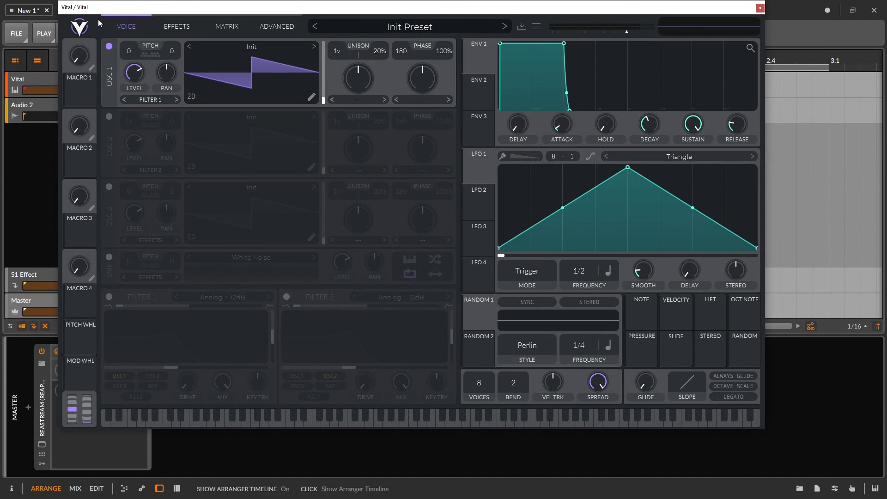
Open the Vital version panel and try the interface at 70%, 100%, 400% and 135% size
{"action": "left_click", "coordinate": [77, 27]}
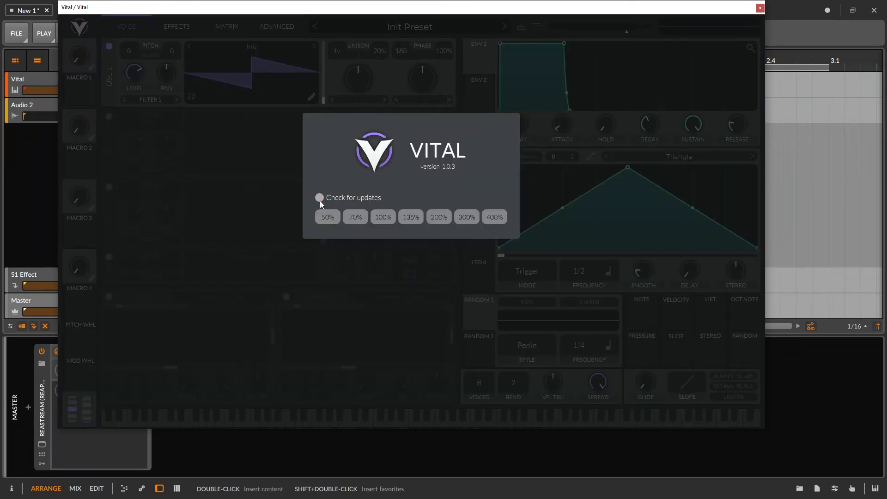
{"action": "left_click", "coordinate": [350, 222]}
{"action": "left_click", "coordinate": [268, 144]}
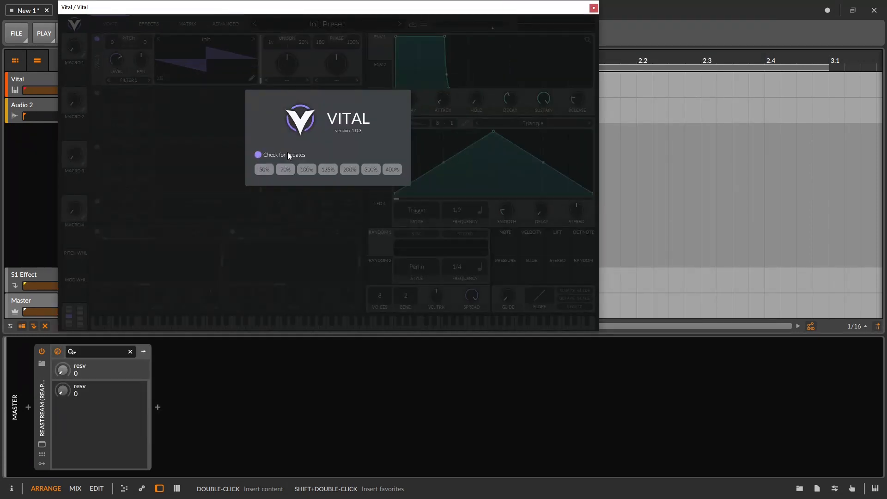
{"action": "left_click", "coordinate": [286, 145]}
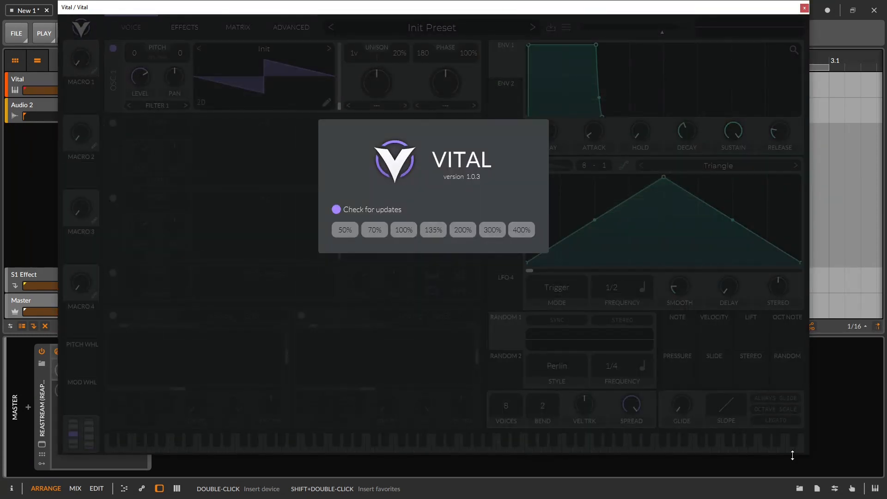
{"action": "left_click_drag", "start_coordinate": [808, 456], "coordinate": [884, 458]}
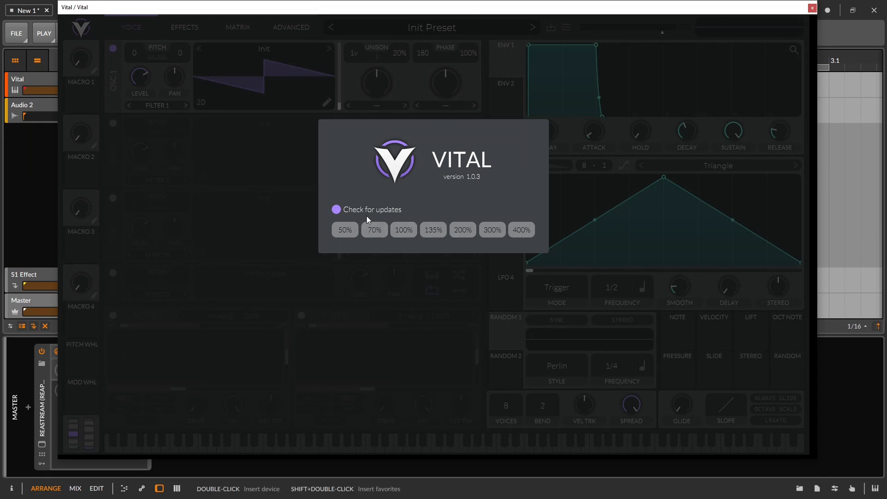
{"action": "left_click", "coordinate": [408, 234]}
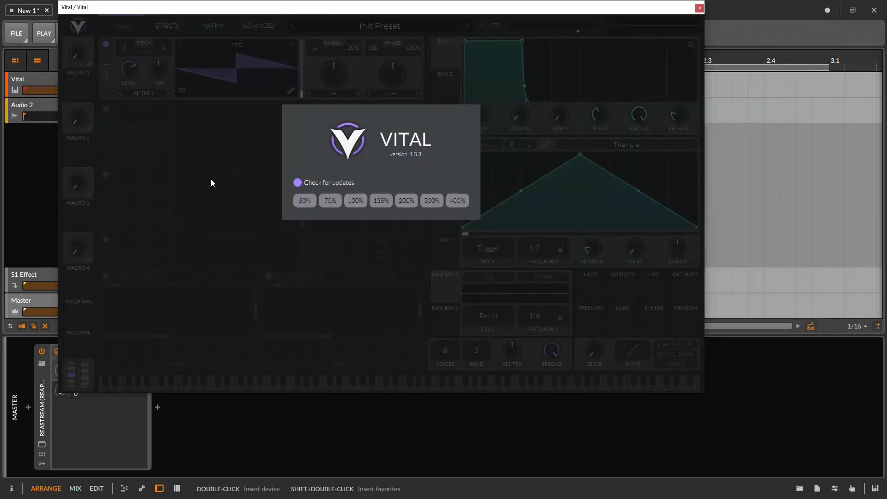
{"action": "left_click", "coordinate": [457, 202]}
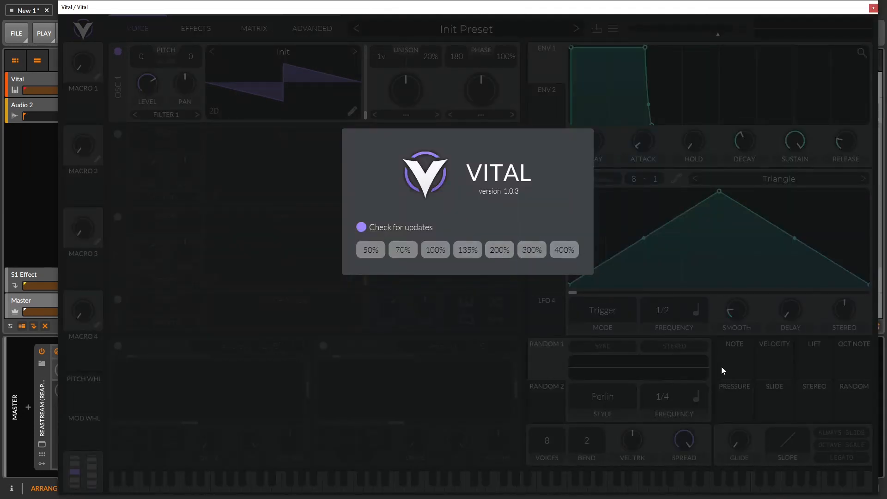
{"action": "left_click", "coordinate": [479, 251]}
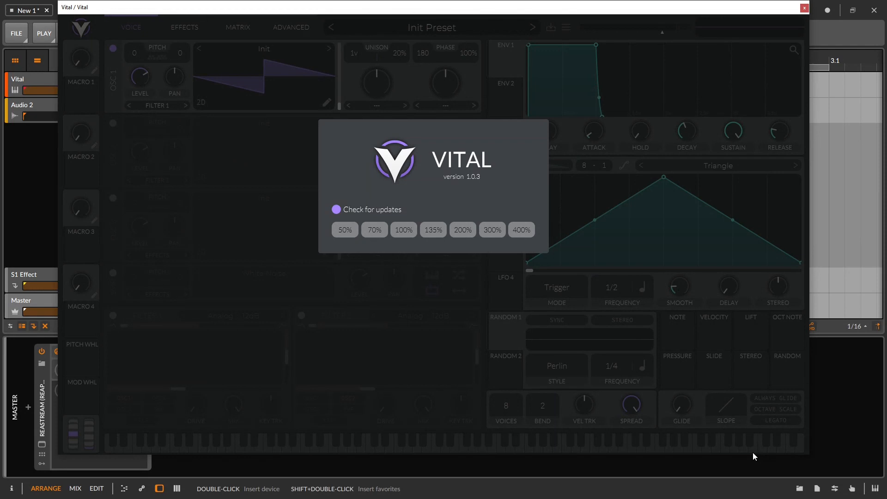
Try resizing the plugin window freehand, shrinking it and enlarging it by its corner
{"action": "left_click_drag", "start_coordinate": [809, 451], "coordinate": [616, 321]}
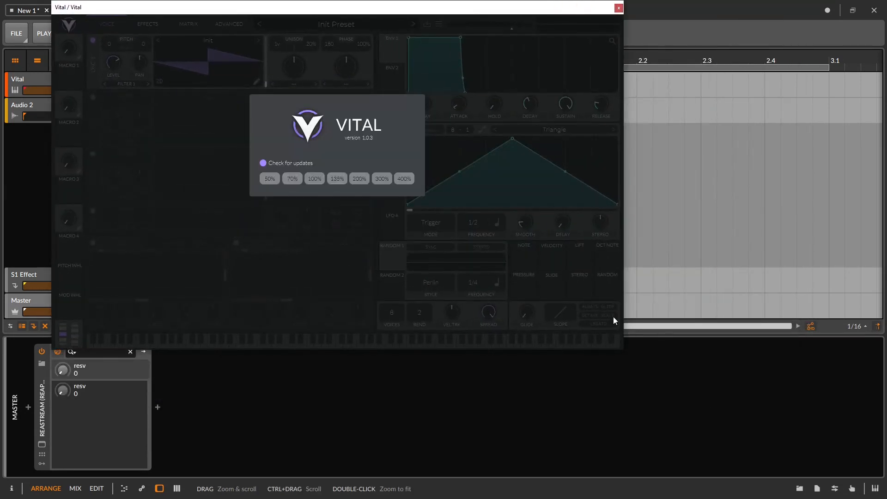
{"action": "left_click", "coordinate": [468, 224]}
{"action": "left_click_drag", "start_coordinate": [631, 357], "coordinate": [766, 435]}
Set the plugin interface size to 135% in the version panel and close the panel
{"action": "left_click", "coordinate": [67, 25]}
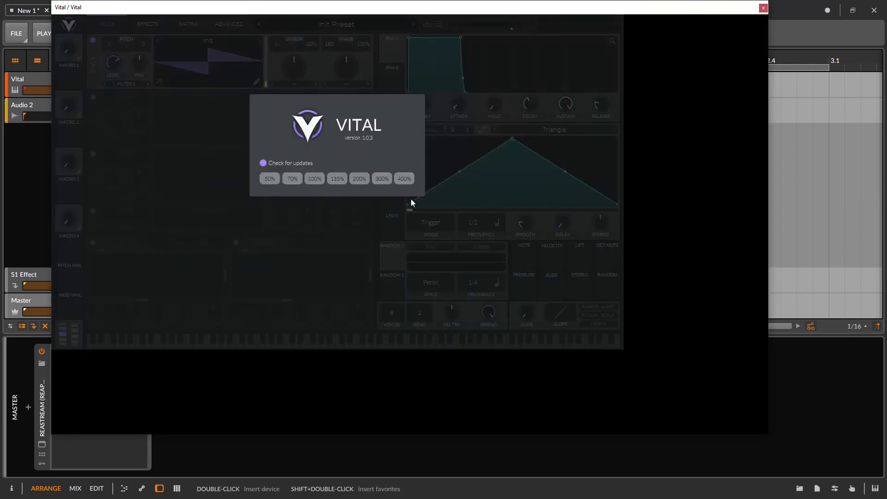
{"action": "left_click", "coordinate": [350, 181]}
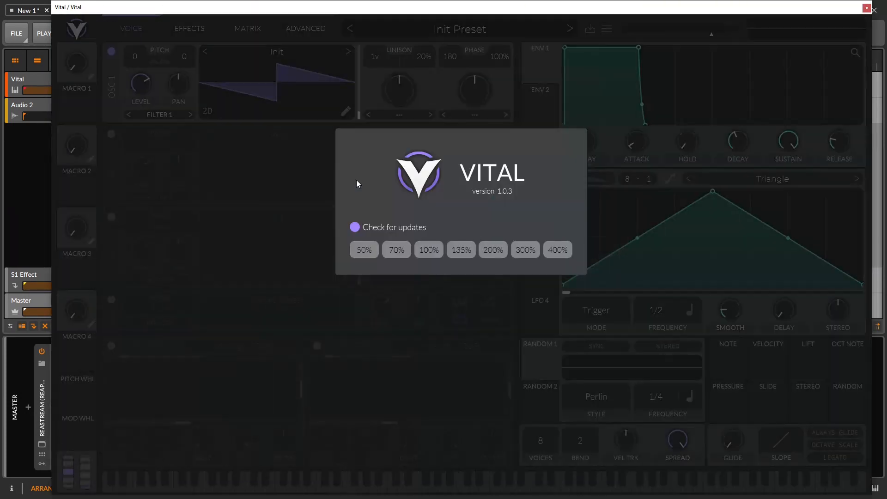
{"action": "left_click", "coordinate": [465, 250]}
{"action": "left_click", "coordinate": [576, 300]}
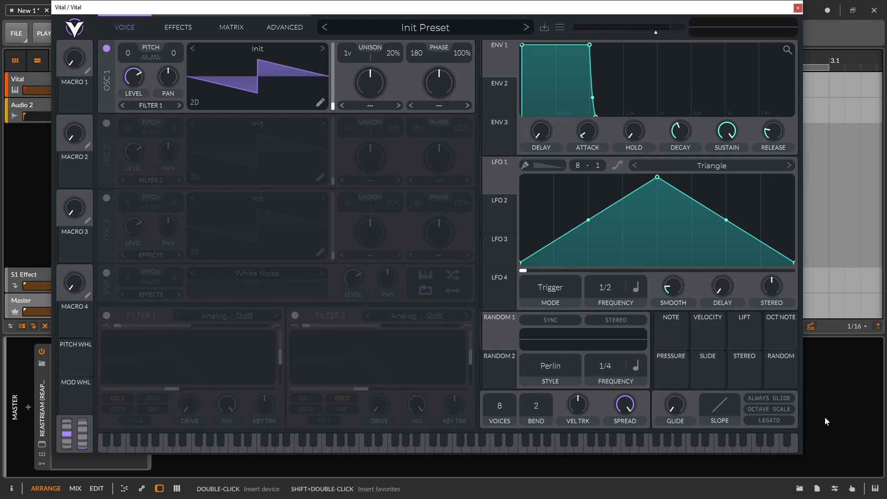
Show the effects page and switch the Chorus effect on and off again
{"action": "left_click", "coordinate": [198, 35]}
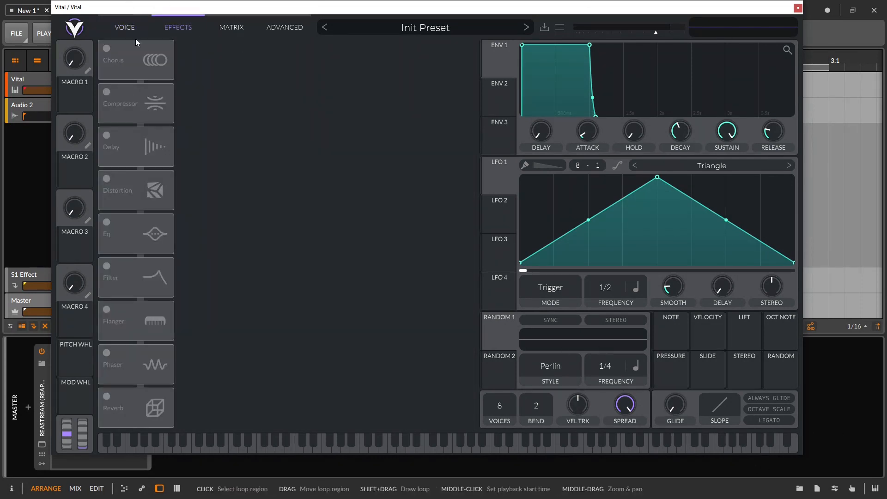
{"action": "left_click", "coordinate": [107, 48]}
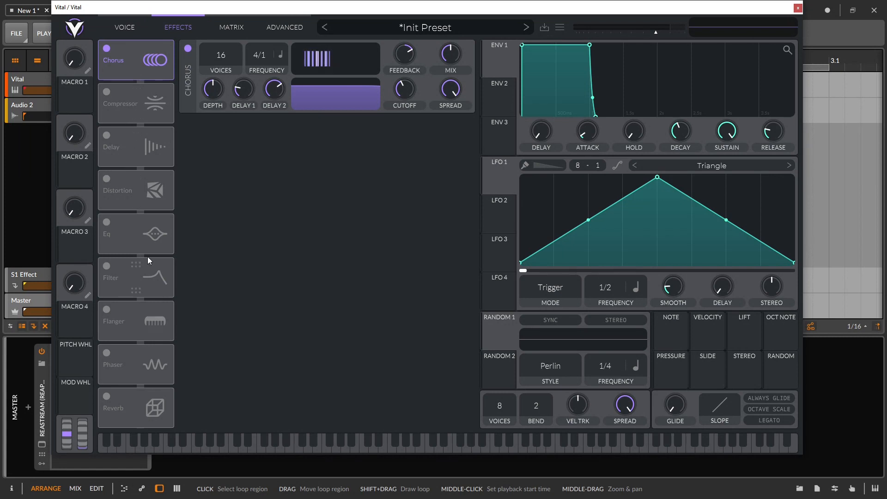
{"action": "left_click", "coordinate": [106, 48]}
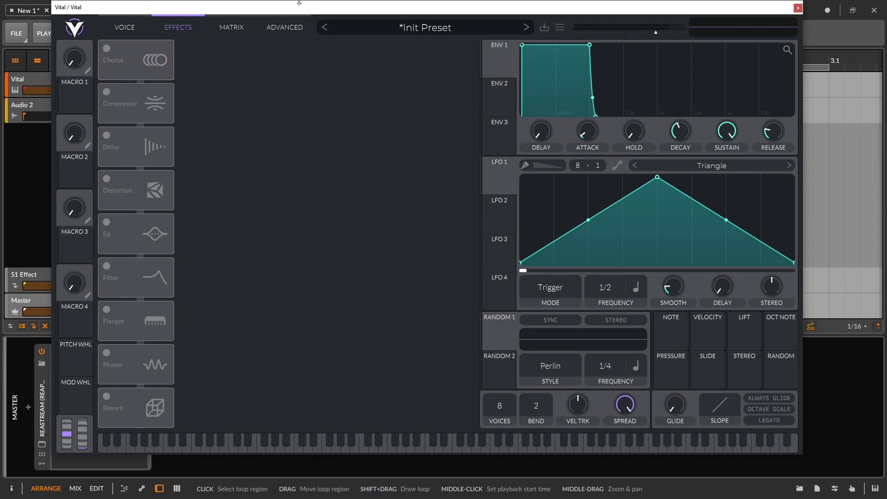
Assign Env 1 as a modulation source for oscillator 1's pan and check the routing in the modulation matrix
{"action": "left_click", "coordinate": [236, 32]}
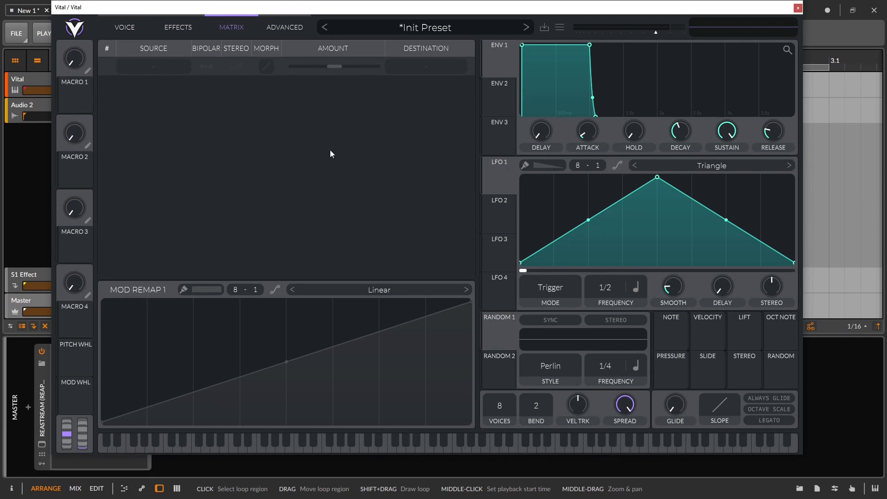
{"action": "left_click", "coordinate": [110, 32]}
{"action": "left_click_drag", "start_coordinate": [502, 60], "coordinate": [133, 77]}
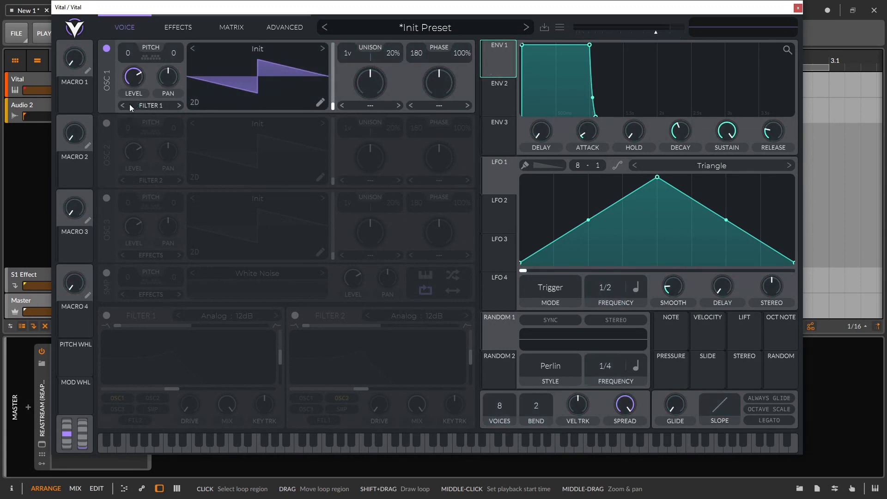
{"action": "left_click_drag", "start_coordinate": [502, 55], "coordinate": [168, 84]}
{"action": "left_click", "coordinate": [169, 28]}
{"action": "left_click", "coordinate": [231, 28]}
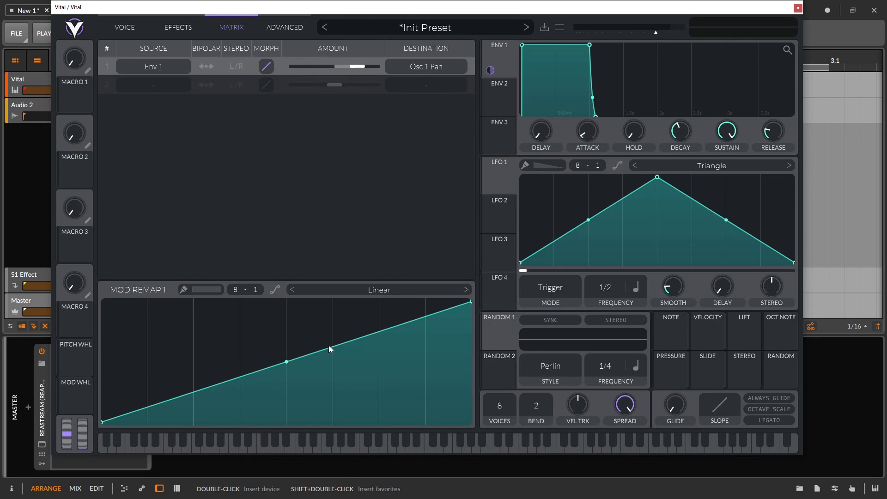
Review the modulation matrix and the advanced settings, play a note, and return to the voice page
{"action": "left_click", "coordinate": [124, 29]}
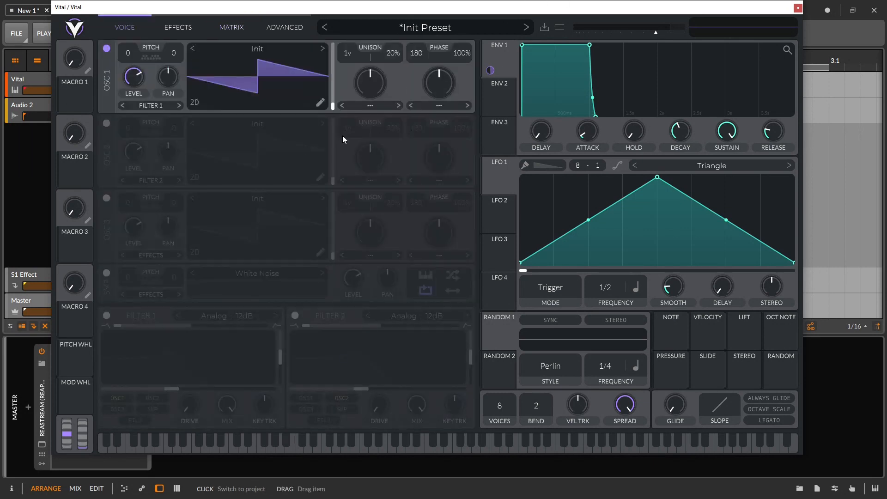
{"action": "left_click", "coordinate": [233, 27]}
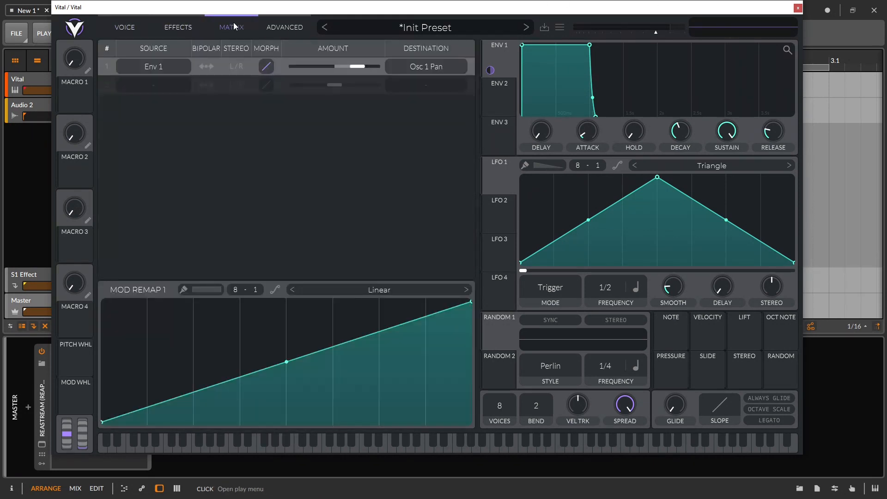
{"action": "left_click", "coordinate": [289, 27]}
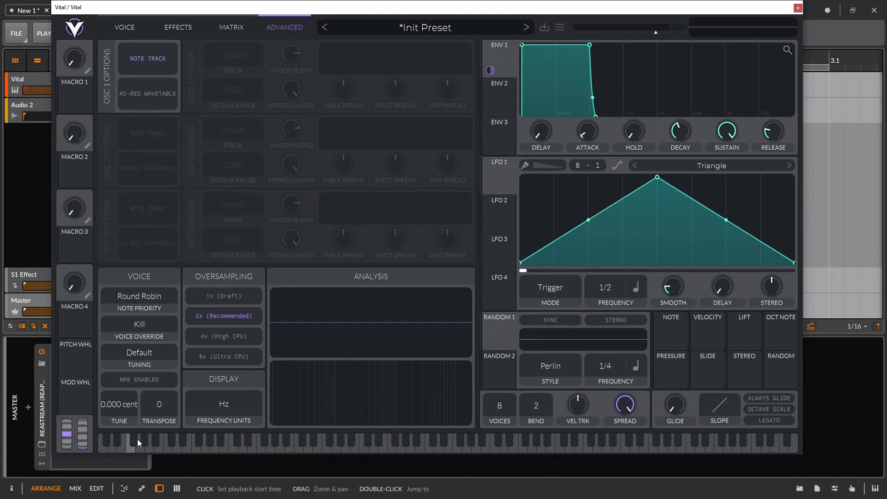
{"action": "left_click", "coordinate": [342, 445]}
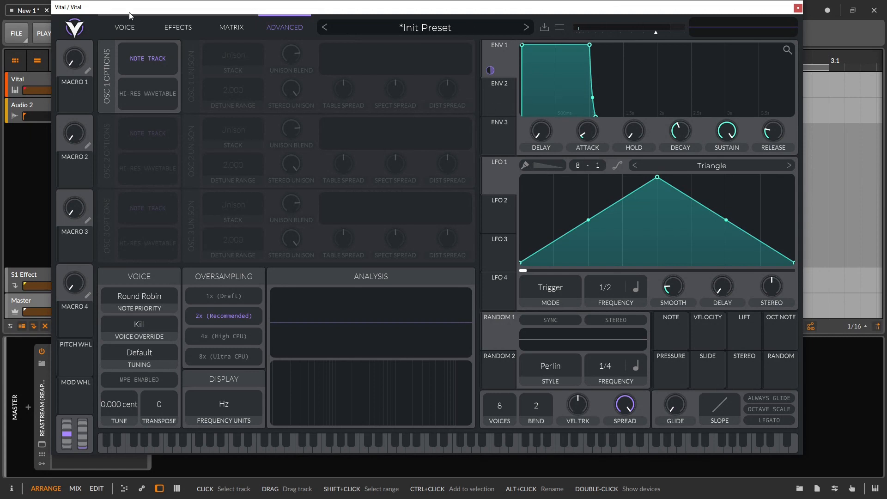
{"action": "left_click", "coordinate": [125, 27]}
Step forward through the presets to Analog Pad and play notes on the on-screen keyboard
{"action": "left_click", "coordinate": [414, 31]}
{"action": "left_click", "coordinate": [413, 30]}
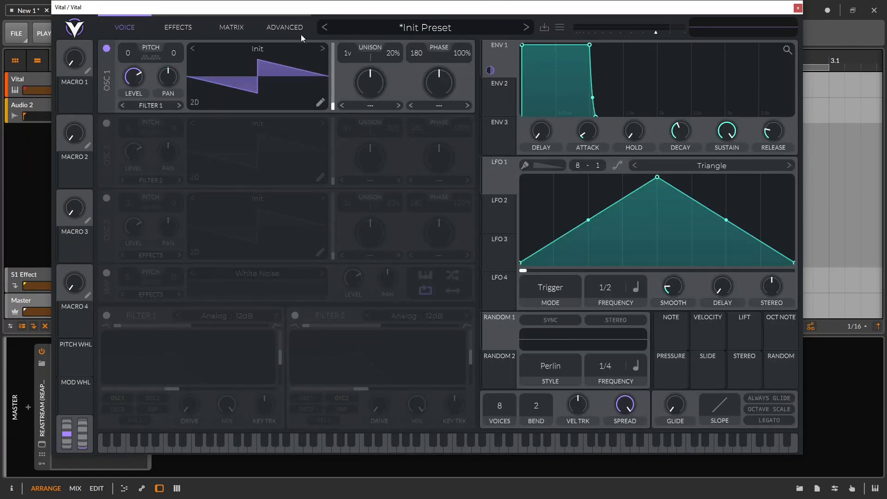
{"action": "left_click", "coordinate": [527, 29]}
{"action": "left_click", "coordinate": [527, 29]}
{"action": "left_click", "coordinate": [527, 29]}
{"action": "left_click", "coordinate": [526, 28]}
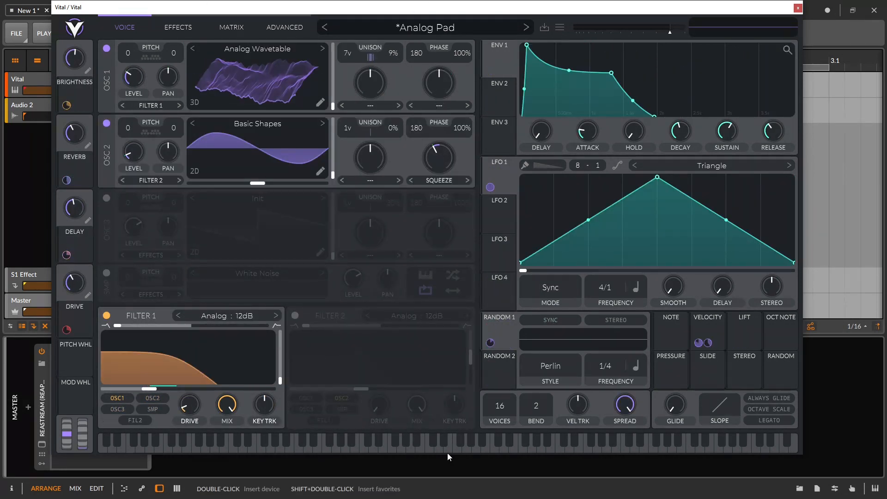
{"action": "left_click_drag", "start_coordinate": [440, 443], "coordinate": [318, 452]}
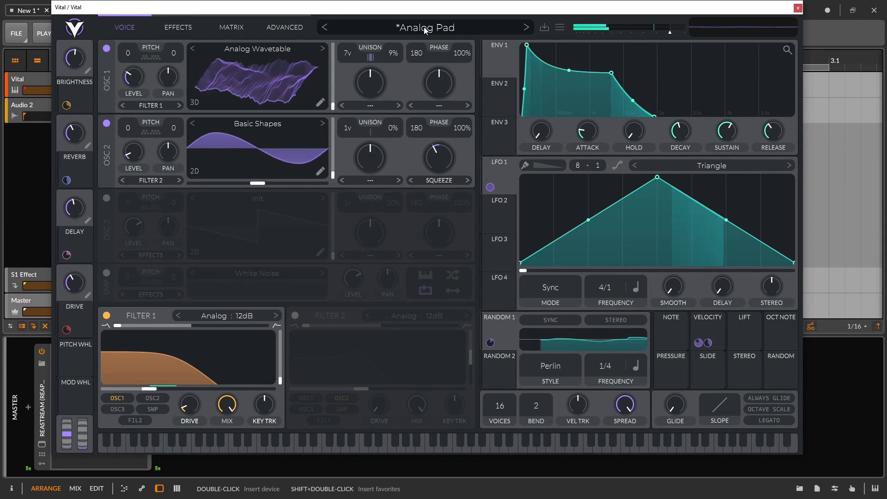
Open the preset browser and look through the list of presets
{"action": "left_click", "coordinate": [441, 31]}
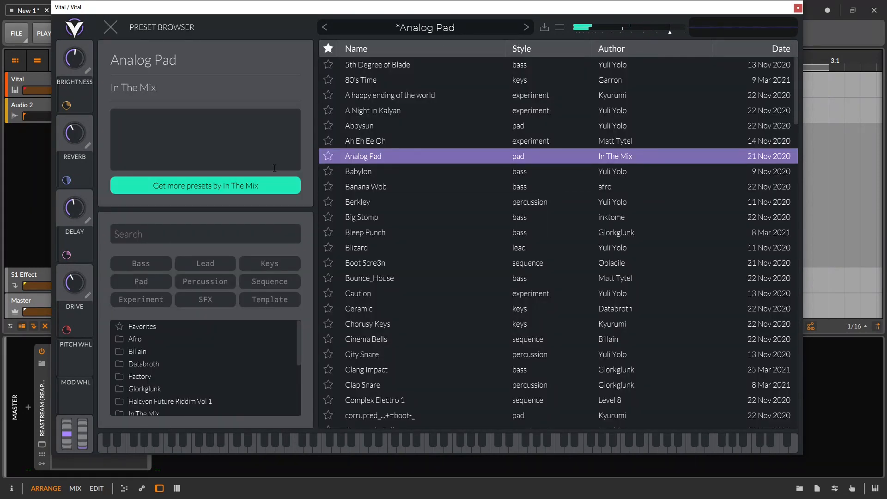
{"action": "left_click", "coordinate": [418, 29]}
{"action": "left_click", "coordinate": [421, 27]}
{"action": "scroll", "coordinate": [514, 316], "scroll_direction": "down", "scroll_amount": 3}
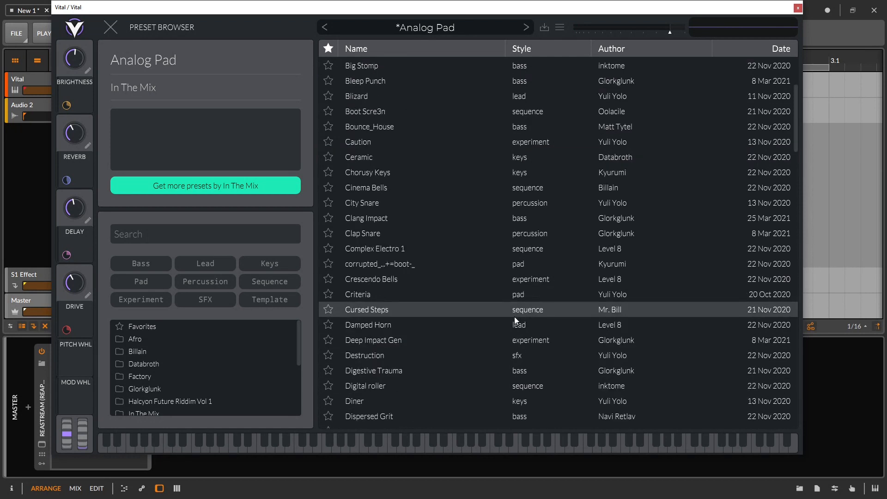
{"action": "scroll", "coordinate": [514, 316], "scroll_direction": "up", "scroll_amount": 2}
Try marking Ah Eh Ee Oh as a favorite, unmark it, and mark Analog Pad as a favorite instead
{"action": "left_click", "coordinate": [328, 119]}
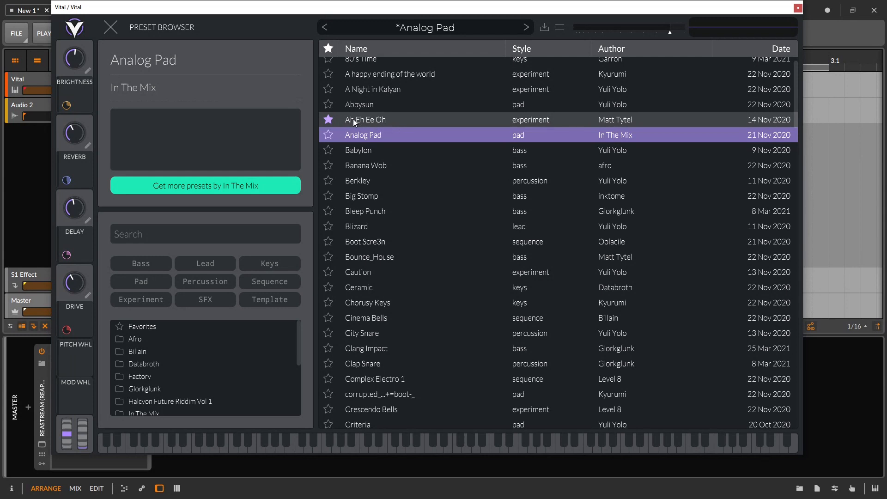
{"action": "left_click", "coordinate": [328, 120]}
{"action": "left_click", "coordinate": [328, 121]}
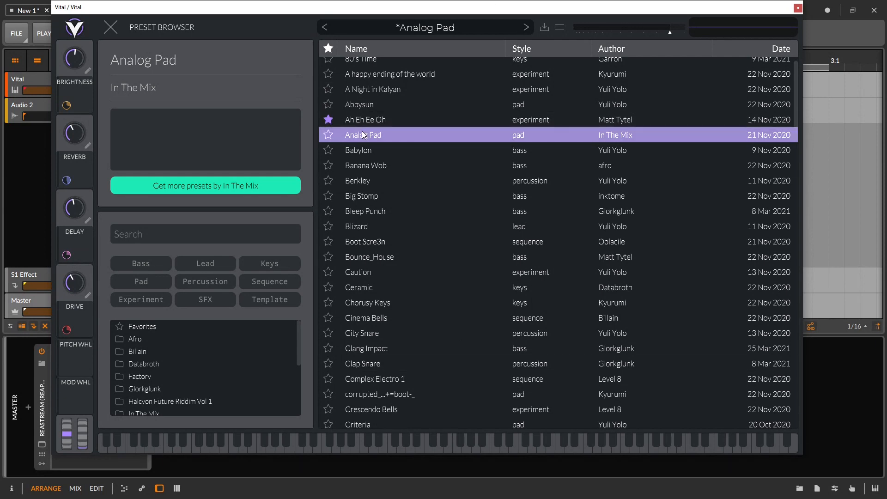
{"action": "left_click", "coordinate": [329, 134]}
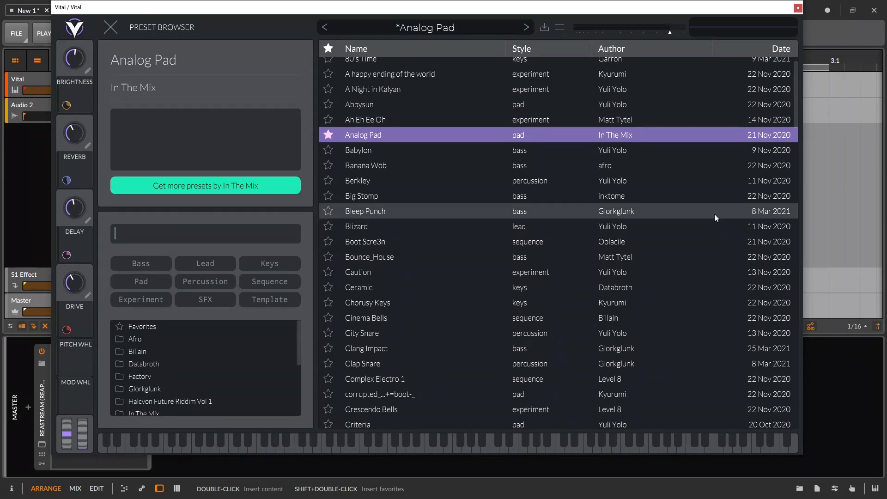
Filter the presets by the Bass style and by the Lead style, clearing each filter again
{"action": "left_click", "coordinate": [147, 261]}
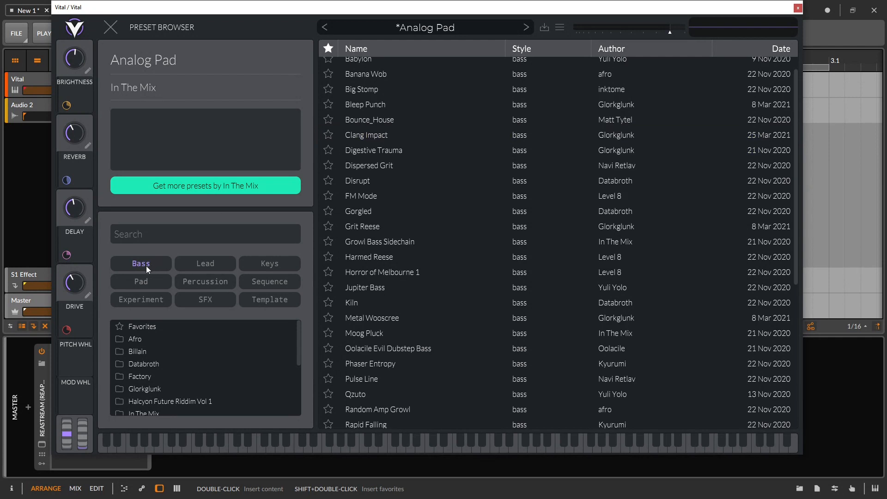
{"action": "left_click", "coordinate": [146, 265]}
{"action": "left_click", "coordinate": [207, 262]}
{"action": "left_click", "coordinate": [205, 263]}
{"action": "scroll", "coordinate": [221, 370], "scroll_direction": "down", "scroll_amount": 3}
{"action": "scroll", "coordinate": [208, 381], "scroll_direction": "down", "scroll_amount": 2}
{"action": "scroll", "coordinate": [179, 396], "scroll_direction": "up", "scroll_amount": 4}
Browse the presets folder by folder, finishing with the YY Sound Set folder
{"action": "left_click", "coordinate": [137, 360]}
{"action": "left_click", "coordinate": [138, 346]}
{"action": "left_click", "coordinate": [133, 334]}
{"action": "left_click", "coordinate": [152, 384]}
{"action": "left_click", "coordinate": [151, 408]}
{"action": "scroll", "coordinate": [153, 402], "scroll_direction": "down", "scroll_amount": 5}
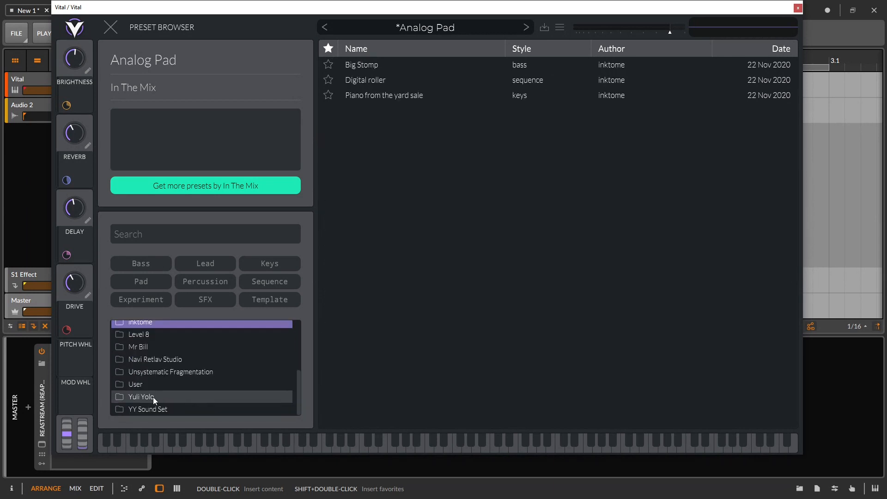
{"action": "left_click", "coordinate": [156, 384]}
{"action": "left_click", "coordinate": [157, 396]}
{"action": "left_click", "coordinate": [164, 409]}
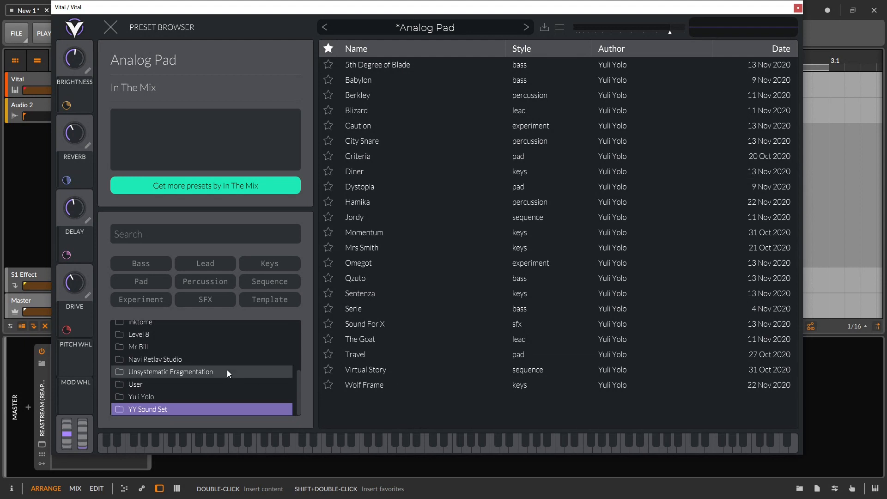
{"action": "scroll", "coordinate": [227, 373], "scroll_direction": "up", "scroll_amount": 5}
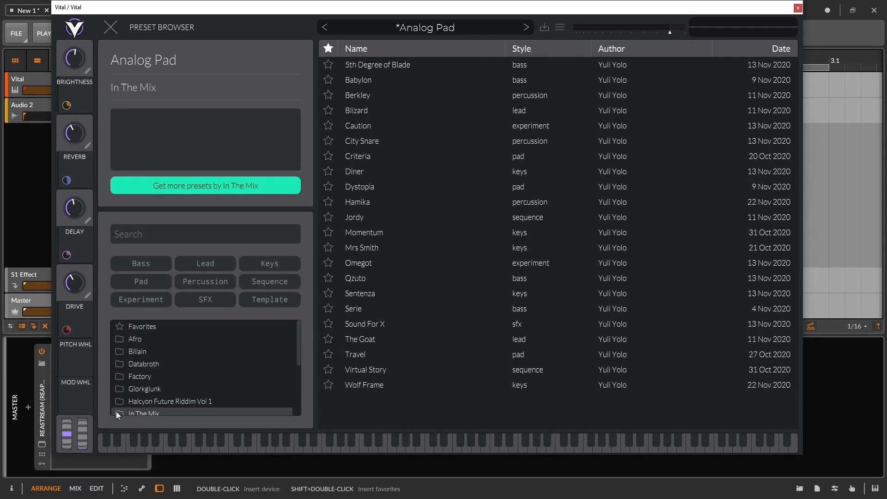
Mark the presets Jordy, Momentum, Omegot and Sentenza as favorites
{"action": "left_click", "coordinate": [328, 217]}
{"action": "left_click", "coordinate": [328, 233]}
{"action": "left_click", "coordinate": [328, 263]}
{"action": "left_click", "coordinate": [328, 294]}
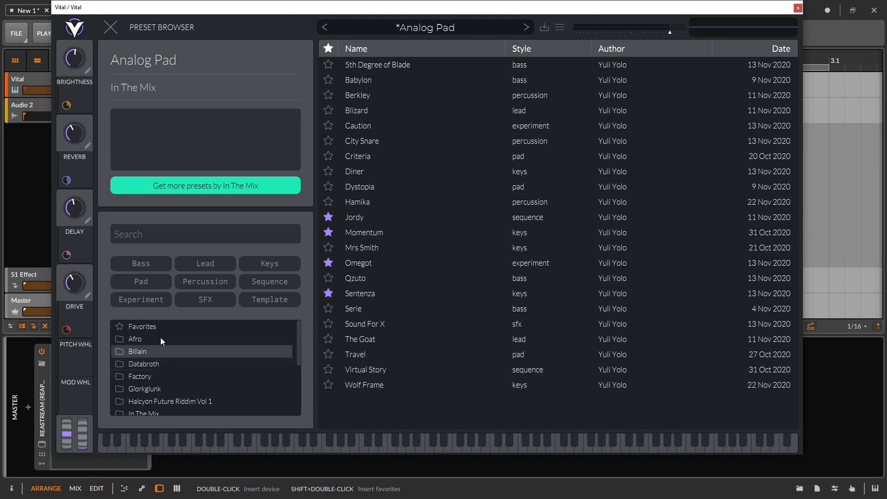
Show the Favorites folder and remove the favorite mark from Sentenza, Omegot, Momentum, Jordy and Analog Pad
{"action": "left_click", "coordinate": [138, 327]}
{"action": "left_click", "coordinate": [328, 125]}
{"action": "left_click", "coordinate": [328, 110]}
{"action": "left_click", "coordinate": [329, 95]}
{"action": "left_click", "coordinate": [328, 80]}
{"action": "left_click", "coordinate": [328, 64]}
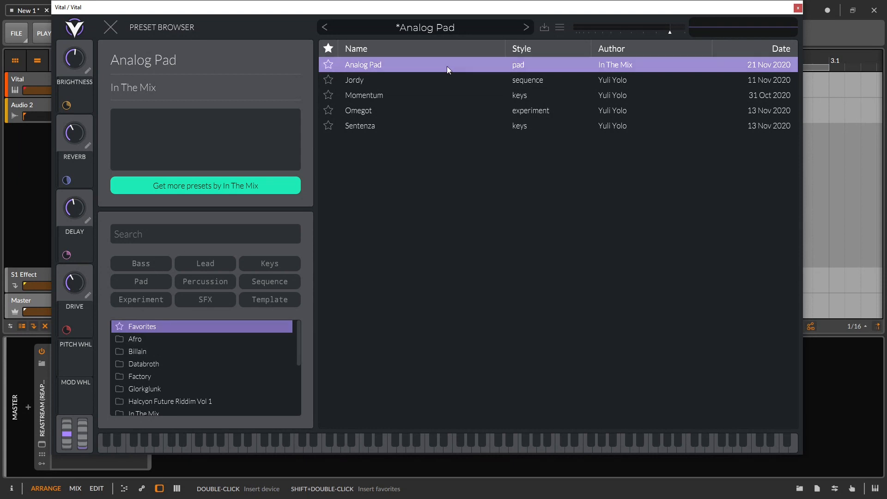
Show the Factory folder, switch to the Afro folder, and load its Screech Bass preset to audition a note
{"action": "left_click", "coordinate": [138, 376]}
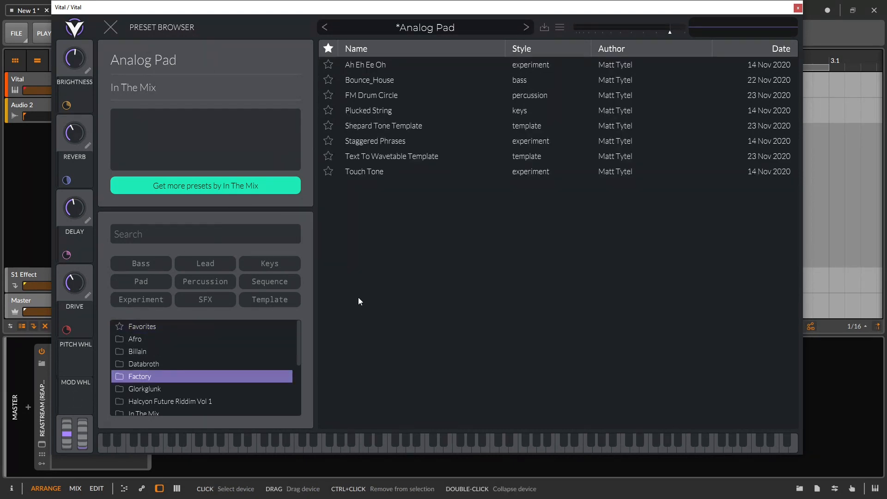
{"action": "left_click", "coordinate": [155, 338]}
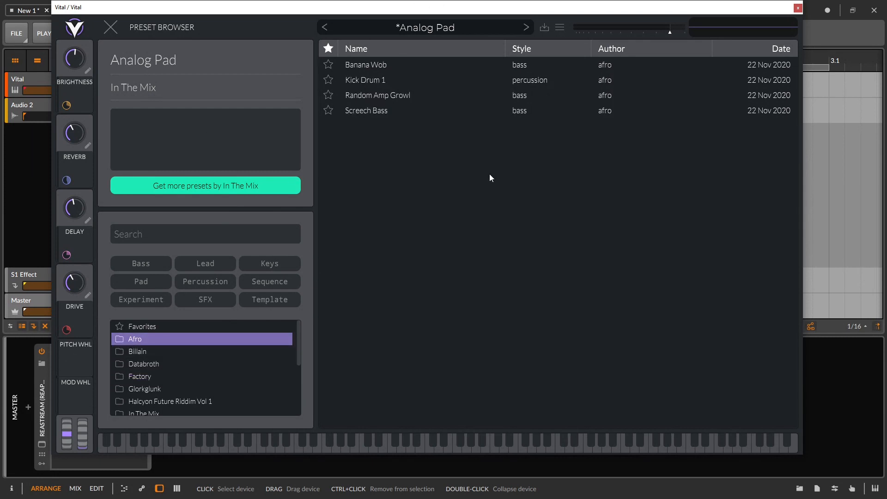
{"action": "left_click", "coordinate": [378, 110]}
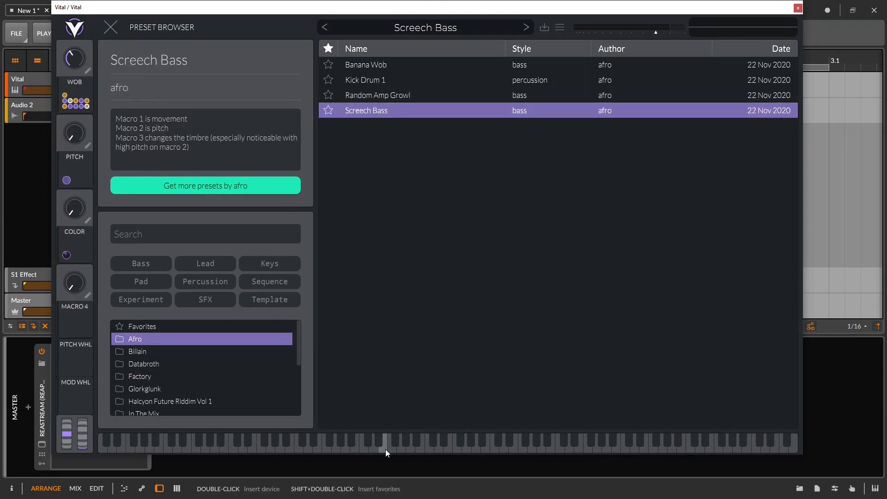
{"action": "left_click", "coordinate": [390, 446]}
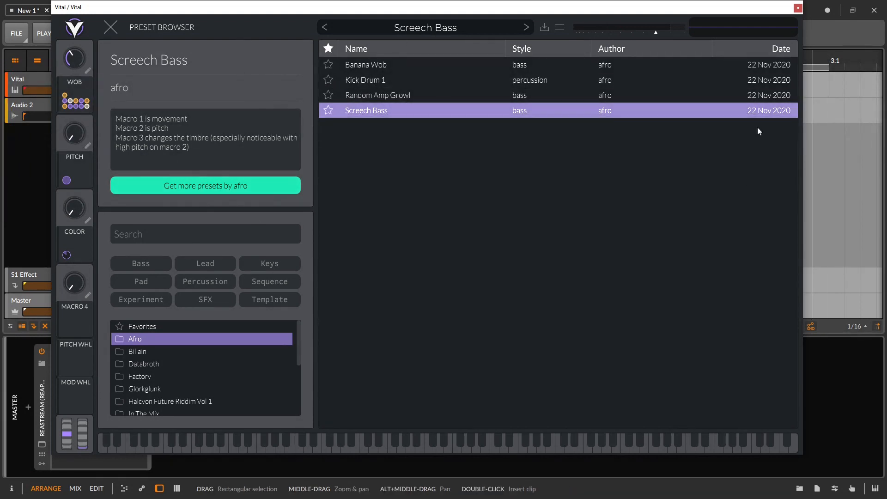
Leave the preset browser and review the commands available for presets
{"action": "left_click", "coordinate": [111, 37]}
{"action": "left_click", "coordinate": [429, 24]}
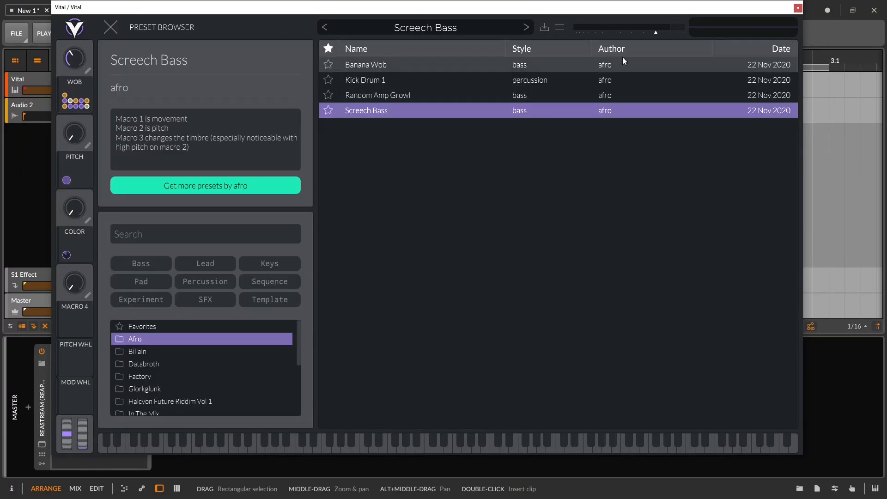
{"action": "left_click", "coordinate": [560, 28]}
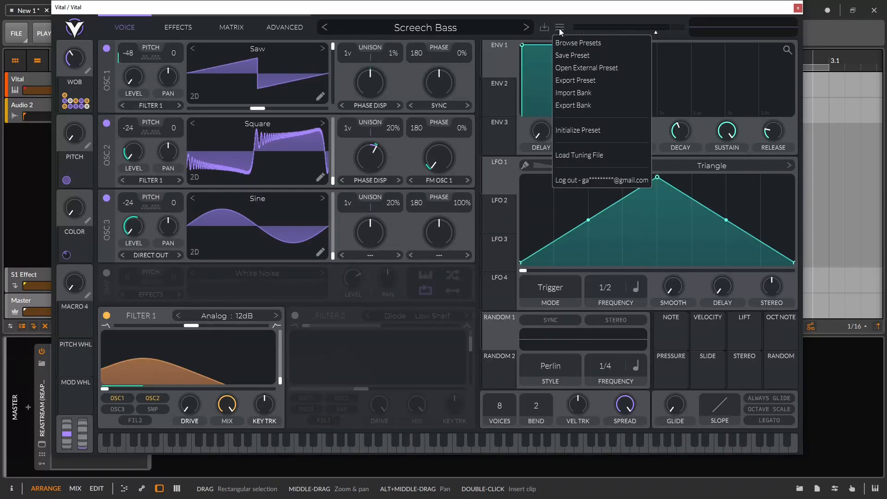
{"action": "right_click", "coordinate": [456, 25]}
{"action": "right_click", "coordinate": [456, 26]}
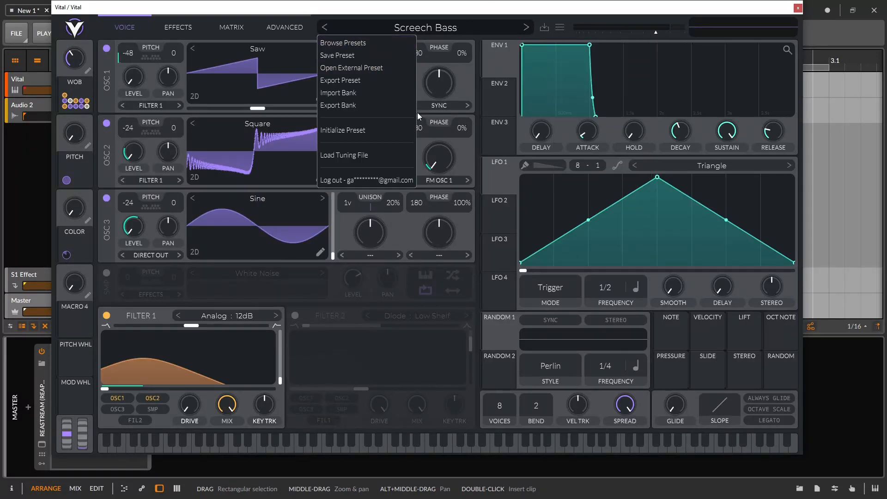
Open the file dialog for loading an external preset and close it without choosing a file
{"action": "left_click", "coordinate": [561, 28]}
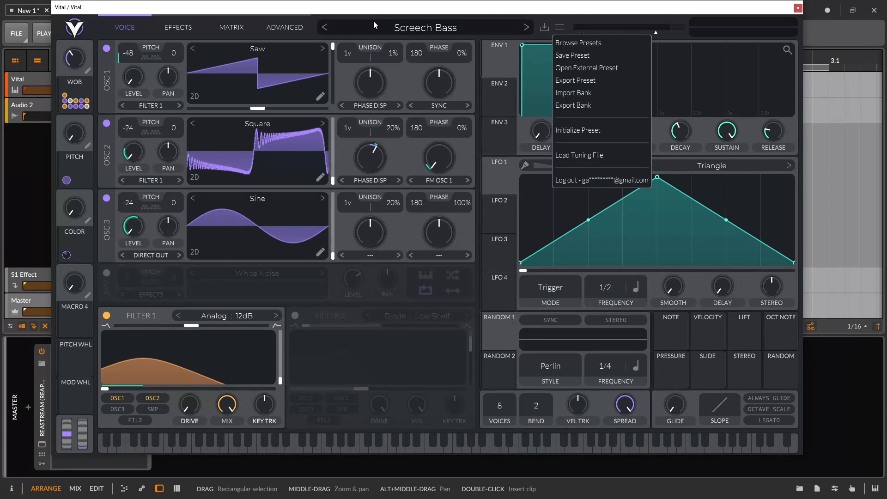
{"action": "left_click", "coordinate": [613, 68]}
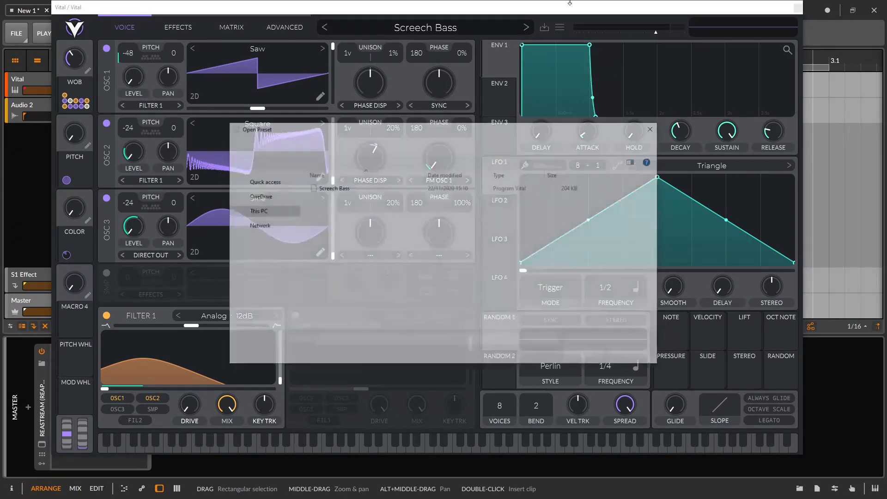
{"action": "left_click", "coordinate": [657, 126]}
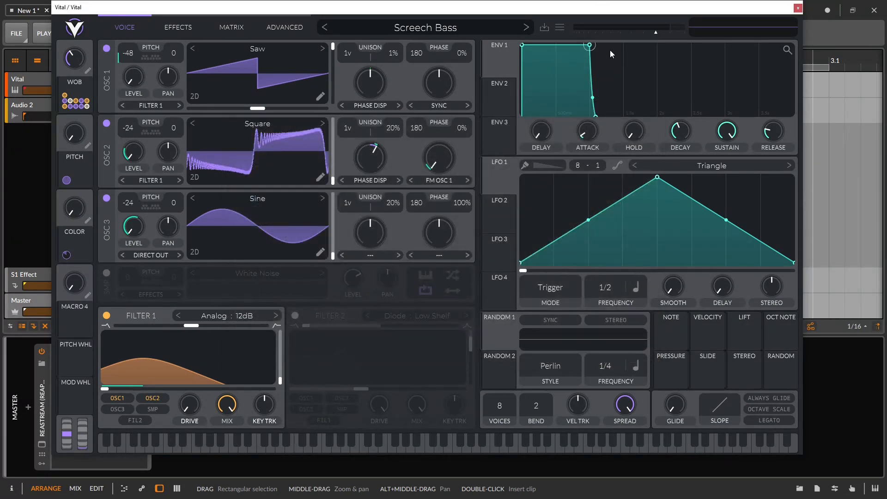
Initialize the preset to start from a blank patch
{"action": "left_click", "coordinate": [561, 28]}
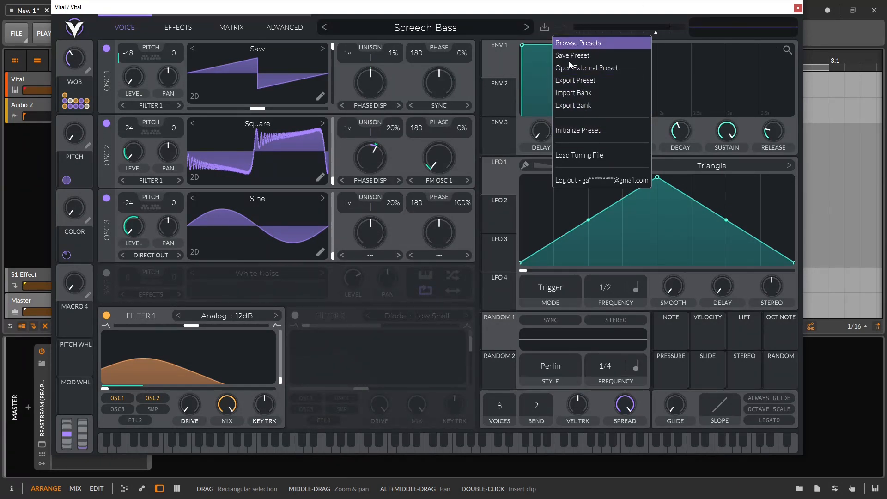
{"action": "left_click", "coordinate": [583, 132]}
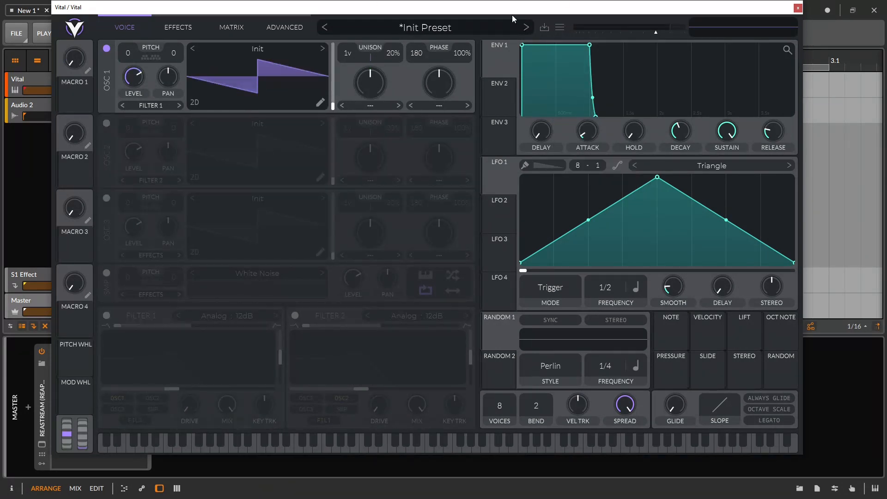
{"action": "left_click", "coordinate": [560, 27]}
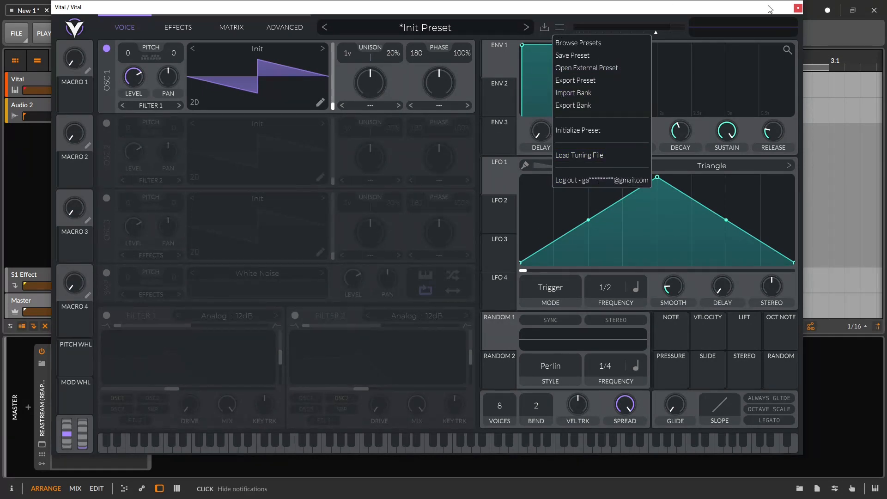
{"action": "left_click", "coordinate": [589, 18]}
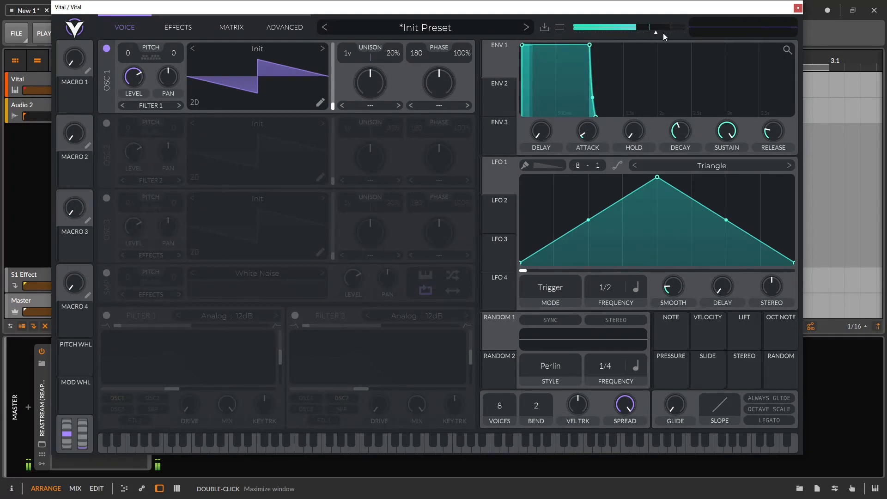
Lower the master output volume slightly and view the signal analysis on the Advanced page, returning to the Voice page
{"action": "mouse_move", "coordinate": [656, 35]}
{"action": "left_mouse_down"}
{"action": "mouse_move", "coordinate": [621, 32]}
{"action": "mouse_move", "coordinate": [642, 30]}
{"action": "left_mouse_up"}
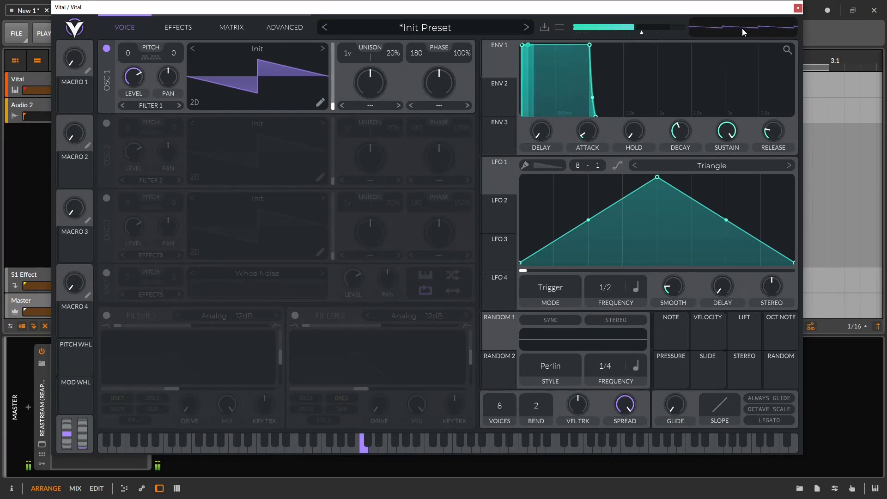
{"action": "left_click", "coordinate": [271, 33]}
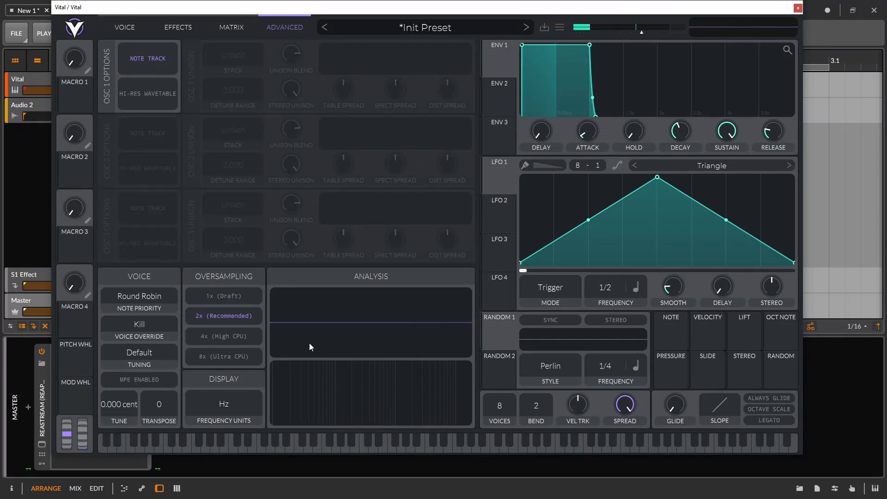
{"action": "left_click", "coordinate": [125, 29]}
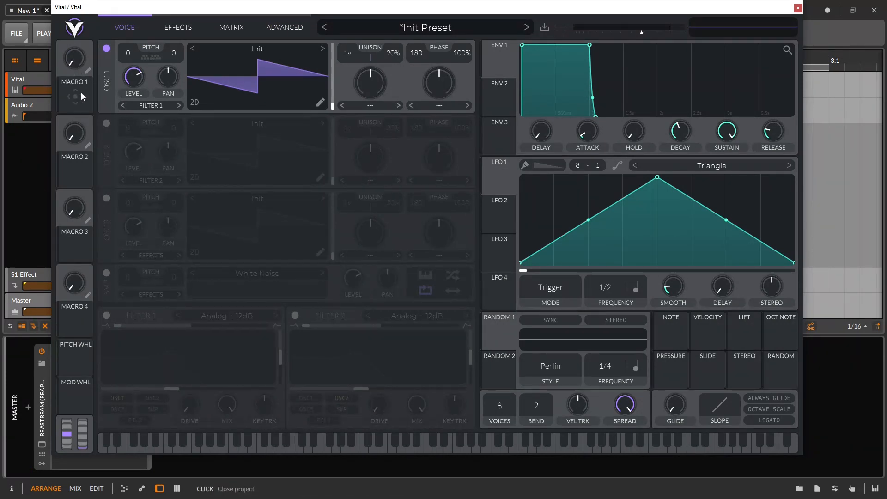
Turn on Filter 1 and assign Macro 1 to oscillator 1's level and to the Filter 1 cutoff
{"action": "left_click_drag", "start_coordinate": [82, 96], "coordinate": [279, 1]}
{"action": "left_click_drag", "start_coordinate": [164, 120], "coordinate": [134, 77]}
{"action": "left_click", "coordinate": [107, 316]}
{"action": "left_click_drag", "start_coordinate": [82, 97], "coordinate": [181, 391]}
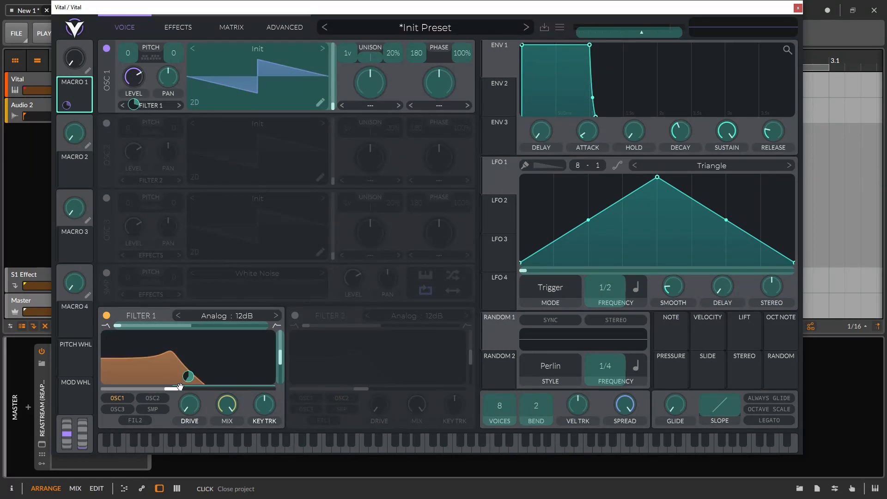
Assign Macro 1 to envelope 1's attack and sweep the macro to hear the modulation
{"action": "mouse_move", "coordinate": [75, 59]}
{"action": "left_mouse_down"}
{"action": "mouse_move", "coordinate": [78, 23]}
{"action": "mouse_move", "coordinate": [88, 55]}
{"action": "mouse_move", "coordinate": [60, 272]}
{"action": "mouse_move", "coordinate": [76, 51]}
{"action": "left_mouse_up"}
{"action": "left_click_drag", "start_coordinate": [74, 96], "coordinate": [585, 132]}
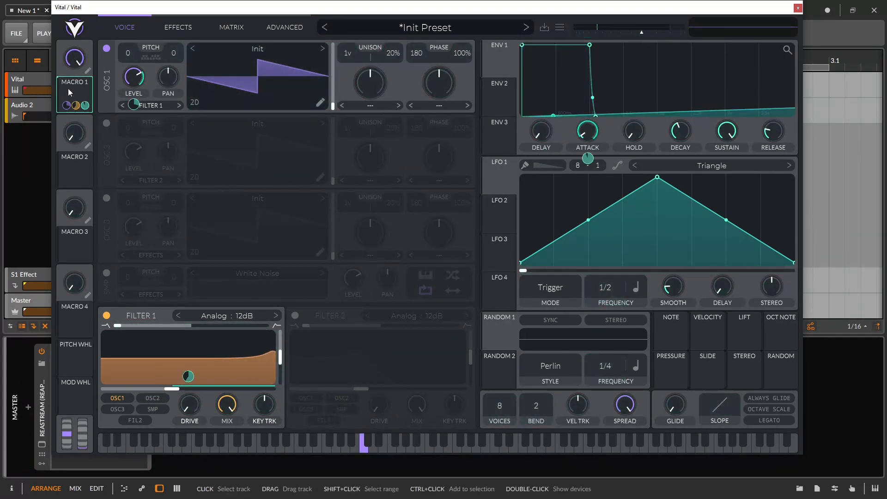
{"action": "left_click_drag", "start_coordinate": [76, 61], "coordinate": [92, 150]}
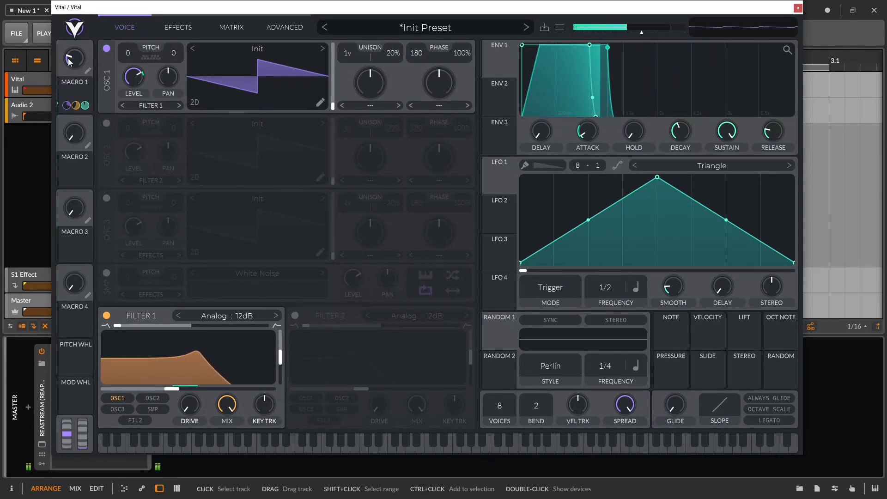
Enable the Chorus and Compressor effects and assign Macro 1 to the chorus Delay 2
{"action": "left_click", "coordinate": [167, 28]}
{"action": "left_click", "coordinate": [106, 48]}
{"action": "left_click", "coordinate": [106, 92]}
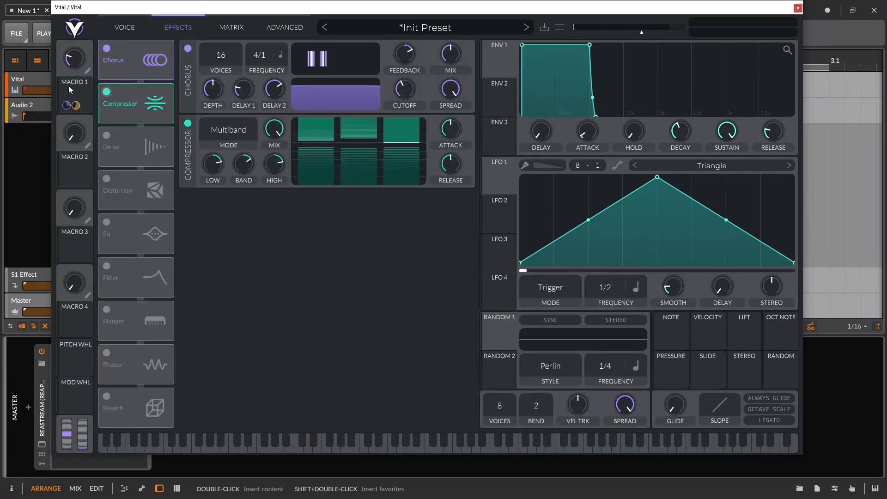
{"action": "left_click_drag", "start_coordinate": [73, 58], "coordinate": [67, 78]}
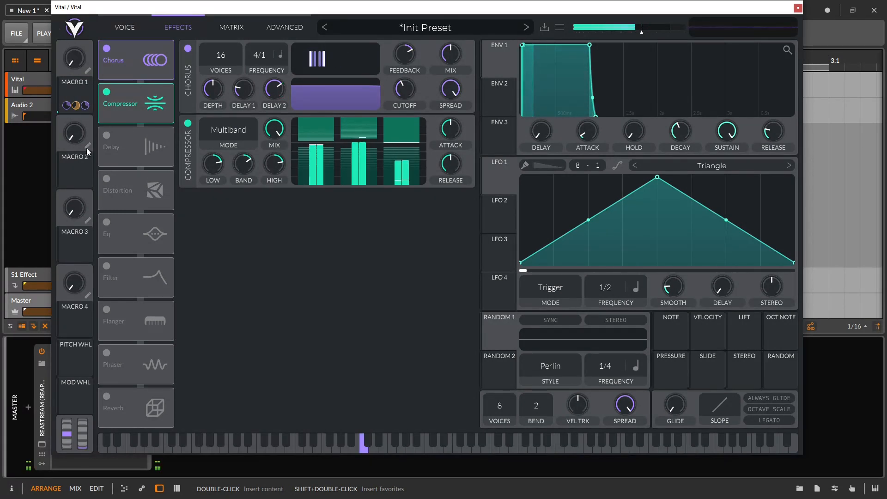
In the modulation matrix, assign Macro 1 to the Filter 1 Cutoff modulation's amount and reduce that modulation's base amount
{"action": "left_click", "coordinate": [232, 27]}
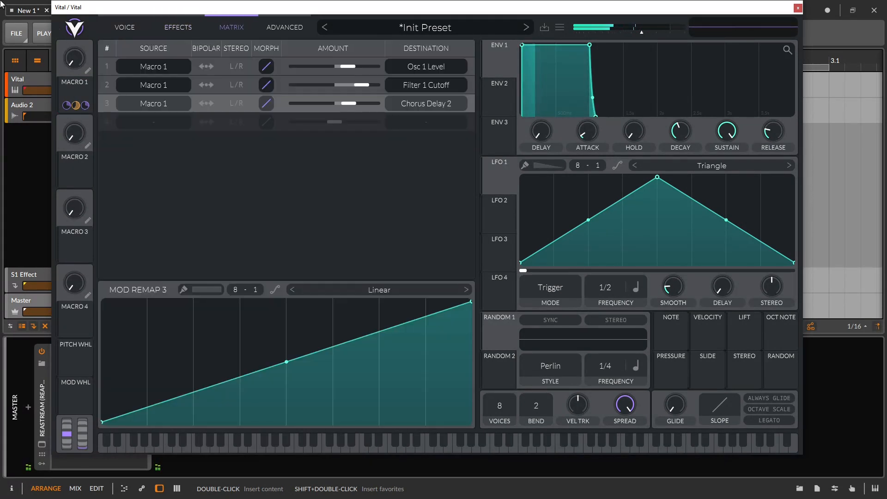
{"action": "left_click_drag", "start_coordinate": [112, 89], "coordinate": [359, 87]}
{"action": "mouse_move", "coordinate": [79, 73]}
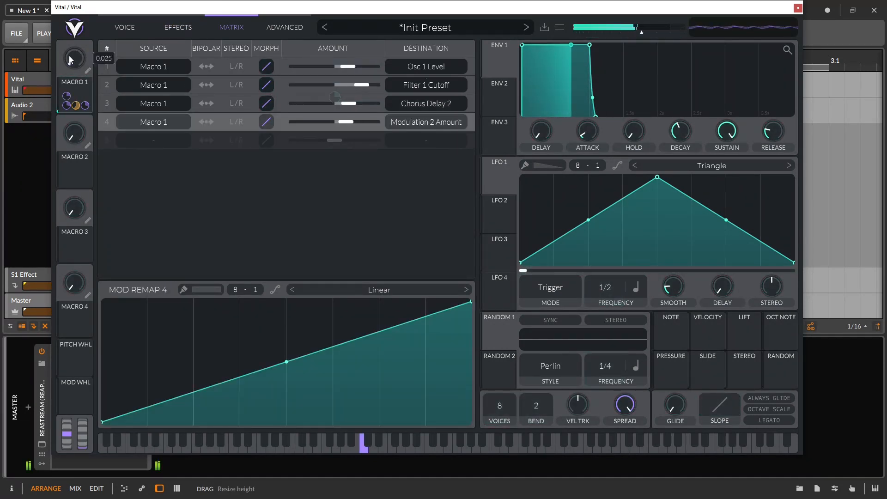
{"action": "left_click_drag", "start_coordinate": [80, 73], "coordinate": [71, 6]}
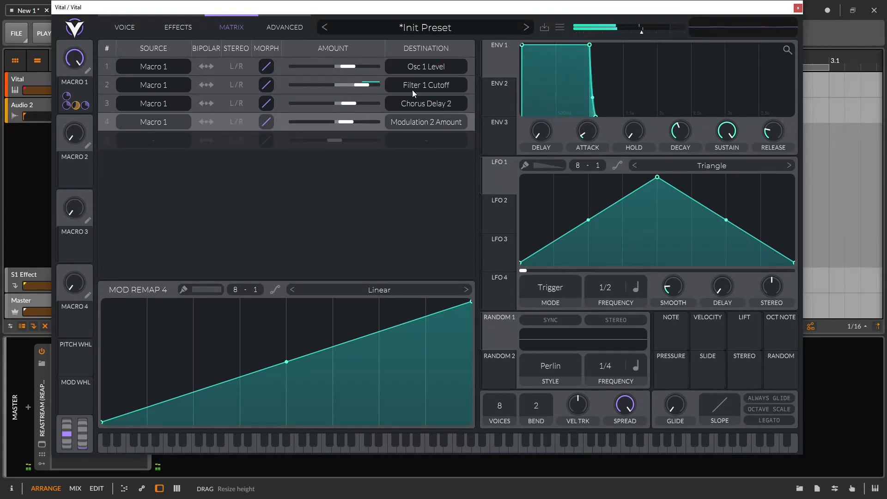
{"action": "left_click_drag", "start_coordinate": [362, 85], "coordinate": [367, 88]}
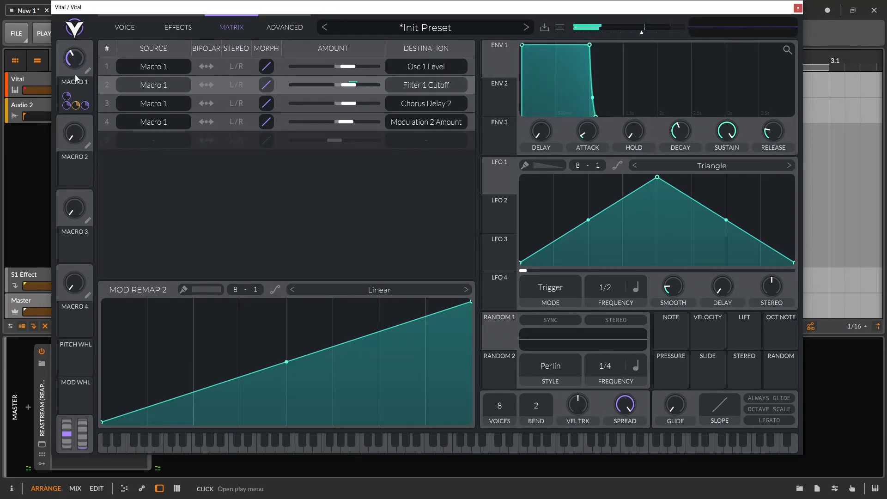
Raise oscillator 1's unison voices above one and show its unison settings on the Advanced page
{"action": "left_click", "coordinate": [270, 28]}
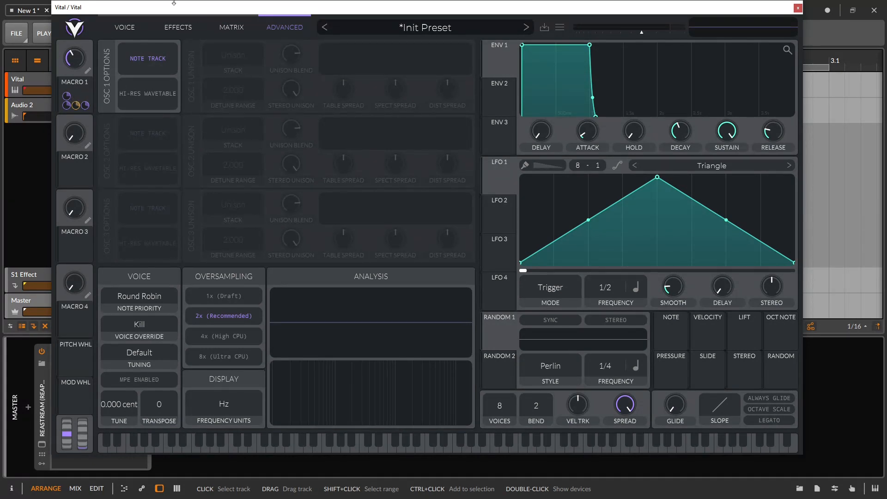
{"action": "left_click", "coordinate": [115, 29]}
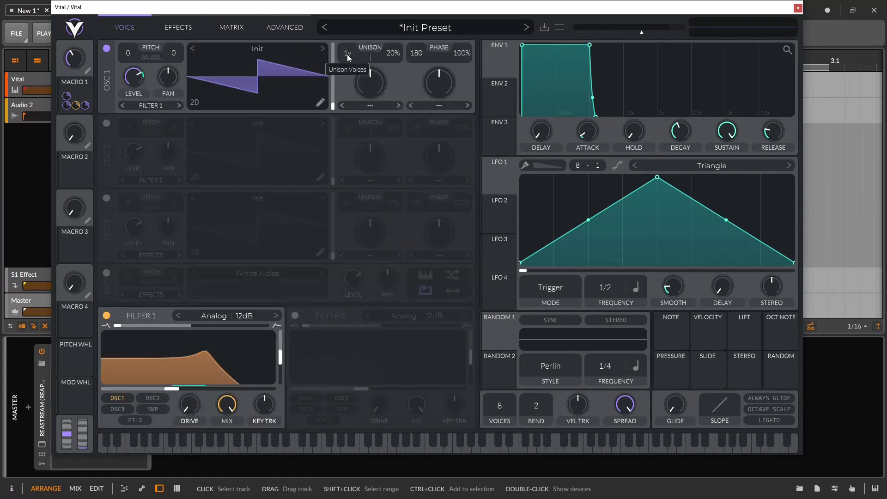
{"action": "left_click", "coordinate": [294, 27]}
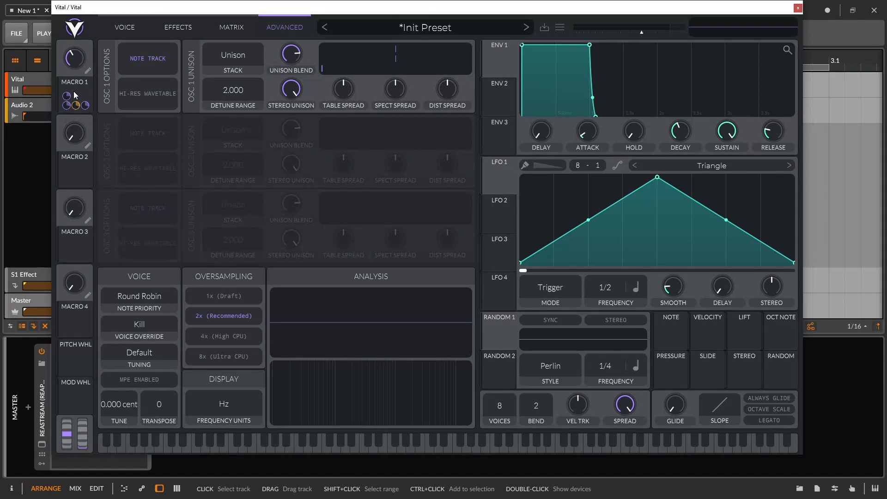
Assign Macro 1 to the voice Transpose and to oscillator 1's Table Spread, turning the macro all the way down
{"action": "left_click_drag", "start_coordinate": [79, 95], "coordinate": [302, 90]}
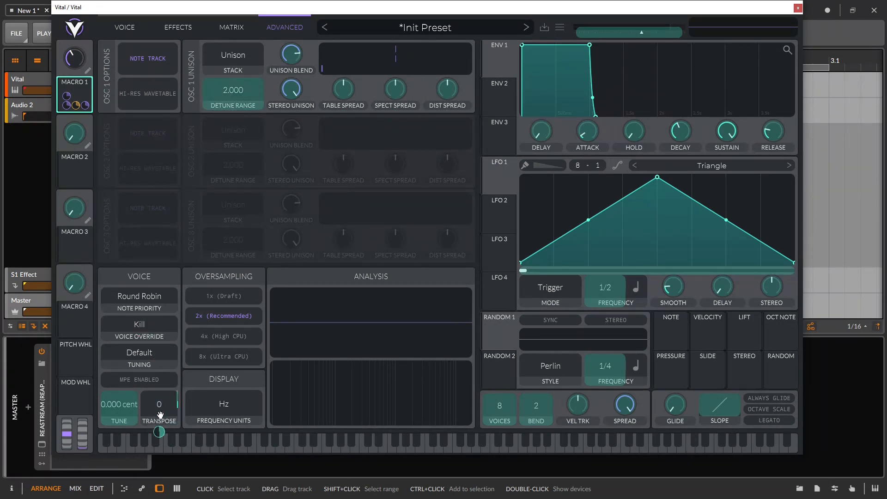
{"action": "left_click", "coordinate": [123, 27]}
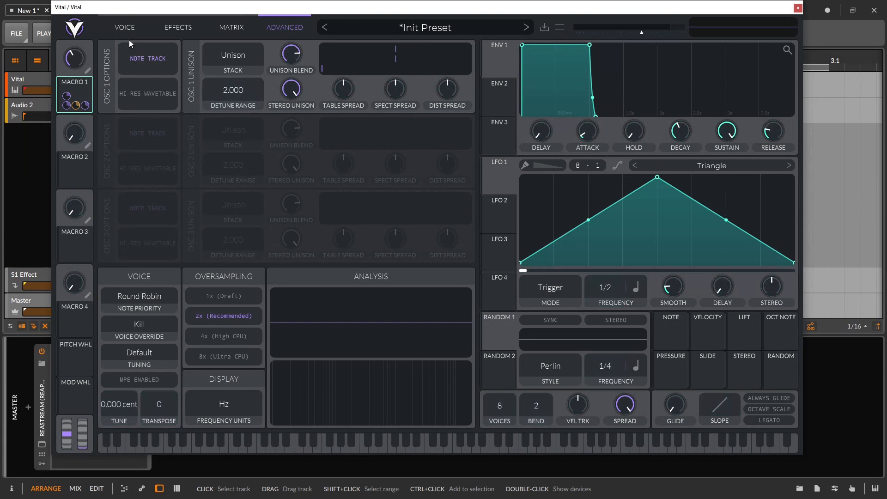
{"action": "left_click", "coordinate": [295, 29]}
{"action": "left_click_drag", "start_coordinate": [79, 95], "coordinate": [152, 405]}
{"action": "left_click_drag", "start_coordinate": [77, 58], "coordinate": [77, 121]}
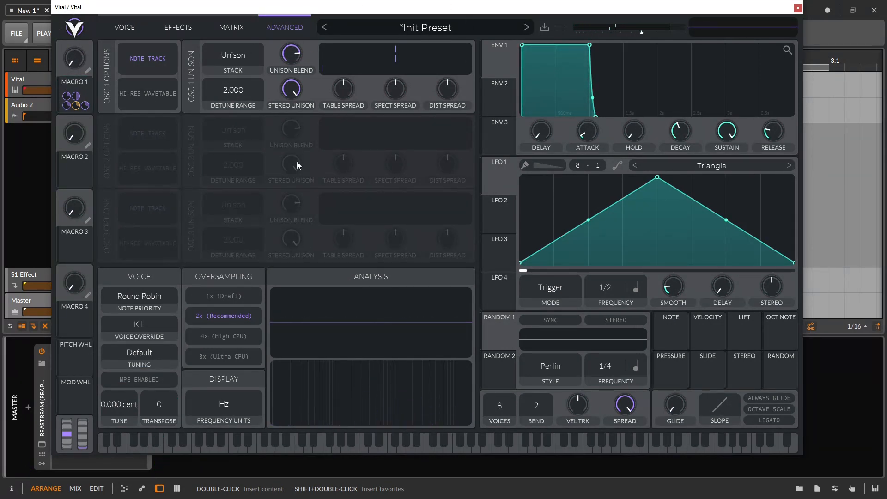
{"action": "left_click_drag", "start_coordinate": [76, 99], "coordinate": [351, 93]}
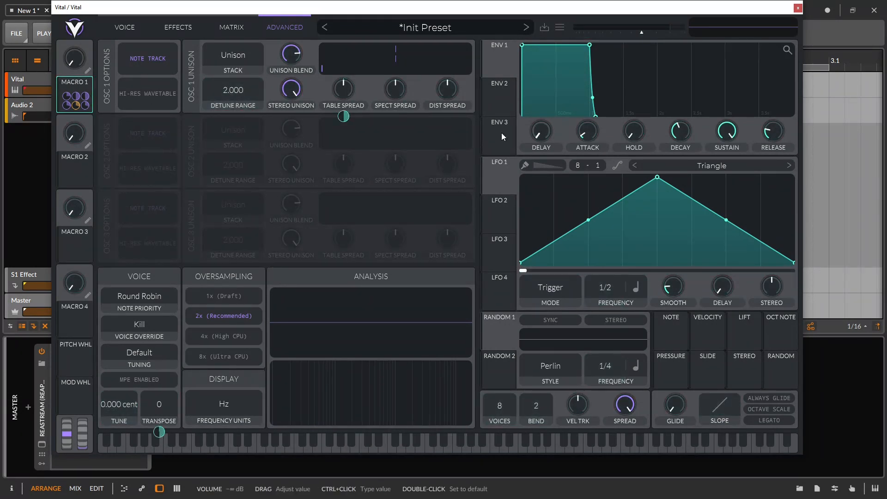
Review the modulation sources Env 1, LFO 1 and Random 1, and revisit the Matrix and Effects pages
{"action": "left_click", "coordinate": [501, 53]}
{"action": "left_click", "coordinate": [503, 194]}
{"action": "left_click", "coordinate": [503, 341]}
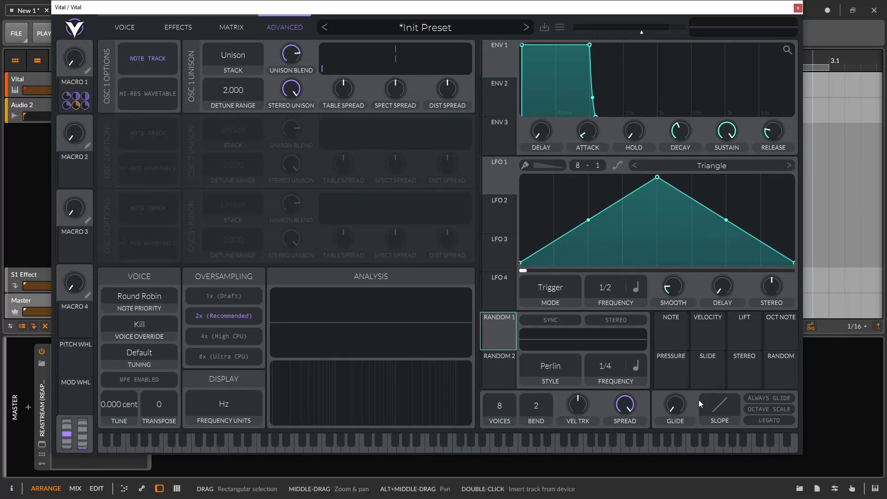
{"action": "mouse_move", "coordinate": [712, 334]}
{"action": "left_mouse_down"}
{"action": "mouse_move", "coordinate": [220, 49]}
{"action": "mouse_move", "coordinate": [708, 326]}
{"action": "left_mouse_up"}
{"action": "left_click", "coordinate": [231, 28]}
{"action": "left_click", "coordinate": [177, 27]}
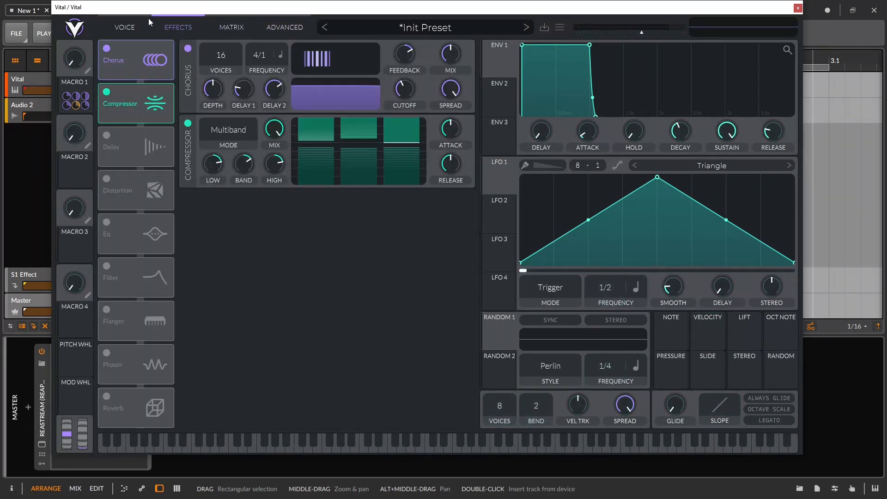
Initialize the preset while the preset browser is open, then close the browser
{"action": "left_click", "coordinate": [137, 27]}
{"action": "left_click", "coordinate": [397, 28]}
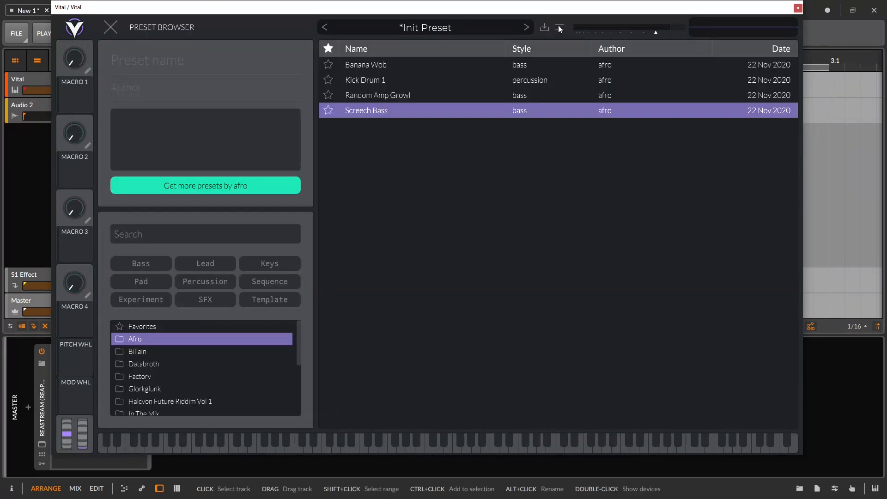
{"action": "left_click", "coordinate": [559, 27]}
{"action": "left_click", "coordinate": [609, 133]}
{"action": "left_click", "coordinate": [109, 29]}
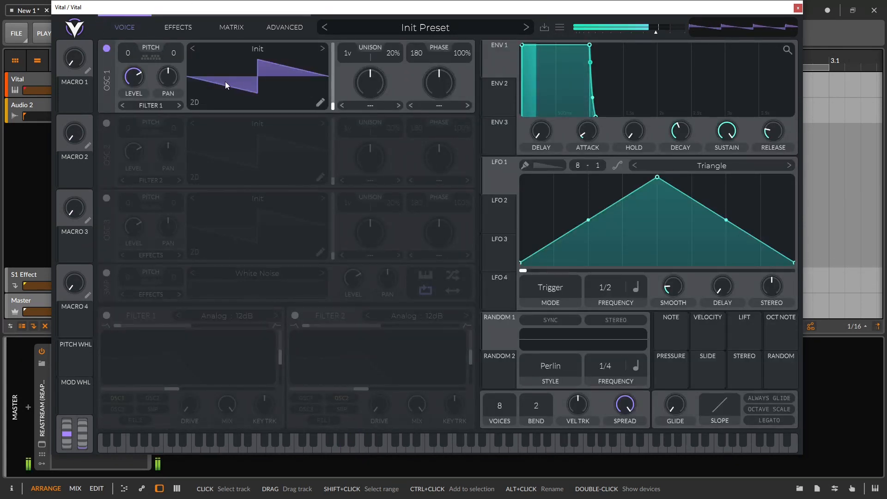
{"action": "left_click", "coordinate": [88, 72]}
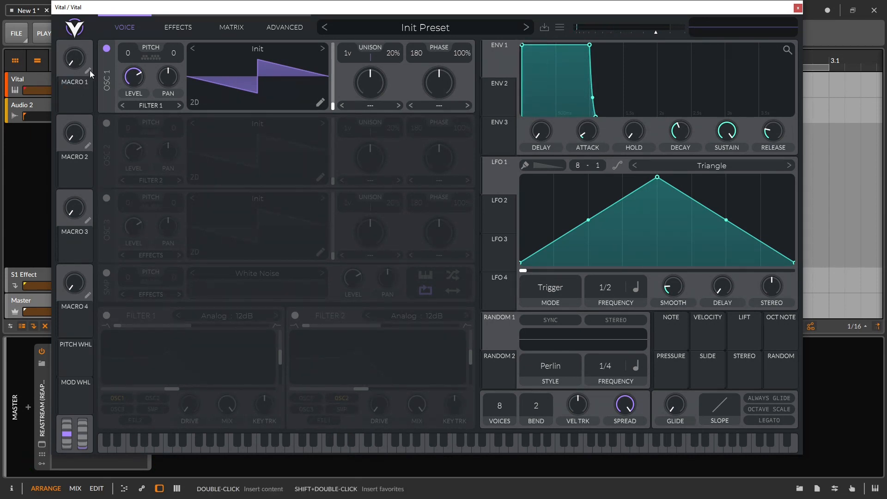
{"action": "left_click", "coordinate": [88, 71]}
{"action": "left_click", "coordinate": [57, 53]}
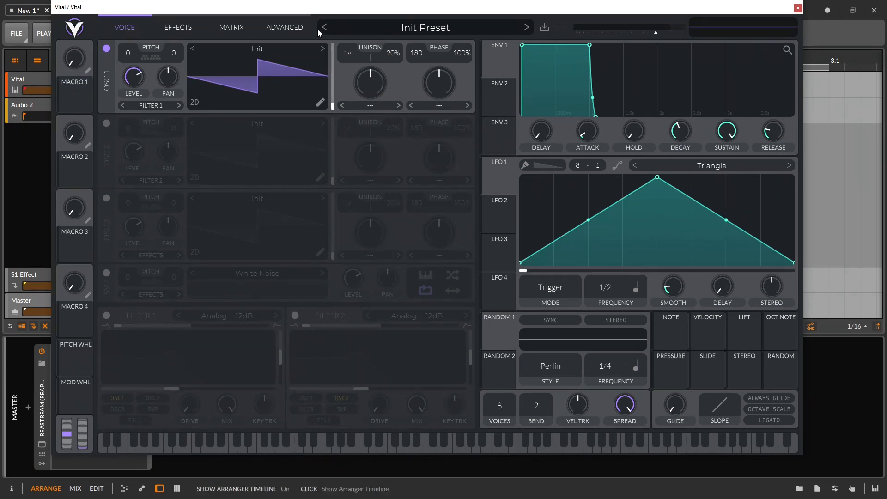
Enable Filter 1, assign Macro 1 to its cutoff, and sweep the macro to hear the modulation
{"action": "left_click", "coordinate": [237, 28]}
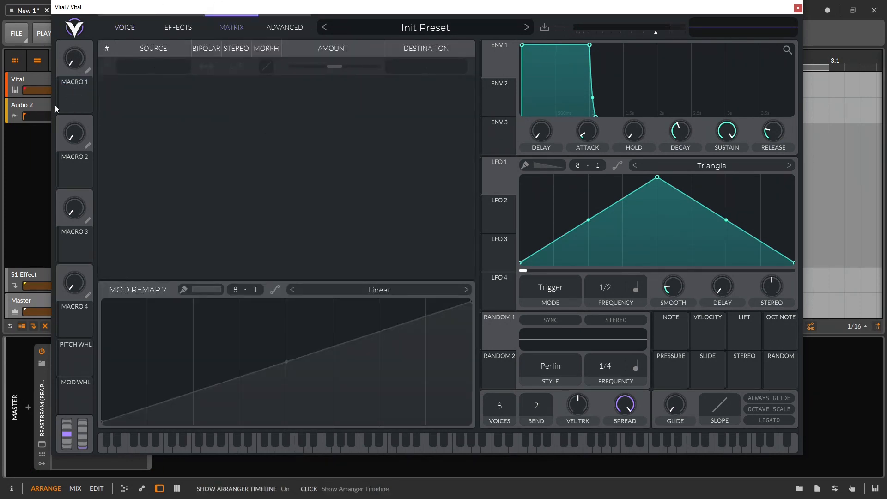
{"action": "left_click_drag", "start_coordinate": [75, 104], "coordinate": [185, 70]}
{"action": "left_click", "coordinate": [138, 27]}
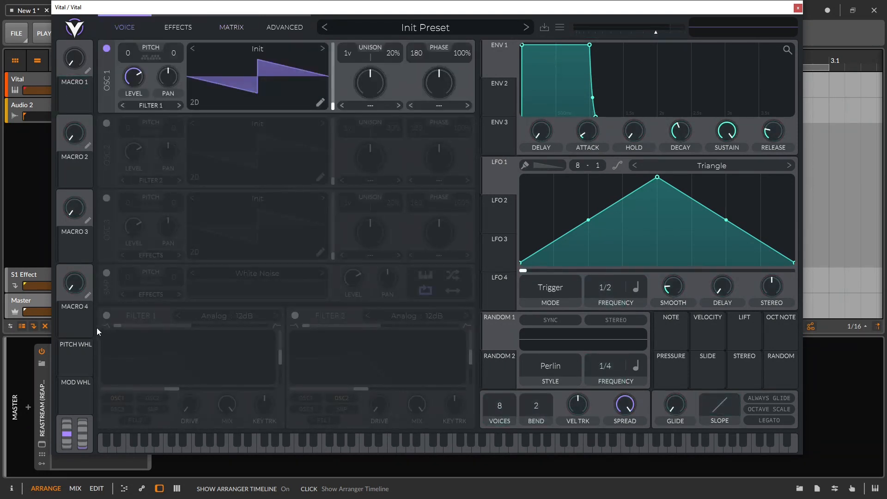
{"action": "left_click", "coordinate": [107, 315]}
{"action": "left_click_drag", "start_coordinate": [73, 90], "coordinate": [171, 388]}
{"action": "left_click_drag", "start_coordinate": [66, 58], "coordinate": [72, 138]}
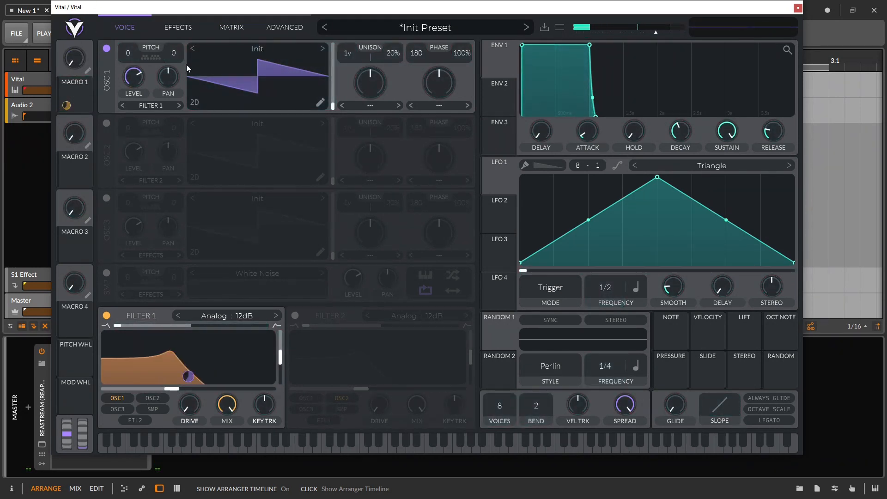
In the modulation matrix, try a curved morph on the Macro 1 to Filter 1 Cutoff modulation with Macro 1, and reset the morph
{"action": "left_click", "coordinate": [178, 27]}
{"action": "left_click", "coordinate": [232, 27]}
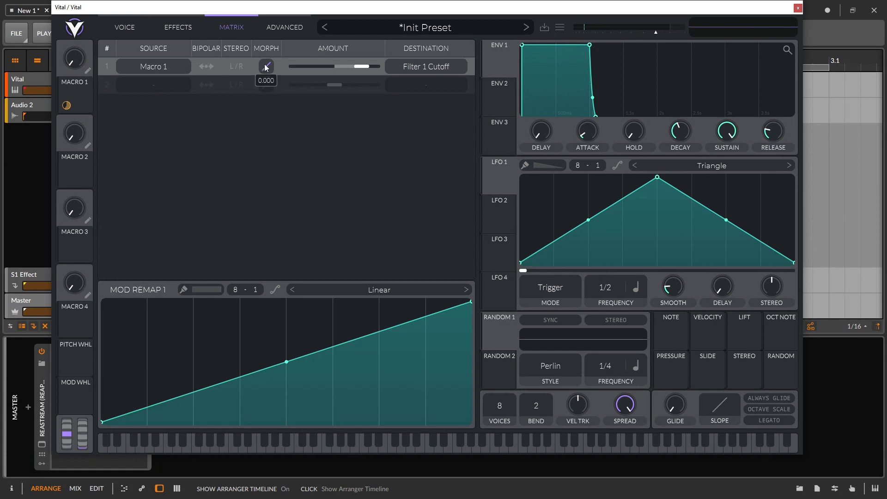
{"action": "left_click_drag", "start_coordinate": [306, 184], "coordinate": [162, 1]}
{"action": "mouse_move", "coordinate": [67, 63]}
{"action": "left_mouse_down"}
{"action": "mouse_move", "coordinate": [71, 24]}
{"action": "mouse_move", "coordinate": [64, 70]}
{"action": "left_mouse_up"}
{"action": "left_click_drag", "start_coordinate": [264, 66], "coordinate": [300, 141]}
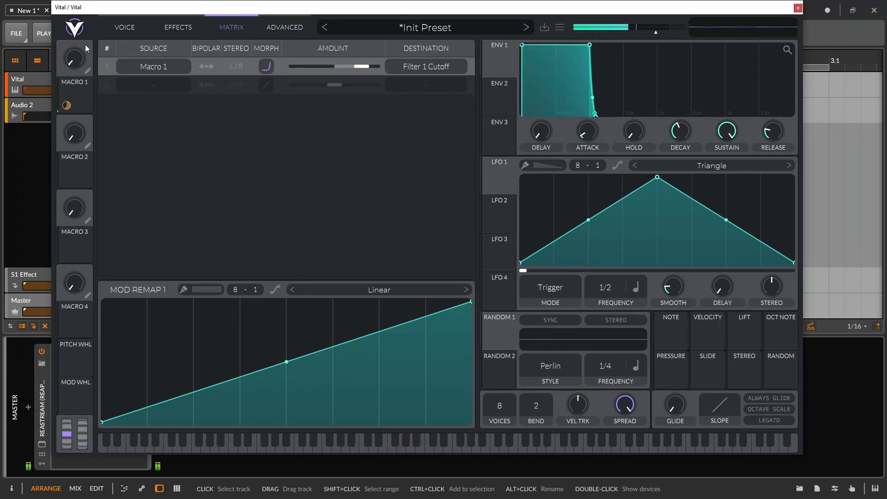
{"action": "left_click_drag", "start_coordinate": [76, 57], "coordinate": [90, 106]}
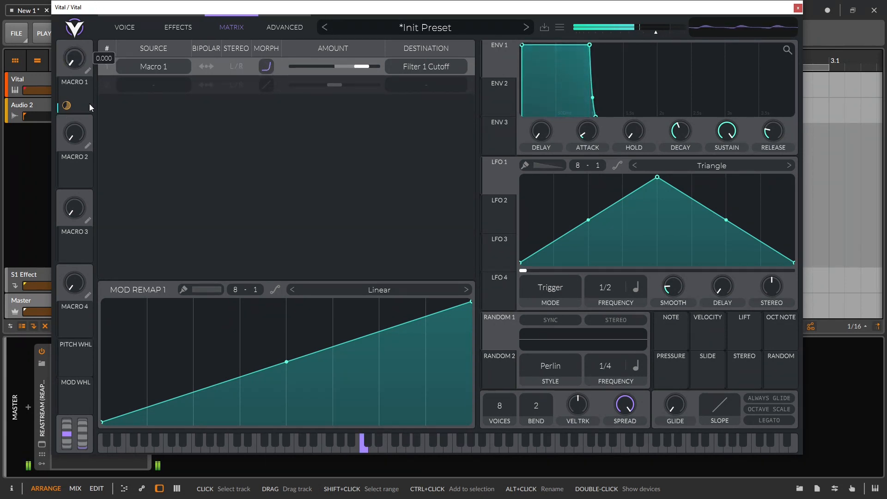
{"action": "left_click_drag", "start_coordinate": [99, 2], "coordinate": [94, 141]}
{"action": "double_click", "coordinate": [268, 66]}
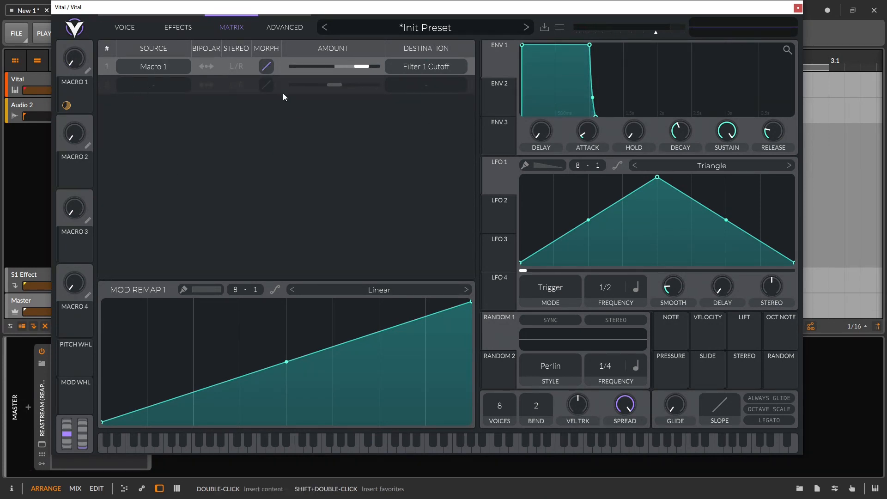
Bend the Mod Remap 1 curve downward, paint an uneven stepped pattern over it, and test it with Macro 1
{"action": "left_click_drag", "start_coordinate": [290, 364], "coordinate": [293, 393]}
{"action": "left_click", "coordinate": [200, 292]}
{"action": "left_click", "coordinate": [197, 303]}
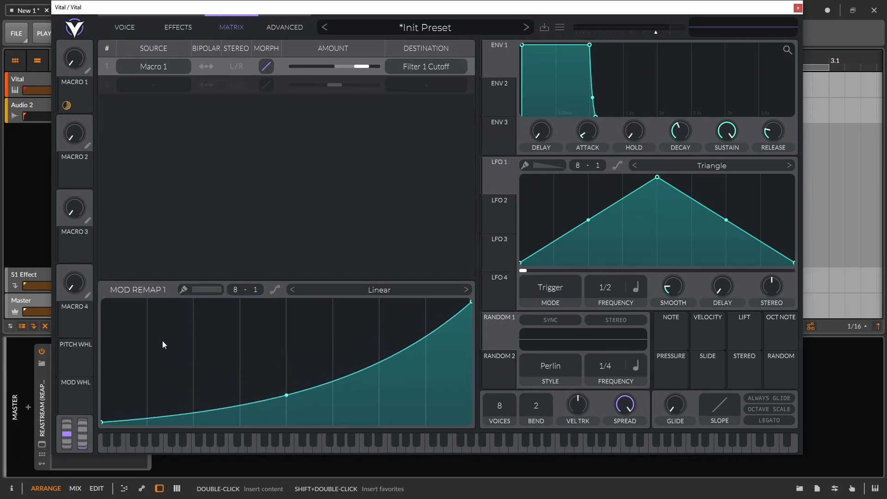
{"action": "left_click", "coordinate": [183, 290]}
{"action": "mouse_move", "coordinate": [157, 333]}
{"action": "left_mouse_down"}
{"action": "mouse_move", "coordinate": [180, 326]}
{"action": "mouse_move", "coordinate": [462, 384]}
{"action": "left_mouse_up"}
{"action": "mouse_move", "coordinate": [73, 58]}
{"action": "left_mouse_down"}
{"action": "mouse_move", "coordinate": [73, 43]}
{"action": "mouse_move", "coordinate": [73, 52]}
{"action": "left_mouse_up"}
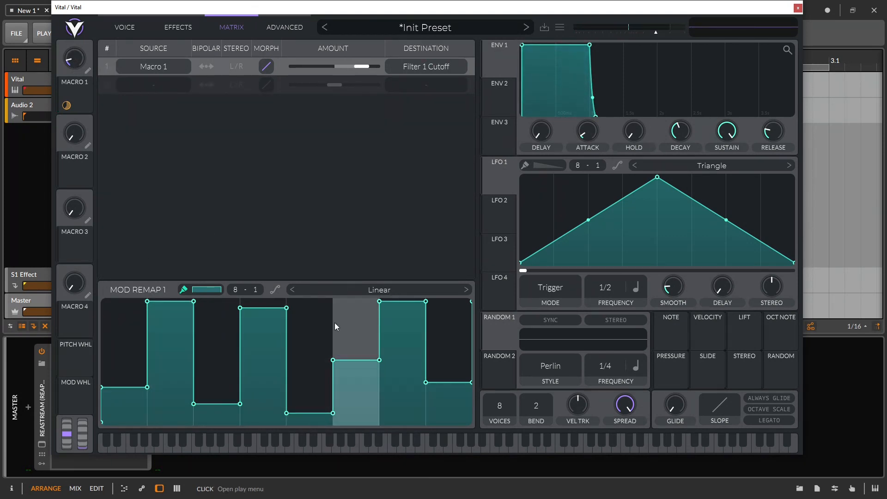
{"action": "mouse_move", "coordinate": [344, 299]}
{"action": "left_mouse_down"}
{"action": "mouse_move", "coordinate": [316, 409]}
{"action": "mouse_move", "coordinate": [290, 321]}
{"action": "mouse_move", "coordinate": [264, 389]}
{"action": "left_mouse_up"}
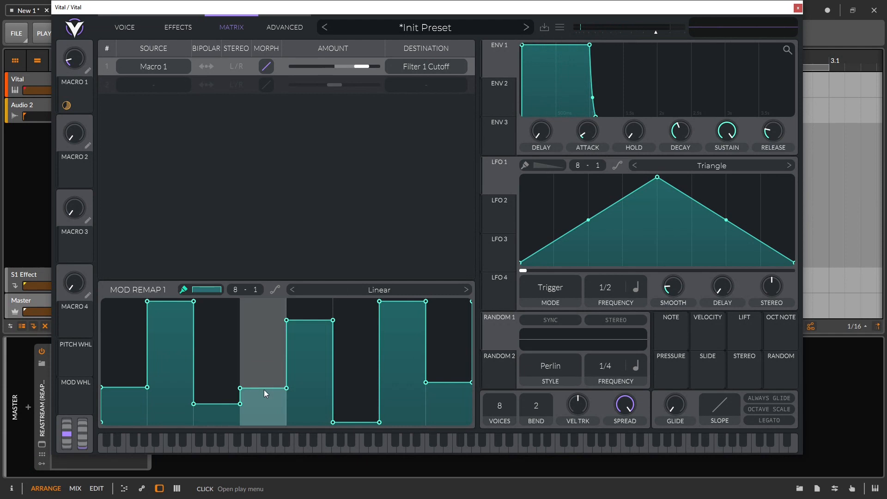
Set the Mod Remap 1 grid to 18 by 3, enable smoothing, and paint triangle-shaped peaks of varying height across it
{"action": "mouse_move", "coordinate": [234, 290]}
{"action": "left_mouse_down"}
{"action": "mouse_move", "coordinate": [252, 266]}
{"action": "mouse_move", "coordinate": [257, 277]}
{"action": "left_mouse_up"}
{"action": "mouse_move", "coordinate": [277, 360]}
{"action": "left_mouse_down"}
{"action": "mouse_move", "coordinate": [328, 370]}
{"action": "mouse_move", "coordinate": [466, 309]}
{"action": "mouse_move", "coordinate": [287, 331]}
{"action": "mouse_move", "coordinate": [267, 342]}
{"action": "mouse_move", "coordinate": [121, 365]}
{"action": "left_mouse_up"}
{"action": "left_click", "coordinate": [184, 289]}
{"action": "left_click", "coordinate": [225, 341]}
{"action": "left_click", "coordinate": [184, 290]}
{"action": "left_click", "coordinate": [229, 348]}
{"action": "mouse_move", "coordinate": [173, 319]}
{"action": "left_mouse_down"}
{"action": "mouse_move", "coordinate": [148, 310]}
{"action": "mouse_move", "coordinate": [492, 301]}
{"action": "mouse_move", "coordinate": [149, 305]}
{"action": "mouse_move", "coordinate": [336, 389]}
{"action": "mouse_move", "coordinate": [417, 382]}
{"action": "mouse_move", "coordinate": [480, 304]}
{"action": "left_mouse_up"}
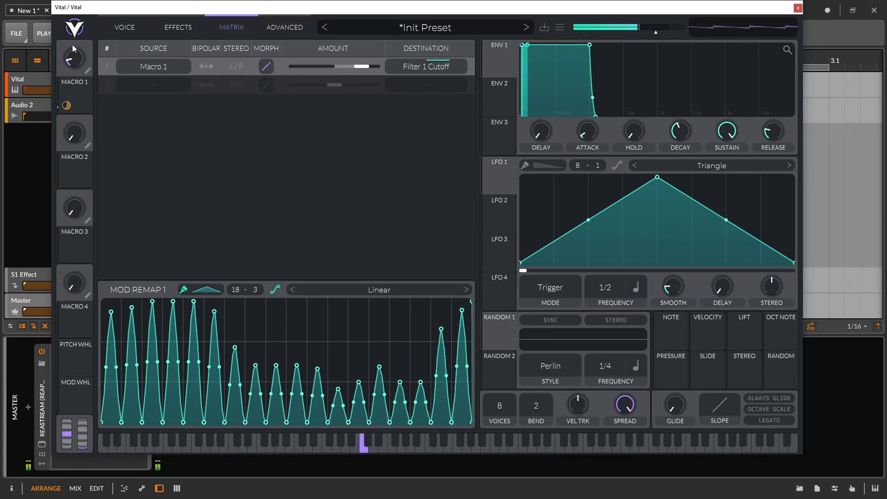
Sweep Macro 1 while watching Filter 1's cutoff on the Voice page, and revisit the Matrix and Advanced pages
{"action": "left_click", "coordinate": [125, 27]}
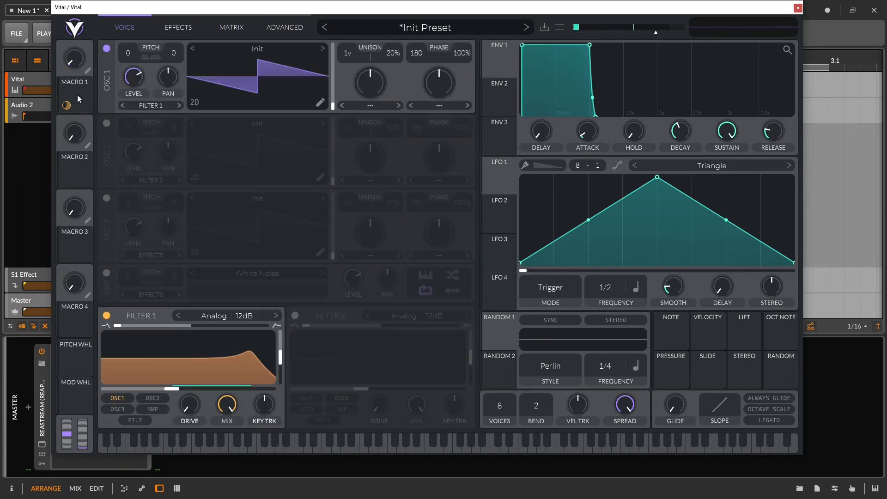
{"action": "left_click_drag", "start_coordinate": [73, 62], "coordinate": [78, 32]}
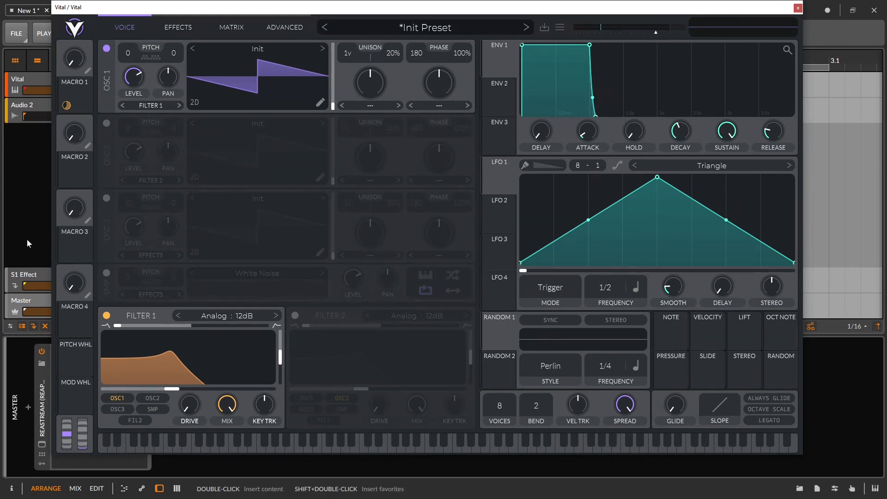
{"action": "left_click", "coordinate": [228, 28]}
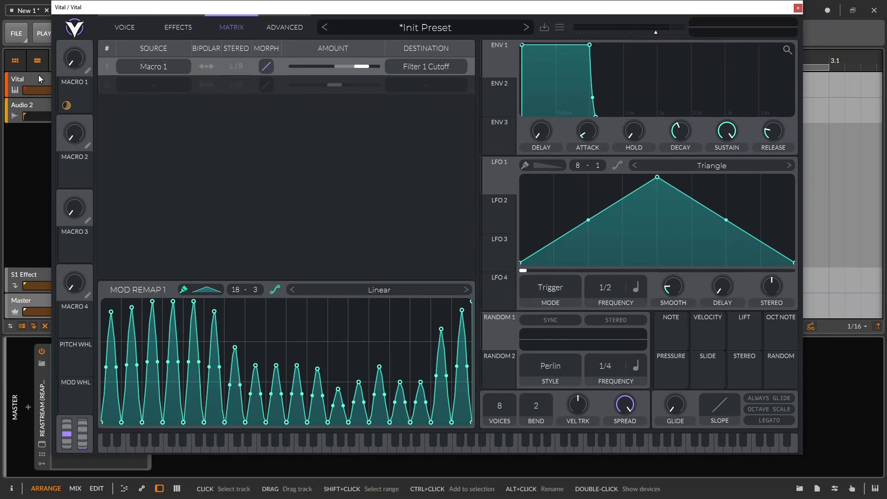
{"action": "left_click", "coordinate": [137, 25]}
{"action": "left_click", "coordinate": [274, 39]}
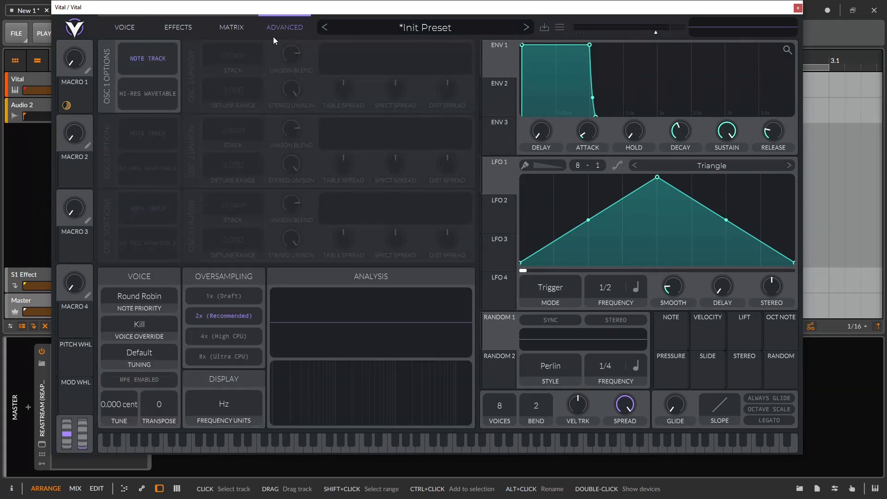
{"action": "left_click", "coordinate": [215, 18]}
{"action": "left_click", "coordinate": [122, 27]}
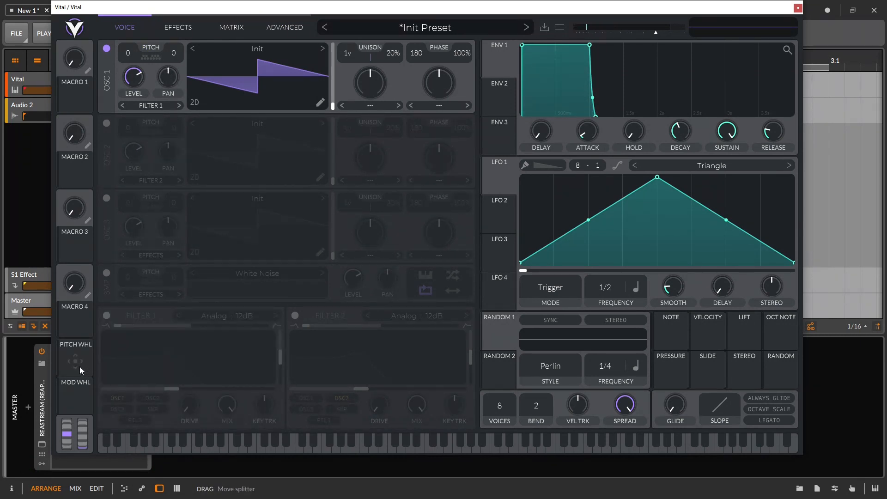
Bend the pitch down with the on-screen pitch wheel and examine its modulation source slot
{"action": "left_click_drag", "start_coordinate": [67, 434], "coordinate": [57, 476]}
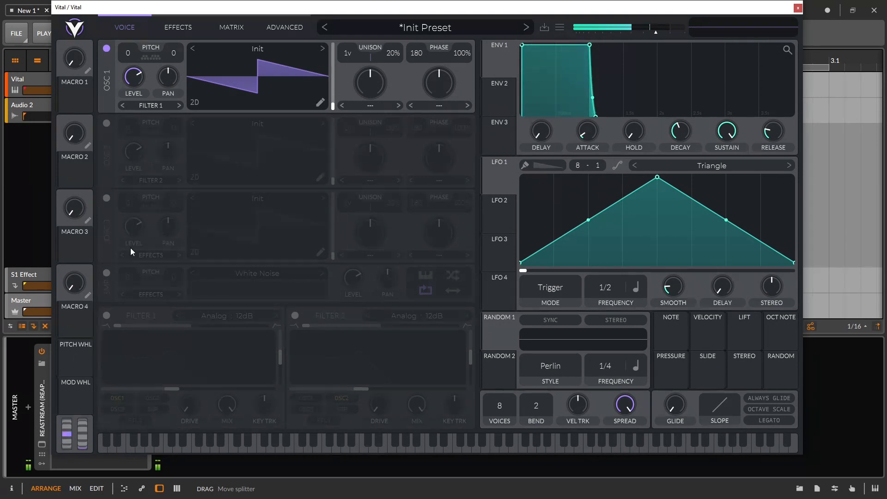
{"action": "left_click_drag", "start_coordinate": [67, 435], "coordinate": [64, 445]}
{"action": "mouse_move", "coordinate": [77, 360]}
{"action": "left_mouse_down"}
{"action": "mouse_move", "coordinate": [123, 19]}
{"action": "mouse_move", "coordinate": [493, 174]}
{"action": "mouse_move", "coordinate": [115, 78]}
{"action": "mouse_move", "coordinate": [103, 295]}
{"action": "mouse_move", "coordinate": [72, 349]}
{"action": "left_mouse_up"}
Set oscillator 1 to 9 unison voices with 0% detune, assign the pitch wheel to the detune, and test it
{"action": "left_click_drag", "start_coordinate": [349, 48], "coordinate": [381, 20]}
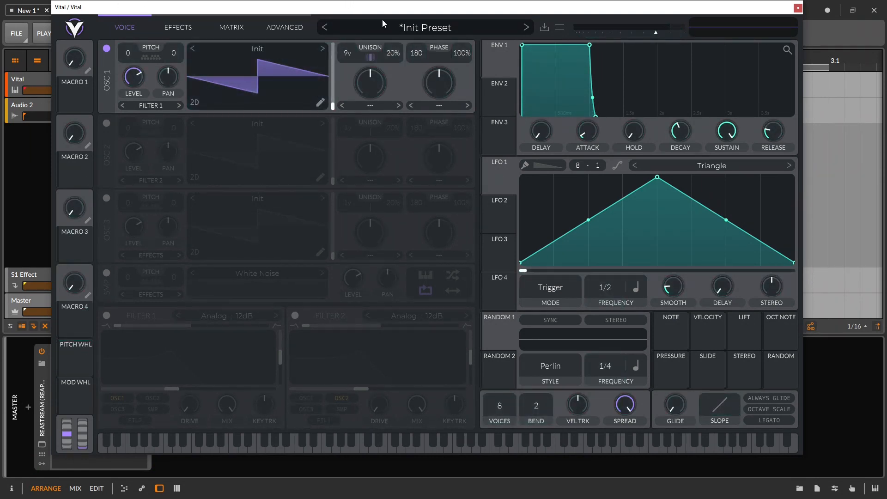
{"action": "left_click_drag", "start_coordinate": [395, 59], "coordinate": [396, 123]}
{"action": "left_click_drag", "start_coordinate": [95, 343], "coordinate": [392, 54]}
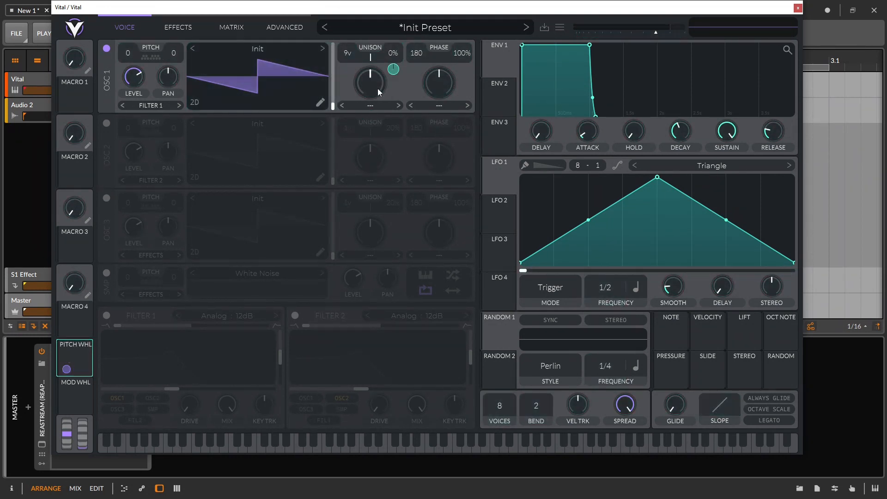
{"action": "left_click_drag", "start_coordinate": [65, 436], "coordinate": [81, 343]}
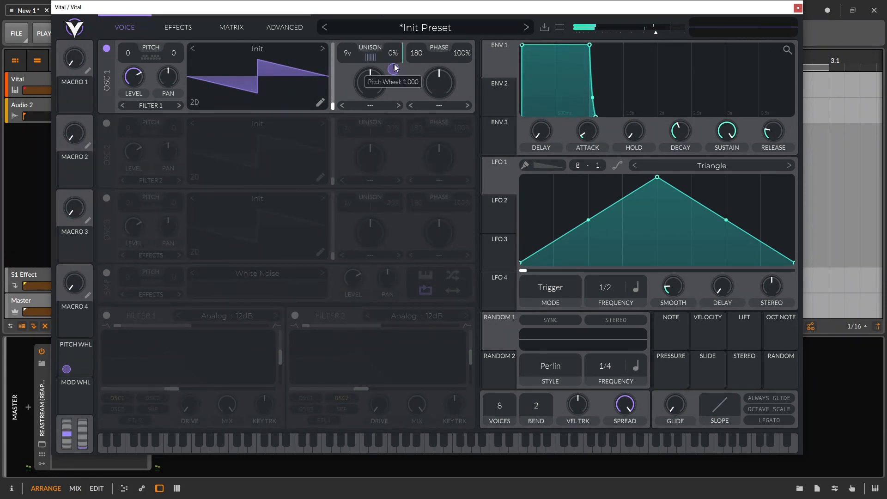
Raise the pitch bend range to 48 and try it with the pitch wheel
{"action": "left_click", "coordinate": [285, 29]}
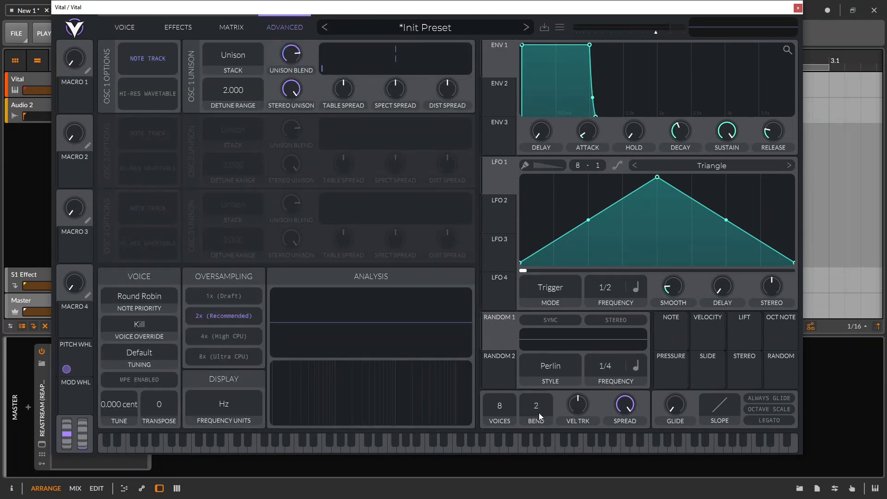
{"action": "left_click", "coordinate": [125, 27]}
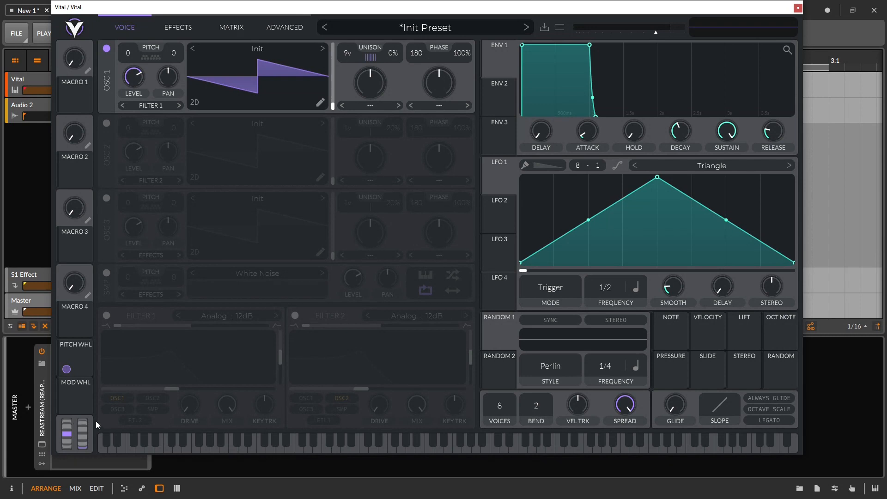
{"action": "left_click_drag", "start_coordinate": [66, 431], "coordinate": [57, 468]}
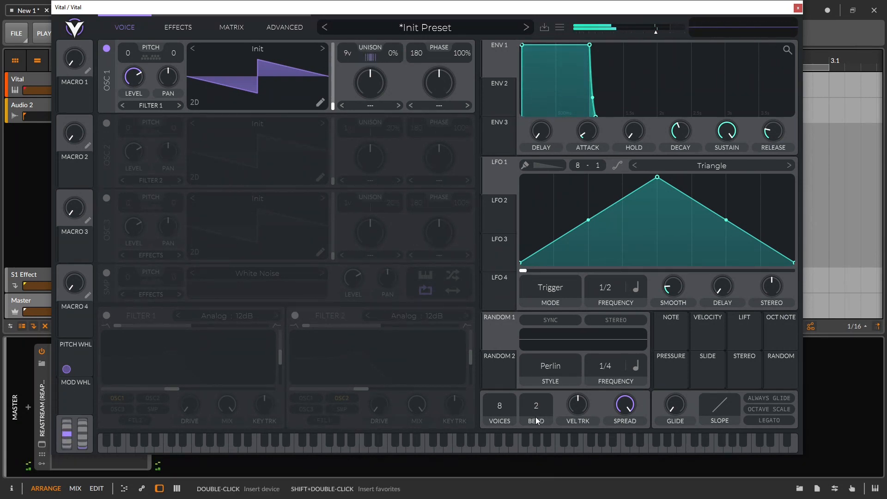
{"action": "left_click_drag", "start_coordinate": [536, 417], "coordinate": [537, 393]}
{"action": "left_click_drag", "start_coordinate": [516, 9], "coordinate": [516, 3]}
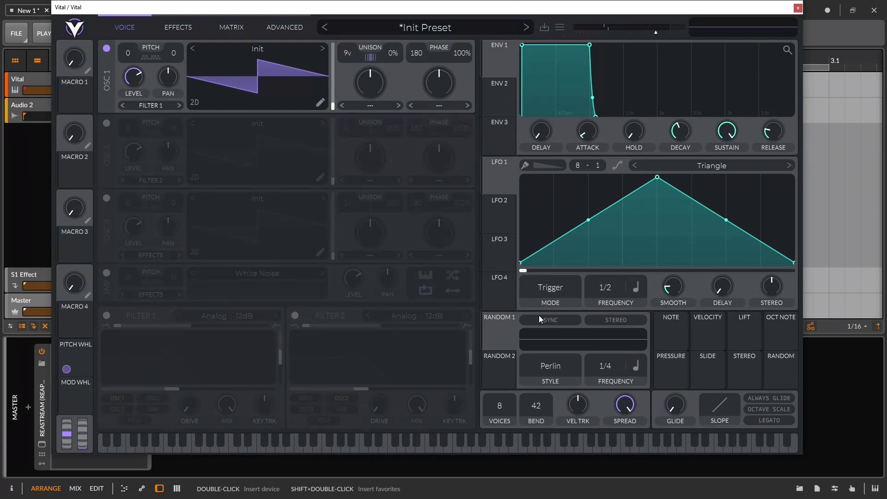
{"action": "left_click_drag", "start_coordinate": [537, 406], "coordinate": [540, 185]}
{"action": "left_click_drag", "start_coordinate": [76, 431], "coordinate": [71, 468]}
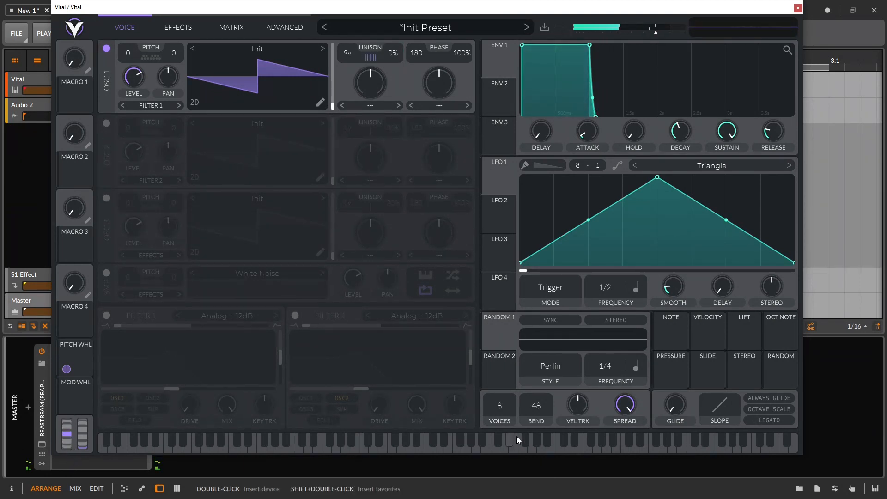
Reset the pitch bend range to its default of 2 and remove the pitch wheel modulation from oscillator 1's unison detune
{"action": "double_click", "coordinate": [540, 403]}
{"action": "left_click", "coordinate": [72, 370]}
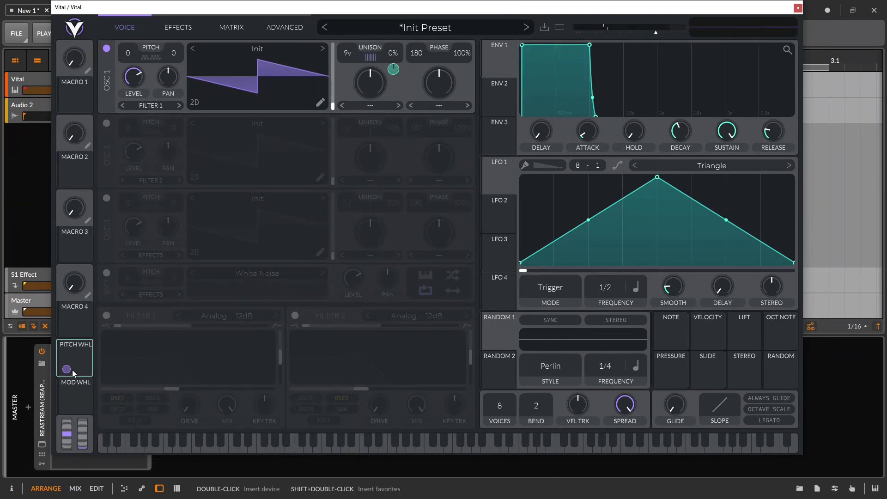
{"action": "double_click", "coordinate": [64, 372]}
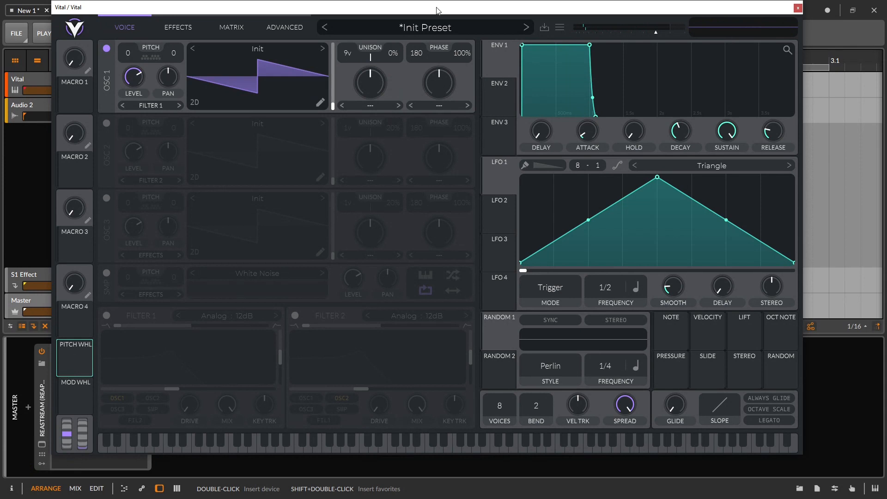
Initialize the preset and try out the mod wheel and its modulation source slot
{"action": "left_click", "coordinate": [559, 29]}
{"action": "left_click", "coordinate": [579, 130]}
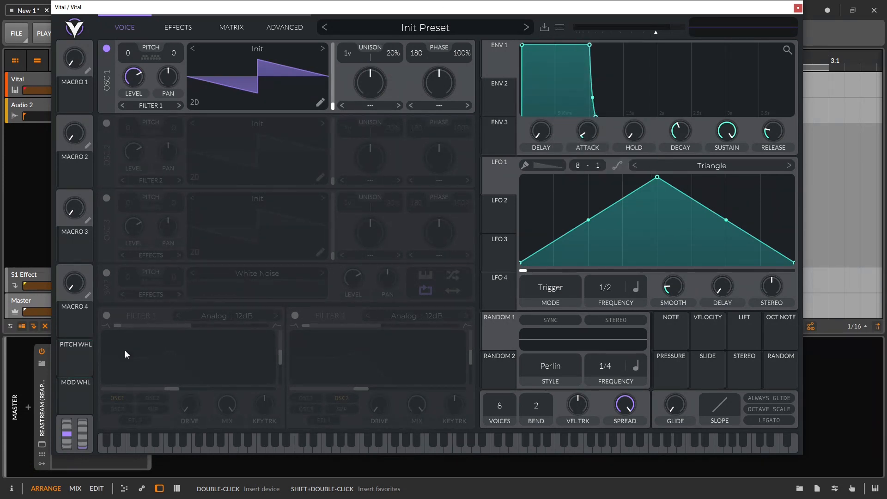
{"action": "mouse_move", "coordinate": [72, 395]}
{"action": "left_mouse_down"}
{"action": "mouse_move", "coordinate": [80, 380]}
{"action": "mouse_move", "coordinate": [78, 392]}
{"action": "left_mouse_up"}
{"action": "left_click_drag", "start_coordinate": [84, 428], "coordinate": [68, 399]}
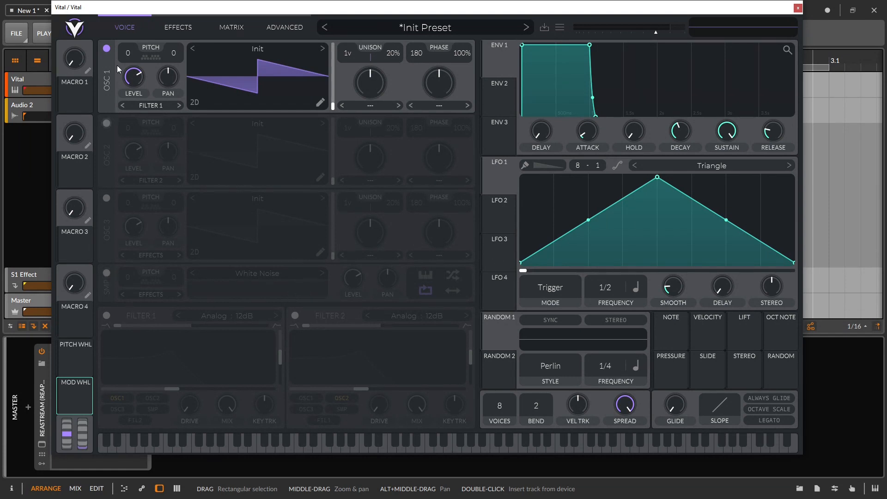
Turn on oscillators 2 and 3 and the sampler, and open the warp mode choices below oscillator 1's phase settings
{"action": "left_click", "coordinate": [106, 124]}
{"action": "left_click", "coordinate": [106, 198]}
{"action": "left_click", "coordinate": [107, 273]}
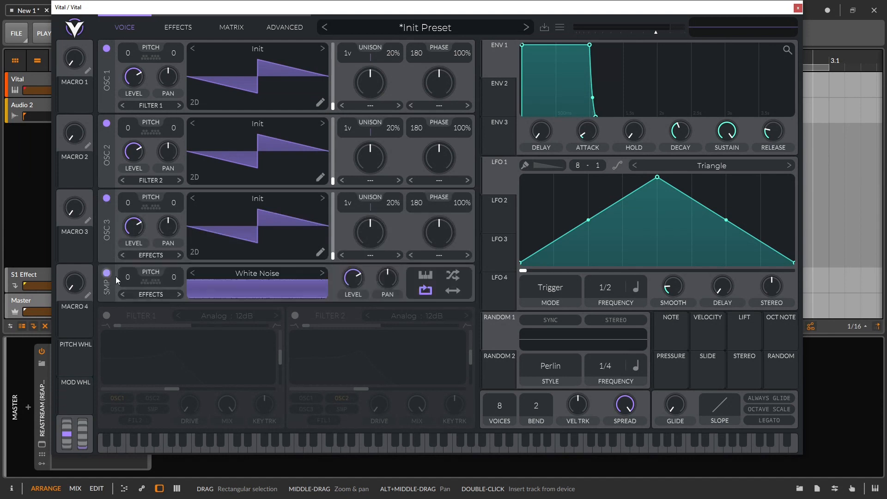
{"action": "left_click", "coordinate": [436, 106]}
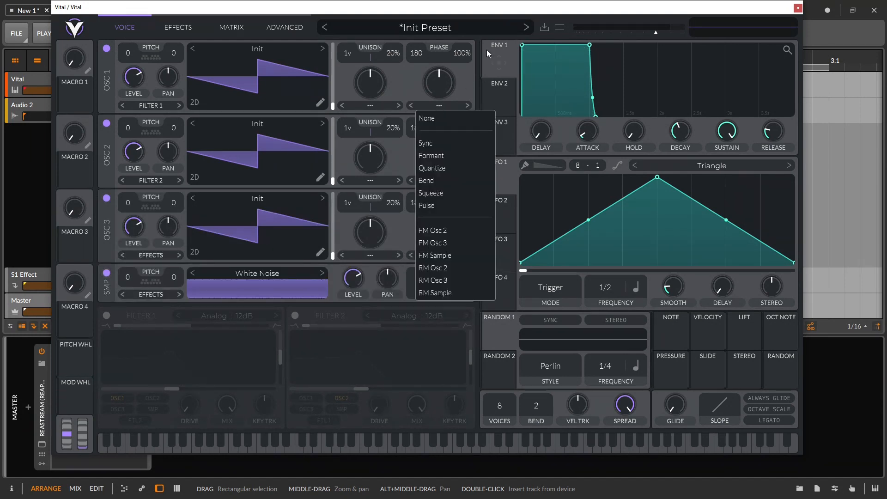
View oscillator 2's warp mode choices, close them, and turn off oscillators 2 and 3 and the sampler
{"action": "left_click", "coordinate": [370, 187]}
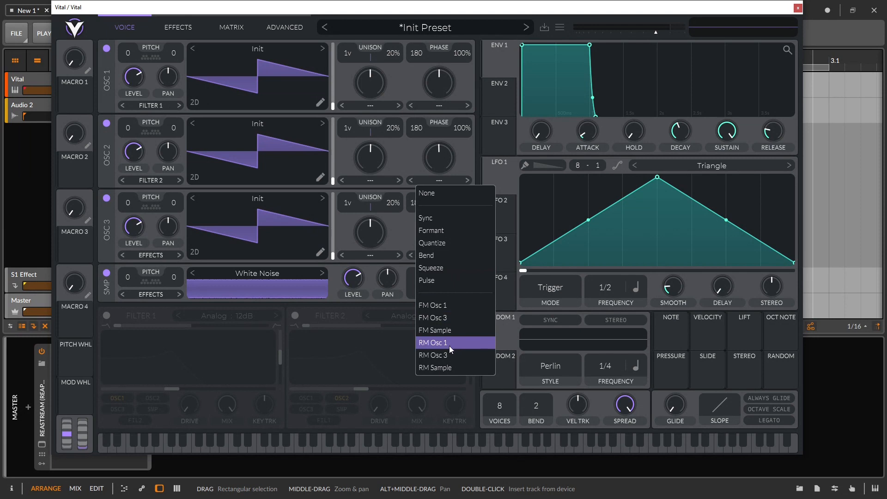
{"action": "left_click", "coordinate": [383, 135]}
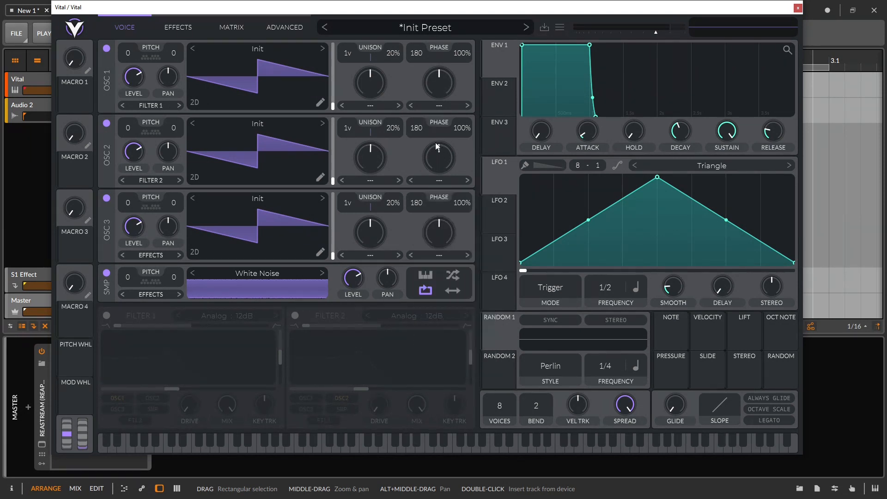
{"action": "left_click", "coordinate": [106, 123]}
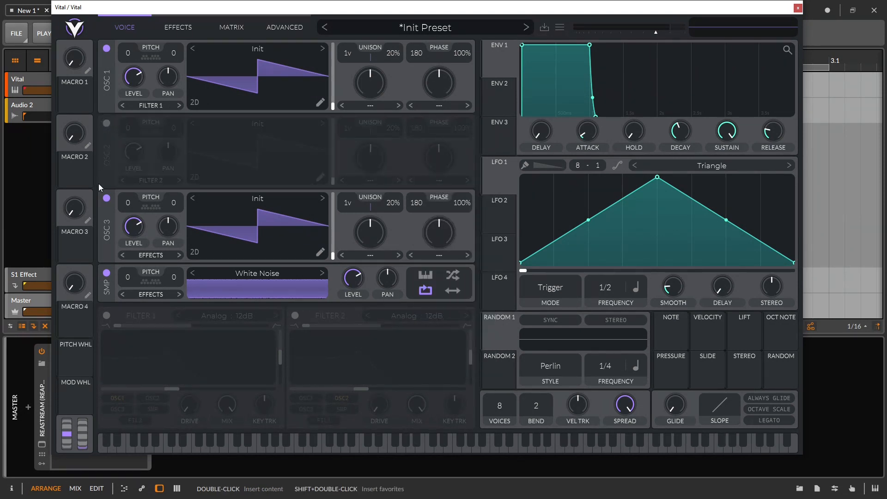
{"action": "left_click", "coordinate": [106, 198]}
{"action": "left_click", "coordinate": [105, 273]}
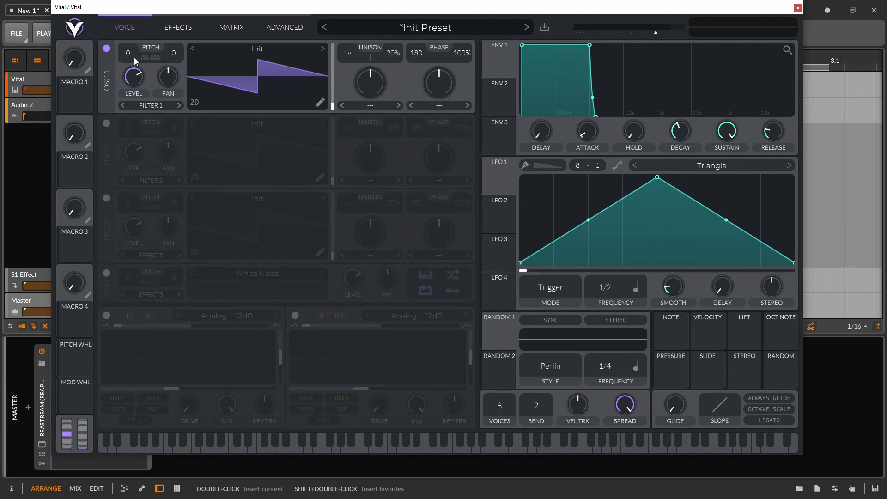
Try oscillator 1's level, pan, fine tune and transpose, resetting pan, fine tune and transpose to their defaults
{"action": "left_click_drag", "start_coordinate": [132, 79], "coordinate": [174, 11]}
{"action": "double_click", "coordinate": [171, 76]}
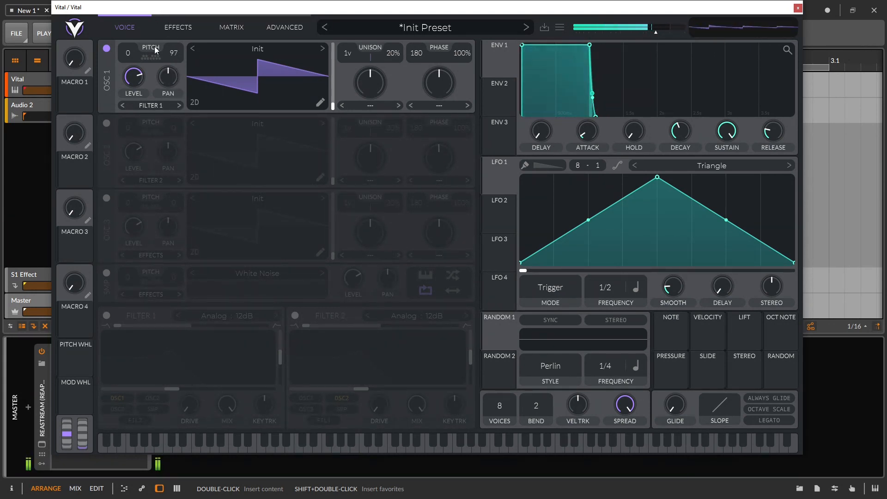
{"action": "double_click", "coordinate": [174, 52]}
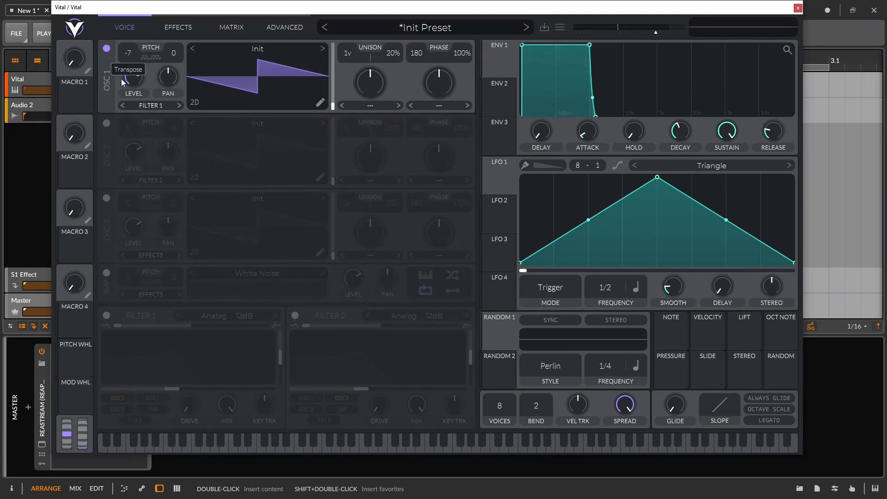
{"action": "left_click_drag", "start_coordinate": [129, 52], "coordinate": [117, 1]}
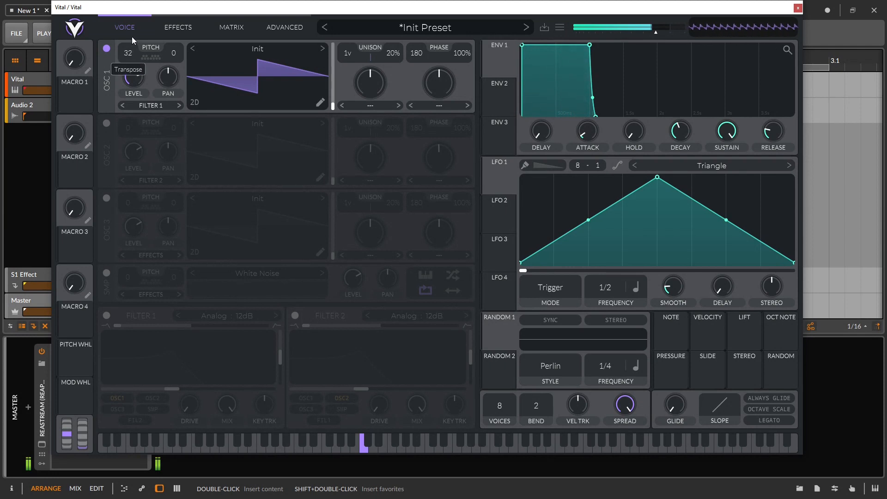
{"action": "double_click", "coordinate": [129, 55]}
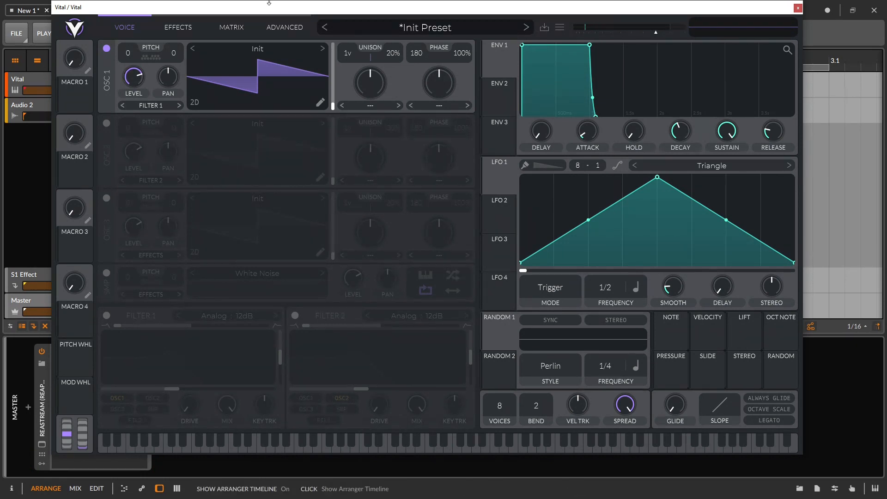
Reshape LFO 1 into a rising ramp, assign it to oscillator 1's transpose, and play notes to hear it
{"action": "left_click", "coordinate": [156, 57]}
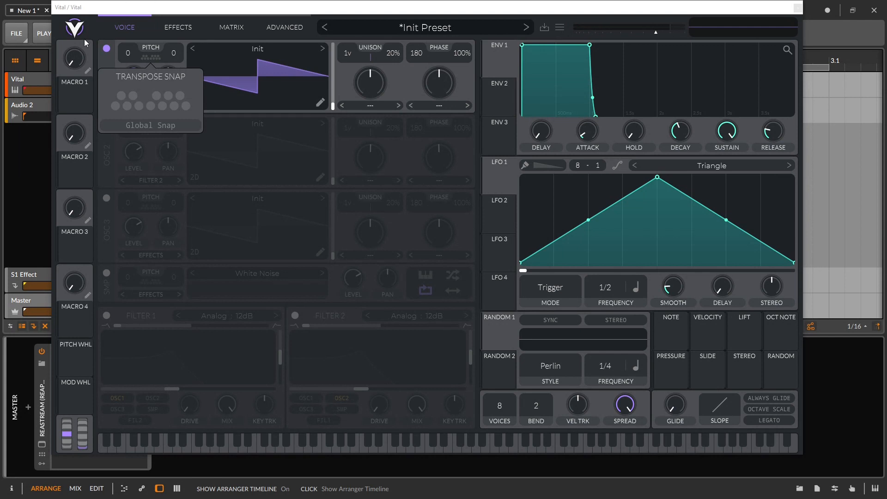
{"action": "left_click", "coordinate": [123, 53]}
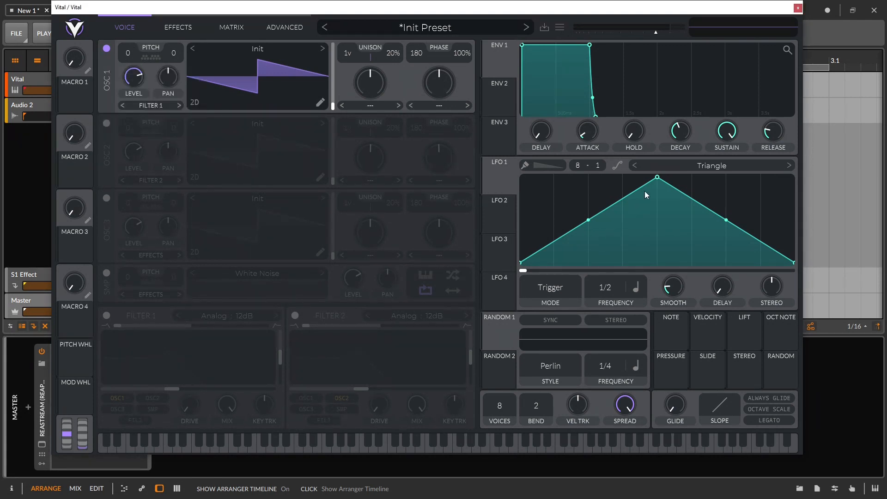
{"action": "left_click_drag", "start_coordinate": [657, 177], "coordinate": [794, 177]}
{"action": "left_click_drag", "start_coordinate": [491, 183], "coordinate": [134, 77]}
{"action": "key", "text": "a"}
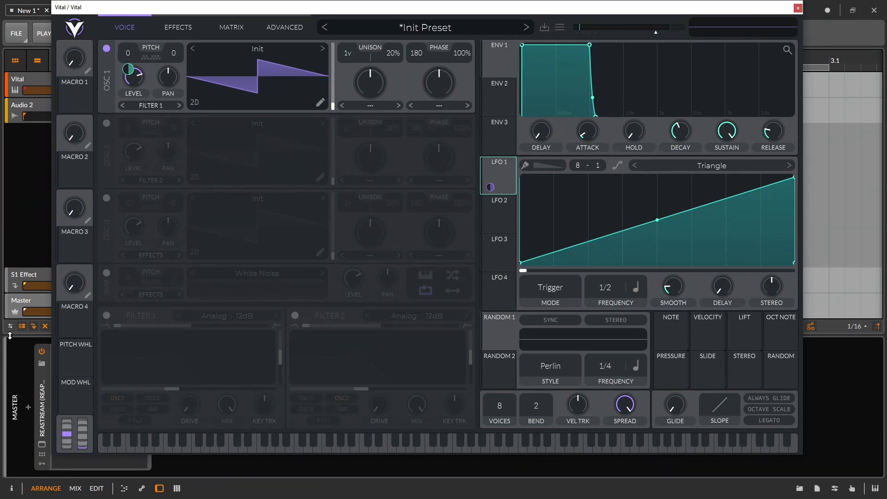
{"action": "key", "text": "a"}
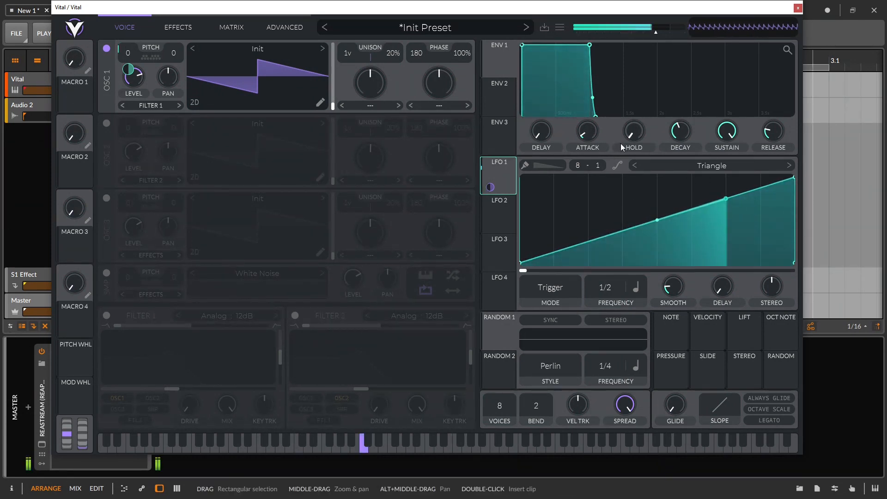
Try oscillator 1's transpose snap with C, E, G and B, and with Global Snap on for C, D# and E
{"action": "left_click", "coordinate": [147, 57]}
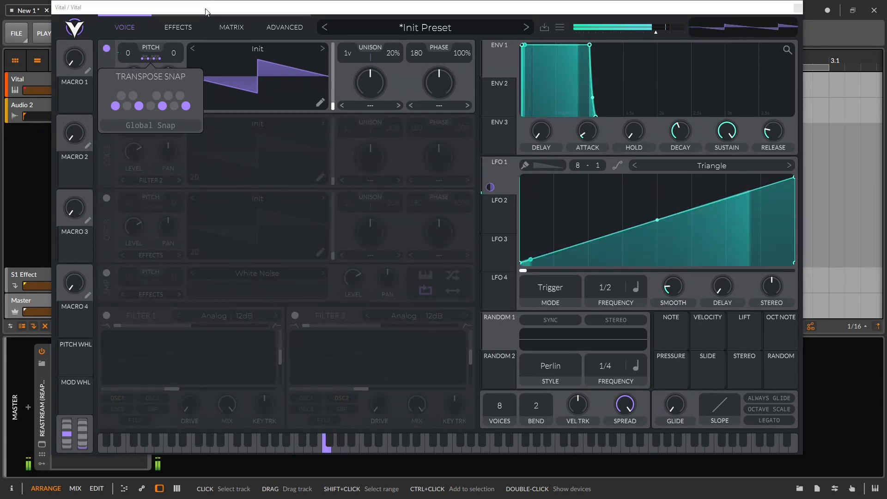
{"action": "left_click", "coordinate": [172, 126]}
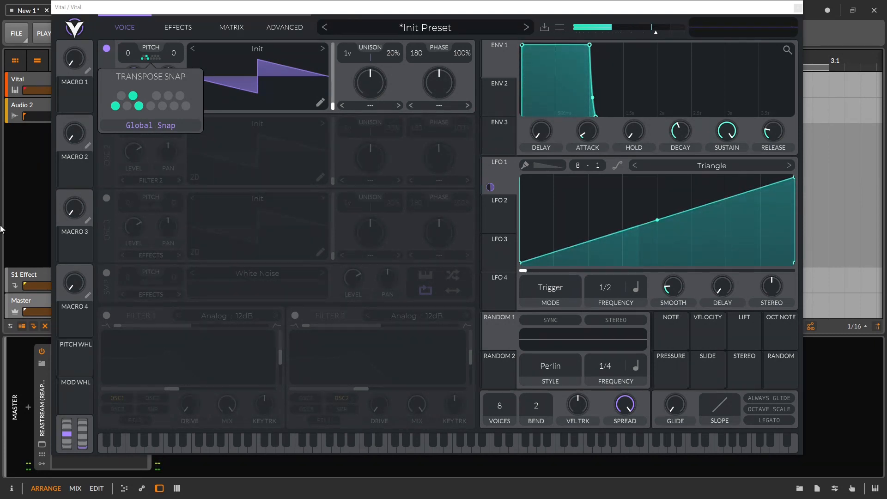
{"action": "left_click", "coordinate": [274, 124]}
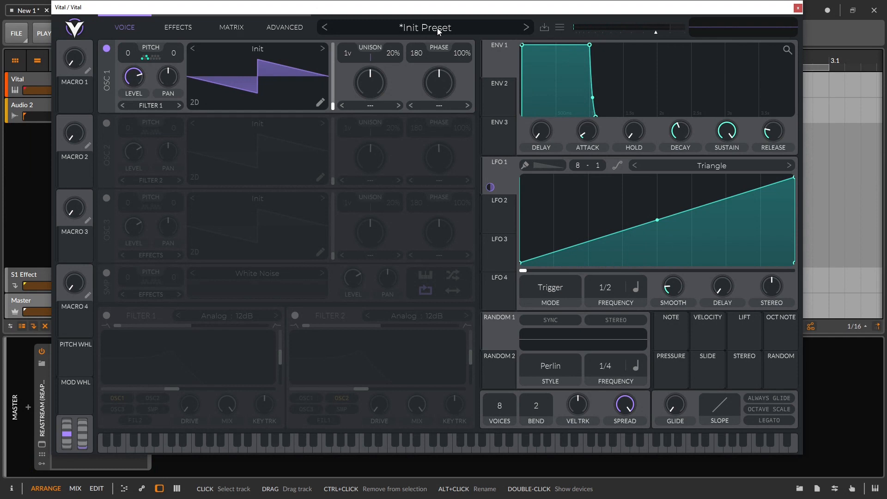
Initialize the preset and look through oscillator 1's output routing choices
{"action": "left_click", "coordinate": [560, 28]}
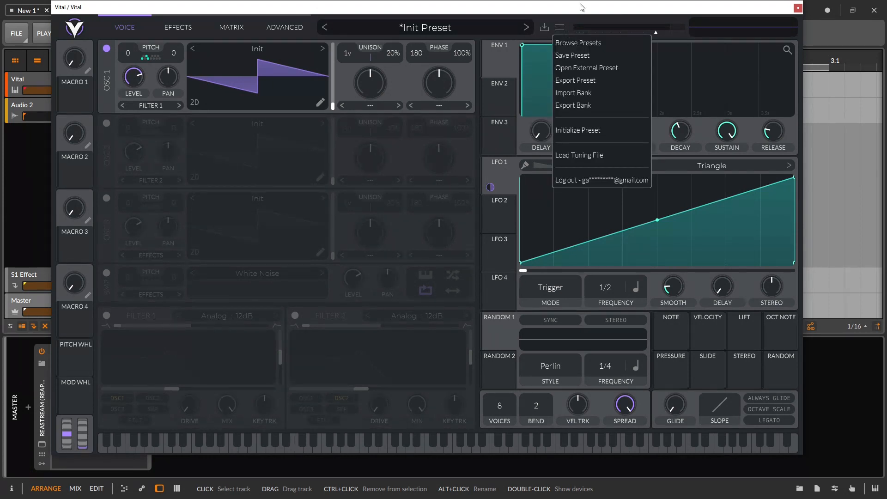
{"action": "left_click", "coordinate": [595, 131]}
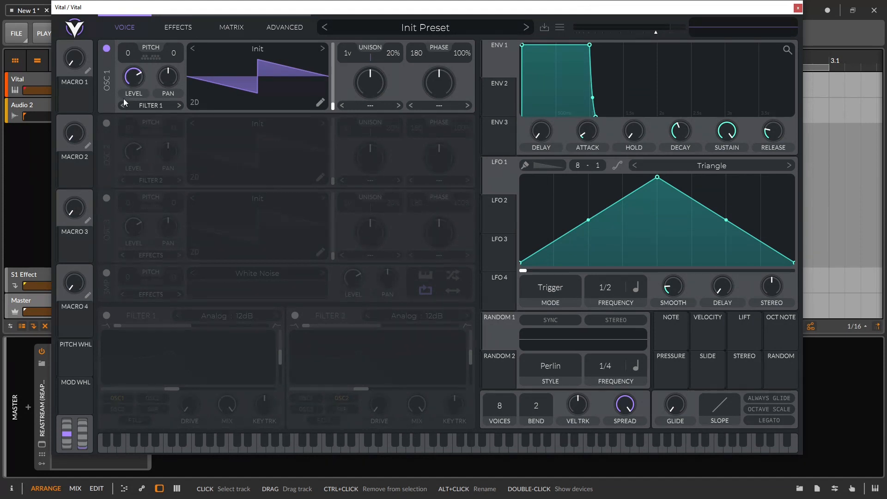
{"action": "left_click", "coordinate": [146, 107]}
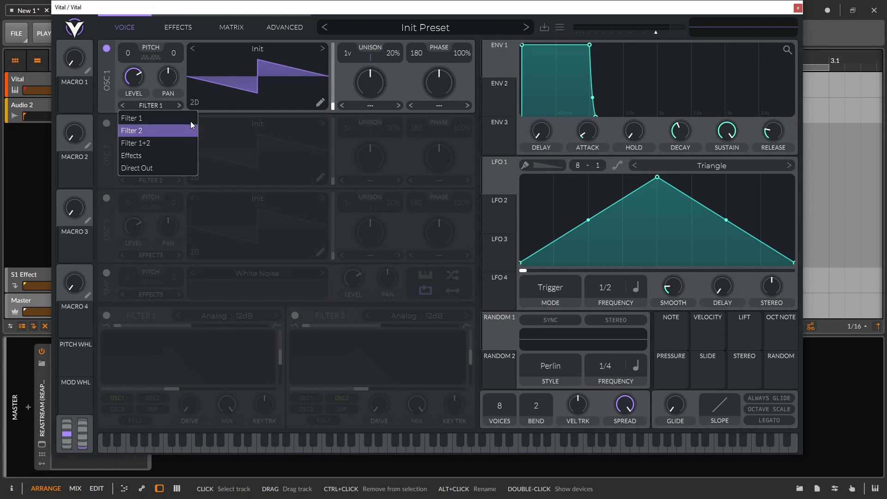
{"action": "left_click", "coordinate": [168, 94]}
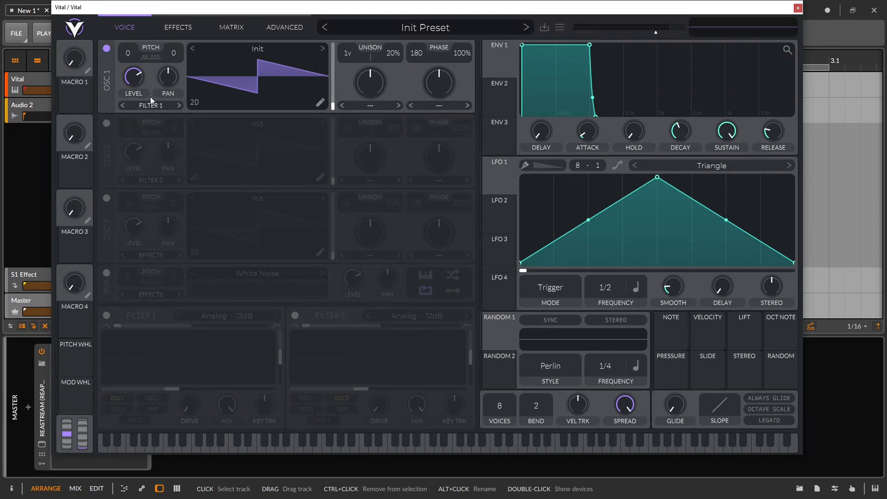
Route oscillator 1 to Filter 1, turn that filter on, and sweep its cutoff to the maximum
{"action": "left_click", "coordinate": [145, 110]}
{"action": "left_click", "coordinate": [147, 119]}
{"action": "left_click", "coordinate": [106, 316]}
{"action": "left_click_drag", "start_coordinate": [172, 390], "coordinate": [301, 378]}
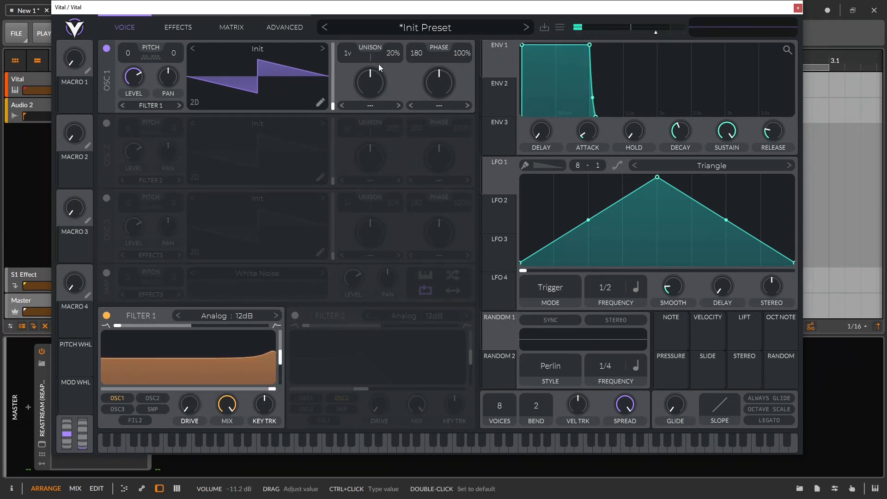
Route oscillator 1 to Filter 2, bring Filter 1's cutoff to the minimum, and turn on Filter 2 with a lowered cutoff
{"action": "left_click", "coordinate": [149, 108]}
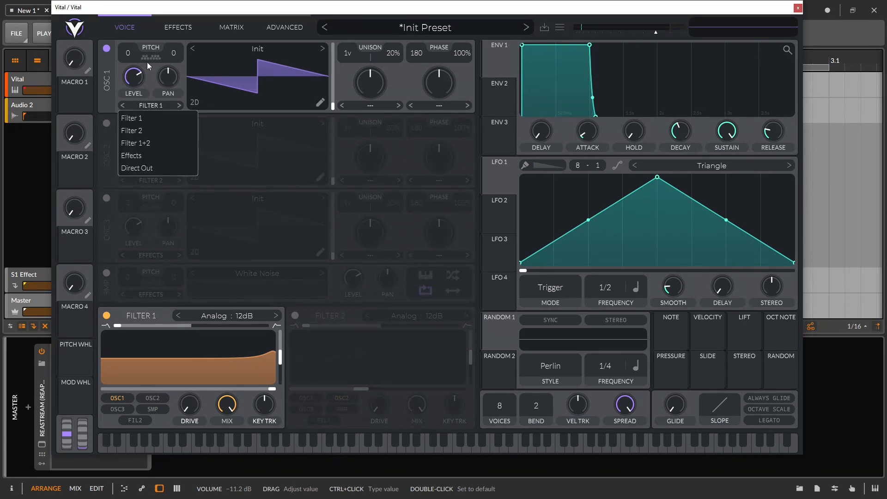
{"action": "left_click", "coordinate": [139, 130]}
{"action": "left_click_drag", "start_coordinate": [262, 390], "coordinate": [64, 390]}
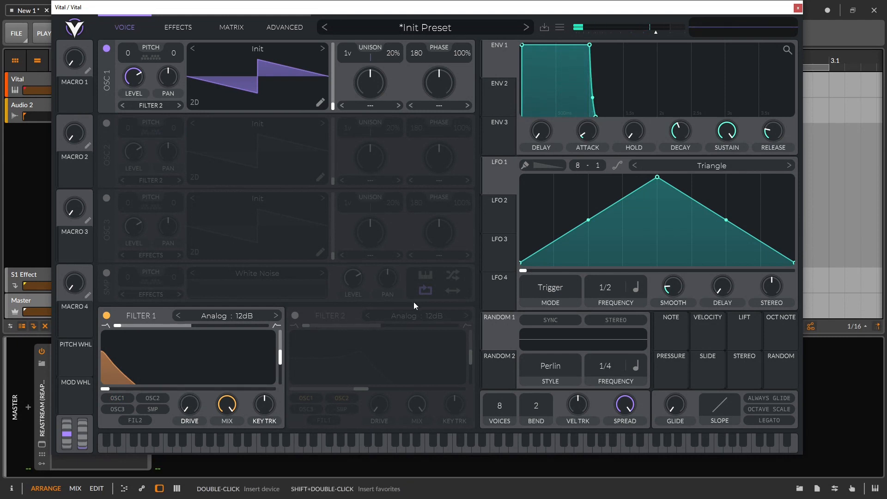
{"action": "left_click", "coordinate": [295, 316]}
{"action": "left_click_drag", "start_coordinate": [354, 390], "coordinate": [324, 389]}
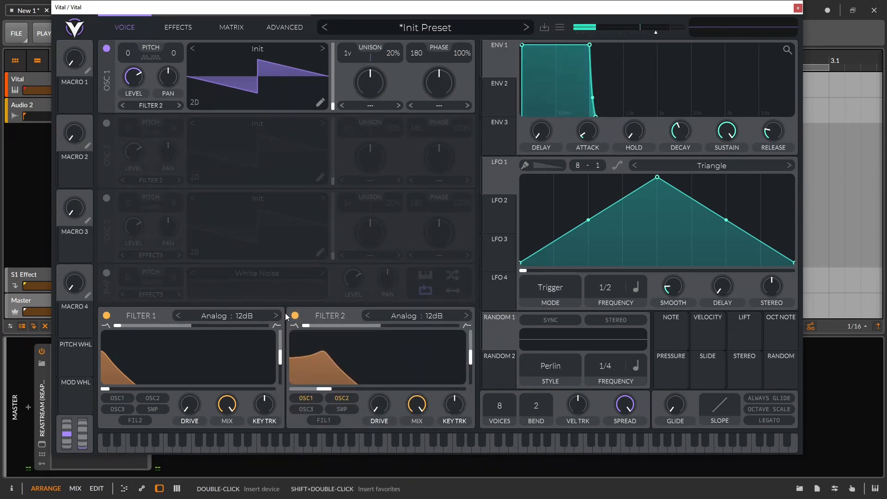
Turn off both filters and route oscillator 1 to Effects, then to Filter 1+2
{"action": "left_click", "coordinate": [295, 316]}
{"action": "left_click", "coordinate": [106, 316]}
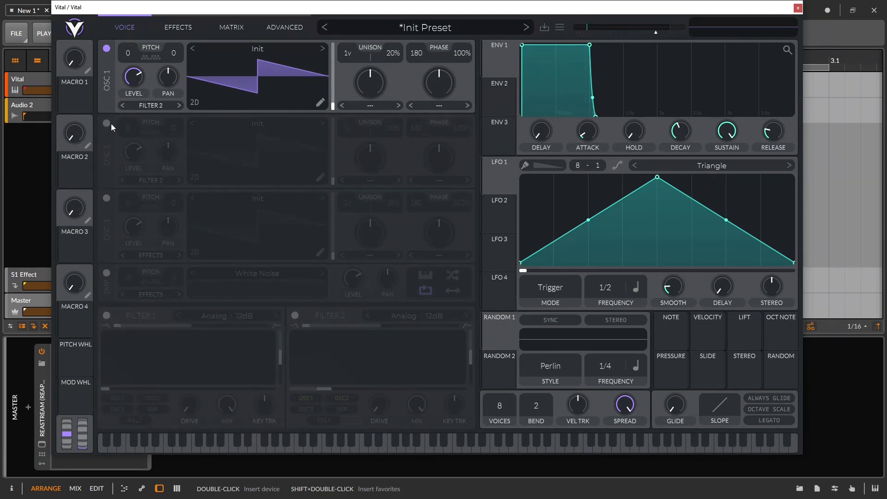
{"action": "left_click", "coordinate": [139, 105]}
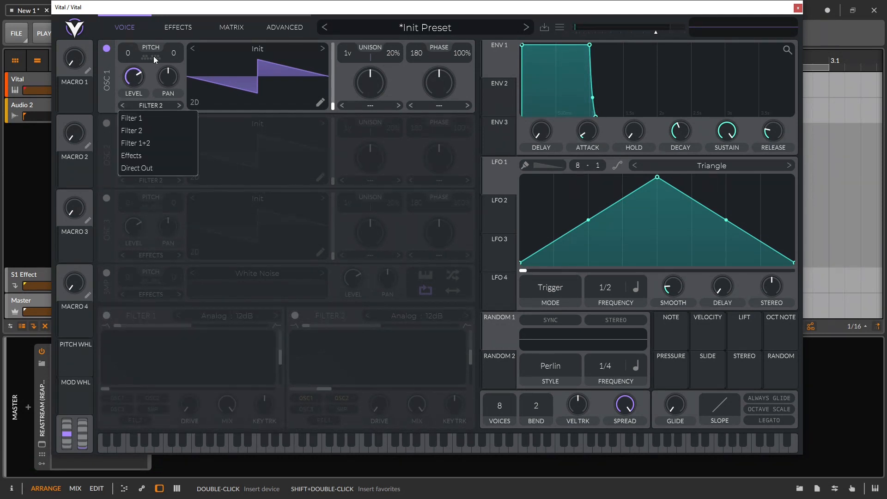
{"action": "left_click", "coordinate": [149, 155]}
{"action": "left_click", "coordinate": [151, 107]}
{"action": "left_click", "coordinate": [165, 142]}
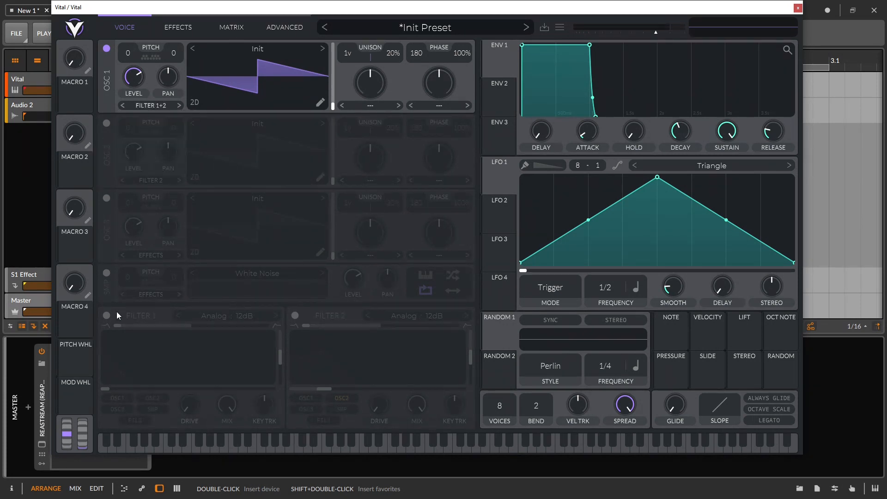
Turn on both filters and shift their blends, Filter 1 to about the middle and Filter 2 toward high-pass
{"action": "left_click", "coordinate": [106, 315]}
{"action": "left_click", "coordinate": [295, 315]}
{"action": "left_click_drag", "start_coordinate": [118, 326], "coordinate": [181, 326]}
{"action": "left_click_drag", "start_coordinate": [306, 325], "coordinate": [428, 327]}
{"action": "left_click_drag", "start_coordinate": [236, 326], "coordinate": [153, 325]}
Route oscillator 1 to Effects, then to Direct Out, and view the effects page before returning to the voice page
{"action": "left_click", "coordinate": [155, 106]}
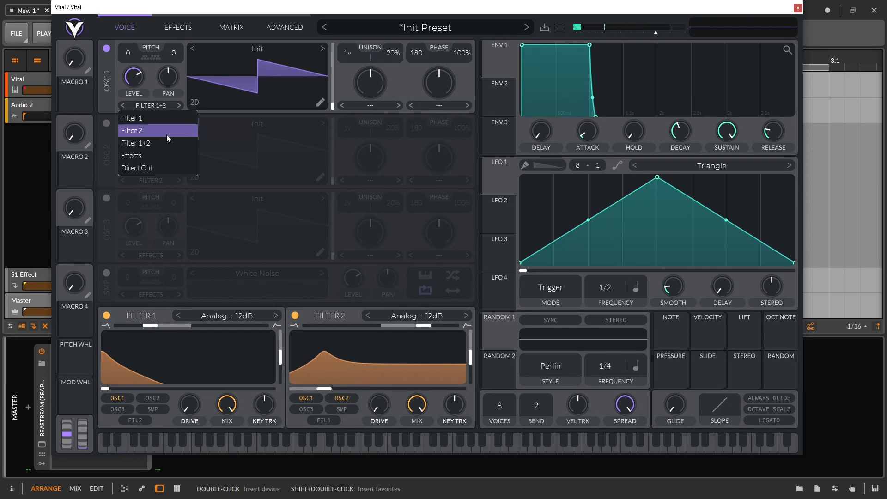
{"action": "left_click", "coordinate": [162, 155]}
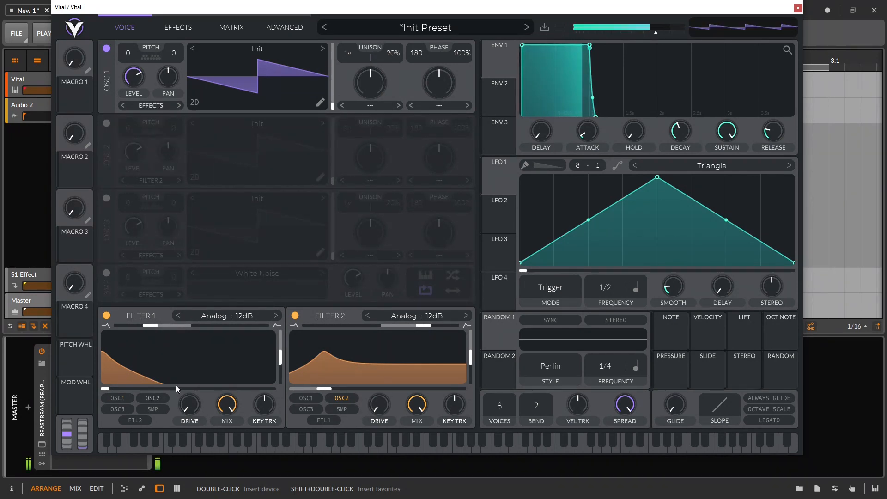
{"action": "left_click", "coordinate": [169, 106]}
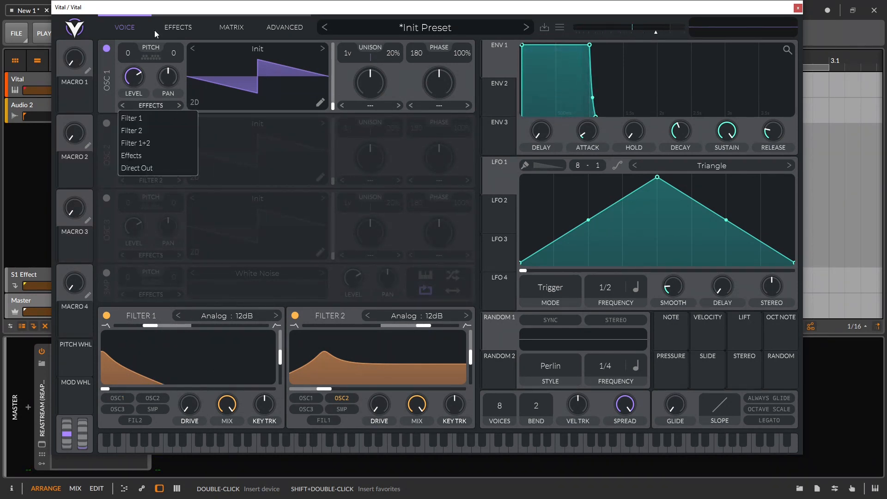
{"action": "left_click", "coordinate": [154, 168]}
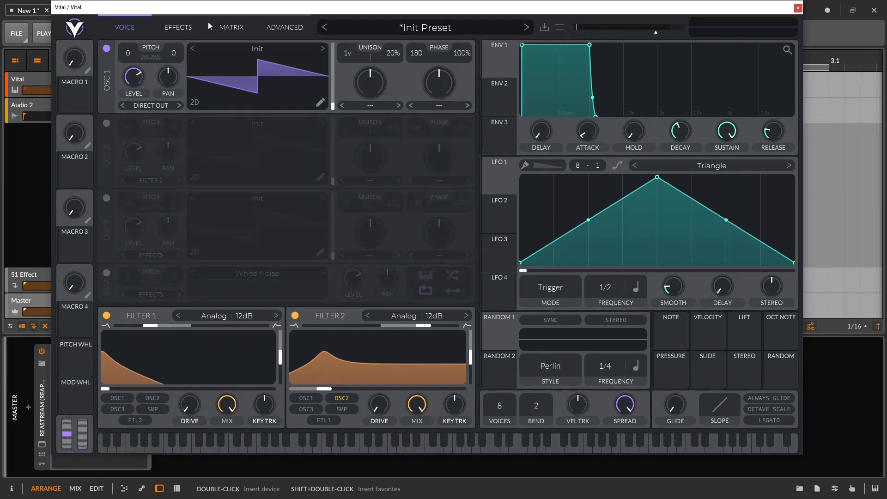
{"action": "left_click", "coordinate": [184, 27]}
{"action": "left_click", "coordinate": [121, 33]}
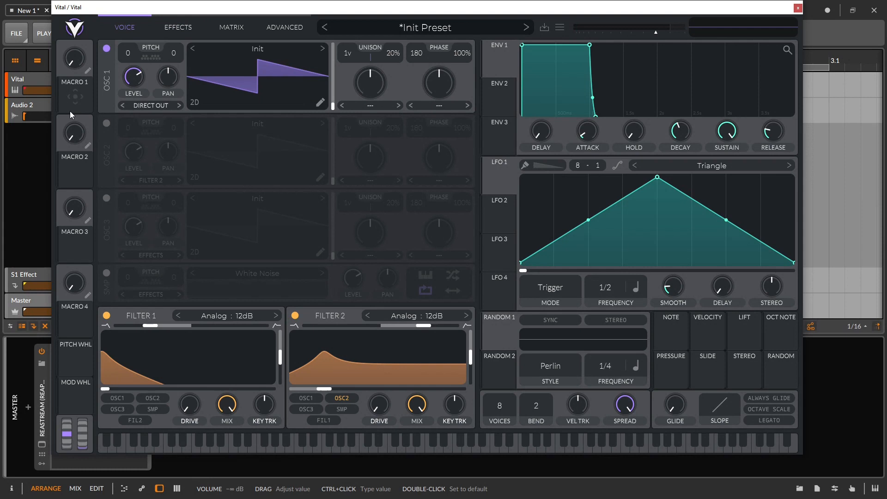
Turn Filter 1 and Filter 2 off and back on while reviewing oscillator 1's output routing choices
{"action": "left_click", "coordinate": [106, 315]}
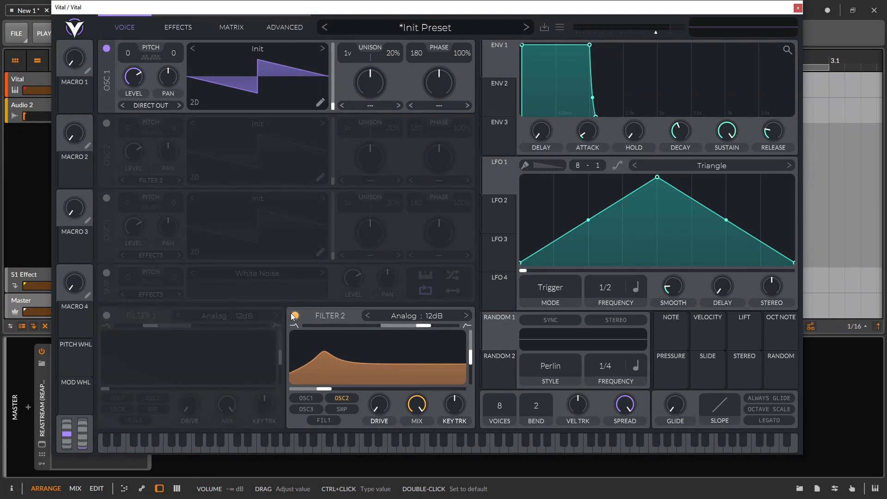
{"action": "left_click", "coordinate": [293, 315]}
{"action": "left_click", "coordinate": [155, 107]}
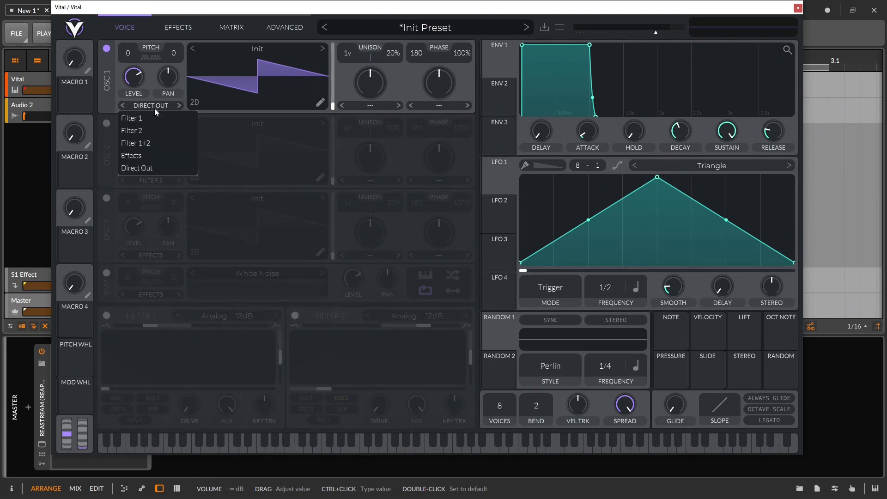
{"action": "left_click", "coordinate": [109, 311]}
{"action": "left_click", "coordinate": [107, 315]}
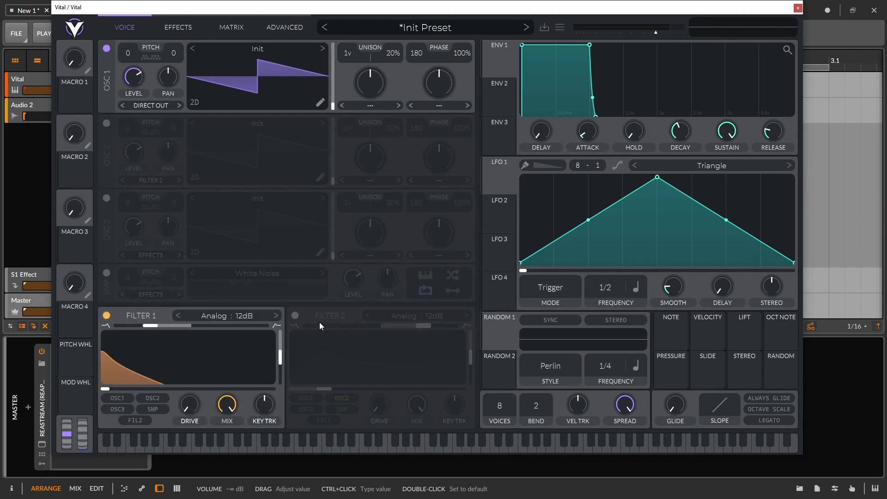
{"action": "left_click", "coordinate": [295, 315]}
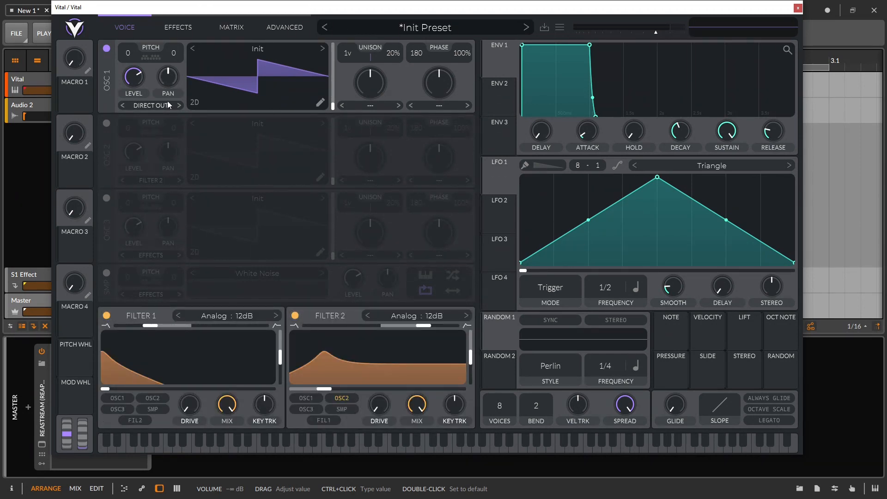
Switch oscillator 1's routing through the filters' input selectors, ending on Filter 2, and turn both filters off
{"action": "left_click", "coordinate": [116, 400]}
{"action": "left_click", "coordinate": [306, 398]}
{"action": "left_click", "coordinate": [346, 398]}
{"action": "left_click", "coordinate": [123, 396]}
{"action": "left_click", "coordinate": [107, 315]}
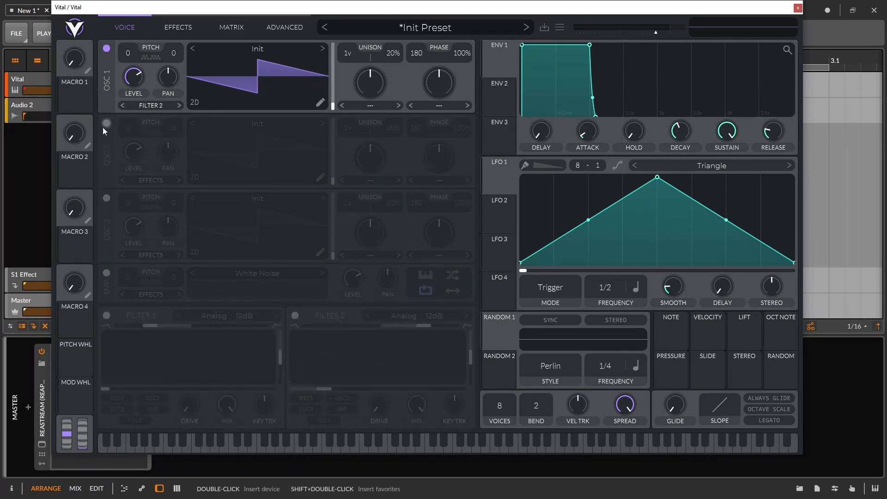
Turn on oscillators 2 and 3 along with Filter 1
{"action": "left_click", "coordinate": [107, 123]}
{"action": "left_click", "coordinate": [106, 199]}
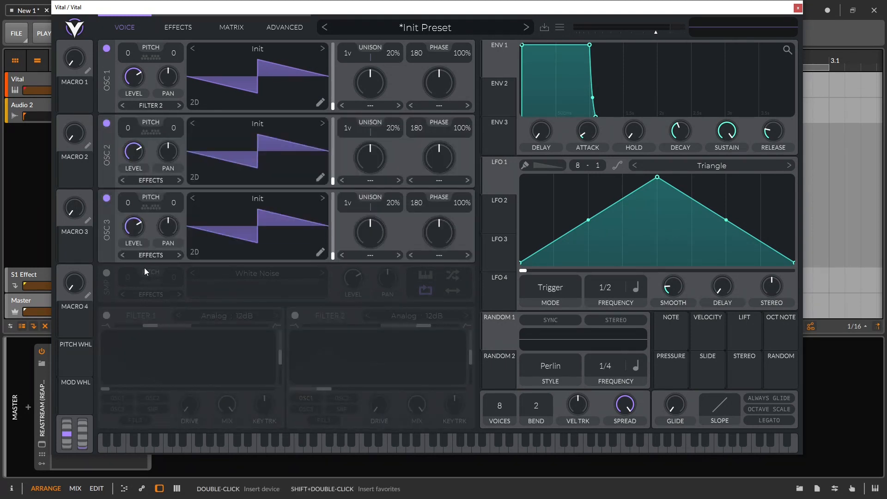
{"action": "left_click", "coordinate": [106, 315]}
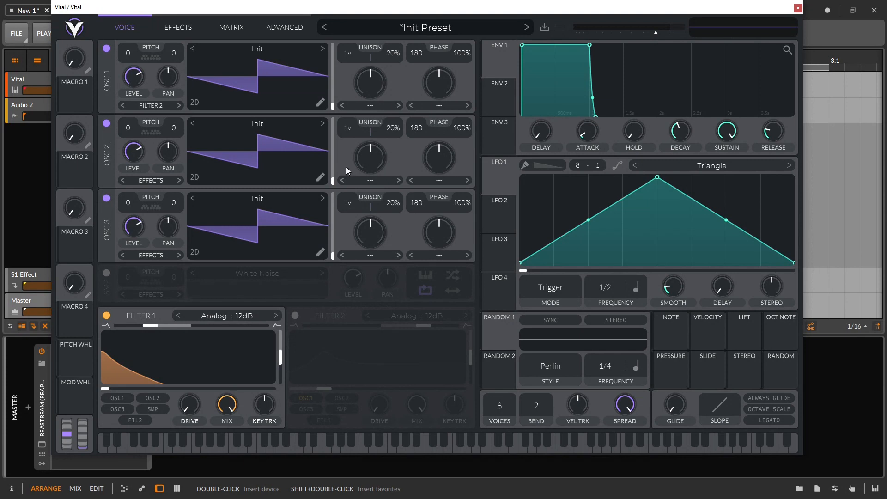
Route oscillator 2 to Filter 2, oscillator 3 to Direct Out, and oscillator 1 to Filter 1+2
{"action": "left_click", "coordinate": [145, 181]}
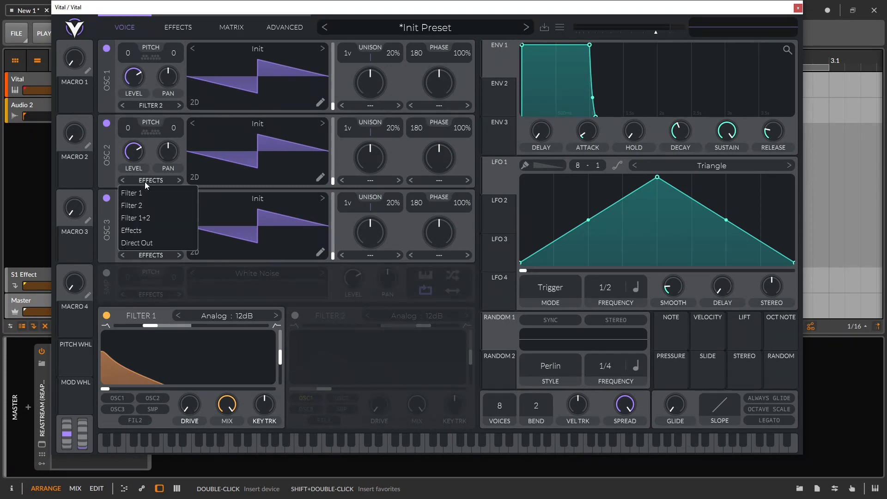
{"action": "left_click", "coordinate": [138, 205]}
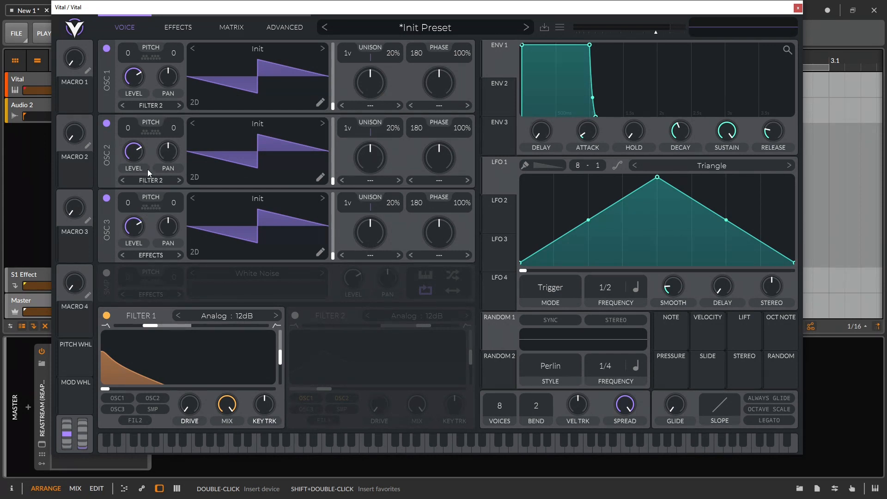
{"action": "left_click", "coordinate": [146, 260]}
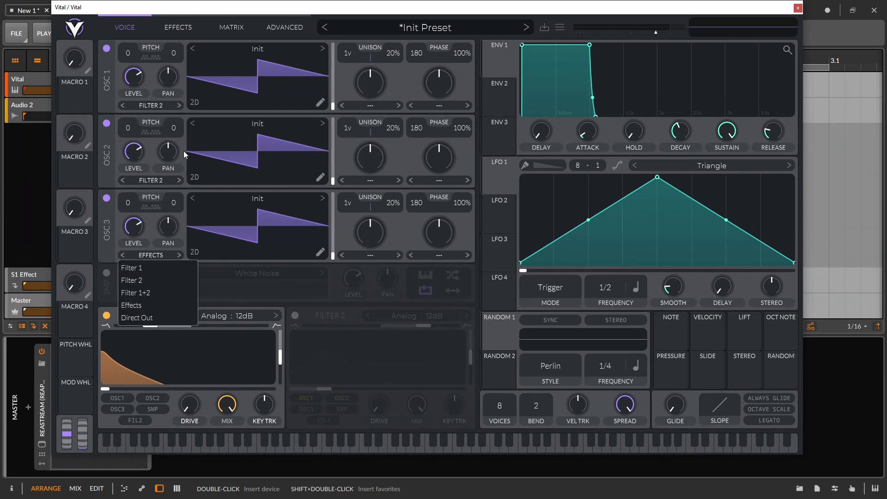
{"action": "left_click", "coordinate": [136, 313]}
{"action": "left_click", "coordinate": [160, 106]}
{"action": "left_click", "coordinate": [144, 142]}
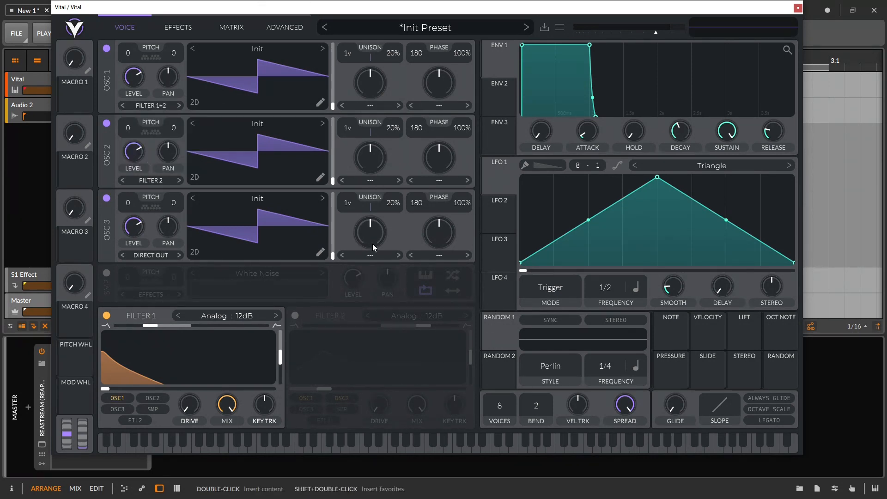
Turn on the sampler and load the Jack Hammer sample
{"action": "left_click", "coordinate": [106, 272]}
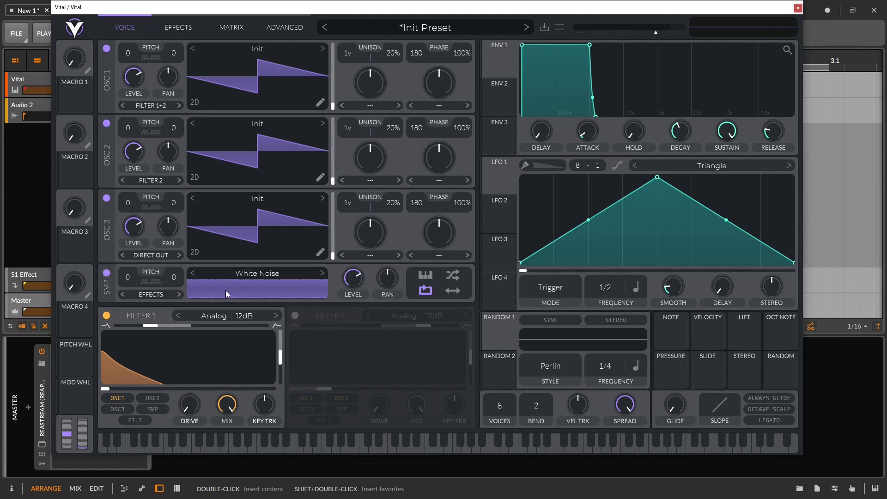
{"action": "left_click", "coordinate": [255, 276]}
{"action": "left_click", "coordinate": [485, 343]}
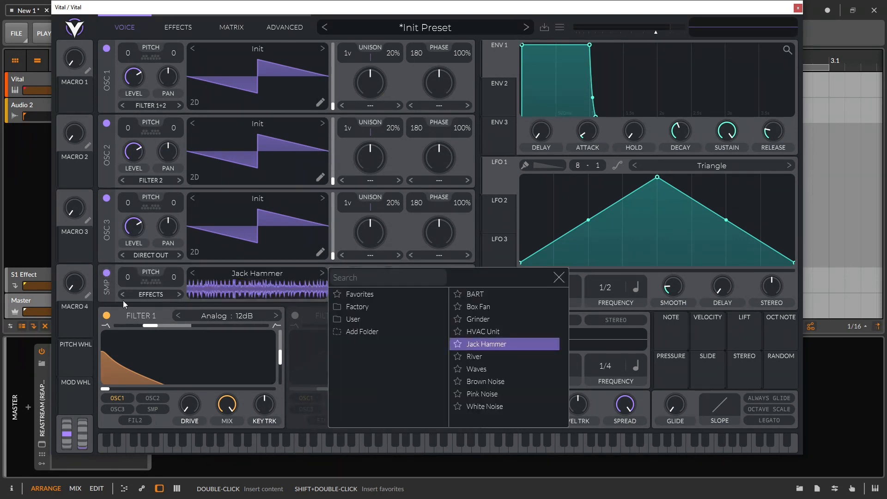
Review the sampler's output routing choices without changing them, and toggle Filter 1 off and back on
{"action": "left_click", "coordinate": [152, 296]}
{"action": "left_click", "coordinate": [151, 295]}
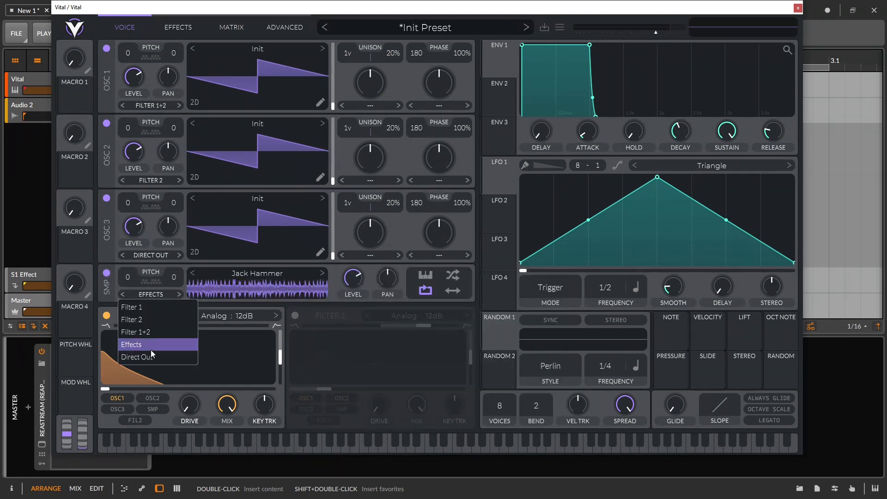
{"action": "left_click", "coordinate": [215, 325]}
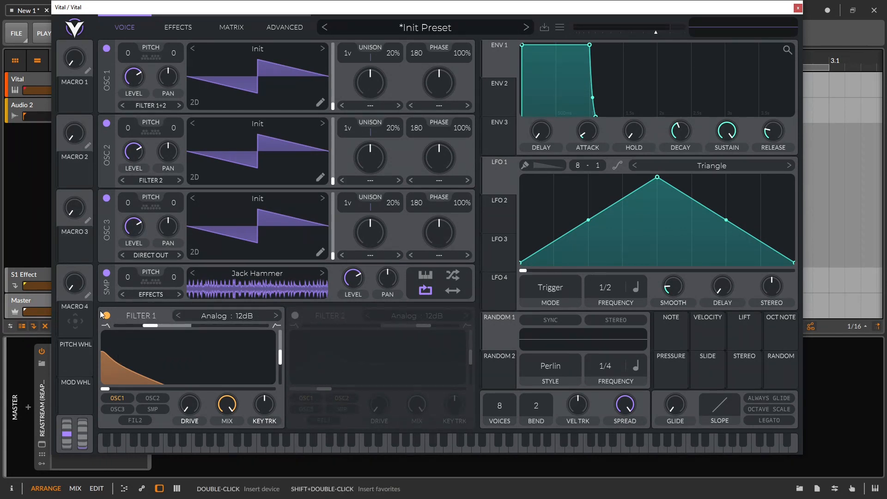
{"action": "left_click", "coordinate": [106, 316]}
{"action": "left_click", "coordinate": [106, 316]}
Initialize the preset and route oscillator 1 to Filter 2
{"action": "left_click", "coordinate": [560, 28]}
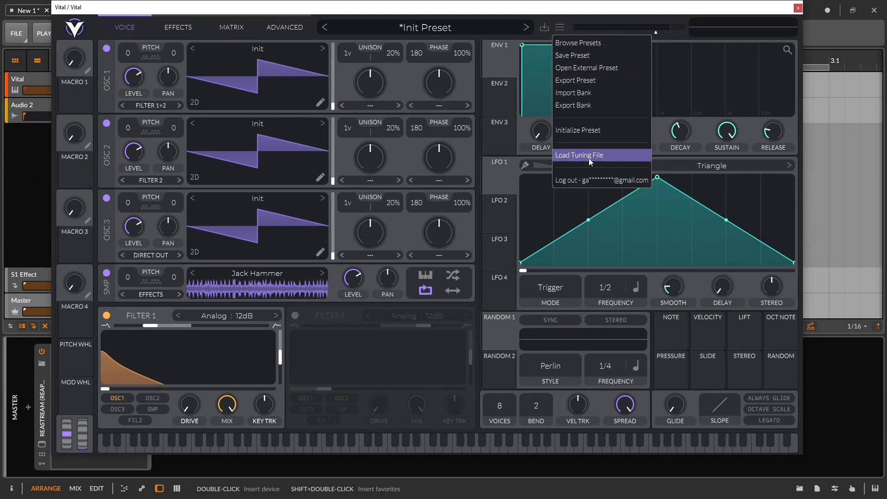
{"action": "left_click", "coordinate": [596, 131]}
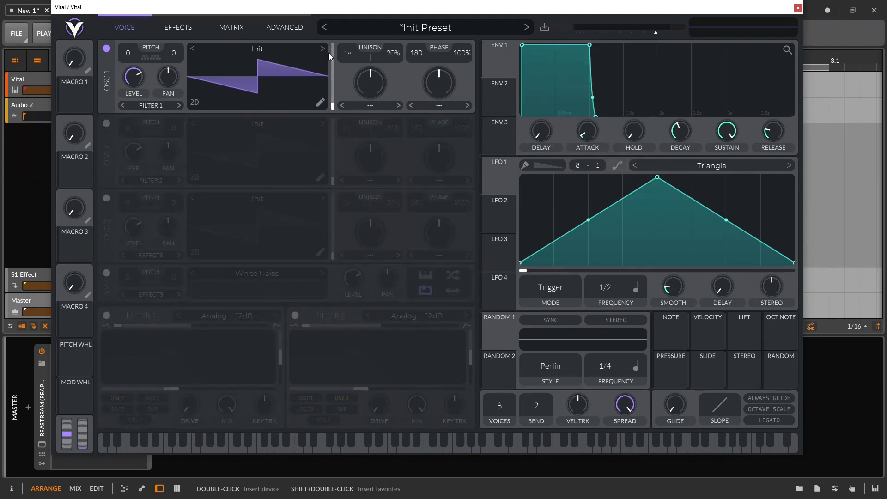
{"action": "left_click", "coordinate": [157, 105]}
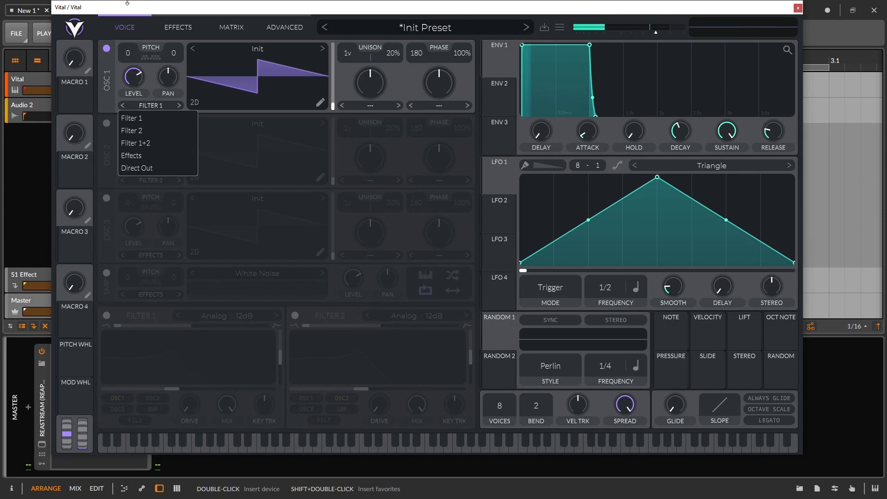
{"action": "left_click", "coordinate": [143, 133]}
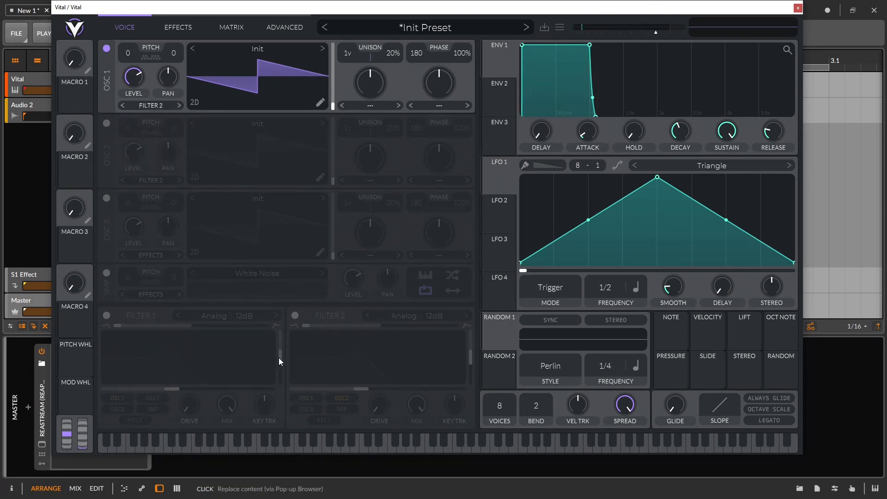
Turn on Filter 2, raise its cutoff well above the middle, and turn on Filter 1 as well
{"action": "left_click", "coordinate": [298, 317]}
{"action": "left_click_drag", "start_coordinate": [359, 392], "coordinate": [398, 375]}
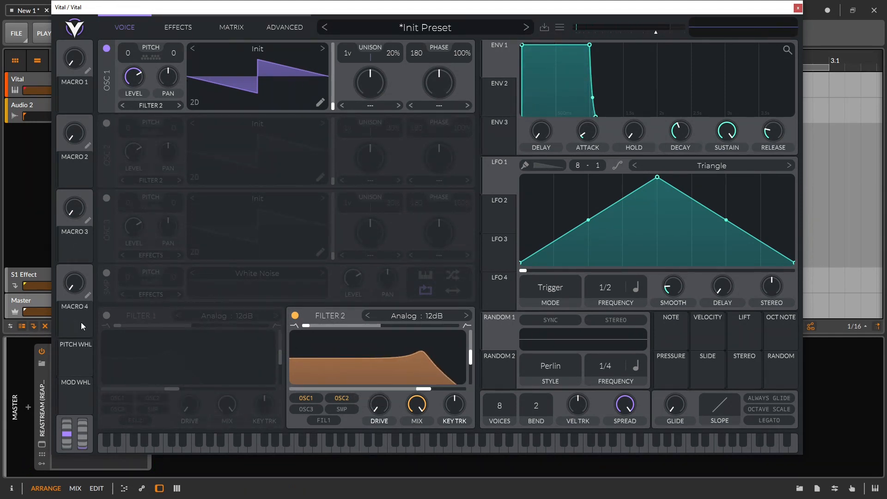
{"action": "left_click", "coordinate": [103, 317]}
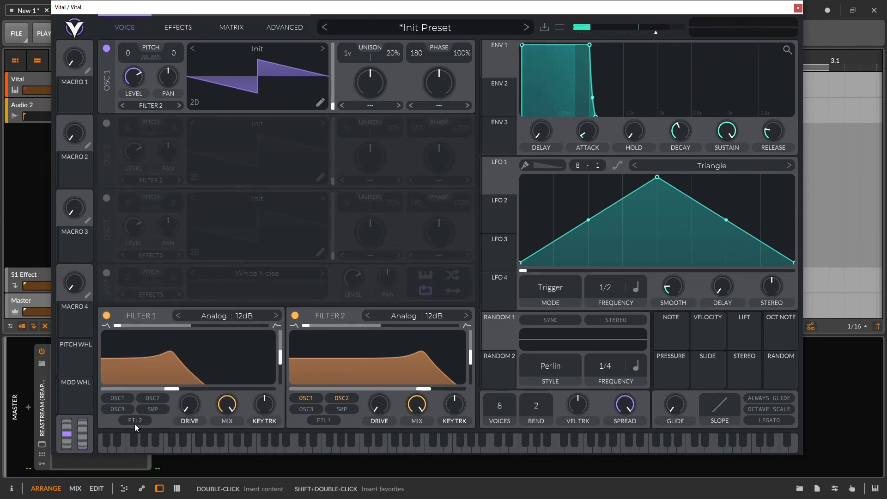
Set Filter 1's model to Phaser : Negative, with Filter 2 feeding its input
{"action": "left_click", "coordinate": [231, 319]}
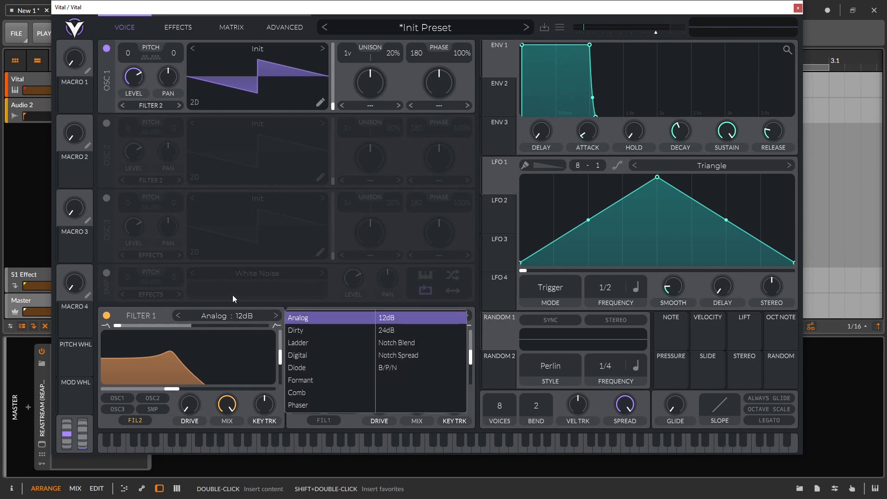
{"action": "left_click", "coordinate": [309, 404]}
{"action": "left_click", "coordinate": [401, 331]}
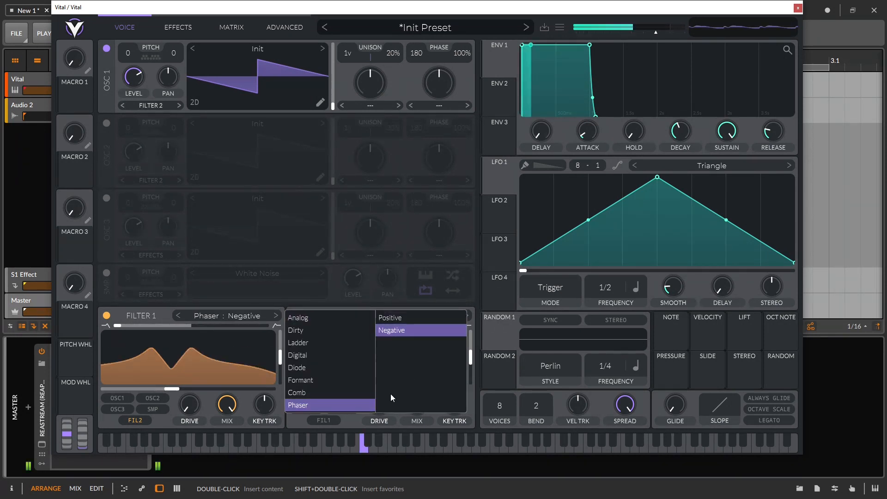
{"action": "left_click", "coordinate": [203, 401]}
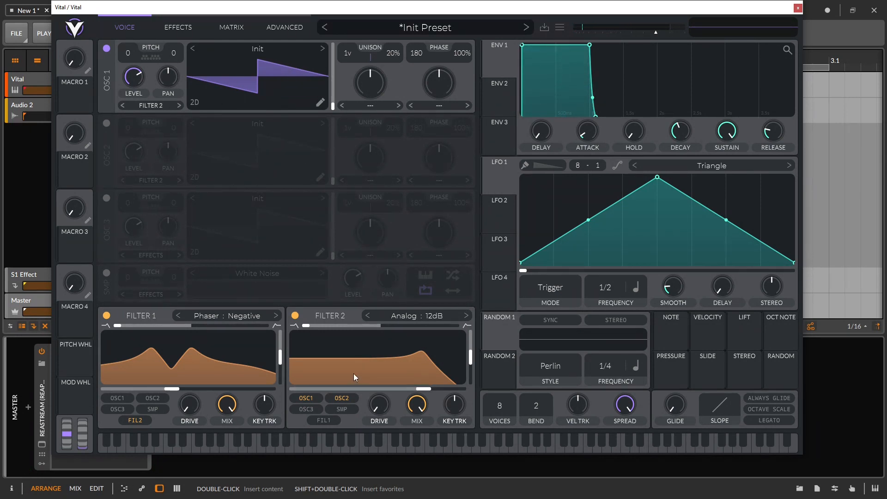
Lower Filter 2's cutoff and raise Filter 1's cutoff, and turn both filters off
{"action": "left_click_drag", "start_coordinate": [424, 389], "coordinate": [359, 386]}
{"action": "left_click_drag", "start_coordinate": [163, 389], "coordinate": [237, 373]}
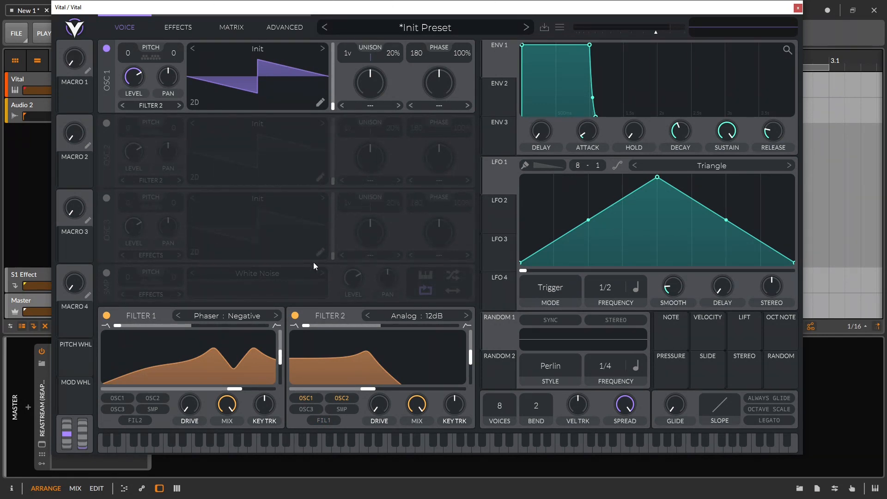
{"action": "left_click", "coordinate": [107, 316]}
{"action": "left_click", "coordinate": [295, 316]}
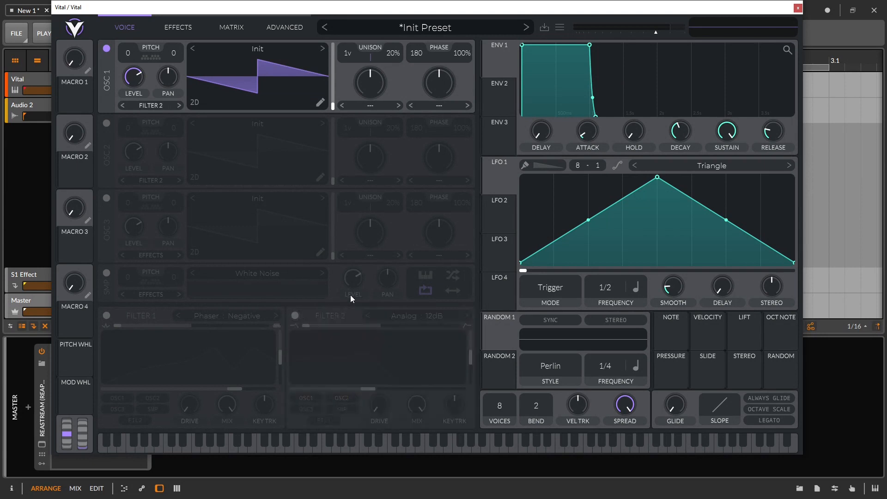
Load the Brown Noise wavetable into oscillator 1 and try its wave frame position slider
{"action": "left_click", "coordinate": [322, 48]}
{"action": "left_click", "coordinate": [321, 50]}
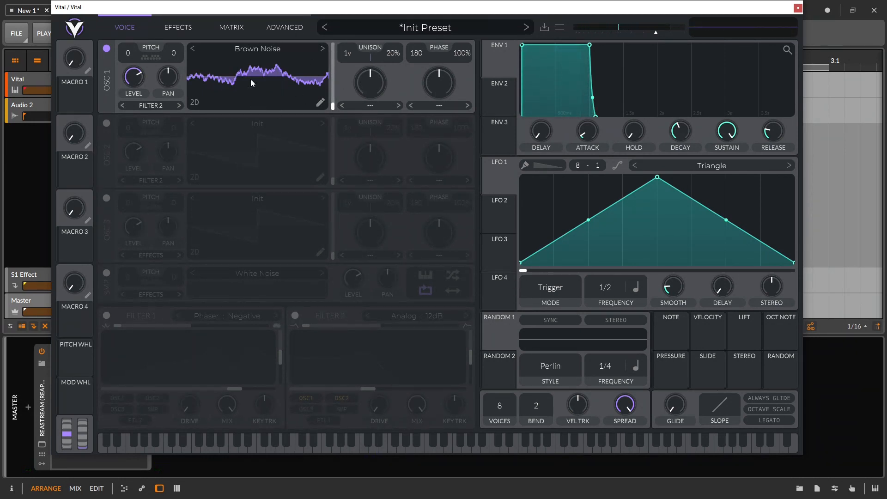
{"action": "mouse_move", "coordinate": [339, 107]}
{"action": "left_mouse_down"}
{"action": "mouse_move", "coordinate": [318, 37]}
{"action": "mouse_move", "coordinate": [333, 108]}
{"action": "left_mouse_up"}
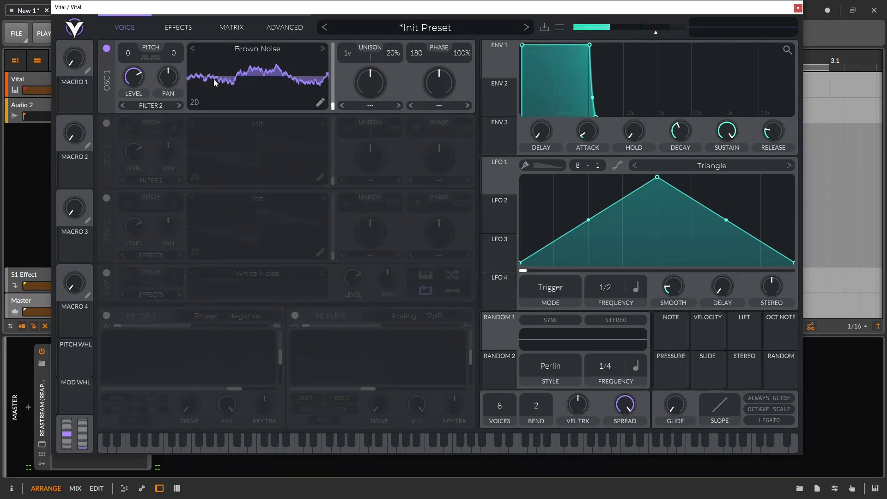
Cycle oscillator 1's wavetable display through its view modes back to 2D while sweeping the frame position up and down
{"action": "left_click", "coordinate": [194, 103]}
{"action": "left_click_drag", "start_coordinate": [332, 105], "coordinate": [335, 52]}
{"action": "left_click", "coordinate": [195, 102]}
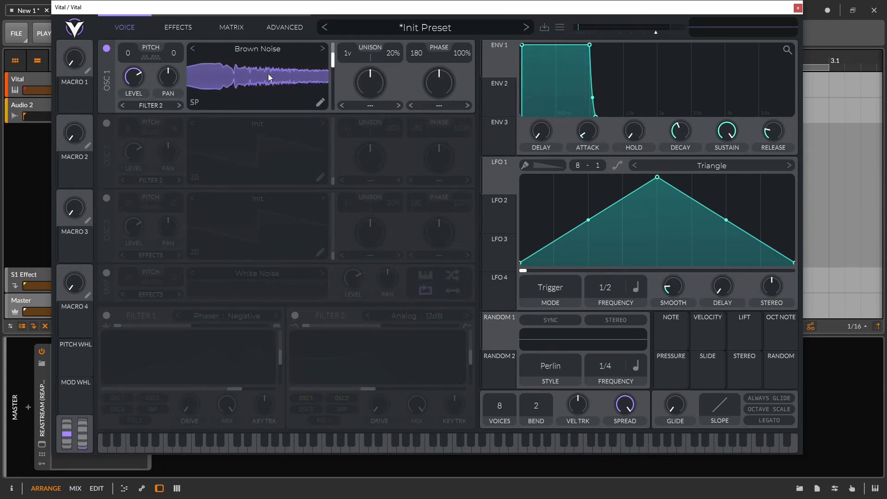
{"action": "left_click_drag", "start_coordinate": [333, 65], "coordinate": [331, 111]}
{"action": "left_click", "coordinate": [196, 102]}
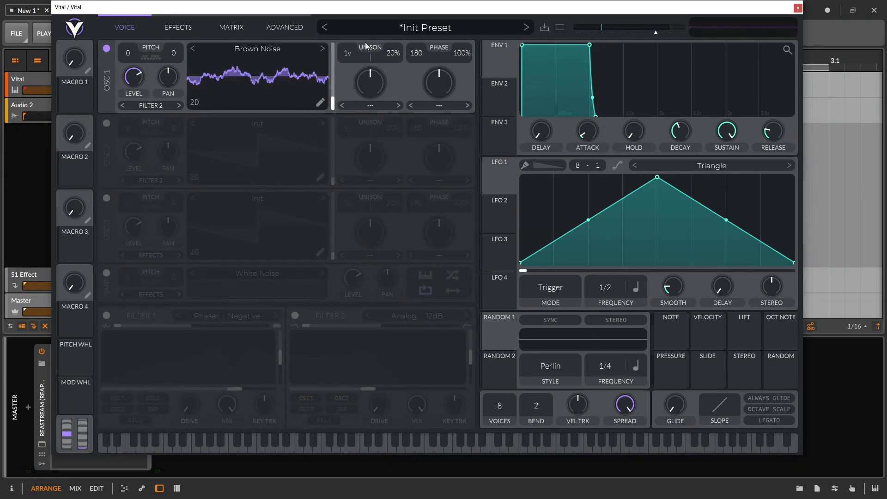
Look over Brown Noise in the wavetable editor, close it, and return oscillator 1's frame position to the start
{"action": "left_click", "coordinate": [321, 101]}
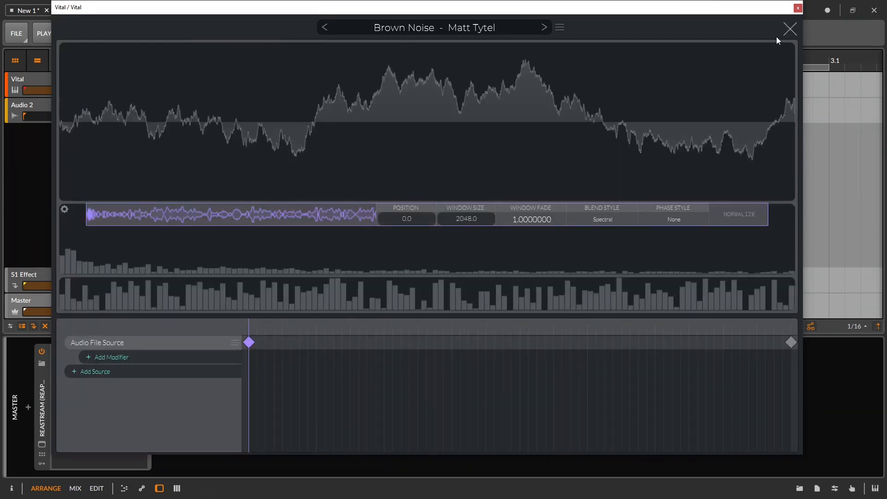
{"action": "left_click", "coordinate": [789, 29]}
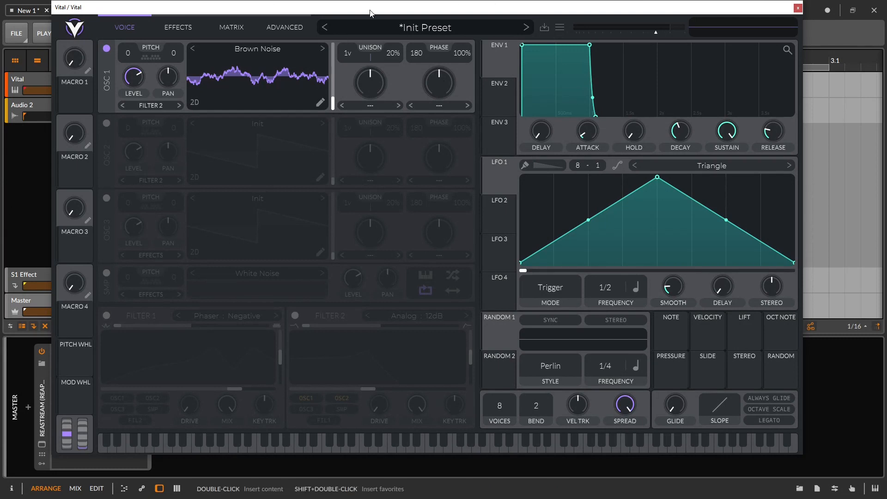
{"action": "mouse_move", "coordinate": [332, 106]}
{"action": "left_mouse_down"}
{"action": "mouse_move", "coordinate": [333, 37]}
{"action": "mouse_move", "coordinate": [323, 49]}
{"action": "mouse_move", "coordinate": [336, 46]}
{"action": "mouse_move", "coordinate": [341, 93]}
{"action": "mouse_move", "coordinate": [326, 64]}
{"action": "mouse_move", "coordinate": [332, 110]}
{"action": "left_mouse_up"}
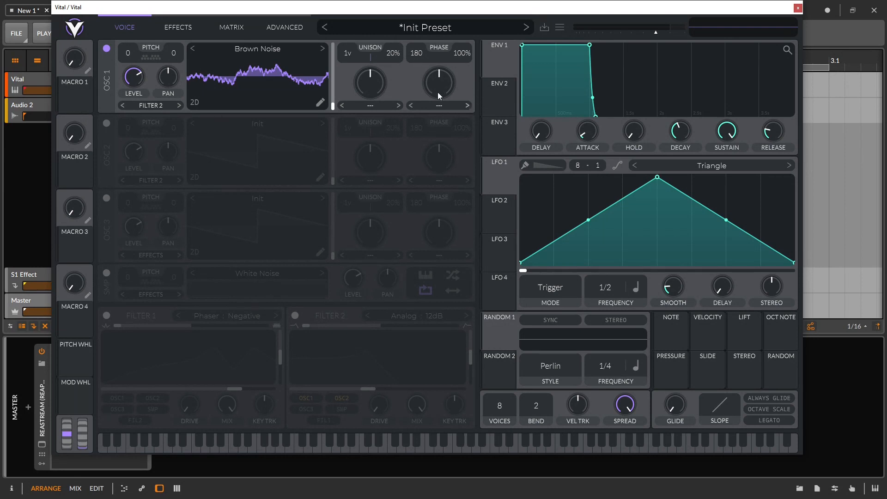
Set oscillator 1's phase distortion type to Bend and try out its distortion phase slider
{"action": "left_click", "coordinate": [458, 107]}
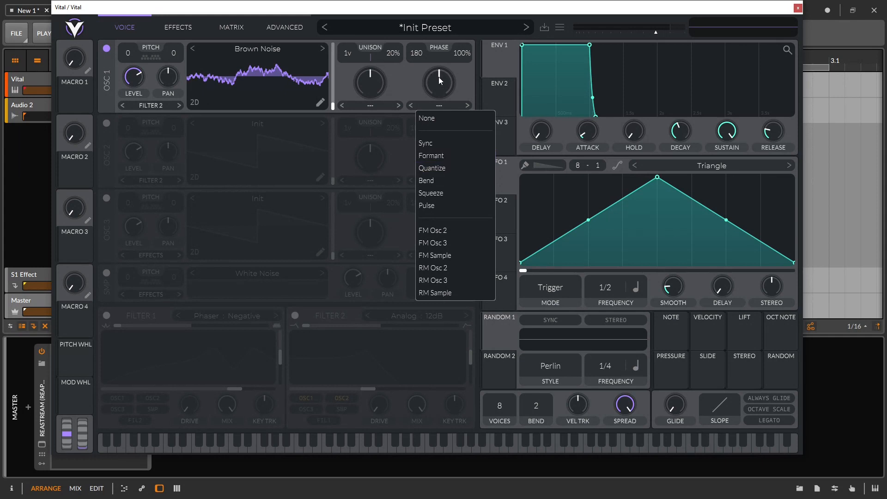
{"action": "left_click", "coordinate": [442, 181]}
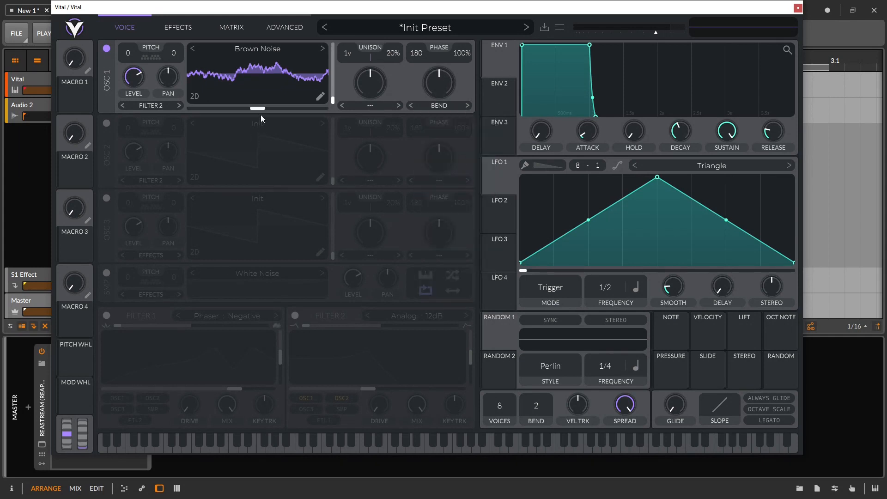
{"action": "mouse_move", "coordinate": [257, 110]}
{"action": "left_mouse_down"}
{"action": "mouse_move", "coordinate": [292, 109]}
{"action": "mouse_move", "coordinate": [206, 95]}
{"action": "mouse_move", "coordinate": [362, 99]}
{"action": "mouse_move", "coordinate": [258, 108]}
{"action": "mouse_move", "coordinate": [264, 95]}
{"action": "left_mouse_up"}
{"action": "double_click", "coordinate": [417, 54]}
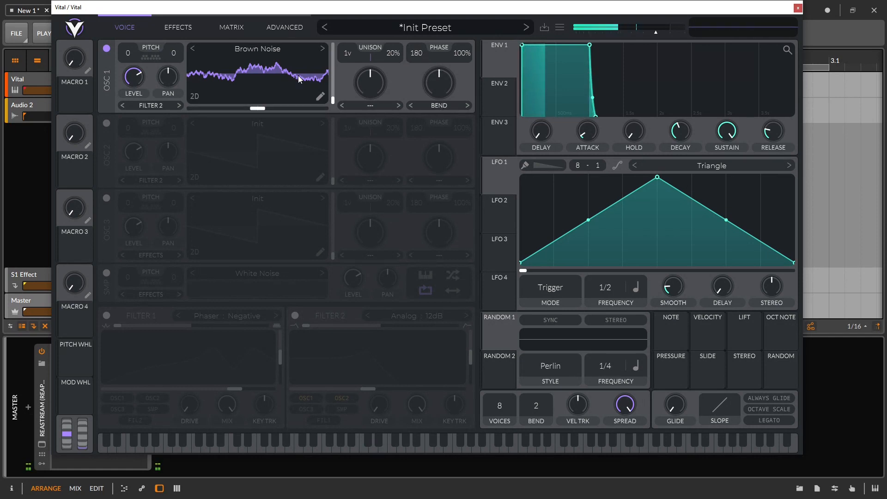
Turn oscillator 1's Bend amount up to near its maximum
{"action": "left_click", "coordinate": [445, 103]}
{"action": "left_click", "coordinate": [437, 84]}
{"action": "left_click_drag", "start_coordinate": [437, 85], "coordinate": [439, 40]}
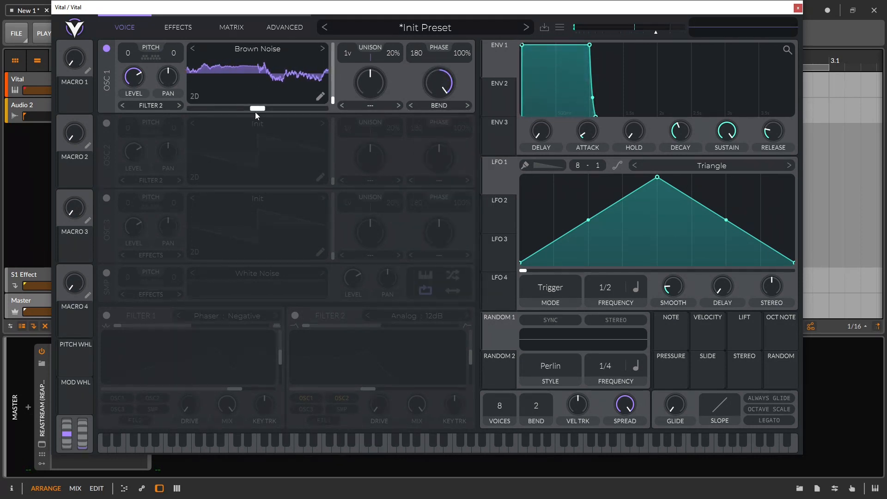
Sweep oscillator 1's distortion phase slider toward its high end and down below center, keeping the Bend amount high
{"action": "left_click_drag", "start_coordinate": [257, 109], "coordinate": [306, 116]}
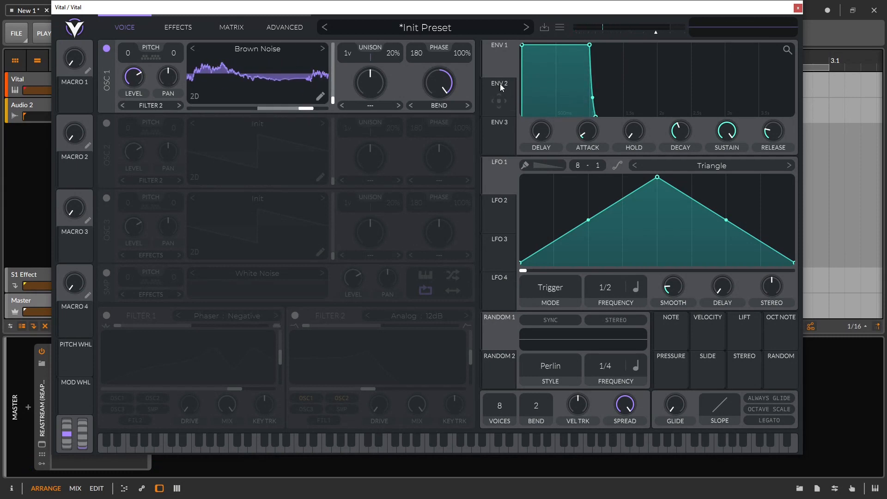
{"action": "left_click_drag", "start_coordinate": [306, 109], "coordinate": [325, 108]}
{"action": "left_click_drag", "start_coordinate": [440, 77], "coordinate": [446, 105]}
{"action": "left_click_drag", "start_coordinate": [313, 110], "coordinate": [217, 107]}
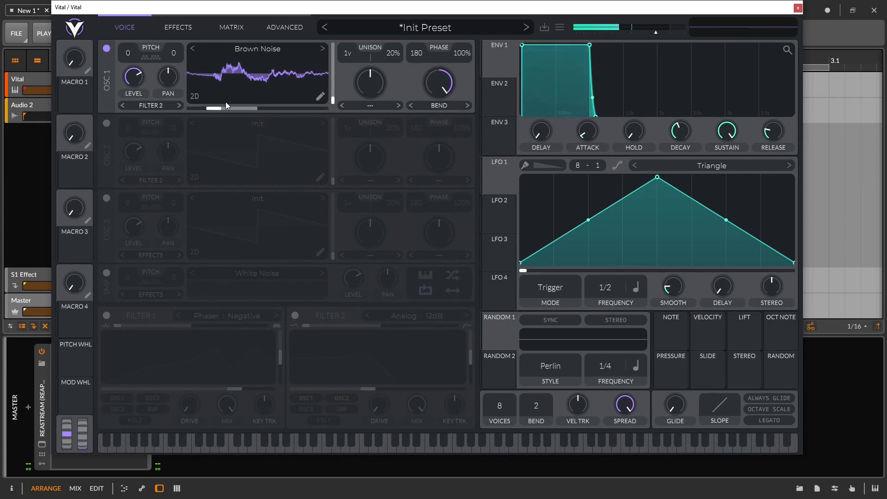
Set oscillator 1's phase distortion type to Formant and try out its amount and distortion phase slider
{"action": "left_click", "coordinate": [438, 105]}
{"action": "left_click", "coordinate": [445, 153]}
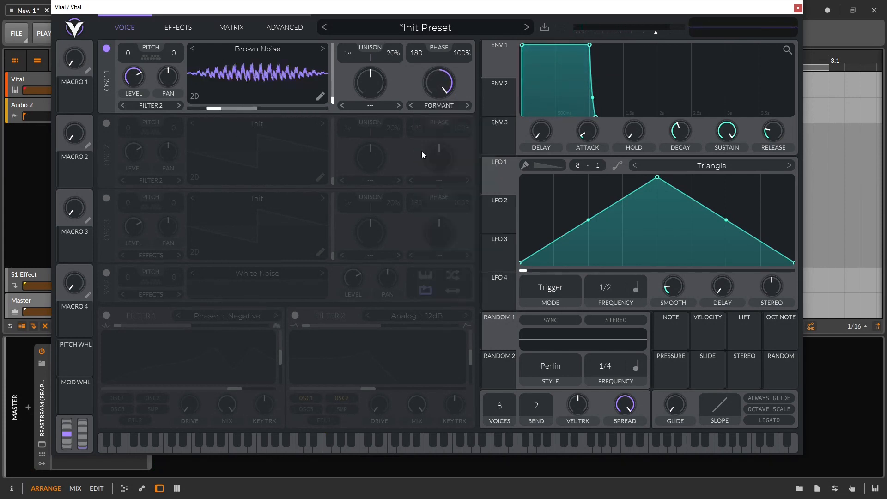
{"action": "left_click_drag", "start_coordinate": [277, 107], "coordinate": [330, 108]}
{"action": "left_click_drag", "start_coordinate": [437, 84], "coordinate": [436, 125]}
{"action": "left_click_drag", "start_coordinate": [312, 116], "coordinate": [282, 109]}
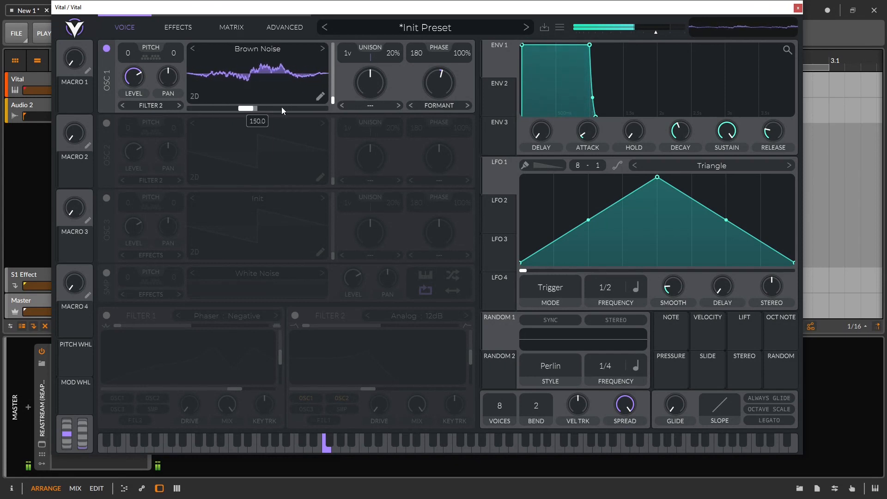
Switch oscillator 1's phase distortion type to Quantize and bring its distortion phase slider partway back from the high end
{"action": "left_click", "coordinate": [467, 105]}
{"action": "left_click", "coordinate": [442, 106]}
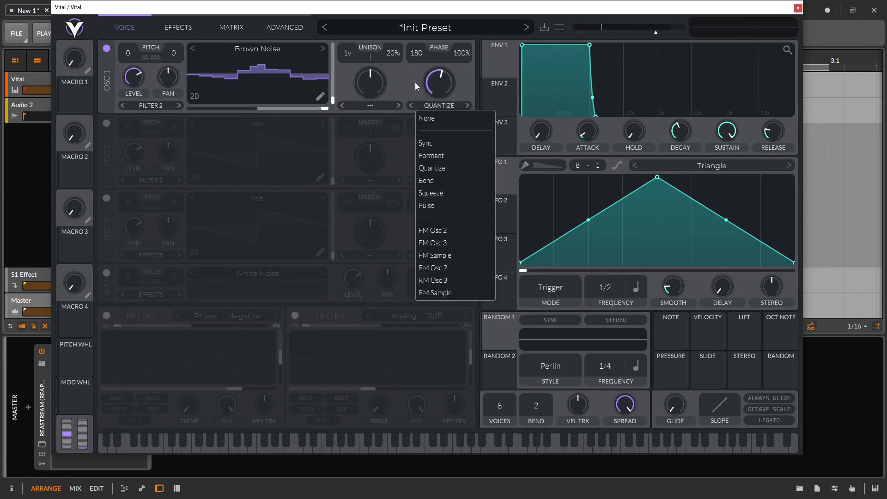
{"action": "left_click", "coordinate": [296, 107]}
{"action": "left_click_drag", "start_coordinate": [301, 109], "coordinate": [271, 112]}
Set oscillator 1's phase distortion type to Squeeze, vary its amount, and sweep the distortion phase slider down toward its low end
{"action": "left_click", "coordinate": [458, 106]}
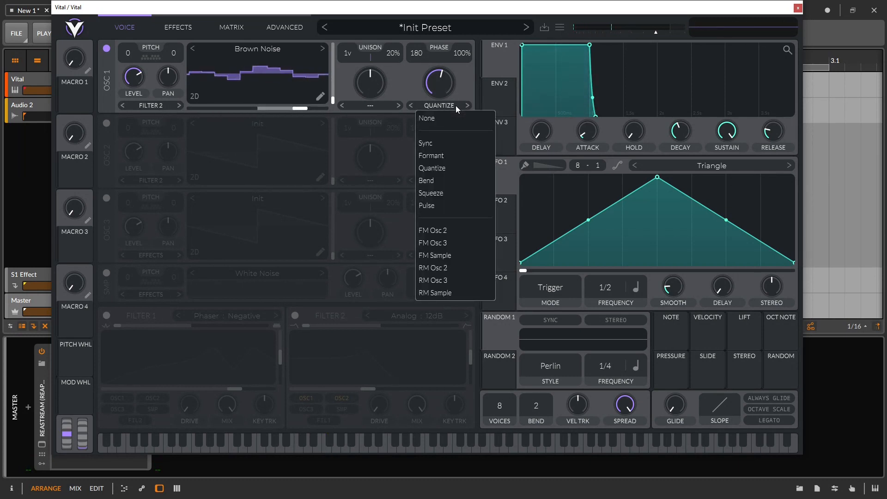
{"action": "left_click", "coordinate": [444, 194]}
{"action": "left_click_drag", "start_coordinate": [434, 82], "coordinate": [442, 48]}
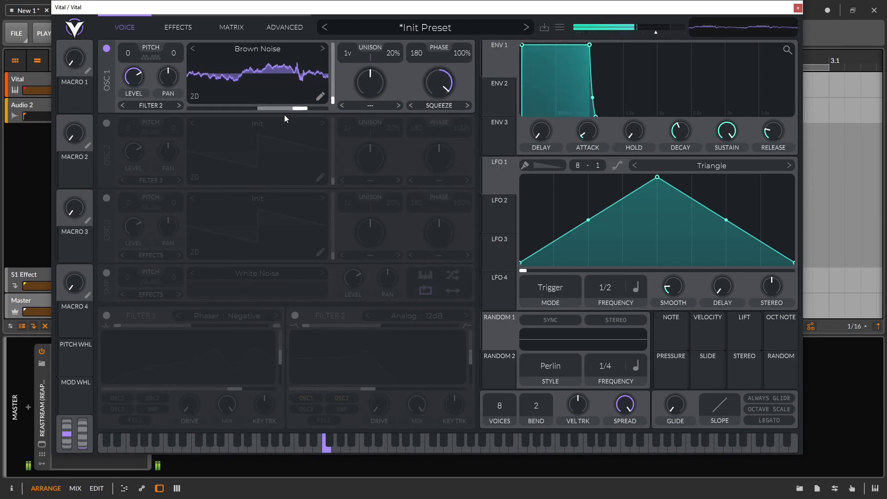
{"action": "left_click_drag", "start_coordinate": [298, 109], "coordinate": [261, 114]}
{"action": "left_click_drag", "start_coordinate": [438, 89], "coordinate": [439, 121]}
{"action": "left_click_drag", "start_coordinate": [259, 108], "coordinate": [206, 107]}
Reset oscillator 1's phase distortion amount and set its distortion type to None
{"action": "double_click", "coordinate": [435, 84]}
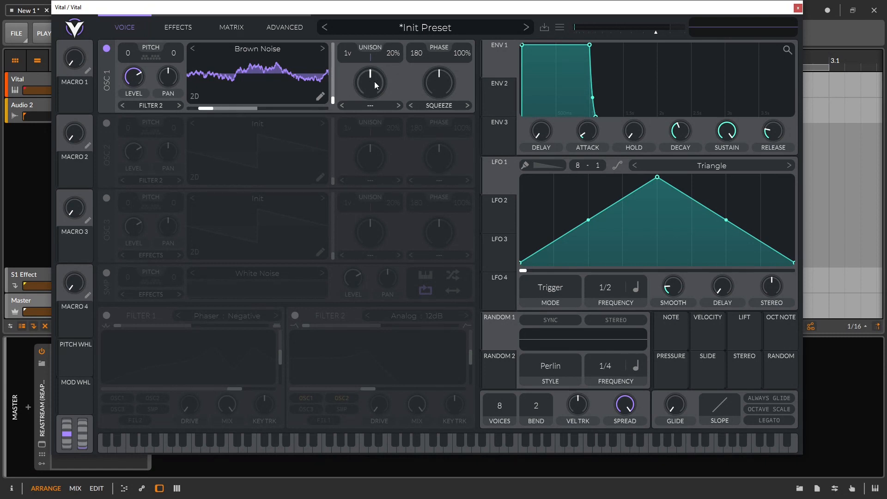
{"action": "left_click", "coordinate": [442, 106]}
{"action": "left_click", "coordinate": [456, 117]}
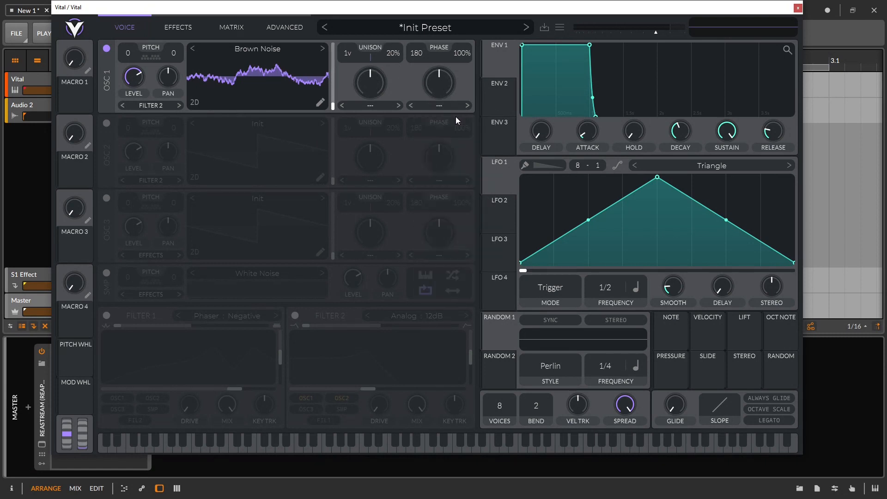
Set oscillator 1's unison to 16 voices and adjust its unison detune power
{"action": "left_click_drag", "start_coordinate": [347, 54], "coordinate": [347, 5]}
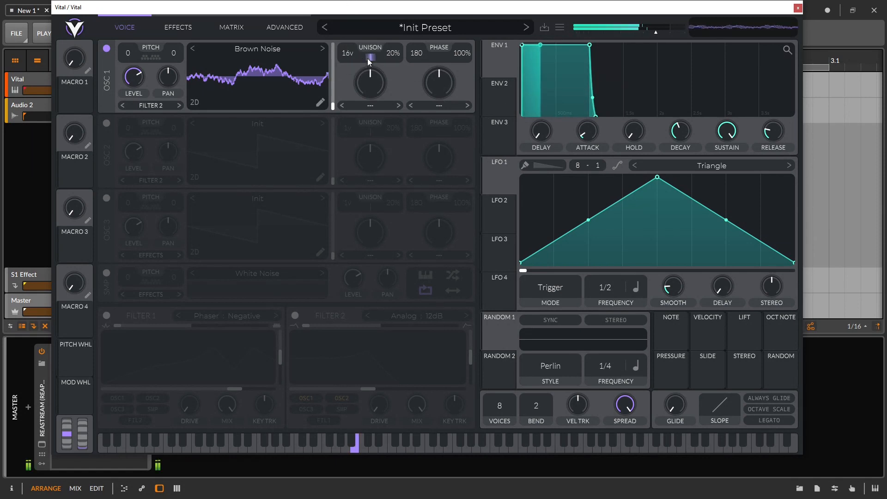
{"action": "mouse_move", "coordinate": [370, 60]}
{"action": "left_click_drag", "start_coordinate": [375, 114], "coordinate": [375, 13]}
{"action": "left_click_drag", "start_coordinate": [378, 51], "coordinate": [380, 64]}
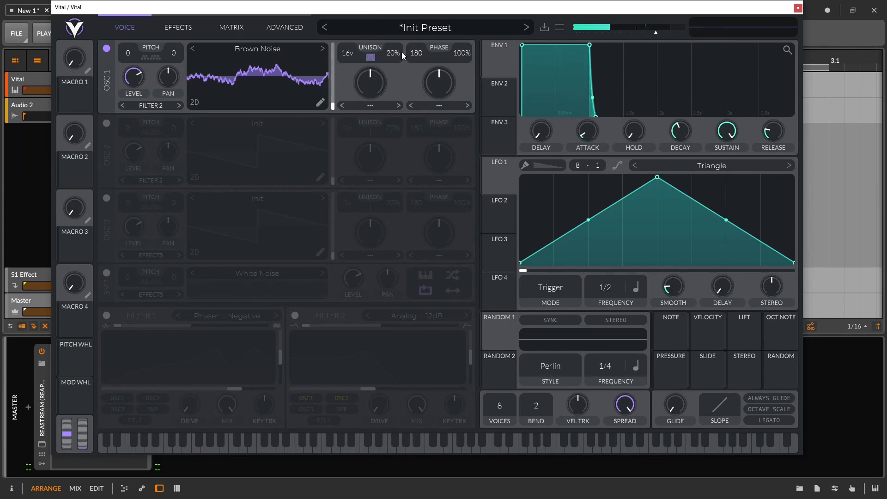
Try oscillator 1's unison detune at 1% and 3%, check the advanced unison settings, and raise the detune to 100%
{"action": "left_click_drag", "start_coordinate": [394, 51], "coordinate": [395, 87]}
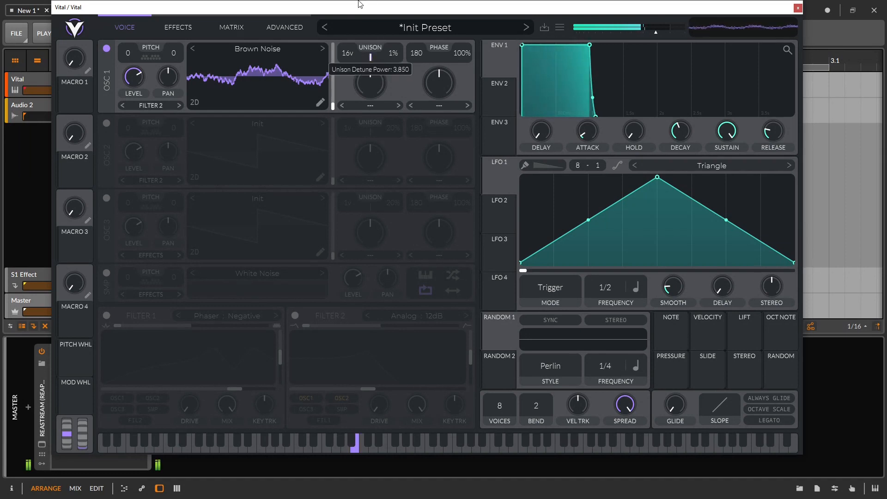
{"action": "left_click_drag", "start_coordinate": [392, 52], "coordinate": [406, 140]}
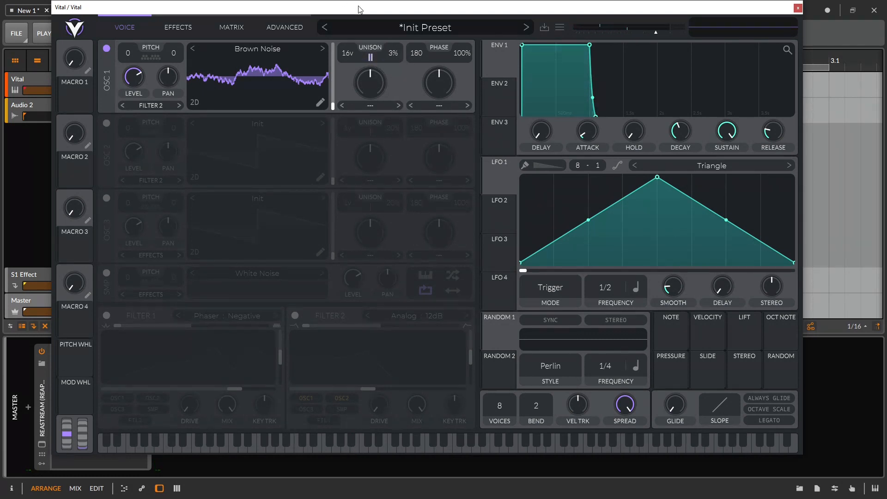
{"action": "left_click", "coordinate": [293, 27]}
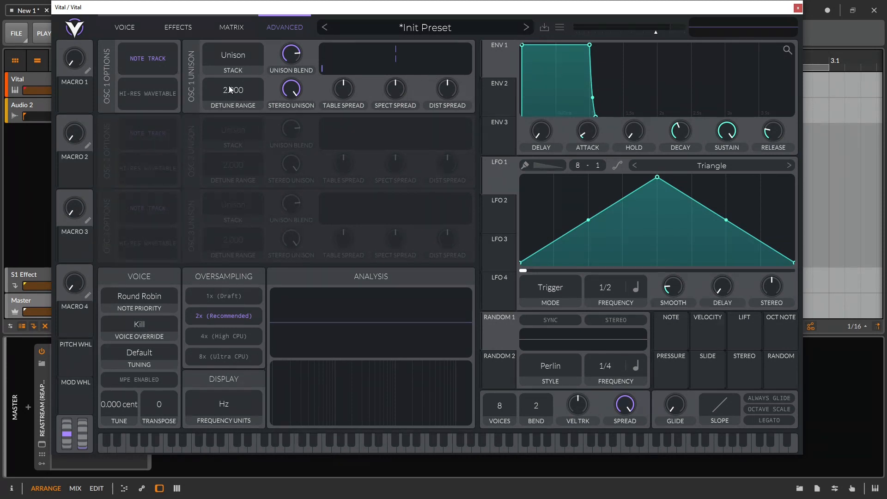
{"action": "left_click", "coordinate": [125, 28]}
{"action": "left_click_drag", "start_coordinate": [394, 53], "coordinate": [406, 3]}
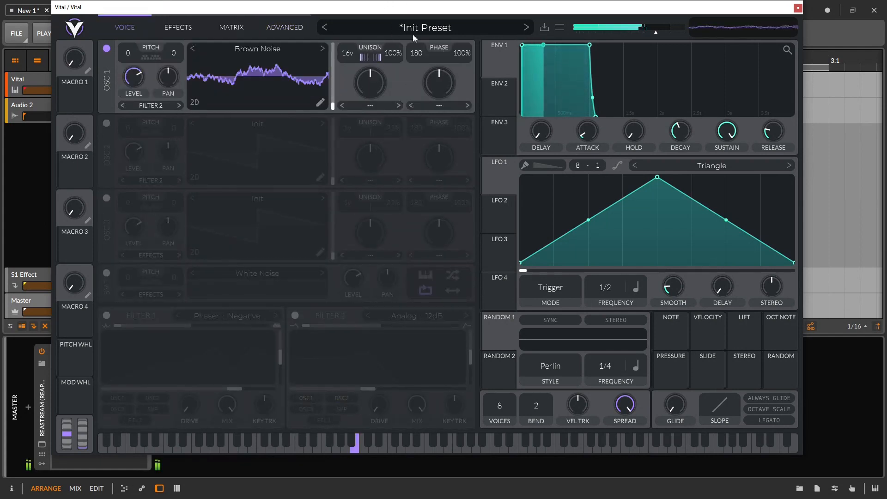
Try oscillator 1's unison detune range at about 36.32 and reset it to 2.000
{"action": "left_click", "coordinate": [285, 24]}
{"action": "left_click_drag", "start_coordinate": [222, 95], "coordinate": [217, 21]}
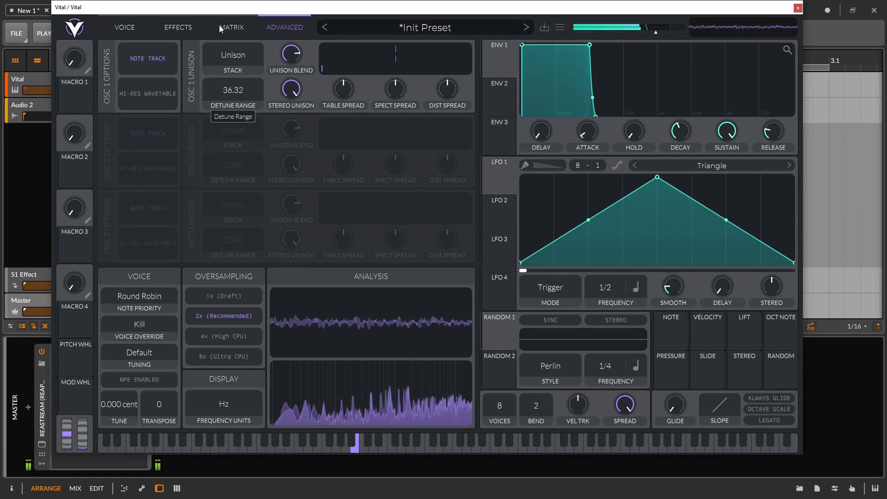
{"action": "double_click", "coordinate": [228, 94]}
{"action": "mouse_move", "coordinate": [230, 93]}
{"action": "left_mouse_down"}
{"action": "mouse_move", "coordinate": [243, 84]}
{"action": "mouse_move", "coordinate": [243, 93]}
{"action": "mouse_move", "coordinate": [225, 93]}
{"action": "left_mouse_up"}
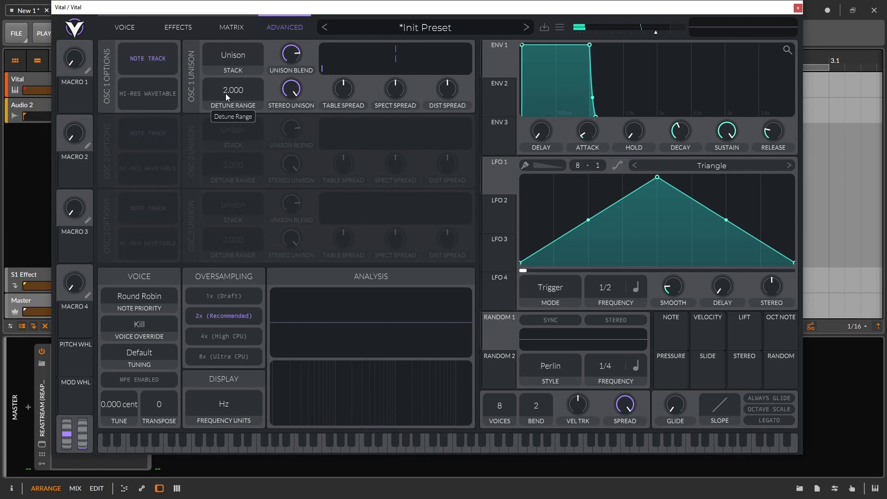
From a fresh Init Preset, try oscillator 1's phase randomization at 0% and reset it to 100%
{"action": "left_click", "coordinate": [125, 27]}
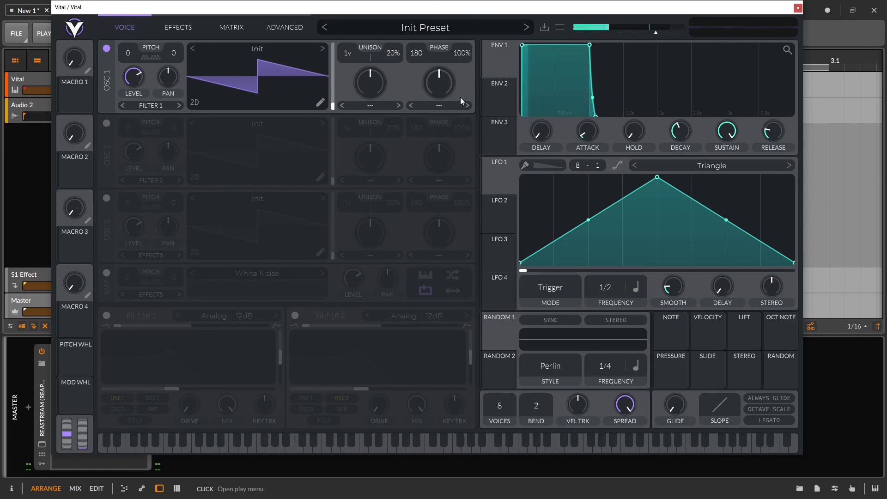
{"action": "left_click_drag", "start_coordinate": [462, 56], "coordinate": [470, 1]}
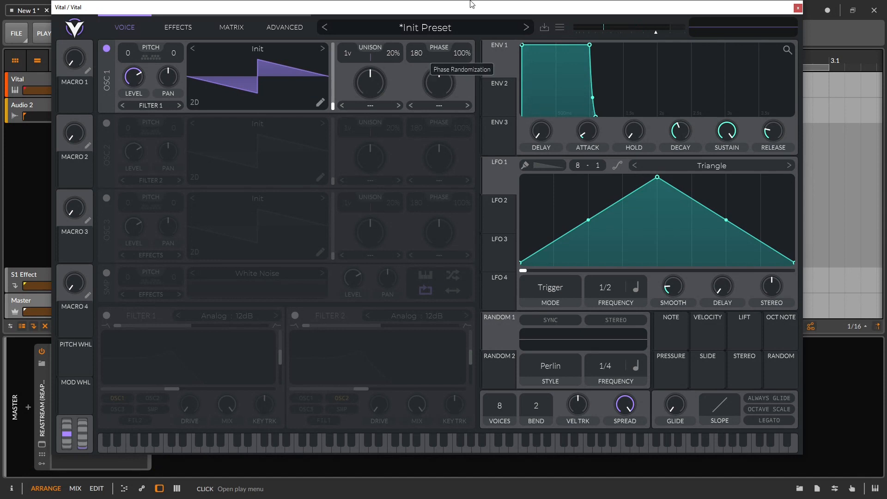
{"action": "left_click_drag", "start_coordinate": [461, 52], "coordinate": [460, 222]}
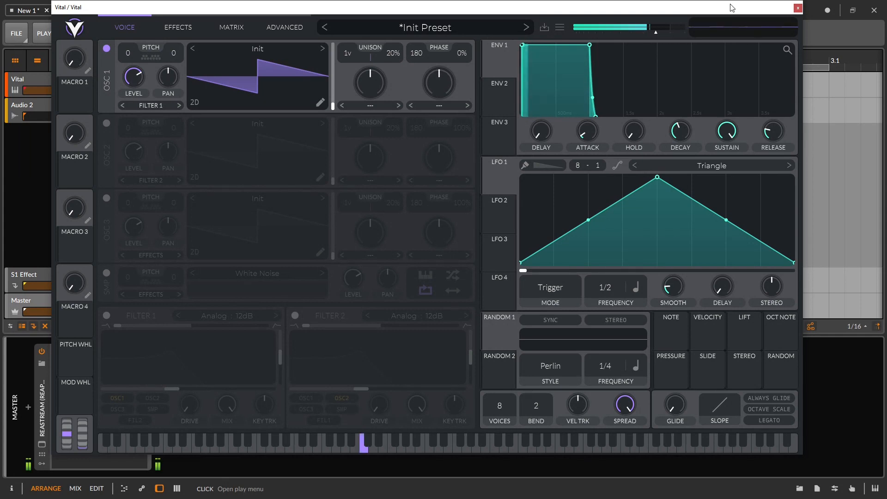
{"action": "double_click", "coordinate": [462, 54]}
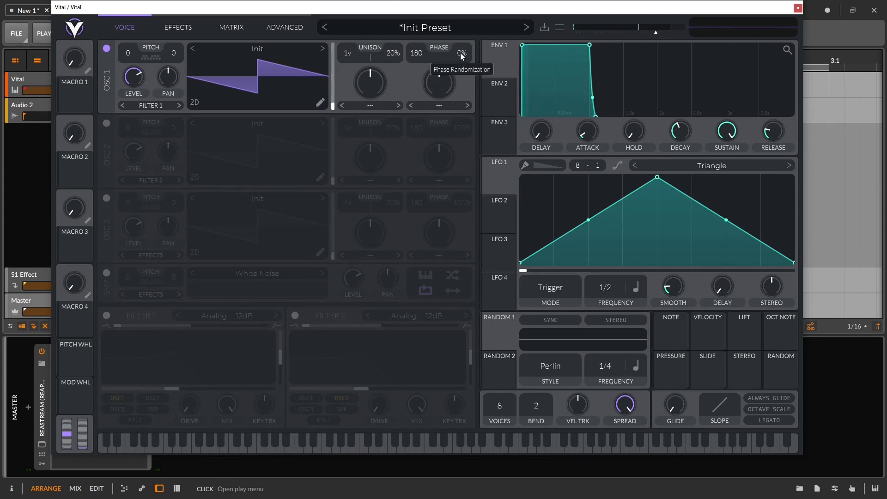
Try shifting oscillator 1's starting phase and reset it to 180
{"action": "left_click_drag", "start_coordinate": [420, 59], "coordinate": [357, 12]}
{"action": "double_click", "coordinate": [416, 54]}
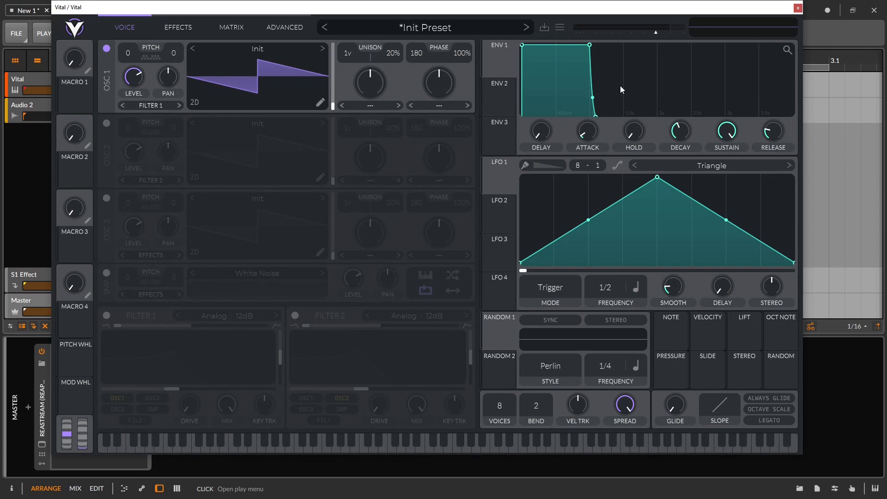
{"action": "left_click_drag", "start_coordinate": [422, 108], "coordinate": [396, 76]}
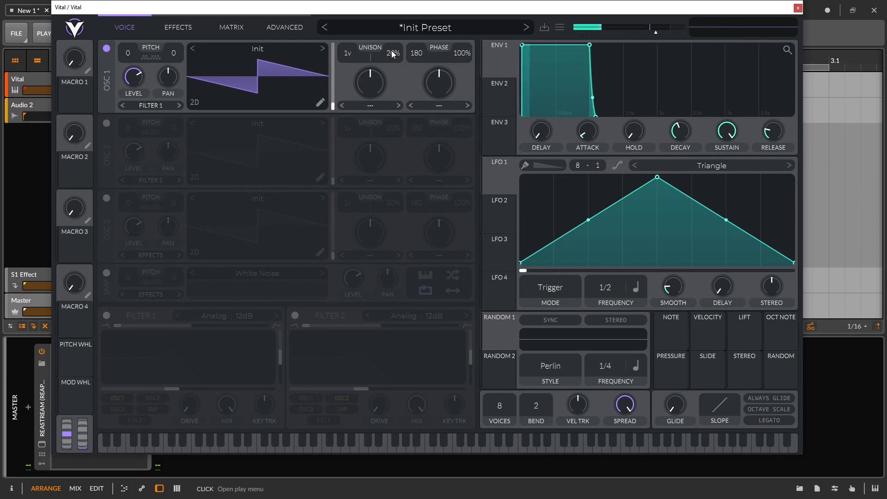
Try the Smear spectral morph on oscillator 1 down to 0%, set the type back to None, and reset the morph amount
{"action": "left_click", "coordinate": [384, 105]}
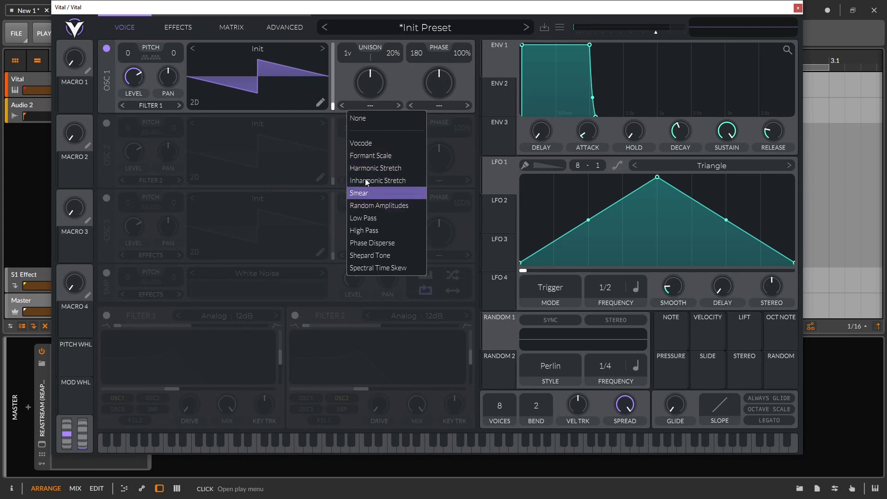
{"action": "left_click", "coordinate": [368, 195]}
{"action": "mouse_move", "coordinate": [367, 77]}
{"action": "left_mouse_down"}
{"action": "mouse_move", "coordinate": [376, 114]}
{"action": "mouse_move", "coordinate": [361, 62]}
{"action": "mouse_move", "coordinate": [362, 120]}
{"action": "left_mouse_up"}
{"action": "left_click", "coordinate": [369, 105]}
{"action": "left_click", "coordinate": [350, 61]}
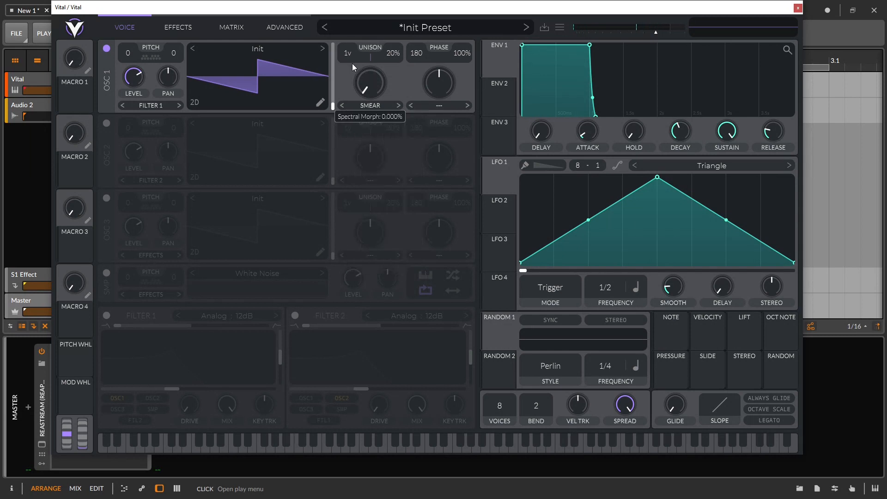
{"action": "left_click", "coordinate": [381, 102]}
{"action": "left_click", "coordinate": [392, 116]}
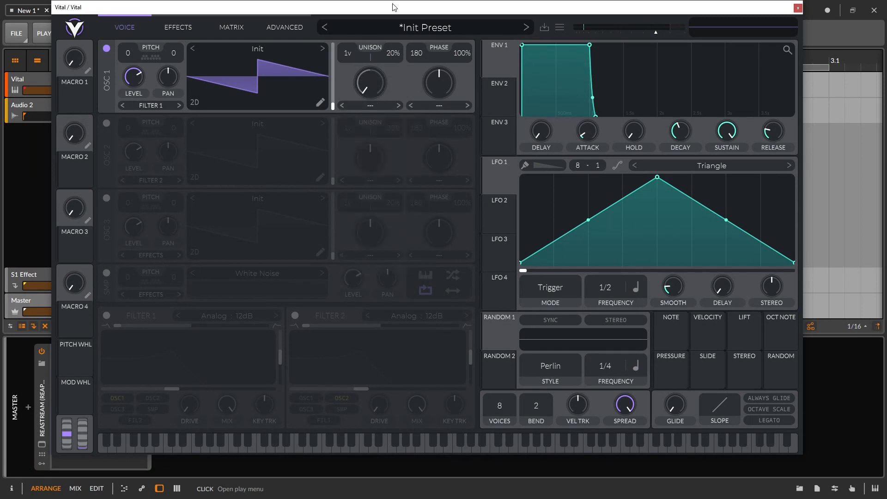
{"action": "double_click", "coordinate": [369, 72]}
Change oscillator 1's wavetable to Pink Noise
{"action": "left_click", "coordinate": [322, 49]}
{"action": "left_click", "coordinate": [321, 52]}
{"action": "left_click", "coordinate": [321, 52]}
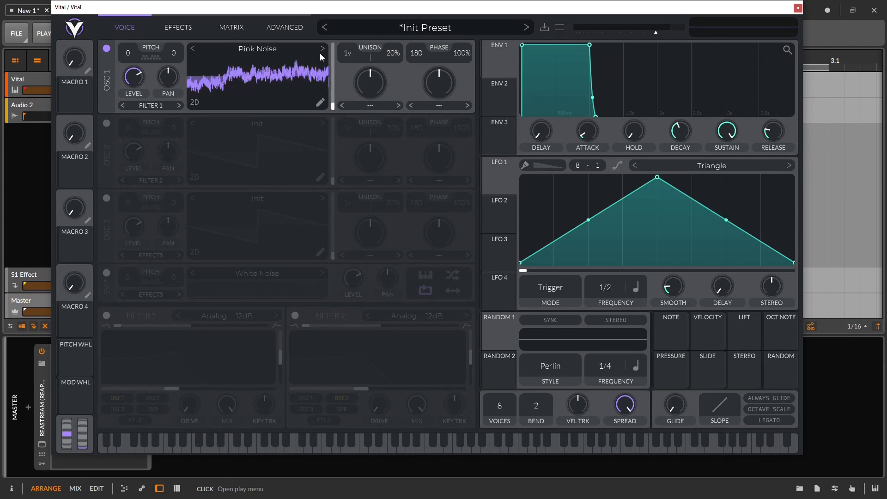
{"action": "left_click", "coordinate": [320, 53]}
{"action": "left_click", "coordinate": [189, 50]}
Try out the Low Pass spectral morph on oscillator 1 and switch the type to High Pass
{"action": "left_click", "coordinate": [378, 105]}
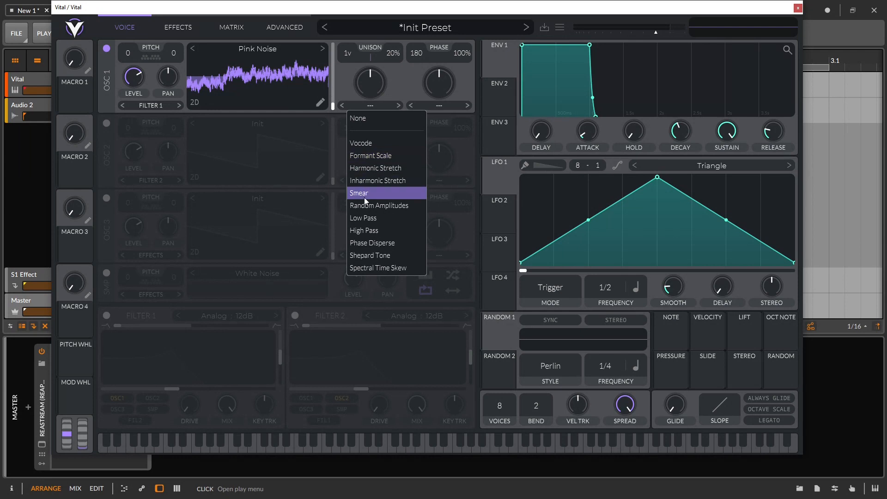
{"action": "left_click", "coordinate": [369, 217]}
{"action": "left_click_drag", "start_coordinate": [368, 87], "coordinate": [379, 115]}
{"action": "left_click", "coordinate": [379, 106]}
{"action": "left_click", "coordinate": [400, 222]}
Switch oscillator 1's spectral morph to Formant Scale and on to Vocode, and raise the morph amount to about 83.5%
{"action": "left_click", "coordinate": [378, 105]}
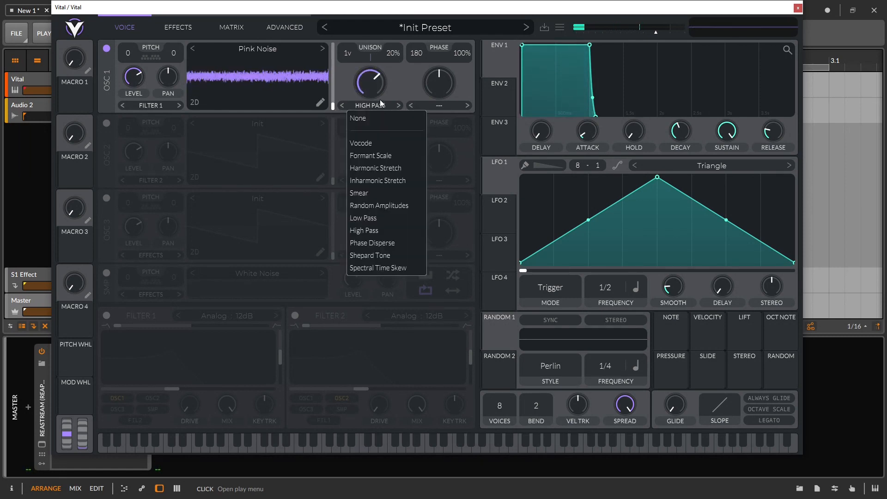
{"action": "left_click", "coordinate": [375, 155]}
{"action": "left_click", "coordinate": [372, 108]}
{"action": "left_click", "coordinate": [370, 138]}
{"action": "left_click_drag", "start_coordinate": [374, 84], "coordinate": [362, 56]}
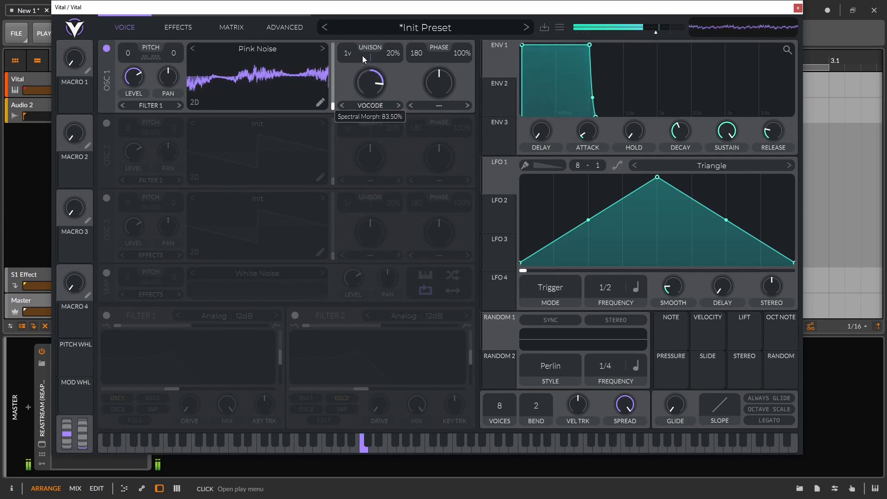
Set oscillator 1's spectral morph to Random Amplitudes and lower its amount to the minimum
{"action": "left_click", "coordinate": [373, 106]}
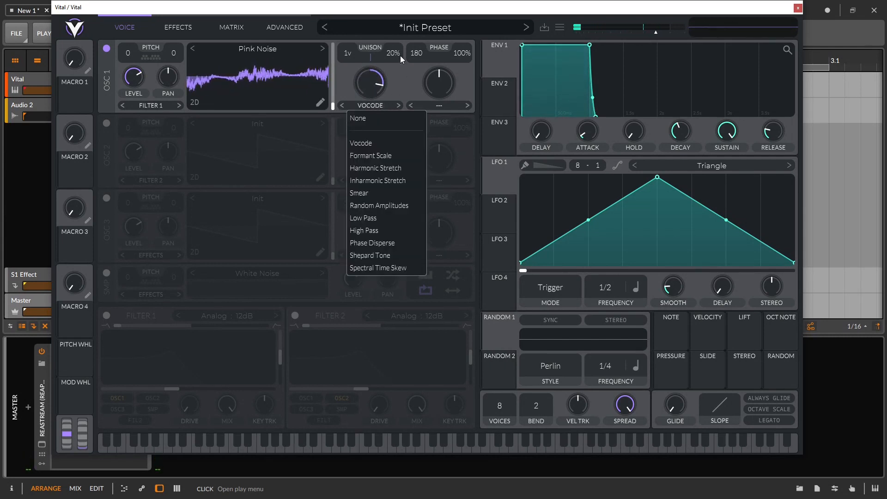
{"action": "left_click", "coordinate": [406, 204]}
{"action": "left_click_drag", "start_coordinate": [367, 80], "coordinate": [393, 196]}
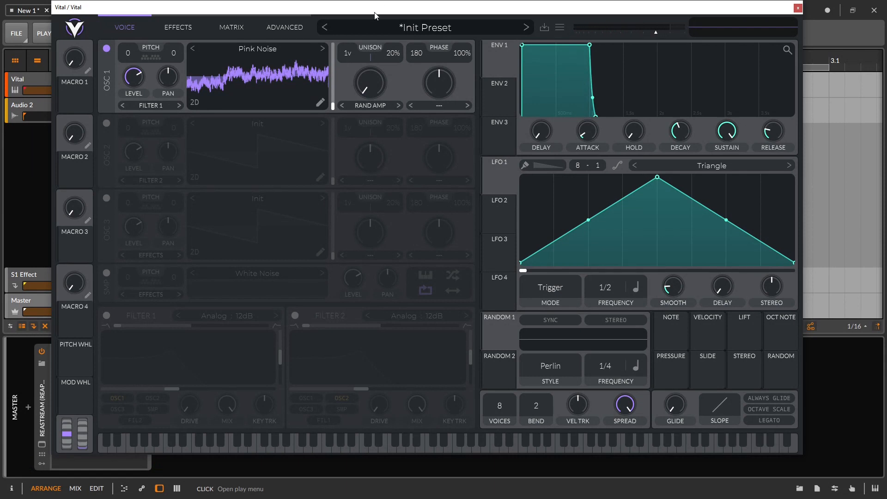
Look over Pink Noise in the wavetable editor, close it, and turn oscillator 1's Random Amplitudes amount up
{"action": "left_click", "coordinate": [320, 101]}
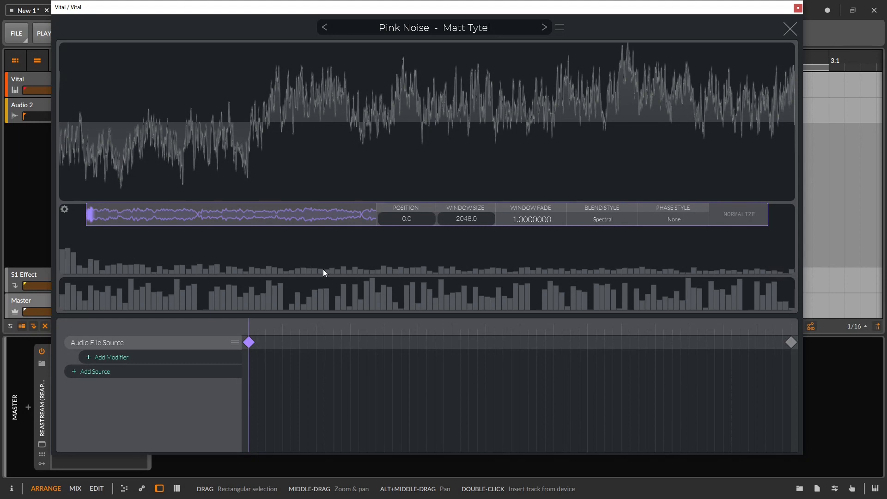
{"action": "left_click", "coordinate": [784, 36]}
{"action": "left_click_drag", "start_coordinate": [360, 56], "coordinate": [355, 14]}
Set oscillator 1's spectral morph to Spectral Time Skew and try out its amount
{"action": "left_click", "coordinate": [369, 105]}
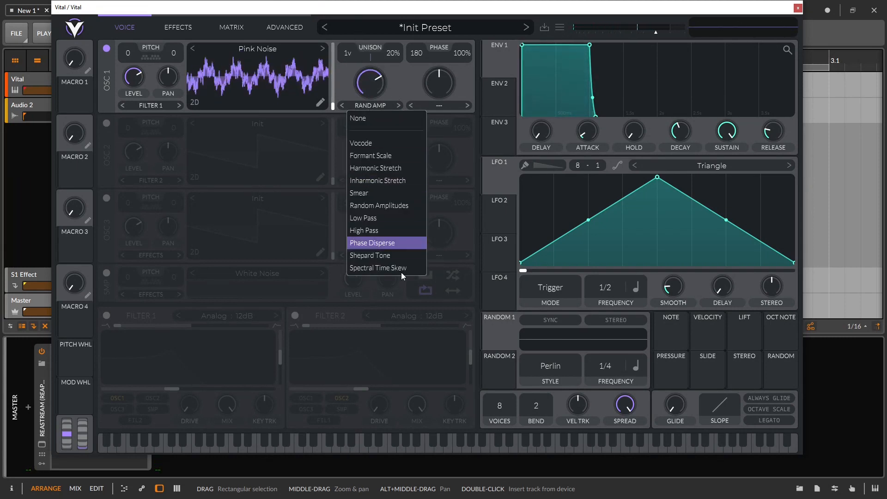
{"action": "left_click", "coordinate": [379, 267]}
{"action": "left_click_drag", "start_coordinate": [362, 73], "coordinate": [383, 118]}
Set oscillator 1's spectral morph to Inharmonic Stretch and adjust its amount to about 27.5%
{"action": "left_click", "coordinate": [381, 105]}
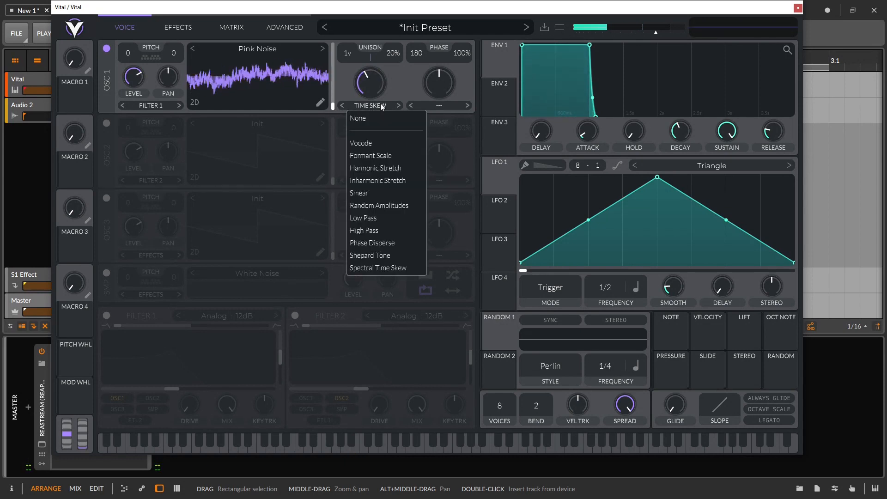
{"action": "left_click", "coordinate": [407, 180]}
{"action": "left_click_drag", "start_coordinate": [388, 75], "coordinate": [370, 82]}
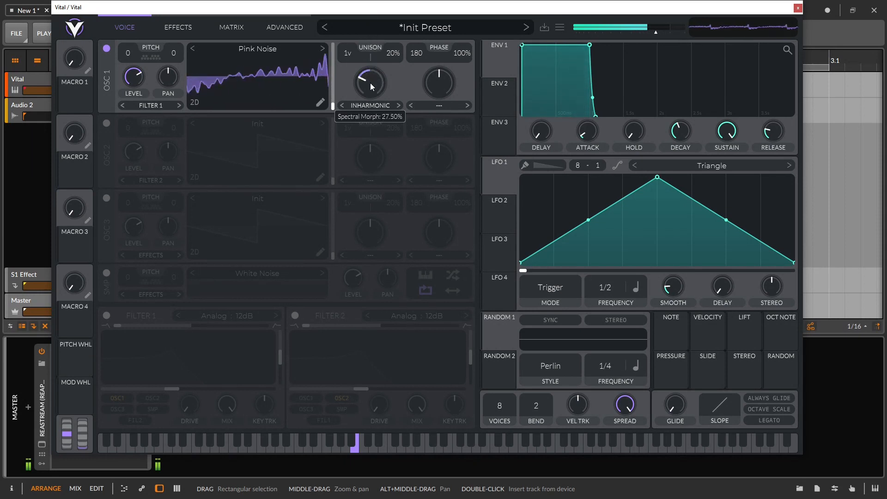
Set oscillator 1's spectral morph to Random Amplitudes, lower its amount to the minimum, and switch the spectral morph to None
{"action": "left_click", "coordinate": [378, 106]}
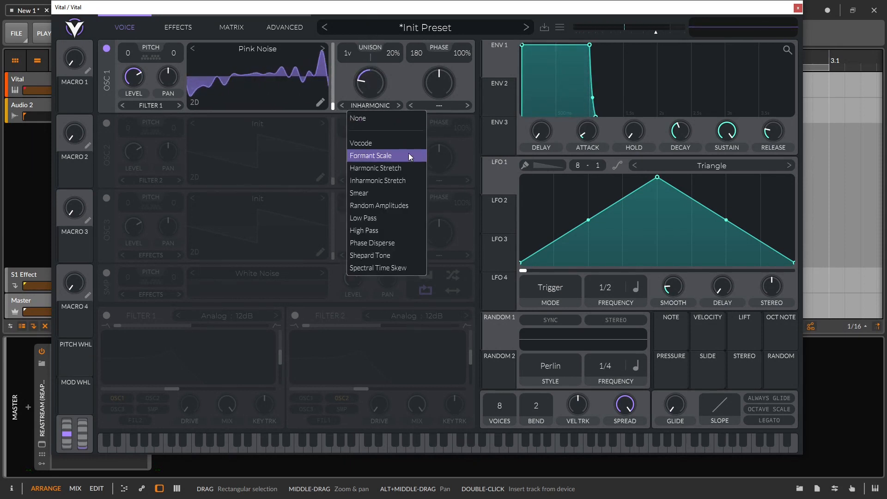
{"action": "left_click", "coordinate": [393, 205]}
{"action": "left_click_drag", "start_coordinate": [370, 101], "coordinate": [385, 174]}
{"action": "left_click", "coordinate": [374, 107]}
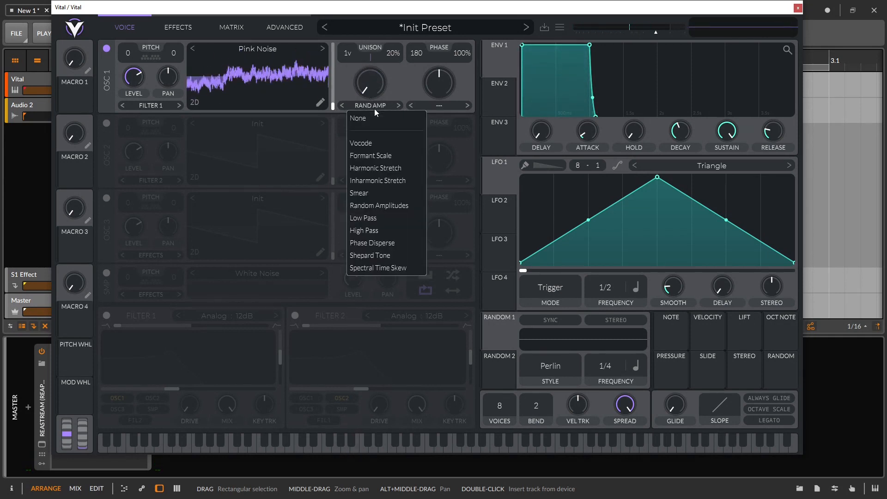
{"action": "left_click", "coordinate": [369, 118]}
{"action": "double_click", "coordinate": [368, 88]}
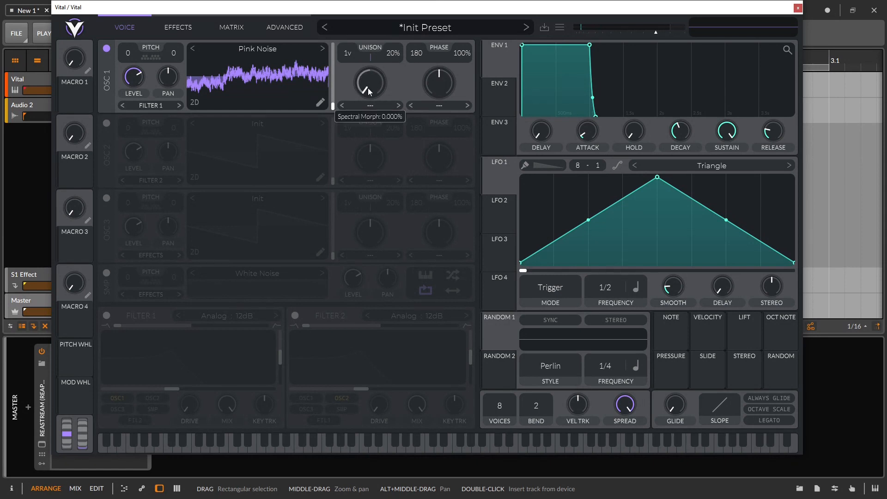
Set oscillator 1's phase distortion to Sync, try out its amount, and reset the amount to its default
{"action": "left_click", "coordinate": [439, 106]}
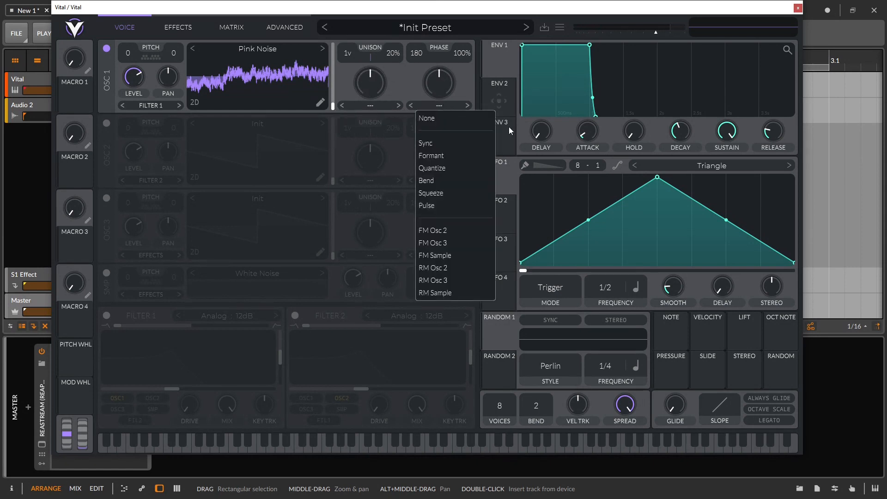
{"action": "left_click", "coordinate": [444, 143]}
{"action": "left_click_drag", "start_coordinate": [451, 89], "coordinate": [440, 107]}
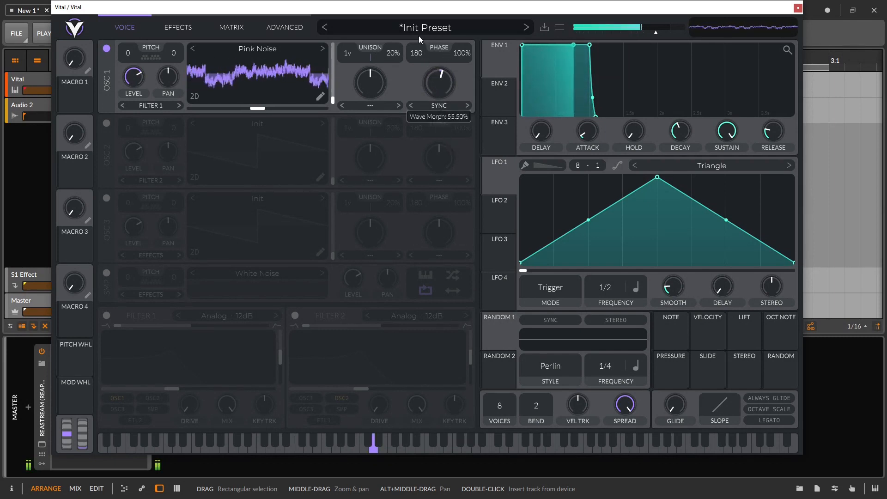
{"action": "double_click", "coordinate": [438, 89]}
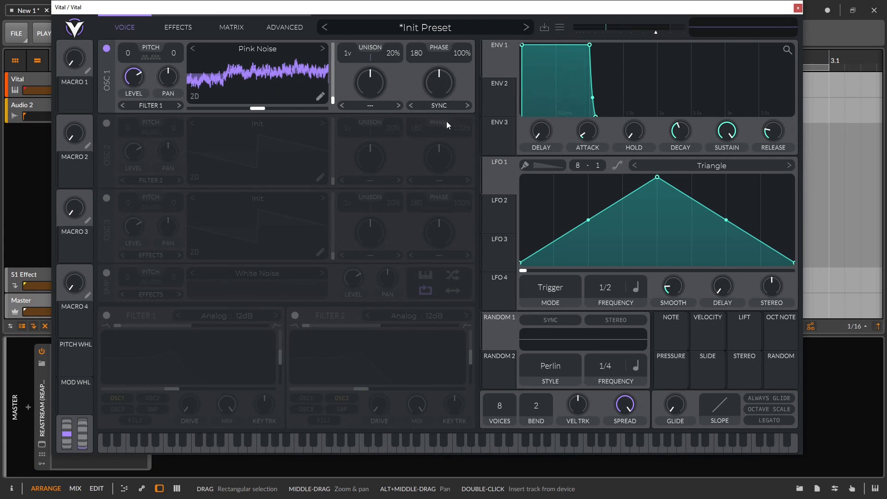
Set oscillator 1's phase distortion to Bend, raise its amount, and shift the distortion phase under the waveform
{"action": "left_click", "coordinate": [446, 104]}
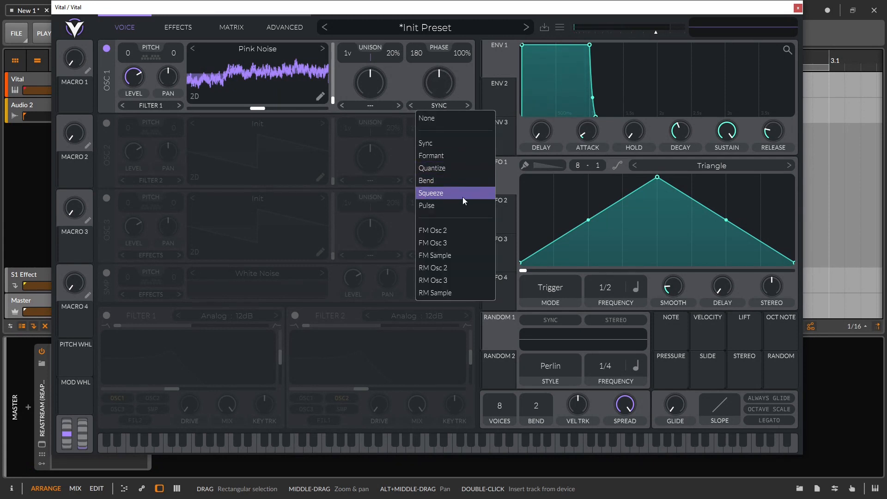
{"action": "left_click", "coordinate": [462, 181]}
{"action": "mouse_move", "coordinate": [439, 86]}
{"action": "left_mouse_down"}
{"action": "mouse_move", "coordinate": [424, 90]}
{"action": "mouse_move", "coordinate": [442, 127]}
{"action": "mouse_move", "coordinate": [434, 88]}
{"action": "left_mouse_up"}
{"action": "left_click_drag", "start_coordinate": [258, 108], "coordinate": [304, 113]}
Set oscillator 1's phase distortion to Pulse and lower its amount to the minimum
{"action": "left_click", "coordinate": [421, 106]}
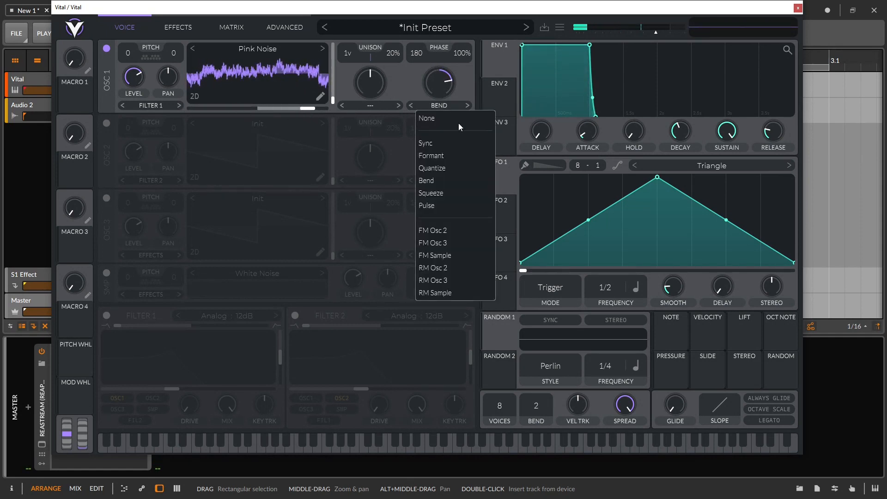
{"action": "left_click", "coordinate": [451, 205]}
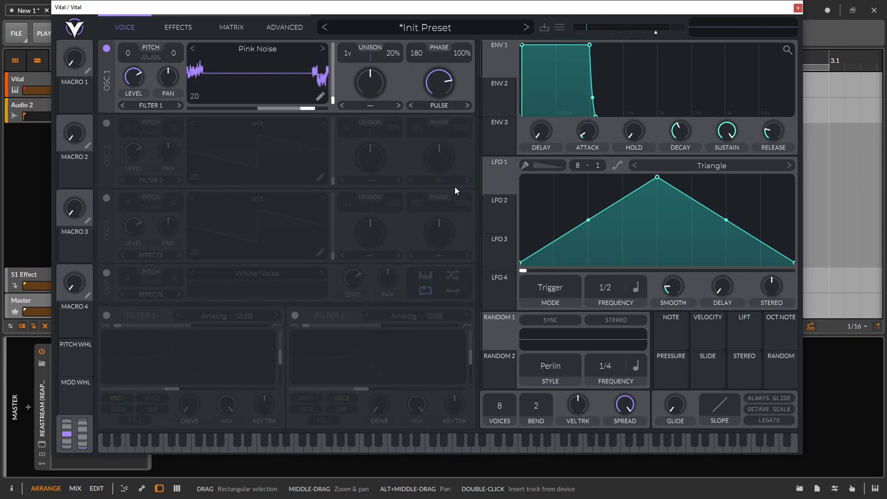
{"action": "left_click_drag", "start_coordinate": [430, 88], "coordinate": [422, 115]}
{"action": "double_click", "coordinate": [444, 87]}
Switch oscillator 1's phase distortion to None and back to Pulse to compare the waveform
{"action": "left_click", "coordinate": [444, 106]}
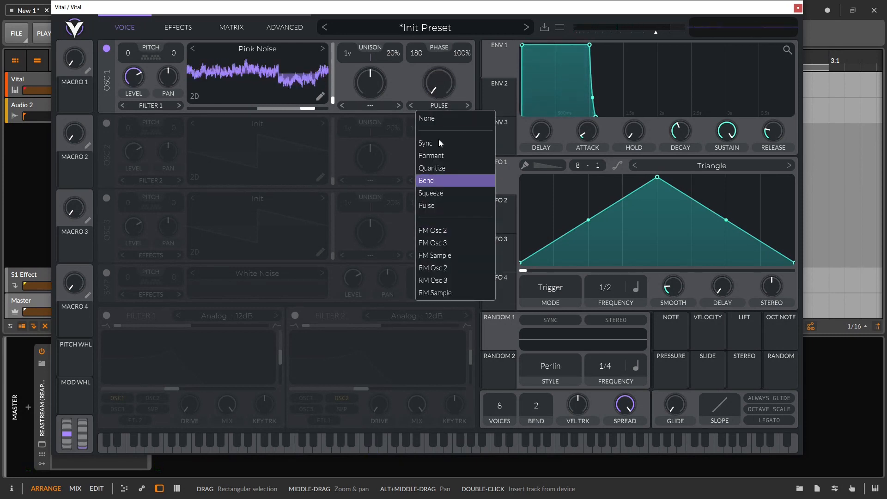
{"action": "left_click", "coordinate": [437, 118]}
{"action": "left_click", "coordinate": [443, 104]}
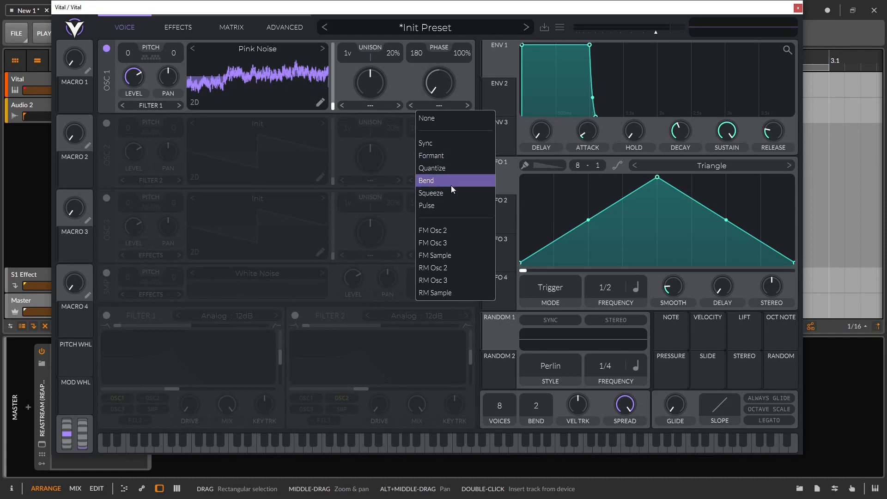
{"action": "left_click", "coordinate": [438, 208]}
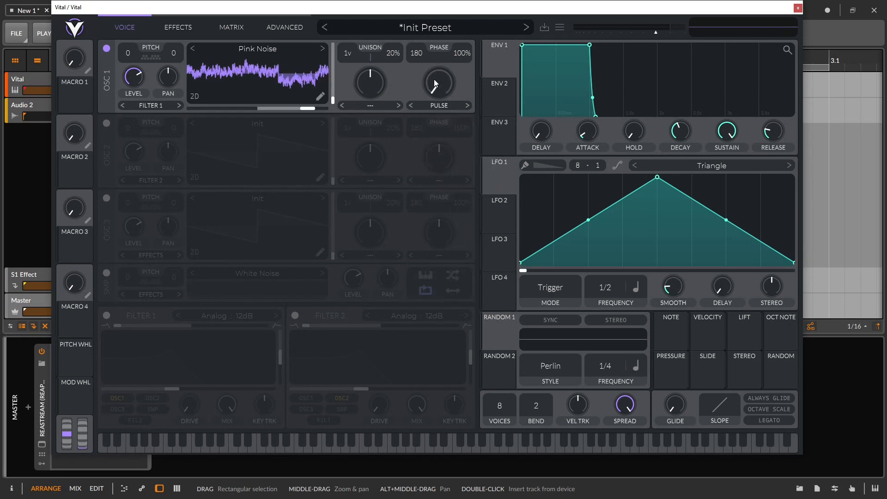
Set oscillator 1's phase distortion to FM Osc 2 and enable oscillator 2 with its level at the minimum
{"action": "left_click", "coordinate": [448, 105]}
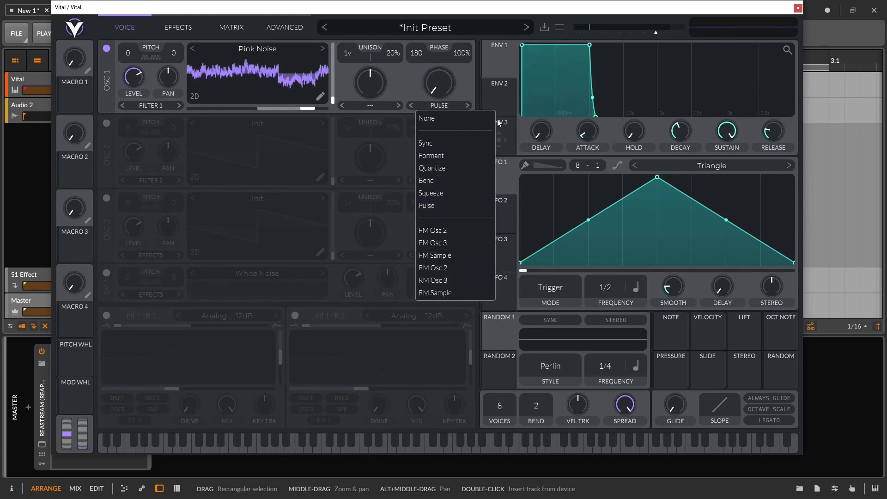
{"action": "left_click", "coordinate": [444, 234]}
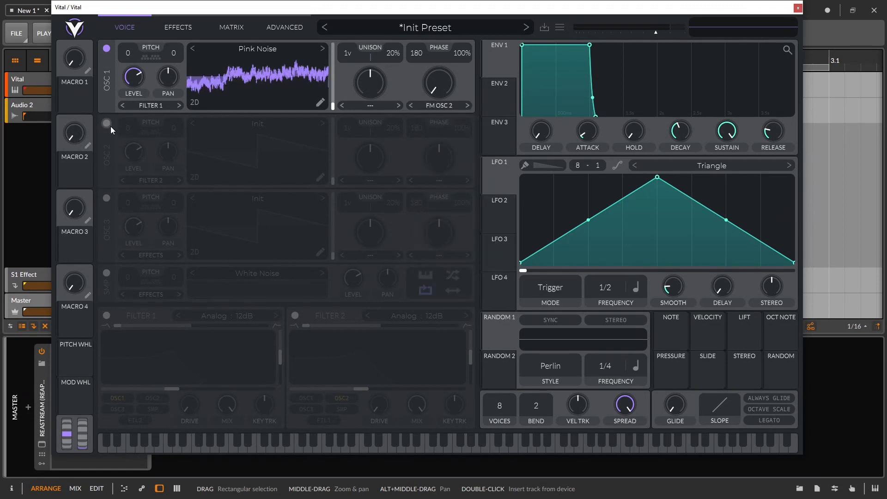
{"action": "left_click", "coordinate": [106, 123]}
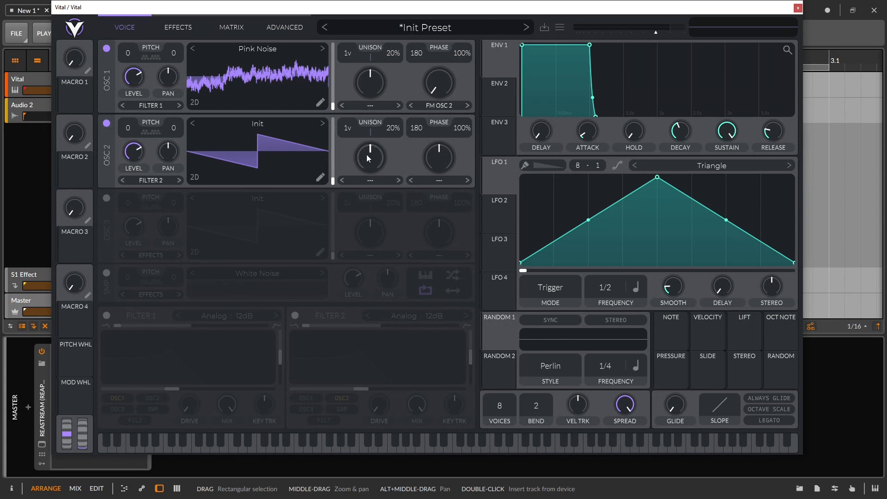
{"action": "mouse_move", "coordinate": [123, 154]}
{"action": "left_mouse_down"}
{"action": "mouse_move", "coordinate": [122, 464]}
{"action": "mouse_move", "coordinate": [132, 154]}
{"action": "left_mouse_up"}
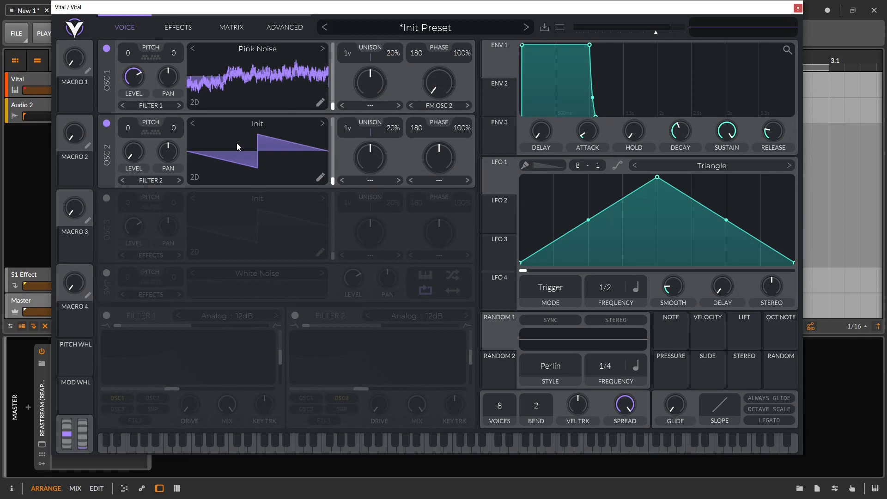
Load the Basic Shapes wavetable in oscillator 2 and turn up oscillator 1's FM Osc 2 amount
{"action": "left_click", "coordinate": [162, 181]}
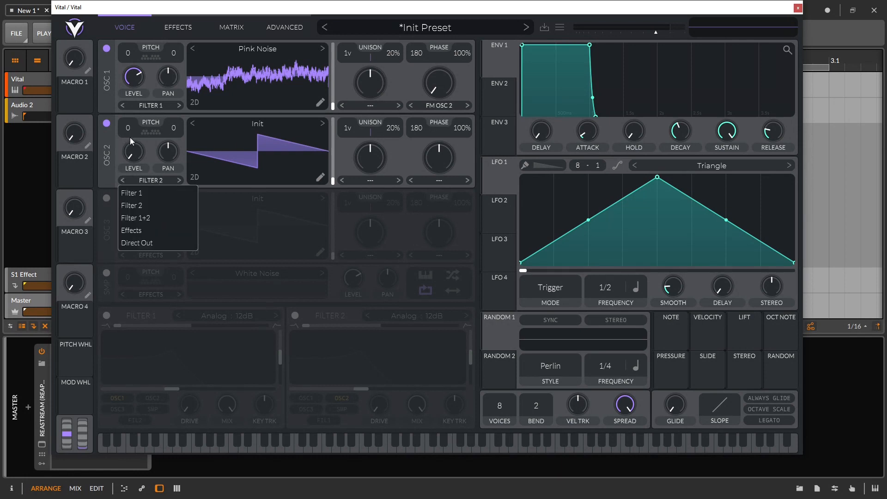
{"action": "left_click", "coordinate": [147, 202]}
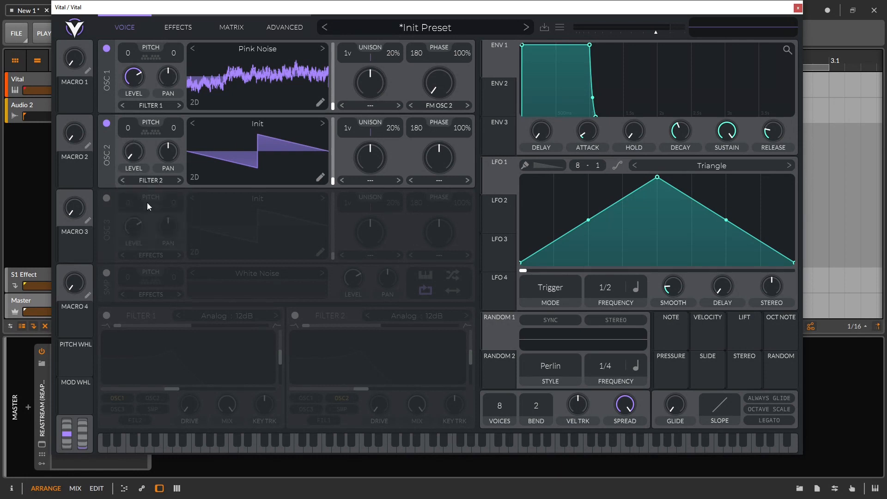
{"action": "left_click", "coordinate": [322, 125]}
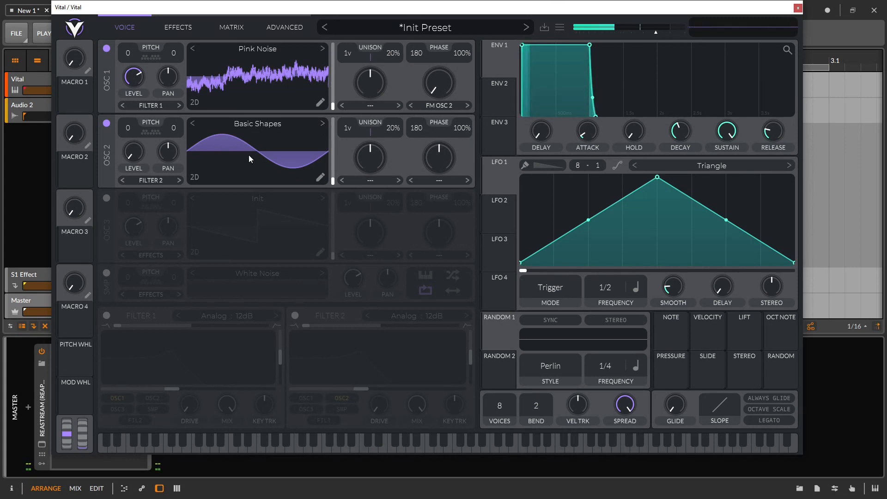
{"action": "left_click_drag", "start_coordinate": [436, 90], "coordinate": [414, 39]}
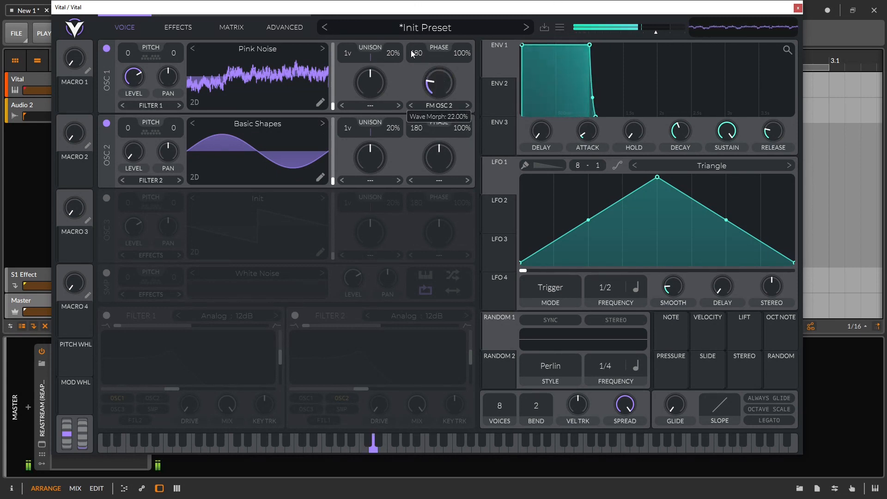
Set oscillator 1's phase distortion to FM Osc 3 and try out its amount
{"action": "left_click", "coordinate": [445, 104]}
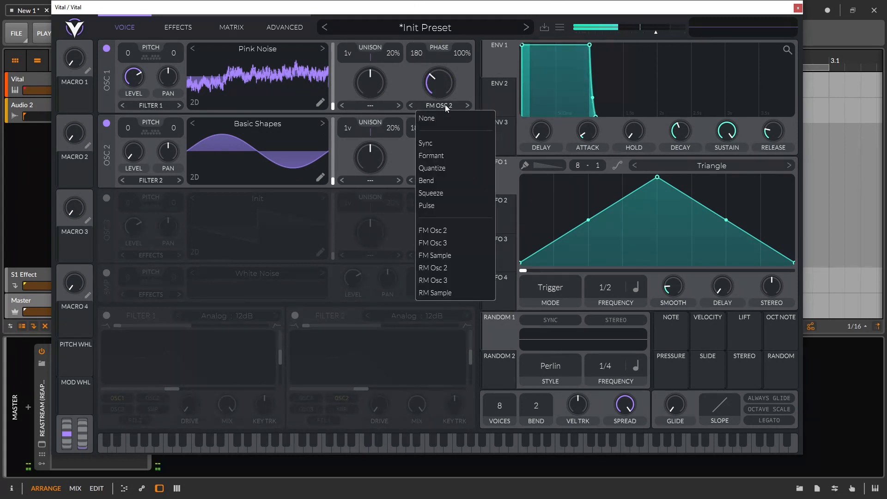
{"action": "left_click", "coordinate": [459, 243]}
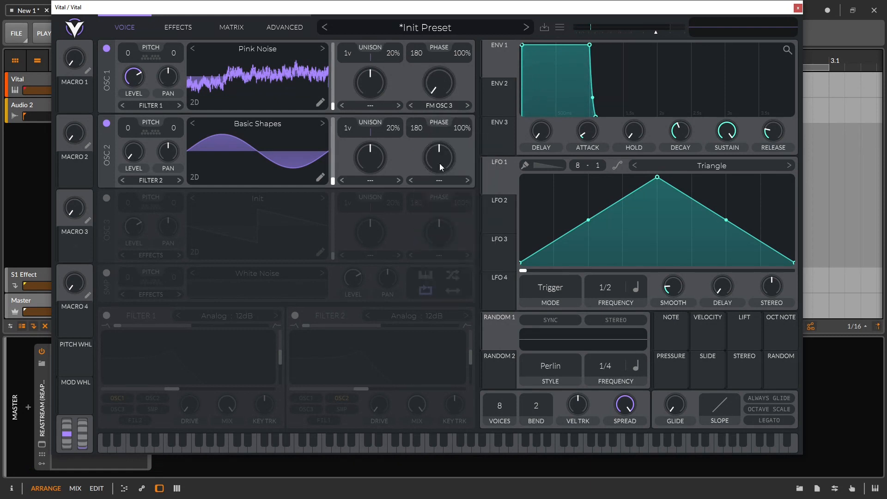
{"action": "left_click_drag", "start_coordinate": [422, 37], "coordinate": [380, 212]}
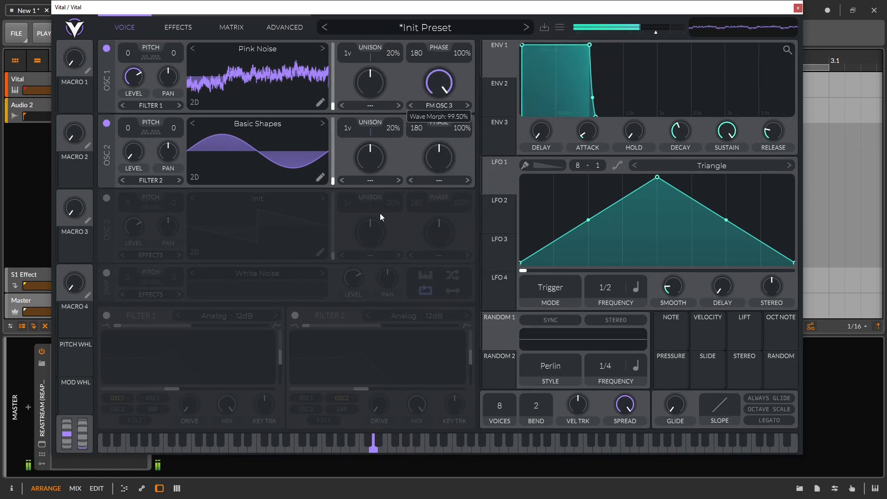
Set oscillator 1's phase distortion to RM Sample, lower its amount to 0%, and switch the mode to RM Osc 3
{"action": "left_click", "coordinate": [461, 109]}
{"action": "left_click", "coordinate": [443, 294]}
{"action": "left_click_drag", "start_coordinate": [439, 82], "coordinate": [437, 176]}
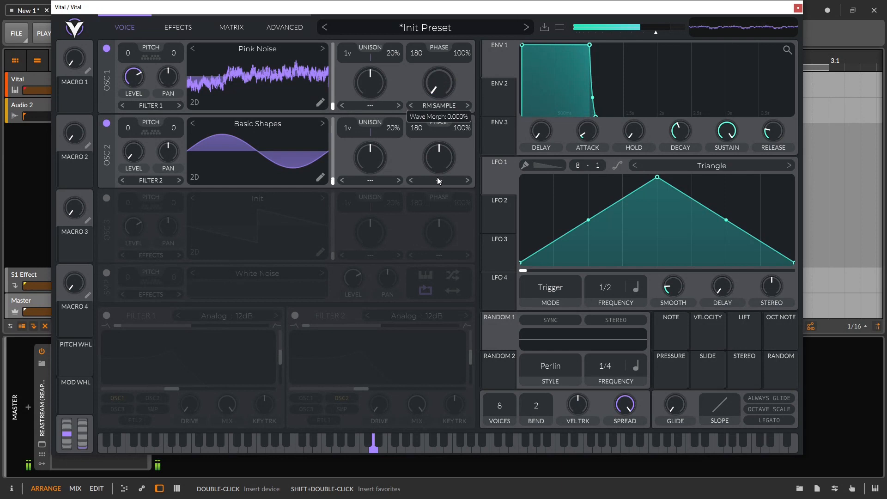
{"action": "left_click", "coordinate": [448, 105]}
{"action": "left_click", "coordinate": [433, 280]}
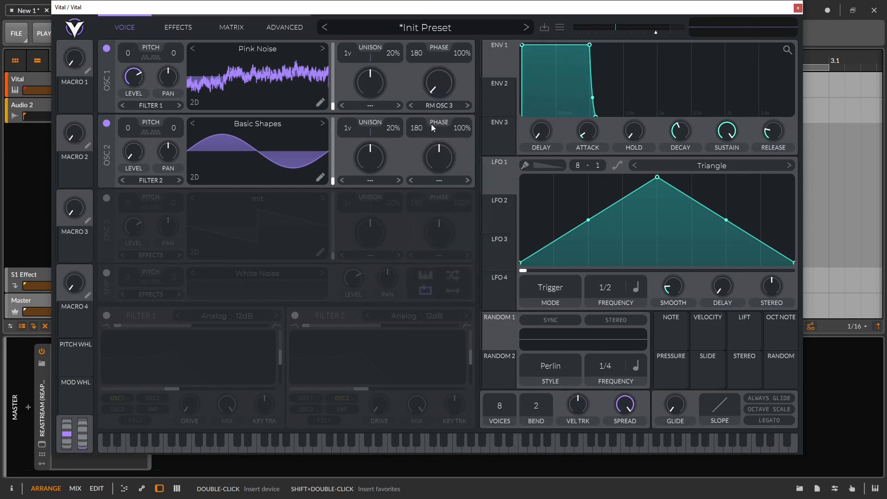
Turn on the sampler in place of oscillator 2 and set oscillator 1's phase distortion to RM Sample
{"action": "left_click", "coordinate": [106, 123]}
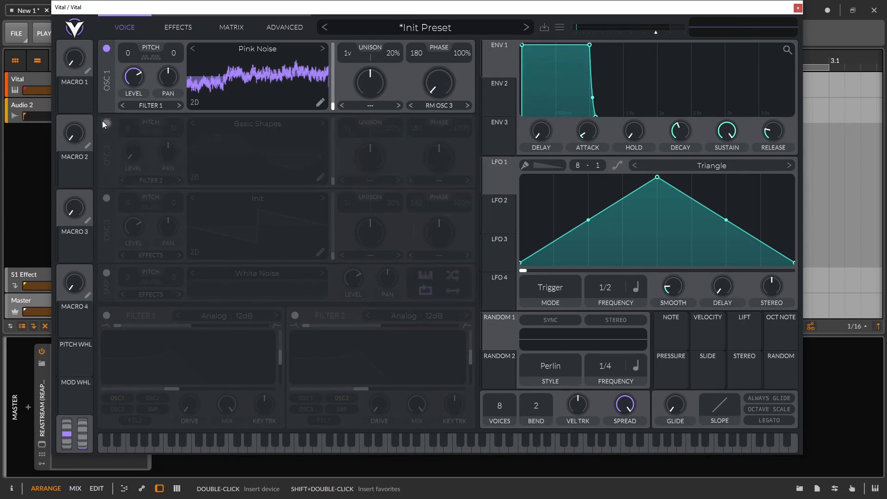
{"action": "left_click", "coordinate": [106, 273]}
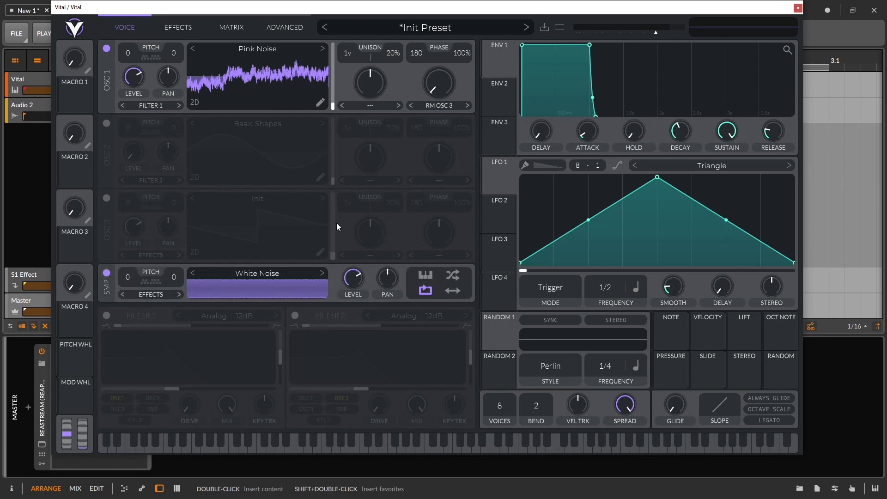
{"action": "left_click", "coordinate": [454, 109]}
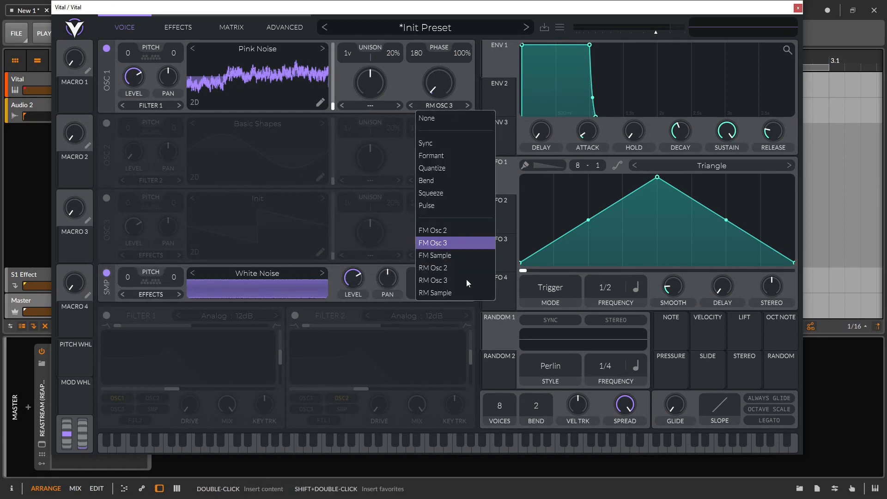
{"action": "left_click", "coordinate": [448, 297]}
Lower the sampler's level to the minimum and turn up oscillator 1's RM Sample amount
{"action": "left_click_drag", "start_coordinate": [443, 92], "coordinate": [137, 283]}
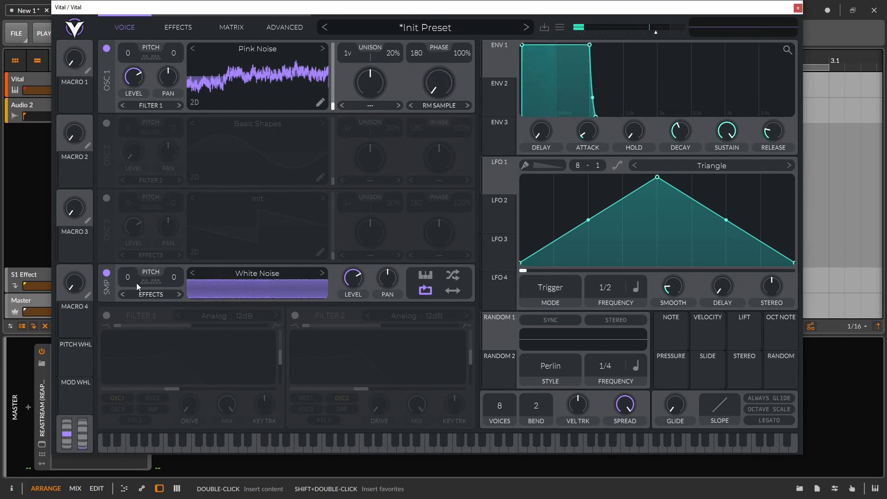
{"action": "left_click_drag", "start_coordinate": [353, 279], "coordinate": [368, 455]}
{"action": "left_click_drag", "start_coordinate": [440, 80], "coordinate": [430, 20]}
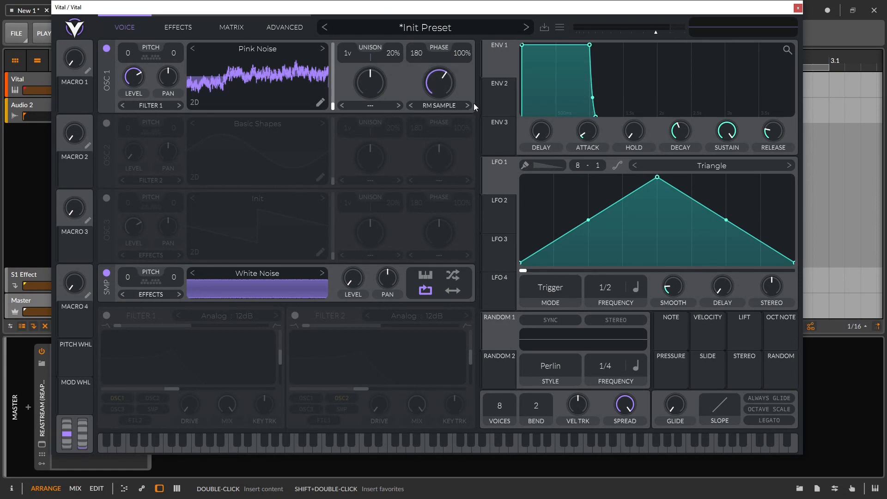
{"action": "left_click_drag", "start_coordinate": [437, 83], "coordinate": [450, 41]}
Load the Waves sample in the sampler, try out oscillator 1's RM Sample amount, and lower it to the minimum
{"action": "left_click", "coordinate": [322, 275]}
{"action": "left_click", "coordinate": [321, 274]}
{"action": "left_click_drag", "start_coordinate": [440, 64], "coordinate": [447, 93]}
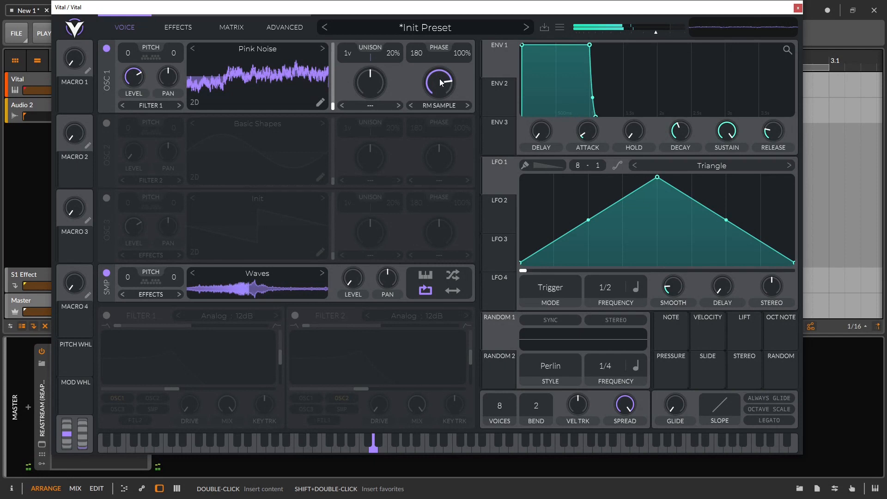
{"action": "left_click_drag", "start_coordinate": [441, 82], "coordinate": [443, 213]}
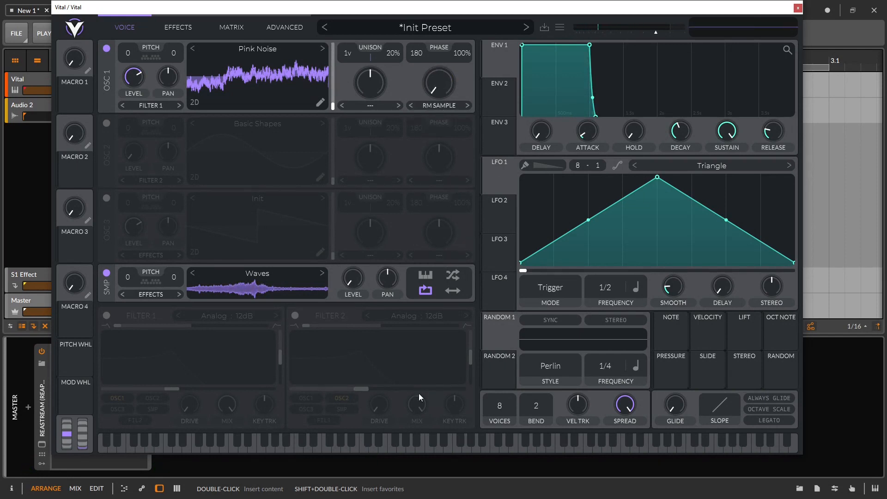
Turn off oscillator 1's phase distortion and enable oscillators 2 and 3
{"action": "left_click", "coordinate": [467, 105]}
{"action": "left_click", "coordinate": [453, 104]}
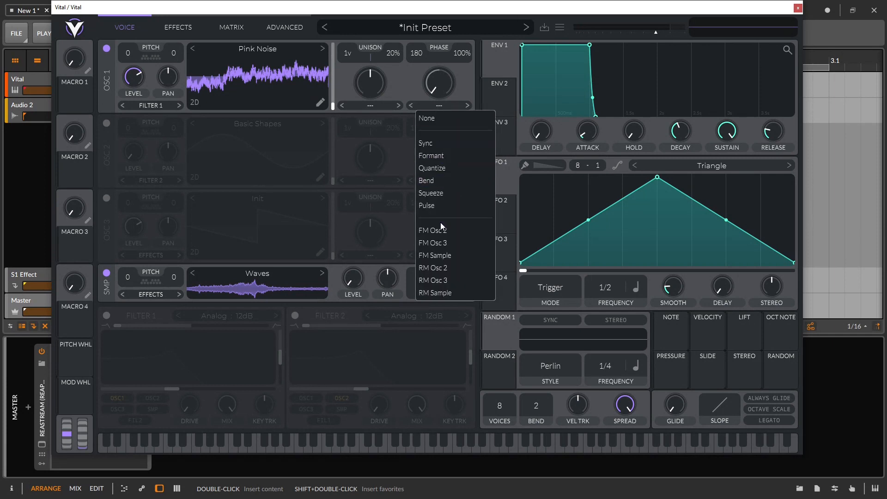
{"action": "left_click", "coordinate": [429, 69]}
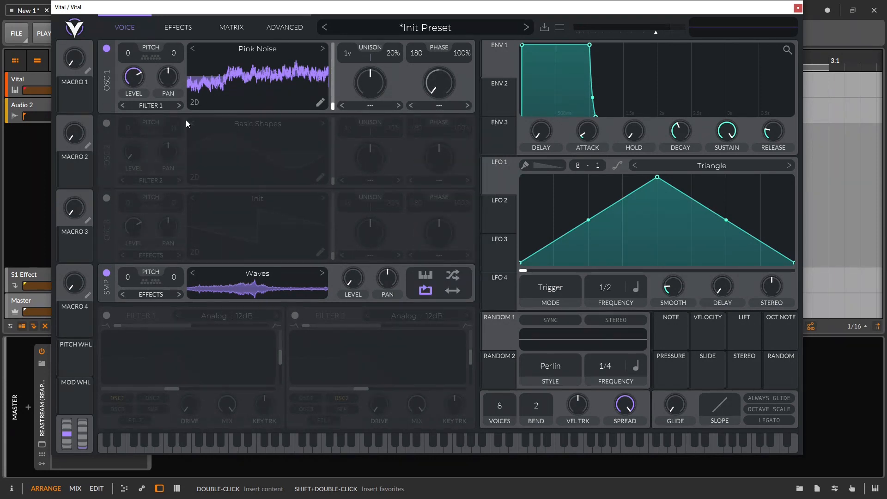
{"action": "left_click", "coordinate": [106, 123]}
{"action": "left_click", "coordinate": [106, 198]}
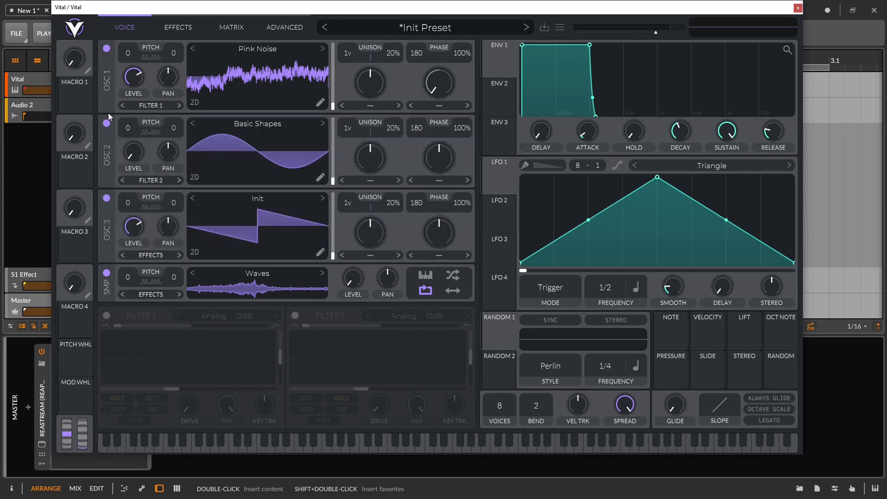
Copy oscillator 1's Pink Noise wavetable and paste it into oscillator 2
{"action": "right_click", "coordinate": [268, 85]}
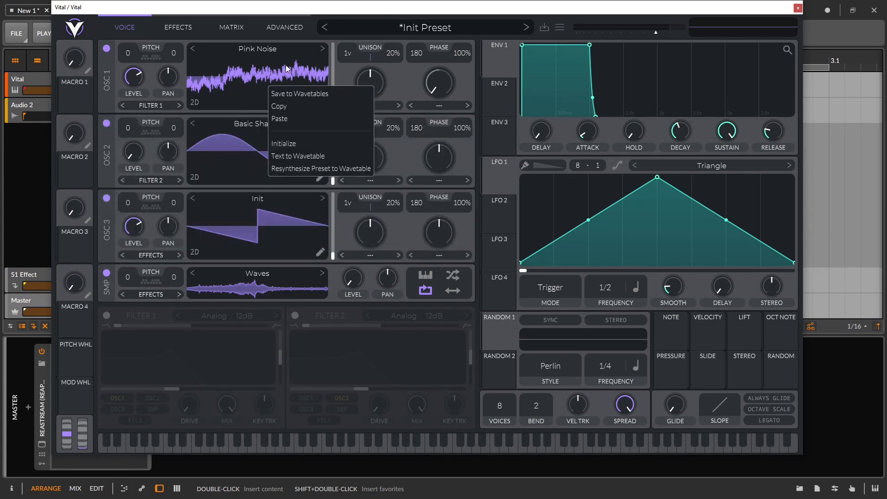
{"action": "left_click", "coordinate": [291, 109]}
{"action": "right_click", "coordinate": [267, 145]}
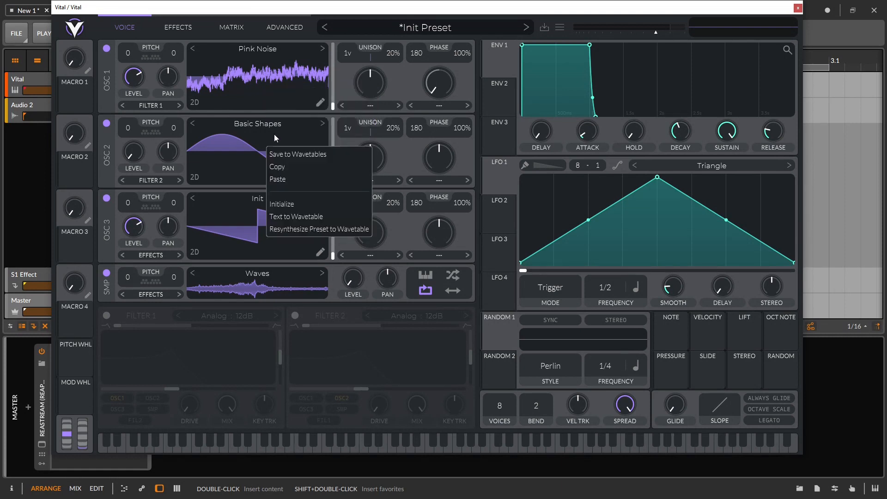
{"action": "left_click", "coordinate": [298, 180]}
Initialize the wavetables of oscillators 2 and 1
{"action": "right_click", "coordinate": [295, 153]}
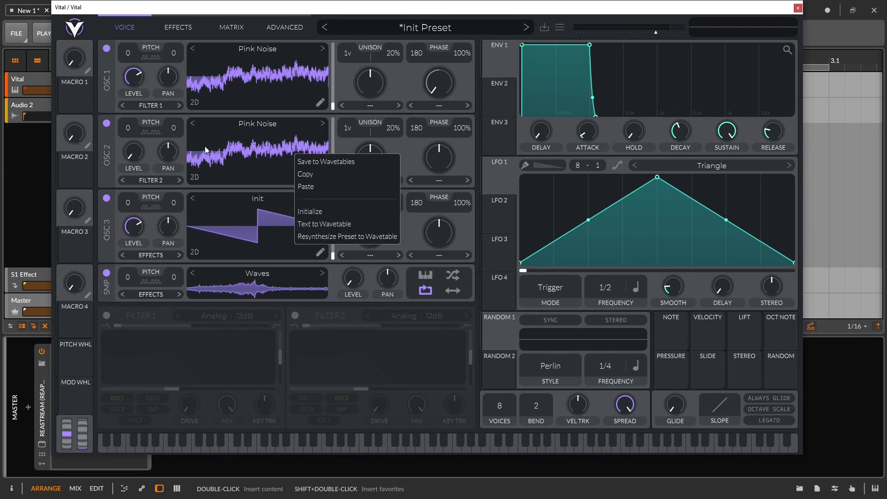
{"action": "left_click", "coordinate": [318, 212]}
{"action": "right_click", "coordinate": [248, 88]}
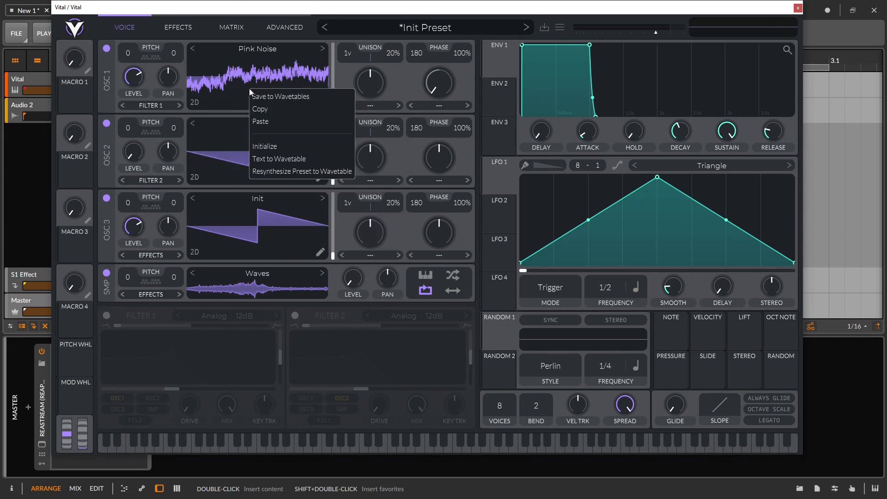
{"action": "left_click", "coordinate": [284, 146]}
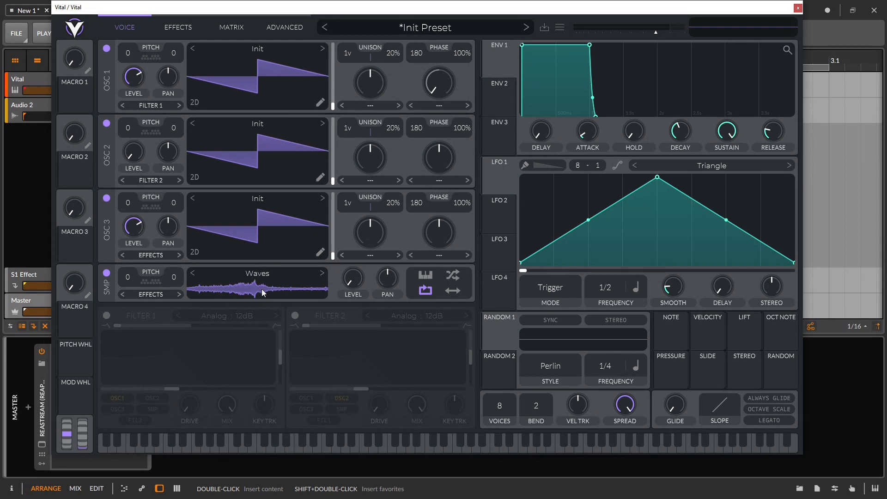
Set oscillator 1's spectral morph to Random Amplitudes at its minimum amount and its phase distortion to Squeeze
{"action": "right_click", "coordinate": [238, 63]}
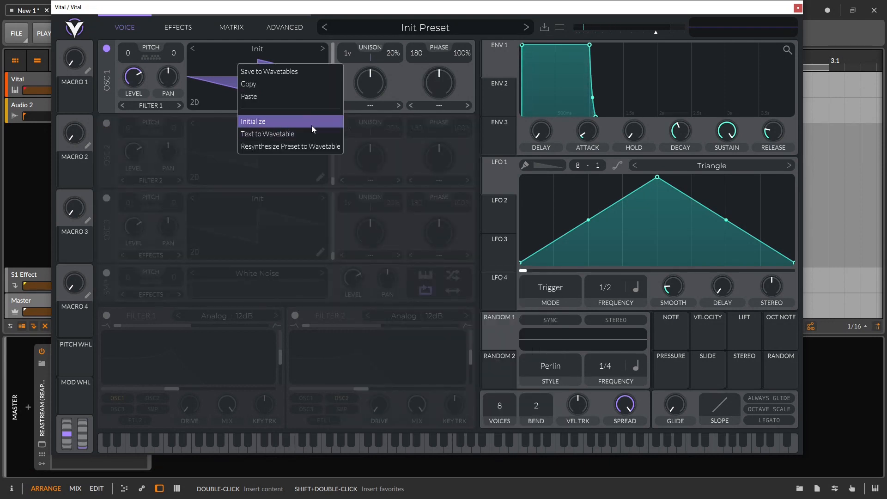
{"action": "left_click", "coordinate": [313, 147]}
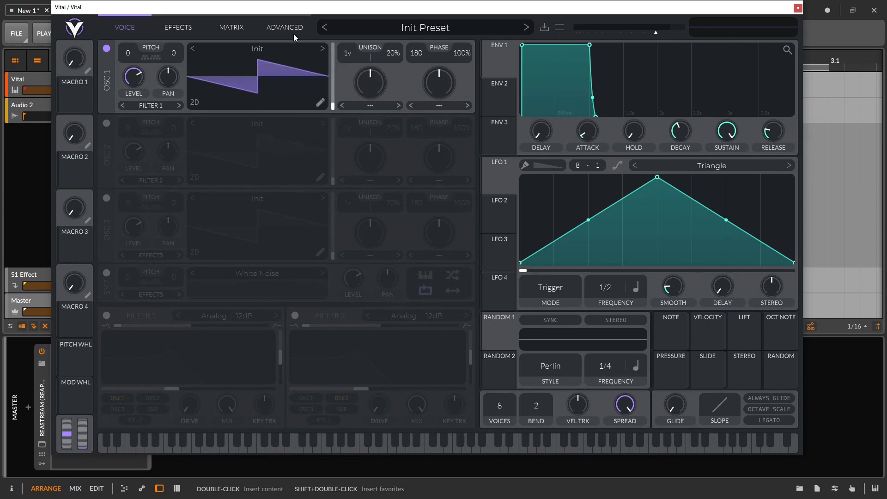
{"action": "left_click", "coordinate": [377, 106]}
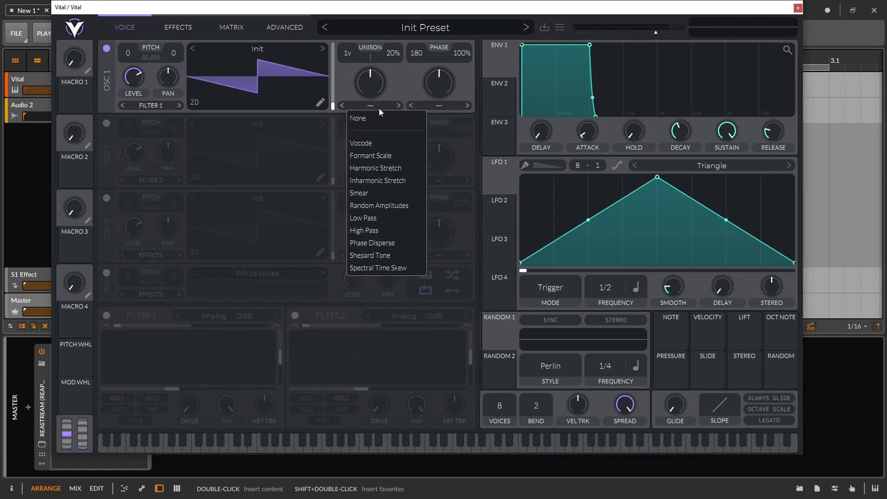
{"action": "left_click", "coordinate": [395, 205]}
{"action": "left_click_drag", "start_coordinate": [384, 92], "coordinate": [364, 165]}
{"action": "left_click", "coordinate": [433, 104]}
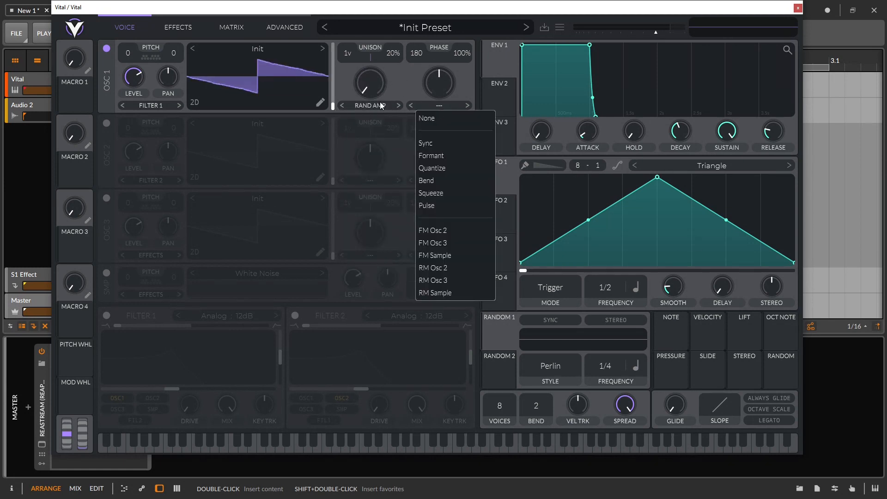
{"action": "left_click", "coordinate": [464, 192]}
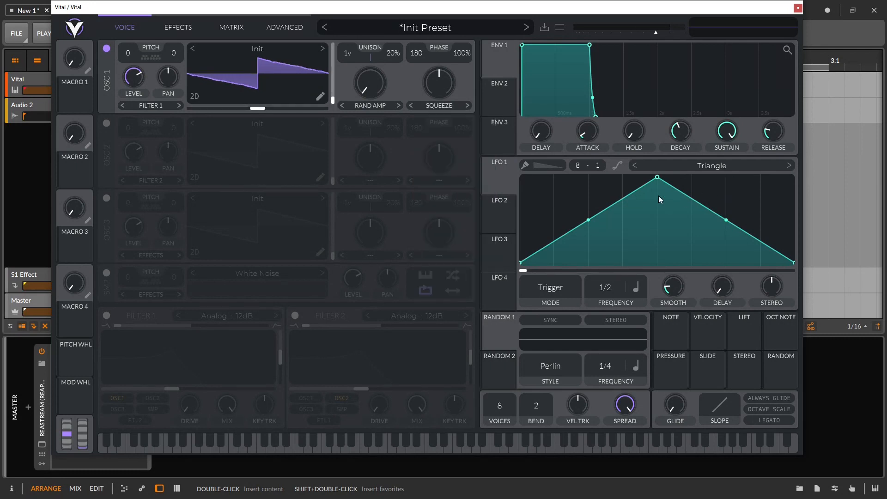
Reshape LFO 1 into a rising ramp at a 1/1 frequency and assign it to oscillator 1's Random Amplitudes and Squeeze amounts
{"action": "left_click_drag", "start_coordinate": [666, 178], "coordinate": [795, 177]}
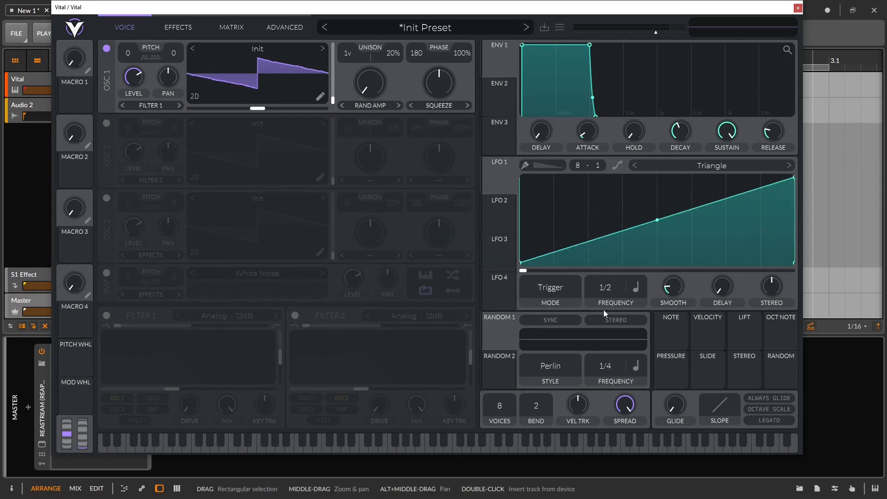
{"action": "left_click_drag", "start_coordinate": [499, 182], "coordinate": [439, 83]}
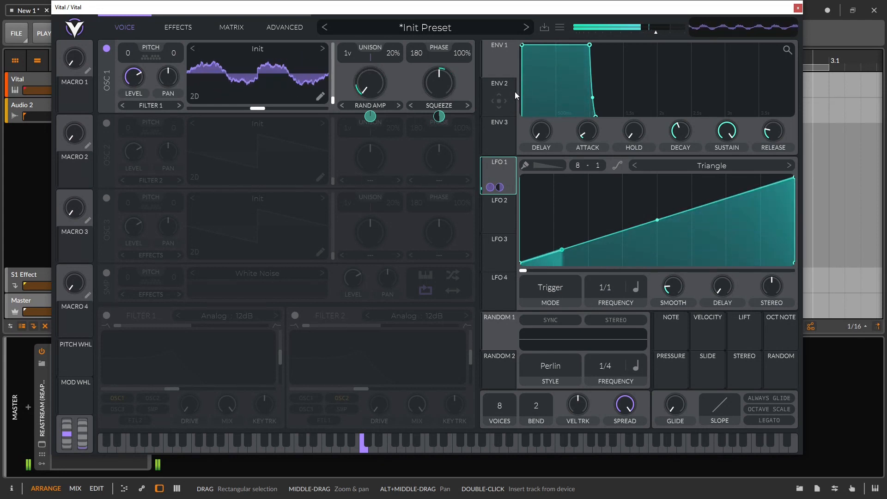
Set oscillator 1's unison to 2 voices with 24% detune and assign LFO 1 to its distortion phase slider
{"action": "scroll", "coordinate": [348, 54], "scroll_direction": "up", "scroll_amount": 1}
{"action": "left_click_drag", "start_coordinate": [393, 55], "coordinate": [394, 64]}
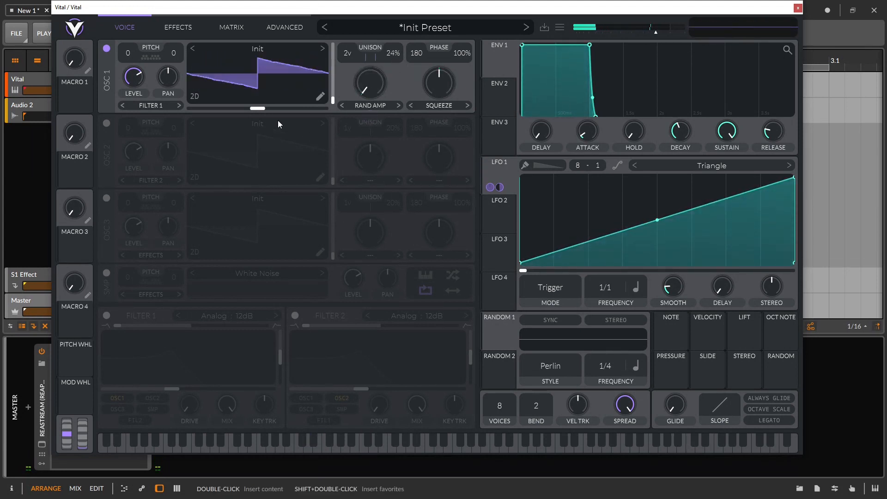
{"action": "left_click_drag", "start_coordinate": [501, 188], "coordinate": [220, 112]}
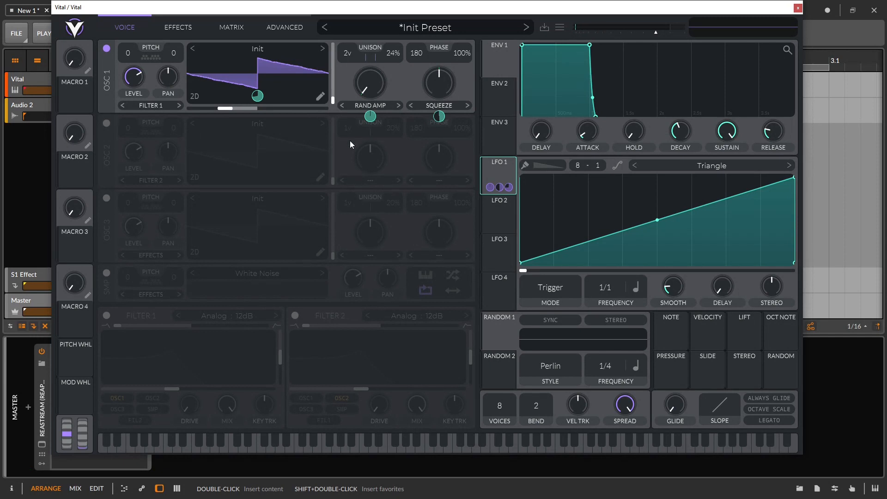
Resynthesize the preset into oscillator 2's wavetable and enable oscillator 2 in place of oscillator 1
{"action": "right_click", "coordinate": [208, 146]}
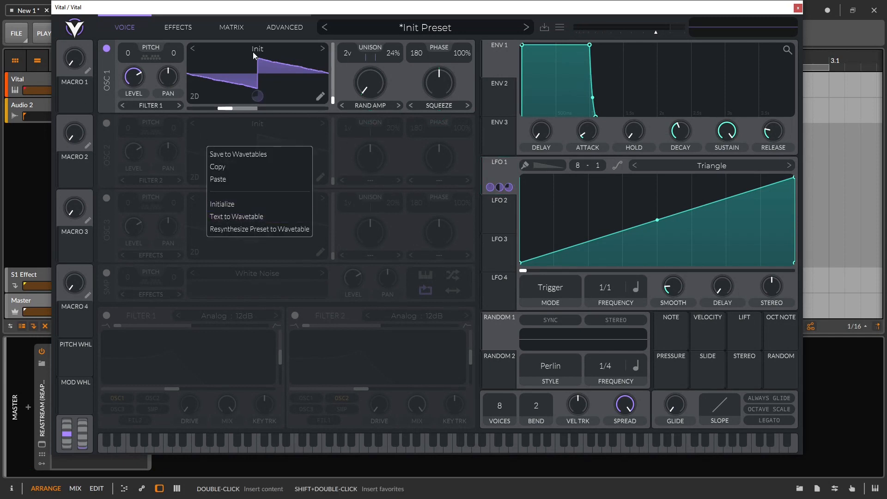
{"action": "left_click", "coordinate": [289, 232]}
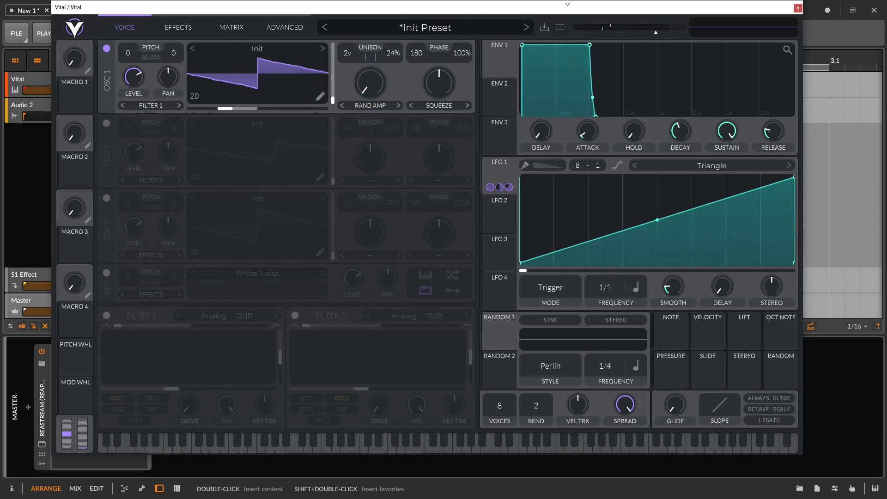
{"action": "left_click", "coordinate": [106, 48]}
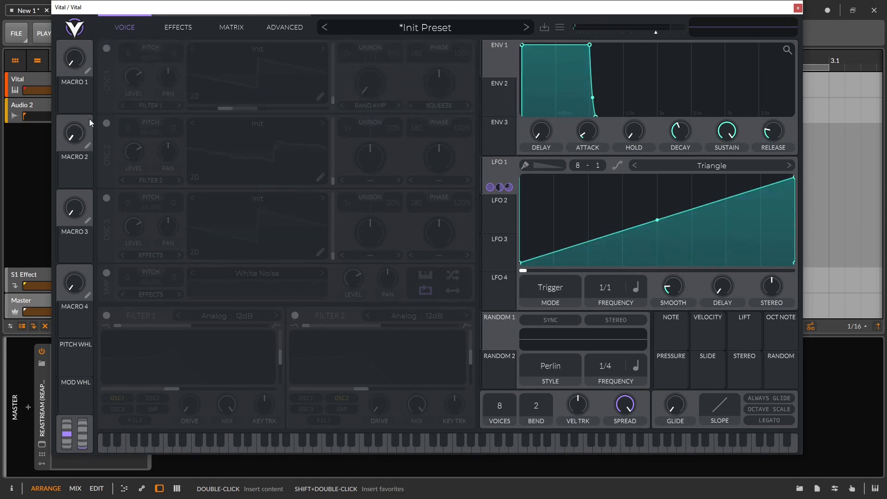
{"action": "left_click", "coordinate": [106, 123]}
Try out oscillator 2's wavetable position, return it to the start, and assign LFO 1 to it
{"action": "mouse_move", "coordinate": [332, 182]}
{"action": "left_mouse_down"}
{"action": "mouse_move", "coordinate": [339, 116]}
{"action": "mouse_move", "coordinate": [346, 181]}
{"action": "left_mouse_up"}
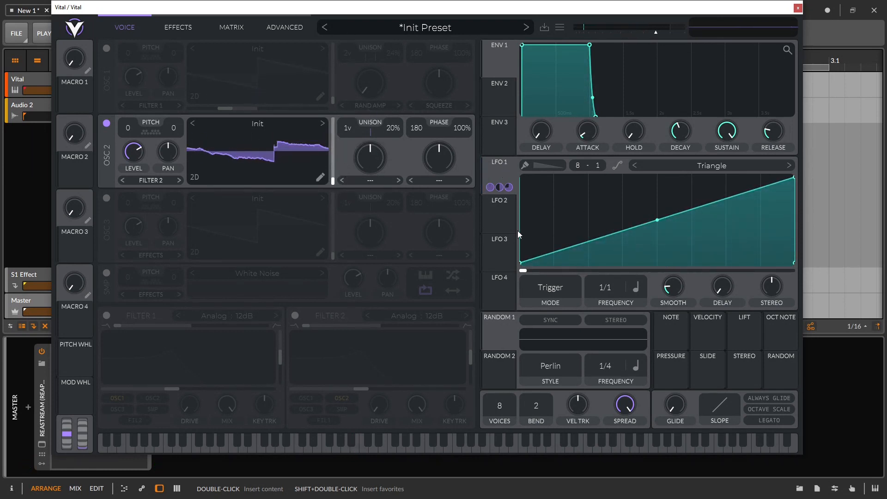
{"action": "left_click_drag", "start_coordinate": [507, 159], "coordinate": [346, 178]}
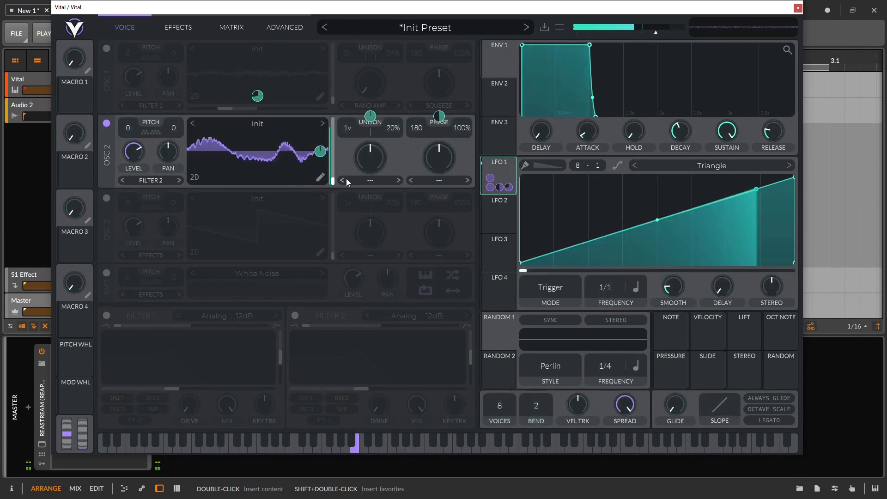
{"action": "left_click_drag", "start_coordinate": [346, 178], "coordinate": [359, 153]}
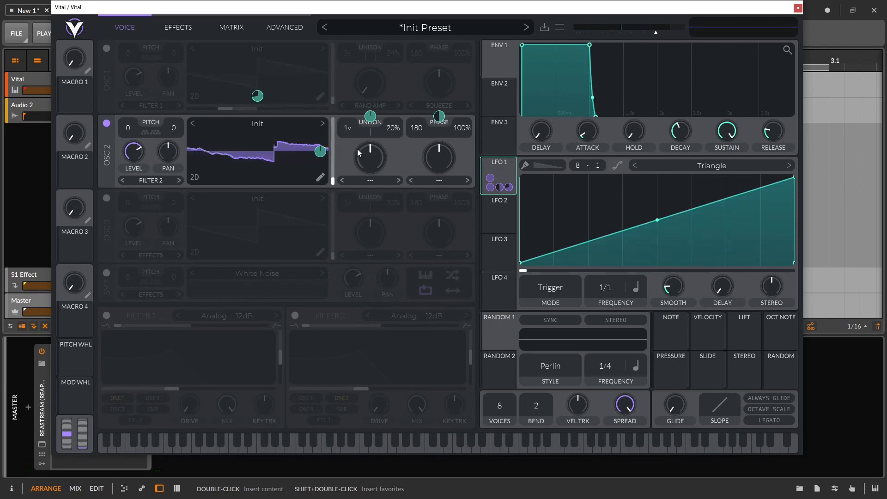
Initialize the preset and bring up the Save to Wavetables dialog for oscillator 1, leaving it without saving
{"action": "left_click_drag", "start_coordinate": [303, 127], "coordinate": [562, 39]}
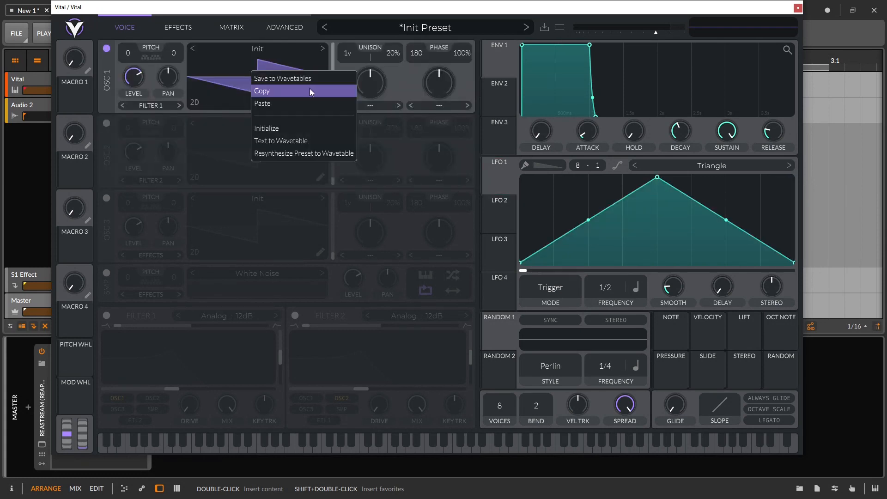
{"action": "left_click", "coordinate": [287, 82]}
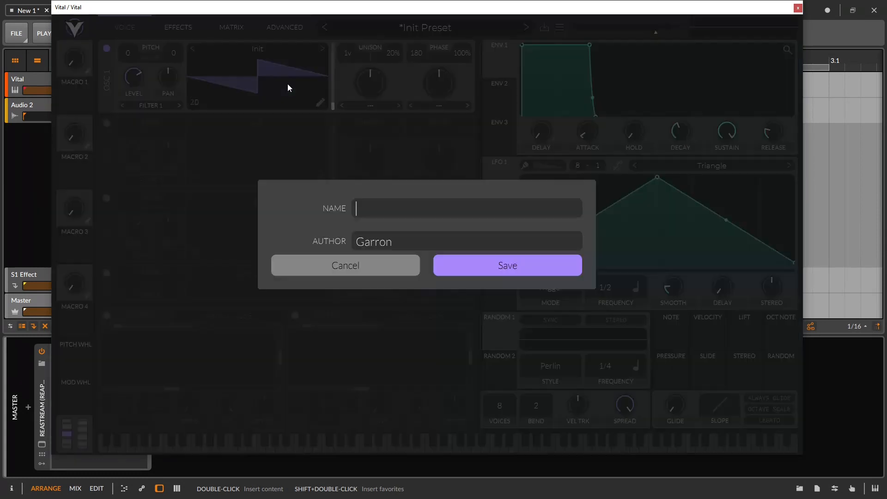
{"action": "left_click", "coordinate": [337, 266]}
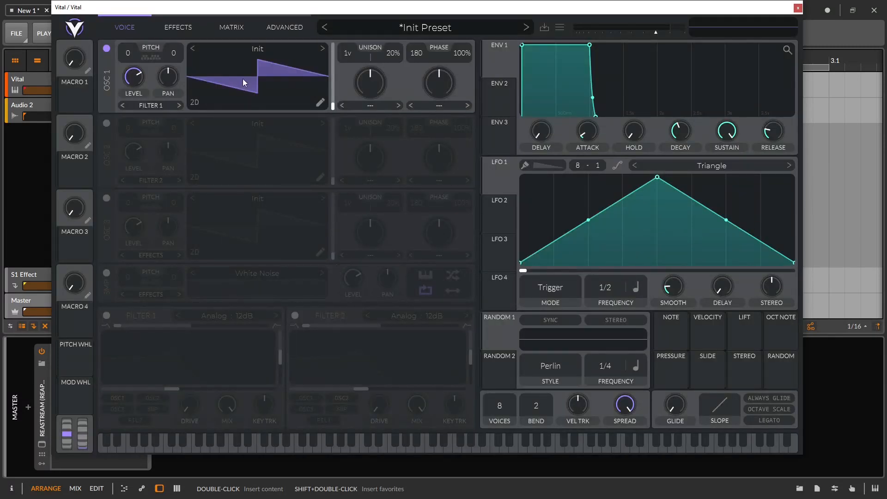
{"action": "right_click", "coordinate": [258, 67]}
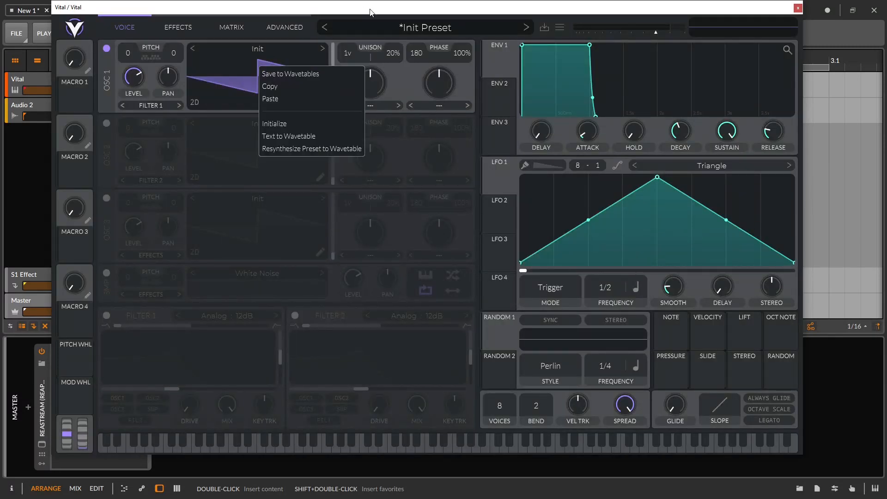
{"action": "left_click", "coordinate": [297, 73]}
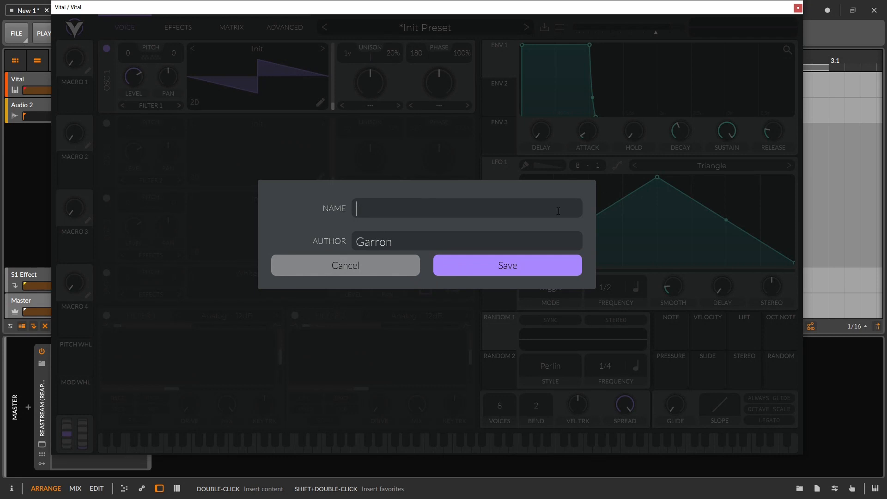
{"action": "left_click", "coordinate": [366, 261]}
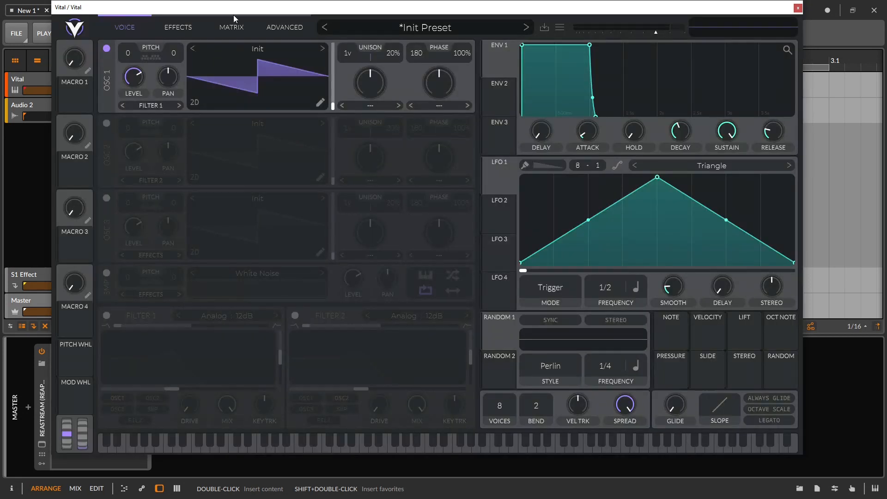
Step oscillator 1's wavetable forward to Pulse Width and back to Pink Noise
{"action": "left_click", "coordinate": [280, 48]}
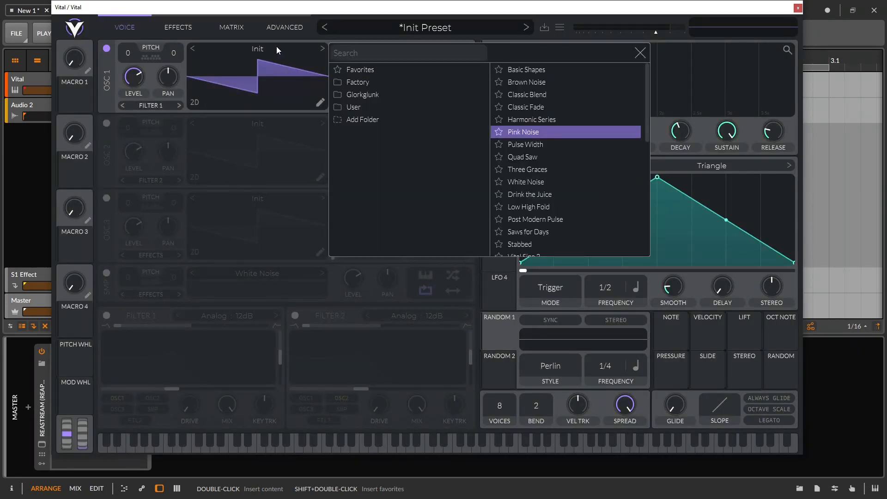
{"action": "left_click", "coordinate": [277, 46]}
{"action": "left_click", "coordinate": [322, 49]}
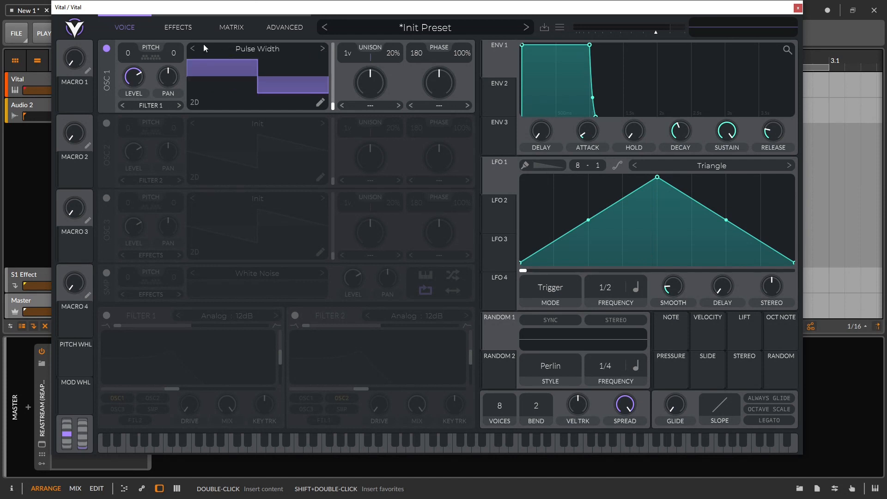
{"action": "left_click", "coordinate": [193, 49]}
Load the Fuzzy Monster wavetable from the User folder into oscillator 1 and try out its wavetable position
{"action": "left_click", "coordinate": [277, 48]}
{"action": "scroll", "coordinate": [573, 164], "scroll_direction": "down", "scroll_amount": 9}
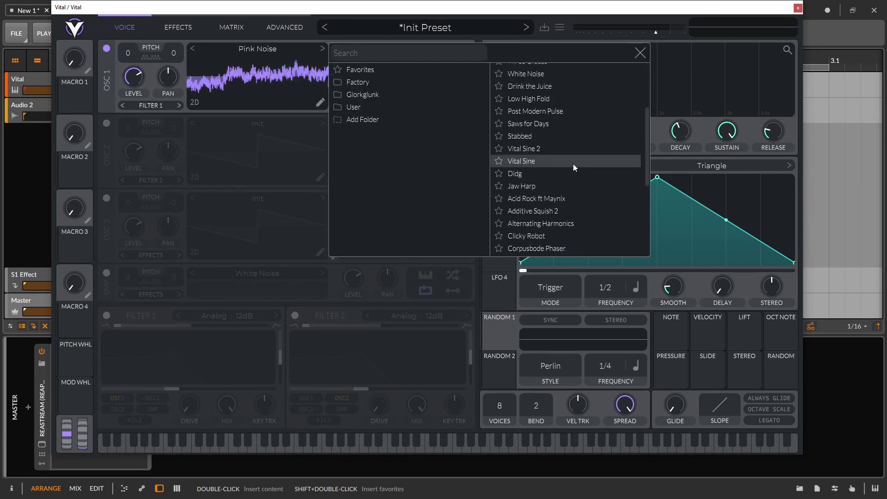
{"action": "left_click", "coordinate": [356, 107]}
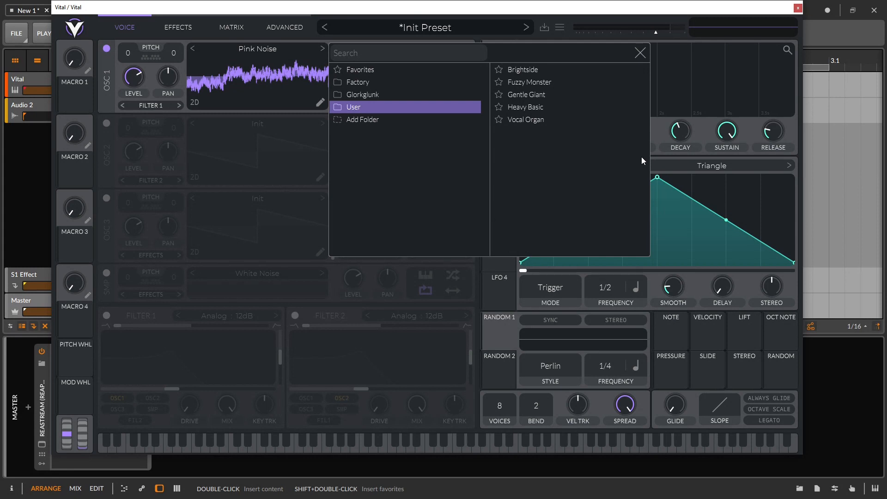
{"action": "left_click", "coordinate": [549, 82]}
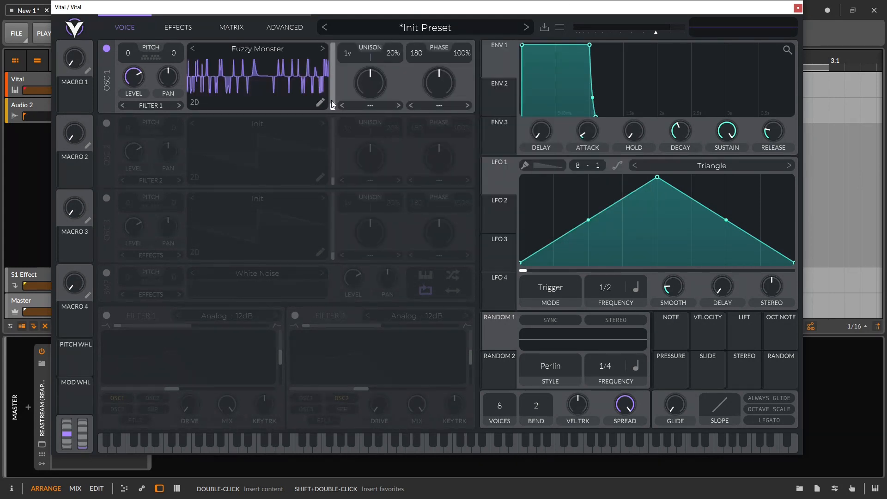
{"action": "mouse_move", "coordinate": [333, 106]}
{"action": "left_mouse_down"}
{"action": "mouse_move", "coordinate": [327, 47]}
{"action": "mouse_move", "coordinate": [332, 111]}
{"action": "mouse_move", "coordinate": [324, 85]}
{"action": "mouse_move", "coordinate": [331, 13]}
{"action": "mouse_move", "coordinate": [339, 79]}
{"action": "mouse_move", "coordinate": [329, 97]}
{"action": "left_mouse_up"}
Look over the User folder in oscillator 1's wavetable browser and close the browser
{"action": "left_click", "coordinate": [282, 49]}
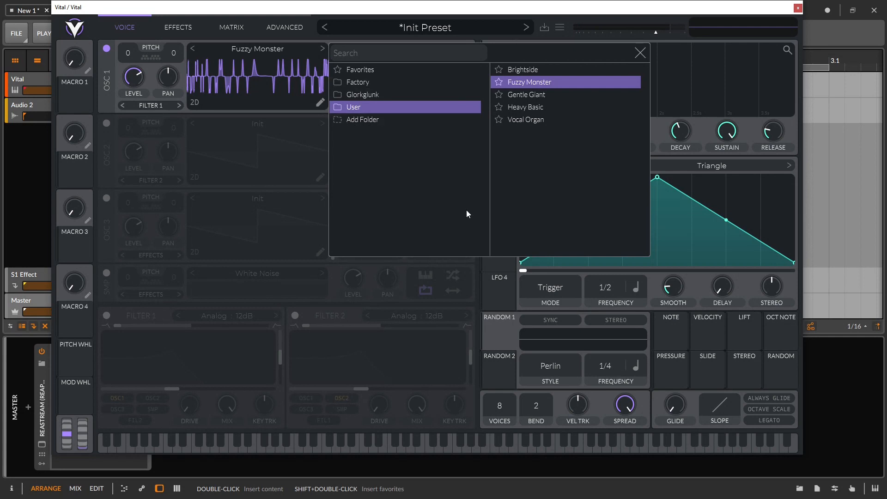
{"action": "left_click", "coordinate": [640, 53]}
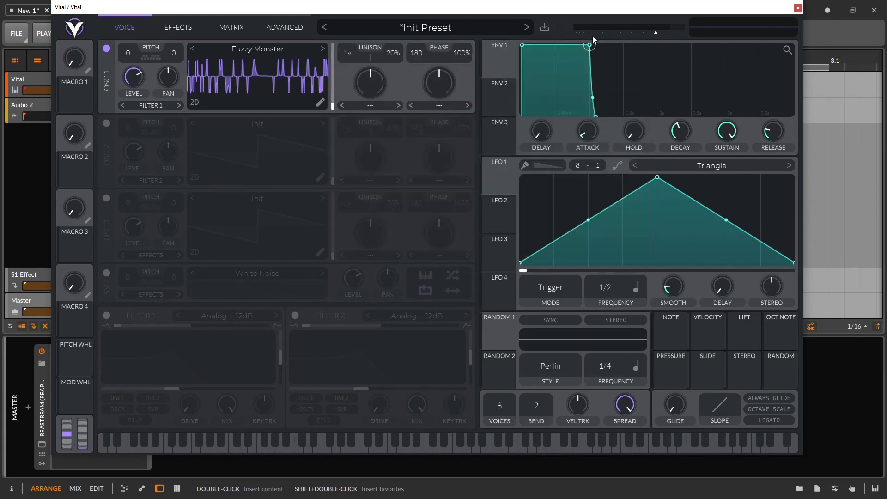
{"action": "left_click", "coordinate": [250, 50]}
{"action": "left_click", "coordinate": [255, 83]}
{"action": "left_click", "coordinate": [259, 48]}
On an initialized preset, generate oscillator 1's wavetable from a short phrase with Text to Wavetable and try out its wavetable position
{"action": "left_click", "coordinate": [236, 71]}
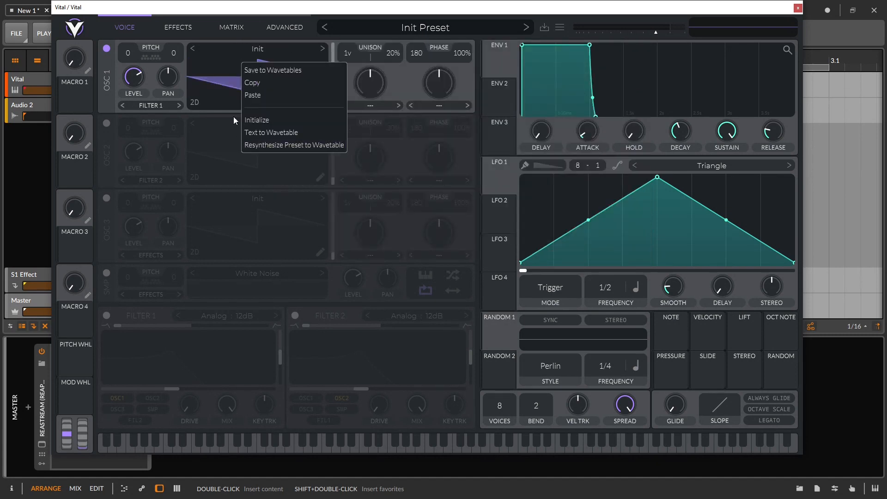
{"action": "left_click", "coordinate": [298, 133]}
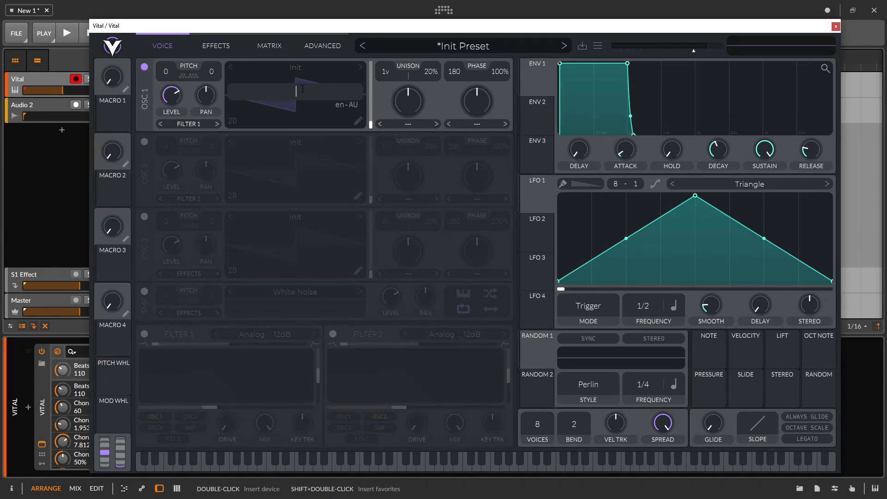
{"action": "type", "text": "ash Like"}
{"action": "key", "text": "Return"}
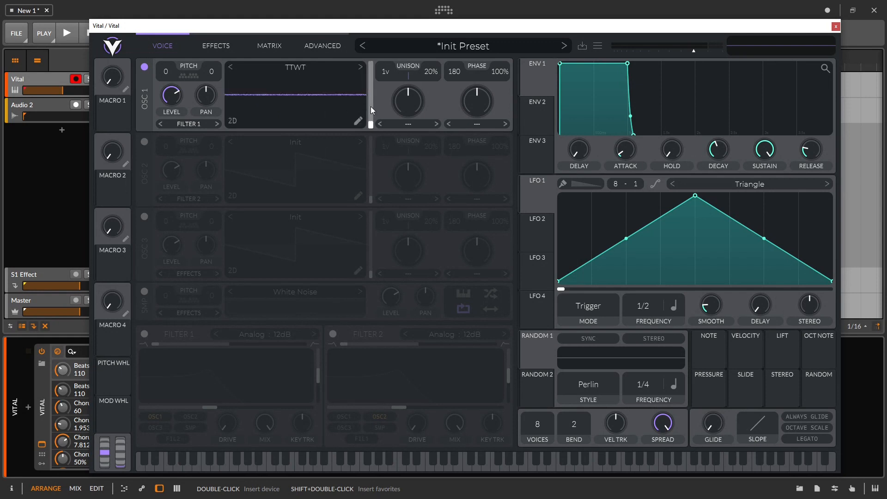
{"action": "mouse_move", "coordinate": [371, 124]}
{"action": "left_mouse_down"}
{"action": "mouse_move", "coordinate": [370, 65]}
{"action": "mouse_move", "coordinate": [381, 137]}
{"action": "mouse_move", "coordinate": [370, 56]}
{"action": "mouse_move", "coordinate": [376, 128]}
{"action": "mouse_move", "coordinate": [372, 102]}
{"action": "mouse_move", "coordinate": [371, 133]}
{"action": "mouse_move", "coordinate": [368, 104]}
{"action": "mouse_move", "coordinate": [355, 144]}
{"action": "left_mouse_up"}
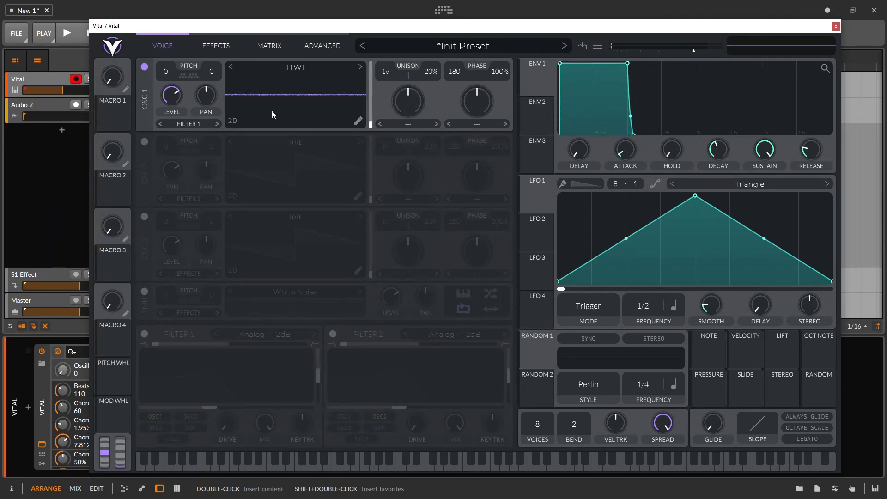
Generate a new oscillator 1 wavetable from the text "Subscribe" and sweep the wavetable position up to its maximum
{"action": "right_click", "coordinate": [284, 93]}
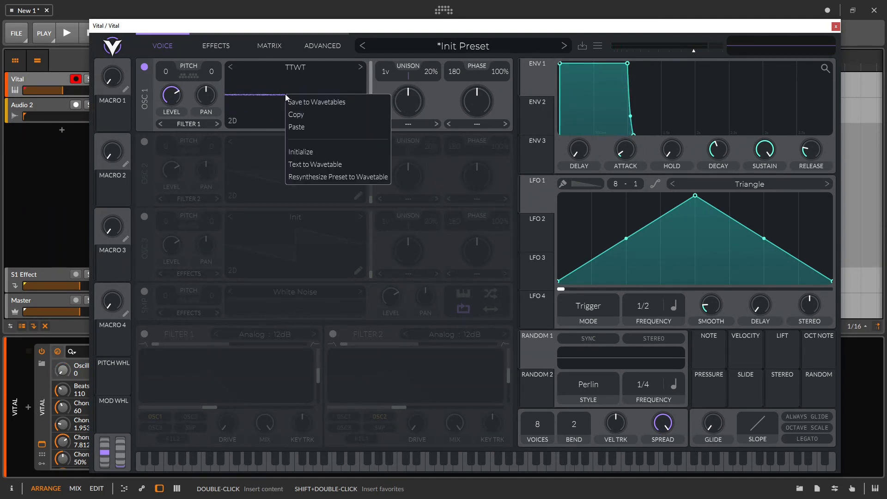
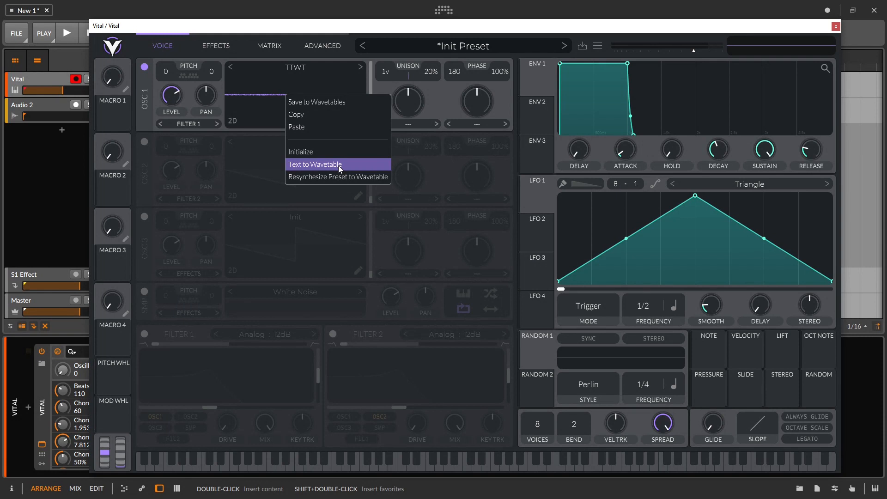
{"action": "left_click", "coordinate": [338, 164]}
{"action": "type", "text": "Subscribe"}
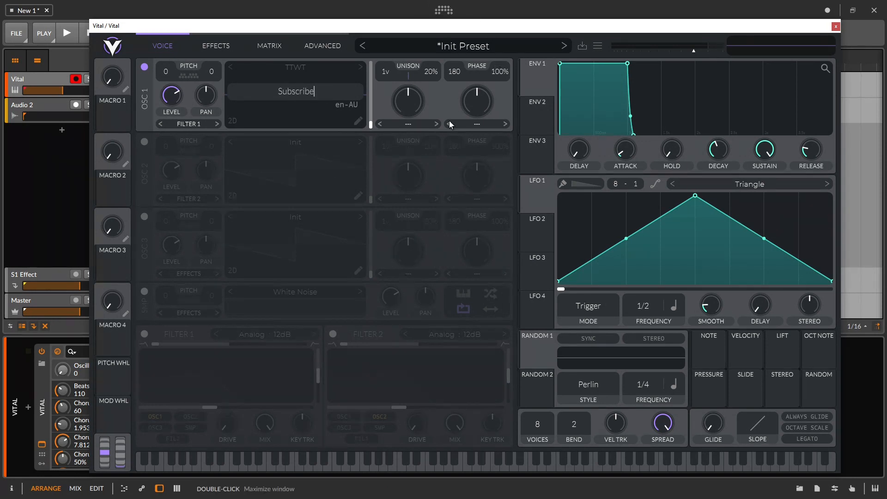
{"action": "key", "text": "Return"}
{"action": "left_click", "coordinate": [371, 126]}
{"action": "left_click_drag", "start_coordinate": [370, 124], "coordinate": [372, 64]}
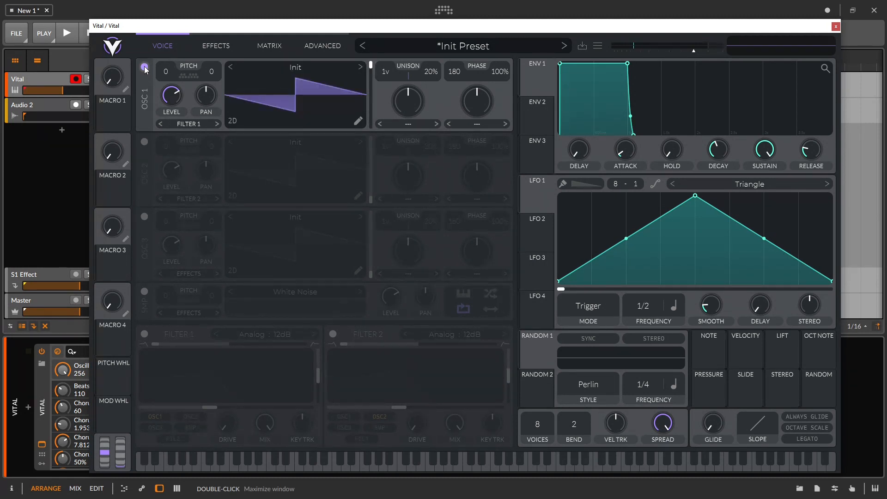
Switch off oscillator 1, enable the sampler and look over its output routing choices
{"action": "left_click", "coordinate": [144, 67]}
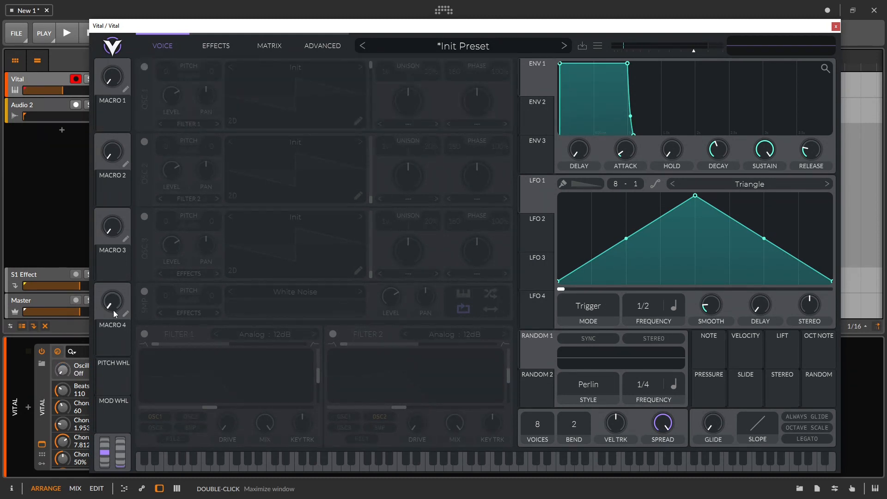
{"action": "left_click", "coordinate": [144, 291]}
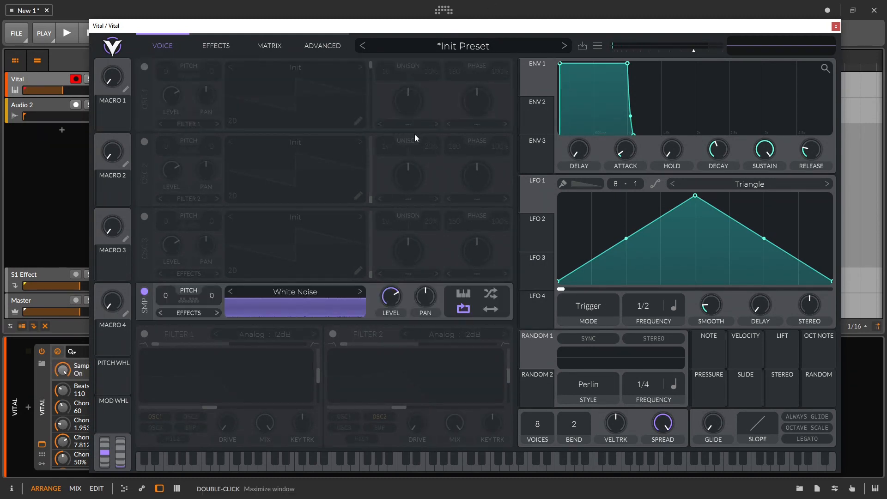
{"action": "left_click", "coordinate": [322, 298]}
{"action": "left_click", "coordinate": [247, 304]}
{"action": "left_click", "coordinate": [181, 315]}
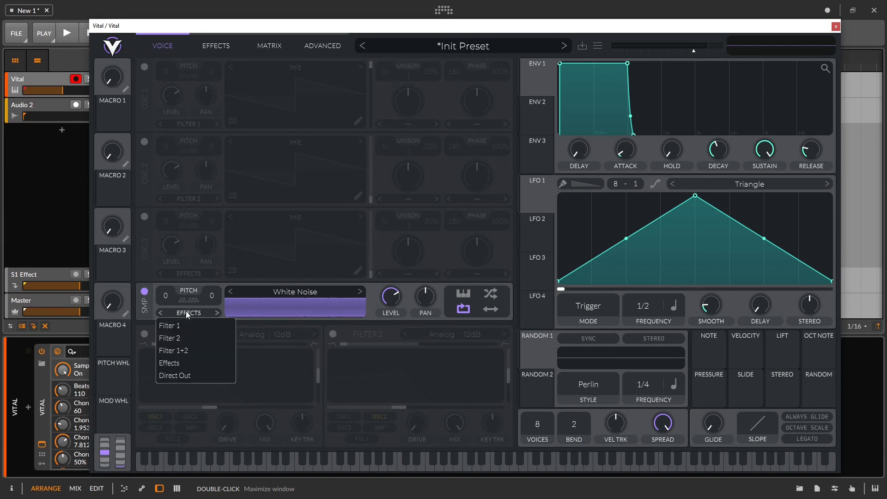
{"action": "left_click", "coordinate": [294, 303]}
Step the sampler forward from White Noise to the Jack Hammer sample
{"action": "left_click", "coordinate": [359, 292]}
{"action": "left_click", "coordinate": [359, 293]}
{"action": "left_click", "coordinate": [358, 293]}
{"action": "left_click", "coordinate": [358, 293]}
{"action": "left_click", "coordinate": [359, 294]}
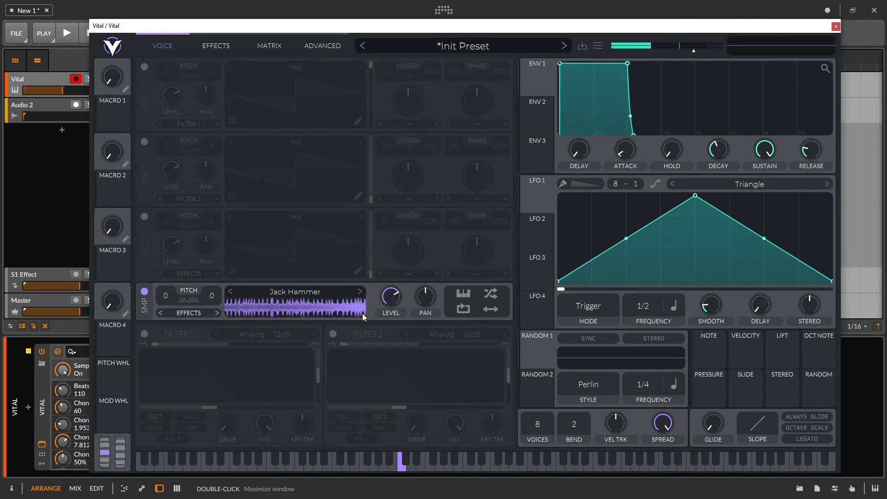
Turn on the sampler's looping and key tracking, and try out its bounce and random options
{"action": "left_click", "coordinate": [462, 310]}
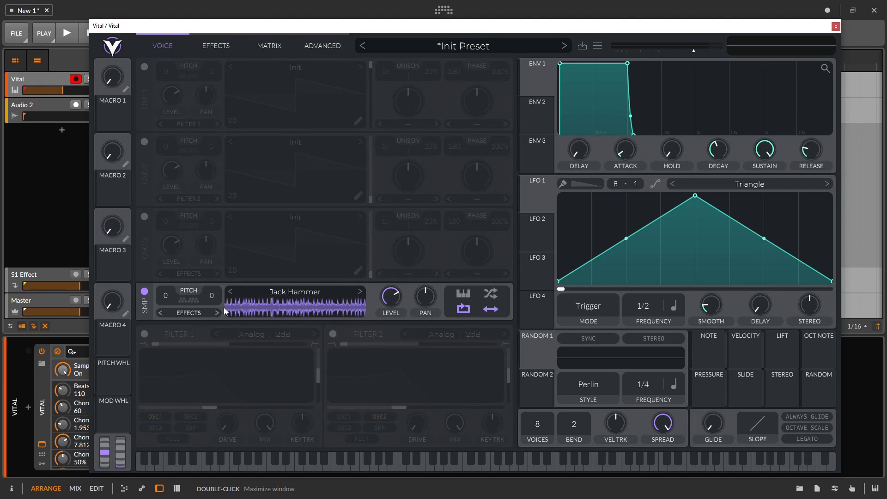
{"action": "left_click", "coordinate": [499, 309]}
{"action": "left_click", "coordinate": [499, 293]}
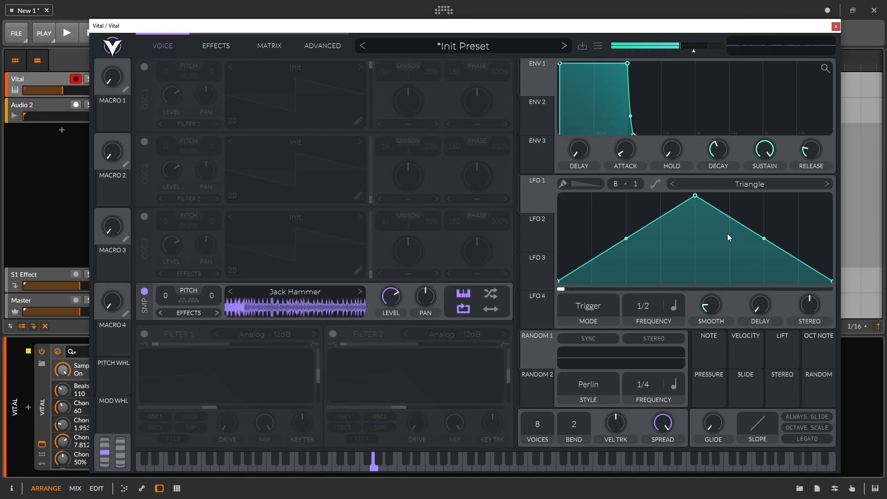
Load BP Top Loop 4 from the DAW's sample browser into the sampler and assign LFO 1 to the sample transpose
{"action": "left_click", "coordinate": [799, 488]}
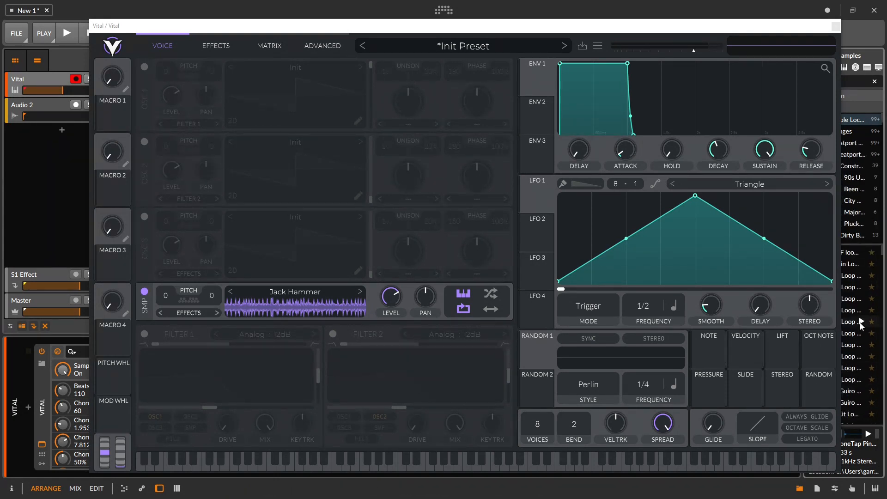
{"action": "left_click_drag", "start_coordinate": [855, 320], "coordinate": [319, 300]}
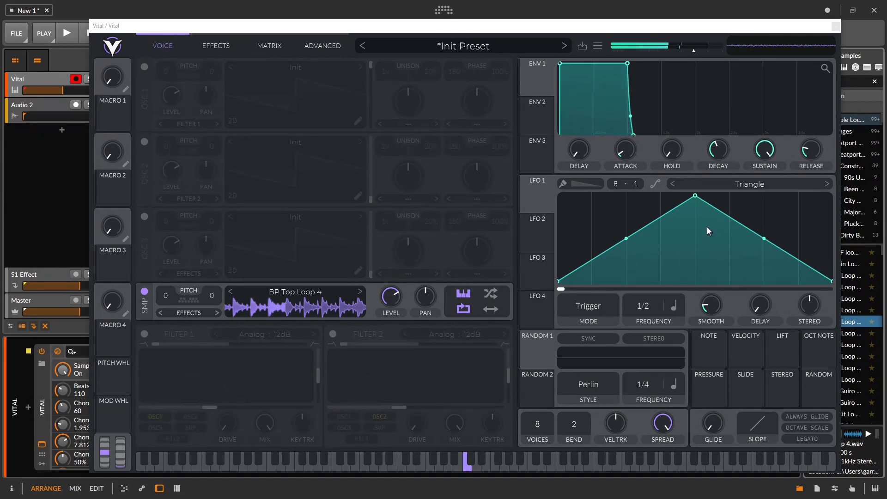
{"action": "left_click_drag", "start_coordinate": [537, 197], "coordinate": [116, 359]}
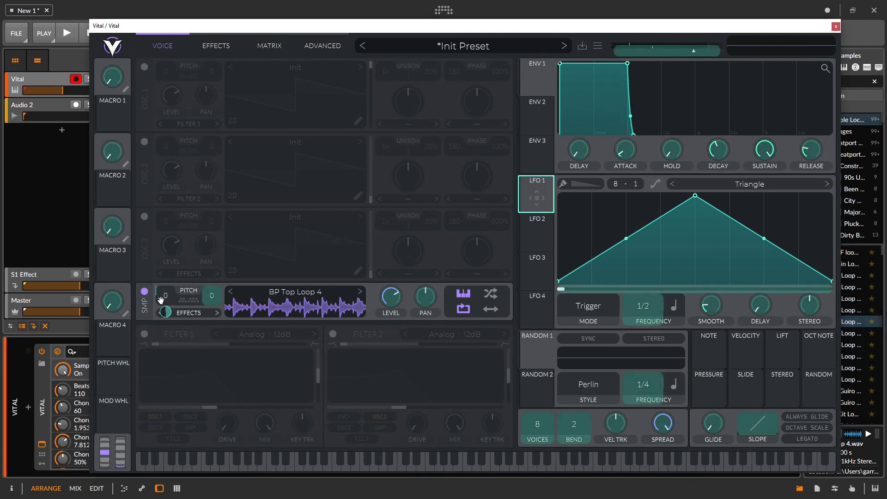
{"action": "left_click_drag", "start_coordinate": [161, 300], "coordinate": [163, 299]}
Flatten LFO 1's triangle, add a point and reshape it into a custom curve with a steep initial drop
{"action": "left_click_drag", "start_coordinate": [559, 282], "coordinate": [536, 225]}
{"action": "left_click_drag", "start_coordinate": [695, 196], "coordinate": [687, 245]}
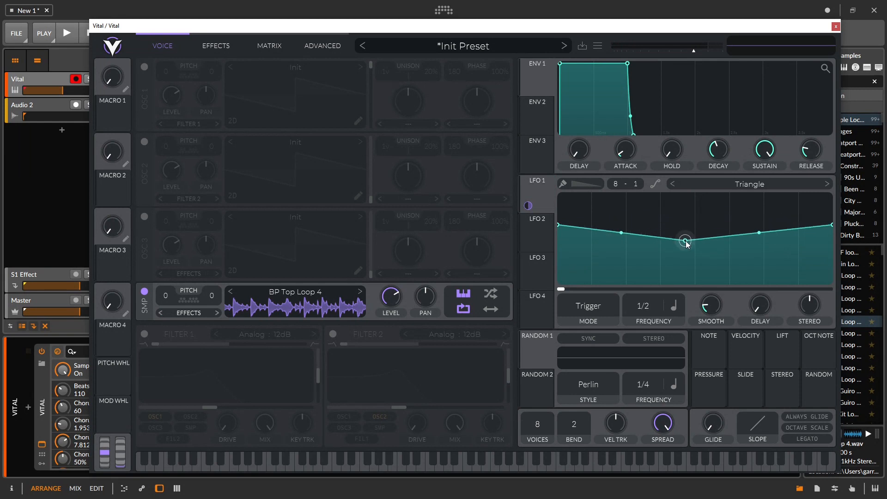
{"action": "left_click_drag", "start_coordinate": [559, 225], "coordinate": [559, 241]}
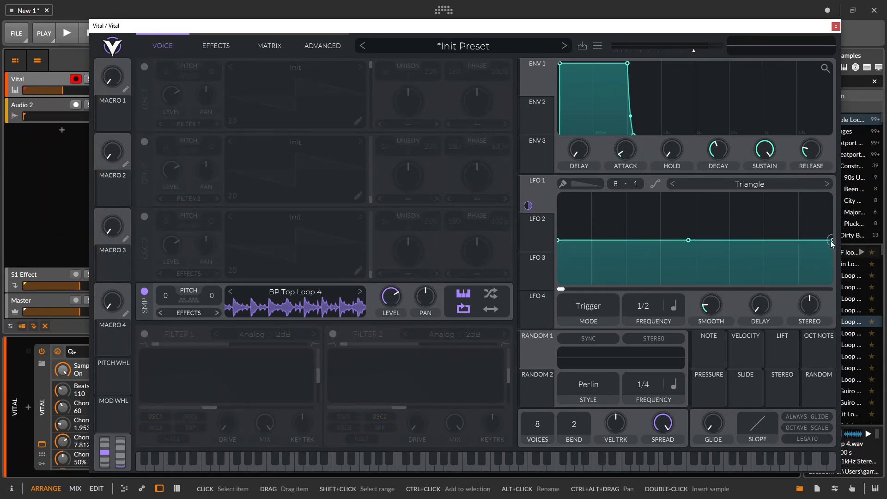
{"action": "double_click", "coordinate": [778, 239]}
{"action": "left_click_drag", "start_coordinate": [795, 242], "coordinate": [832, 281]}
{"action": "left_click_drag", "start_coordinate": [778, 239], "coordinate": [767, 265]}
{"action": "left_click_drag", "start_coordinate": [679, 240], "coordinate": [609, 268]}
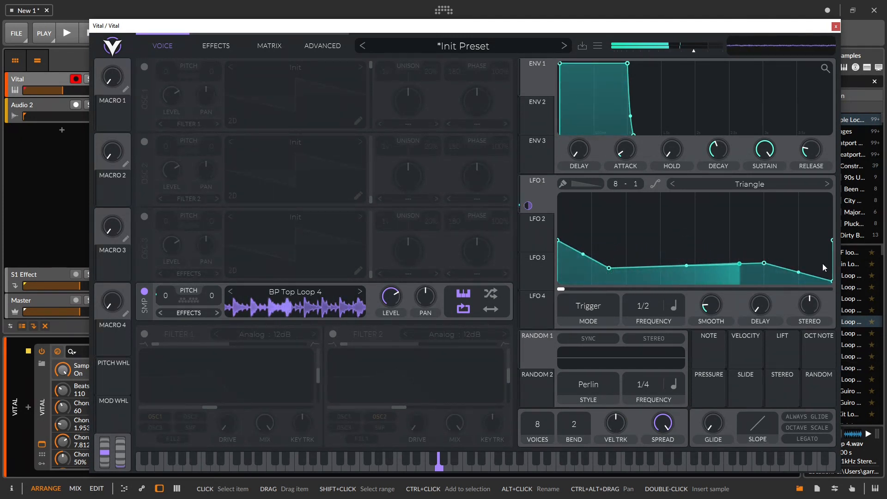
{"action": "left_click_drag", "start_coordinate": [739, 264], "coordinate": [694, 271]}
{"action": "left_click_drag", "start_coordinate": [601, 260], "coordinate": [598, 309]}
Audition the Triangle, Growing Oscillations, Saw Up and Pulse Series shapes on LFO 1
{"action": "left_click", "coordinate": [789, 186]}
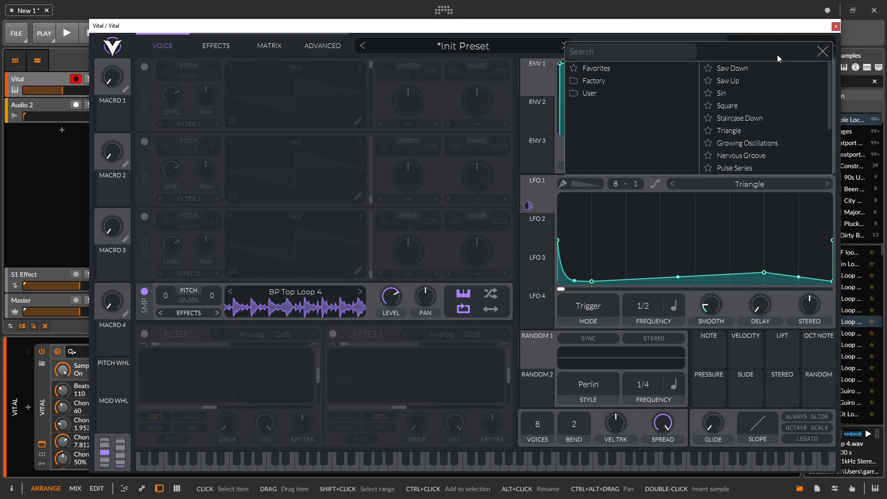
{"action": "left_click", "coordinate": [755, 127]}
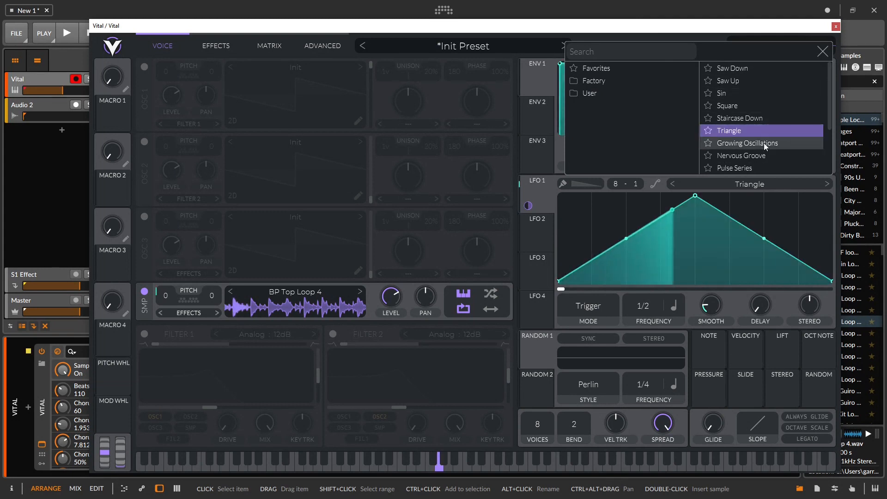
{"action": "left_click", "coordinate": [763, 145]}
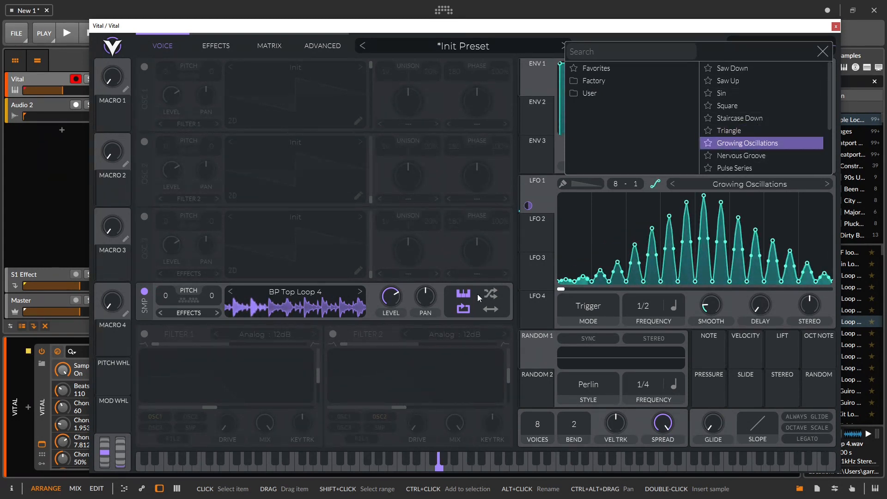
{"action": "left_click", "coordinate": [742, 80]}
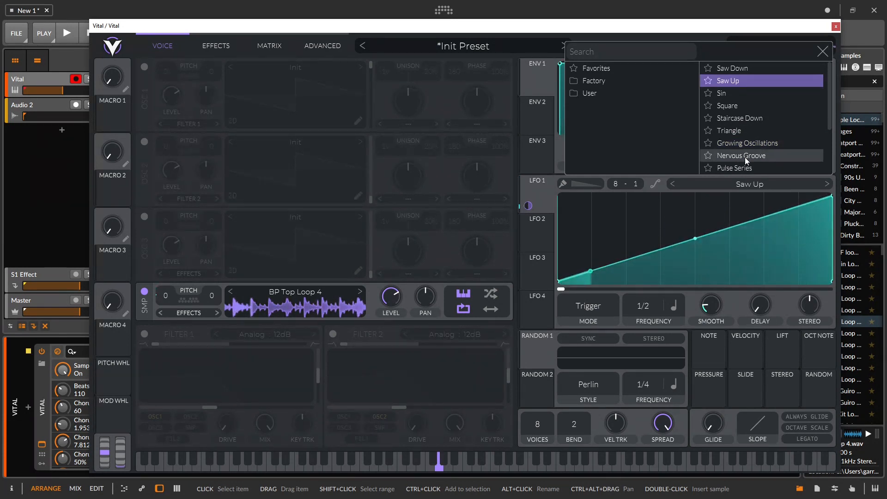
{"action": "left_click", "coordinate": [751, 172]}
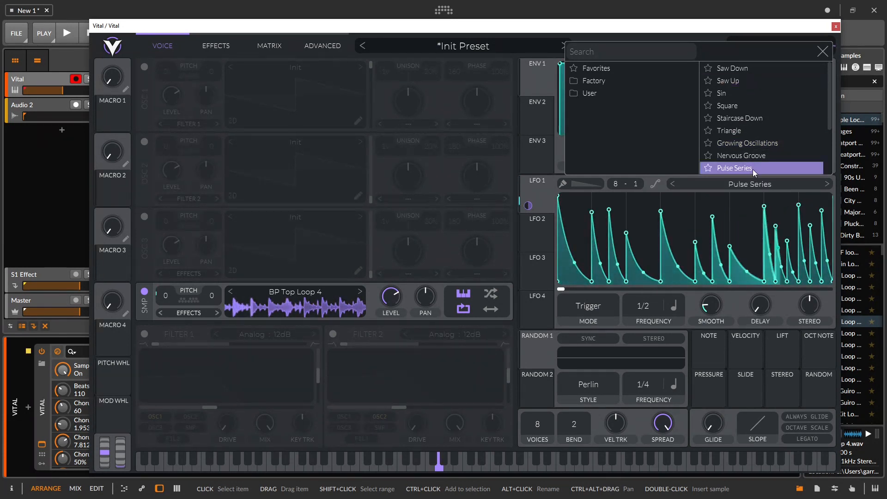
Audition the Side Chain 2, Split Gate and Trance Gate shapes on LFO 1
{"action": "scroll", "coordinate": [754, 152], "scroll_direction": "down", "scroll_amount": 3}
{"action": "left_click", "coordinate": [753, 145]}
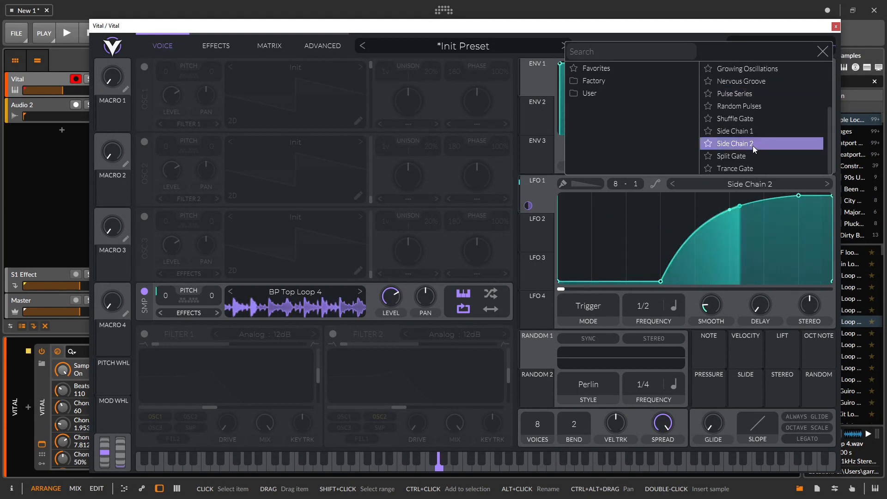
{"action": "left_click", "coordinate": [748, 156]}
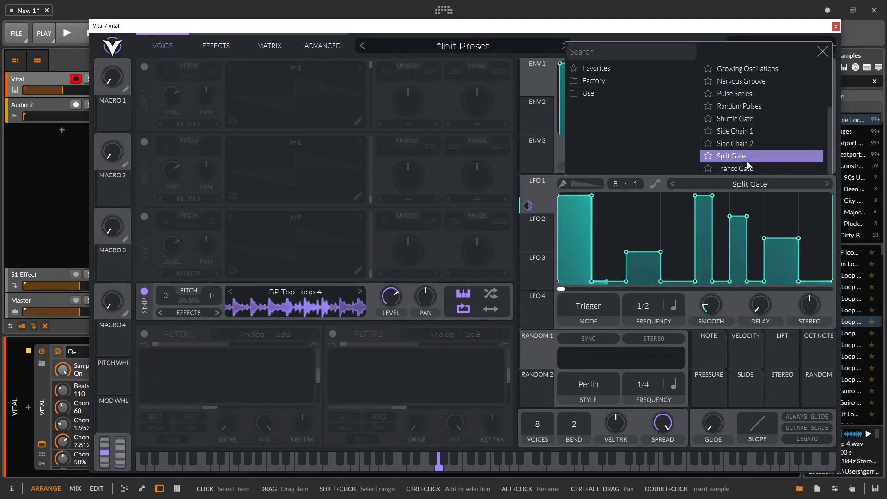
{"action": "left_click", "coordinate": [749, 168]}
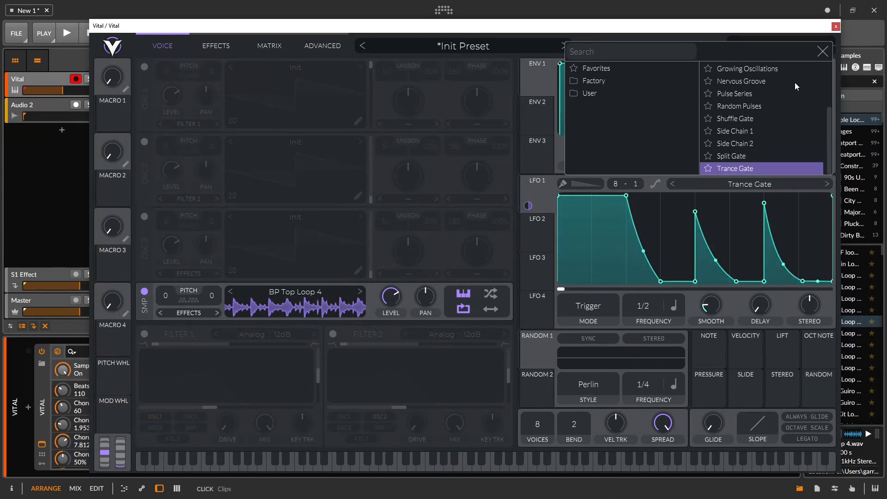
Try the Triangle shape on LFO 1 again and switch it to Sin
{"action": "scroll", "coordinate": [795, 83], "scroll_direction": "up", "scroll_amount": 3}
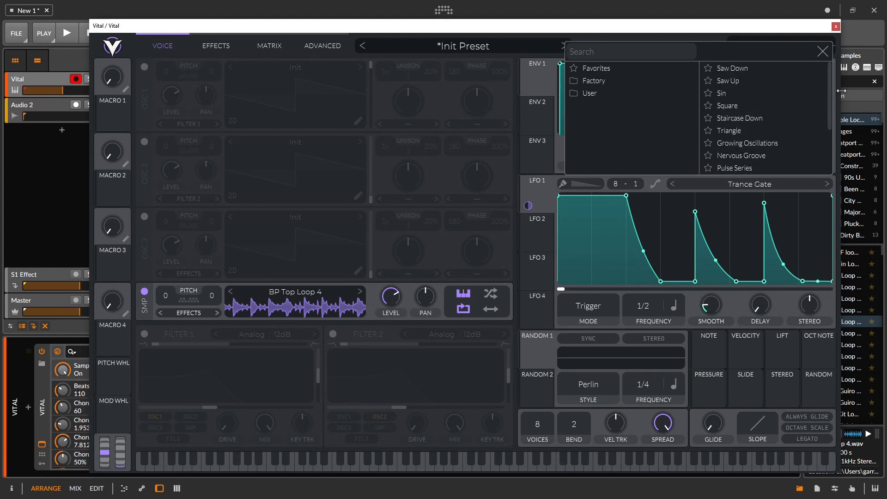
{"action": "left_click", "coordinate": [758, 129]}
{"action": "left_click", "coordinate": [750, 92]}
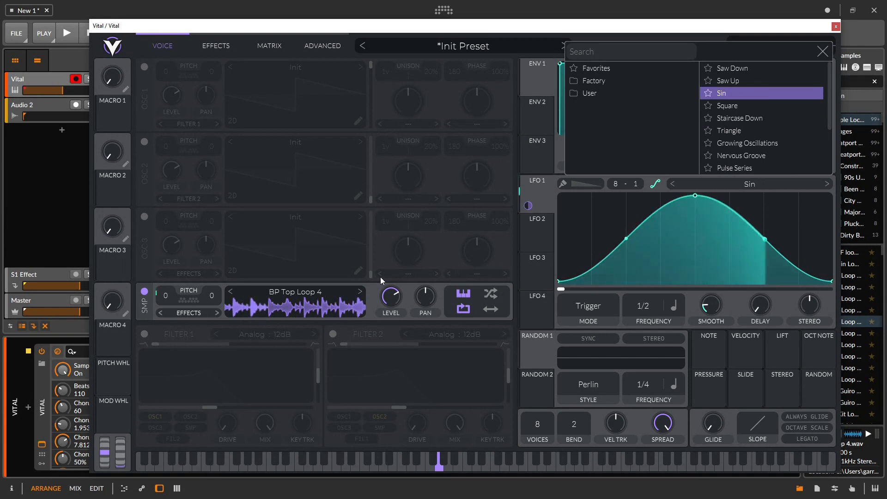
Close the LFO shape browser and replace the sampler's sample with BP Top Loop 9 from the DAW's sample browser
{"action": "left_click", "coordinate": [161, 298]}
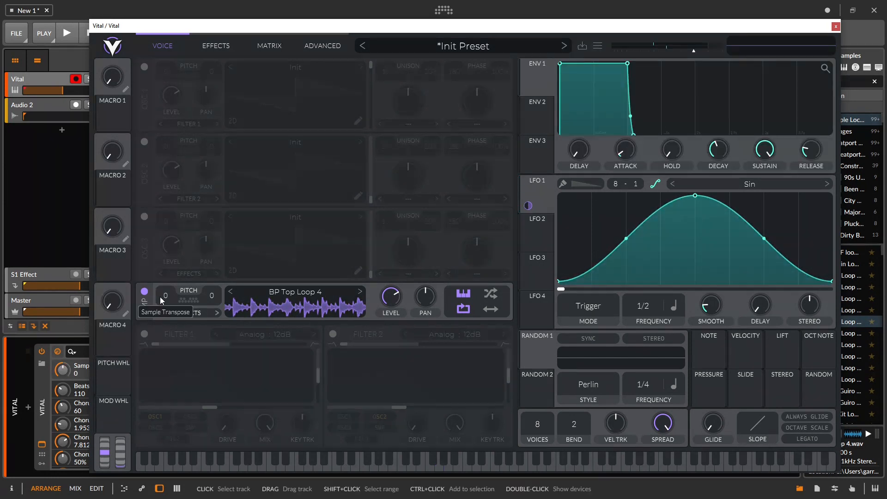
{"action": "left_click", "coordinate": [330, 298]}
{"action": "left_click", "coordinate": [429, 336]}
{"action": "left_click", "coordinate": [426, 326]}
{"action": "left_click", "coordinate": [300, 356]}
{"action": "left_click_drag", "start_coordinate": [852, 380], "coordinate": [272, 309]}
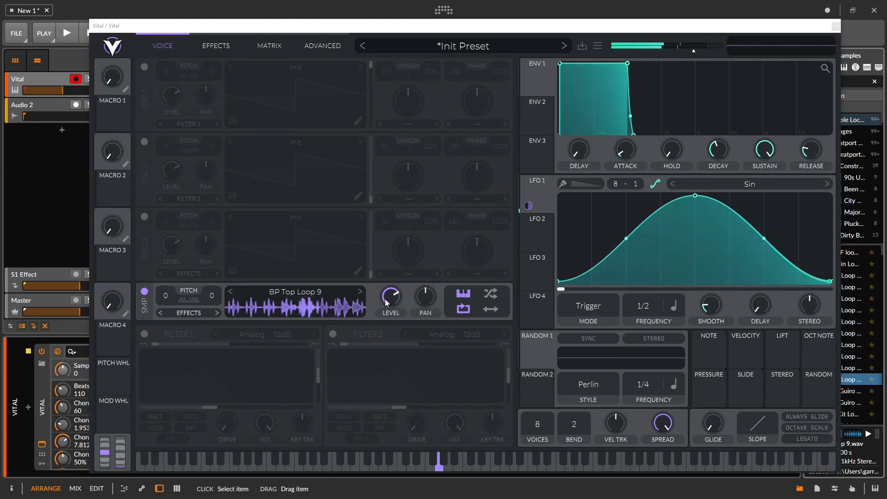
Initialize the preset, enable Filter 1 and view its list of filter models
{"action": "left_click", "coordinate": [597, 46]}
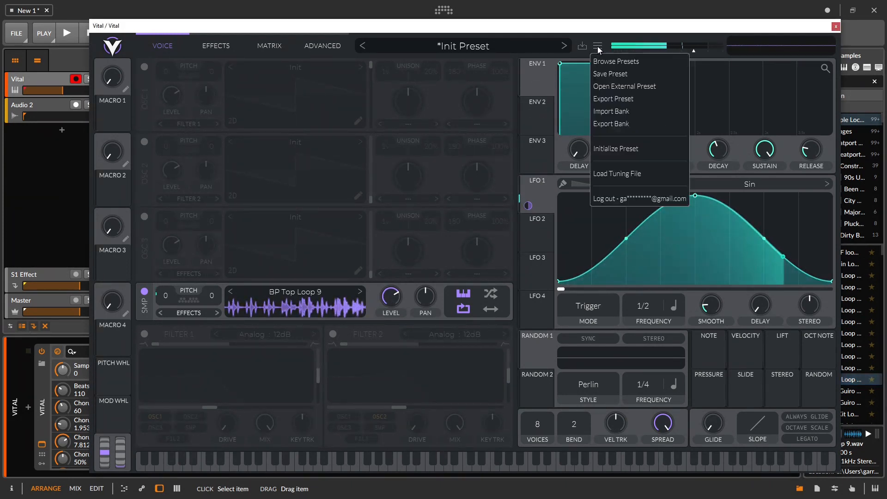
{"action": "left_click", "coordinate": [612, 146]}
{"action": "left_click", "coordinate": [144, 334]}
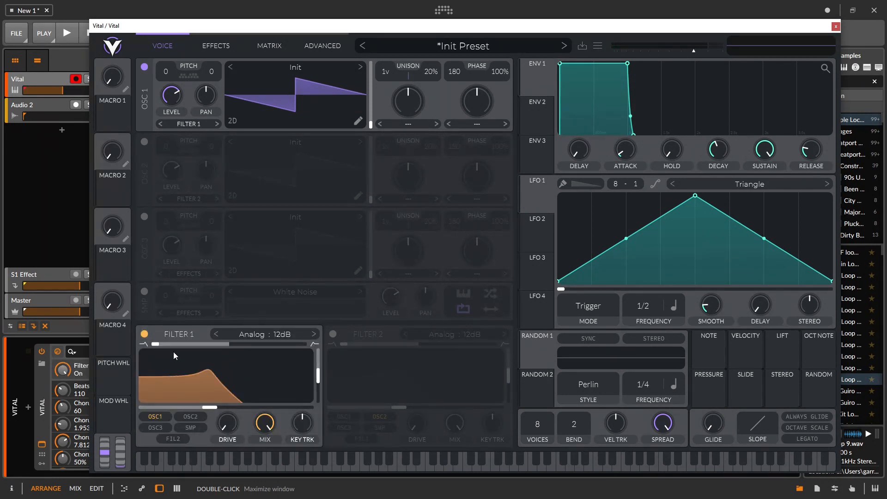
{"action": "left_click", "coordinate": [266, 338]}
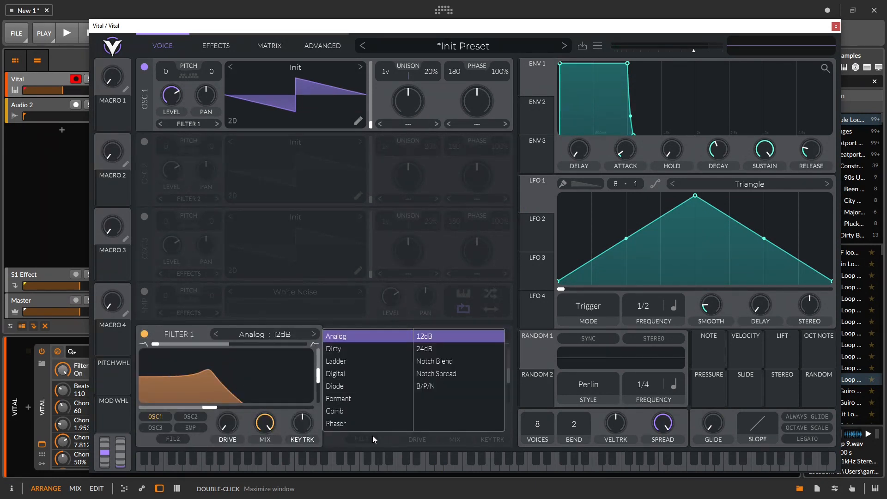
{"action": "left_click", "coordinate": [272, 345]}
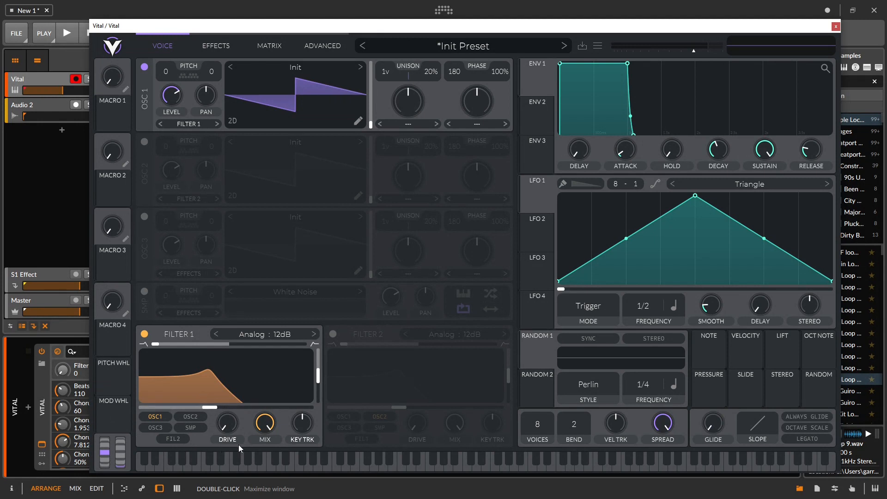
Audition Filter 1's Analog 12dB model by sweeping the cutoff and resonance, with the drive raised to 20 dB
{"action": "left_click_drag", "start_coordinate": [156, 348], "coordinate": [138, 353]}
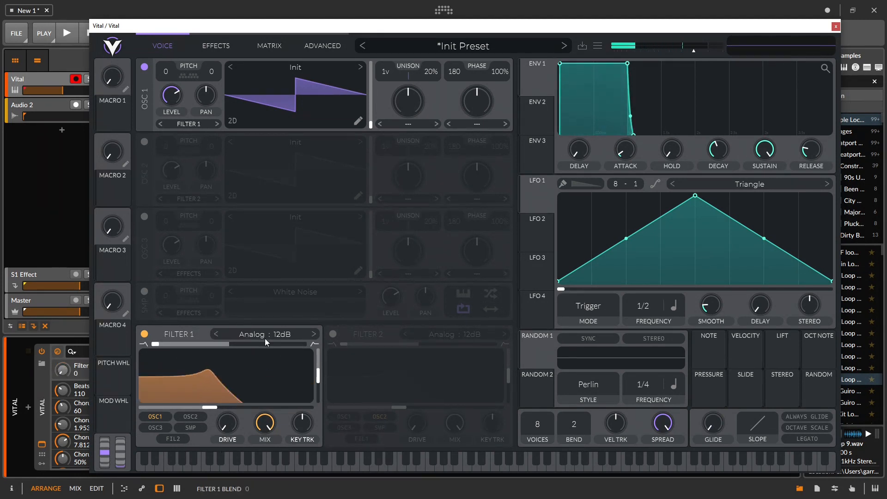
{"action": "left_click_drag", "start_coordinate": [196, 352], "coordinate": [48, 356]}
{"action": "left_click_drag", "start_coordinate": [226, 401], "coordinate": [169, 426]}
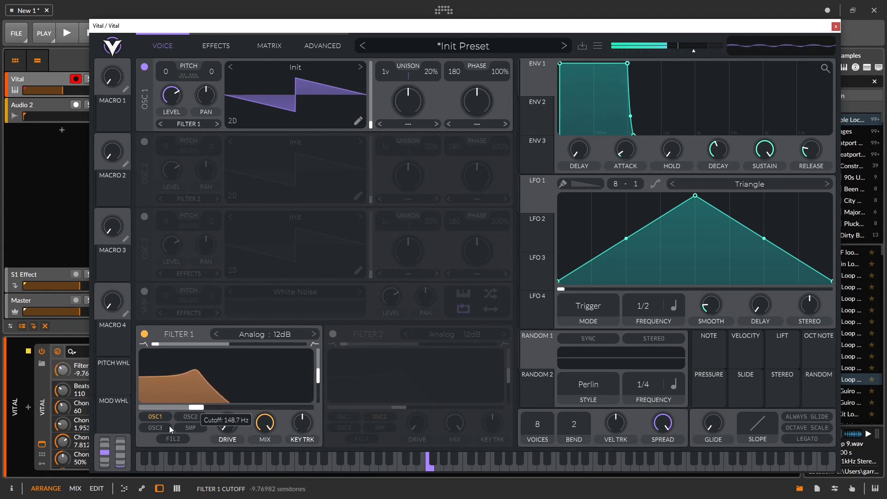
{"action": "left_click_drag", "start_coordinate": [320, 381], "coordinate": [322, 348]}
{"action": "left_click_drag", "start_coordinate": [202, 407], "coordinate": [238, 367]}
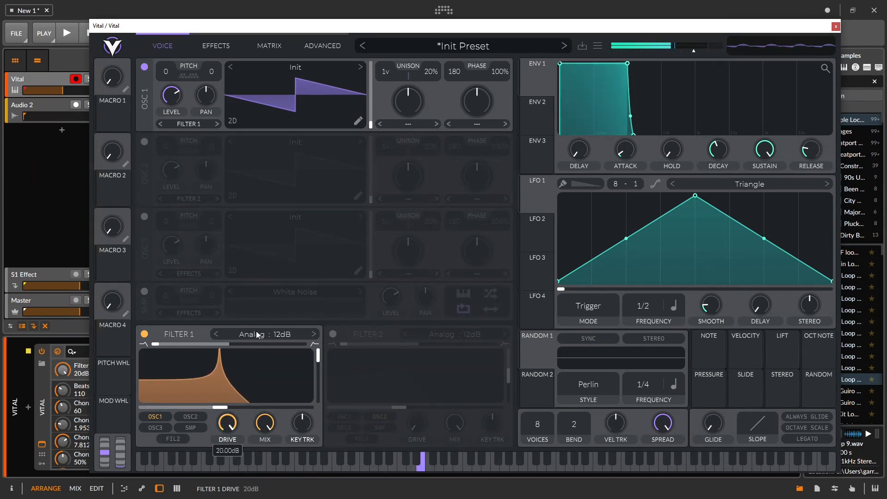
{"action": "left_click_drag", "start_coordinate": [225, 408], "coordinate": [240, 395]}
{"action": "left_click_drag", "start_coordinate": [317, 363], "coordinate": [322, 376]}
{"action": "left_click_drag", "start_coordinate": [221, 407], "coordinate": [276, 401]}
Switch Filter 1 to Analog Notch Blend and sweep its blend back to the lowest setting
{"action": "left_click", "coordinate": [278, 338]}
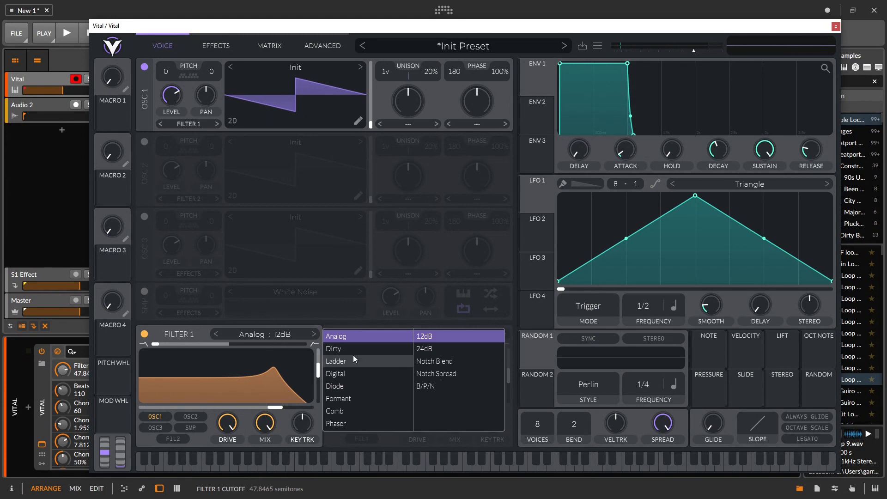
{"action": "left_click", "coordinate": [445, 362]}
{"action": "left_click_drag", "start_coordinate": [174, 341], "coordinate": [135, 372]}
Switch Filter 1 to Analog Notch Spread, centre the blend and sweep the cutoff down
{"action": "left_click", "coordinate": [266, 338]}
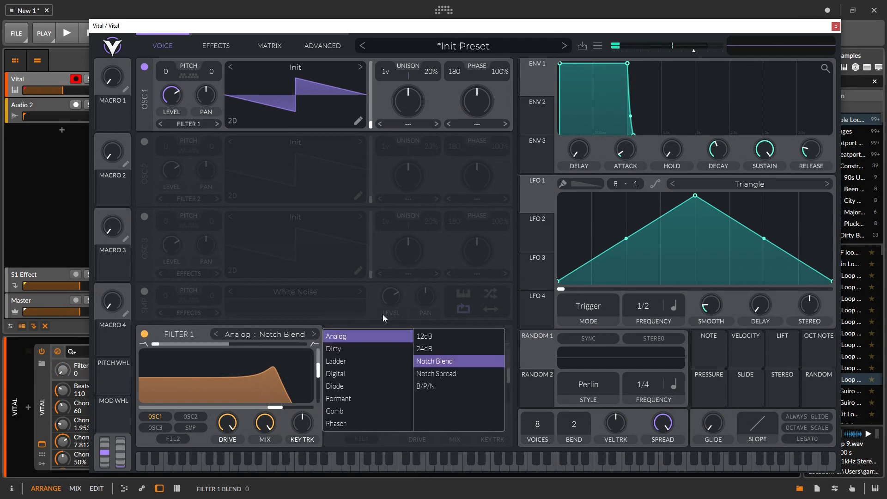
{"action": "left_click", "coordinate": [435, 374]}
{"action": "left_click", "coordinate": [158, 345]}
{"action": "left_click_drag", "start_coordinate": [162, 345], "coordinate": [182, 355]}
{"action": "left_click_drag", "start_coordinate": [276, 410], "coordinate": [185, 414]}
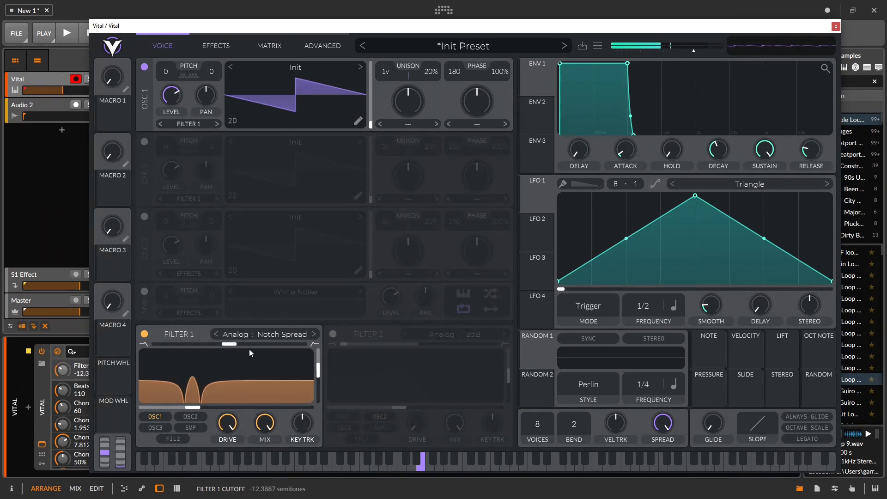
Set Filter 1 to Dirty 24dB, move the blend fully to low-pass and sweep the cutoff
{"action": "left_click", "coordinate": [254, 336]}
{"action": "left_click", "coordinate": [353, 347]}
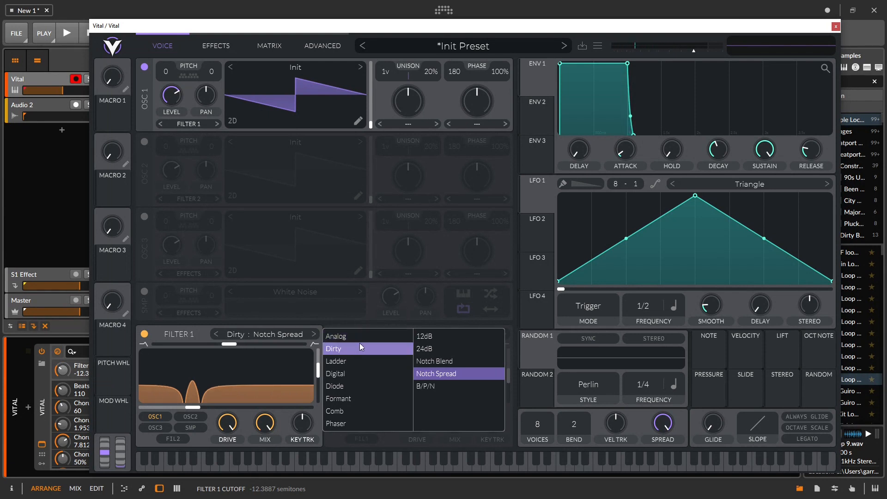
{"action": "left_click", "coordinate": [440, 349]}
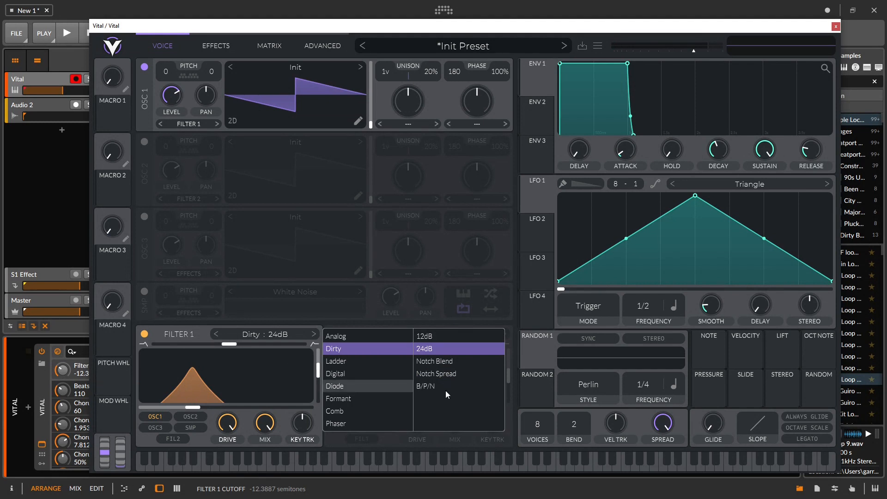
{"action": "left_click", "coordinate": [236, 342]}
{"action": "left_click_drag", "start_coordinate": [236, 342], "coordinate": [101, 341]}
{"action": "left_click_drag", "start_coordinate": [193, 411], "coordinate": [212, 391]}
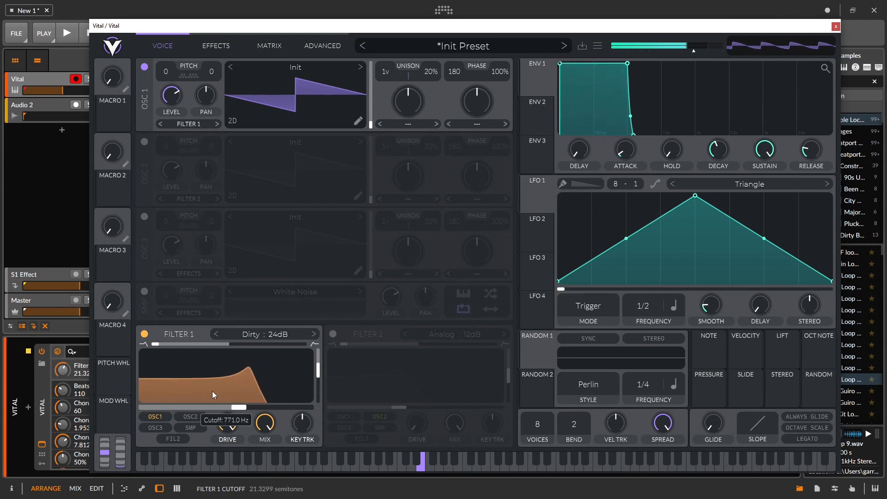
Sweep the Dirty filter's cutoff once more and change Filter 1 to the Ladder 24dB model
{"action": "left_click", "coordinate": [261, 336]}
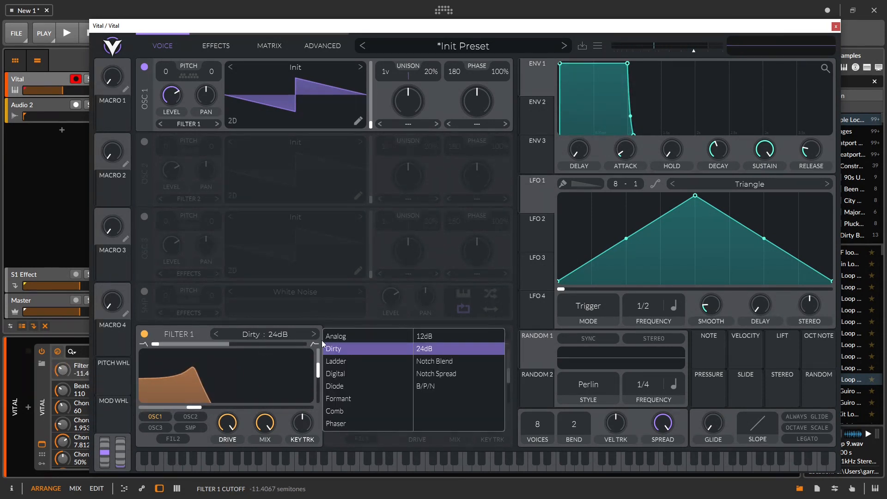
{"action": "left_click", "coordinate": [325, 337]}
{"action": "left_click_drag", "start_coordinate": [199, 400], "coordinate": [237, 420]}
{"action": "left_click", "coordinate": [255, 340]}
{"action": "left_click", "coordinate": [343, 360]}
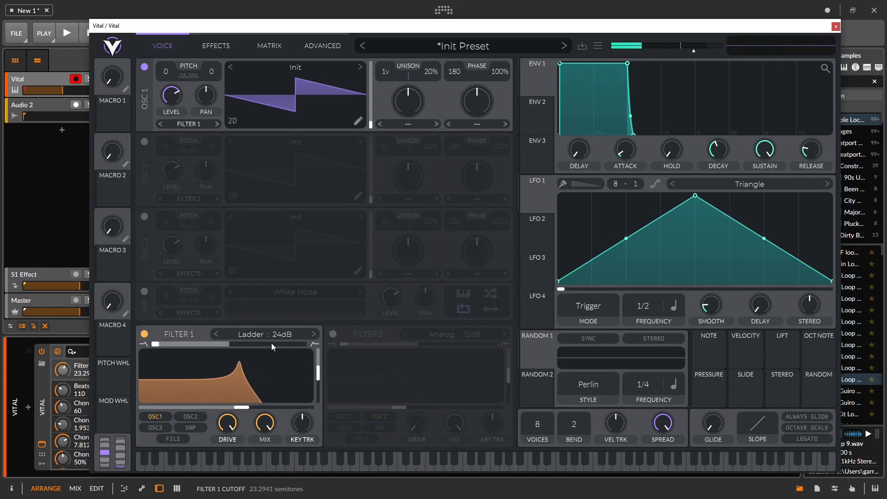
Set Filter 1 to Digital 24dB and sweep its cutoff
{"action": "left_click", "coordinate": [276, 334]}
{"action": "left_click", "coordinate": [344, 375]}
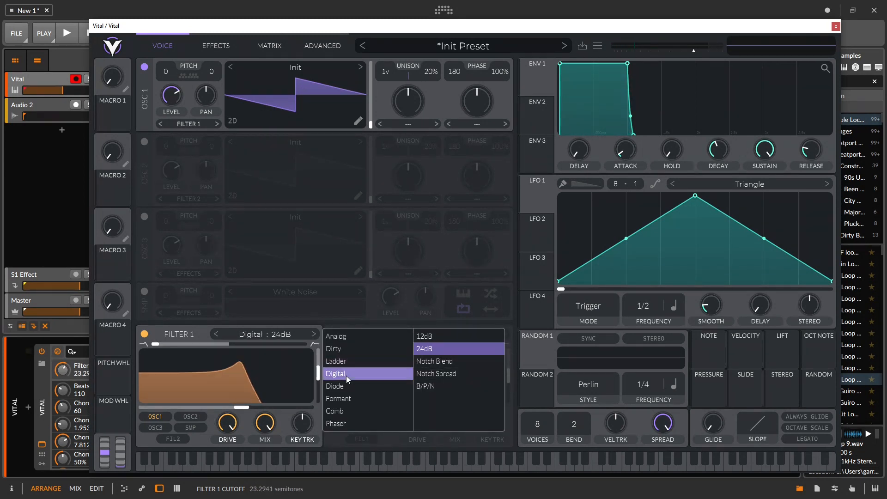
{"action": "mouse_move", "coordinate": [237, 408]}
{"action": "left_mouse_down"}
{"action": "mouse_move", "coordinate": [163, 413]}
{"action": "mouse_move", "coordinate": [262, 407]}
{"action": "mouse_move", "coordinate": [179, 426]}
{"action": "mouse_move", "coordinate": [236, 407]}
{"action": "left_mouse_up"}
Set Filter 1 to Diode Low Shelf, raise the resonance close to maximum and sweep the cutoff up and down
{"action": "left_click", "coordinate": [259, 333]}
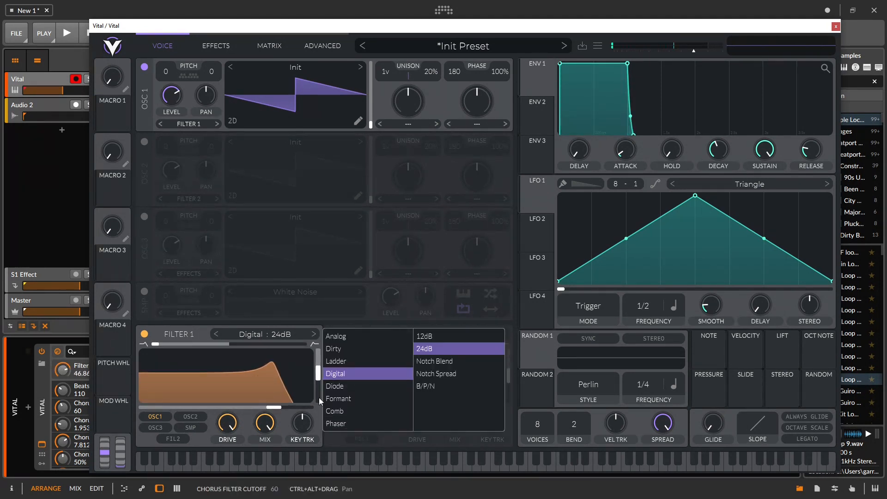
{"action": "left_click", "coordinate": [348, 390]}
{"action": "left_click_drag", "start_coordinate": [274, 407], "coordinate": [311, 406]}
{"action": "left_click_drag", "start_coordinate": [318, 372], "coordinate": [318, 352]}
{"action": "left_click_drag", "start_coordinate": [309, 407], "coordinate": [239, 407]}
Set Filter 1 to Formant AOIE, sweep the formant position and transpose, and reset the transpose to 0
{"action": "left_click", "coordinate": [277, 335]}
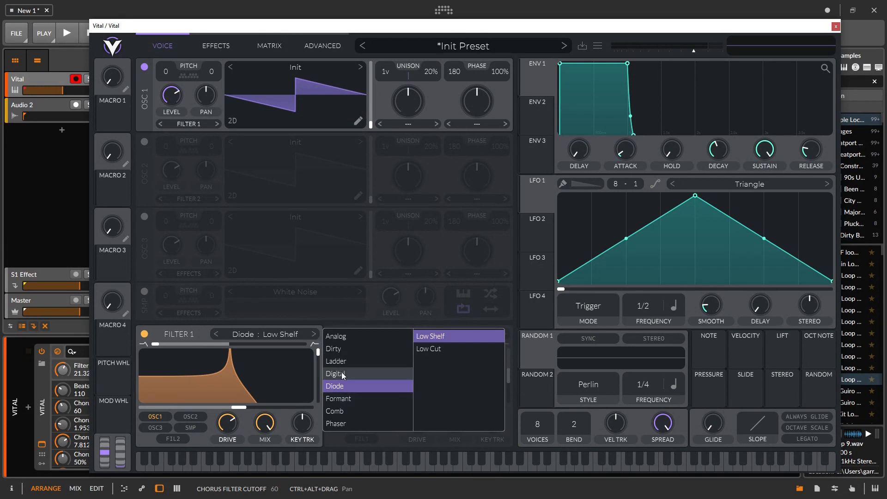
{"action": "left_click", "coordinate": [339, 401]}
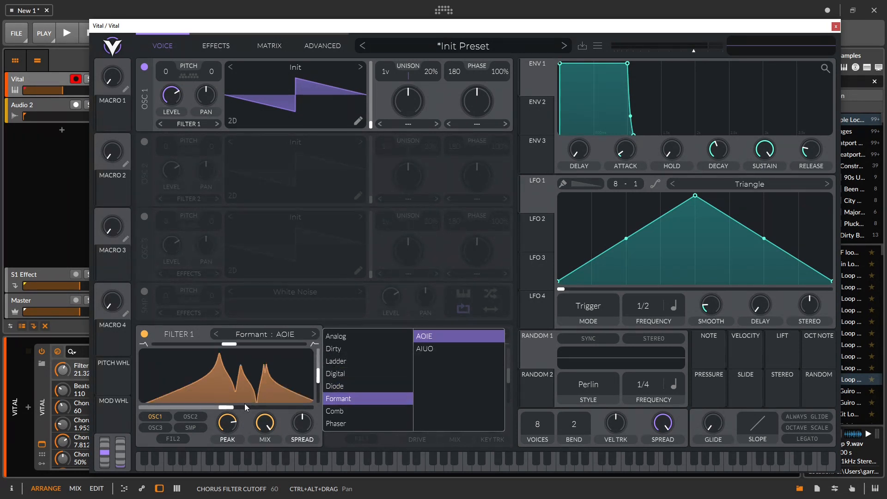
{"action": "left_click", "coordinate": [281, 363]}
{"action": "left_click_drag", "start_coordinate": [228, 345], "coordinate": [250, 348]}
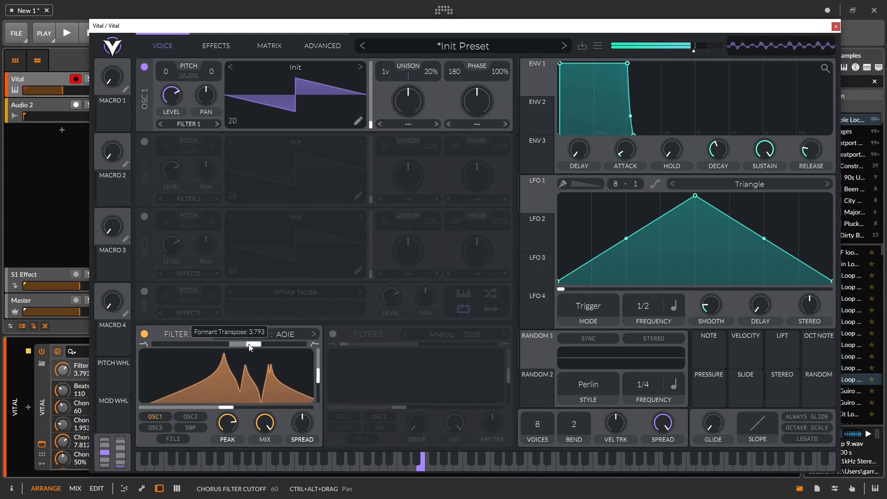
{"action": "left_click_drag", "start_coordinate": [226, 408], "coordinate": [314, 387]}
{"action": "left_click_drag", "start_coordinate": [255, 345], "coordinate": [122, 404]}
{"action": "double_click", "coordinate": [190, 345]}
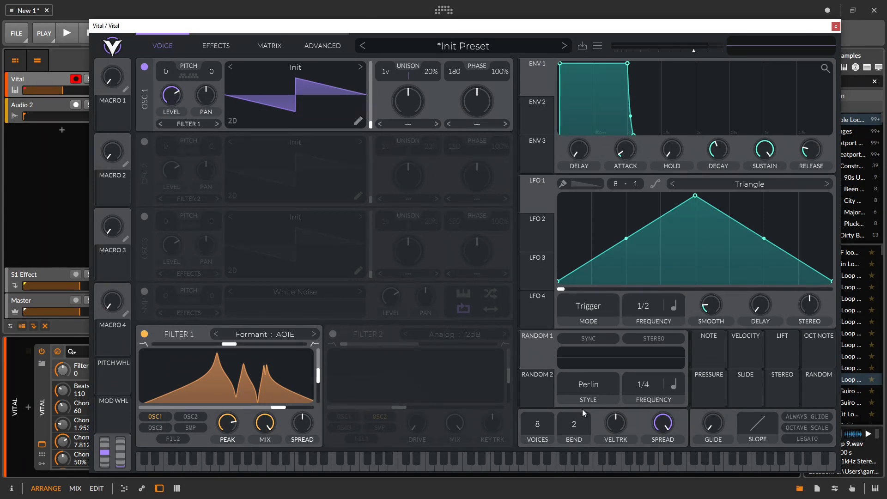
Lower the voice stereo spread to 0% and assign the Stereo modulator to Filter 1's formant transpose and Formant X
{"action": "left_click_drag", "start_coordinate": [668, 423], "coordinate": [652, 497]}
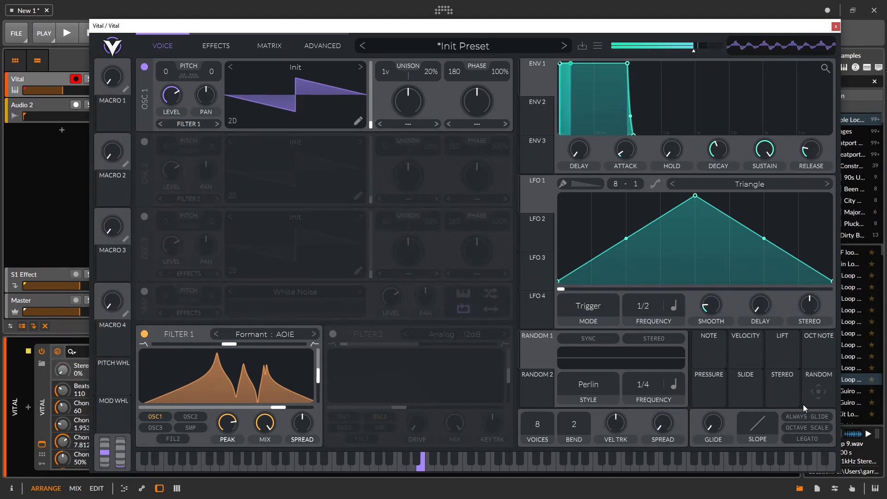
{"action": "left_click_drag", "start_coordinate": [787, 387], "coordinate": [229, 349]}
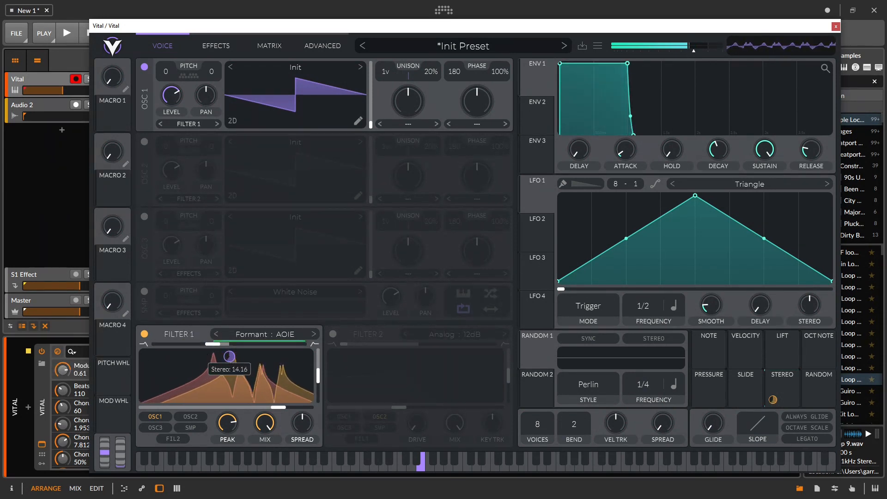
{"action": "left_click_drag", "start_coordinate": [787, 381], "coordinate": [186, 417]}
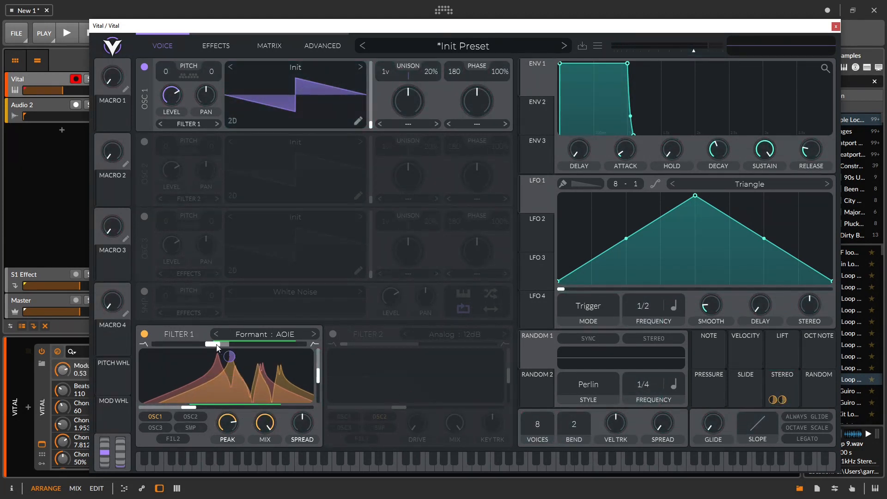
Sweep the stereo-modulated formant transpose and Formant X, and reset the transpose to 0
{"action": "left_click_drag", "start_coordinate": [213, 345], "coordinate": [170, 347]}
{"action": "left_click_drag", "start_coordinate": [229, 357], "coordinate": [157, 408]}
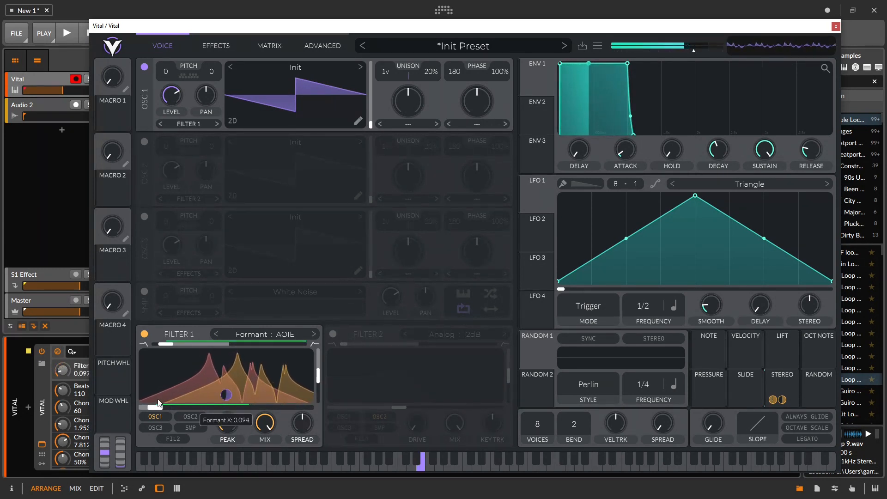
{"action": "left_click_drag", "start_coordinate": [168, 344], "coordinate": [85, 403]}
{"action": "left_click_drag", "start_coordinate": [155, 346], "coordinate": [157, 346]}
{"action": "double_click", "coordinate": [157, 345]}
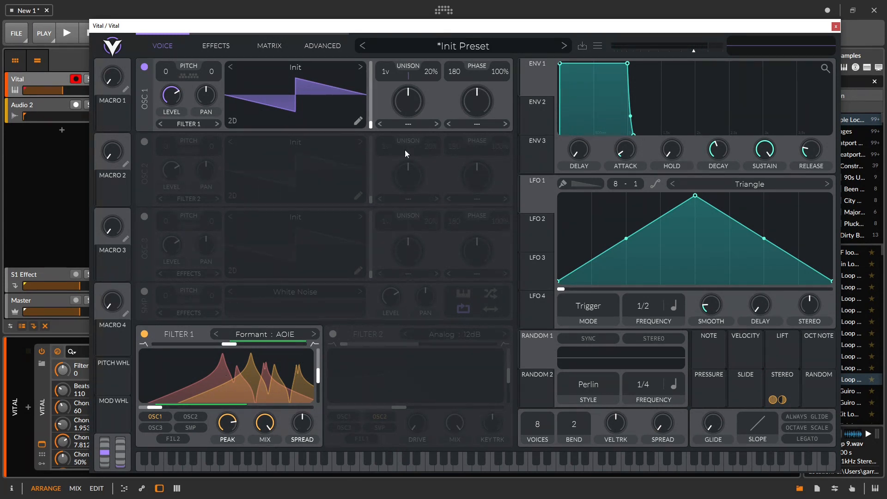
Toggle Filter 2 on and back off, and reset the voice stereo spread while sweeping Filter 1's Formant X
{"action": "left_click", "coordinate": [333, 334]}
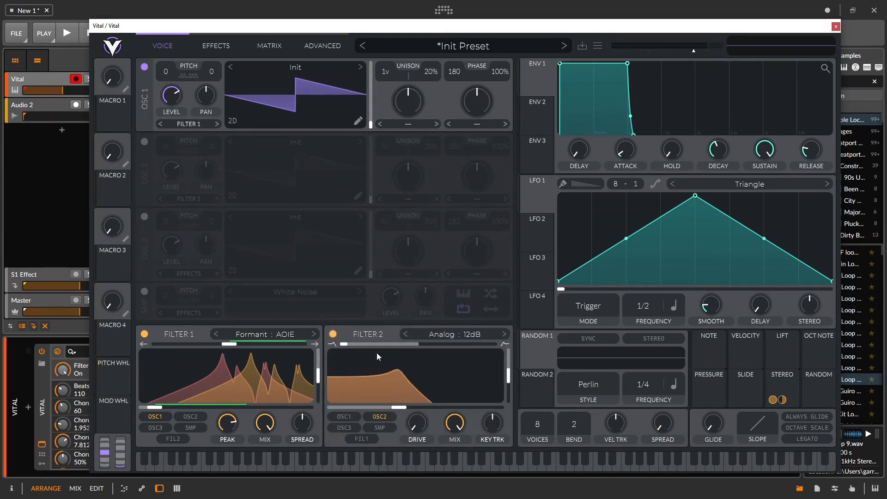
{"action": "left_click", "coordinate": [333, 334]}
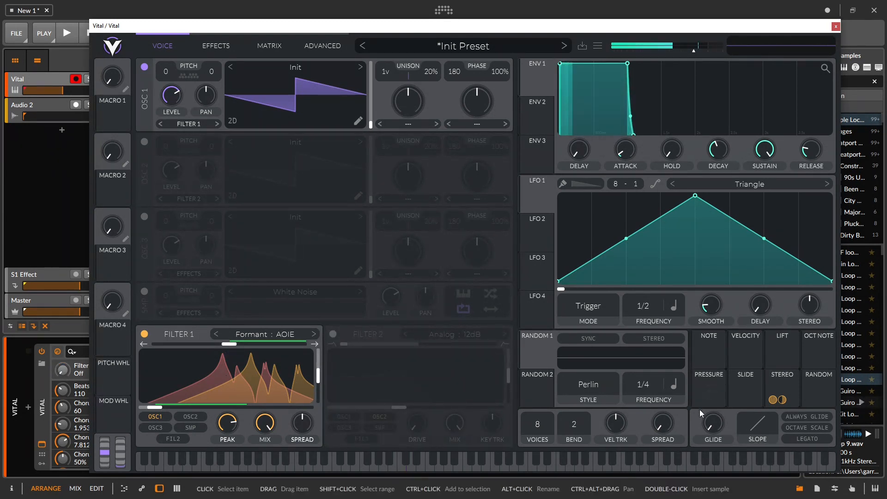
{"action": "double_click", "coordinate": [668, 437]}
{"action": "left_click_drag", "start_coordinate": [161, 347], "coordinate": [302, 374]}
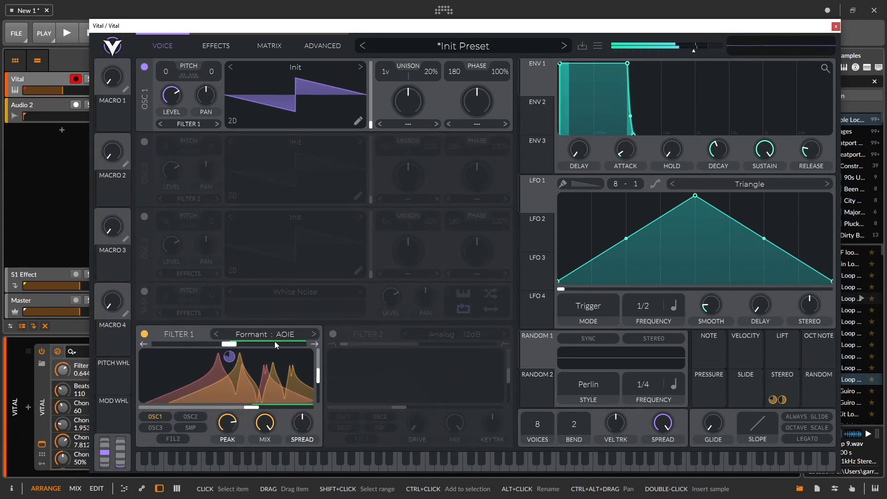
{"action": "left_click_drag", "start_coordinate": [248, 360], "coordinate": [256, 337]}
Switch Filter 1 back to Analog 12dB, raise its blend slightly and remove both Stereo modulation connections
{"action": "left_click", "coordinate": [256, 337]}
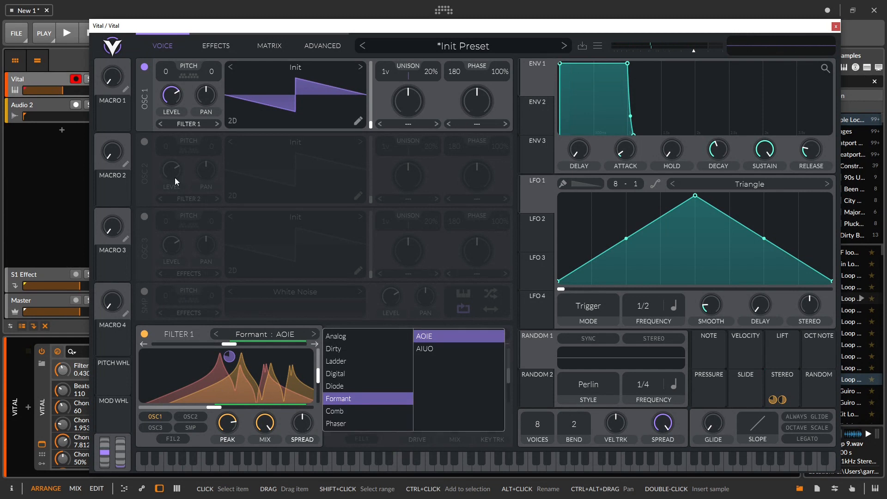
{"action": "left_click", "coordinate": [373, 337]}
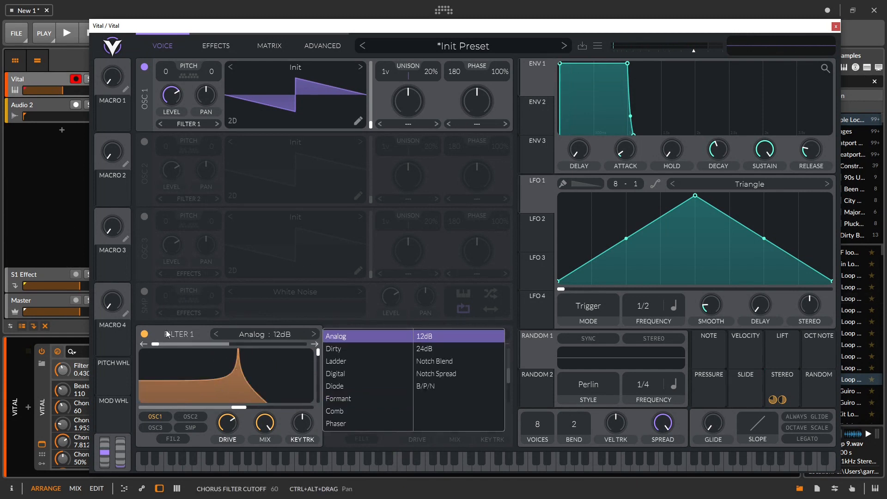
{"action": "left_click_drag", "start_coordinate": [154, 346], "coordinate": [183, 344]}
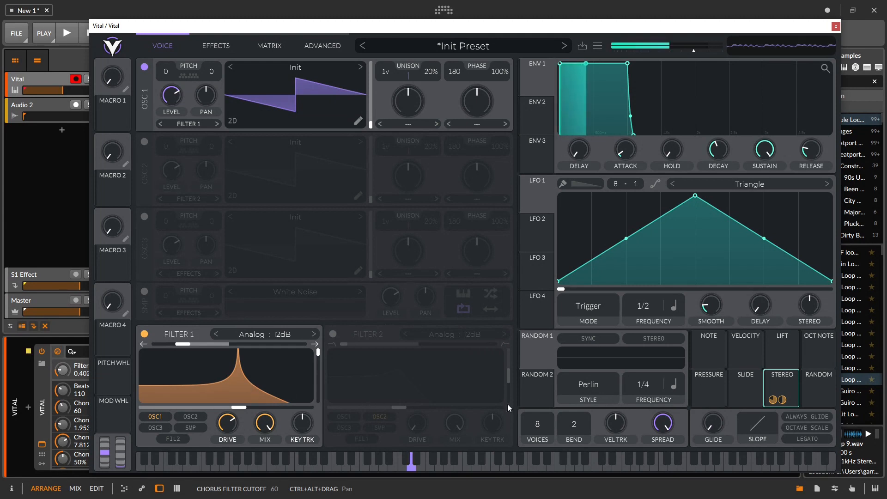
{"action": "left_click_drag", "start_coordinate": [774, 400], "coordinate": [775, 403]}
{"action": "double_click", "coordinate": [774, 402]}
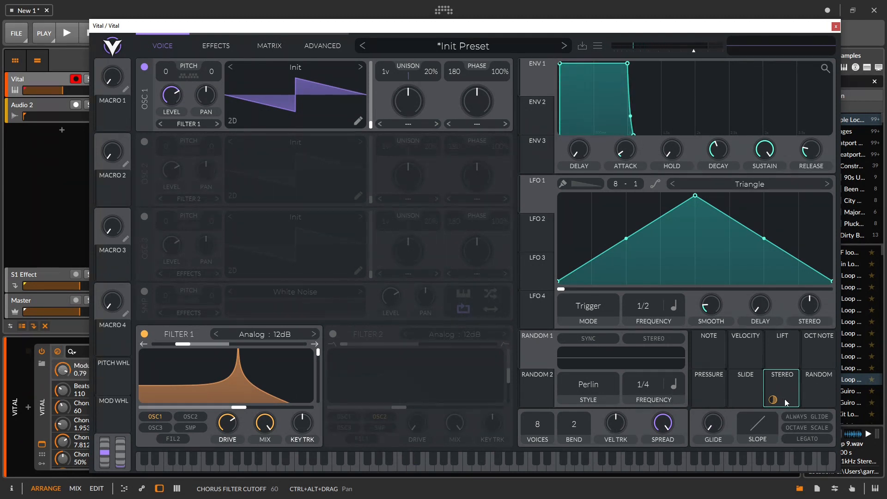
{"action": "double_click", "coordinate": [773, 401]}
Lower Filter 1's resonance to about 29%, reset the blend and bring the cutoff down
{"action": "left_click_drag", "start_coordinate": [183, 345], "coordinate": [193, 346]}
{"action": "left_click_drag", "start_coordinate": [318, 355], "coordinate": [322, 400]}
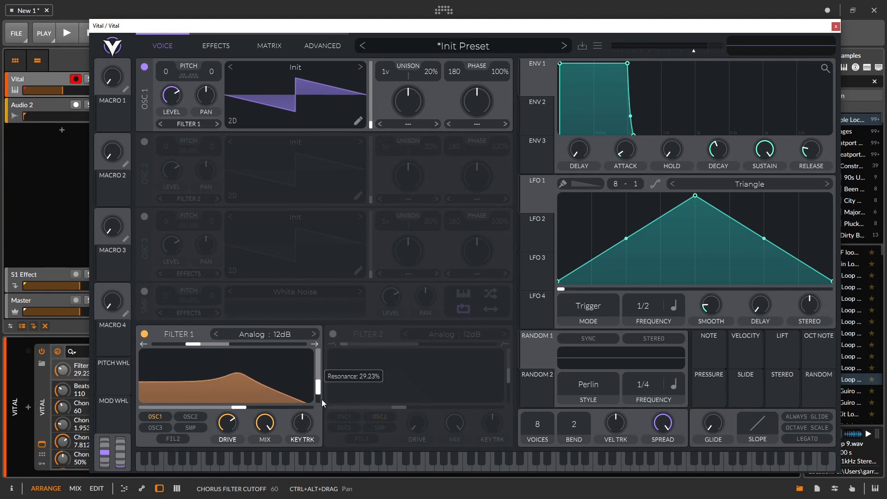
{"action": "double_click", "coordinate": [148, 345]}
{"action": "left_click_drag", "start_coordinate": [239, 407], "coordinate": [212, 409]}
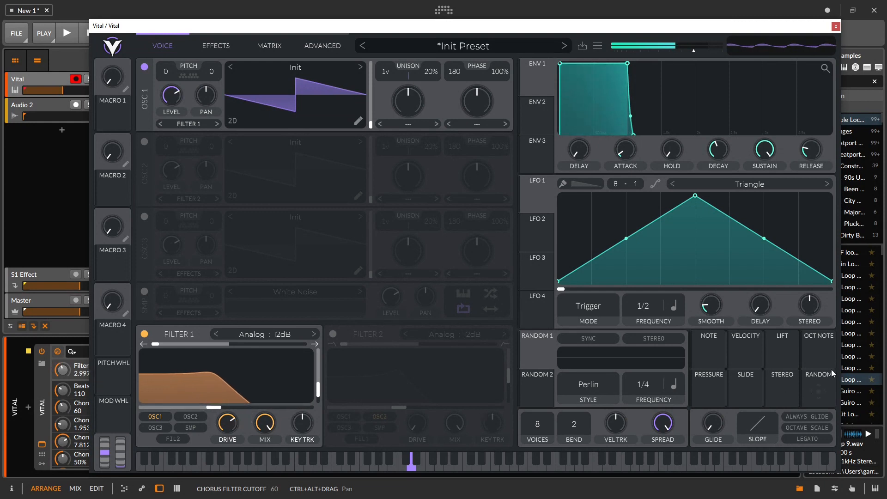
Assign the Stereo modulator to Filter 1, sweep the cutoff up and turn the voice stereo spread all the way down
{"action": "left_click_drag", "start_coordinate": [786, 385], "coordinate": [229, 374]}
{"action": "left_click_drag", "start_coordinate": [201, 408], "coordinate": [351, 418]}
{"action": "left_click_drag", "start_coordinate": [664, 423], "coordinate": [664, 481]}
Adjust Filter 1's blend, cutoff and resonance, and remove the Stereo modulation from the filter
{"action": "left_click_drag", "start_coordinate": [158, 349], "coordinate": [175, 350]}
{"action": "left_click_drag", "start_coordinate": [312, 407], "coordinate": [267, 408]}
{"action": "left_click_drag", "start_coordinate": [320, 392], "coordinate": [318, 365]}
{"action": "left_click_drag", "start_coordinate": [267, 407], "coordinate": [308, 416]}
{"action": "left_click", "coordinate": [780, 390]}
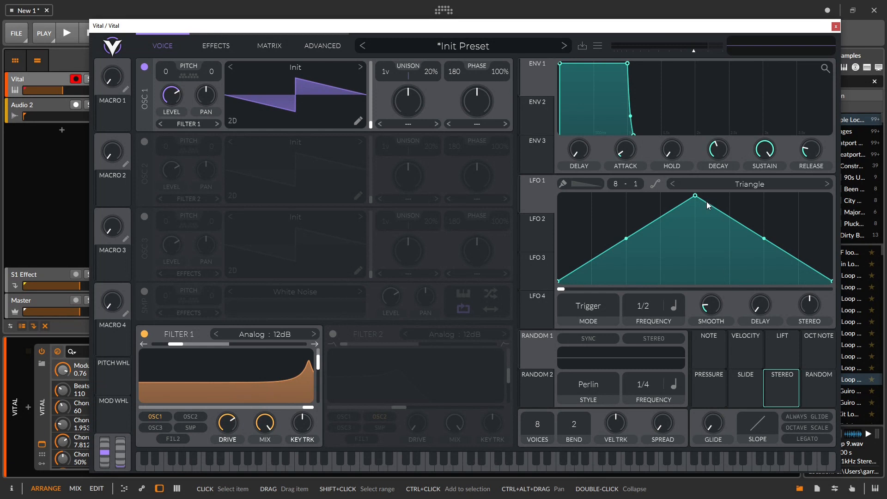
Set Filter 1 to Formant AIUO and sweep the formant position and transpose upward
{"action": "left_click", "coordinate": [281, 335]}
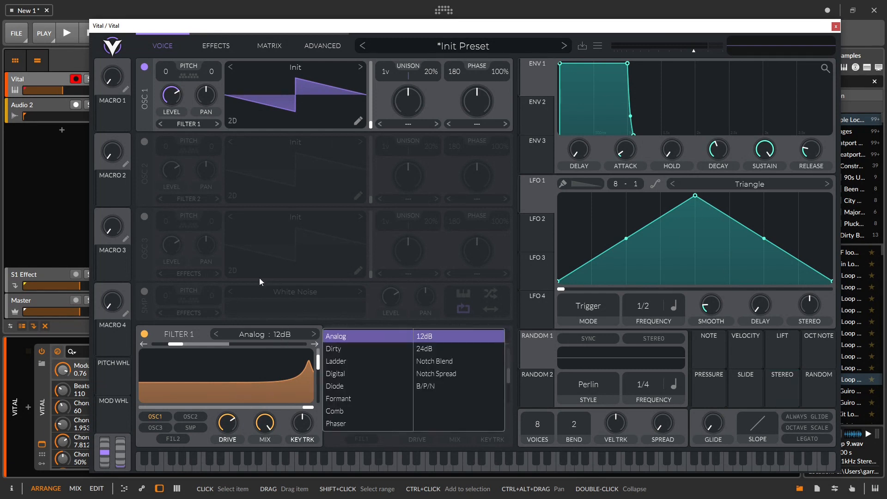
{"action": "left_click", "coordinate": [348, 398]}
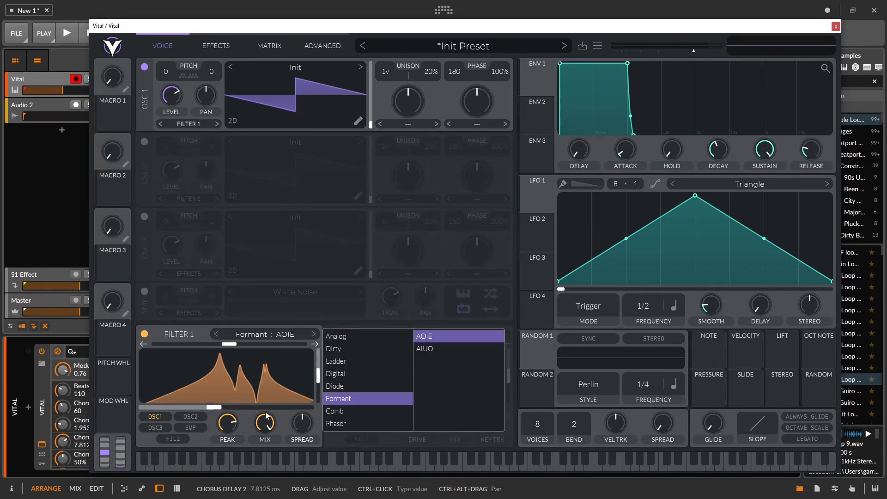
{"action": "left_click", "coordinate": [439, 349]}
{"action": "left_click_drag", "start_coordinate": [210, 408], "coordinate": [283, 346]}
Switch Filter 1 to Formant AOIE and raise the formant transpose to 12
{"action": "left_click", "coordinate": [289, 337]}
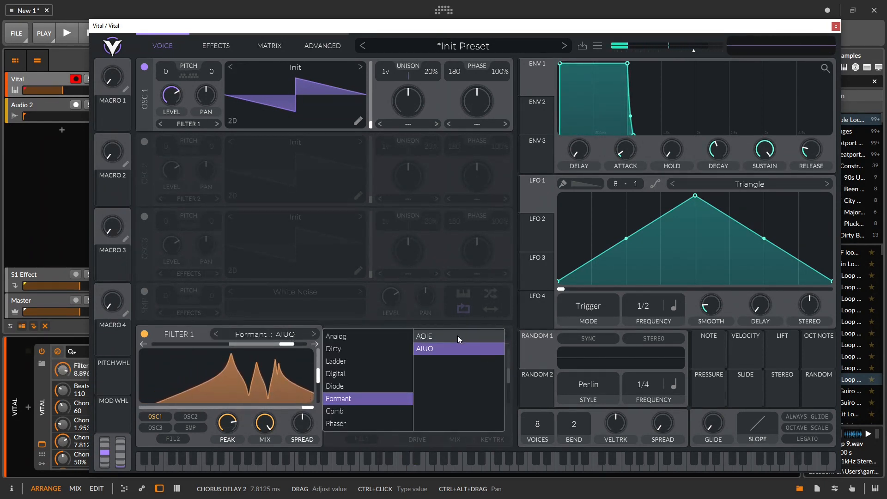
{"action": "left_click", "coordinate": [428, 339]}
{"action": "left_click_drag", "start_coordinate": [290, 344], "coordinate": [343, 377]}
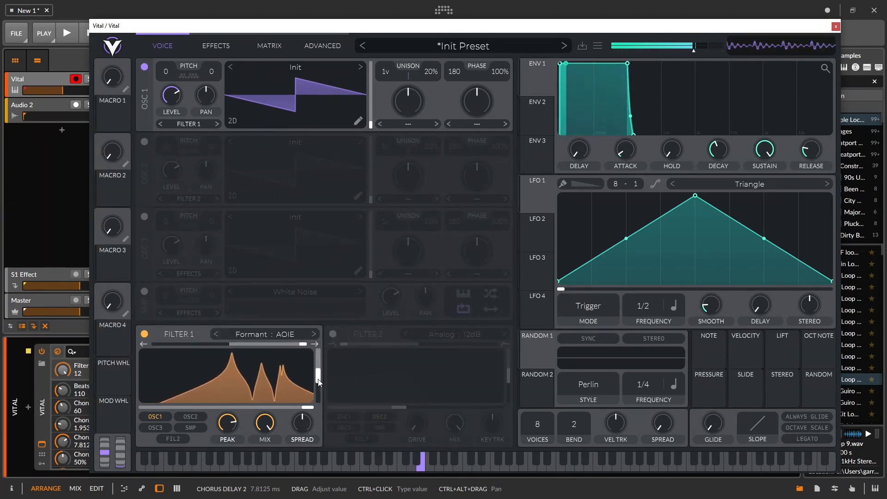
Set Filter 1's Formant AOIE peak to maximum and its spread to 78%, and centre its transpose
{"action": "left_click_drag", "start_coordinate": [236, 422], "coordinate": [236, 411]}
{"action": "left_click_drag", "start_coordinate": [308, 414], "coordinate": [223, 346]}
{"action": "left_click_drag", "start_coordinate": [304, 440], "coordinate": [287, 401]}
Switch Filter 1 to Formant AIUO, lower its spread and shift the vowel position
{"action": "left_click", "coordinate": [279, 336]}
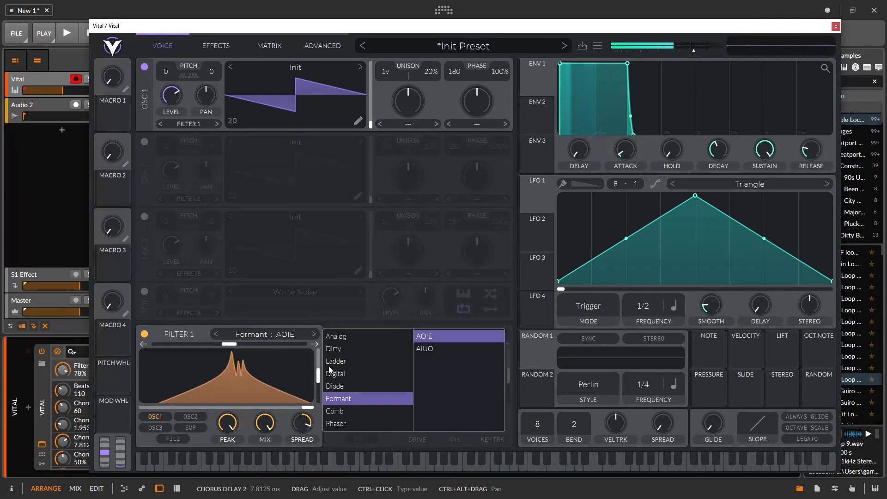
{"action": "left_click", "coordinate": [451, 349]}
{"action": "left_click_drag", "start_coordinate": [296, 423], "coordinate": [299, 489]}
{"action": "left_click_drag", "start_coordinate": [234, 344], "coordinate": [247, 382]}
{"action": "left_click_drag", "start_coordinate": [306, 407], "coordinate": [282, 354]}
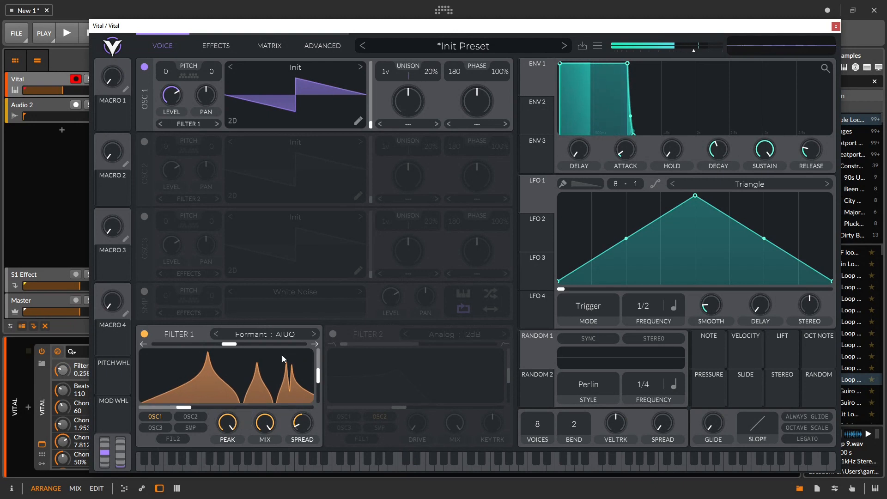
Switch Filter 1 to Low High Comb, raise its blend to about 1.149 and sweep the cutoff down to its minimum
{"action": "left_click", "coordinate": [273, 333]}
{"action": "left_click", "coordinate": [351, 411]}
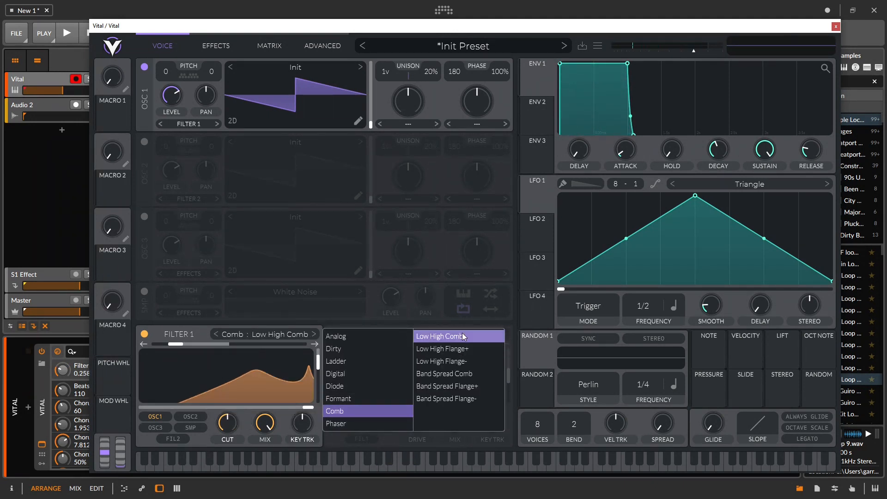
{"action": "left_click_drag", "start_coordinate": [281, 408], "coordinate": [186, 409]}
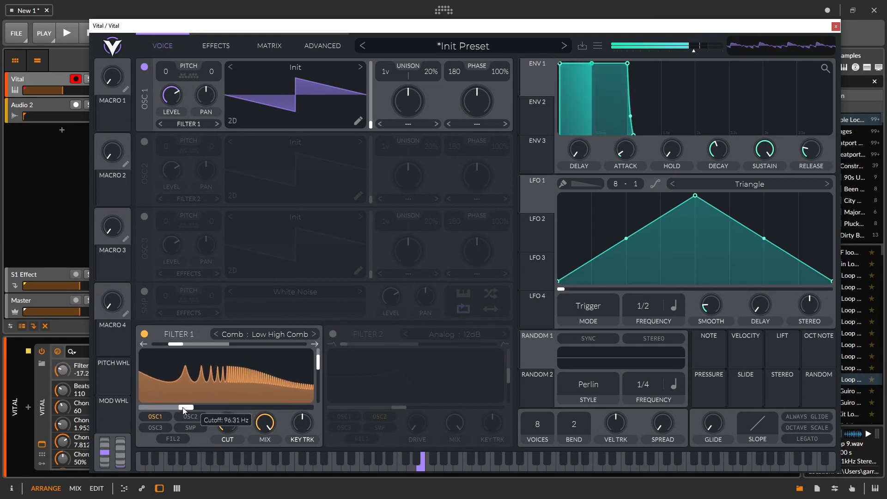
{"action": "left_click_drag", "start_coordinate": [175, 344], "coordinate": [254, 351]}
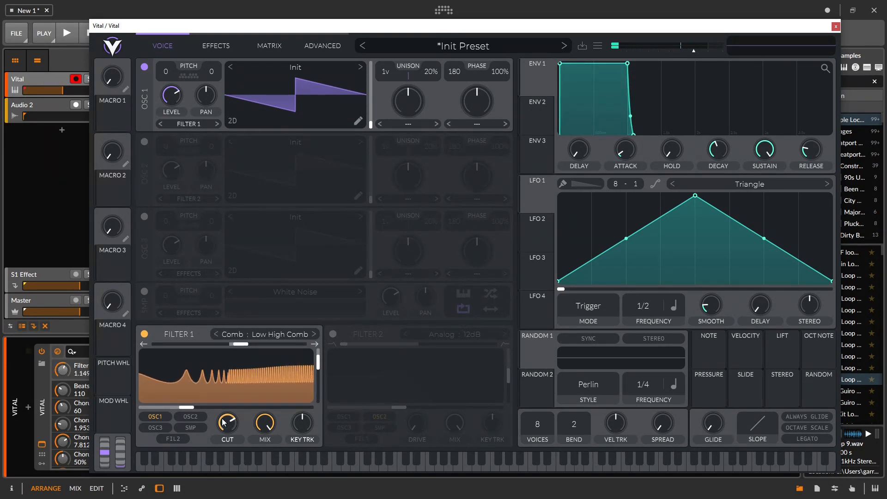
{"action": "left_click_drag", "start_coordinate": [195, 407], "coordinate": [141, 400]}
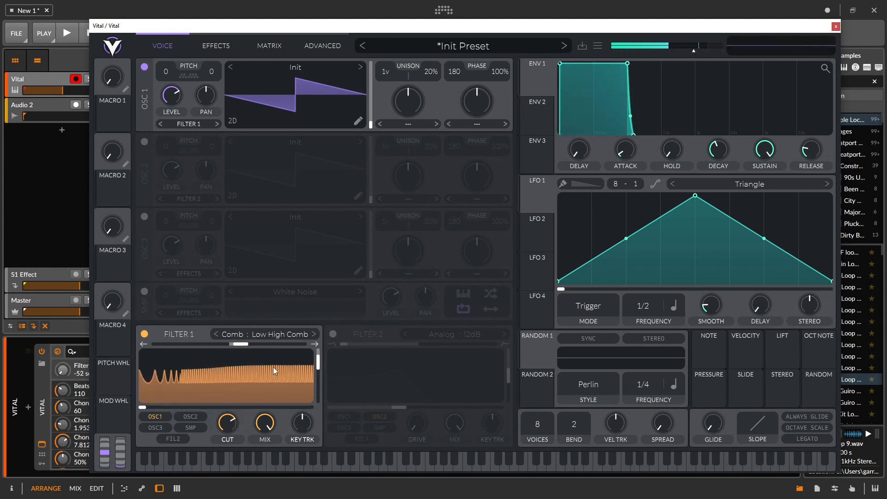
Lower the comb filter's blend and resonance, and raise its cutoff to about 34.75 semitones
{"action": "left_click_drag", "start_coordinate": [240, 344], "coordinate": [170, 354]}
{"action": "left_click_drag", "start_coordinate": [148, 408], "coordinate": [238, 409]}
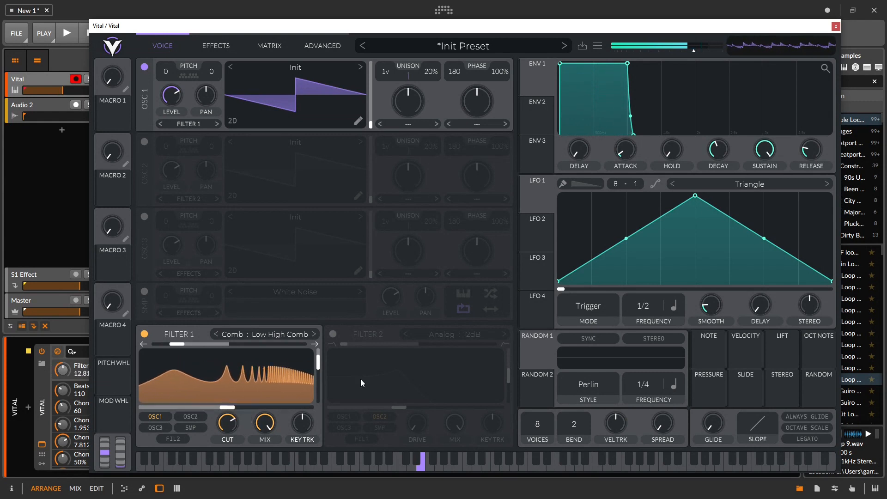
{"action": "left_click_drag", "start_coordinate": [318, 366], "coordinate": [325, 407]}
{"action": "left_click_drag", "start_coordinate": [224, 412], "coordinate": [257, 416]}
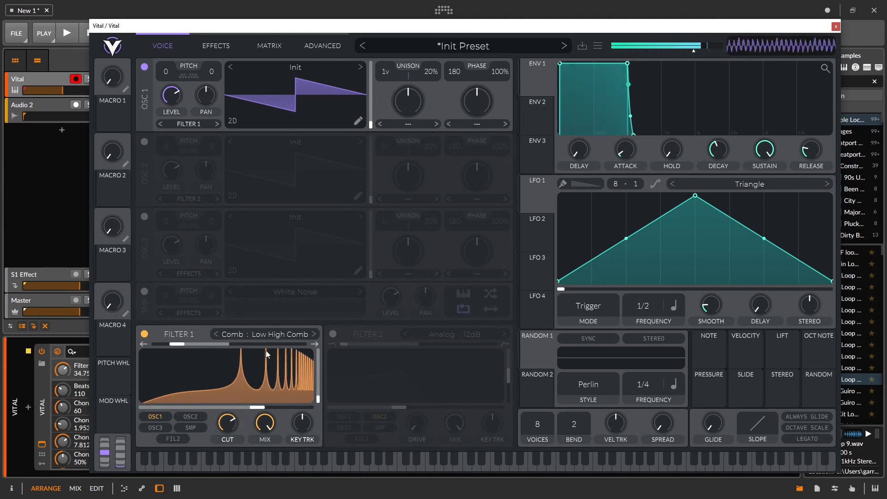
Switch Filter 1 to Low High Flange+ and sweep its cutoff to about -11.7 semitones
{"action": "left_click", "coordinate": [271, 334]}
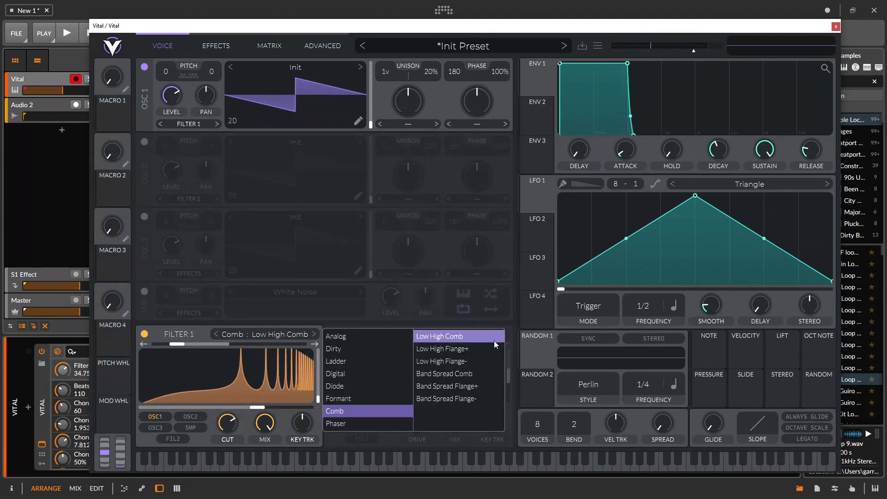
{"action": "left_click", "coordinate": [473, 353]}
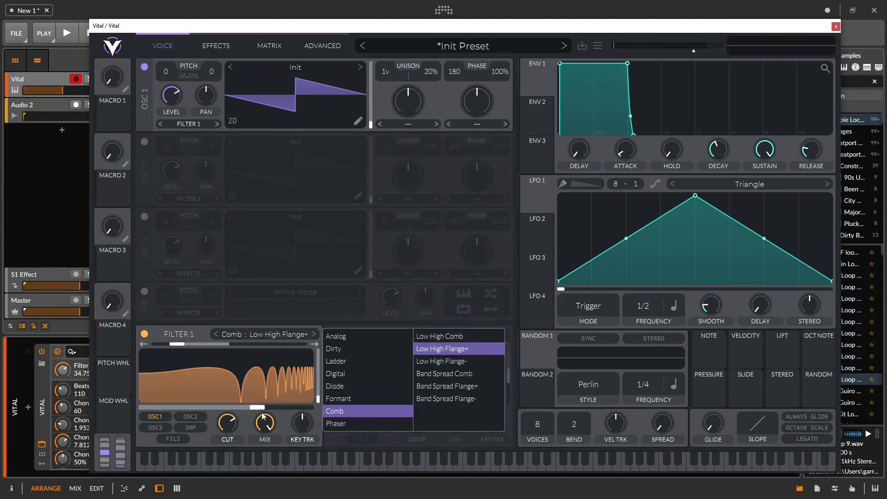
{"action": "left_click", "coordinate": [236, 409]}
{"action": "left_click_drag", "start_coordinate": [236, 409], "coordinate": [281, 420]}
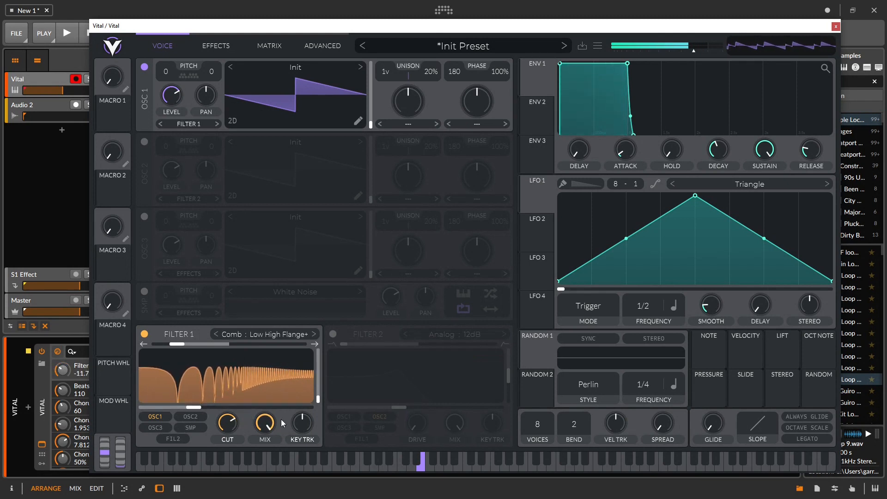
Vary the Low High Flange+ filter's resonance and cut, and raise its blend to about 1.793
{"action": "left_click_drag", "start_coordinate": [319, 398], "coordinate": [323, 359]}
{"action": "mouse_move", "coordinate": [227, 423]}
{"action": "left_mouse_down"}
{"action": "mouse_move", "coordinate": [238, 453]}
{"action": "mouse_move", "coordinate": [234, 432]}
{"action": "left_mouse_up"}
{"action": "left_click_drag", "start_coordinate": [175, 350], "coordinate": [240, 384]}
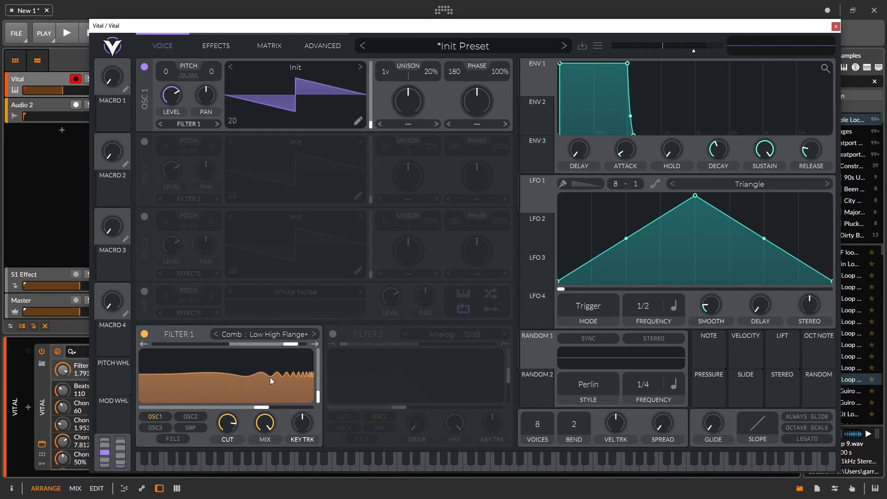
{"action": "mouse_move", "coordinate": [291, 380]}
{"action": "left_mouse_down"}
{"action": "mouse_move", "coordinate": [279, 394]}
{"action": "mouse_move", "coordinate": [254, 372]}
{"action": "mouse_move", "coordinate": [230, 390]}
{"action": "mouse_move", "coordinate": [207, 351]}
{"action": "mouse_move", "coordinate": [160, 387]}
{"action": "mouse_move", "coordinate": [193, 363]}
{"action": "mouse_move", "coordinate": [283, 381]}
{"action": "left_mouse_up"}
Switch Filter 1 to Band Spread Flange+ and vary its cutoff and resonance together
{"action": "left_click", "coordinate": [288, 331]}
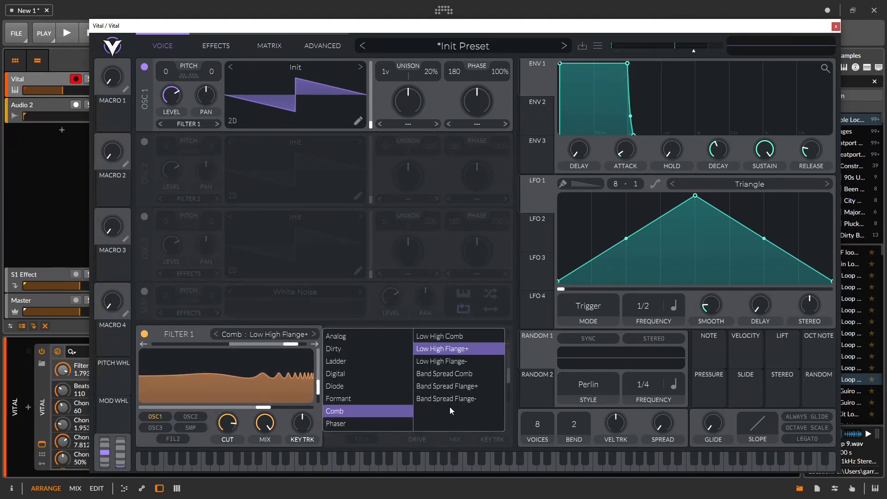
{"action": "left_click", "coordinate": [468, 390]}
{"action": "left_click_drag", "start_coordinate": [242, 396], "coordinate": [275, 369]}
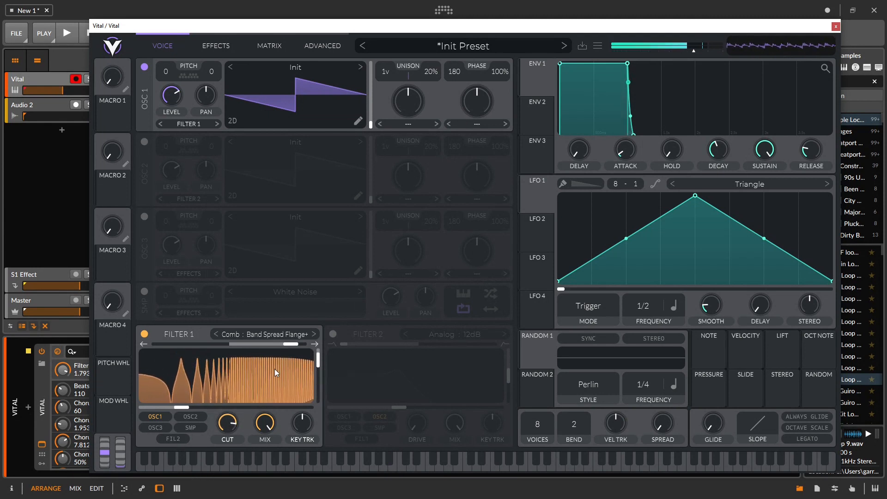
Switch Filter 1 to Phaser Positive, then raise its resonance and move the cutoff to mid-range
{"action": "left_click", "coordinate": [297, 333]}
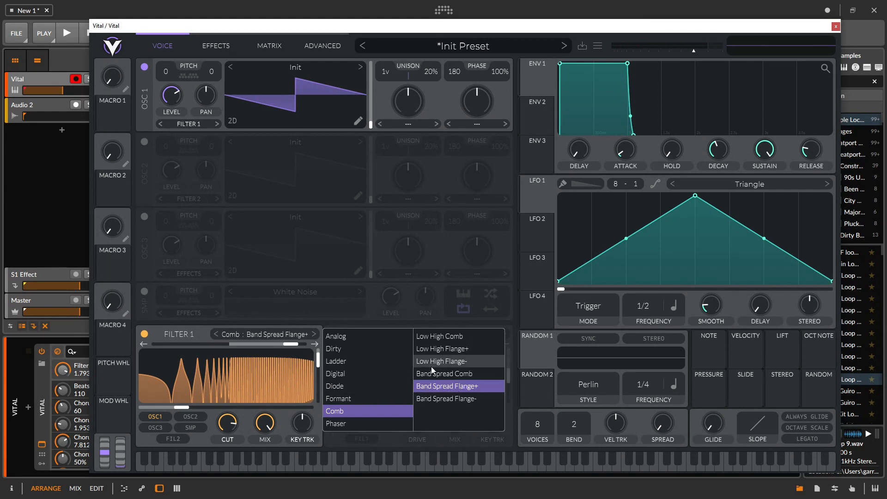
{"action": "left_click", "coordinate": [353, 421]}
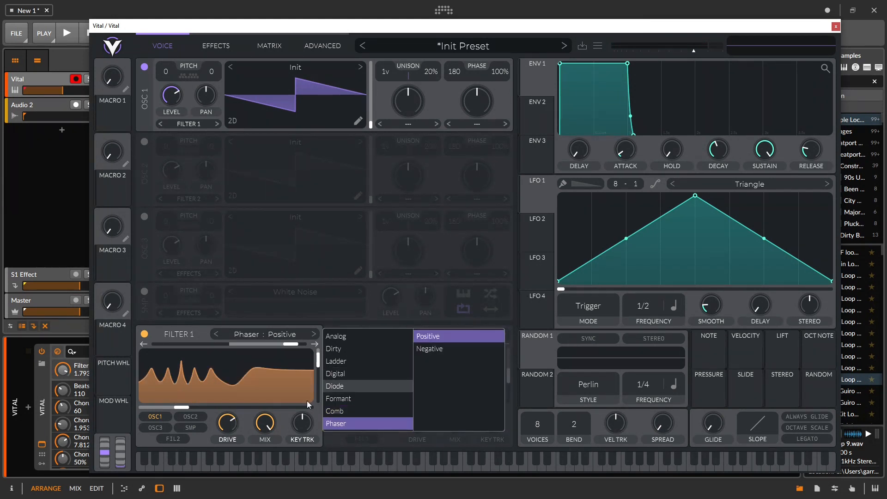
{"action": "left_click", "coordinate": [257, 370]}
{"action": "left_click_drag", "start_coordinate": [255, 376], "coordinate": [302, 350]}
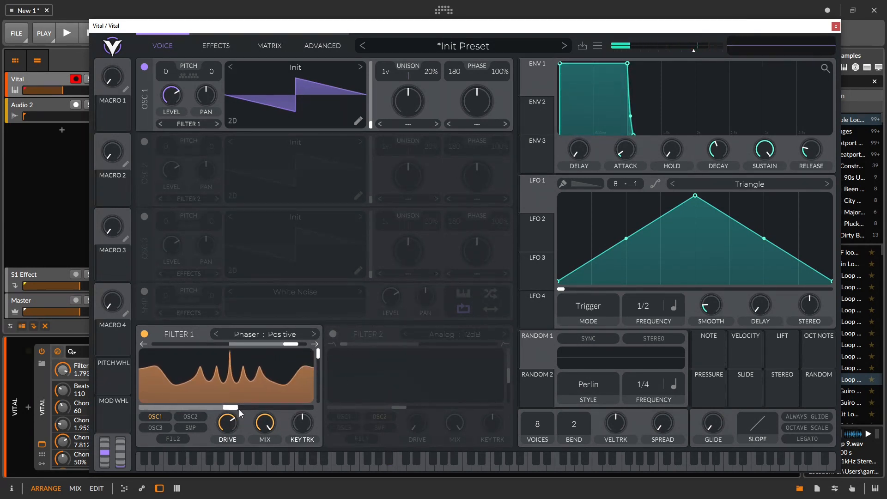
Set the phaser's blend to maximum and its resonance to 0%, and sweep the cutoff up to about 74.13 semitones
{"action": "left_click_drag", "start_coordinate": [240, 417], "coordinate": [195, 402]}
{"action": "left_click_drag", "start_coordinate": [231, 344], "coordinate": [324, 350]}
{"action": "left_click_drag", "start_coordinate": [191, 407], "coordinate": [222, 408]}
{"action": "left_click_drag", "start_coordinate": [282, 340], "coordinate": [321, 429]}
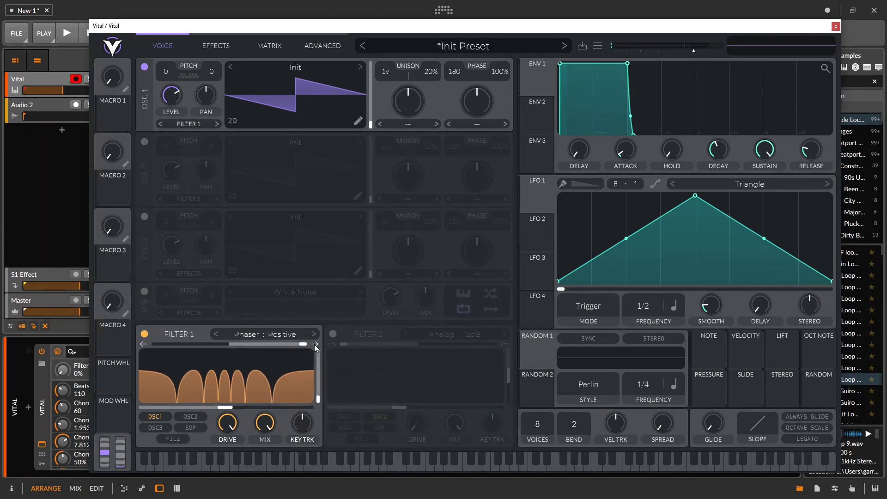
{"action": "left_click_drag", "start_coordinate": [218, 403], "coordinate": [317, 394]}
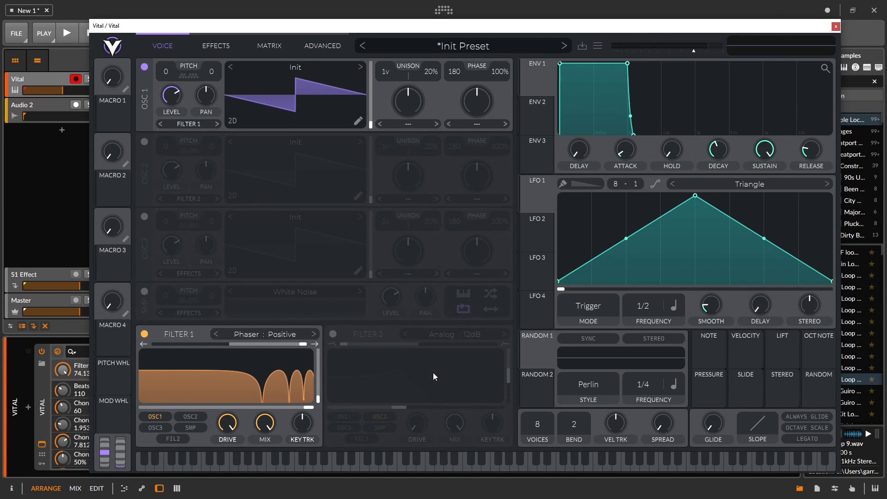
Enable Filter 2, set Filter 1's key tracking to 100% and sweep Filter 1's cutoff down to -52 semitones
{"action": "left_click", "coordinate": [332, 333]}
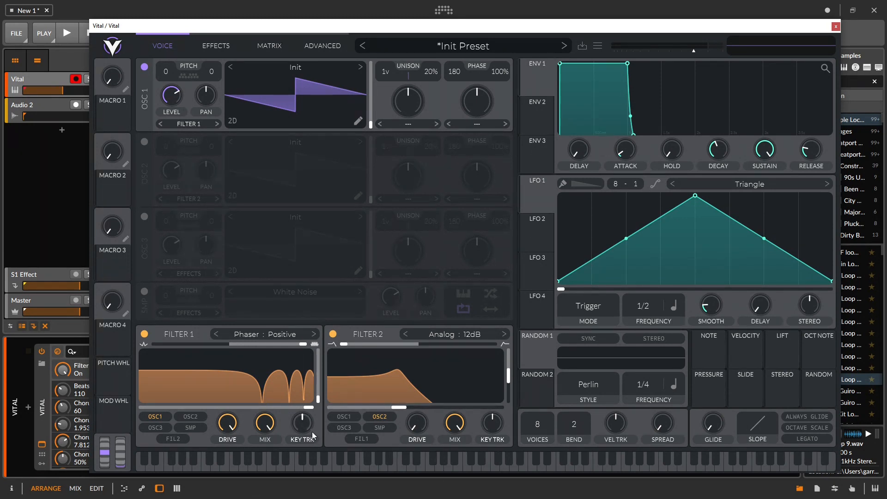
{"action": "left_click_drag", "start_coordinate": [300, 431], "coordinate": [294, 356]}
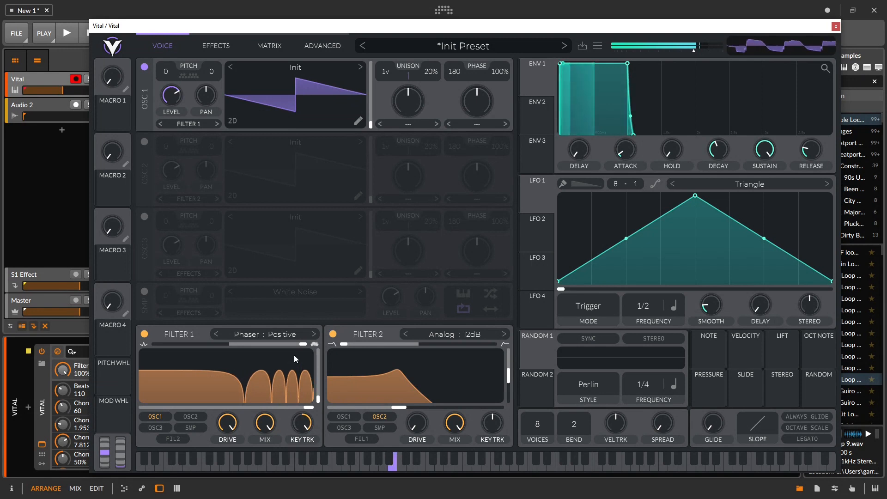
{"action": "left_click_drag", "start_coordinate": [307, 407], "coordinate": [68, 414]}
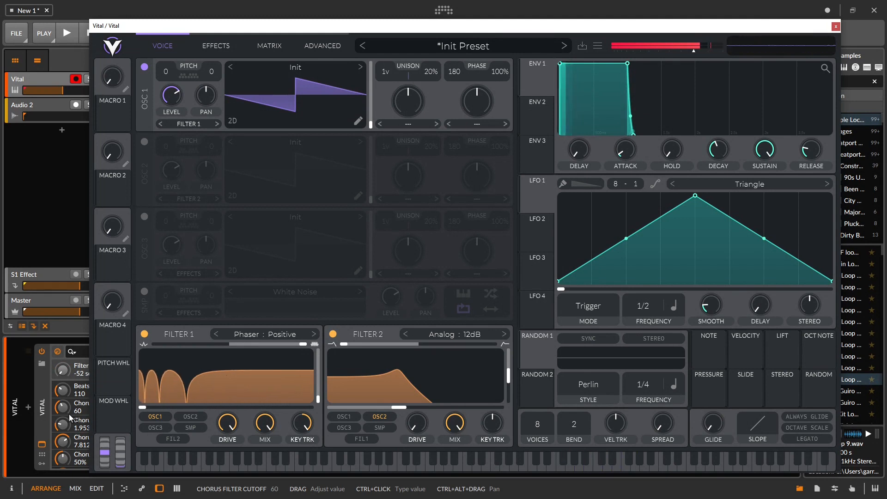
Lower Filter 1's drive to 2 dB and the master volume to about -15.9 dB
{"action": "left_click_drag", "start_coordinate": [227, 423], "coordinate": [227, 437]}
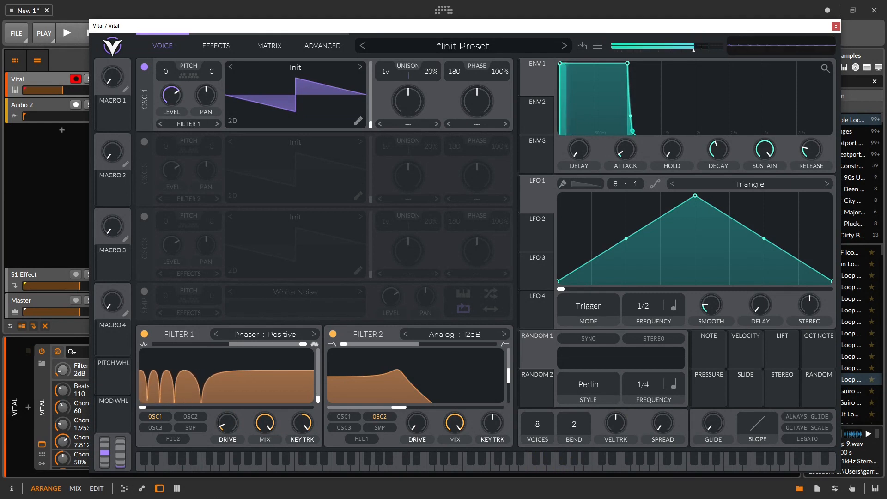
{"action": "left_click_drag", "start_coordinate": [694, 49], "coordinate": [674, 51]}
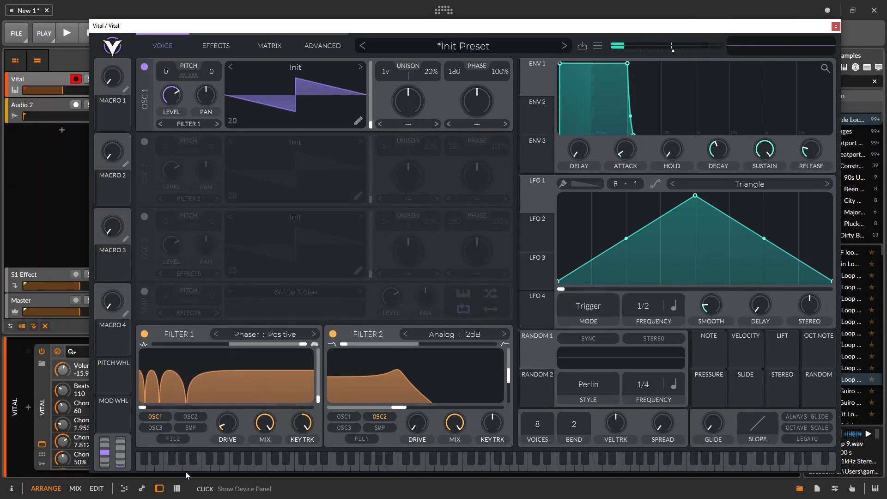
Raise Filter 1's cutoff with key tracking reset to 0%, and try the Note source as modulation for the cutoff
{"action": "left_click_drag", "start_coordinate": [143, 409], "coordinate": [248, 409]}
{"action": "double_click", "coordinate": [303, 422]}
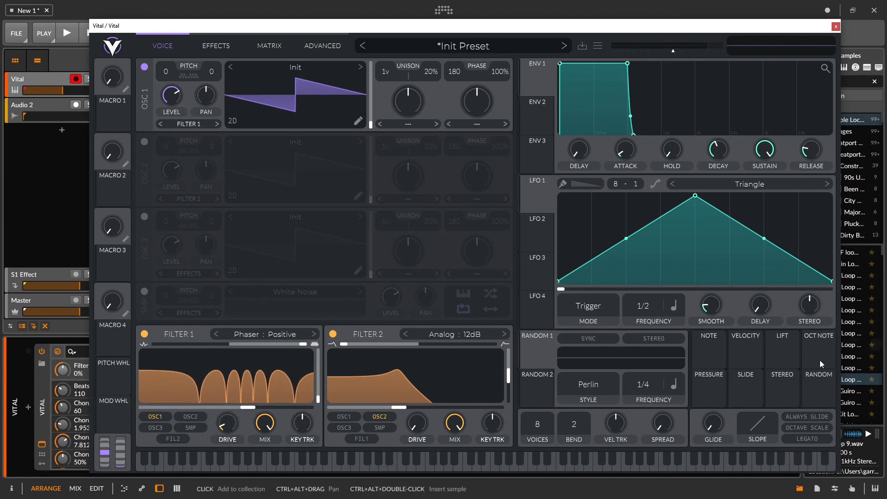
{"action": "left_click_drag", "start_coordinate": [701, 360], "coordinate": [160, 407]}
{"action": "left_click_drag", "start_coordinate": [699, 361], "coordinate": [230, 323]}
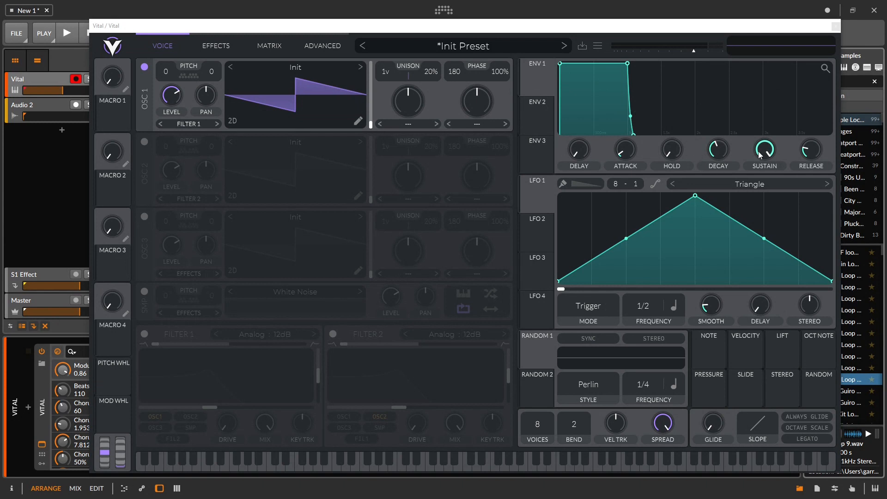
Drop Env 1's sustain to zero and lengthen its decay
{"action": "left_click_drag", "start_coordinate": [765, 149], "coordinate": [746, 175]}
{"action": "left_click_drag", "start_coordinate": [718, 149], "coordinate": [635, 187]}
Modulate Filter 1's cutoff with Env 1 on the Analog 12dB filter
{"action": "mouse_move", "coordinate": [529, 78]}
{"action": "left_mouse_down"}
{"action": "mouse_move", "coordinate": [188, 141]}
{"action": "mouse_move", "coordinate": [93, 111]}
{"action": "mouse_move", "coordinate": [112, 76]}
{"action": "mouse_move", "coordinate": [92, 340]}
{"action": "mouse_move", "coordinate": [431, 200]}
{"action": "mouse_move", "coordinate": [519, 88]}
{"action": "mouse_move", "coordinate": [535, 82]}
{"action": "left_mouse_up"}
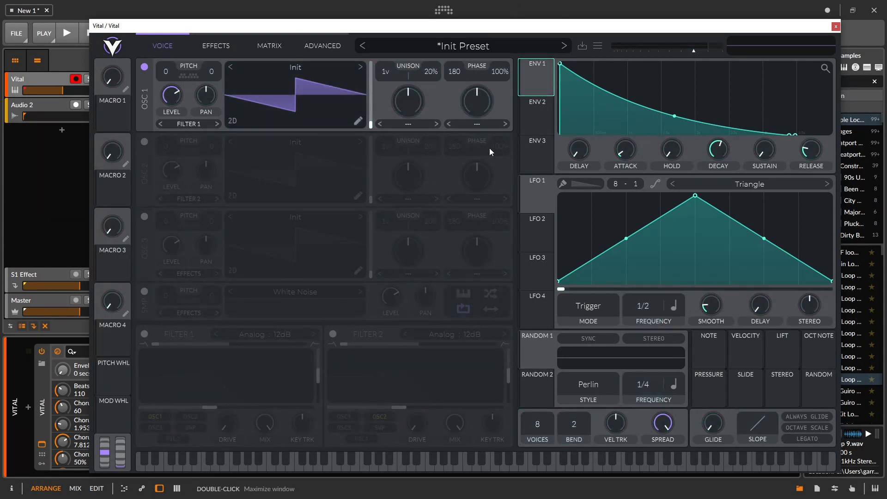
{"action": "mouse_move", "coordinate": [542, 83]}
{"action": "left_mouse_down"}
{"action": "mouse_move", "coordinate": [483, 100]}
{"action": "mouse_move", "coordinate": [494, 109]}
{"action": "mouse_move", "coordinate": [481, 102]}
{"action": "mouse_move", "coordinate": [545, 81]}
{"action": "left_mouse_up"}
{"action": "left_click_drag", "start_coordinate": [537, 81], "coordinate": [208, 409]}
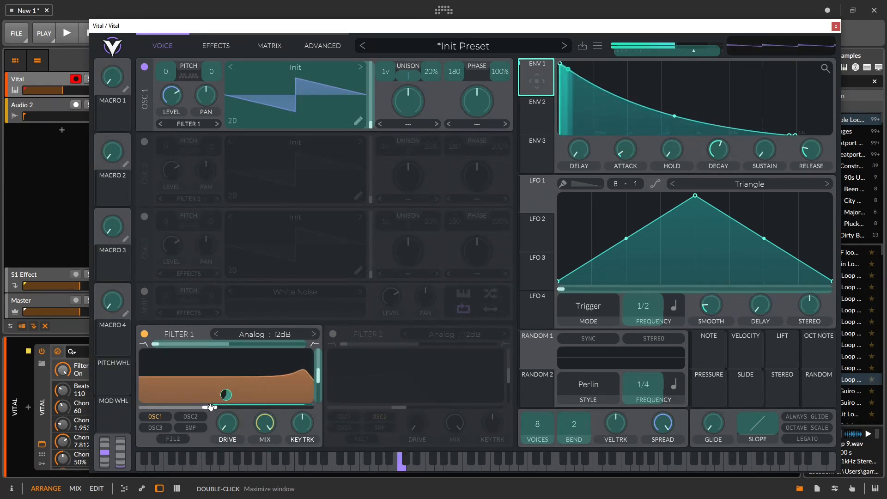
{"action": "mouse_move", "coordinate": [210, 407]}
{"action": "left_mouse_down"}
{"action": "mouse_move", "coordinate": [320, 373]}
{"action": "mouse_move", "coordinate": [221, 346]}
{"action": "mouse_move", "coordinate": [314, 369]}
{"action": "mouse_move", "coordinate": [231, 400]}
{"action": "mouse_move", "coordinate": [421, 401]}
{"action": "mouse_move", "coordinate": [184, 411]}
{"action": "mouse_move", "coordinate": [218, 405]}
{"action": "left_mouse_up"}
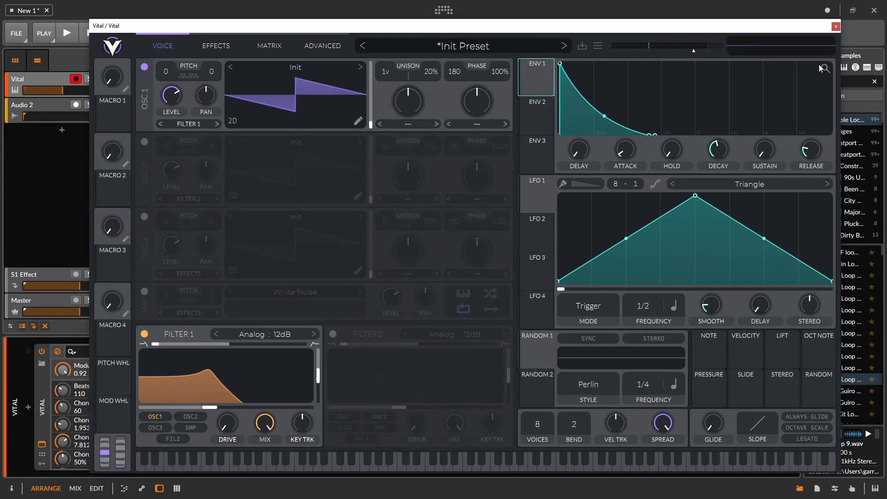
Zoom out the Env 1 graph, and try Env 1 on OSC 1's unison detune and Env 2 and Env 3 on its phase
{"action": "mouse_move", "coordinate": [825, 70]}
{"action": "left_mouse_down"}
{"action": "mouse_move", "coordinate": [826, 23]}
{"action": "mouse_move", "coordinate": [826, 147]}
{"action": "mouse_move", "coordinate": [826, 37]}
{"action": "mouse_move", "coordinate": [825, 73]}
{"action": "left_mouse_up"}
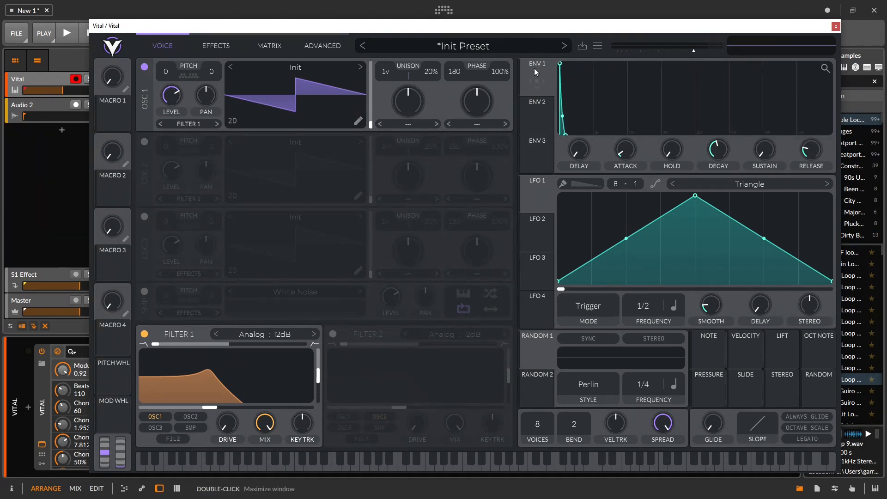
{"action": "left_click_drag", "start_coordinate": [538, 81], "coordinate": [407, 100]}
{"action": "left_click_drag", "start_coordinate": [537, 117], "coordinate": [478, 102]}
{"action": "left_click_drag", "start_coordinate": [538, 158], "coordinate": [478, 100]}
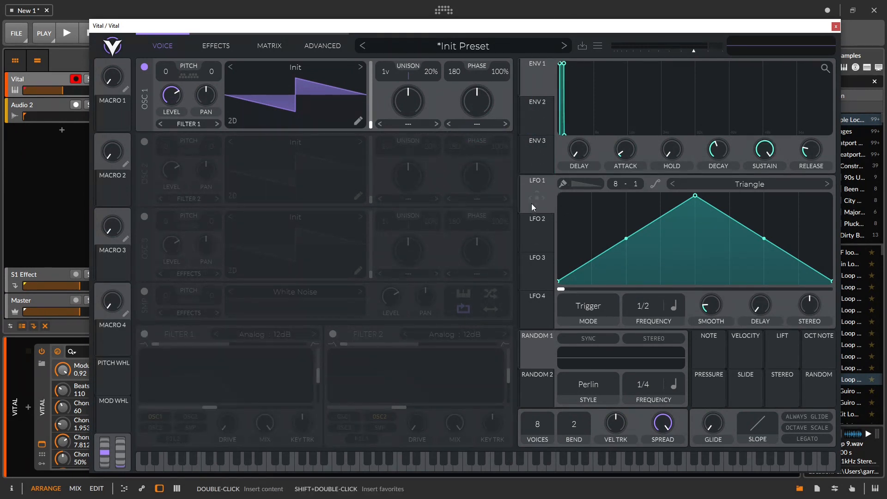
Turn on Filter 1 and assign LFO 1 to modulate its cutoff
{"action": "left_click_drag", "start_coordinate": [540, 203], "coordinate": [557, 198]}
{"action": "left_click", "coordinate": [144, 334]}
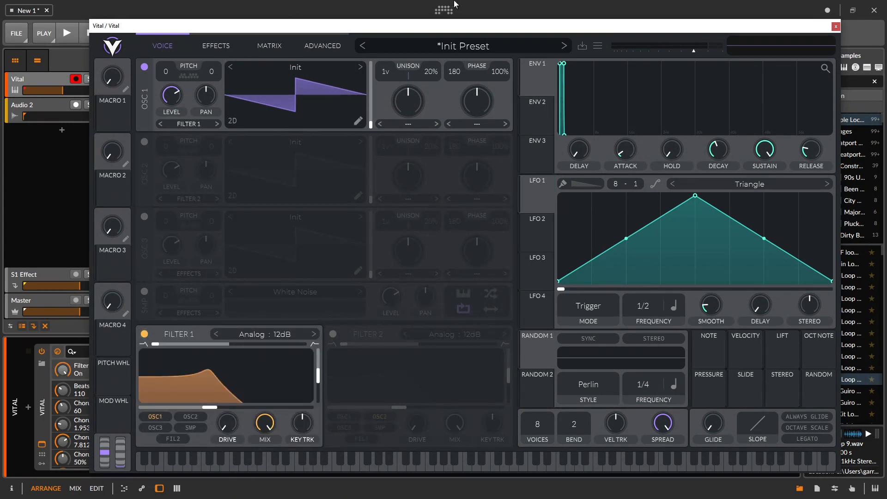
{"action": "left_click_drag", "start_coordinate": [534, 198], "coordinate": [200, 397]}
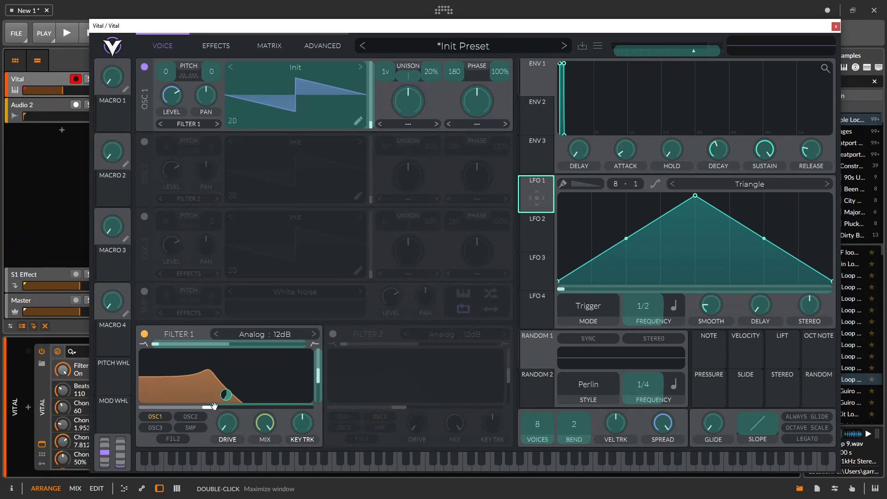
{"action": "left_click_drag", "start_coordinate": [214, 406], "coordinate": [216, 403]}
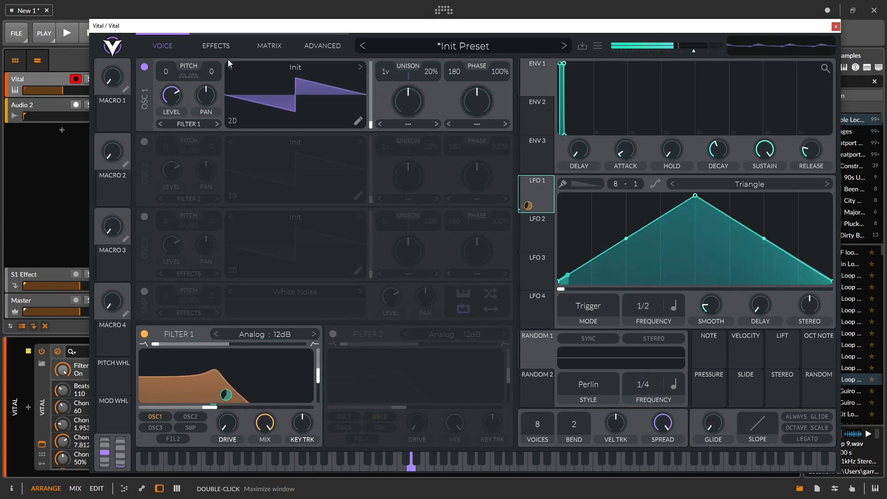
Open the modulation matrix to inspect the LFO 1 routing to Filter 1's cutoff
{"action": "left_click", "coordinate": [226, 36]}
{"action": "left_click", "coordinate": [276, 42]}
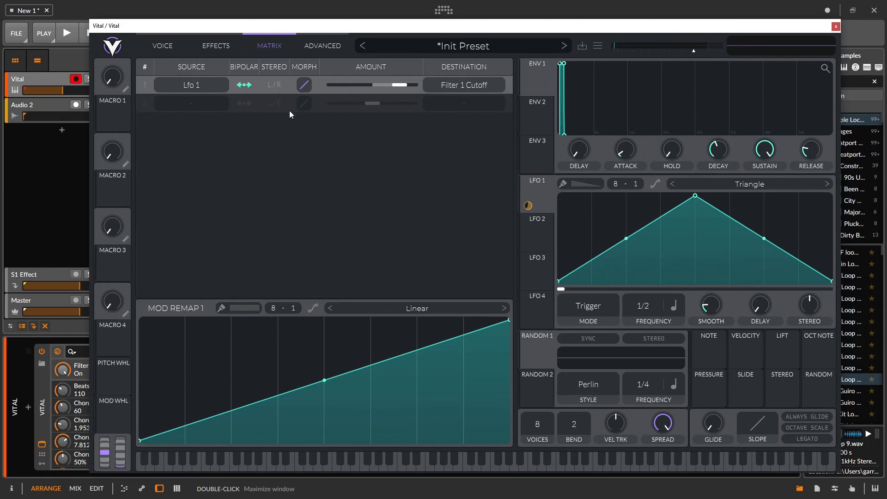
Return to the voice page, assign LFO 1 to Filter 1's cutoff again, and adjust the cutoff slightly
{"action": "left_click", "coordinate": [165, 51]}
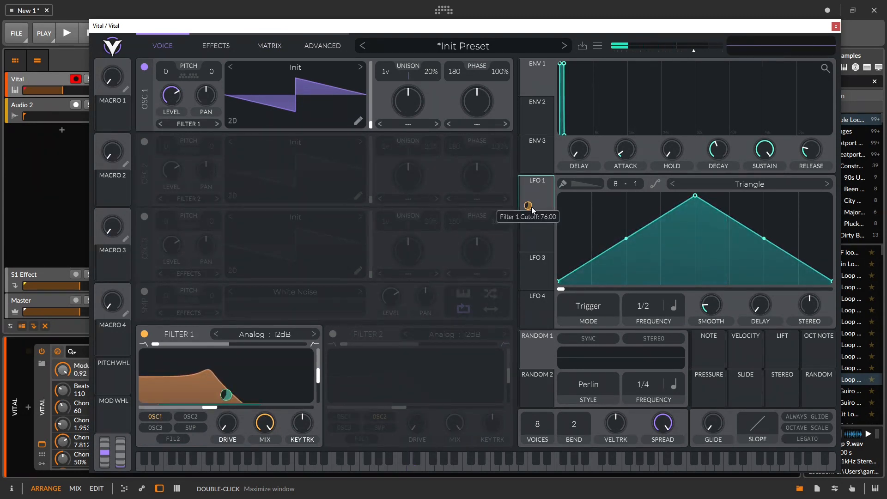
{"action": "left_click_drag", "start_coordinate": [539, 181], "coordinate": [210, 410]}
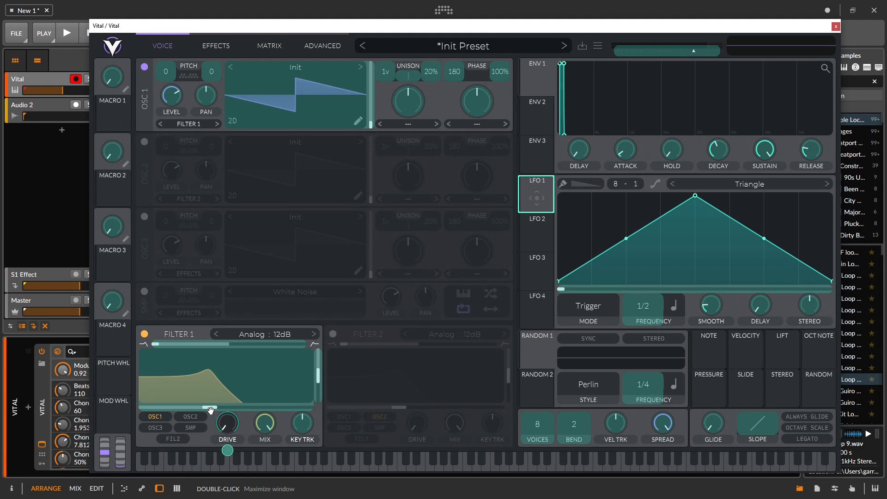
{"action": "left_click_drag", "start_coordinate": [215, 409], "coordinate": [210, 407]}
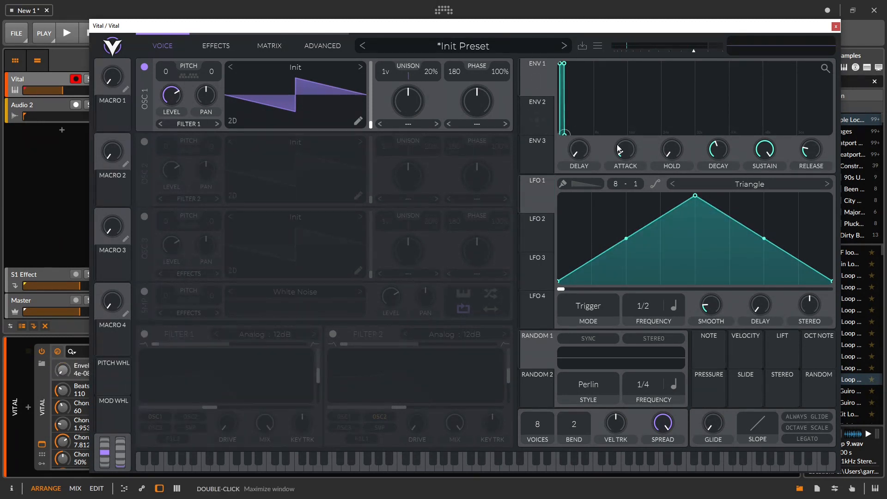
Set Env 1's attack to its minimum, try several delay times up to about 1.1 seconds, and return the delay to 0 seconds
{"action": "left_click_drag", "start_coordinate": [636, 160], "coordinate": [636, 209]}
{"action": "left_click_drag", "start_coordinate": [569, 157], "coordinate": [563, 81]}
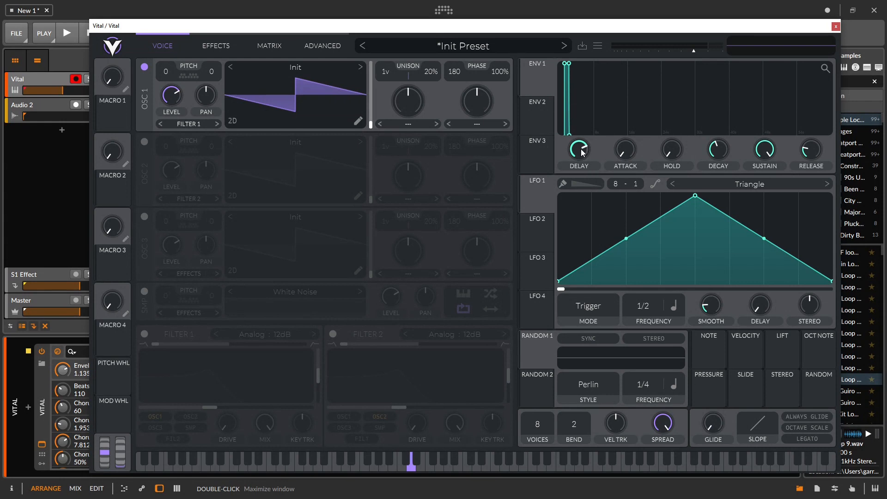
{"action": "left_click_drag", "start_coordinate": [583, 152], "coordinate": [603, 220]}
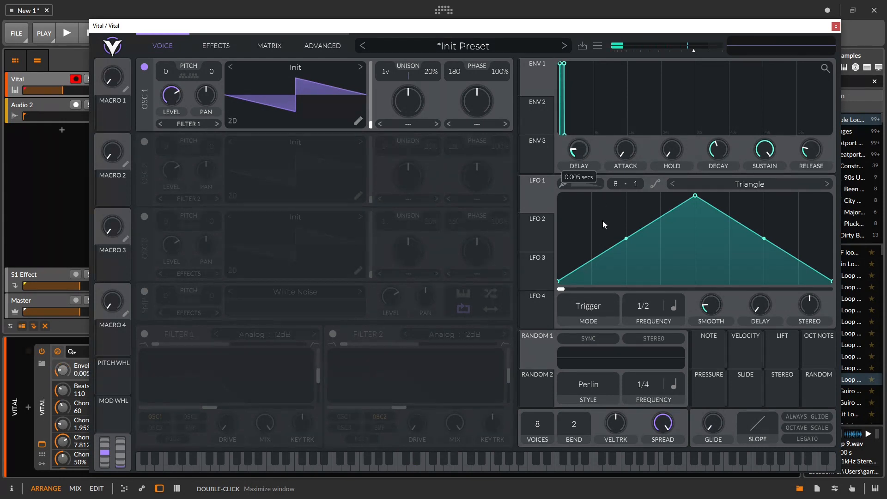
{"action": "left_click_drag", "start_coordinate": [602, 174], "coordinate": [587, 119]}
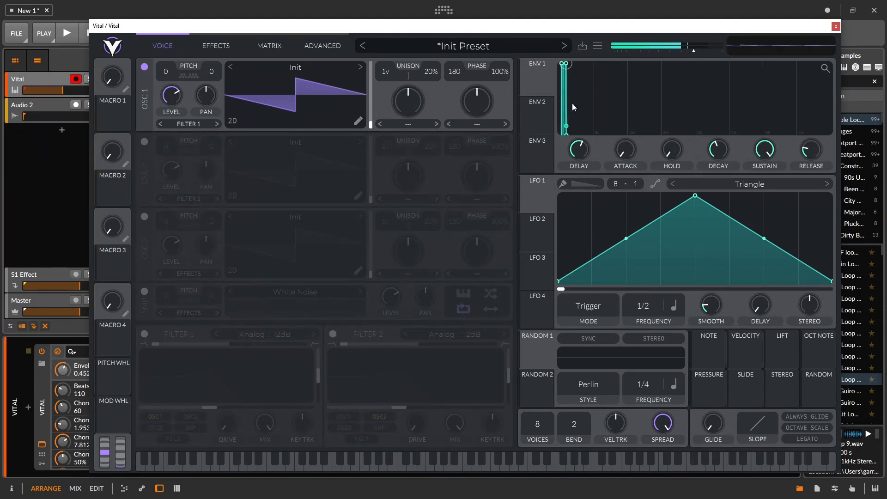
{"action": "left_click_drag", "start_coordinate": [595, 157], "coordinate": [561, 245]}
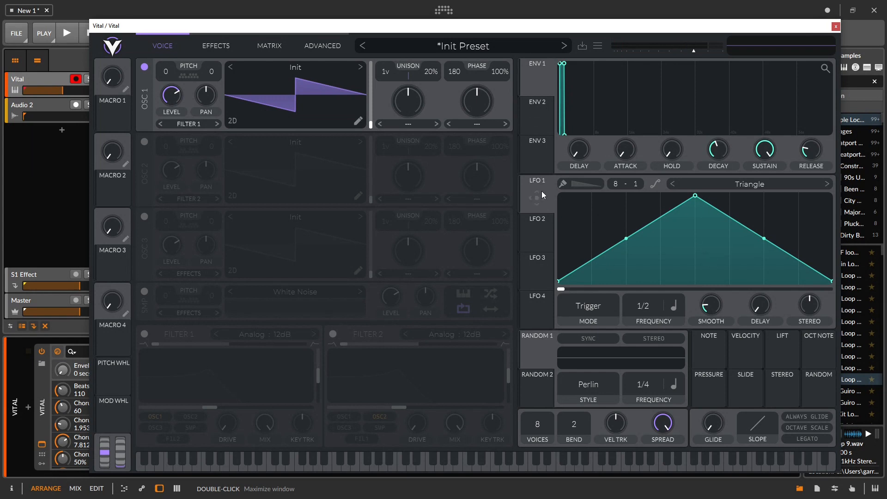
Route LFOs 1 and 8 to OSC 1's spectral morph amount and LFOs 2 to 7 to its distortion amount
{"action": "left_click_drag", "start_coordinate": [537, 236], "coordinate": [479, 137]}
{"action": "left_click", "coordinate": [541, 273]}
{"action": "left_click", "coordinate": [550, 293]}
{"action": "left_click", "coordinate": [538, 289]}
{"action": "left_click_drag", "start_coordinate": [540, 318], "coordinate": [477, 109]}
{"action": "left_click_drag", "start_coordinate": [542, 319], "coordinate": [413, 104]}
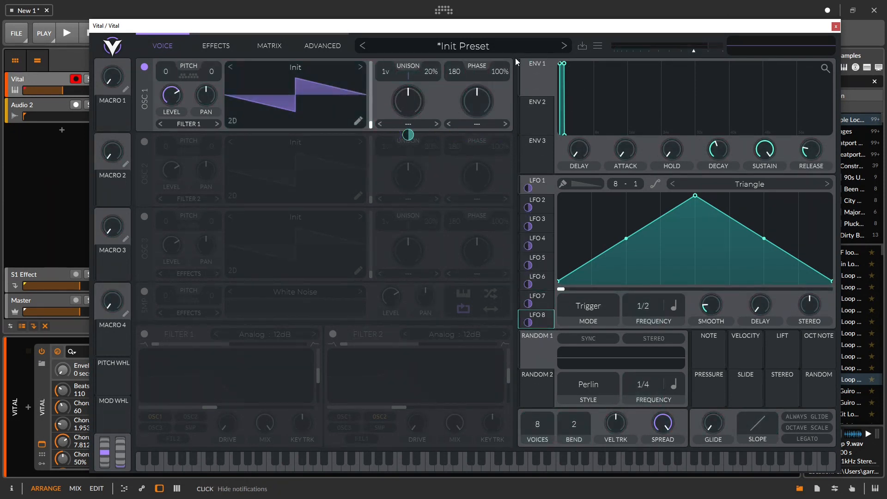
Paint down ramps across LFO 1's graph, and repaint the first two after bending them and adding points
{"action": "left_click", "coordinate": [563, 184]}
{"action": "mouse_move", "coordinate": [573, 217]}
{"action": "left_mouse_down"}
{"action": "mouse_move", "coordinate": [584, 215]}
{"action": "mouse_move", "coordinate": [586, 190]}
{"action": "mouse_move", "coordinate": [693, 160]}
{"action": "mouse_move", "coordinate": [827, 231]}
{"action": "left_mouse_up"}
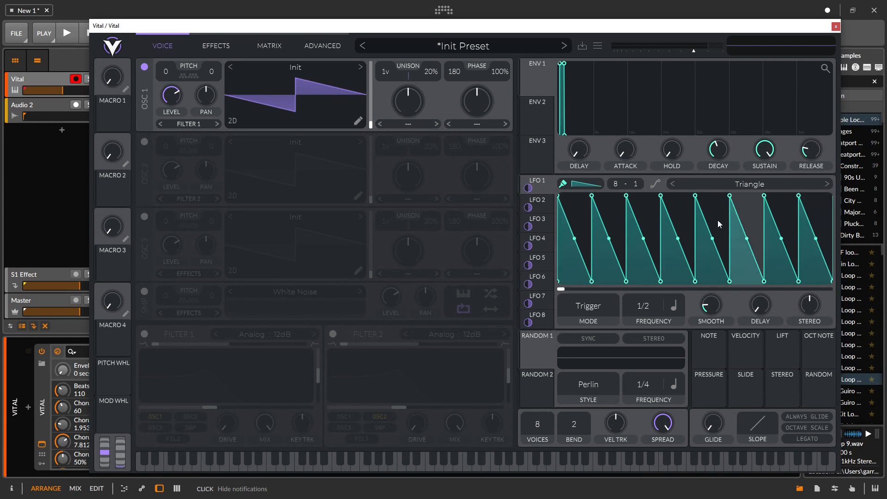
{"action": "left_click_drag", "start_coordinate": [574, 247], "coordinate": [616, 238]}
{"action": "double_click", "coordinate": [605, 213]}
{"action": "double_click", "coordinate": [594, 201]}
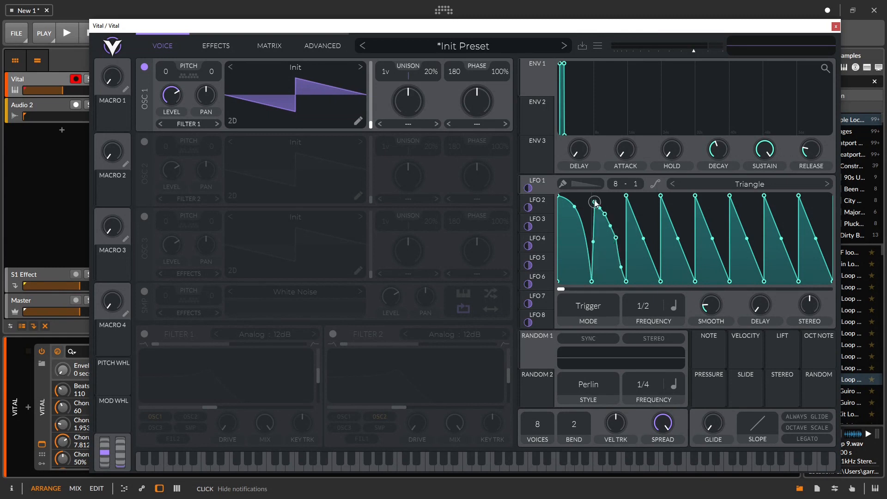
{"action": "left_click", "coordinate": [563, 183]}
{"action": "left_click_drag", "start_coordinate": [566, 214], "coordinate": [610, 217]}
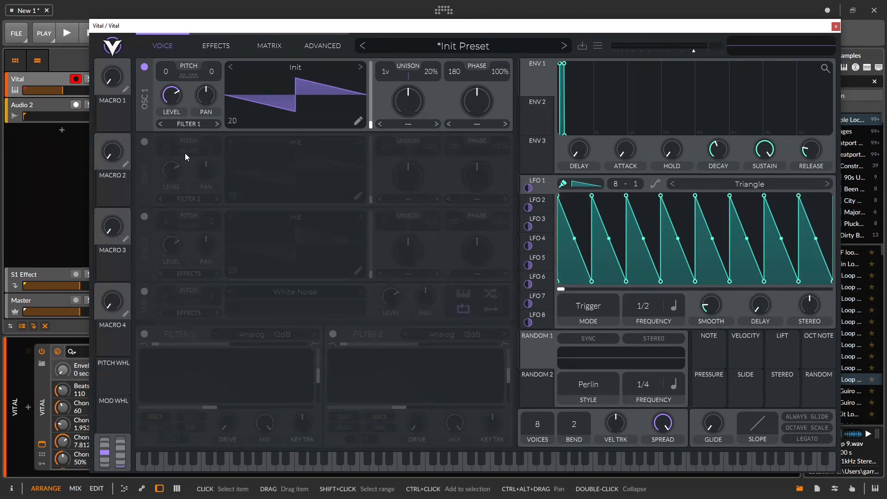
Open the modulation matrix and paint Half-pattern square pulses across the remap curve of the LFO 8 routing
{"action": "left_click", "coordinate": [229, 44]}
{"action": "left_click", "coordinate": [277, 45]}
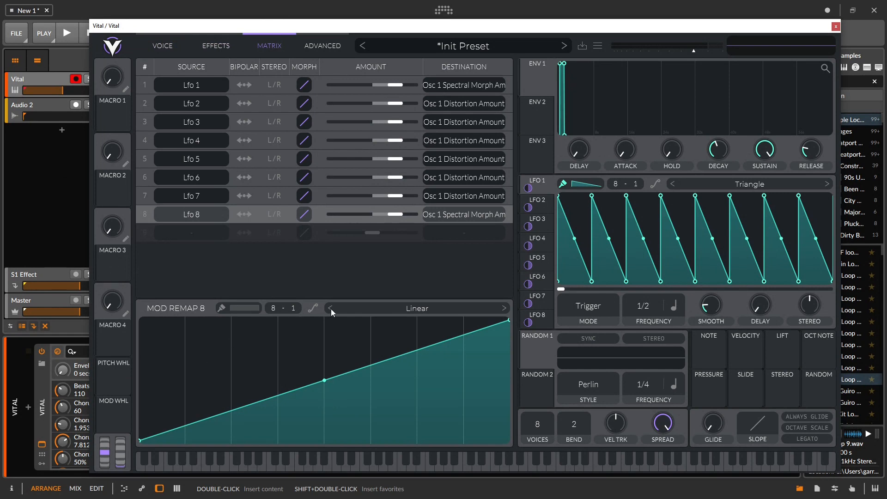
{"action": "double_click", "coordinate": [247, 336]}
{"action": "left_click", "coordinate": [221, 308]}
{"action": "mouse_move", "coordinate": [287, 326]}
{"action": "left_mouse_down"}
{"action": "mouse_move", "coordinate": [144, 361]}
{"action": "mouse_move", "coordinate": [499, 361]}
{"action": "left_mouse_up"}
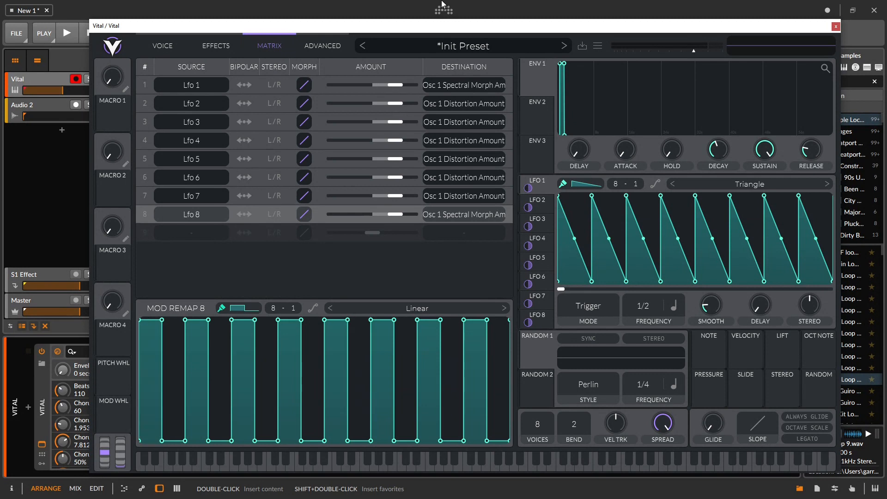
Return to the voice page and paint LFO 1's graph with uneven Step blocks, followed by the Half pattern
{"action": "left_click", "coordinate": [182, 45]}
{"action": "left_click", "coordinate": [586, 184]}
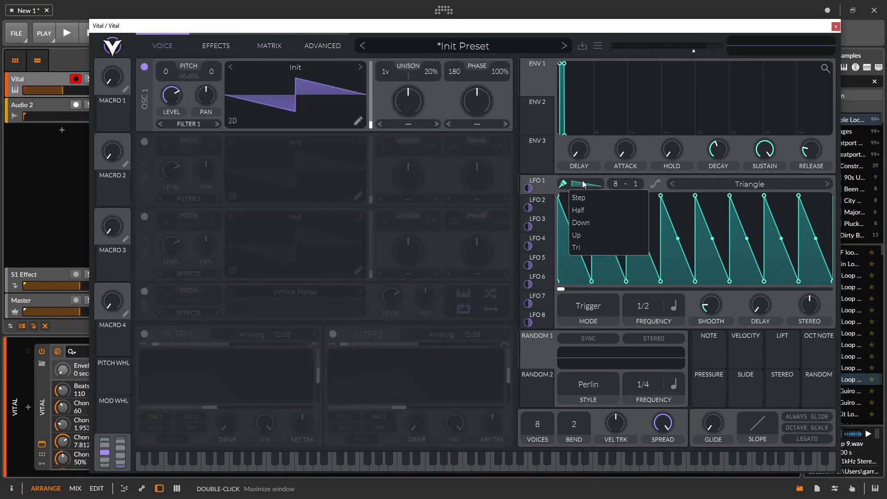
{"action": "left_click", "coordinate": [586, 211]}
{"action": "mouse_move", "coordinate": [813, 231]}
{"action": "left_mouse_down"}
{"action": "mouse_move", "coordinate": [685, 228]}
{"action": "mouse_move", "coordinate": [584, 254]}
{"action": "mouse_move", "coordinate": [792, 278]}
{"action": "mouse_move", "coordinate": [645, 179]}
{"action": "left_mouse_up"}
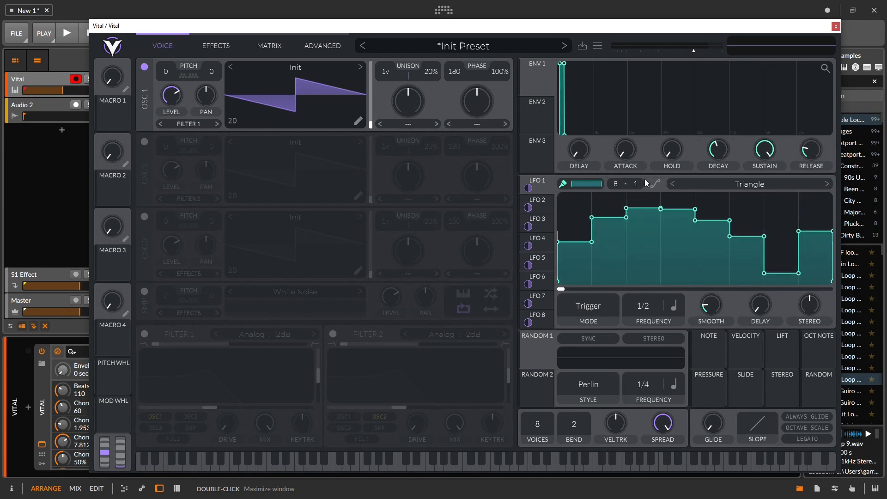
{"action": "left_click", "coordinate": [587, 184]}
{"action": "left_click", "coordinate": [603, 214]}
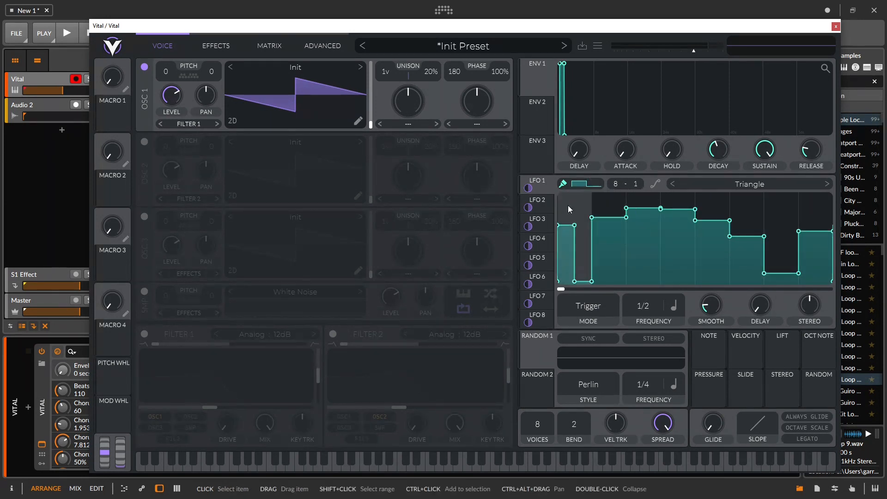
Repaint LFO 1's whole graph with the Down, Up and Tri brush patterns in turn
{"action": "left_click", "coordinate": [581, 185]}
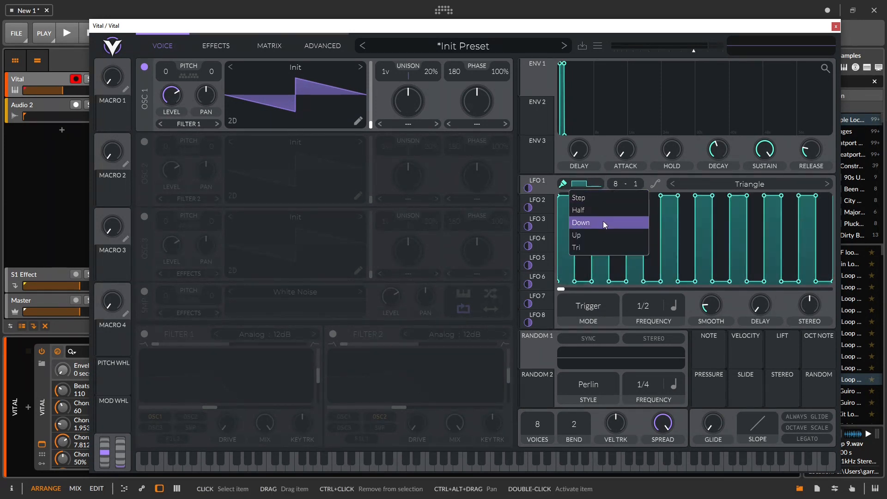
{"action": "left_click", "coordinate": [603, 221]}
{"action": "mouse_move", "coordinate": [559, 210]}
{"action": "left_mouse_down"}
{"action": "mouse_move", "coordinate": [684, 217]}
{"action": "mouse_move", "coordinate": [597, 228]}
{"action": "mouse_move", "coordinate": [782, 118]}
{"action": "mouse_move", "coordinate": [834, 134]}
{"action": "left_mouse_up"}
{"action": "left_click", "coordinate": [581, 185]}
{"action": "left_click", "coordinate": [600, 238]}
{"action": "left_click", "coordinate": [583, 184]}
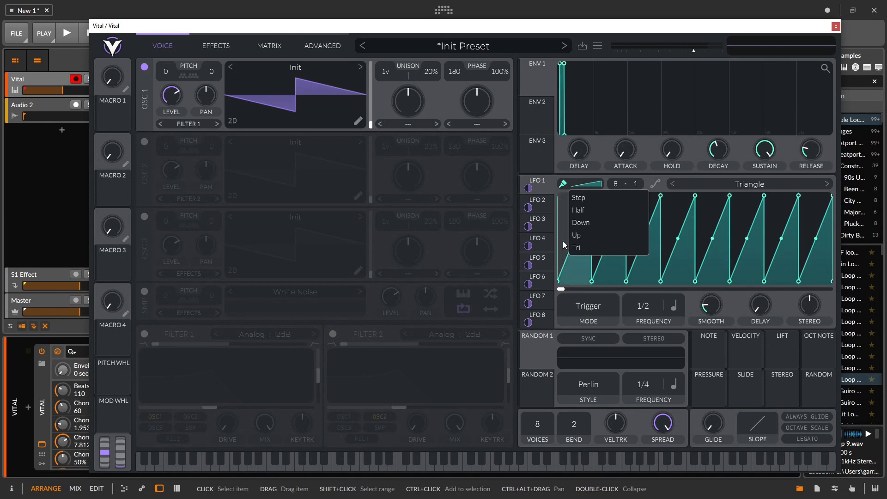
{"action": "left_click", "coordinate": [589, 246]}
{"action": "mouse_move", "coordinate": [577, 209]}
{"action": "left_mouse_down"}
{"action": "mouse_move", "coordinate": [798, 139]}
{"action": "mouse_move", "coordinate": [832, 138]}
{"action": "left_mouse_up"}
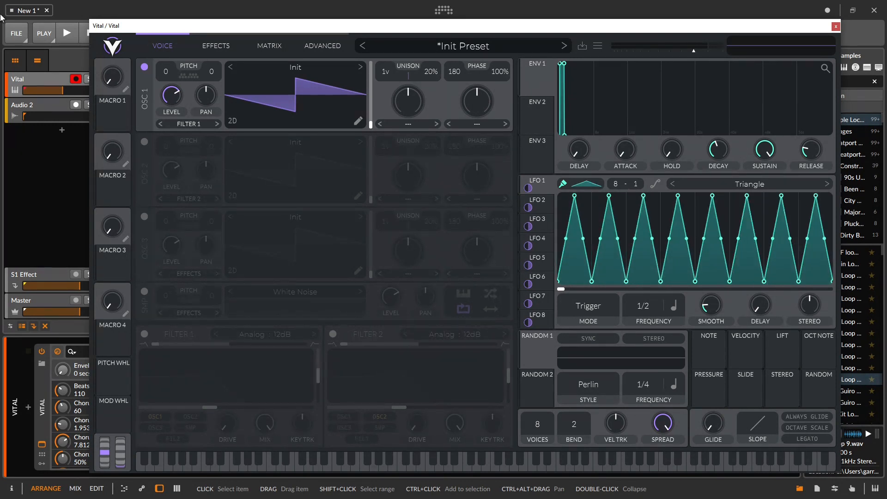
Turn on curve smoothing for LFO 1 and repaint its graph with the Up pattern
{"action": "left_click", "coordinate": [655, 184]}
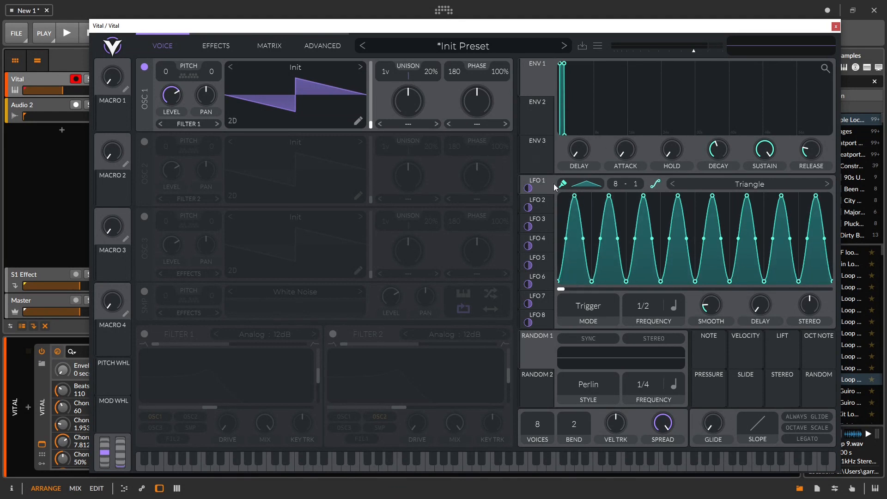
{"action": "left_click", "coordinate": [585, 185]}
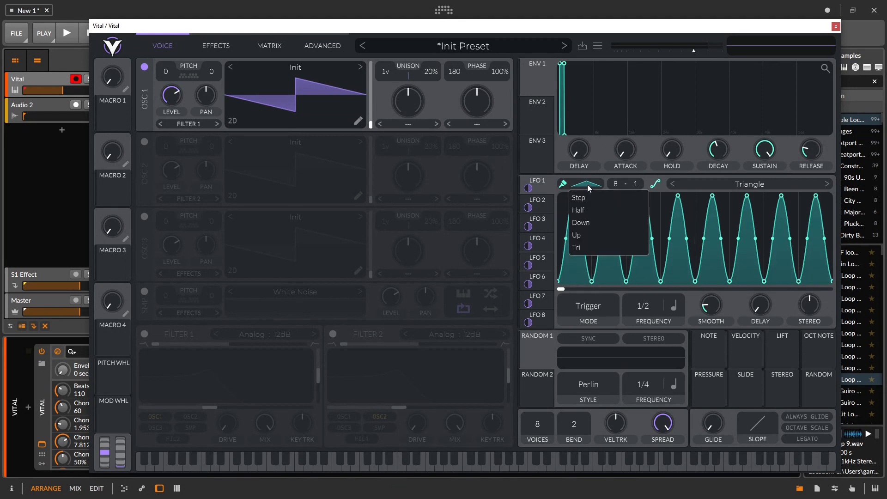
{"action": "left_click", "coordinate": [592, 236]}
{"action": "mouse_move", "coordinate": [572, 214]}
{"action": "left_mouse_down"}
{"action": "mouse_move", "coordinate": [686, 175]}
{"action": "mouse_move", "coordinate": [847, 162]}
{"action": "mouse_move", "coordinate": [693, 205]}
{"action": "mouse_move", "coordinate": [615, 172]}
{"action": "mouse_move", "coordinate": [860, 150]}
{"action": "left_mouse_up"}
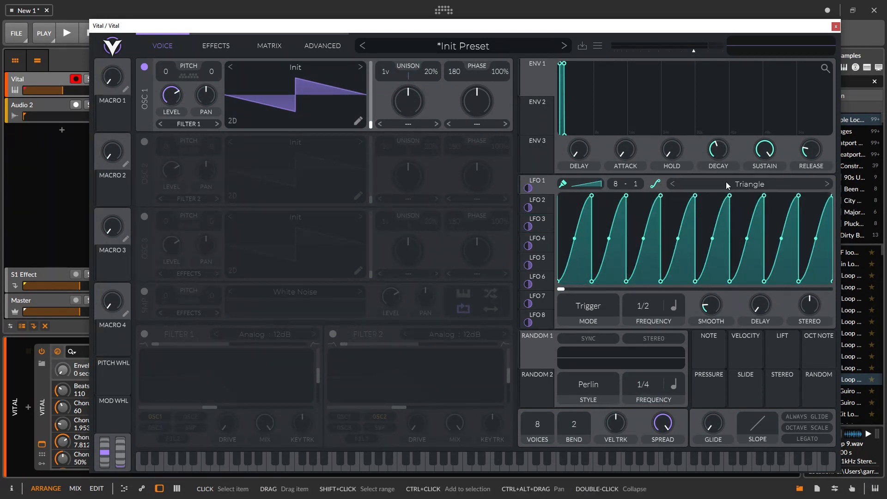
{"action": "left_click", "coordinate": [588, 185]}
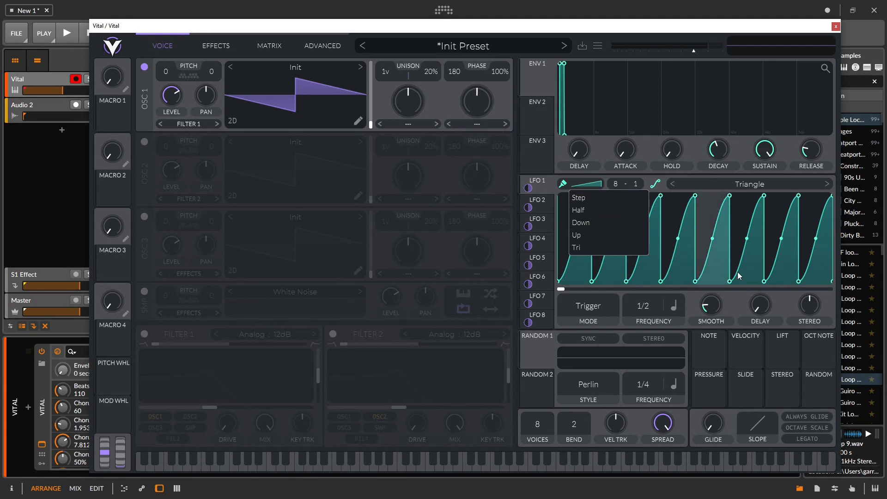
{"action": "left_click", "coordinate": [741, 233]}
{"action": "mouse_move", "coordinate": [756, 208]}
{"action": "left_mouse_down"}
{"action": "mouse_move", "coordinate": [460, 98]}
{"action": "mouse_move", "coordinate": [855, 138]}
{"action": "left_mouse_up"}
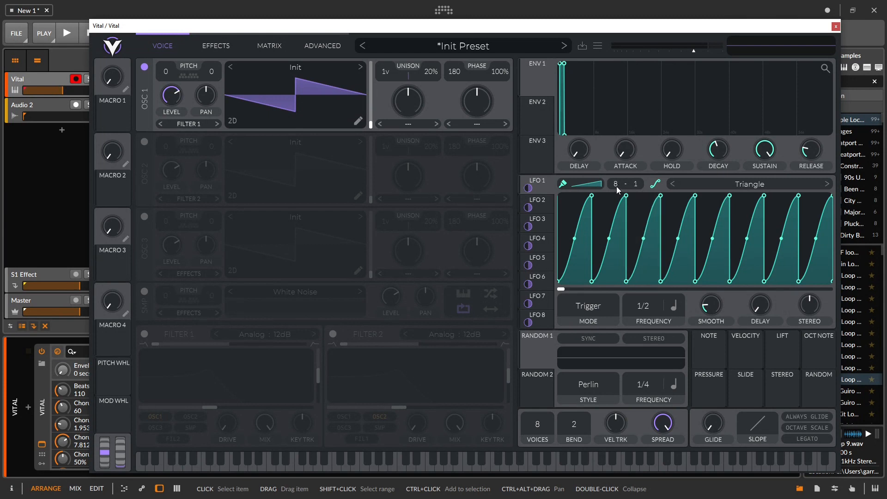
Set LFO 1's horizontal grid to 32 divisions and paint Up ramps across all of them
{"action": "left_click_drag", "start_coordinate": [615, 157], "coordinate": [636, 115]}
{"action": "left_click_drag", "start_coordinate": [620, 185], "coordinate": [632, 143]}
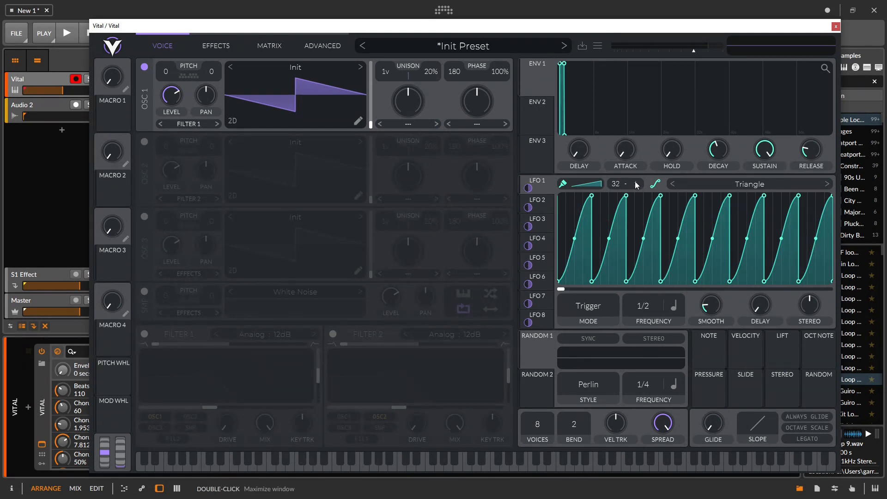
{"action": "mouse_move", "coordinate": [603, 249]}
{"action": "left_mouse_down"}
{"action": "mouse_move", "coordinate": [595, 218]}
{"action": "mouse_move", "coordinate": [561, 231]}
{"action": "mouse_move", "coordinate": [830, 231]}
{"action": "left_mouse_up"}
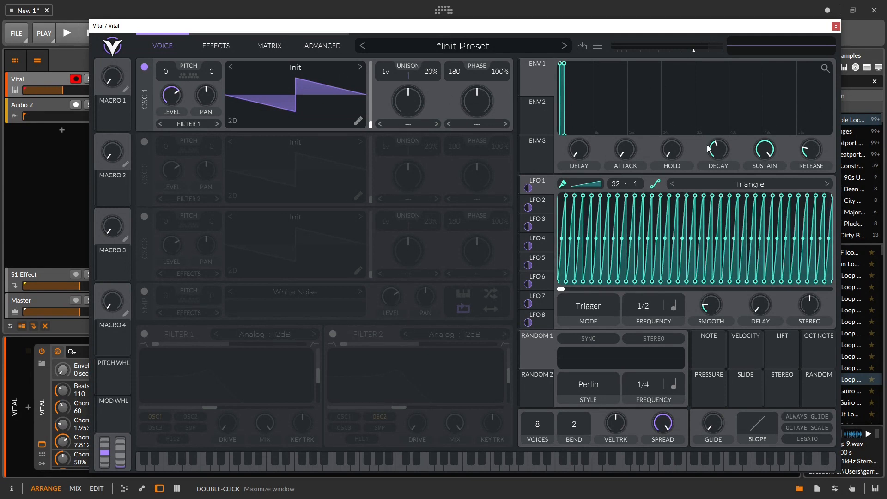
Set LFO 1's vertical grid to 24 divisions and paint Up ramps of varying height across the graph
{"action": "left_click_drag", "start_coordinate": [631, 39], "coordinate": [636, 2]}
{"action": "left_click_drag", "start_coordinate": [638, 185], "coordinate": [641, 143]}
{"action": "left_click_drag", "start_coordinate": [635, 186], "coordinate": [648, 153]}
{"action": "mouse_move", "coordinate": [601, 222]}
{"action": "left_mouse_down"}
{"action": "mouse_move", "coordinate": [649, 237]}
{"action": "mouse_move", "coordinate": [604, 230]}
{"action": "mouse_move", "coordinate": [822, 264]}
{"action": "mouse_move", "coordinate": [568, 199]}
{"action": "mouse_move", "coordinate": [819, 210]}
{"action": "left_mouse_up"}
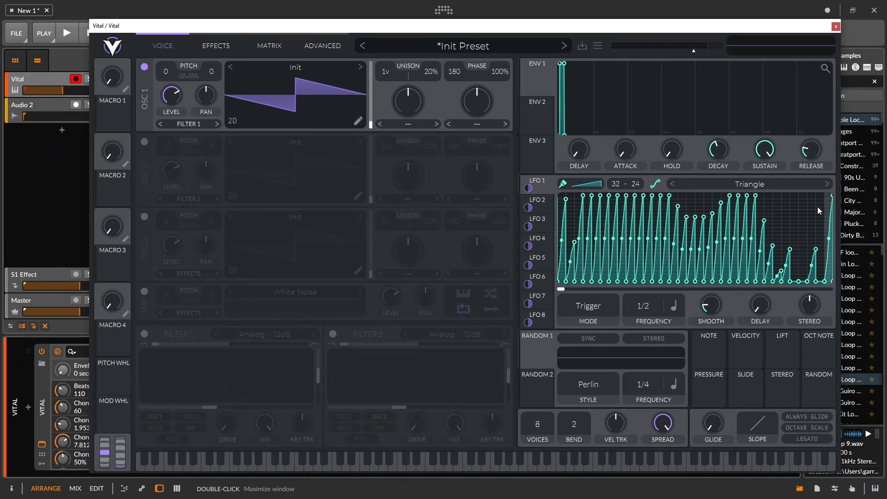
Repaint LFO 1's graph with shapes of varying height, finishing with the Tri pattern
{"action": "left_click", "coordinate": [572, 187]}
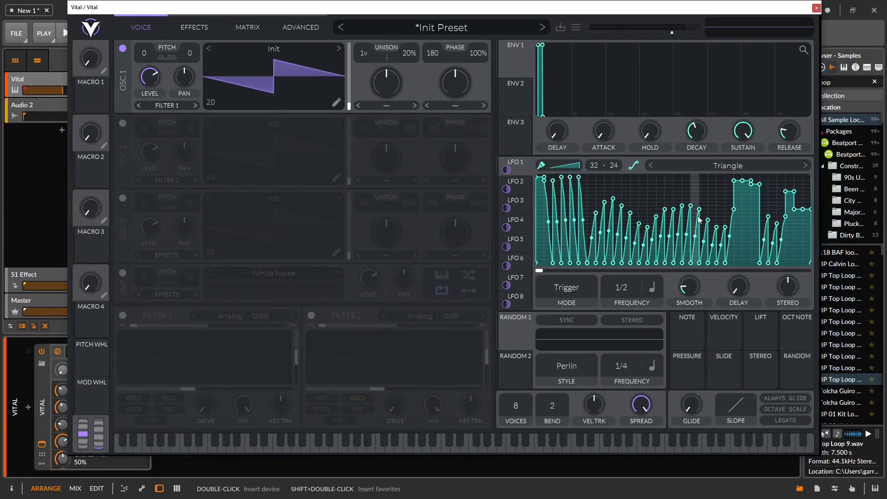
{"action": "mouse_move", "coordinate": [699, 221]}
{"action": "left_mouse_down"}
{"action": "mouse_move", "coordinate": [791, 175]}
{"action": "mouse_move", "coordinate": [619, 194]}
{"action": "mouse_move", "coordinate": [571, 187]}
{"action": "mouse_move", "coordinate": [681, 222]}
{"action": "mouse_move", "coordinate": [735, 198]}
{"action": "left_mouse_up"}
{"action": "left_click", "coordinate": [572, 165]}
{"action": "left_click", "coordinate": [555, 229]}
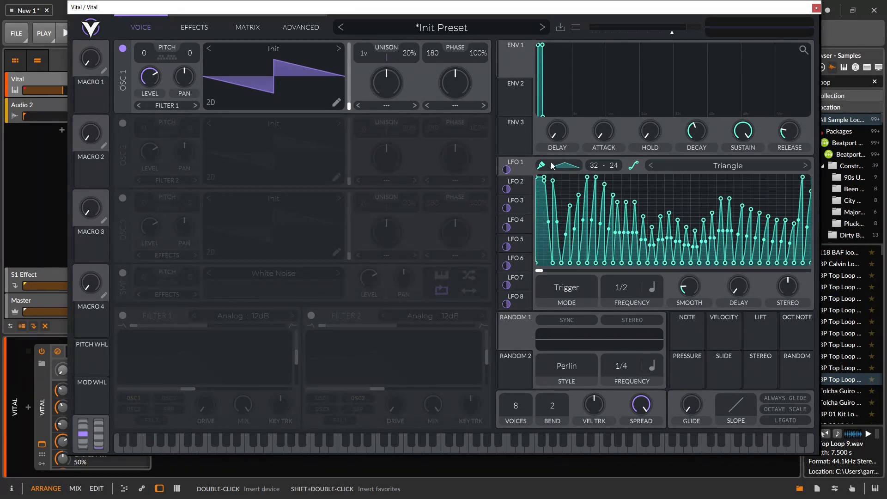
Add a point on the upper part of LFO 3's rising slope and set its grid to 15 by 8
{"action": "left_click_drag", "start_coordinate": [596, 168], "coordinate": [615, 277]}
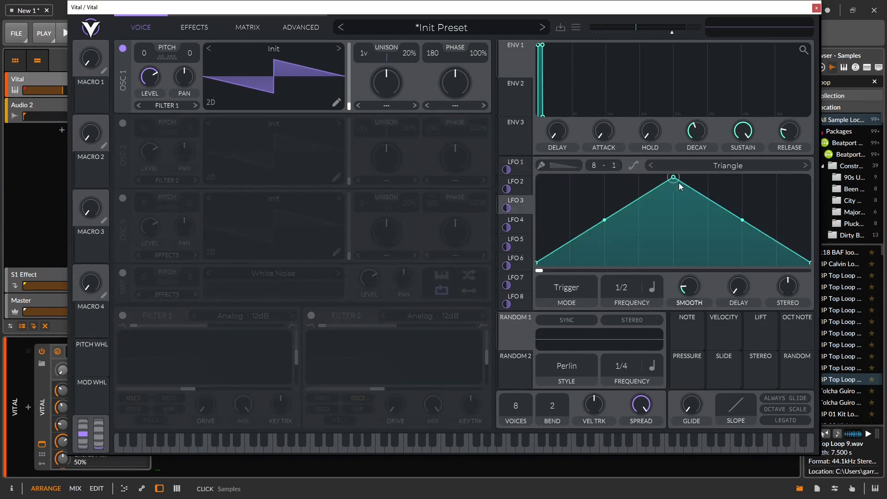
{"action": "double_click", "coordinate": [597, 196]}
{"action": "left_click_drag", "start_coordinate": [597, 194], "coordinate": [635, 194]}
{"action": "left_click_drag", "start_coordinate": [594, 165], "coordinate": [604, 131]}
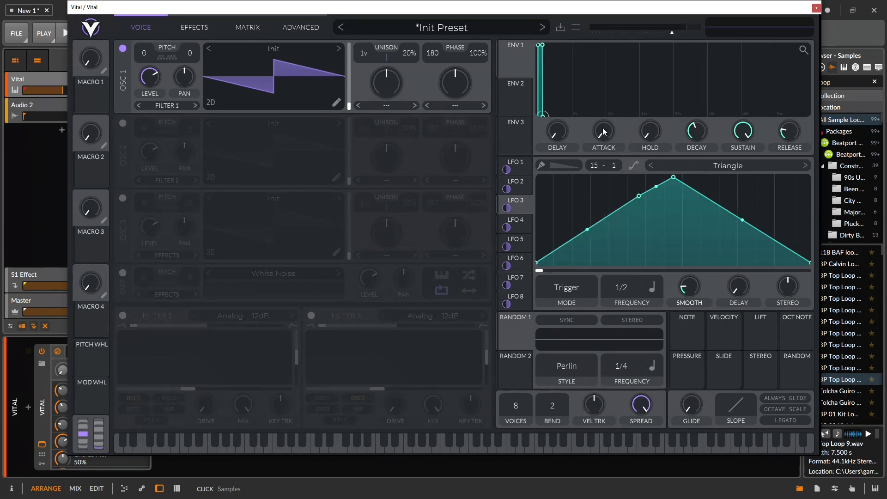
{"action": "left_click_drag", "start_coordinate": [614, 167], "coordinate": [605, 14]}
Add a second point on LFO 3's rising slope and move it low, about a quarter of the way along
{"action": "mouse_move", "coordinate": [588, 231]}
{"action": "left_mouse_down"}
{"action": "mouse_move", "coordinate": [586, 192]}
{"action": "mouse_move", "coordinate": [587, 230]}
{"action": "left_mouse_up"}
{"action": "double_click", "coordinate": [573, 184]}
{"action": "left_click_drag", "start_coordinate": [573, 185], "coordinate": [608, 243]}
Enter 2 as the point value of the lower point on LFO 3's rising slope
{"action": "right_click", "coordinate": [574, 256]}
{"action": "right_click", "coordinate": [608, 244]}
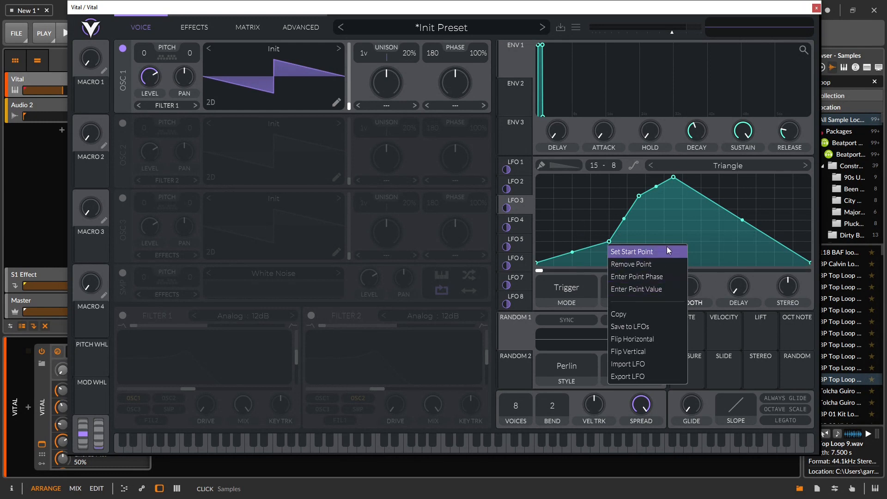
{"action": "left_click", "coordinate": [666, 286]}
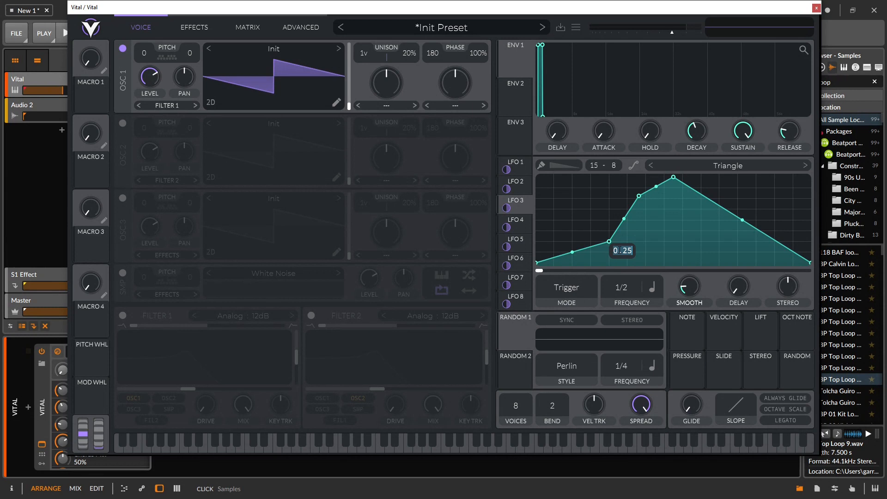
{"action": "type", "text": "2"}
{"action": "key", "text": "Return"}
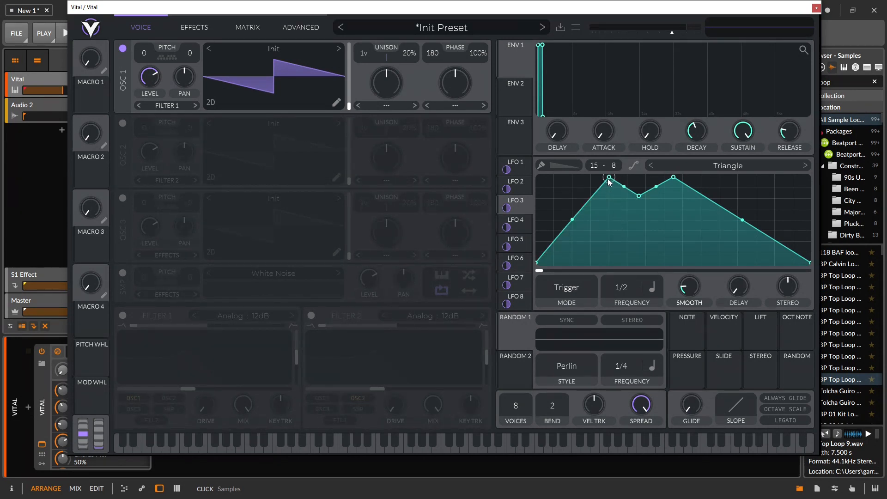
Lower the raised point on LFO 3's rising slope and open its point phase for entry, keeping the value
{"action": "left_click_drag", "start_coordinate": [609, 178], "coordinate": [601, 231]}
{"action": "right_click", "coordinate": [600, 230]}
{"action": "left_click", "coordinate": [634, 265]}
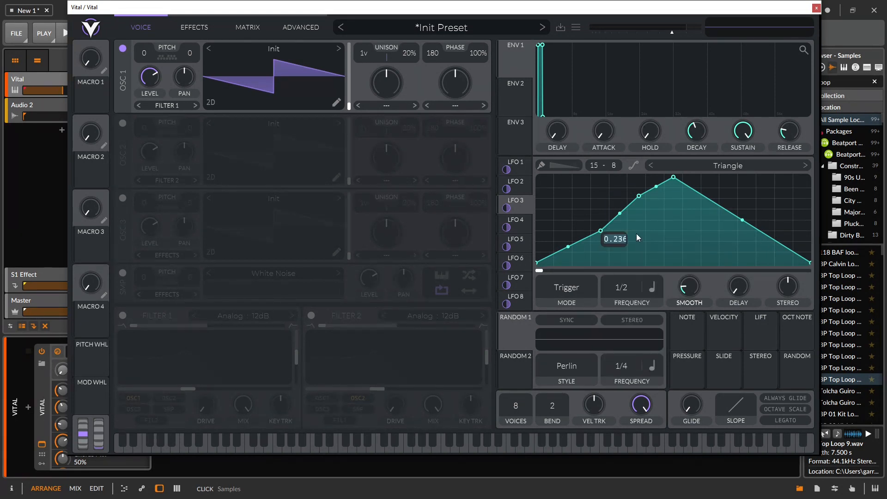
{"action": "key", "text": "Return"}
Move the lowered point slightly earlier and higher on LFO 3's rising slope, and remove it
{"action": "left_click_drag", "start_coordinate": [642, 230], "coordinate": [591, 221]}
{"action": "right_click", "coordinate": [591, 221]}
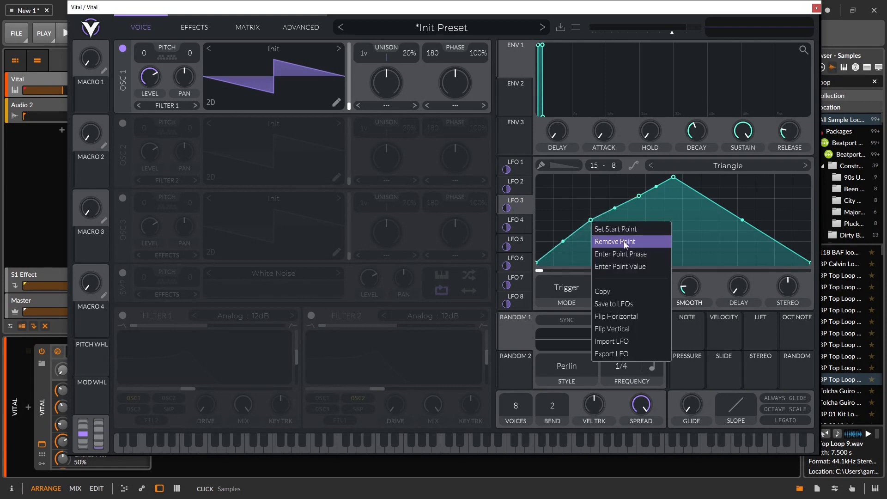
{"action": "left_click", "coordinate": [623, 241]}
Set LFO 3's start point at the rising slope's curve handle, reset the start marker to 0.000 and reposition it along the graph
{"action": "right_click", "coordinate": [590, 227]}
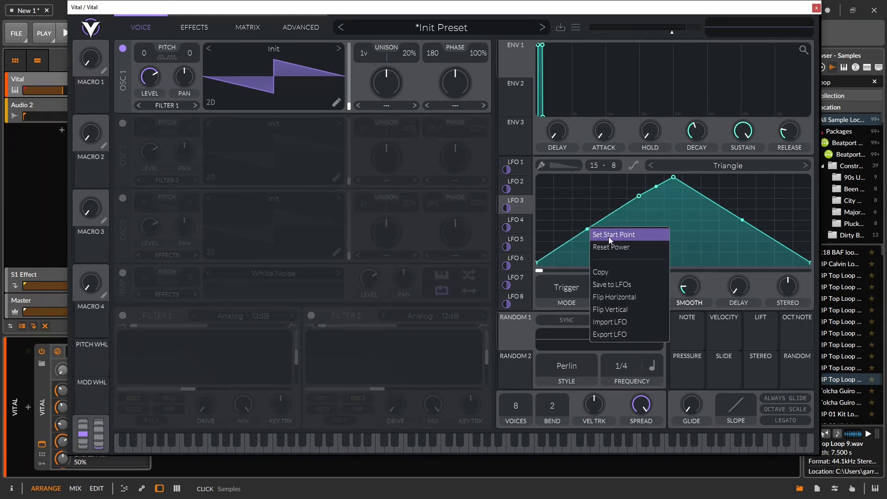
{"action": "left_click", "coordinate": [609, 237]}
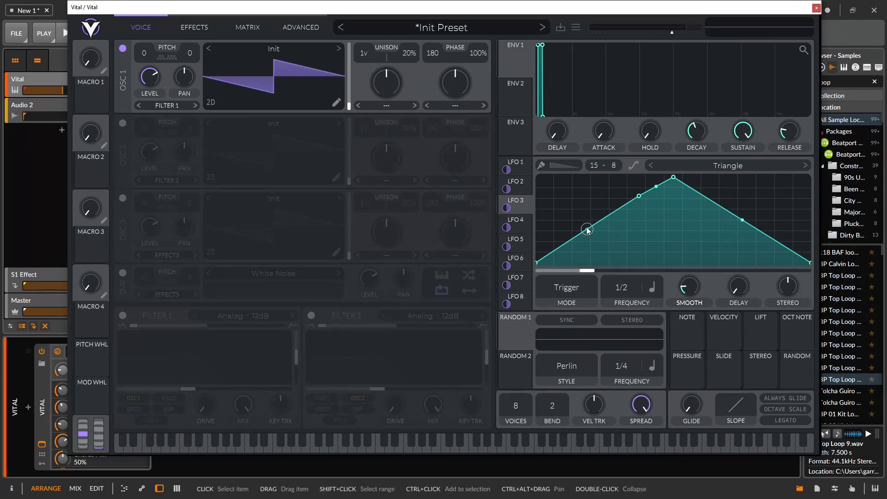
{"action": "left_click_drag", "start_coordinate": [587, 272], "coordinate": [539, 272]}
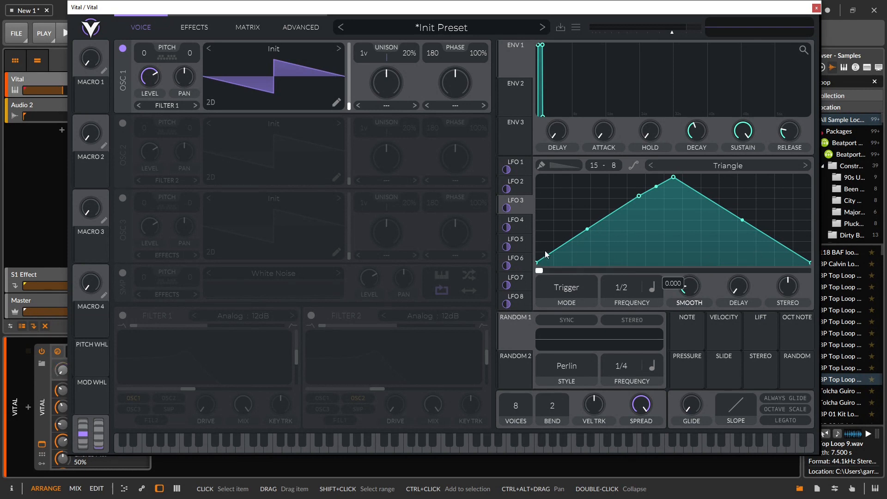
{"action": "left_click_drag", "start_coordinate": [666, 271], "coordinate": [586, 276]}
Set LFO 3's start point at the triangle's peak, and return it to the beginning of the graph
{"action": "right_click", "coordinate": [674, 178]}
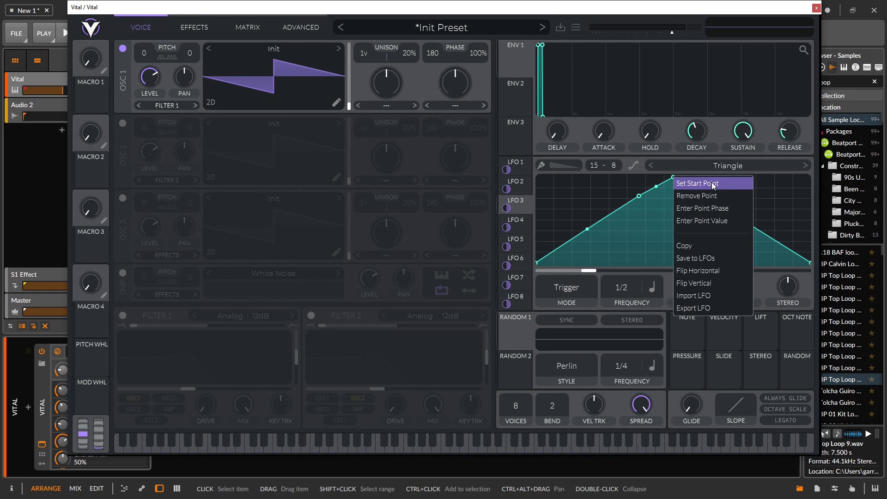
{"action": "left_click", "coordinate": [712, 183]}
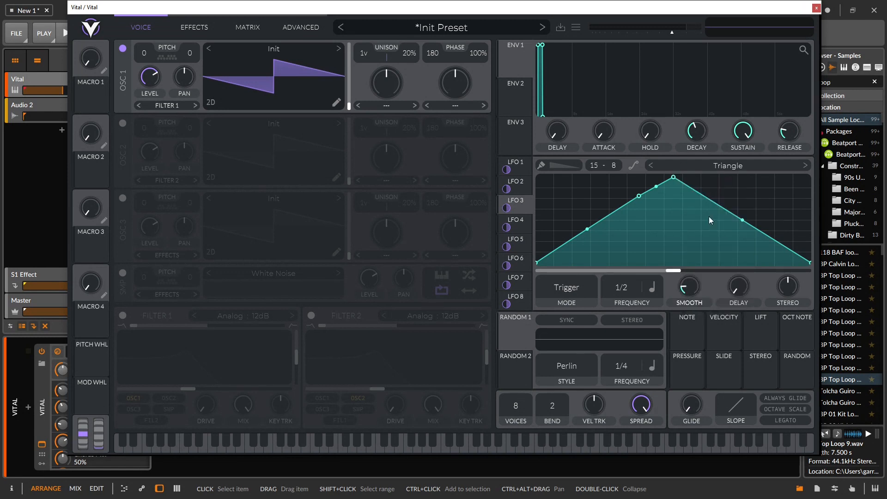
{"action": "right_click", "coordinate": [640, 194]}
{"action": "left_click", "coordinate": [596, 207]}
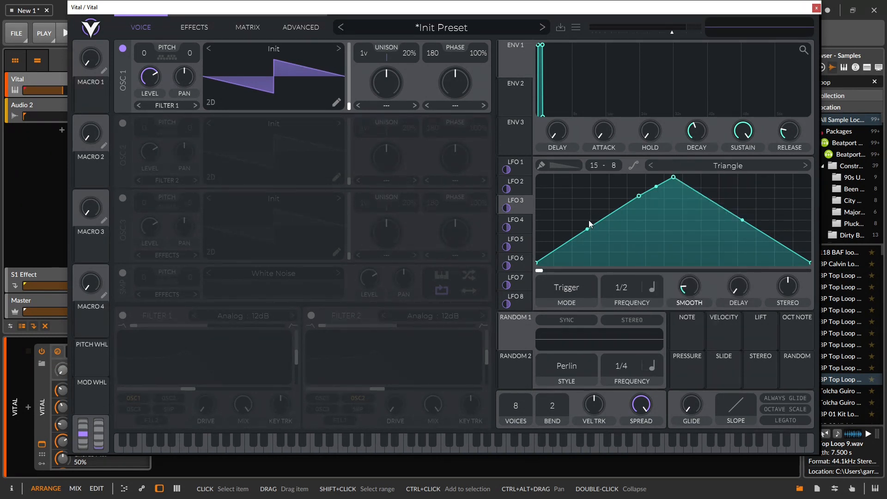
Browse LFO 3's preset shapes and try Staircase Down, Triangle, Nervous Groove and Pulse Series
{"action": "right_click", "coordinate": [592, 217]}
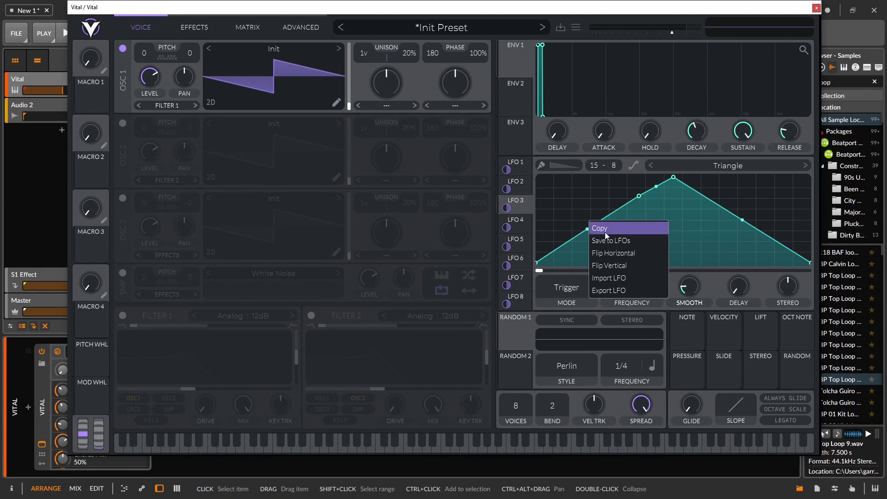
{"action": "left_click", "coordinate": [710, 166]}
{"action": "left_click", "coordinate": [710, 167]}
{"action": "left_click", "coordinate": [720, 99]}
{"action": "left_click", "coordinate": [722, 114]}
{"action": "left_click", "coordinate": [721, 137]}
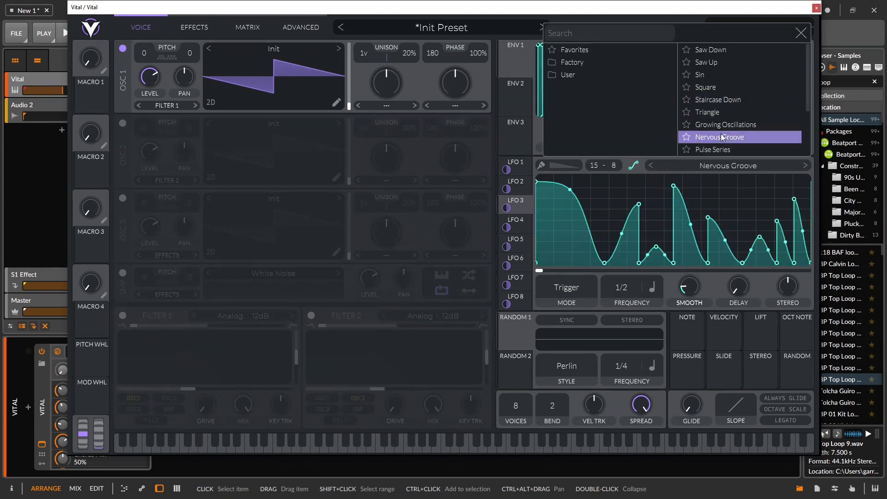
{"action": "left_click", "coordinate": [722, 150]}
Try further preset shapes from the end of the list and load Nervous Groove on LFO 3
{"action": "scroll", "coordinate": [724, 145], "scroll_direction": "down", "scroll_amount": 2}
{"action": "left_click", "coordinate": [726, 138]}
{"action": "left_click", "coordinate": [716, 114]}
{"action": "left_click", "coordinate": [727, 88]}
{"action": "left_click", "coordinate": [724, 75]}
{"action": "left_click", "coordinate": [723, 63]}
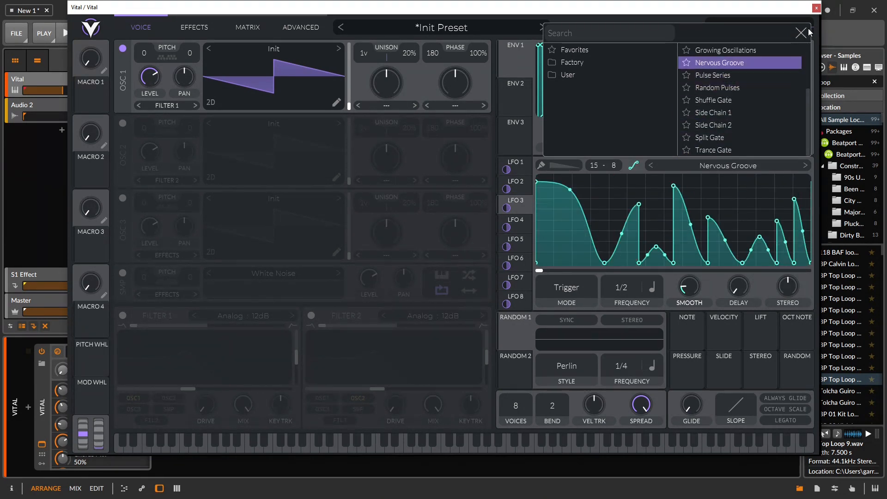
{"action": "left_click", "coordinate": [804, 32]}
Flip LFO 3's Nervous Groove shape vertically and horizontally
{"action": "right_click", "coordinate": [725, 193]}
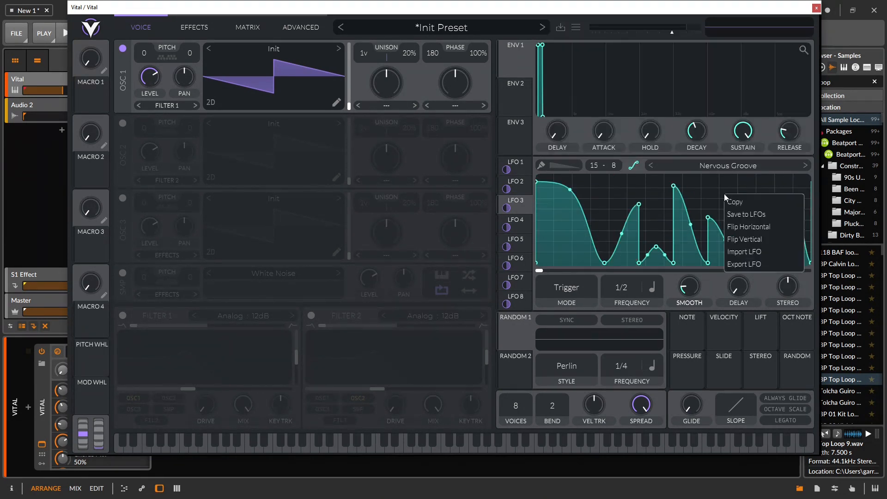
{"action": "left_click", "coordinate": [758, 239]}
{"action": "right_click", "coordinate": [693, 204]}
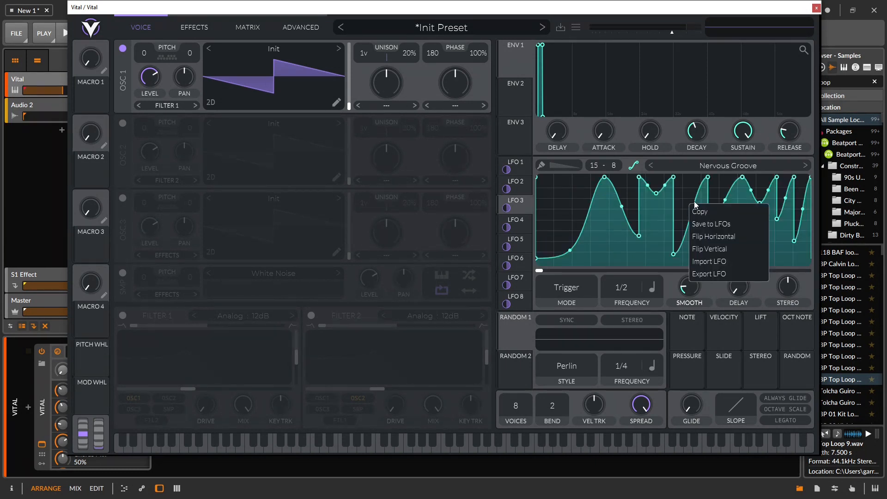
{"action": "left_click", "coordinate": [726, 239]}
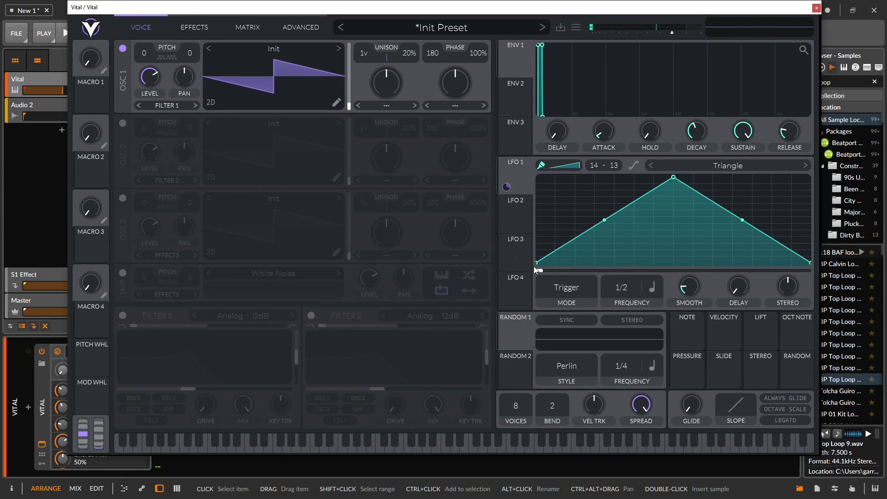
Move LFO 1's start marker to about 0.454 and try to set a start point on its rising slope while painting is on
{"action": "left_click_drag", "start_coordinate": [540, 271], "coordinate": [662, 271]}
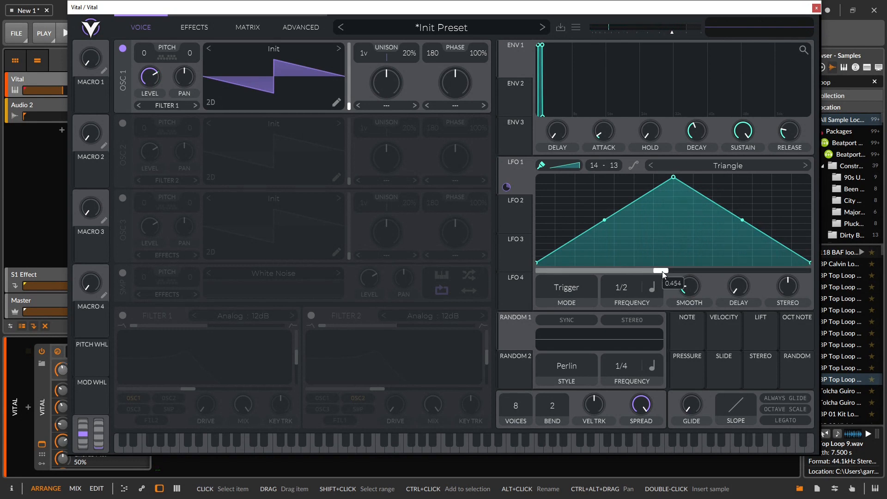
{"action": "left_click", "coordinate": [633, 207]}
{"action": "right_click", "coordinate": [614, 265]}
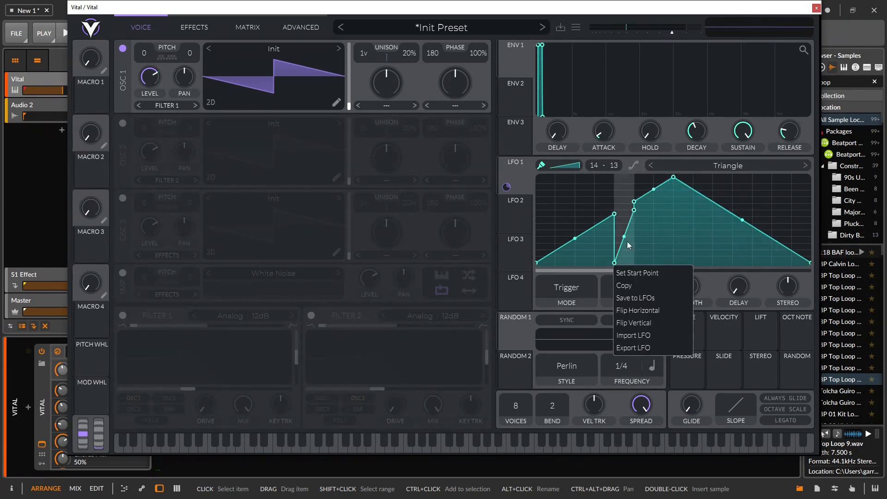
{"action": "left_click", "coordinate": [647, 272]}
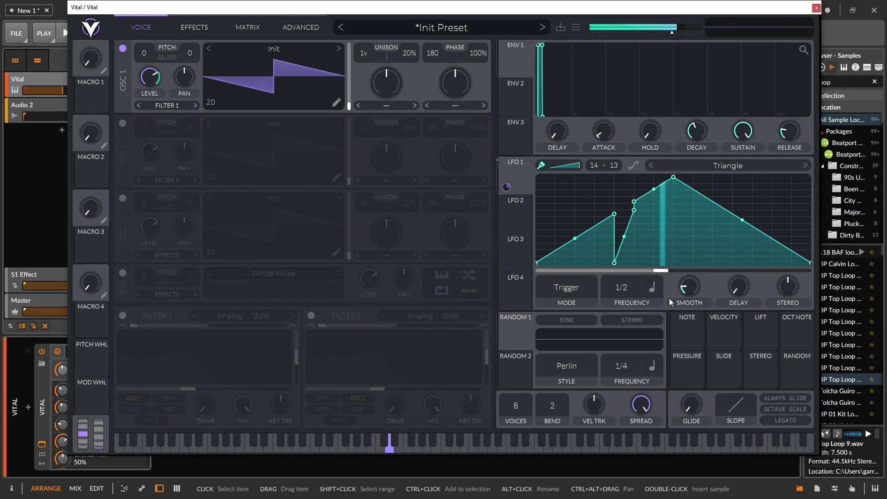
{"action": "right_click", "coordinate": [615, 263]}
{"action": "left_click", "coordinate": [615, 263]}
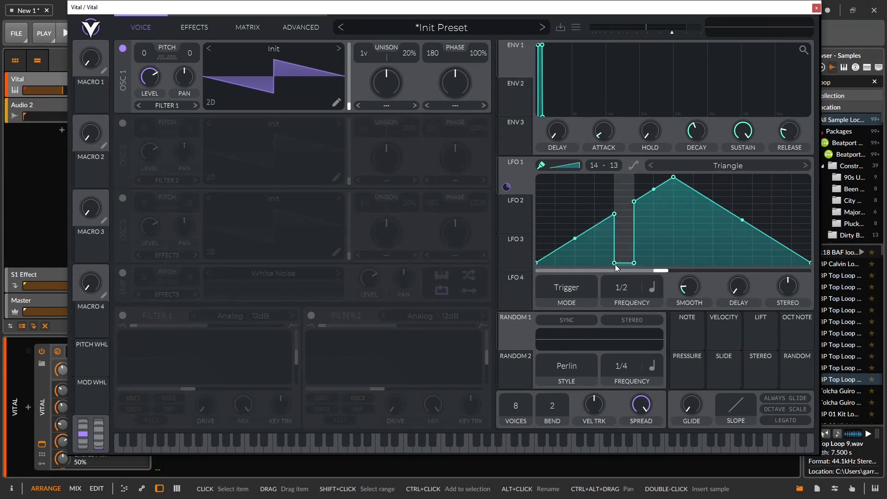
Turn off LFO 1's paint mode and set its start point at the lowest point of the painted dip
{"action": "left_click", "coordinate": [547, 165]}
{"action": "left_click", "coordinate": [541, 165]}
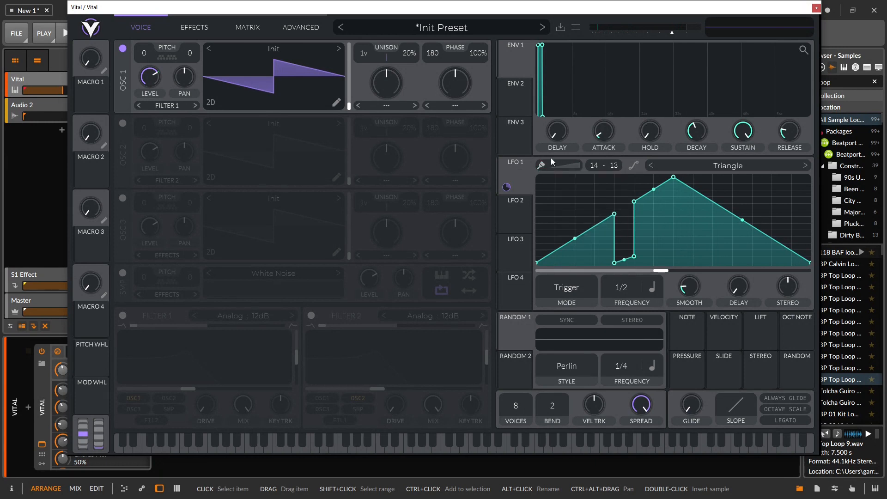
{"action": "right_click", "coordinate": [615, 265]}
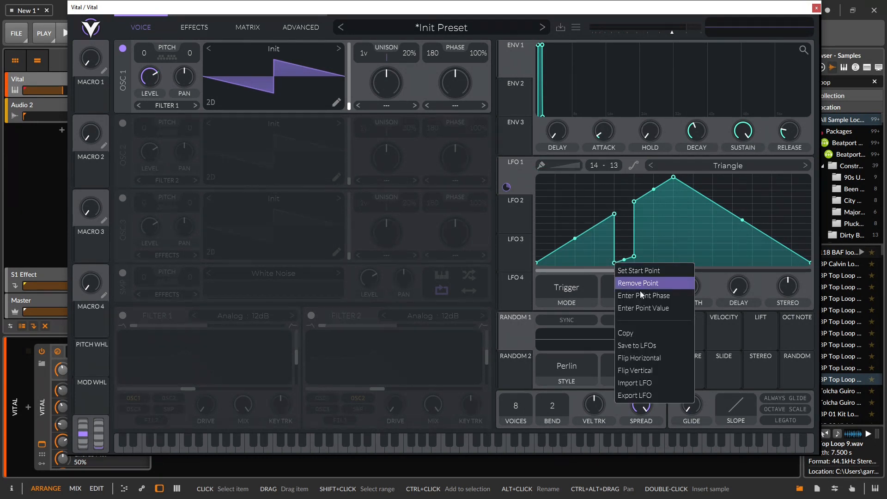
{"action": "left_click", "coordinate": [659, 267]}
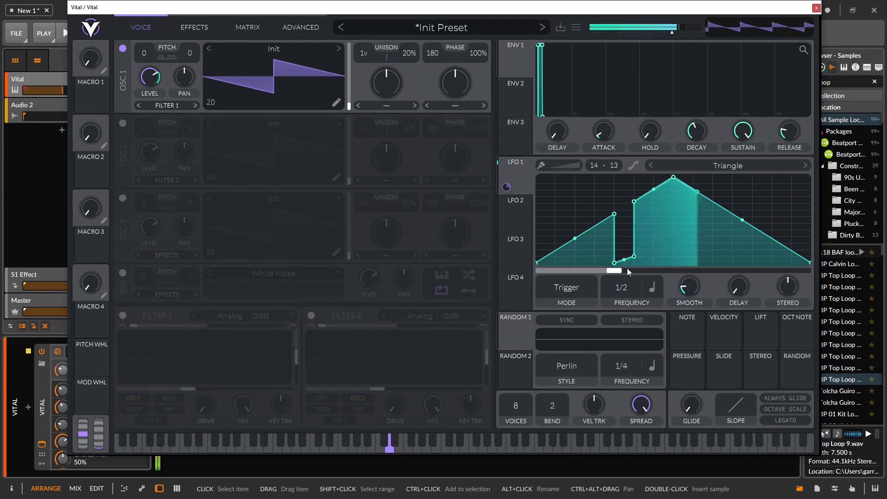
{"action": "left_click_drag", "start_coordinate": [627, 270], "coordinate": [635, 245]}
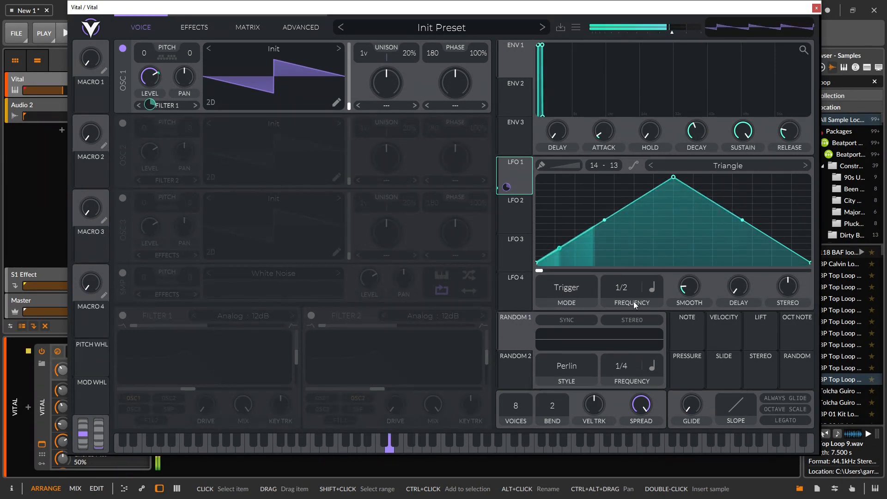
Try LFO 1 in Sync mode, and set its mode to Envelope
{"action": "left_click", "coordinate": [567, 288]}
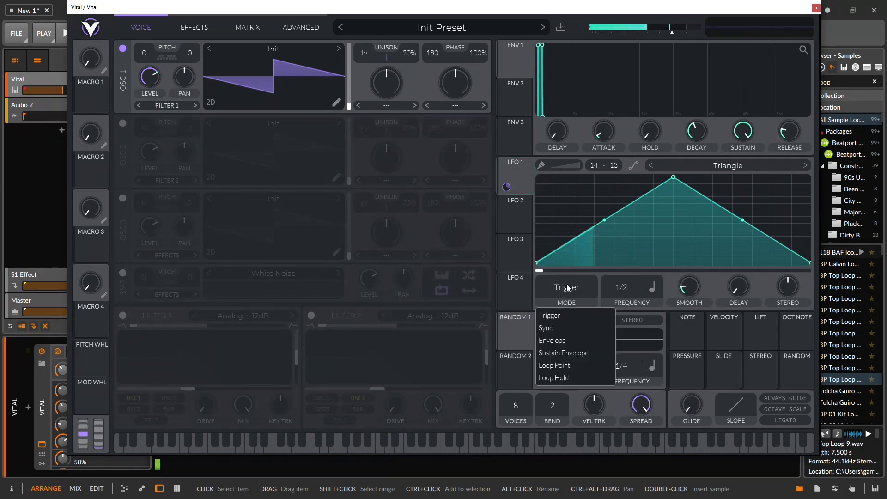
{"action": "left_click", "coordinate": [573, 329]}
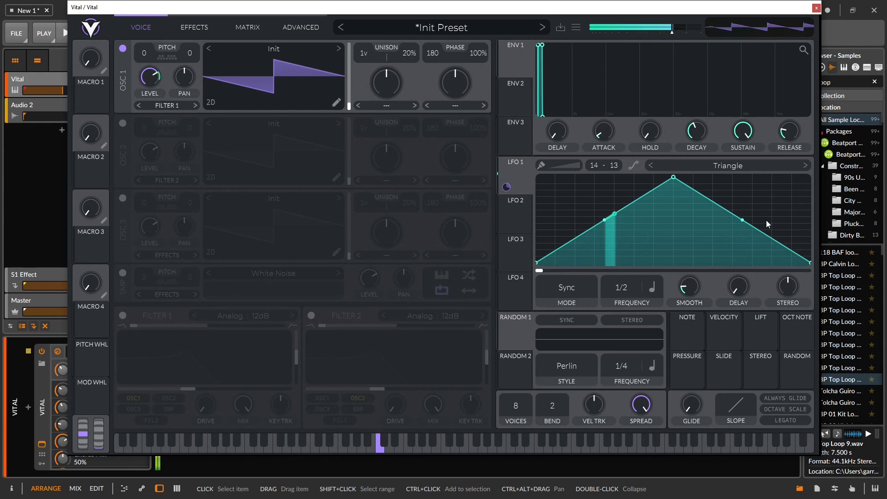
{"action": "left_click", "coordinate": [555, 287]}
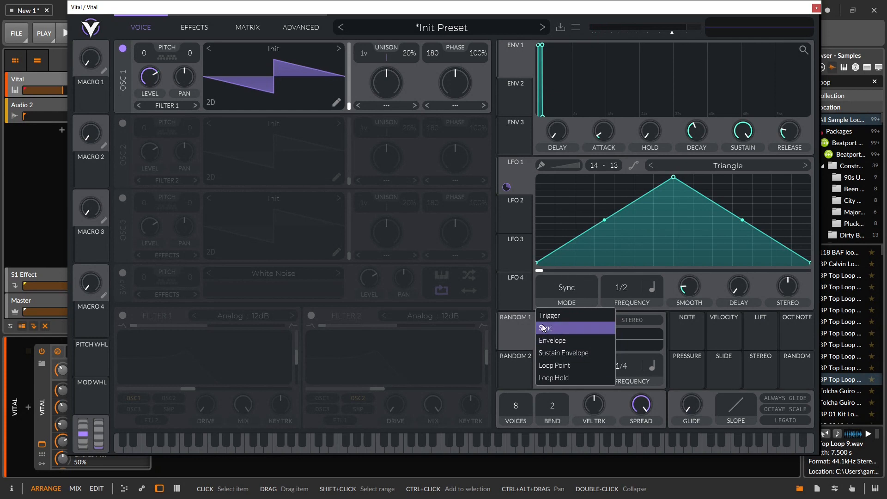
{"action": "left_click", "coordinate": [551, 340]}
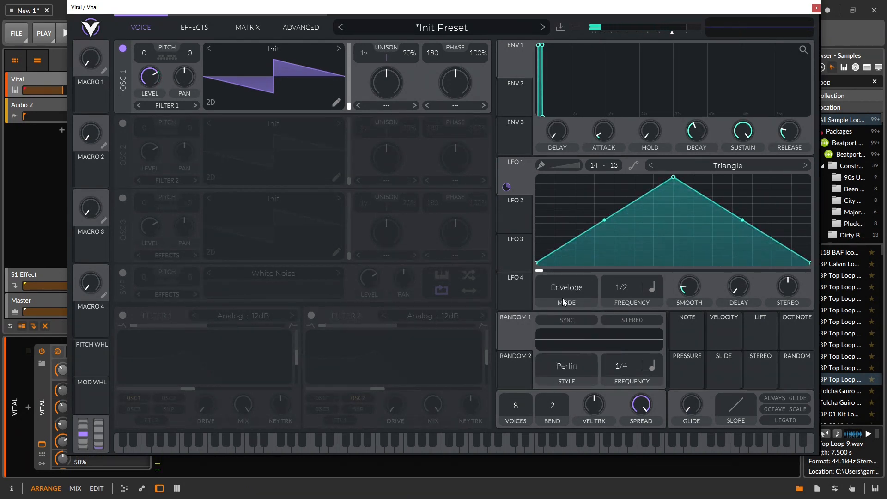
Move the peak of LFO 1's triangle to about a sixth of the way across and route LFO 1 to OSC 1's pitch
{"action": "left_click_drag", "start_coordinate": [676, 177], "coordinate": [582, 177]}
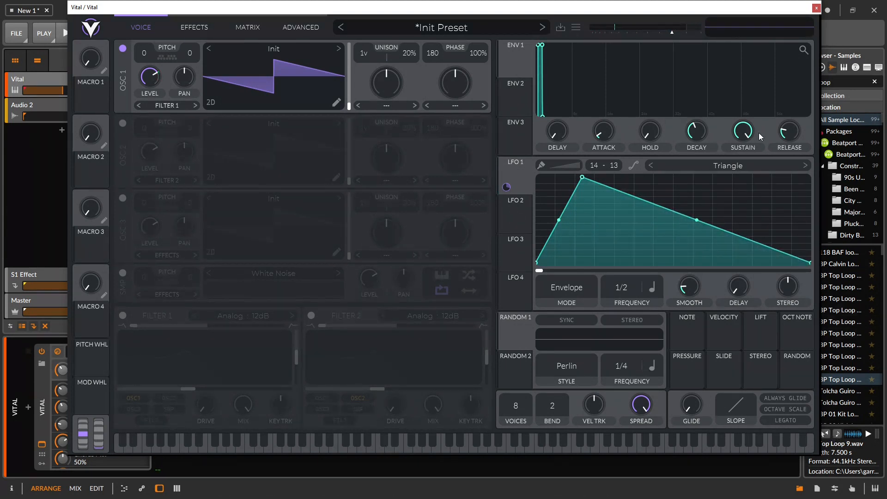
{"action": "left_click_drag", "start_coordinate": [506, 187], "coordinate": [149, 75]}
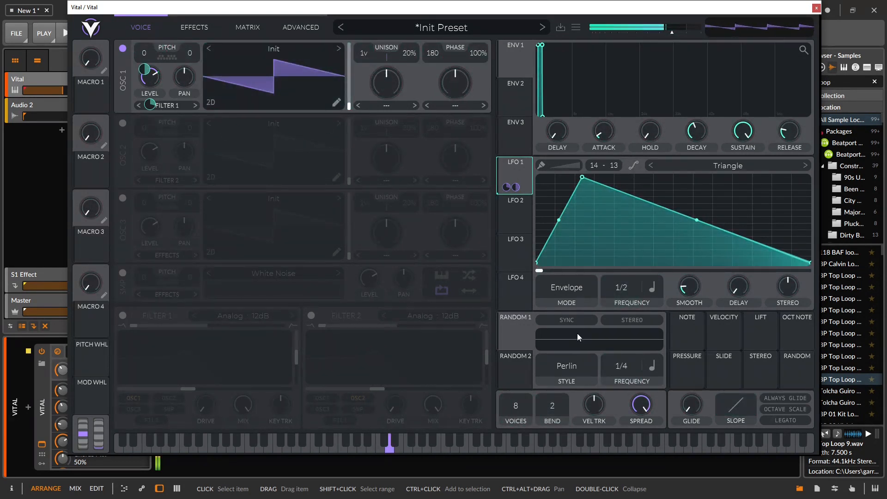
Try LFO 1 in Trigger mode, and set its mode to Sustain Envelope
{"action": "left_click", "coordinate": [567, 289]}
{"action": "left_click", "coordinate": [570, 317]}
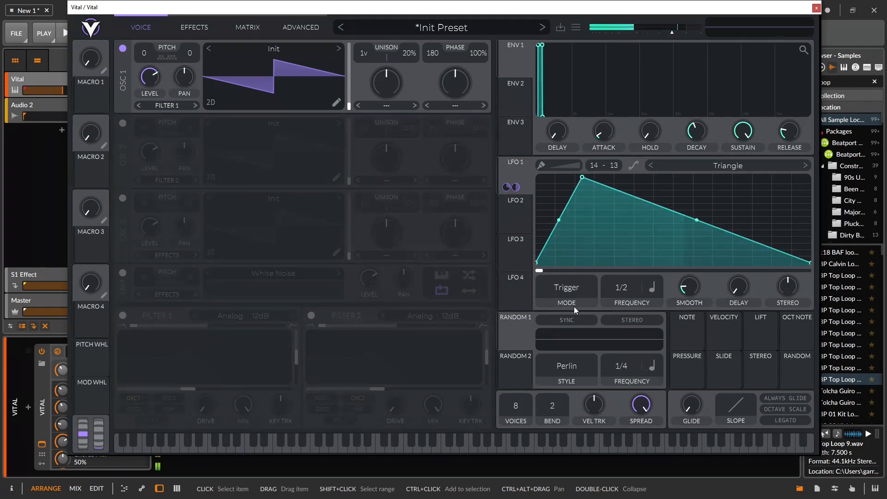
{"action": "left_click", "coordinate": [574, 291]}
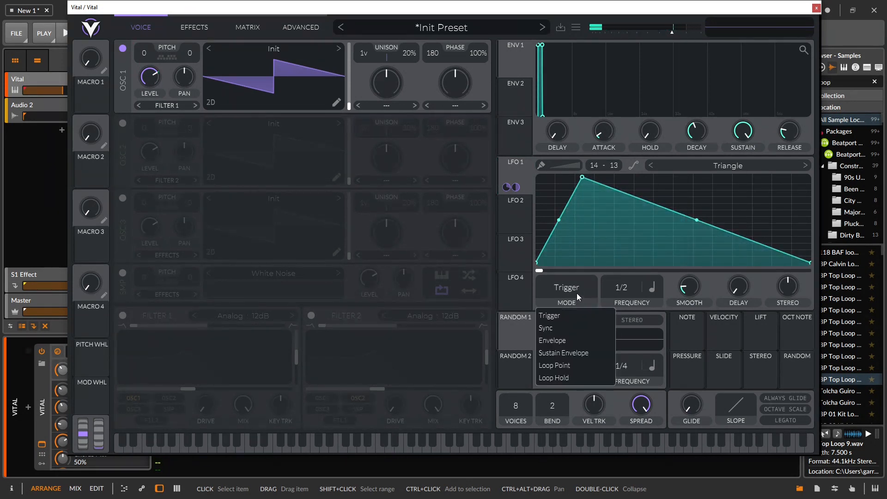
{"action": "left_click", "coordinate": [578, 352]}
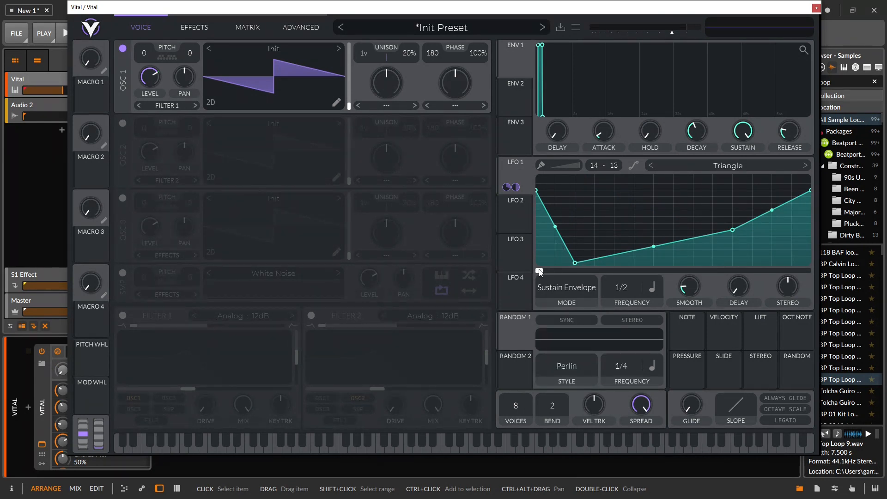
Try several sustain positions for LFO 1, including 1.000, and leave the marker just before the middle of the graph
{"action": "left_click_drag", "start_coordinate": [537, 271], "coordinate": [608, 270]}
{"action": "left_click_drag", "start_coordinate": [685, 268], "coordinate": [588, 272]}
{"action": "left_click_drag", "start_coordinate": [697, 273], "coordinate": [814, 273]}
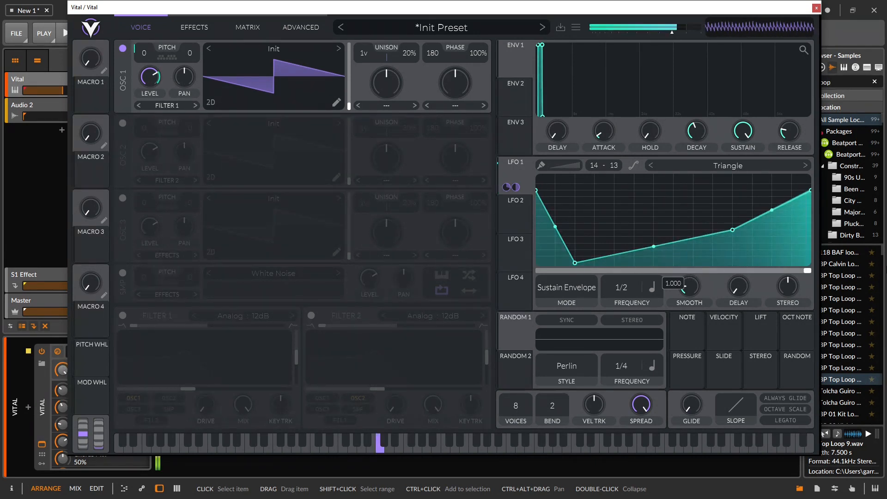
{"action": "left_click_drag", "start_coordinate": [812, 273], "coordinate": [659, 272]}
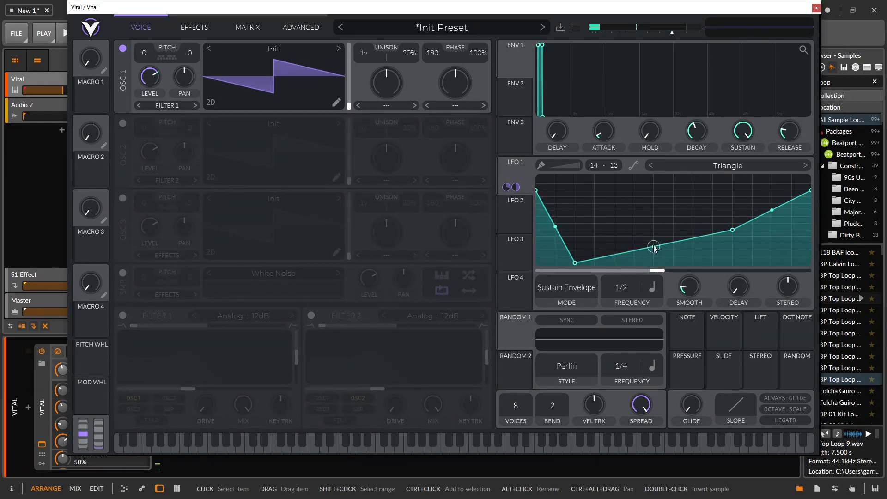
Set LFO 1's mode to Loop Point and move the loop marker to just past the middle of the graph
{"action": "left_click", "coordinate": [549, 303]}
{"action": "left_click", "coordinate": [561, 361]}
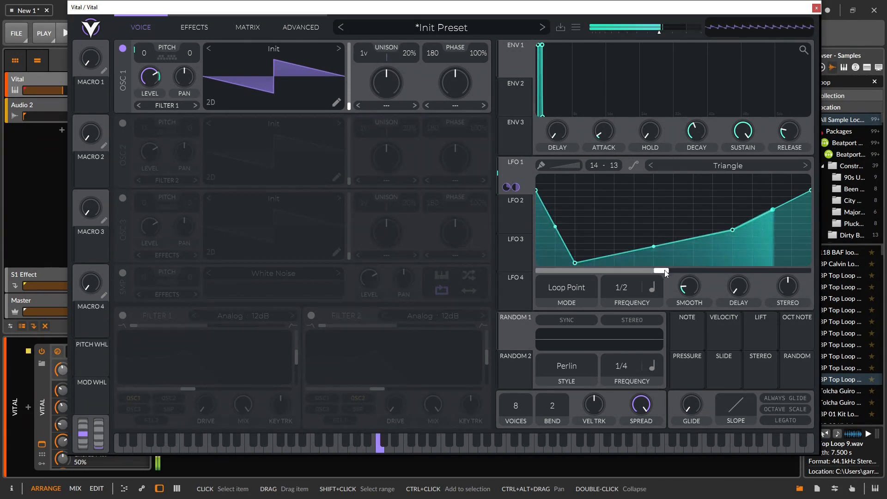
{"action": "left_click_drag", "start_coordinate": [666, 268], "coordinate": [693, 272]}
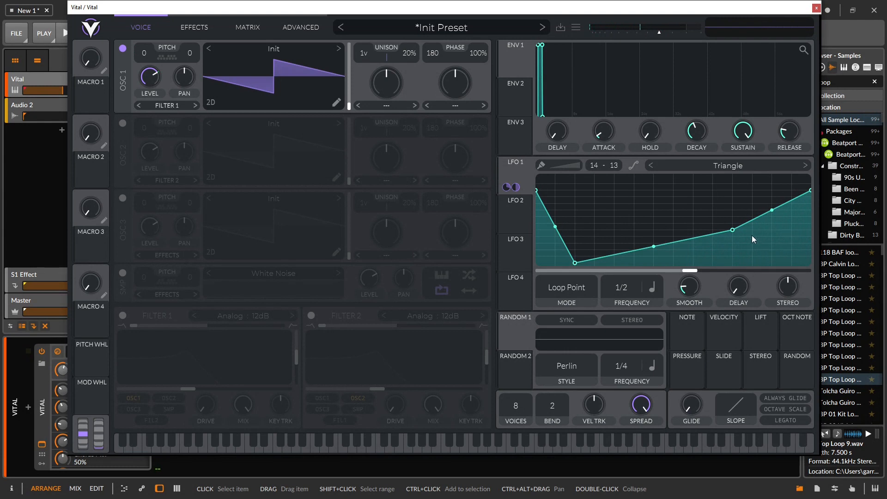
Set LFO 1's mode to Loop Hold and try several loop marker positions, leaving the marker near the start of the graph
{"action": "left_click_drag", "start_coordinate": [693, 271], "coordinate": [521, 297]}
{"action": "left_click", "coordinate": [558, 287]}
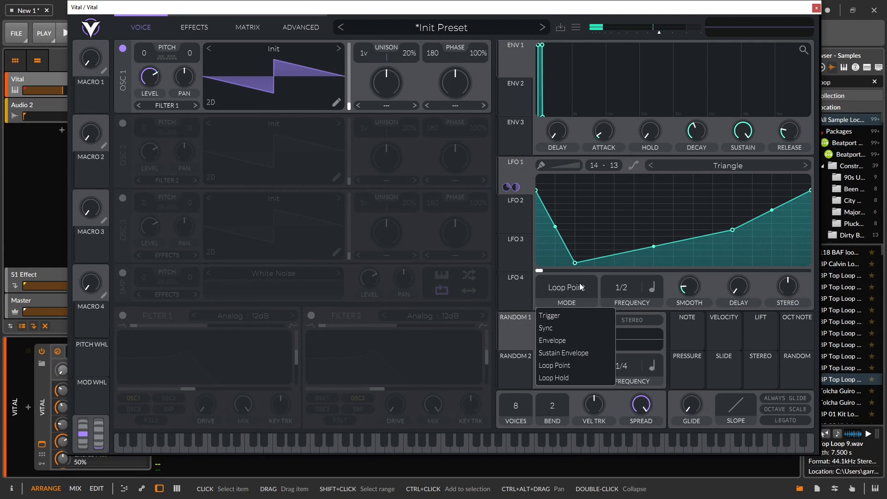
{"action": "left_click", "coordinate": [581, 376]}
{"action": "left_click_drag", "start_coordinate": [546, 273], "coordinate": [590, 276]}
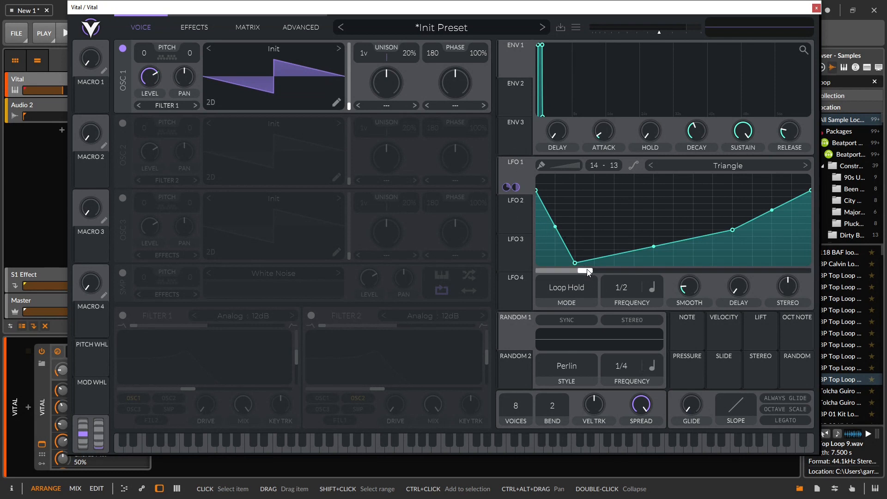
{"action": "left_click_drag", "start_coordinate": [586, 272], "coordinate": [558, 287]}
{"action": "left_click_drag", "start_coordinate": [606, 274], "coordinate": [610, 265]}
{"action": "left_click_drag", "start_coordinate": [744, 274], "coordinate": [542, 271]}
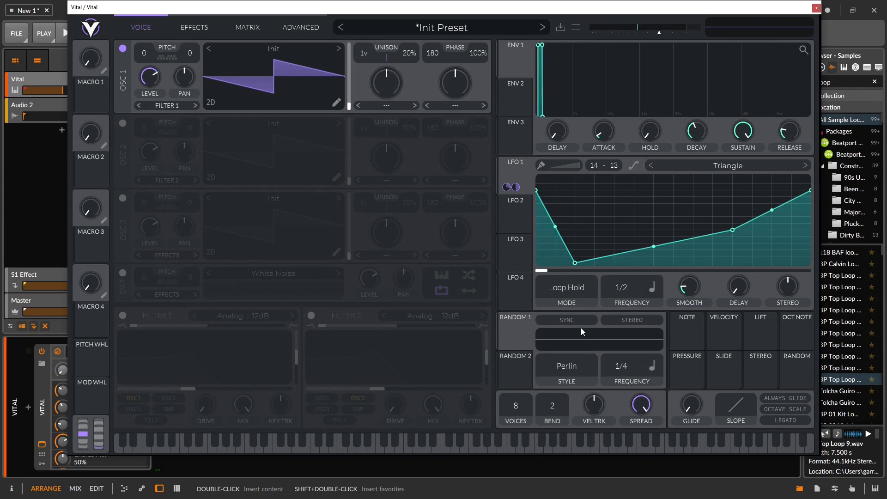
Try a tempo of 1/16 for LFO 1's frequency, and return it to 1/2
{"action": "left_click", "coordinate": [575, 293]}
{"action": "left_click", "coordinate": [577, 296]}
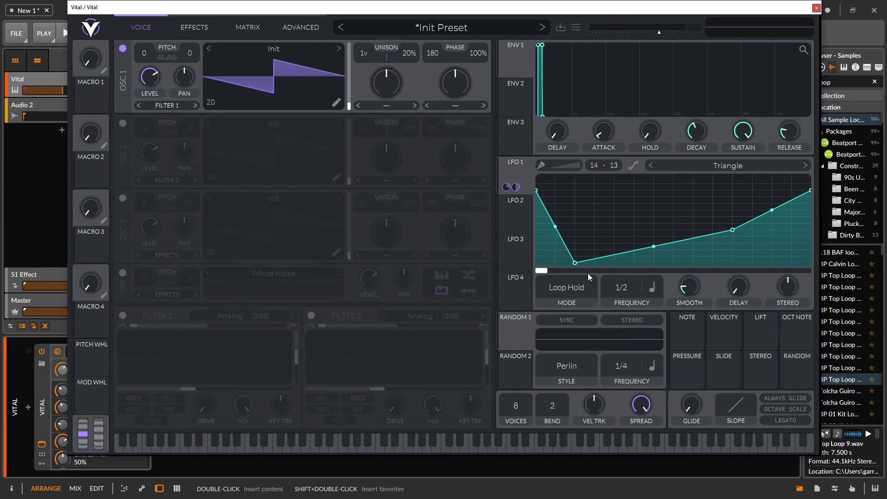
{"action": "left_click", "coordinate": [568, 294]}
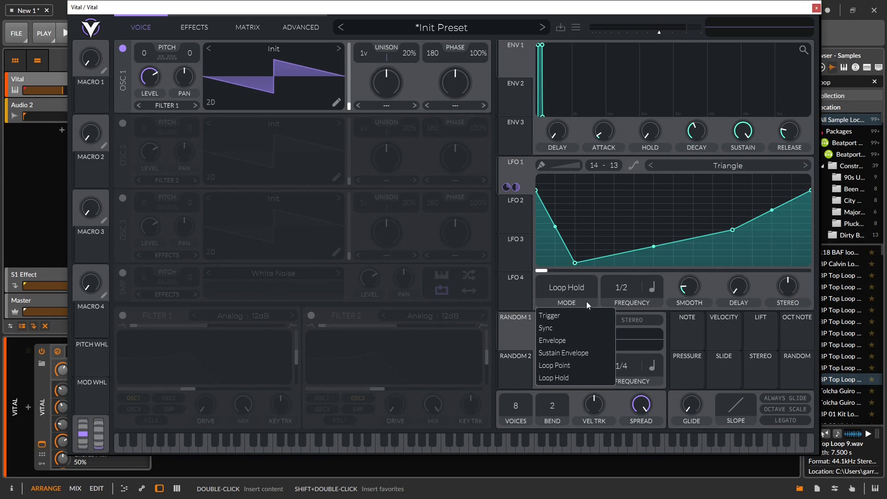
{"action": "left_click", "coordinate": [624, 291]}
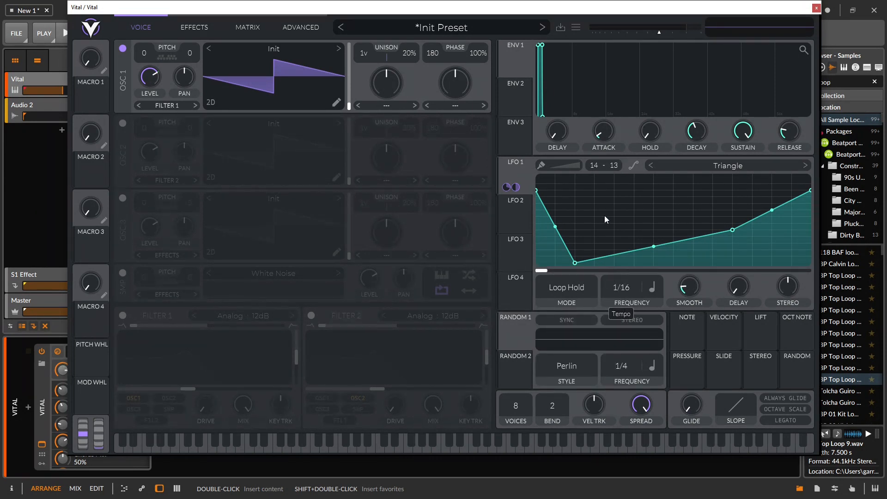
{"action": "left_click_drag", "start_coordinate": [620, 292], "coordinate": [634, 313]}
Set LFO 1's frequency type to Keytrack and its mode to Trigger
{"action": "left_click", "coordinate": [652, 287]}
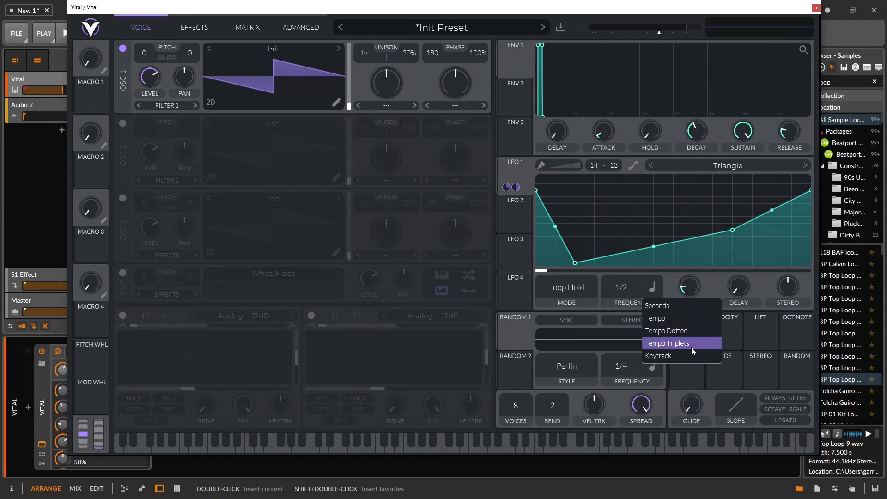
{"action": "left_click", "coordinate": [684, 356]}
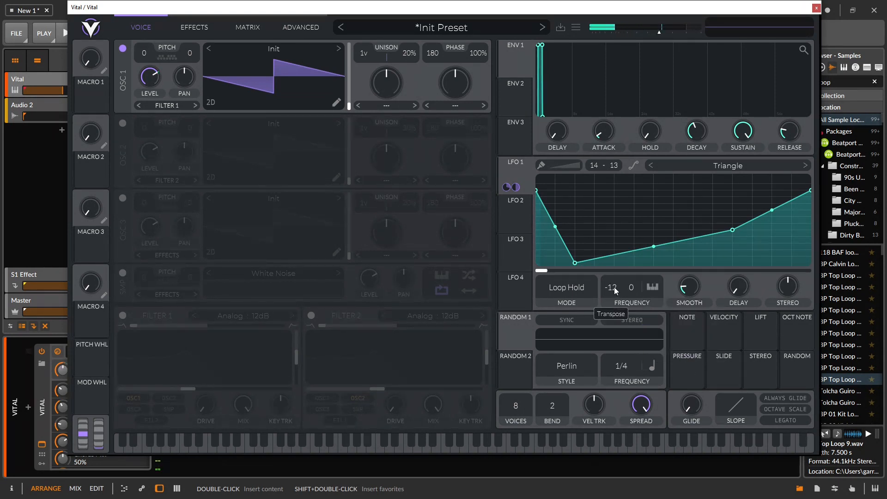
{"action": "left_click", "coordinate": [569, 285]}
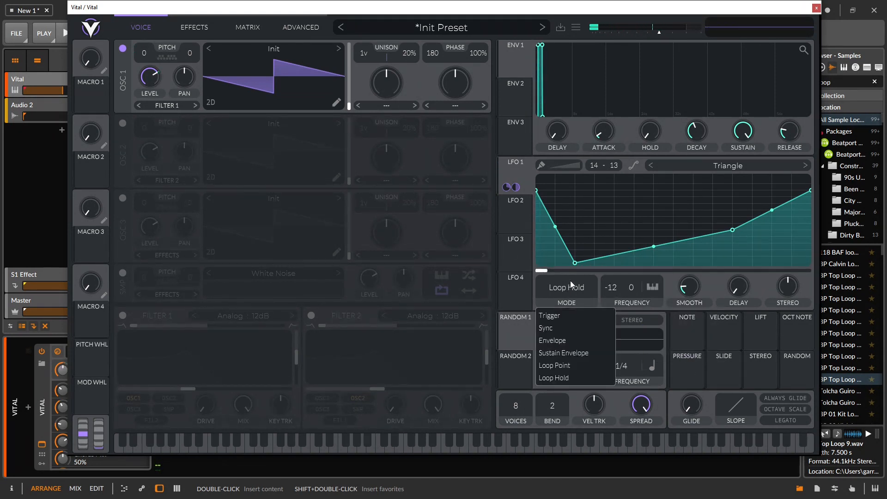
{"action": "left_click", "coordinate": [559, 315]}
Initialize the preset and route LFO 1 to OSC 1's phase
{"action": "left_click", "coordinate": [576, 28]}
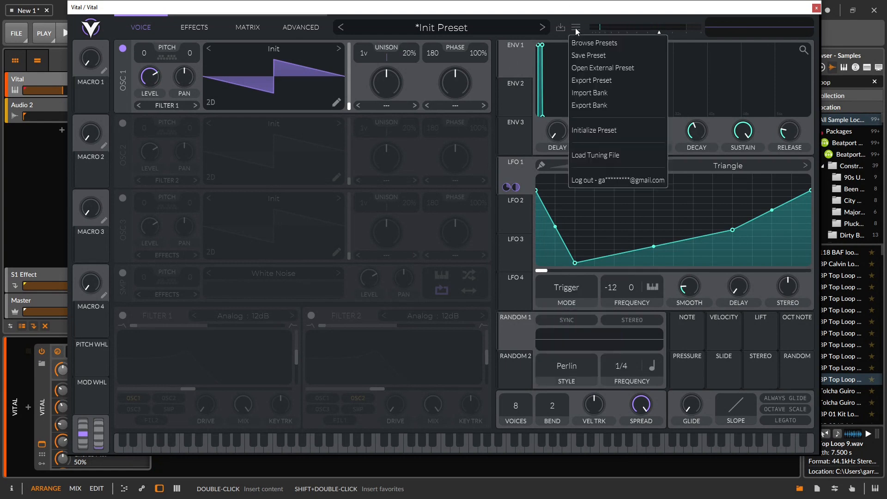
{"action": "left_click", "coordinate": [609, 131]}
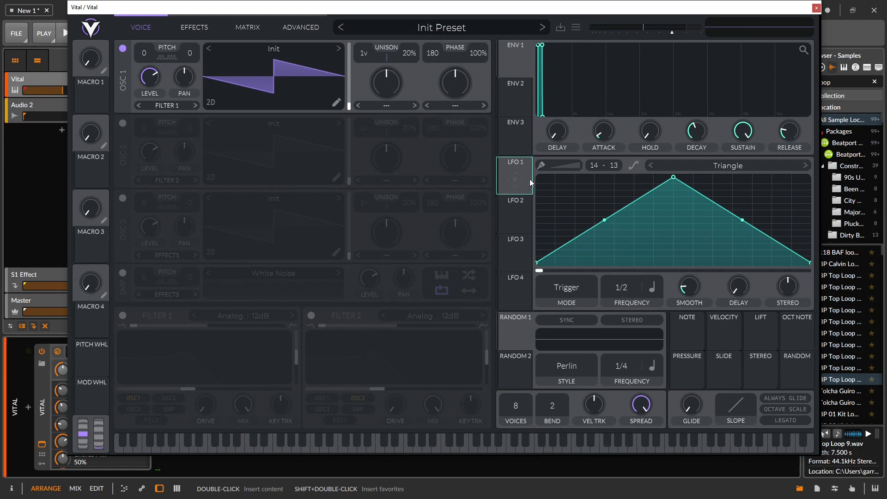
{"action": "left_click_drag", "start_coordinate": [514, 175], "coordinate": [447, 79]}
{"action": "left_click_drag", "start_coordinate": [516, 181], "coordinate": [438, 55]}
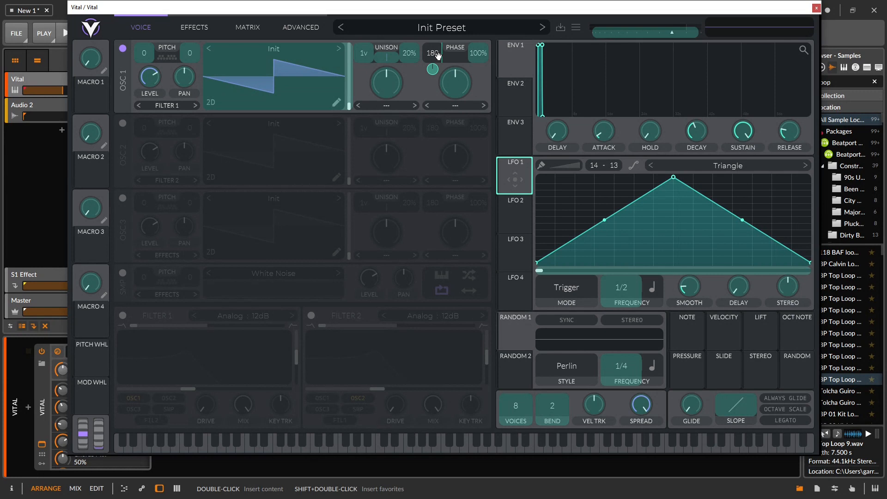
{"action": "left_click_drag", "start_coordinate": [438, 56], "coordinate": [439, 57]}
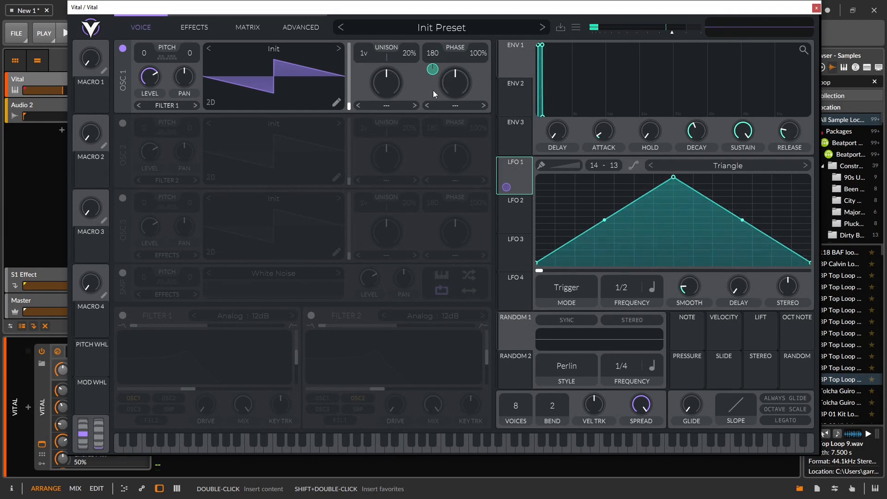
Lower the output volume slightly and set LFO 1's frequency type to Keytrack
{"action": "left_click_drag", "start_coordinate": [673, 32], "coordinate": [665, 32]}
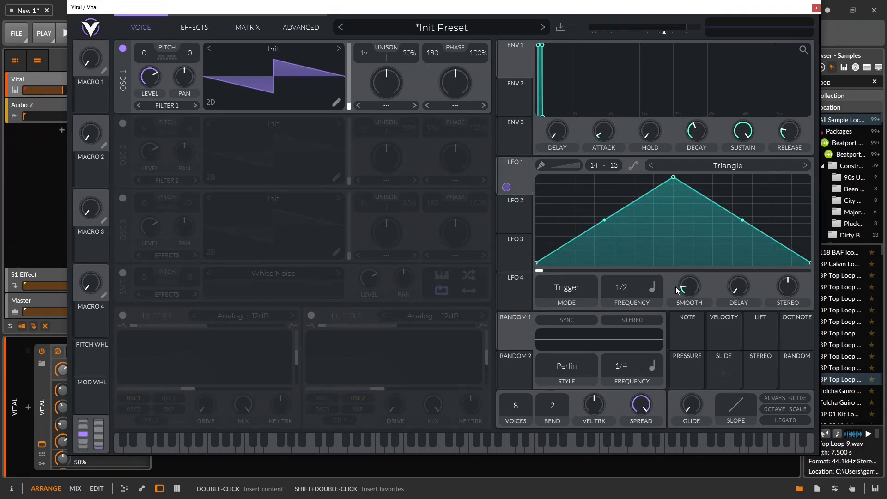
{"action": "left_click", "coordinate": [649, 287]}
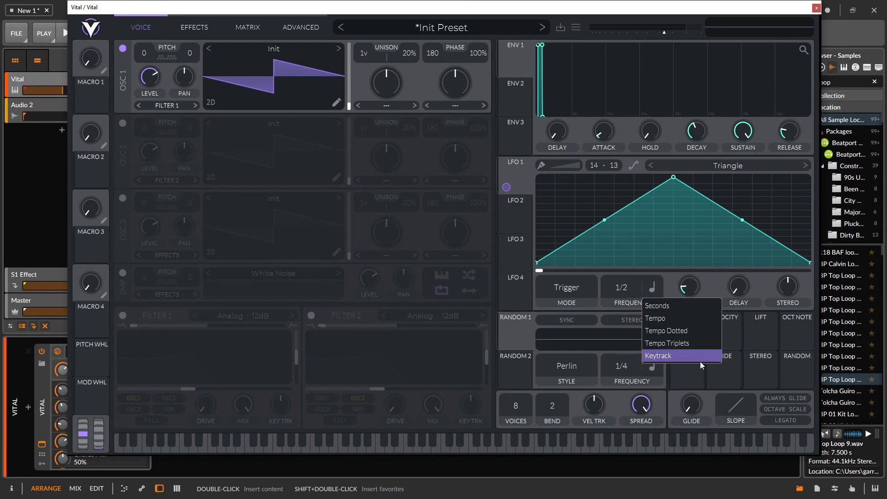
{"action": "left_click", "coordinate": [657, 355]}
Bend the rising side of LFO 1's triangle into an upward curve and switch OSC 1's wavetable to Basic Shapes
{"action": "left_click_drag", "start_coordinate": [608, 219], "coordinate": [580, 159]}
{"action": "mouse_move", "coordinate": [742, 220]}
{"action": "left_mouse_down"}
{"action": "mouse_move", "coordinate": [720, 257]}
{"action": "mouse_move", "coordinate": [739, 221]}
{"action": "left_mouse_up"}
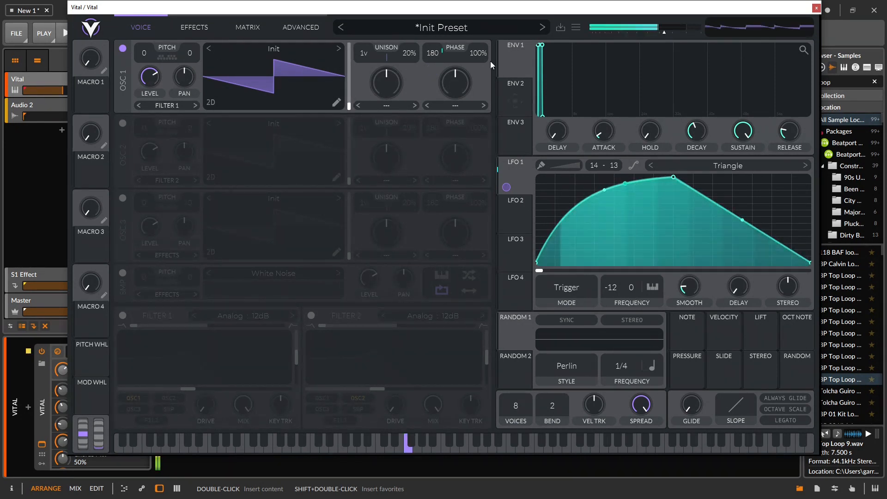
{"action": "left_click", "coordinate": [338, 48]}
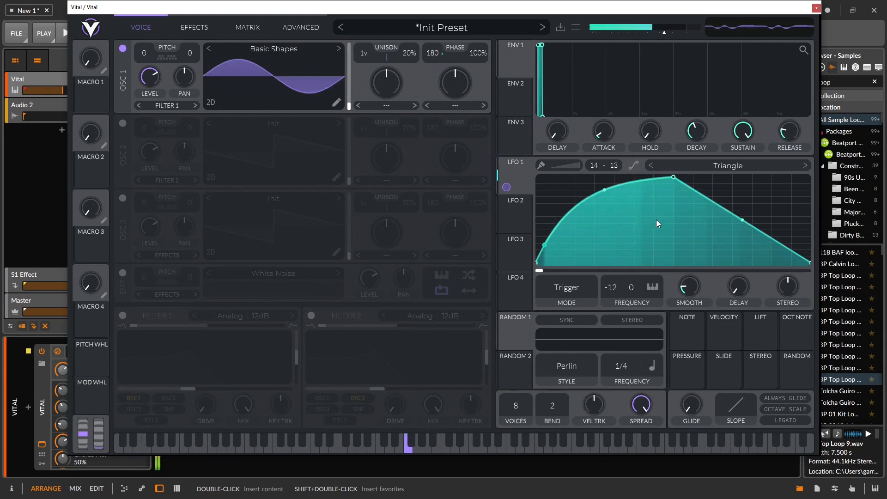
Turn LFO 1's smoothing fully down and, after auditioning a note, raise its keytrack transpose to 14
{"action": "left_click_drag", "start_coordinate": [694, 286], "coordinate": [714, 356]}
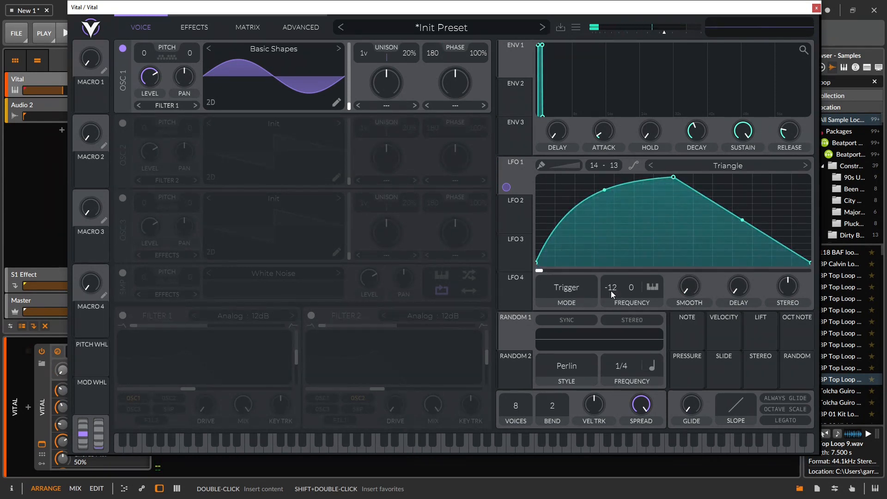
{"action": "left_click", "coordinate": [414, 447]}
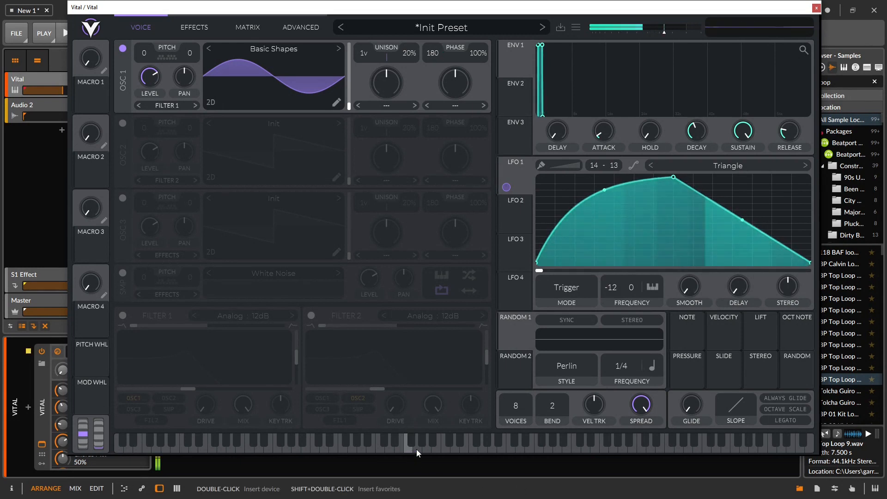
{"action": "left_click_drag", "start_coordinate": [614, 292], "coordinate": [600, 220]}
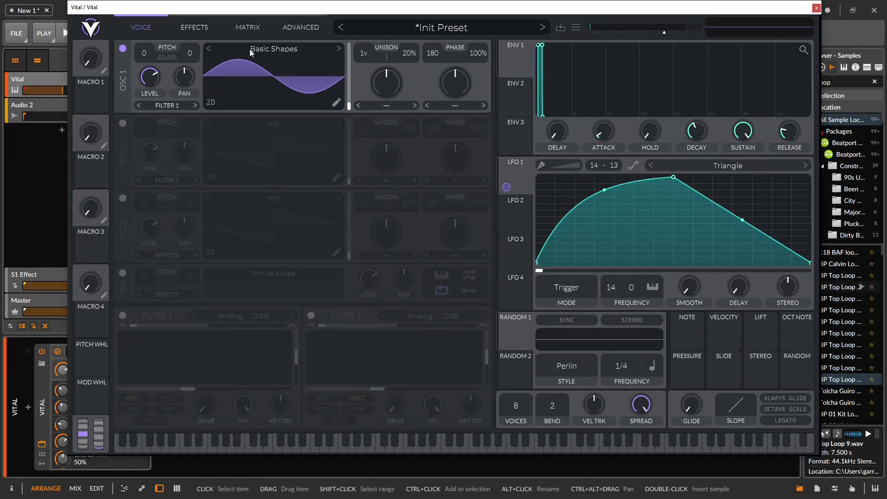
In the remap graph of the LFO 1 to Osc 1 Phase modulation, set the grid to 24 columns and paint triangle peaks across it
{"action": "left_click", "coordinate": [253, 28]}
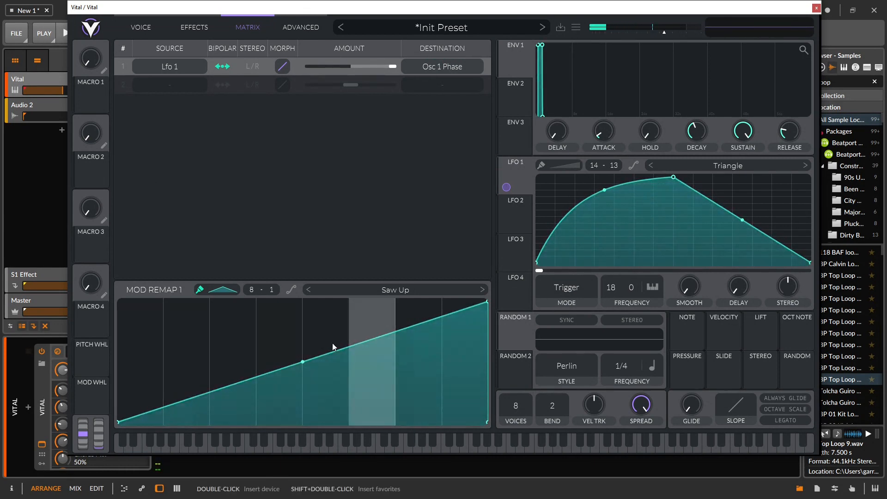
{"action": "mouse_move", "coordinate": [159, 369]}
{"action": "left_mouse_down"}
{"action": "mouse_move", "coordinate": [131, 309]}
{"action": "mouse_move", "coordinate": [339, 268]}
{"action": "mouse_move", "coordinate": [464, 285]}
{"action": "left_mouse_up"}
{"action": "mouse_move", "coordinate": [435, 394]}
{"action": "left_mouse_down"}
{"action": "mouse_move", "coordinate": [312, 398]}
{"action": "mouse_move", "coordinate": [131, 361]}
{"action": "mouse_move", "coordinate": [234, 344]}
{"action": "mouse_move", "coordinate": [365, 348]}
{"action": "left_mouse_up"}
{"action": "left_click_drag", "start_coordinate": [247, 140], "coordinate": [254, 87]}
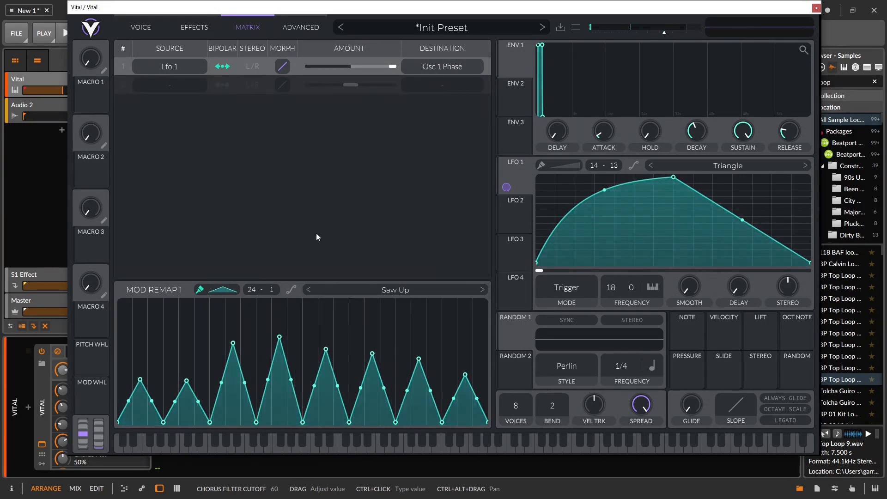
{"action": "mouse_move", "coordinate": [403, 332]}
{"action": "left_mouse_down"}
{"action": "mouse_move", "coordinate": [211, 297]}
{"action": "mouse_move", "coordinate": [357, 264]}
{"action": "mouse_move", "coordinate": [558, 269]}
{"action": "mouse_move", "coordinate": [412, 332]}
{"action": "mouse_move", "coordinate": [201, 356]}
{"action": "left_mouse_up"}
Lower LFO 1's keytrack transpose through -10 and -51, and leave it at -49
{"action": "left_click_drag", "start_coordinate": [622, 284], "coordinate": [619, 326]}
{"action": "left_click_drag", "start_coordinate": [633, 412], "coordinate": [637, 446]}
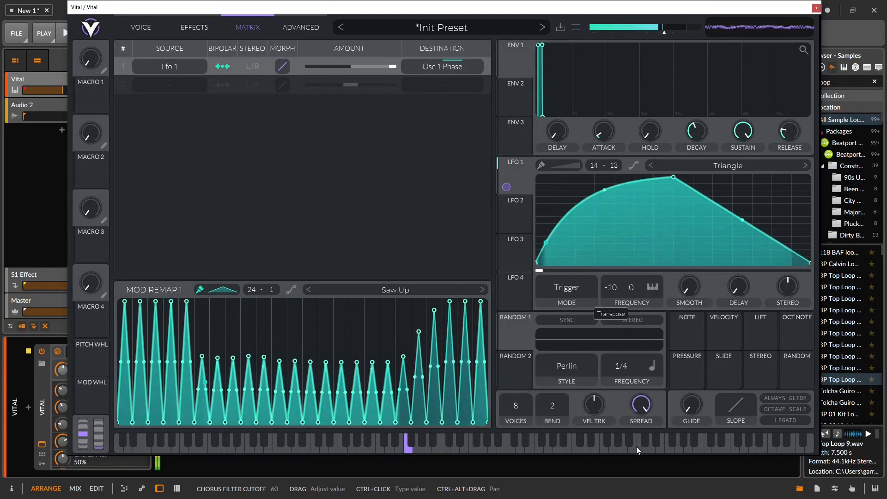
{"action": "left_click_drag", "start_coordinate": [609, 286], "coordinate": [635, 454]}
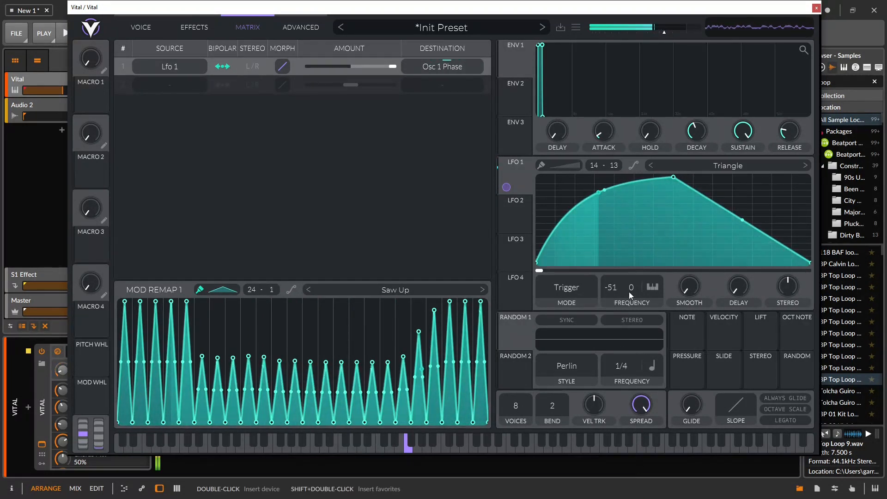
{"action": "left_click_drag", "start_coordinate": [612, 299], "coordinate": [355, 86]}
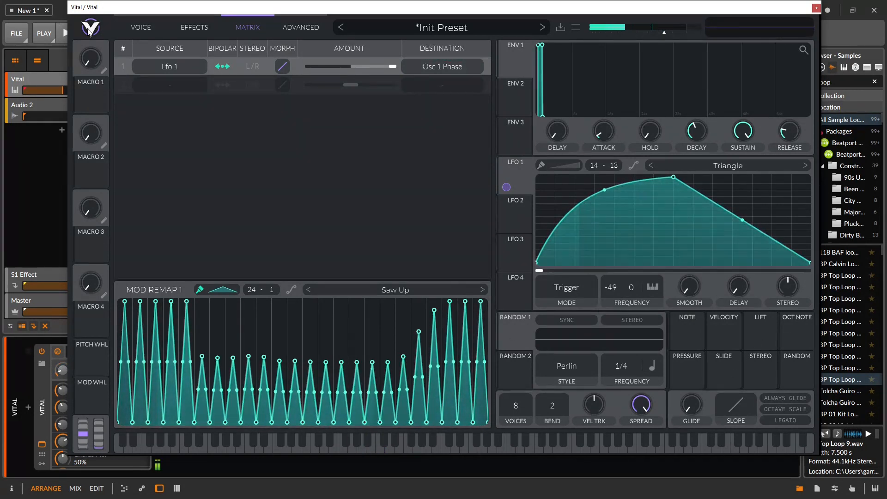
Switch OSC 1's wavetable to Vocal Organ and bypass the LFO 1 to Osc 1 Phase modulation in the matrix
{"action": "left_click", "coordinate": [141, 27]}
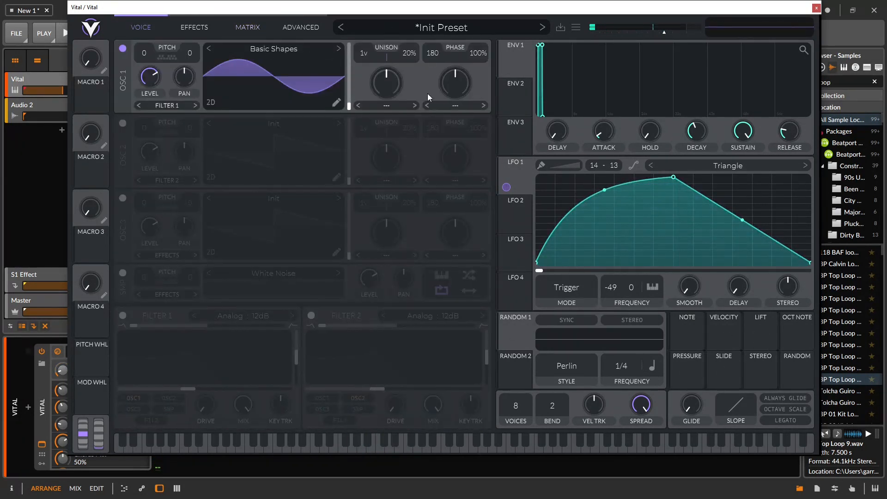
{"action": "left_click", "coordinate": [207, 49]}
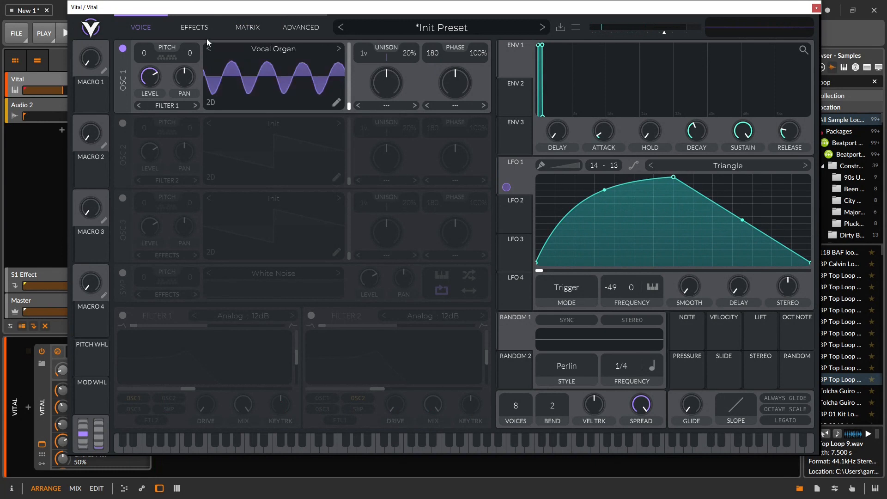
{"action": "left_click", "coordinate": [194, 27]}
{"action": "left_click", "coordinate": [247, 27]}
{"action": "left_click", "coordinate": [301, 27]}
{"action": "left_click", "coordinate": [248, 27]}
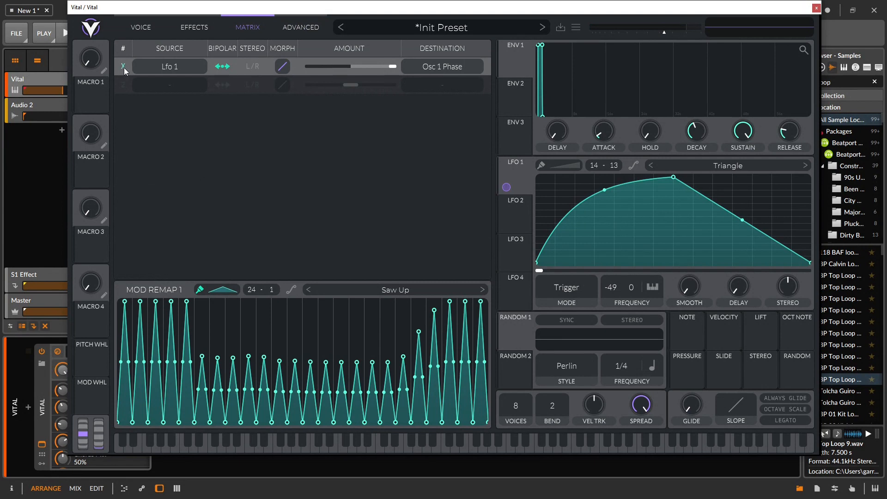
{"action": "left_click", "coordinate": [143, 26]}
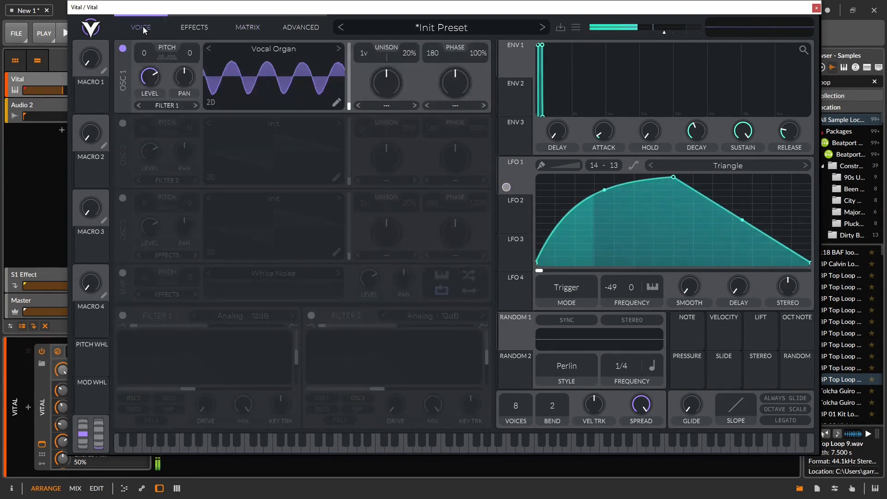
{"action": "left_click", "coordinate": [247, 27]}
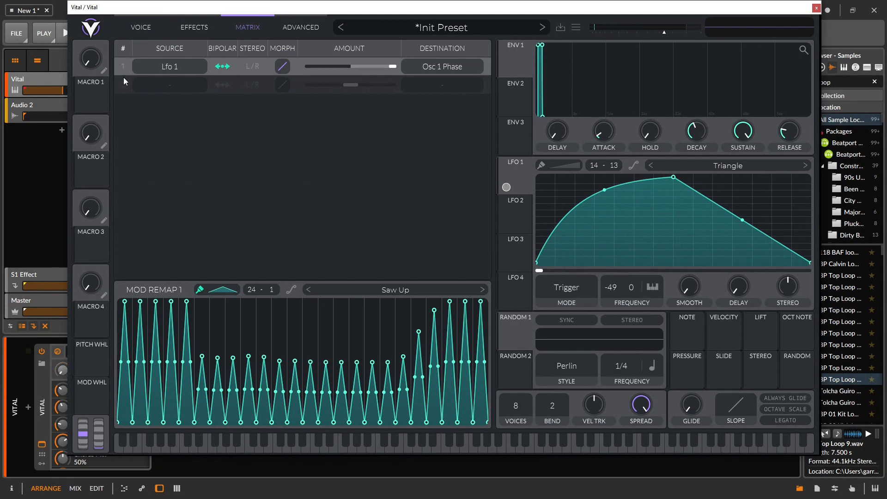
{"action": "mouse_move", "coordinate": [121, 69]}
{"action": "left_click", "coordinate": [127, 26]}
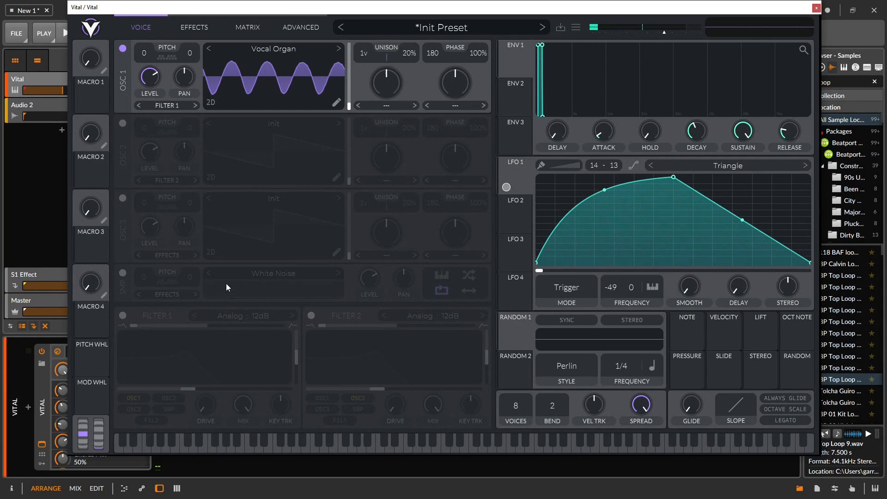
Load the Basic Shapes wavetable into OSC 1 and move its frame to about 106.9
{"action": "left_click", "coordinate": [270, 50]}
{"action": "left_click", "coordinate": [553, 67]}
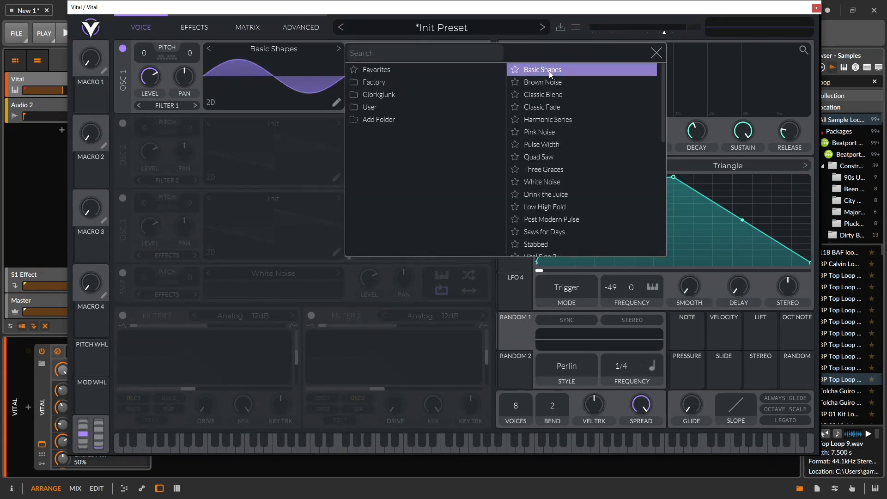
{"action": "left_click", "coordinate": [334, 79]}
{"action": "left_click_drag", "start_coordinate": [348, 83], "coordinate": [356, 55]}
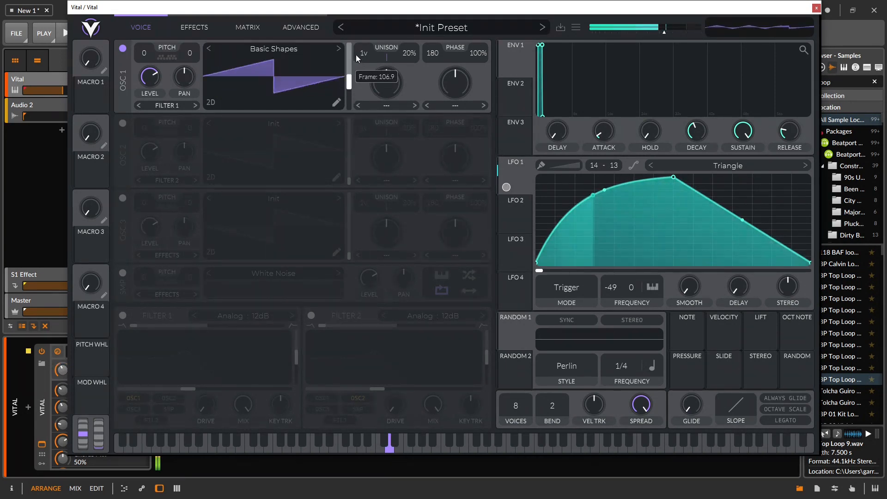
Enable Filter 1 on OSC 1 and raise its cutoff to near the upper end of the range
{"action": "left_click", "coordinate": [123, 315]}
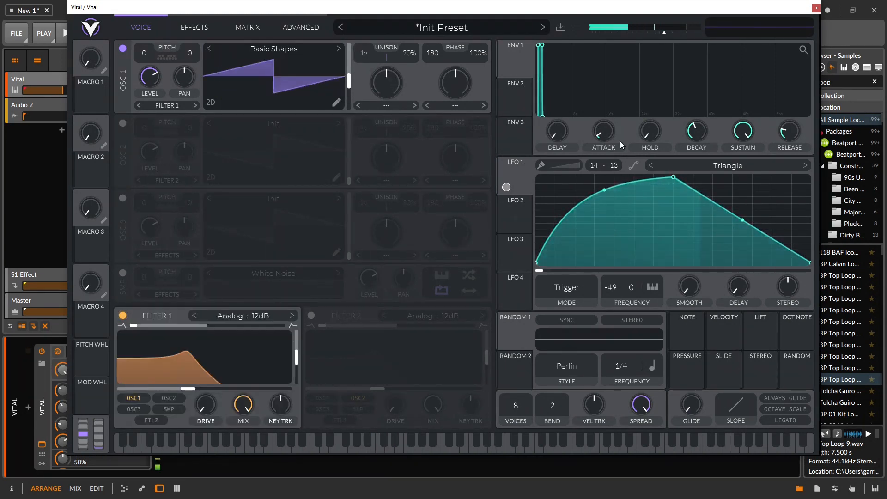
{"action": "left_click_drag", "start_coordinate": [180, 389], "coordinate": [273, 391]}
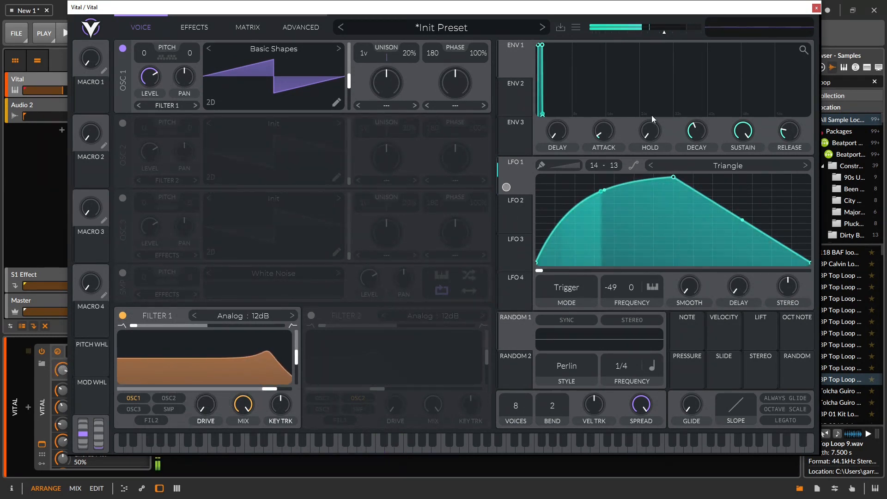
Modulate Filter 1's cutoff with LFO 1 by about 38 and lower the base cutoff to around mid-range
{"action": "left_click_drag", "start_coordinate": [507, 187], "coordinate": [245, 386]}
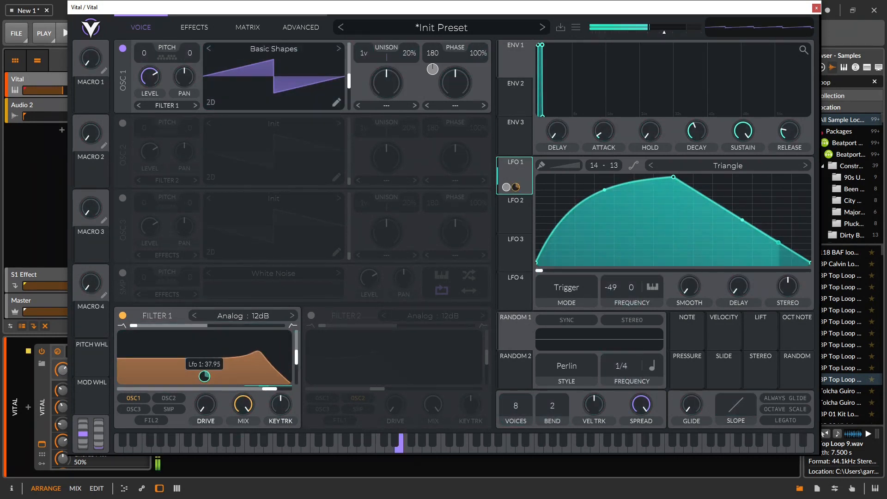
{"action": "left_click_drag", "start_coordinate": [614, 287], "coordinate": [602, 253]}
{"action": "left_click_drag", "start_coordinate": [268, 389], "coordinate": [207, 388]}
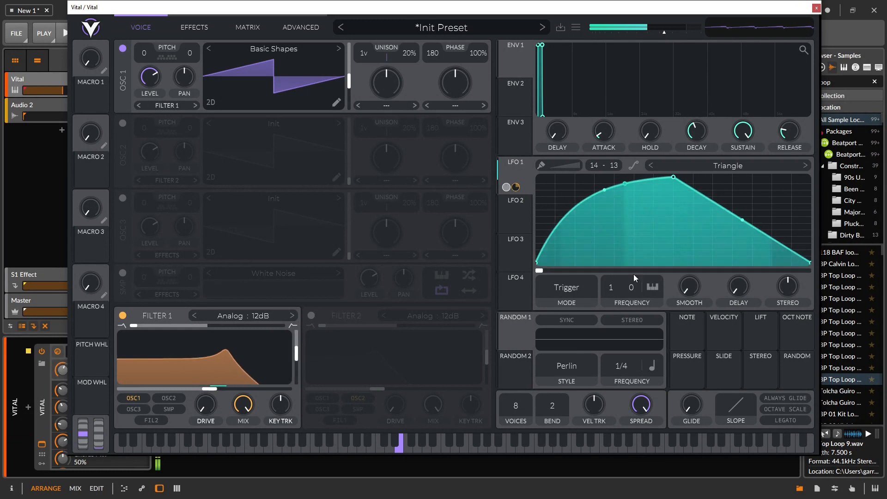
Raise LFO 1's keytrack transpose to 30 and check the LFO 1 to Filter 1 Cutoff routing in the matrix
{"action": "left_click_drag", "start_coordinate": [608, 285], "coordinate": [625, 169]}
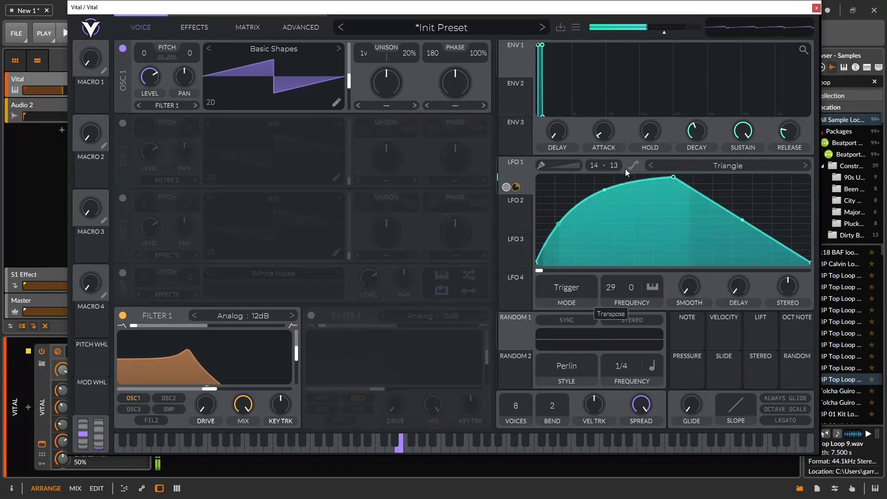
{"action": "mouse_move", "coordinate": [209, 389]}
{"action": "left_mouse_down"}
{"action": "mouse_move", "coordinate": [185, 390]}
{"action": "mouse_move", "coordinate": [273, 389]}
{"action": "mouse_move", "coordinate": [162, 390]}
{"action": "mouse_move", "coordinate": [251, 392]}
{"action": "mouse_move", "coordinate": [199, 393]}
{"action": "mouse_move", "coordinate": [272, 407]}
{"action": "mouse_move", "coordinate": [260, 356]}
{"action": "mouse_move", "coordinate": [199, 363]}
{"action": "mouse_move", "coordinate": [240, 347]}
{"action": "mouse_move", "coordinate": [246, 359]}
{"action": "mouse_move", "coordinate": [158, 269]}
{"action": "mouse_move", "coordinate": [531, 155]}
{"action": "left_mouse_up"}
{"action": "left_click", "coordinate": [194, 27]}
{"action": "left_click", "coordinate": [248, 27]}
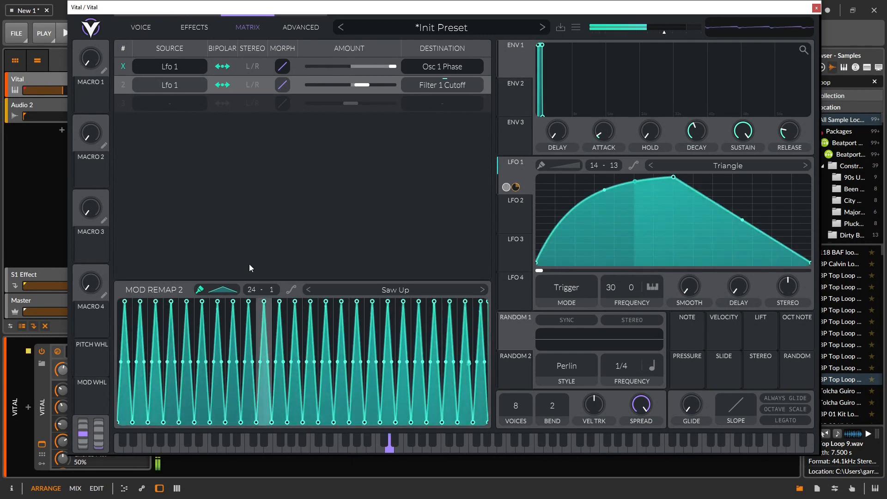
{"action": "left_click", "coordinate": [147, 27]}
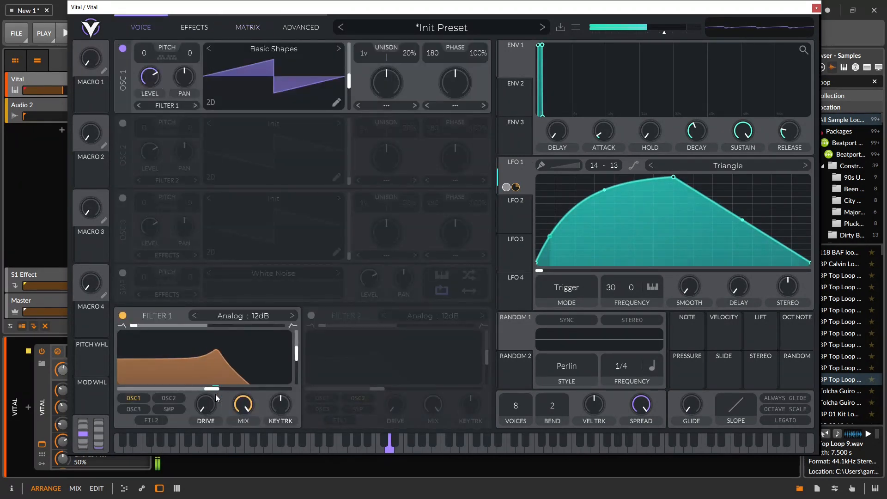
Lower Filter 1's cutoff and raise its resonance and drive to maximum
{"action": "left_click_drag", "start_coordinate": [220, 390], "coordinate": [157, 383]}
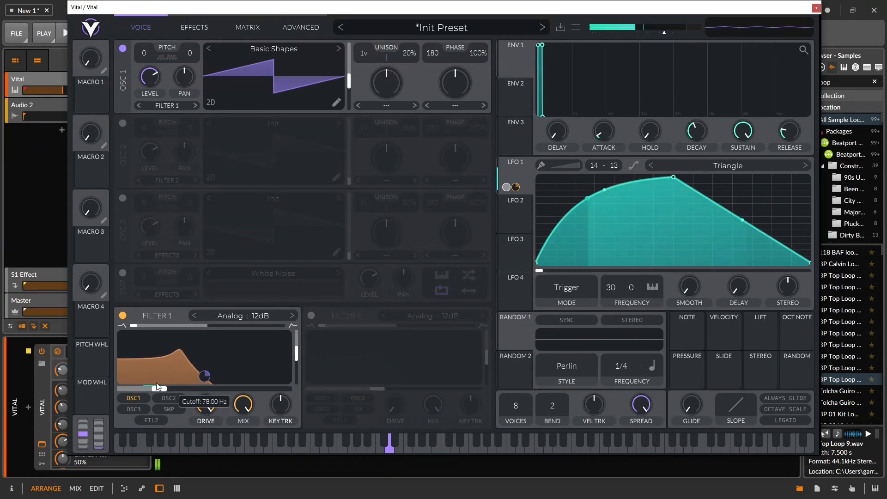
{"action": "left_click_drag", "start_coordinate": [296, 356], "coordinate": [315, 283]}
{"action": "left_click_drag", "start_coordinate": [169, 388], "coordinate": [221, 401]}
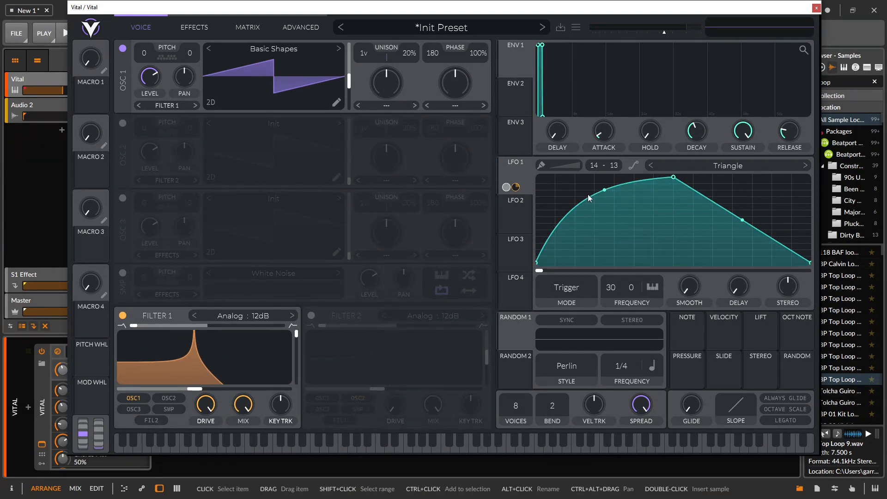
Reset the patch to the Init preset and raise LFO 1's Smooth to about the middle of its range
{"action": "key", "text": "ctrl+z"}
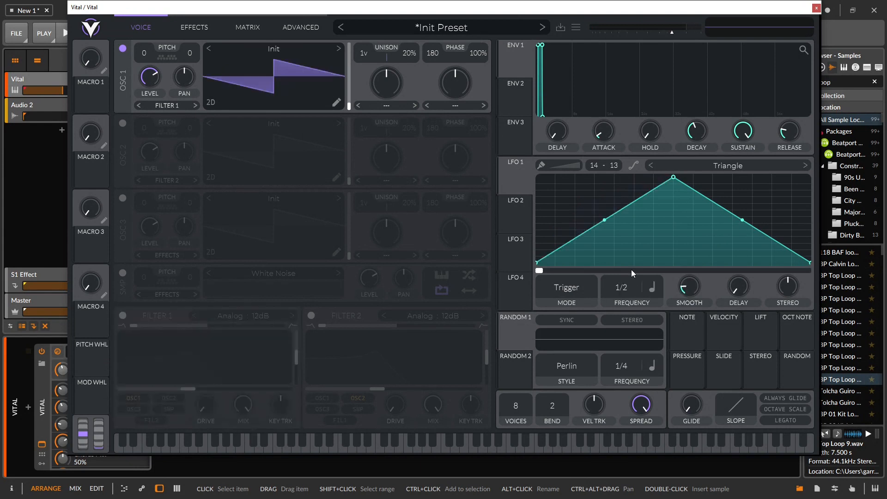
{"action": "left_click", "coordinate": [657, 288]}
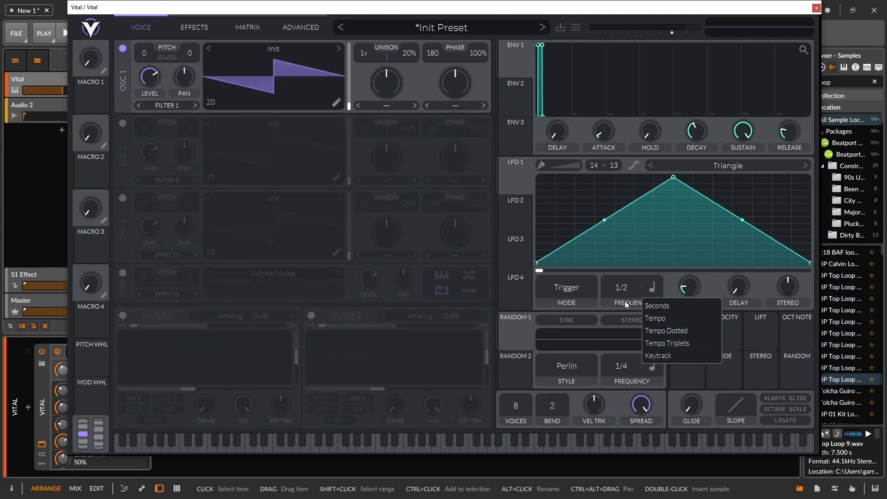
{"action": "left_click", "coordinate": [685, 365]}
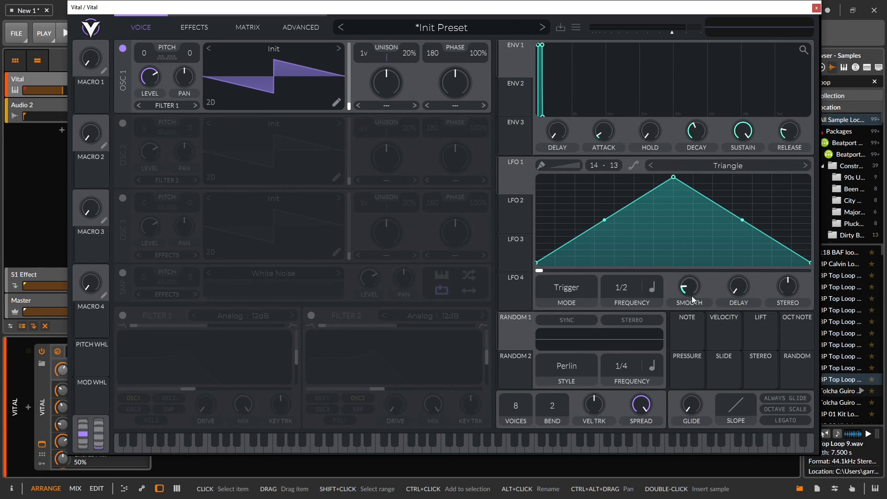
{"action": "left_click_drag", "start_coordinate": [689, 286], "coordinate": [678, 257]}
Reshape LFO 1's triangle with two added points, starting high, dipping to zero near the start, and moving the peak just behind
{"action": "double_click", "coordinate": [631, 208]}
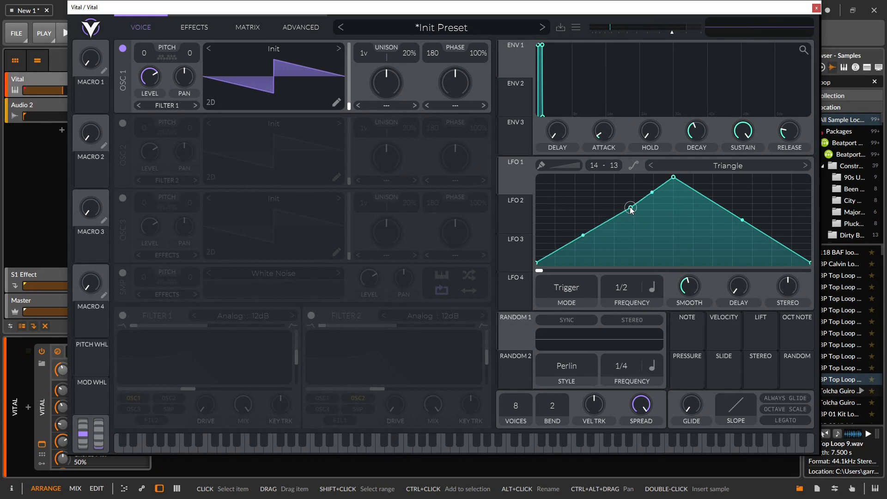
{"action": "left_click_drag", "start_coordinate": [632, 207], "coordinate": [536, 177]}
{"action": "double_click", "coordinate": [609, 206]}
{"action": "left_click_drag", "start_coordinate": [609, 206], "coordinate": [545, 266]}
{"action": "left_click_drag", "start_coordinate": [674, 177], "coordinate": [562, 190]}
Try the Growing Oscillations shape on LFO 1 and load Random Pulses instead
{"action": "left_click", "coordinate": [802, 160]}
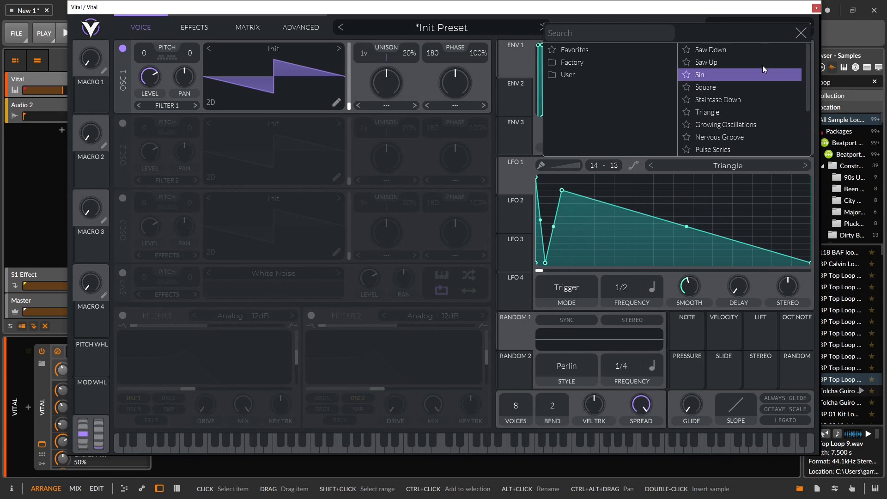
{"action": "scroll", "coordinate": [749, 124], "scroll_direction": "down", "scroll_amount": 1}
{"action": "left_click", "coordinate": [740, 102]}
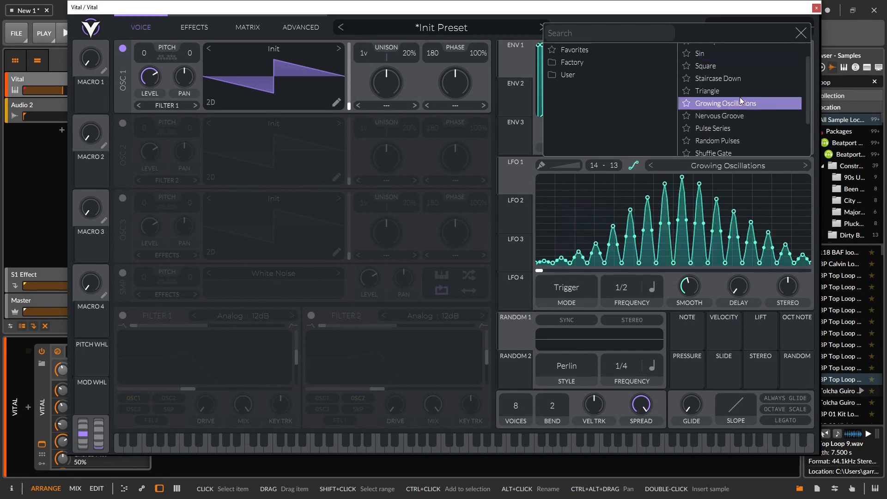
{"action": "left_click", "coordinate": [739, 140]}
{"action": "left_click", "coordinate": [647, 168]}
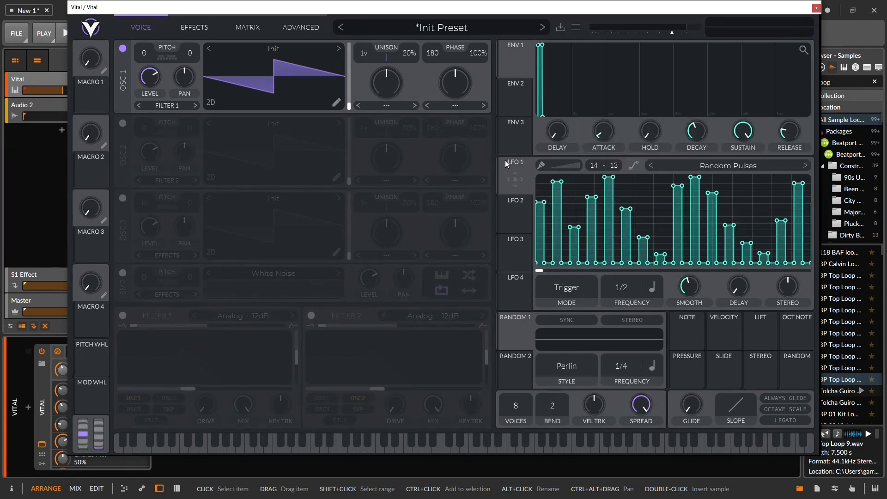
Modulate OSC 1's transpose with LFO 1 and set the LFO frequency to 4/1
{"action": "left_click_drag", "start_coordinate": [517, 176], "coordinate": [149, 75]}
{"action": "left_click_drag", "start_coordinate": [605, 298], "coordinate": [640, 342]}
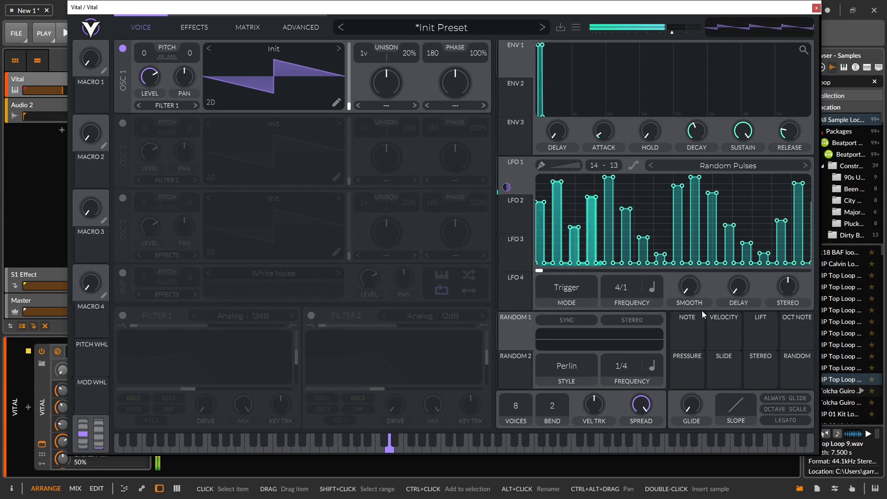
Raise LFO 1's Smooth to maximum and return it to zero
{"action": "left_click_drag", "start_coordinate": [696, 296], "coordinate": [669, 143]}
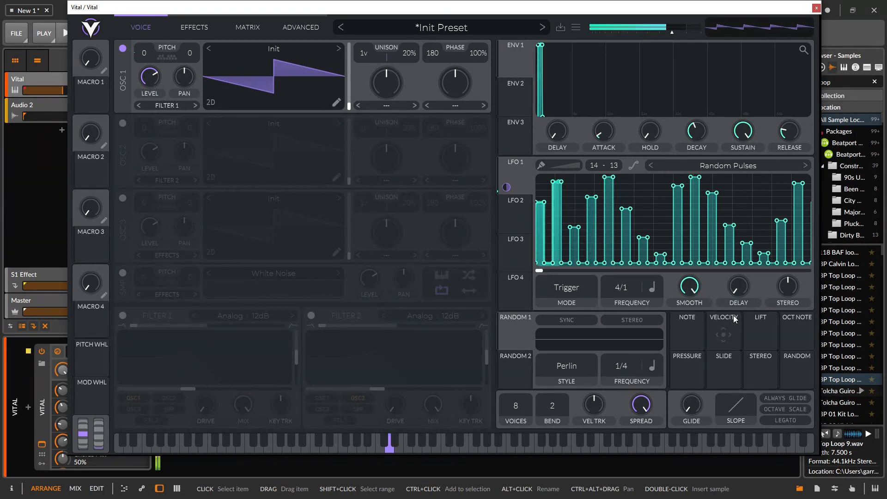
{"action": "scroll", "coordinate": [696, 312], "scroll_direction": "down", "scroll_amount": 3}
{"action": "left_click_drag", "start_coordinate": [695, 309], "coordinate": [741, 448]}
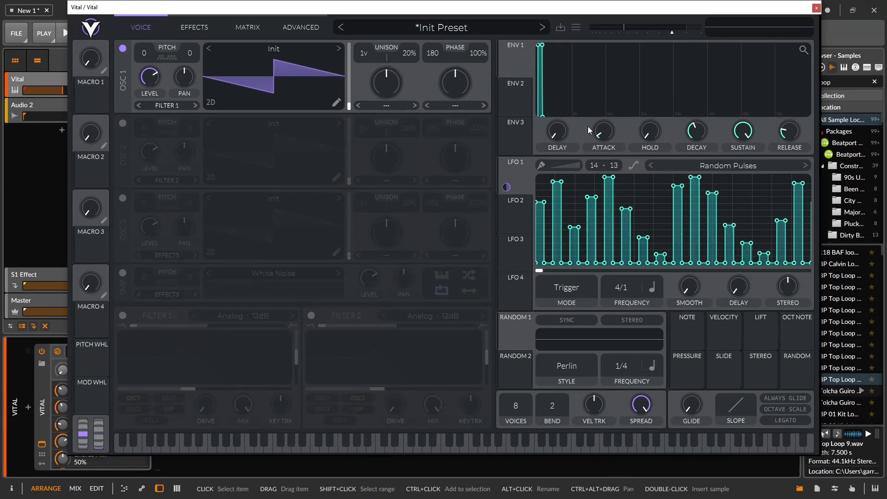
Switch LFO 1's Smooth control to Fade In, try amounts up to maximum, and leave it near the middle
{"action": "left_click", "coordinate": [693, 301]}
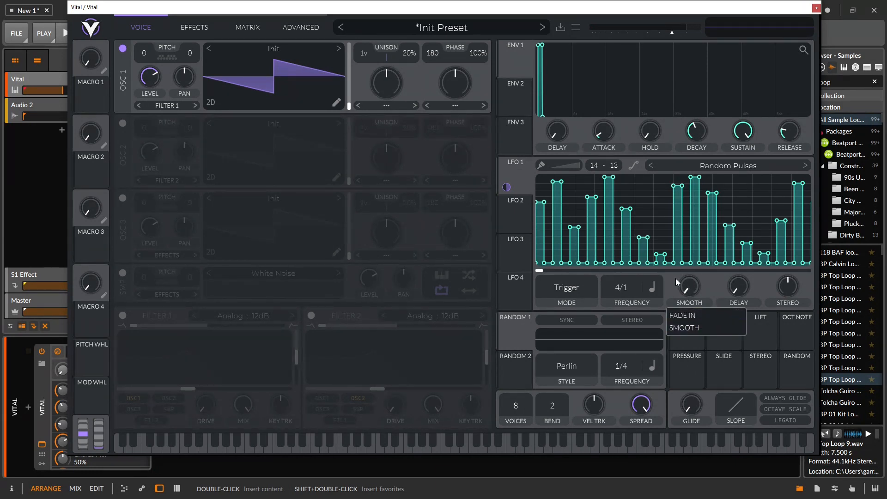
{"action": "left_click", "coordinate": [689, 316]}
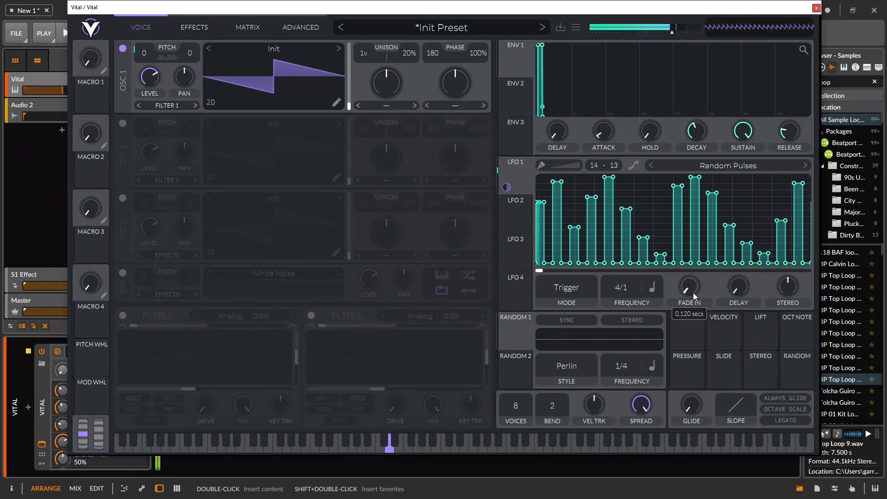
{"action": "left_click_drag", "start_coordinate": [692, 292], "coordinate": [684, 255]}
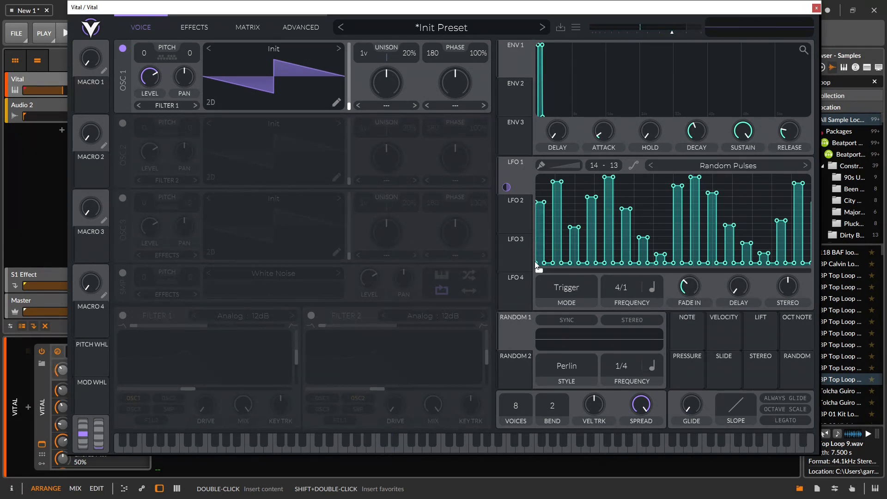
{"action": "left_click_drag", "start_coordinate": [691, 289], "coordinate": [690, 269]}
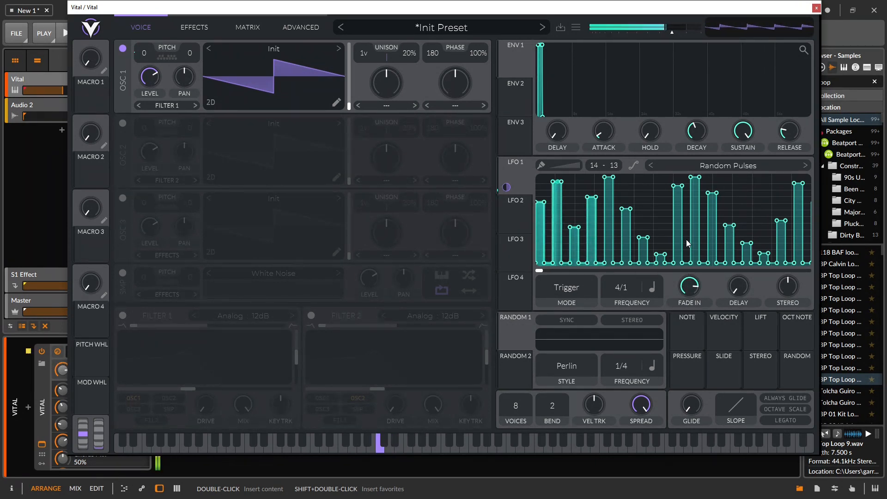
{"action": "left_click_drag", "start_coordinate": [694, 291], "coordinate": [685, 223]}
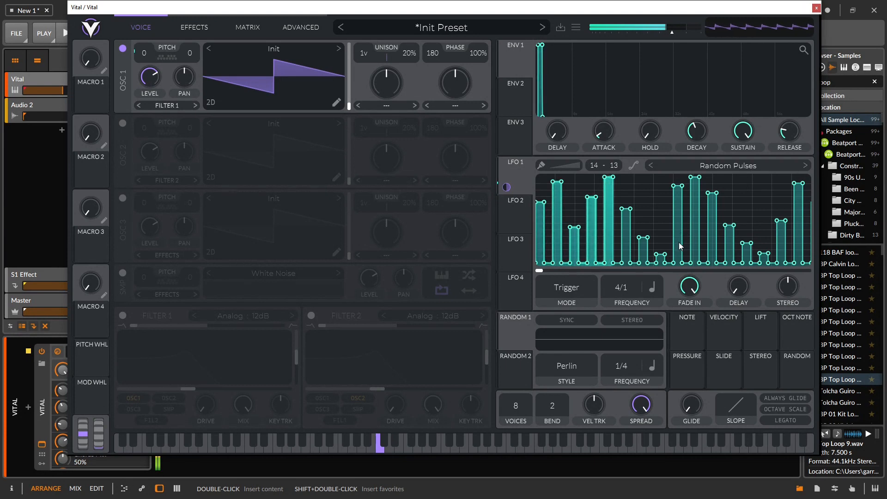
{"action": "left_click_drag", "start_coordinate": [683, 289], "coordinate": [692, 331]}
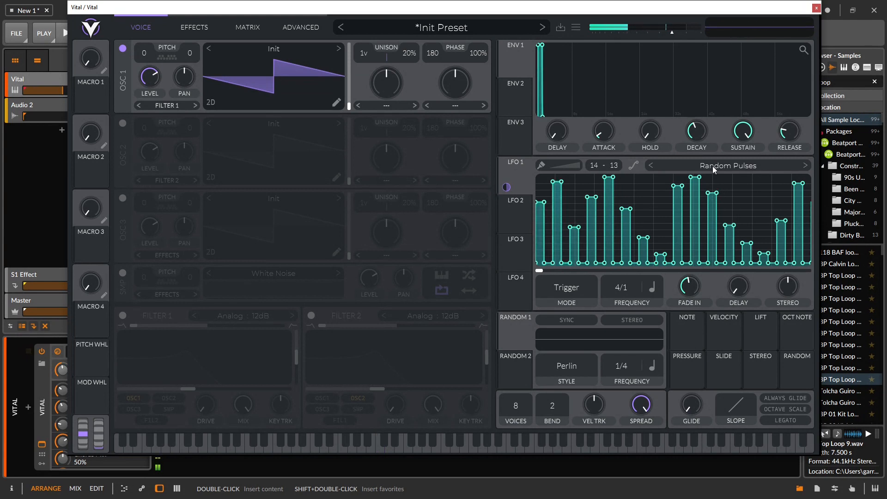
Set LFO 1's frequency to 1/64, drop Fade In to zero, and raise it to a long fade
{"action": "left_click_drag", "start_coordinate": [618, 291], "coordinate": [551, 134]}
{"action": "left_click_drag", "start_coordinate": [619, 290], "coordinate": [608, 212]}
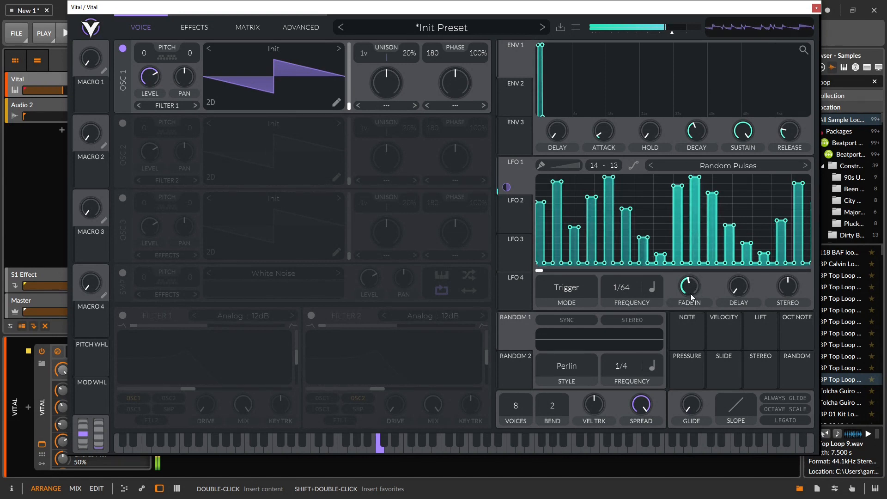
{"action": "left_click_drag", "start_coordinate": [686, 292], "coordinate": [693, 341]}
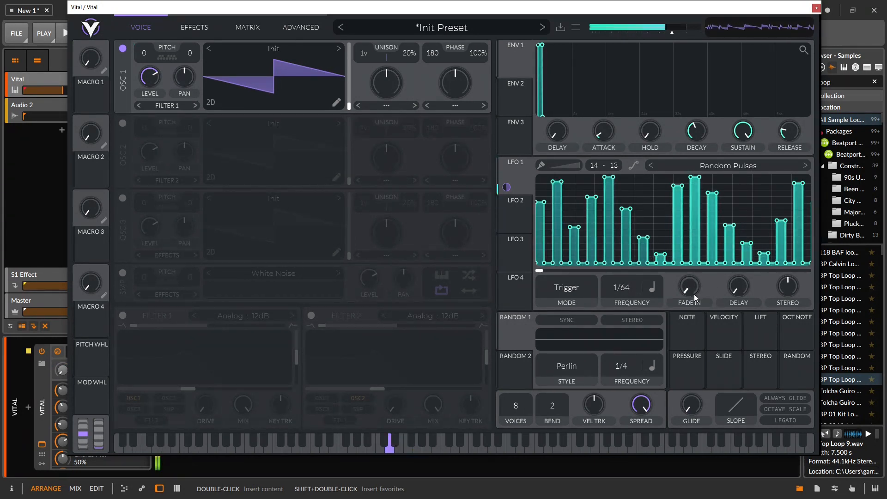
{"action": "left_click_drag", "start_coordinate": [690, 296], "coordinate": [666, 193]}
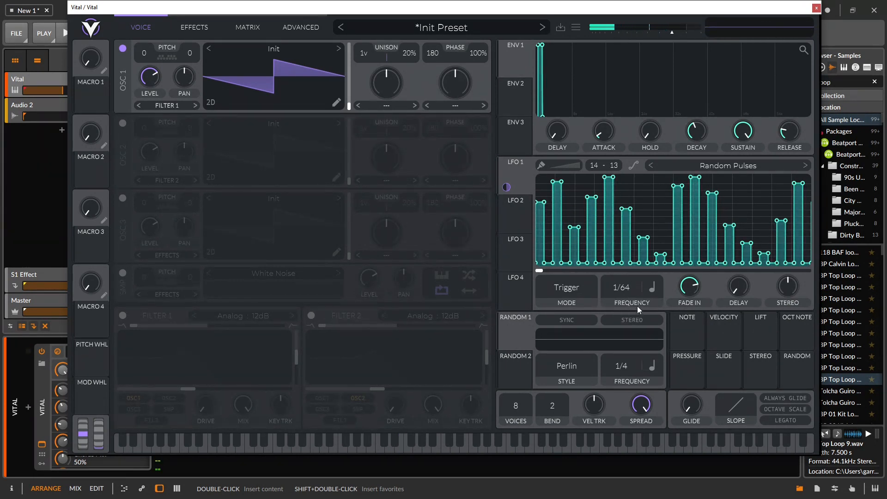
Shorten LFO 1's Fade In to near zero, and raise its Delay past the middle before returning it to zero
{"action": "mouse_move", "coordinate": [739, 292]}
{"action": "left_click_drag", "start_coordinate": [736, 289], "coordinate": [725, 229]}
{"action": "left_click_drag", "start_coordinate": [694, 295], "coordinate": [777, 346]}
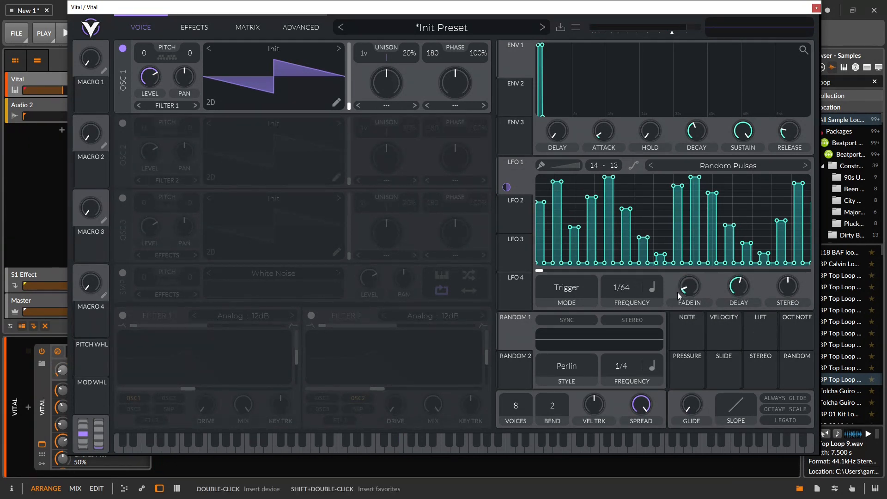
{"action": "mouse_move", "coordinate": [741, 282]}
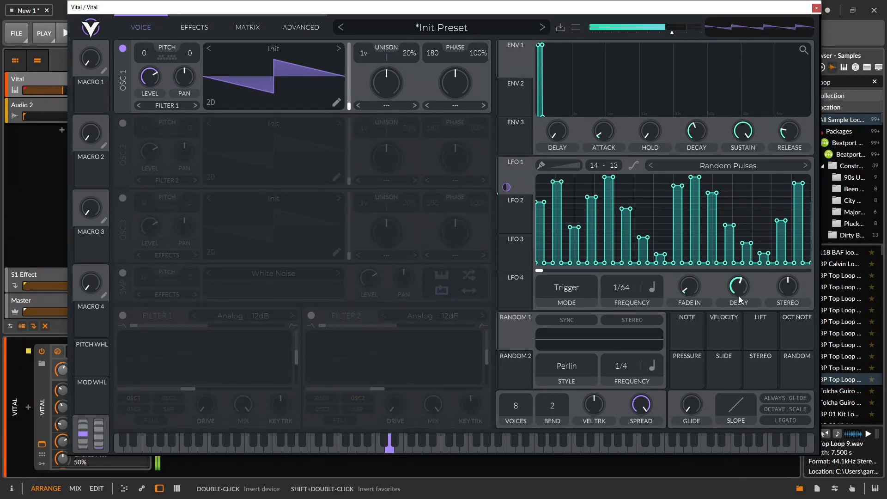
{"action": "left_click_drag", "start_coordinate": [739, 289], "coordinate": [742, 314]}
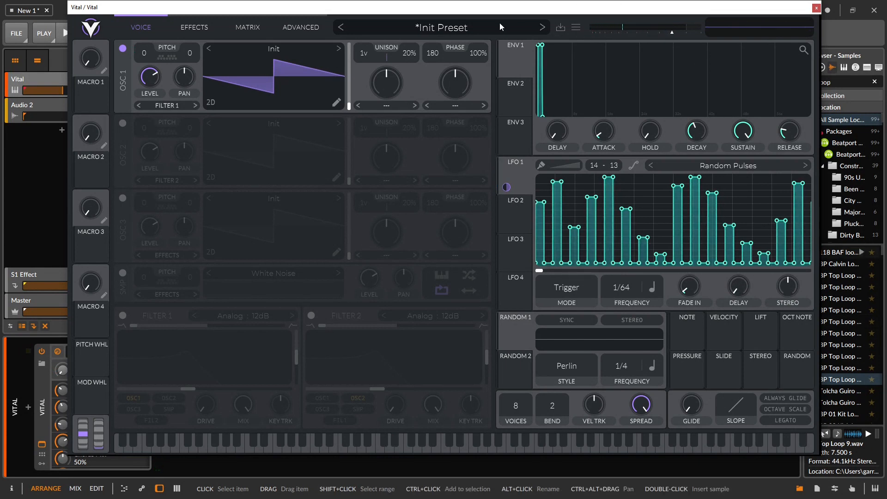
Initialize the preset and modulate OSC 1's transpose with LFO 1 at about a quarter of the full amount in the matrix
{"action": "left_click", "coordinate": [576, 27]}
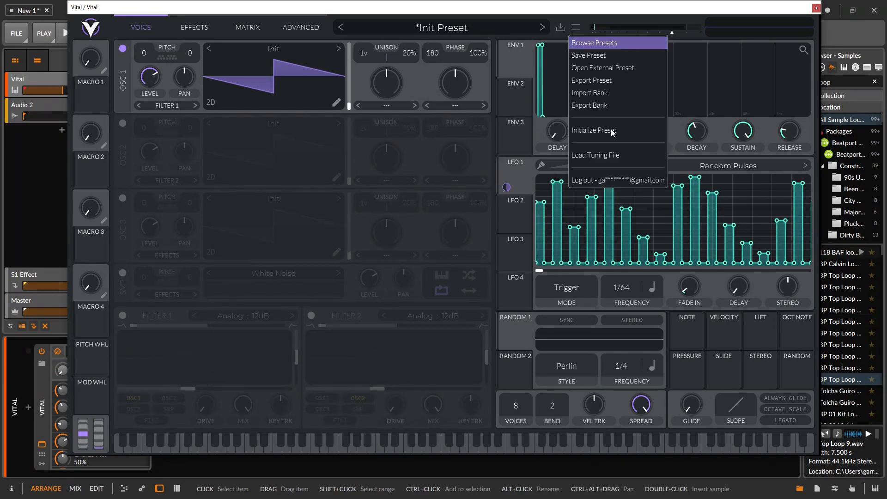
{"action": "left_click", "coordinate": [584, 132]}
{"action": "left_click_drag", "start_coordinate": [515, 179], "coordinate": [144, 59]}
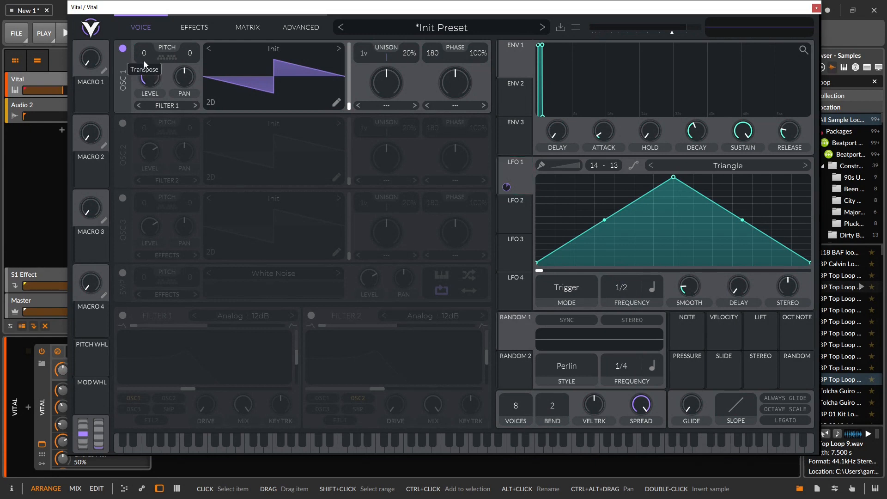
{"action": "left_click_drag", "start_coordinate": [506, 169], "coordinate": [144, 59]}
{"action": "left_click", "coordinate": [245, 28]}
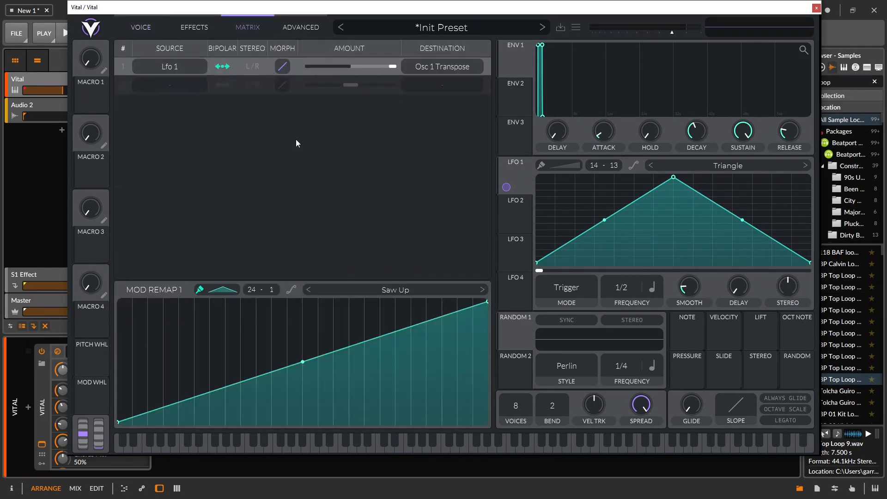
{"action": "left_click_drag", "start_coordinate": [341, 66], "coordinate": [337, 68]}
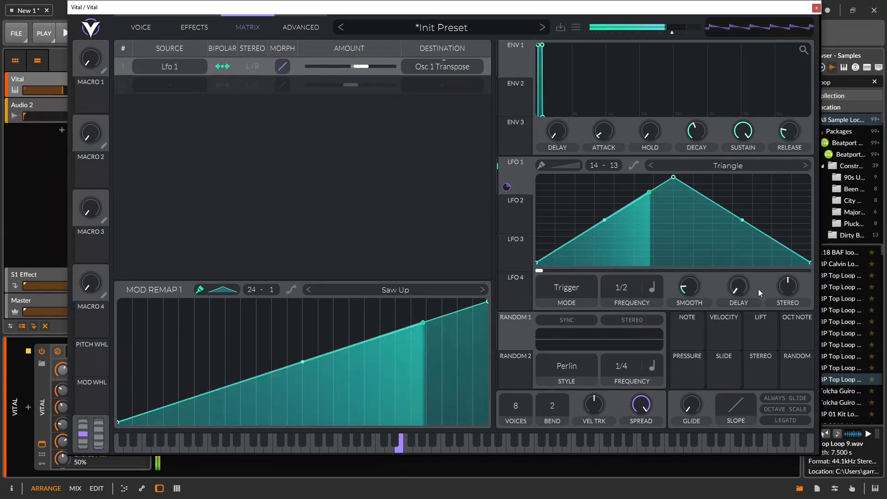
Raise LFO 1's Stereo well above center and move the triangle's peak close to the start
{"action": "left_click_drag", "start_coordinate": [787, 296], "coordinate": [771, 228]}
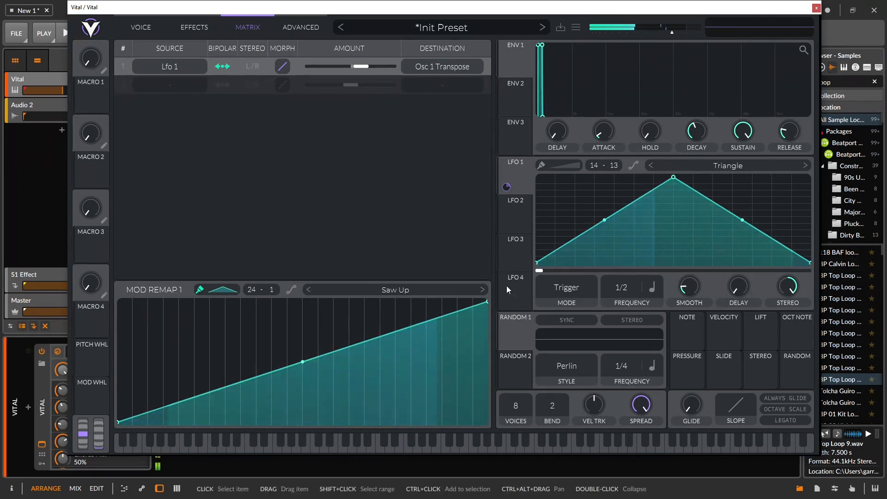
{"action": "left_click_drag", "start_coordinate": [673, 179], "coordinate": [564, 159]}
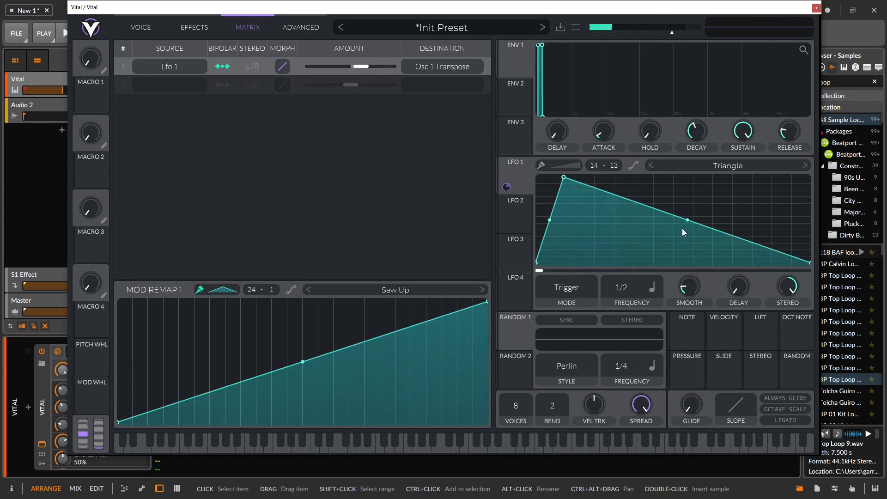
Lower LFO 1's Stereo to just above center and remove its modulation of OSC 1's transpose
{"action": "mouse_move", "coordinate": [795, 303]}
{"action": "left_click_drag", "start_coordinate": [797, 317], "coordinate": [800, 337]}
{"action": "right_click", "coordinate": [517, 186]}
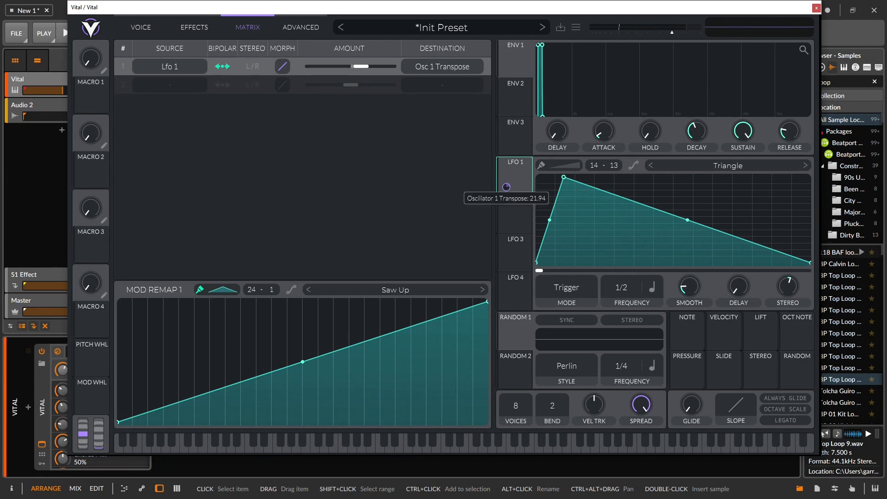
{"action": "left_click", "coordinate": [504, 193]}
Enable Filter 1 and modulate its cutoff and blend with LFO 1, with LFO 1's Stereo raised well above center
{"action": "left_click", "coordinate": [141, 29]}
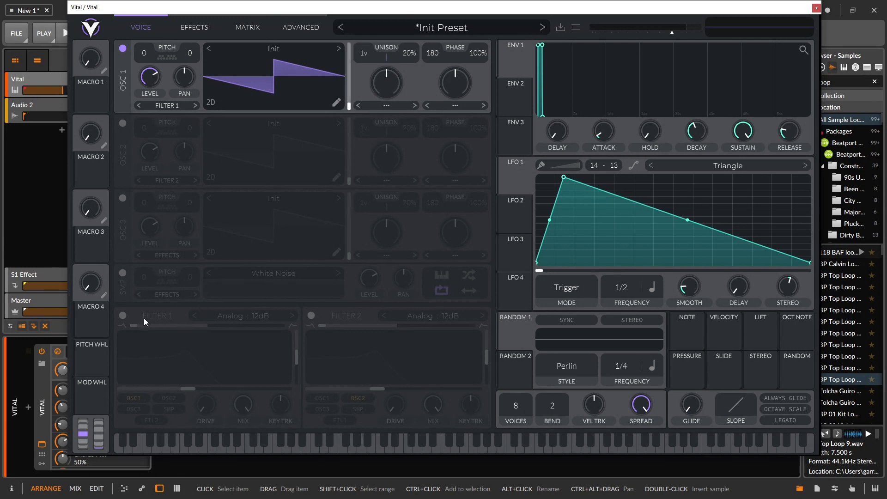
{"action": "left_click", "coordinate": [123, 316]}
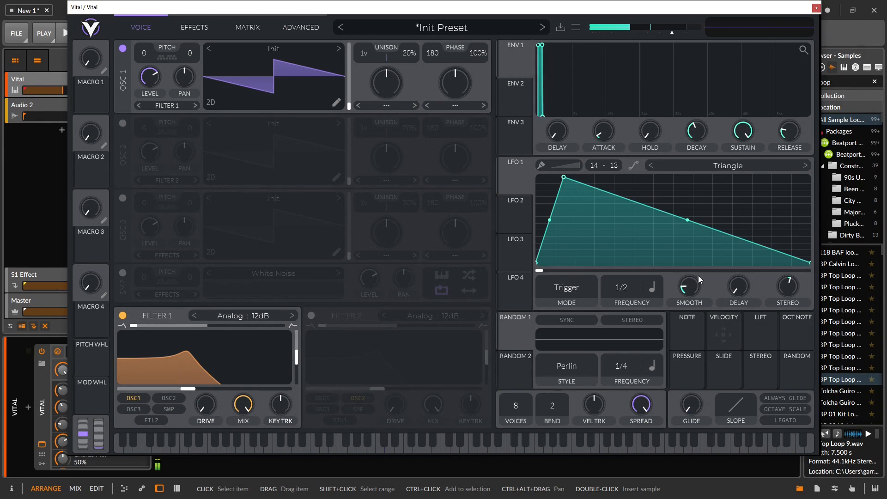
{"action": "left_click_drag", "start_coordinate": [506, 187], "coordinate": [204, 376]}
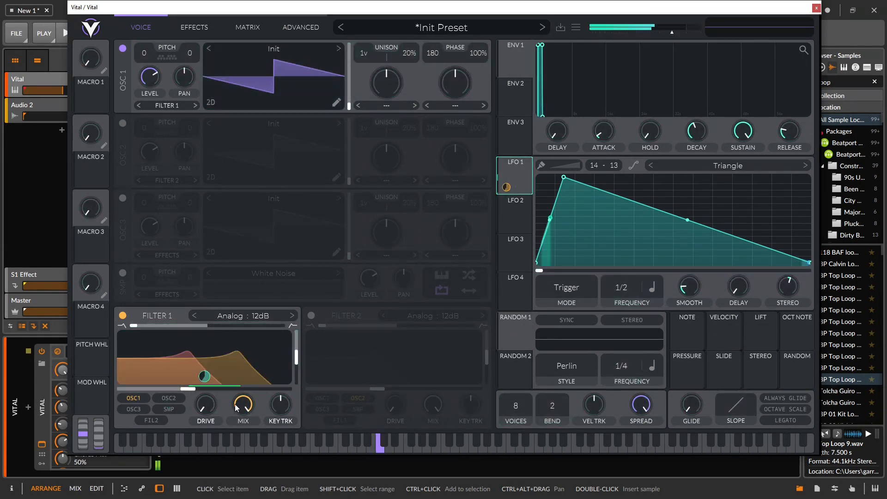
{"action": "left_click_drag", "start_coordinate": [786, 288], "coordinate": [786, 256]}
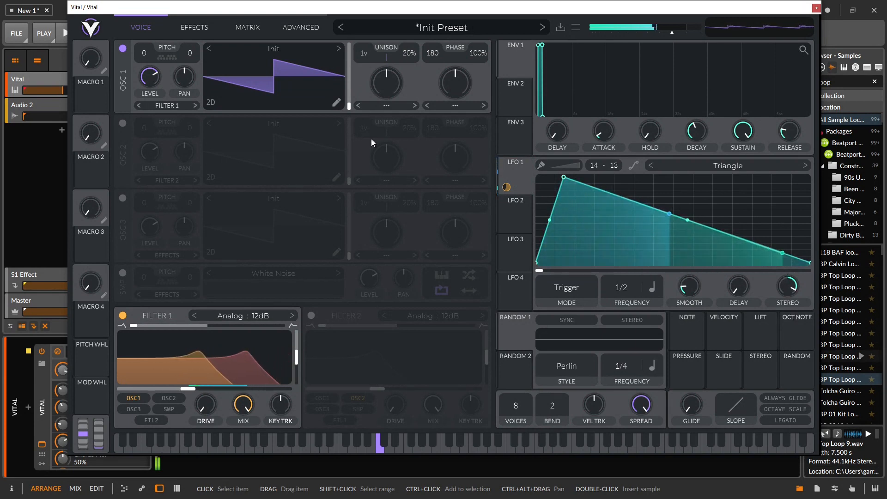
{"action": "left_click_drag", "start_coordinate": [507, 186], "coordinate": [160, 326]}
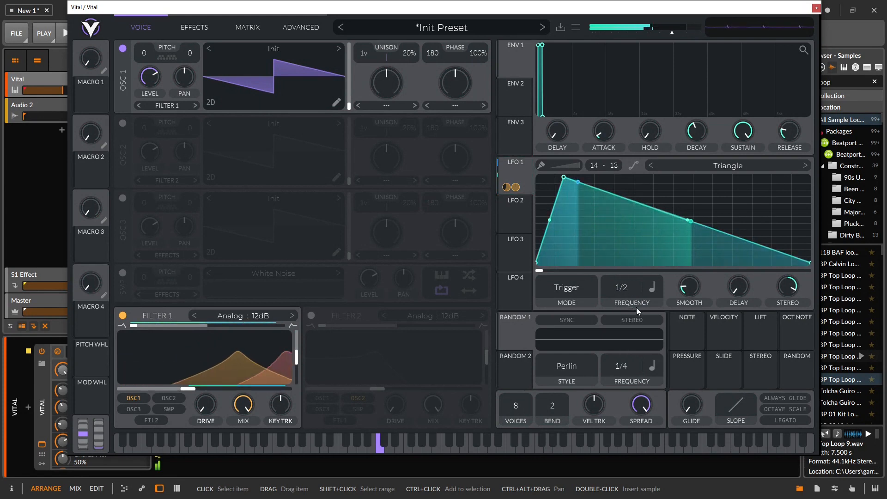
Set LFO 1's frequency to Keytrack at -60 transpose and raise its Delay and Smooth to around the middle
{"action": "left_click", "coordinate": [653, 289]}
{"action": "left_click", "coordinate": [703, 358]}
{"action": "left_click_drag", "start_coordinate": [615, 289], "coordinate": [624, 492]}
{"action": "left_click_drag", "start_coordinate": [617, 295], "coordinate": [624, 364]}
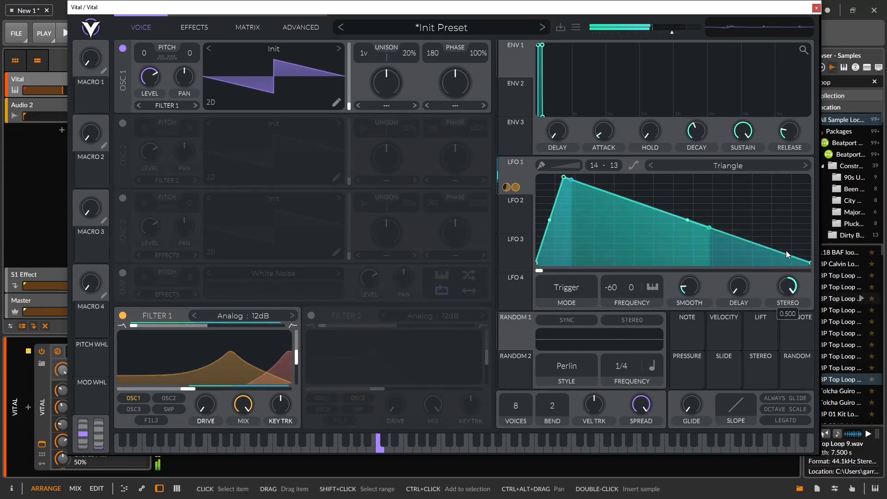
{"action": "left_click_drag", "start_coordinate": [739, 288], "coordinate": [718, 226]}
{"action": "mouse_move", "coordinate": [697, 278]}
{"action": "left_mouse_down"}
{"action": "mouse_move", "coordinate": [687, 230]}
{"action": "mouse_move", "coordinate": [695, 290]}
{"action": "left_mouse_up"}
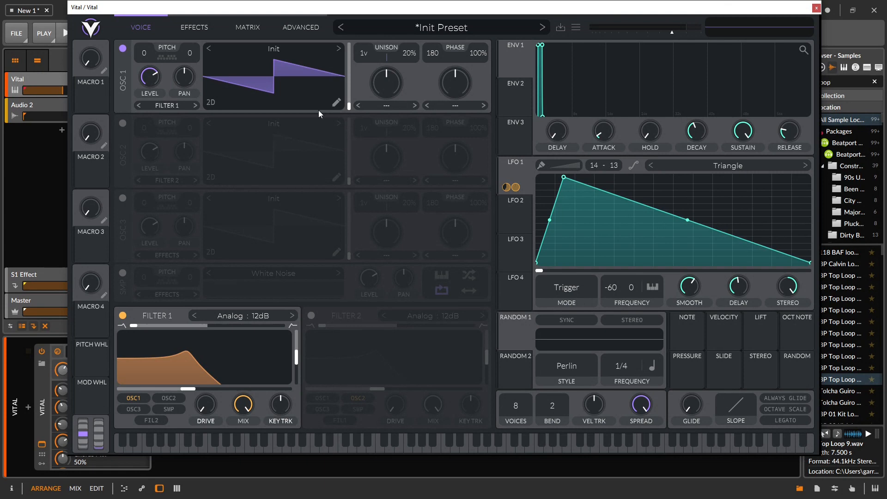
Initialize the preset, enable Filter 1 and modulate its cutoff with the Note source
{"action": "left_click", "coordinate": [575, 27]}
{"action": "left_click", "coordinate": [381, 133]}
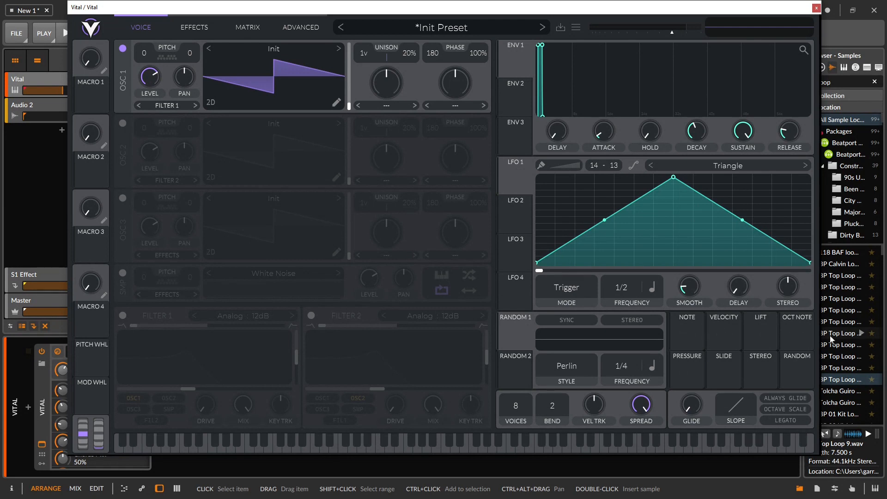
{"action": "left_click_drag", "start_coordinate": [689, 338], "coordinate": [147, 73]}
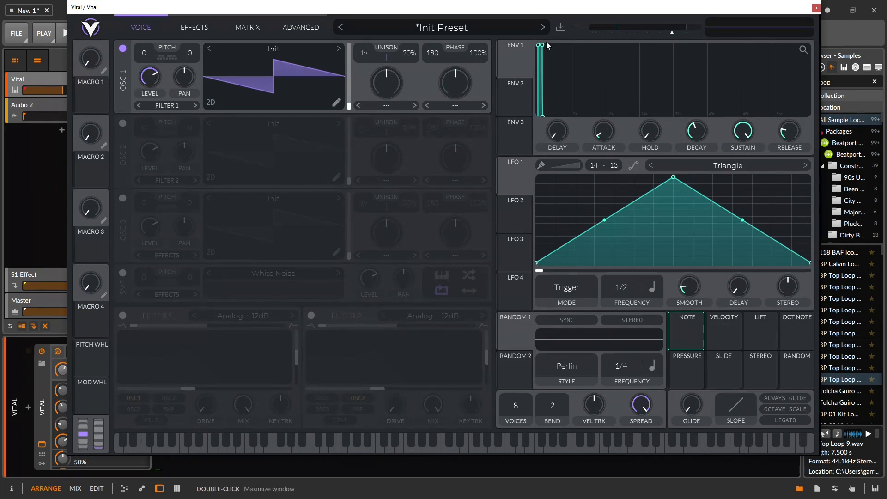
{"action": "left_click", "coordinate": [123, 315]}
{"action": "left_click_drag", "start_coordinate": [683, 318], "coordinate": [265, 390]}
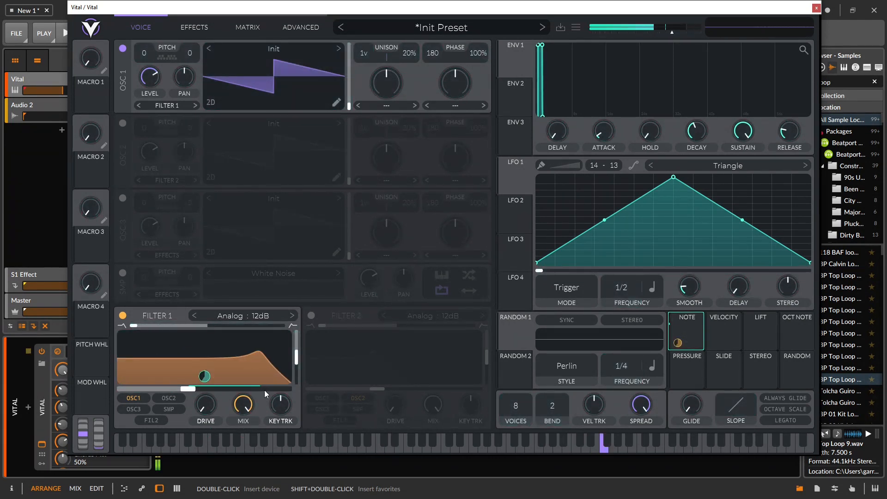
{"action": "left_click_drag", "start_coordinate": [264, 390], "coordinate": [217, 390]}
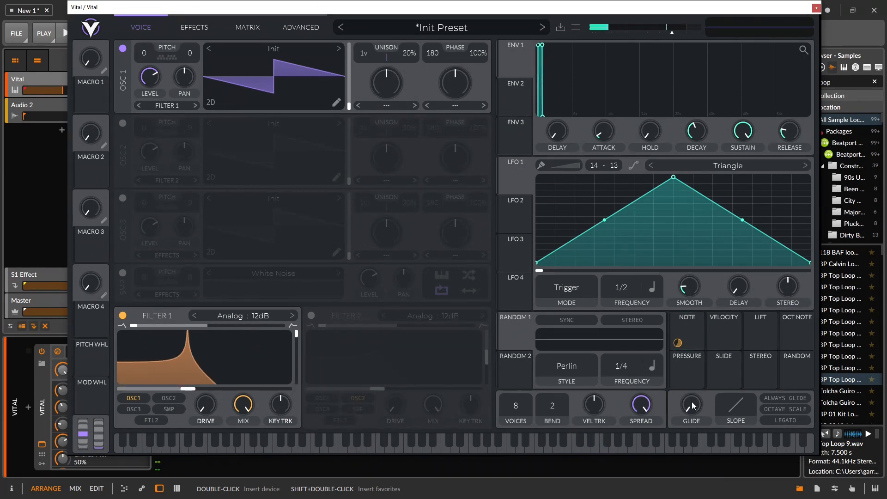
Modulate Filter 1's drive and cutoff with Velocity, adjusting the cutoff amount to 59.36
{"action": "left_click_drag", "start_coordinate": [721, 325], "coordinate": [192, 390]}
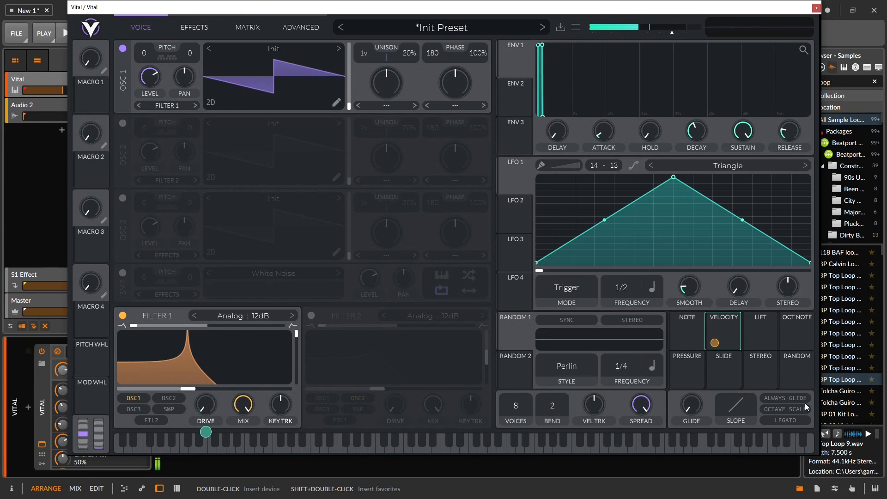
{"action": "left_click_drag", "start_coordinate": [715, 329], "coordinate": [228, 377]}
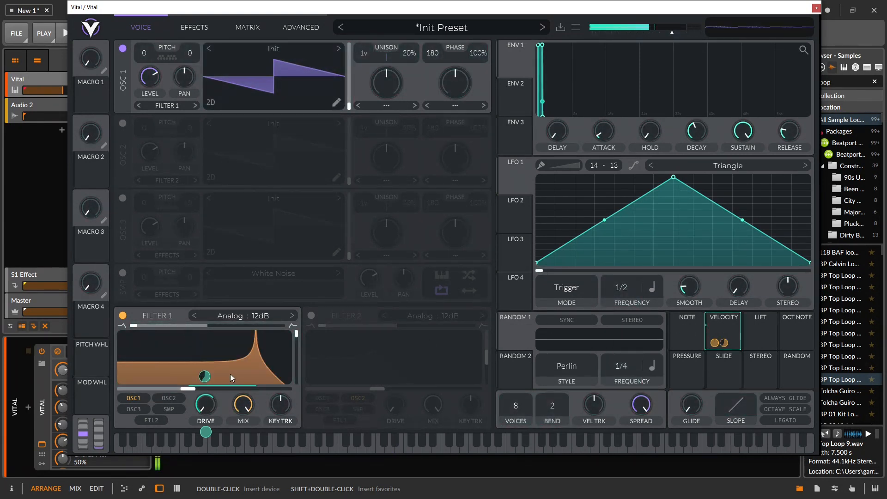
{"action": "mouse_move", "coordinate": [202, 378]}
{"action": "left_click_drag", "start_coordinate": [205, 379], "coordinate": [206, 386]}
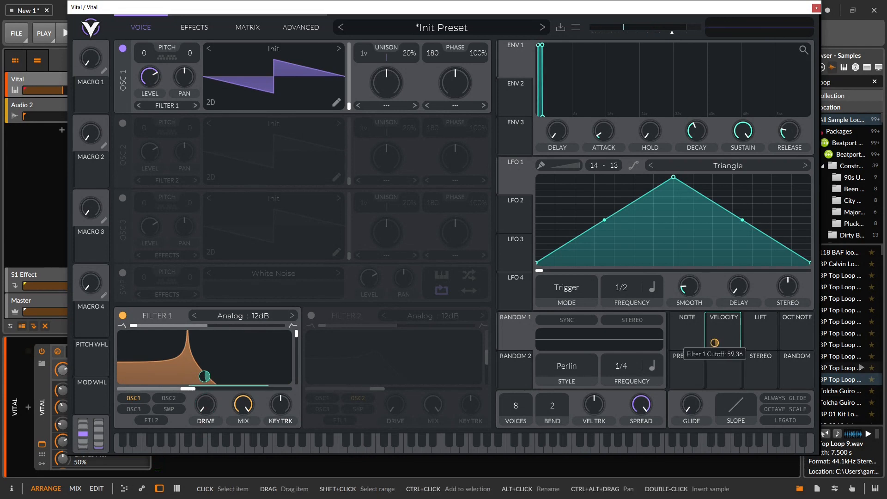
Modulate OSC 1's level with Lift, and raise ENV 1's Release to maximum before reducing it to 4.153 secs
{"action": "mouse_move", "coordinate": [766, 332]}
{"action": "left_mouse_down"}
{"action": "mouse_move", "coordinate": [243, 138]}
{"action": "mouse_move", "coordinate": [143, 50]}
{"action": "left_mouse_up"}
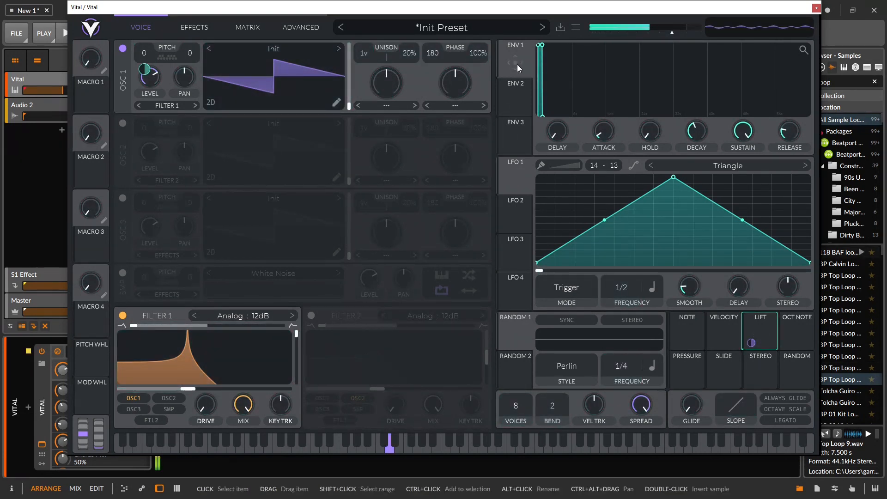
{"action": "left_click_drag", "start_coordinate": [790, 131], "coordinate": [748, 23]}
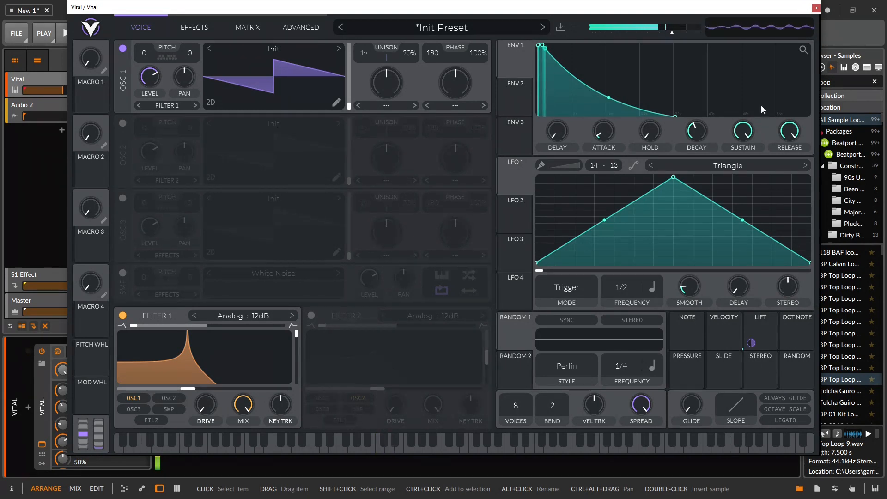
{"action": "scroll", "coordinate": [789, 144], "scroll_direction": "down", "scroll_amount": 6}
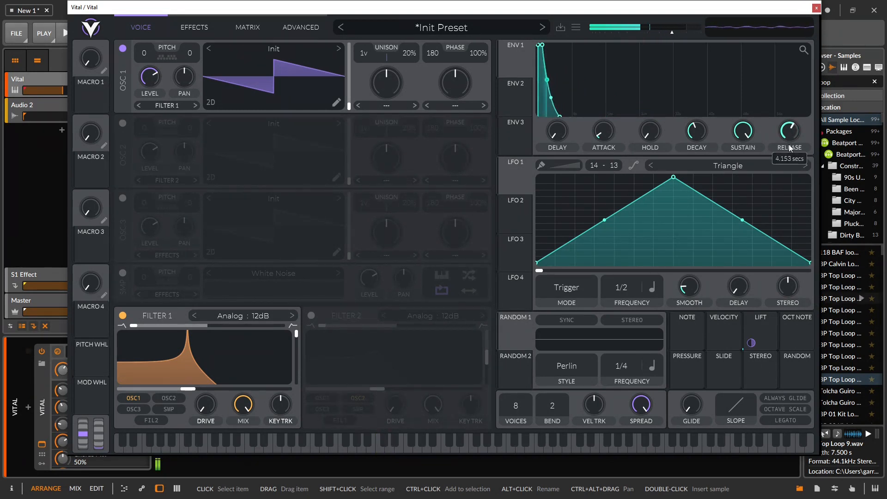
{"action": "mouse_move", "coordinate": [751, 343]}
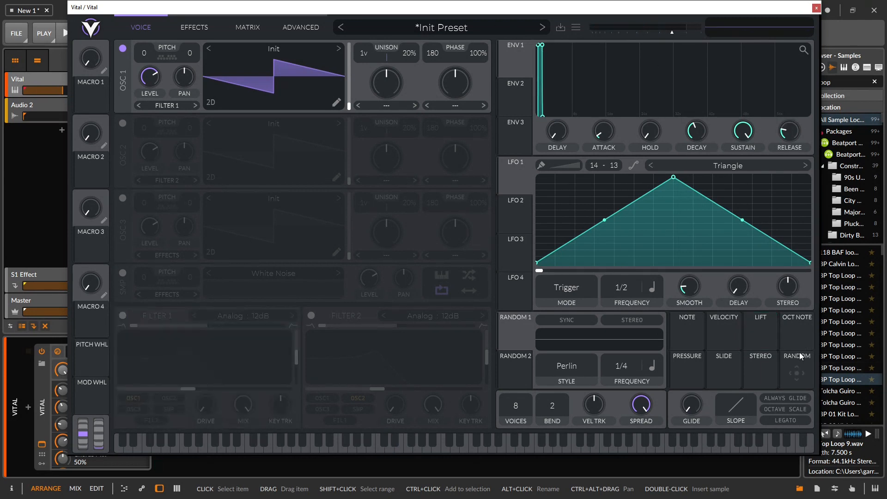
Enable Filter 1, lower its cutoff, and modulate its drive and cutoff with Oct Note
{"action": "mouse_move", "coordinate": [794, 331]}
{"action": "left_mouse_down"}
{"action": "mouse_move", "coordinate": [160, 67]}
{"action": "mouse_move", "coordinate": [178, 104]}
{"action": "mouse_move", "coordinate": [382, 85]}
{"action": "mouse_move", "coordinate": [795, 329]}
{"action": "mouse_move", "coordinate": [785, 334]}
{"action": "left_mouse_up"}
{"action": "left_click", "coordinate": [122, 316]}
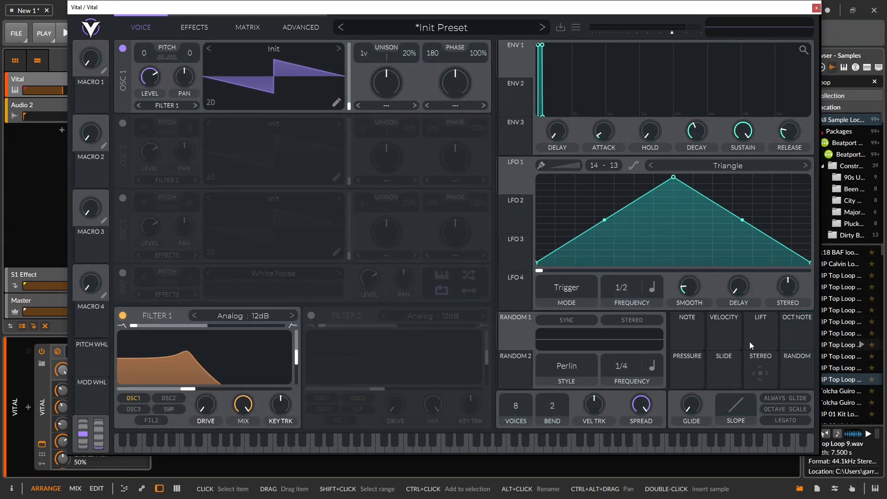
{"action": "left_click_drag", "start_coordinate": [796, 330], "coordinate": [191, 392]}
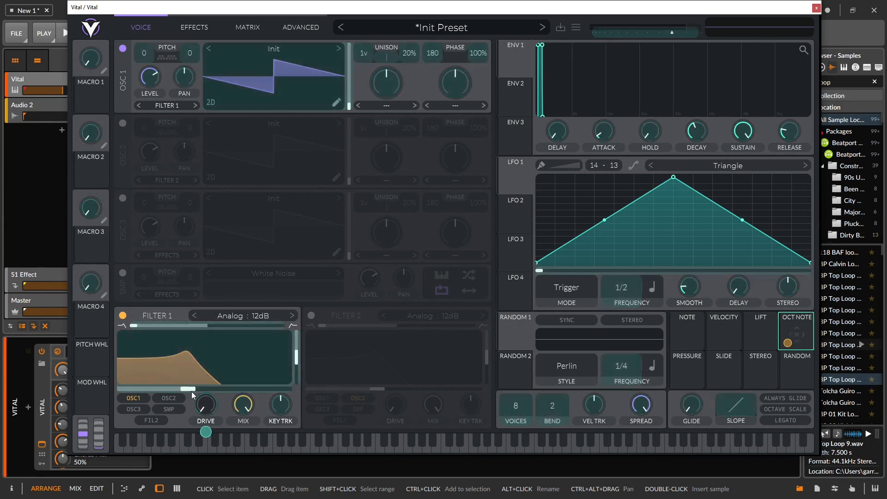
{"action": "left_click_drag", "start_coordinate": [796, 330], "coordinate": [96, 383]}
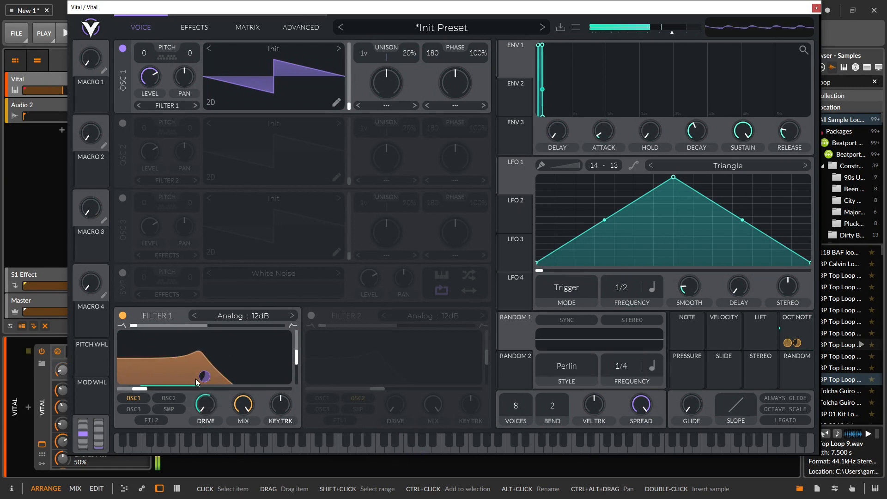
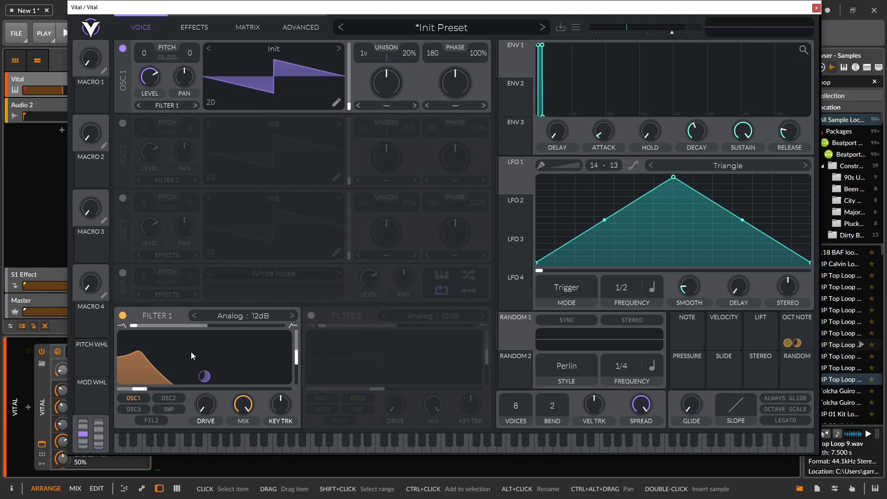
Replace both Oct Note modulations with Pressure modulating Filter 1's cutoff, and raise the base cutoff to 157.4 Hz
{"action": "double_click", "coordinate": [797, 343]}
{"action": "double_click", "coordinate": [788, 342]}
{"action": "left_click_drag", "start_coordinate": [692, 370], "coordinate": [182, 388]}
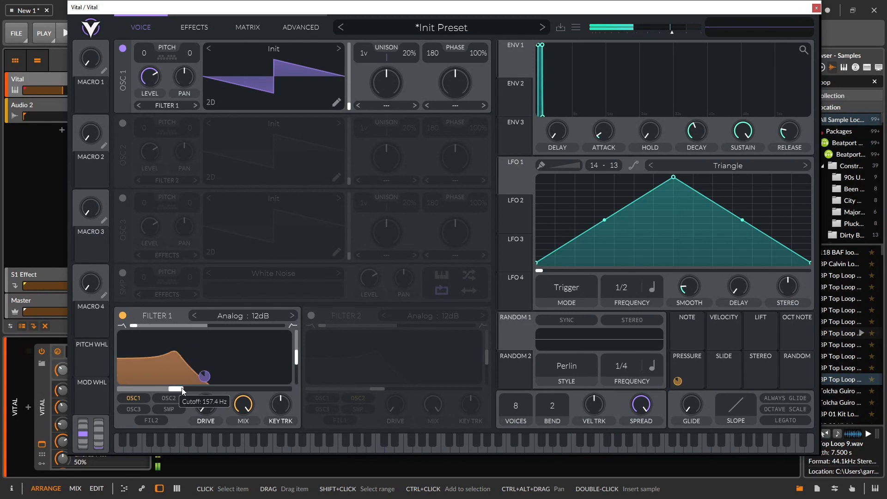
Modulate OSC 1's tune with Stereo at an amount of 1.960, and Filter 1's raised cutoff with the same source
{"action": "left_click", "coordinate": [730, 370]}
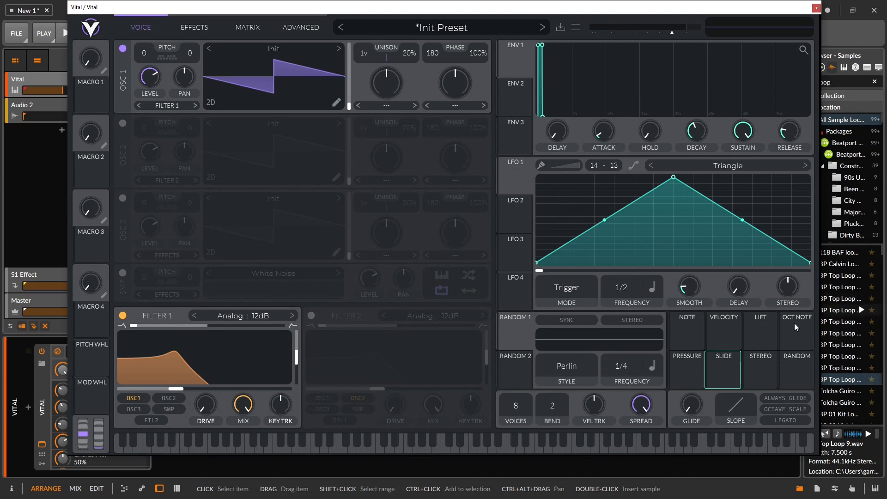
{"action": "left_click", "coordinate": [771, 375]}
{"action": "left_click_drag", "start_coordinate": [764, 372], "coordinate": [190, 63]}
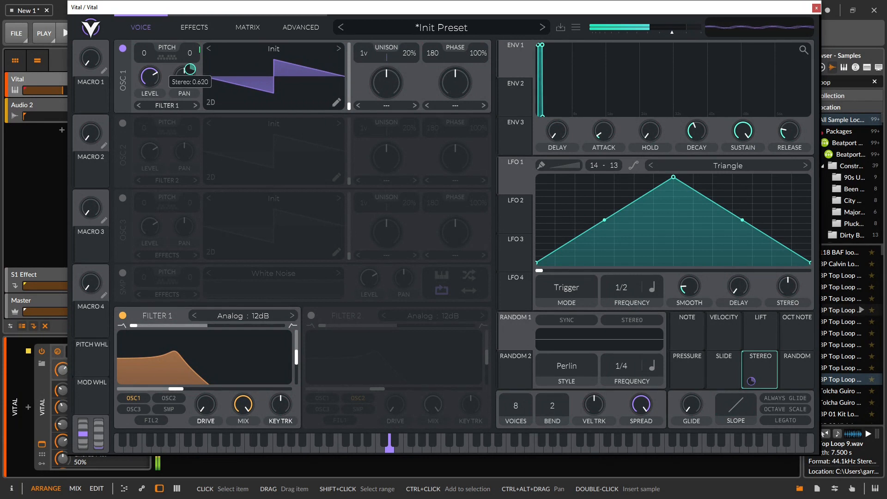
{"action": "left_click_drag", "start_coordinate": [190, 63], "coordinate": [190, 64]}
{"action": "left_click_drag", "start_coordinate": [176, 388], "coordinate": [240, 389]}
{"action": "left_click_drag", "start_coordinate": [751, 381], "coordinate": [751, 379]}
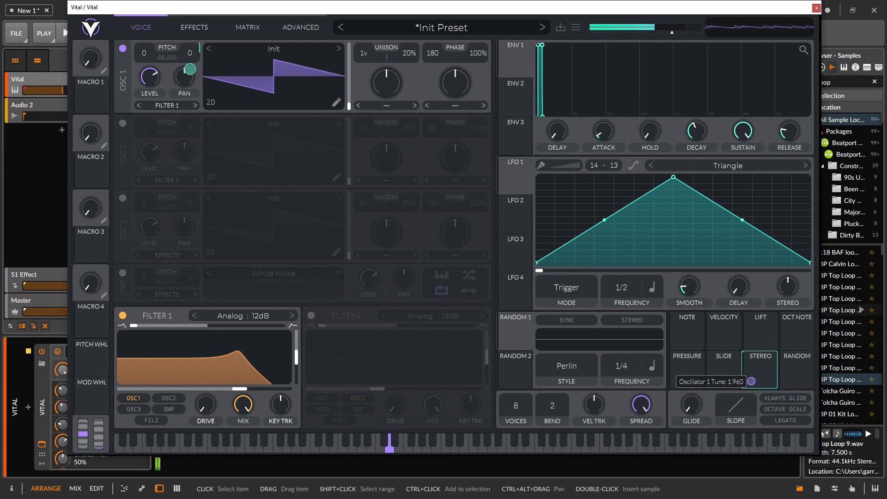
{"action": "left_click_drag", "start_coordinate": [751, 381], "coordinate": [204, 375]}
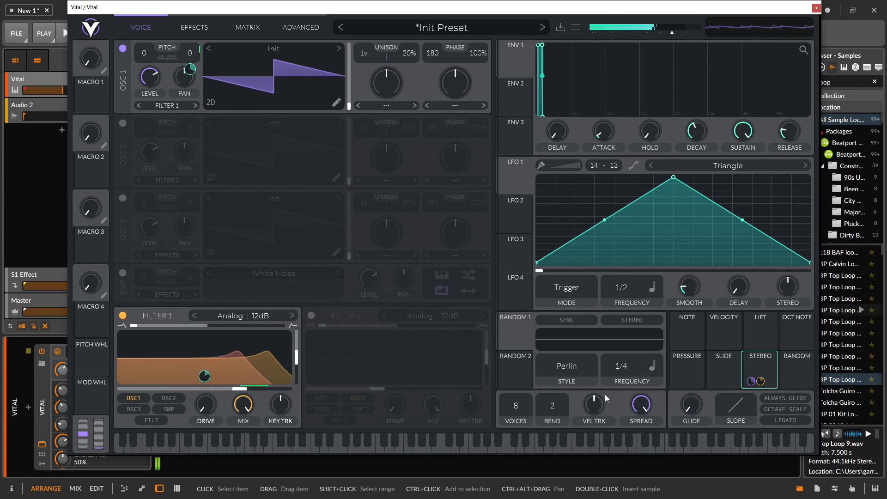
Replace both Stereo modulations with Random modulating Filter 1's cutoff, and lower the base cutoff
{"action": "double_click", "coordinate": [761, 382]}
{"action": "double_click", "coordinate": [751, 383]}
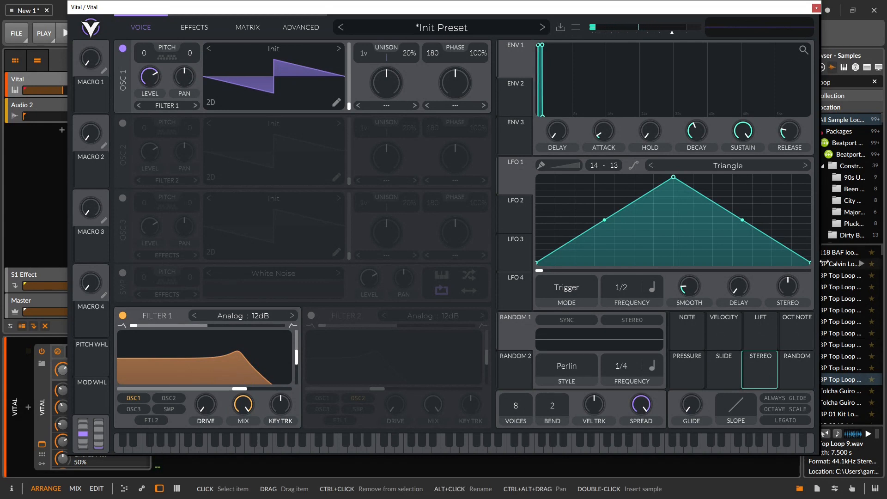
{"action": "left_click_drag", "start_coordinate": [786, 383], "coordinate": [141, 390]}
{"action": "left_click_drag", "start_coordinate": [210, 379], "coordinate": [321, 399]}
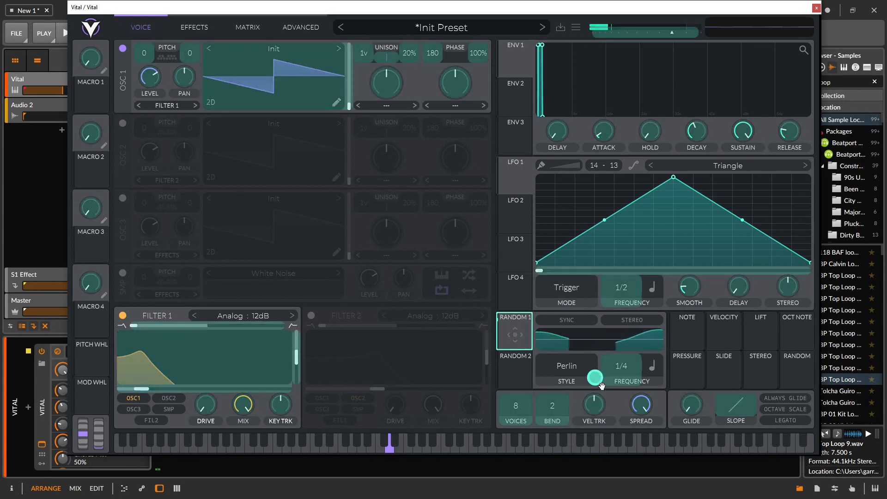
Configure Random 1 as Sample & Hold at 0.094 secs and modulate Filter 1's cutoff with it
{"action": "left_click", "coordinate": [570, 369]}
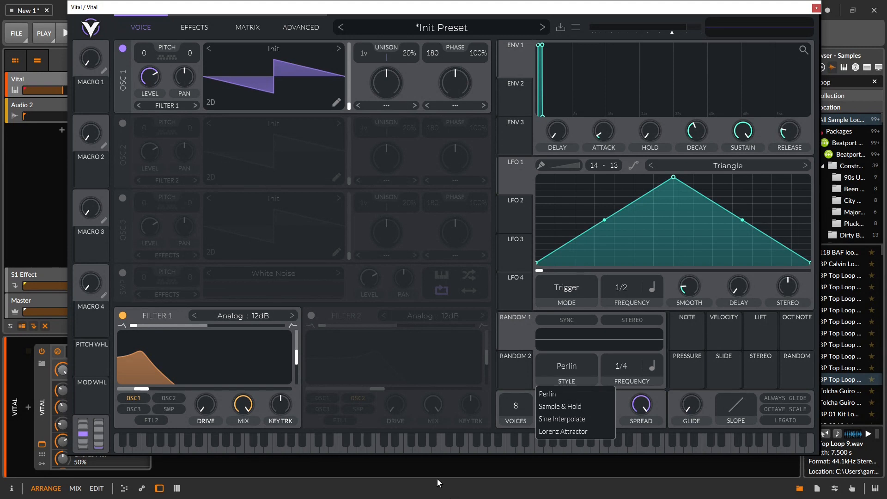
{"action": "left_click", "coordinate": [587, 407]}
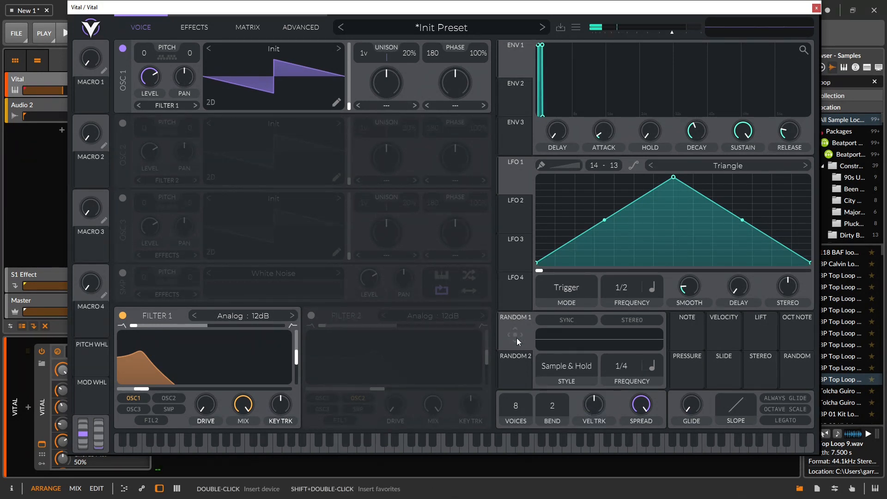
{"action": "left_click_drag", "start_coordinate": [514, 335], "coordinate": [203, 389]}
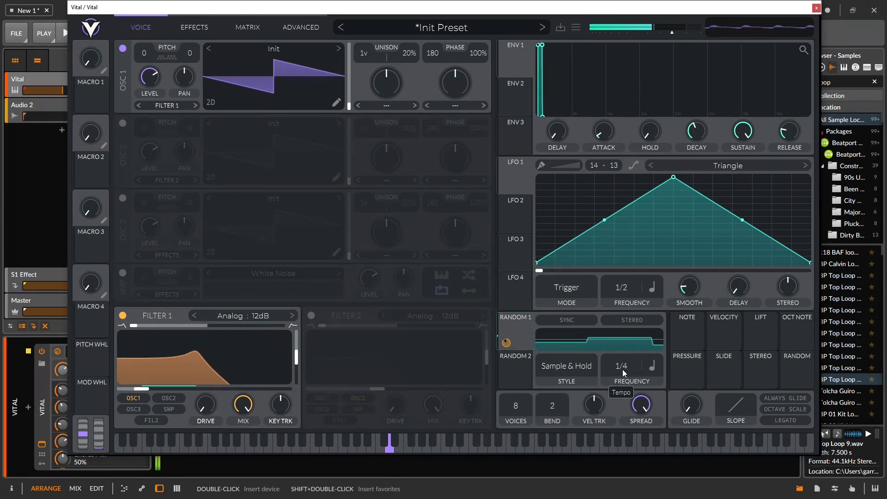
{"action": "left_click", "coordinate": [650, 365]}
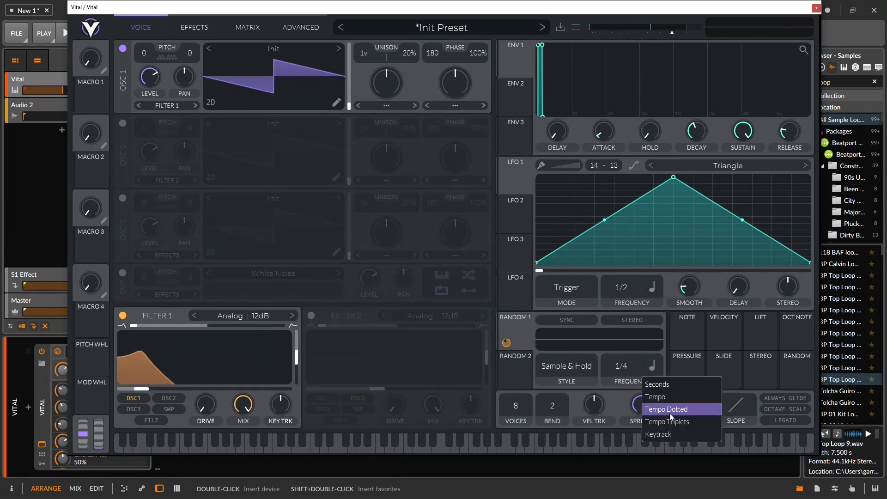
{"action": "left_click", "coordinate": [661, 385]}
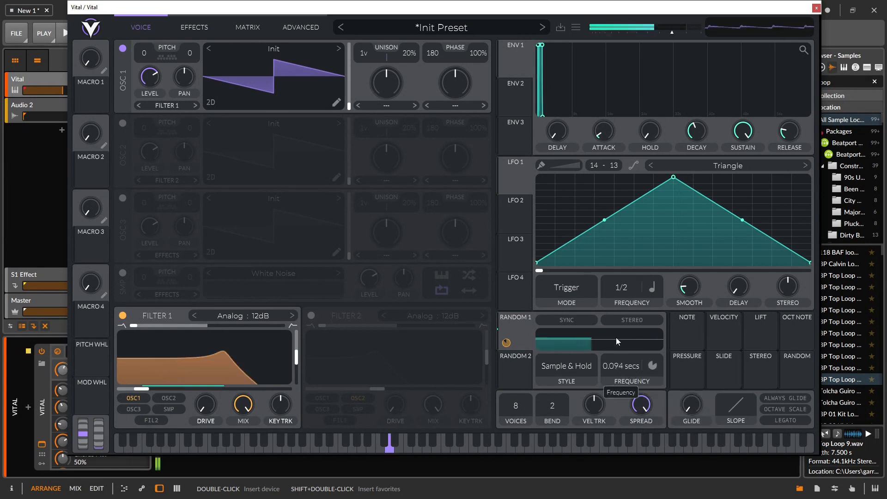
Set Random 1's frequency to 0.071 secs and switch its style through Sine Interpolate and Perlin to Lorenz Attractor
{"action": "left_click_drag", "start_coordinate": [599, 266], "coordinate": [611, 297]}
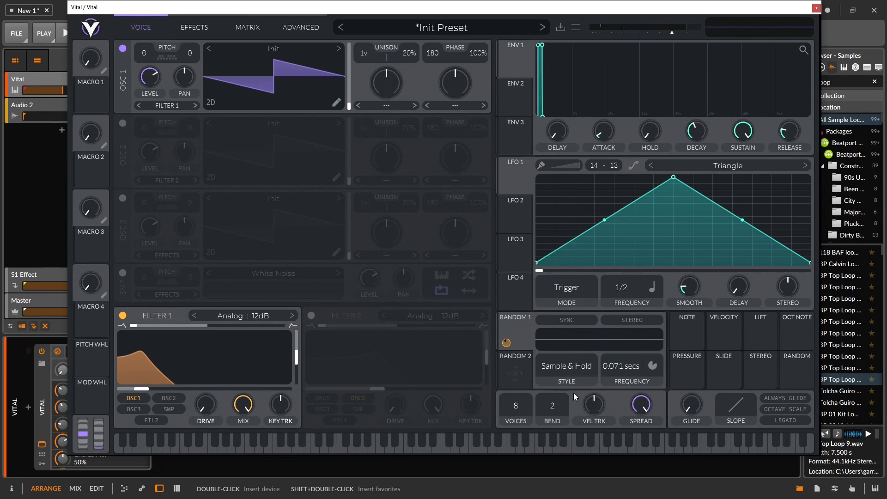
{"action": "left_click", "coordinate": [576, 368]}
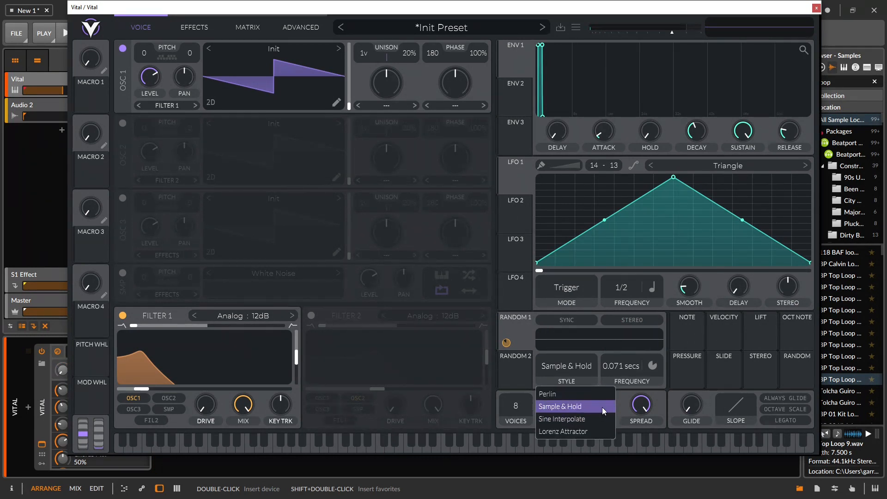
{"action": "left_click", "coordinate": [563, 420]}
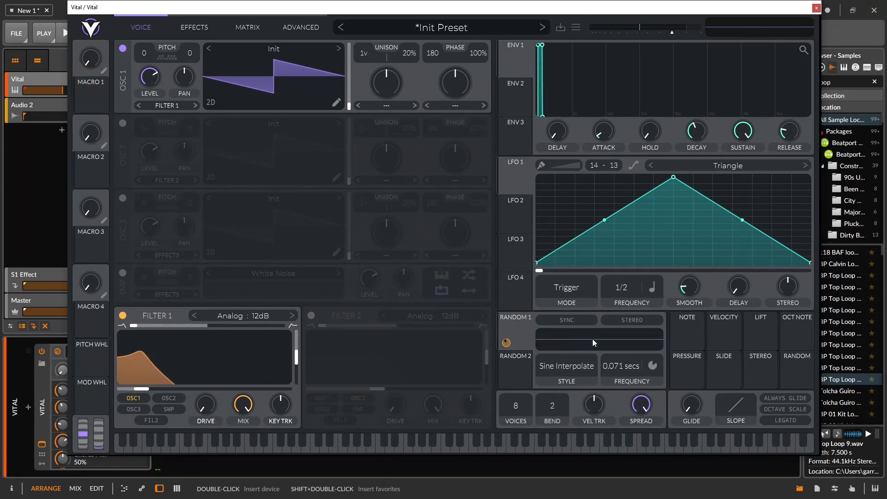
{"action": "left_click", "coordinate": [580, 369]}
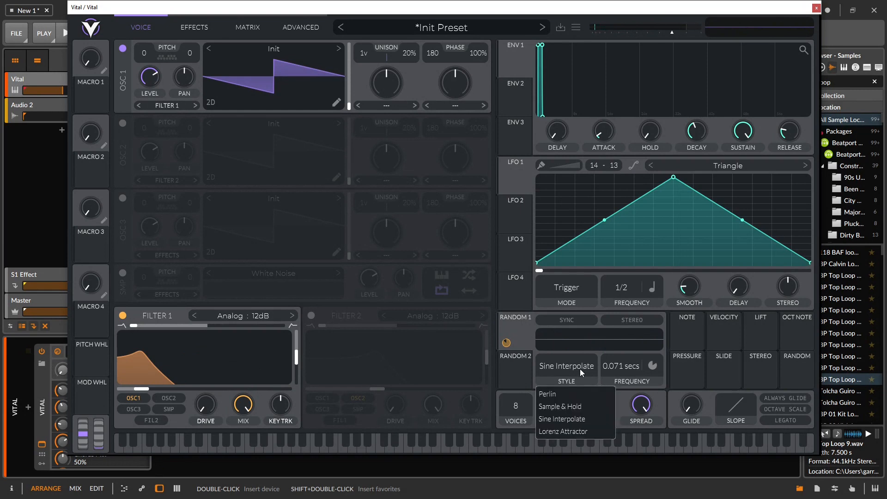
{"action": "left_click", "coordinate": [584, 398]}
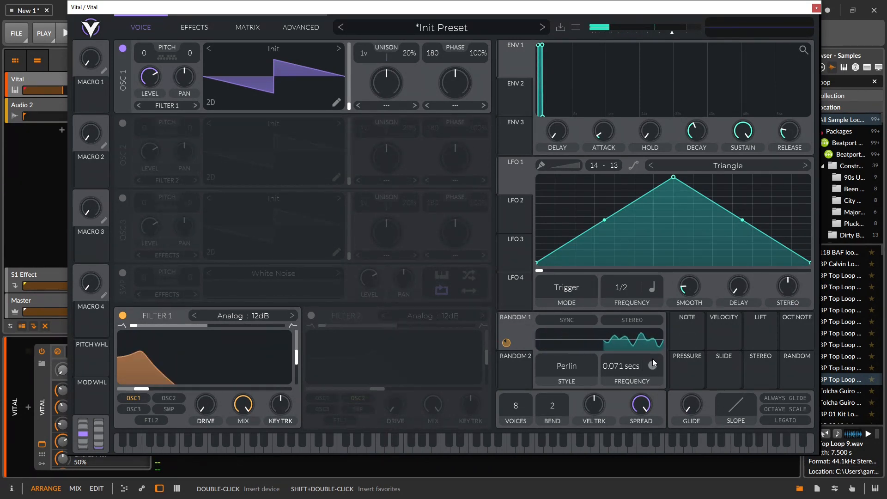
{"action": "left_click", "coordinate": [569, 371]}
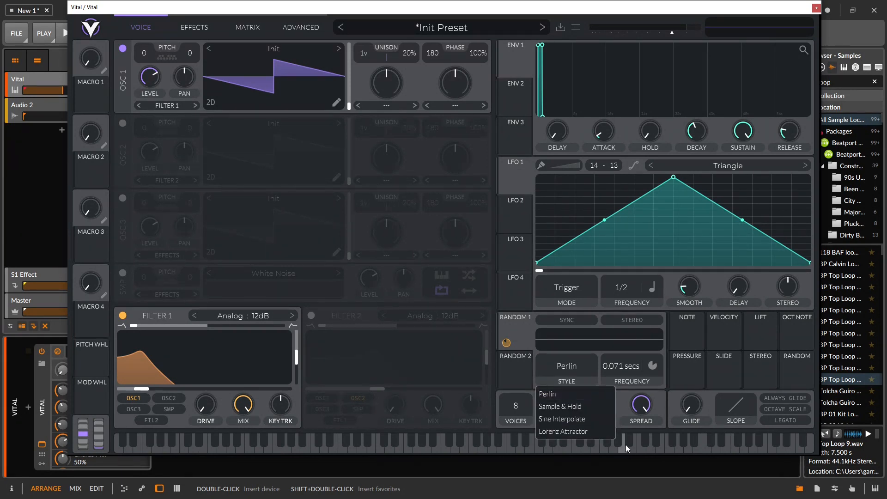
{"action": "left_click", "coordinate": [591, 432]}
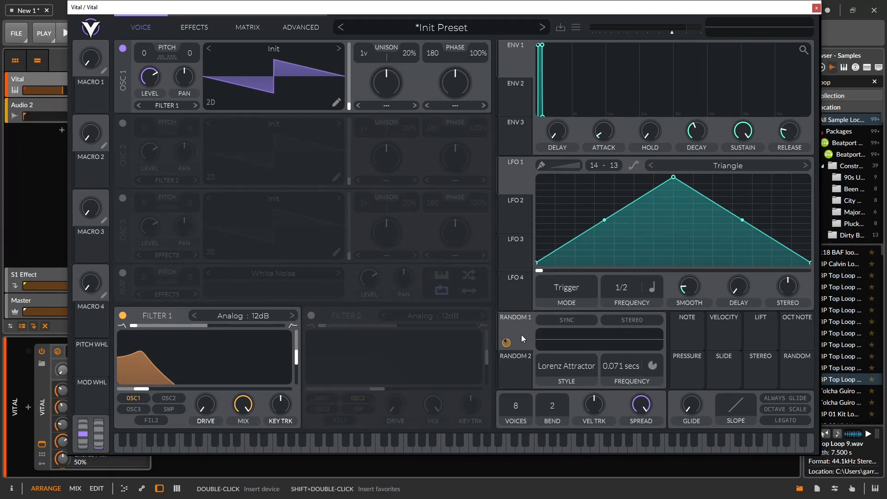
Modulate OSC 1's knob under Unison with Random 2, and its knob under Phase with Random 3 and Random 4
{"action": "left_click_drag", "start_coordinate": [516, 370], "coordinate": [390, 91]}
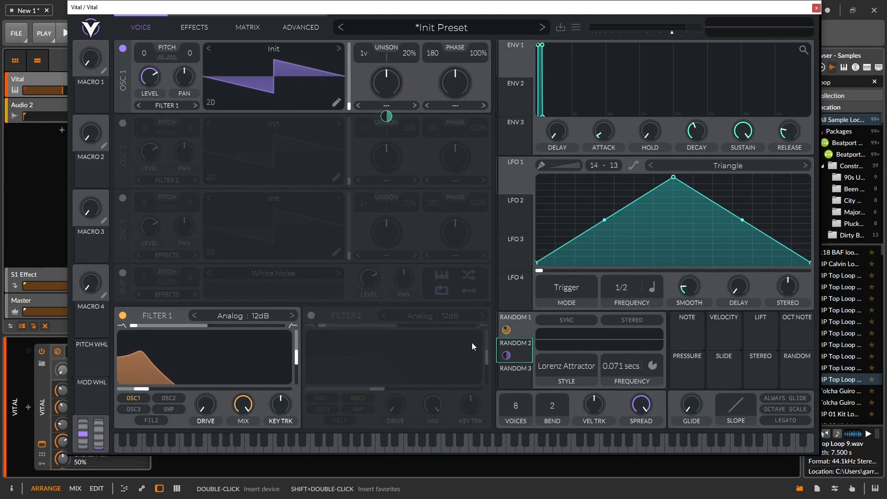
{"action": "left_click_drag", "start_coordinate": [512, 379], "coordinate": [455, 87]}
{"action": "left_click_drag", "start_coordinate": [522, 378], "coordinate": [456, 82]}
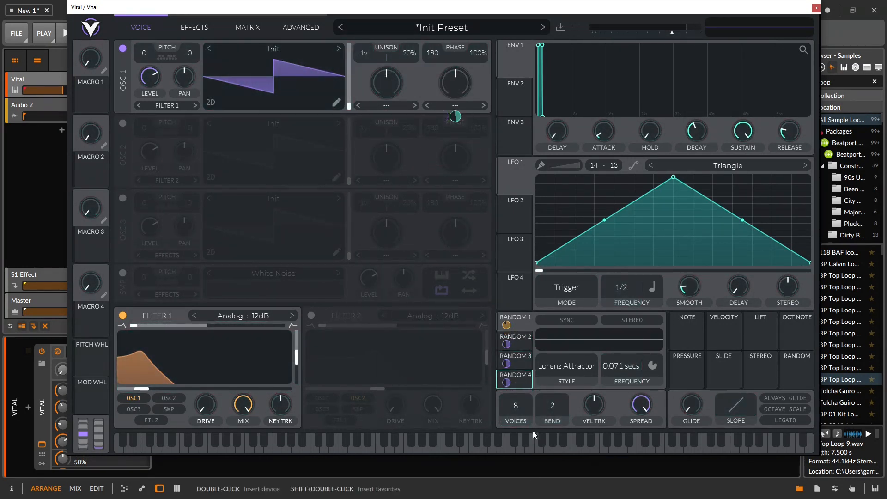
{"action": "left_click", "coordinate": [549, 366]}
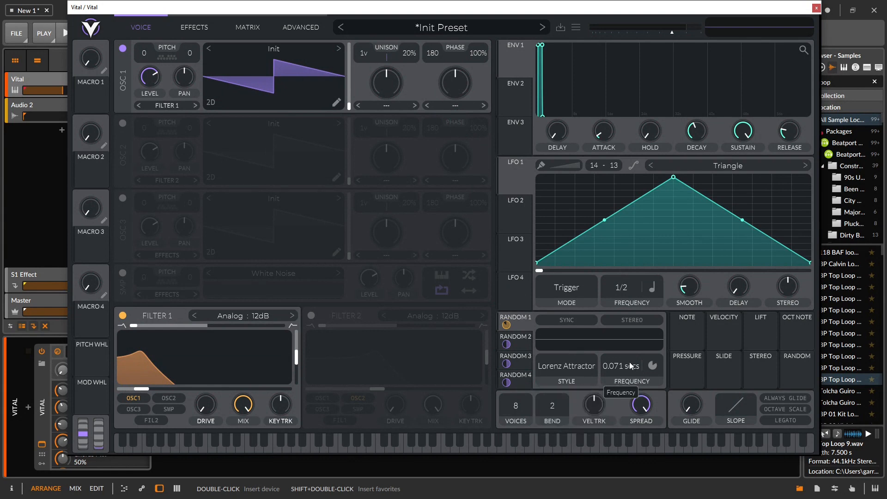
{"action": "left_click", "coordinate": [651, 364]}
{"action": "left_click", "coordinate": [582, 366]}
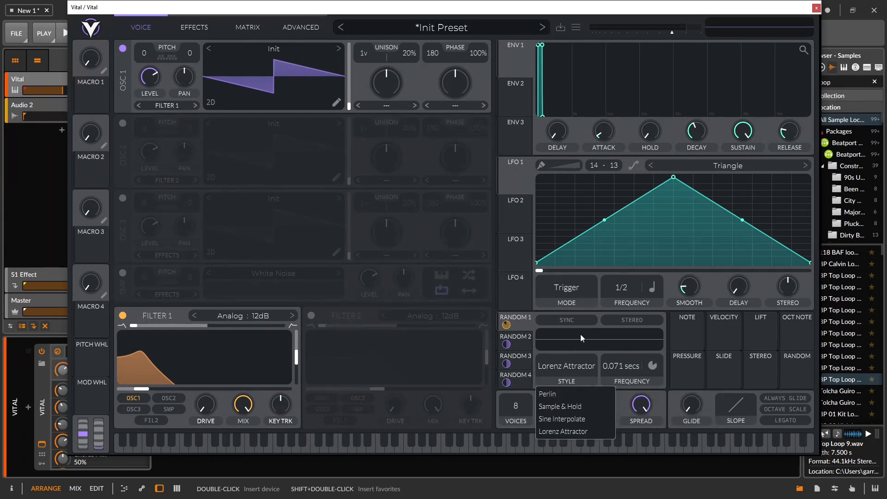
{"action": "left_click", "coordinate": [597, 342]}
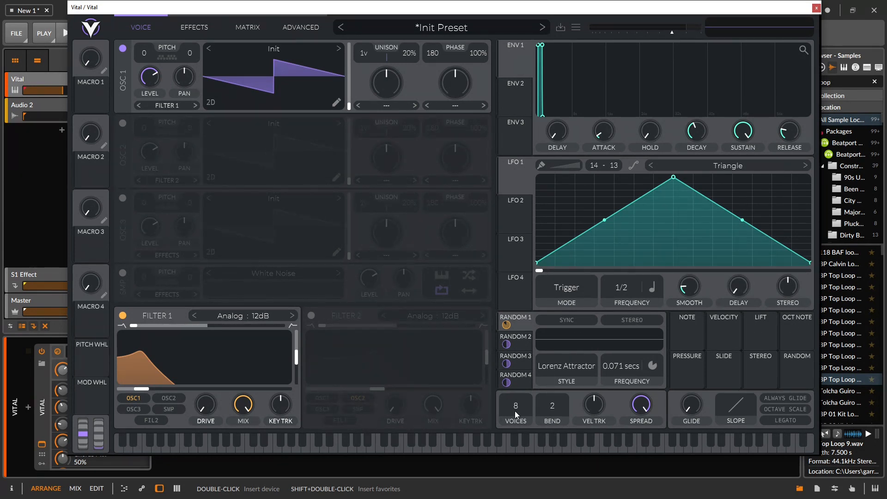
Reset the whole patch to the initial preset
{"action": "left_click_drag", "start_coordinate": [514, 411], "coordinate": [514, 439]}
{"action": "key", "text": "a"}
{"action": "left_click", "coordinate": [576, 27]}
{"action": "left_click", "coordinate": [594, 125]}
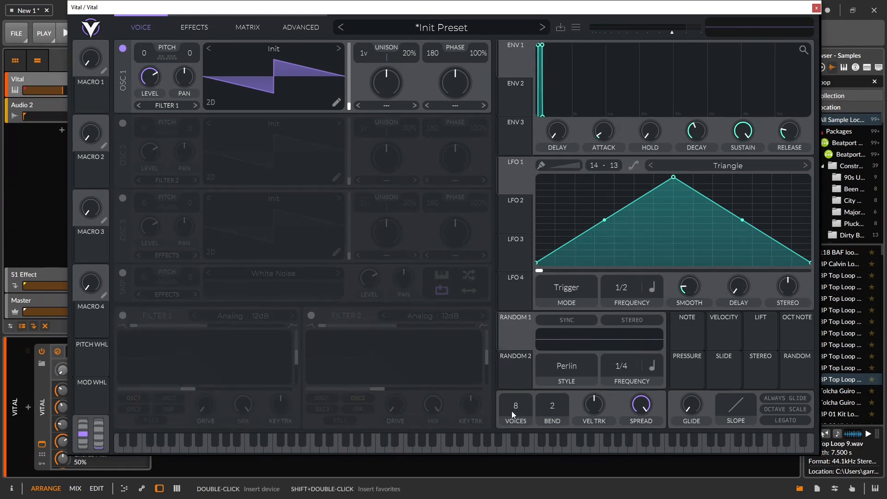
Try polyphony settings of 1, 23 and 12 voices, and return the voice count to 8
{"action": "left_click_drag", "start_coordinate": [511, 412], "coordinate": [520, 474]}
{"action": "key", "text": "a"}
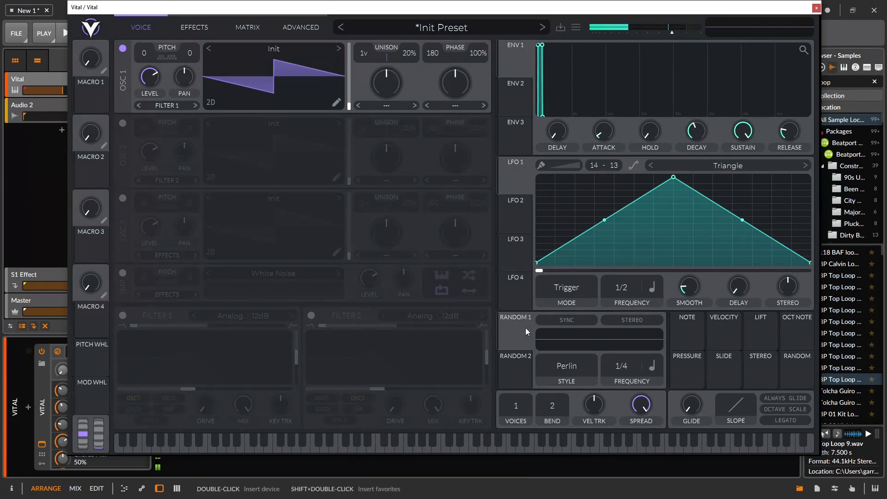
{"action": "left_click_drag", "start_coordinate": [513, 411], "coordinate": [518, 360]}
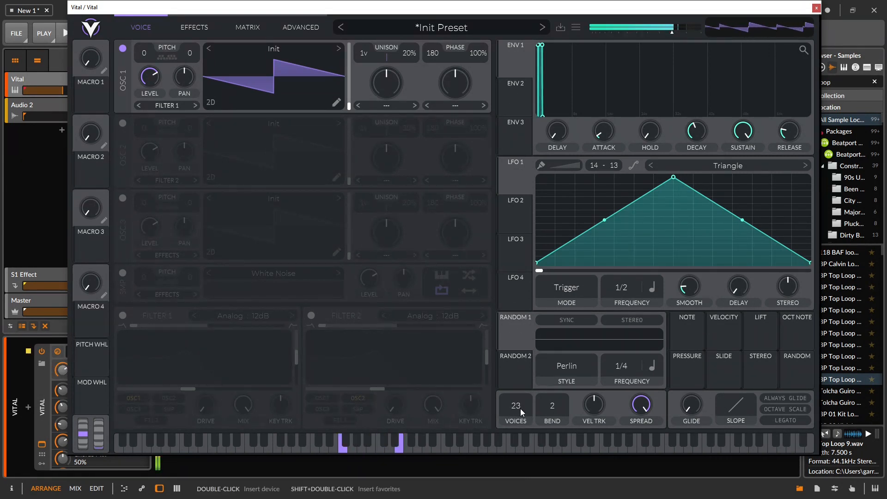
{"action": "left_click_drag", "start_coordinate": [522, 410], "coordinate": [505, 398]}
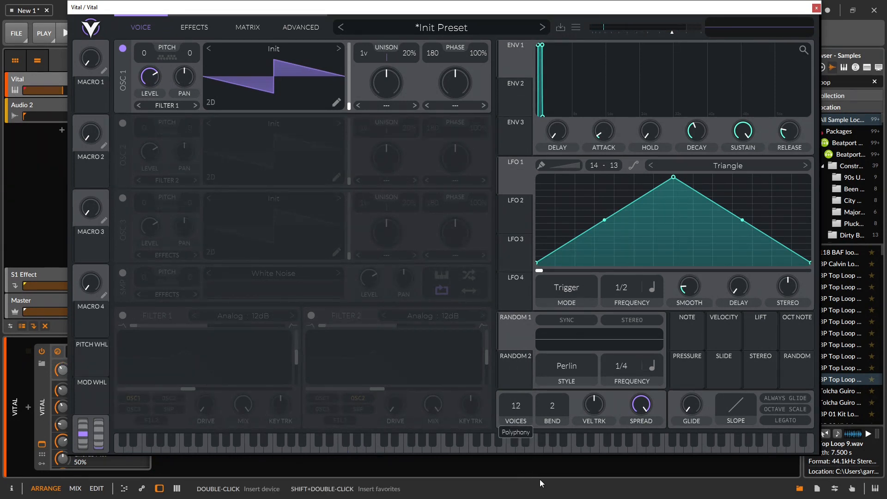
{"action": "scroll", "coordinate": [519, 409], "scroll_direction": "down", "scroll_amount": 3}
{"action": "scroll", "coordinate": [515, 409], "scroll_direction": "down", "scroll_amount": 1}
{"action": "scroll", "coordinate": [517, 404], "scroll_direction": "up", "scroll_amount": 4}
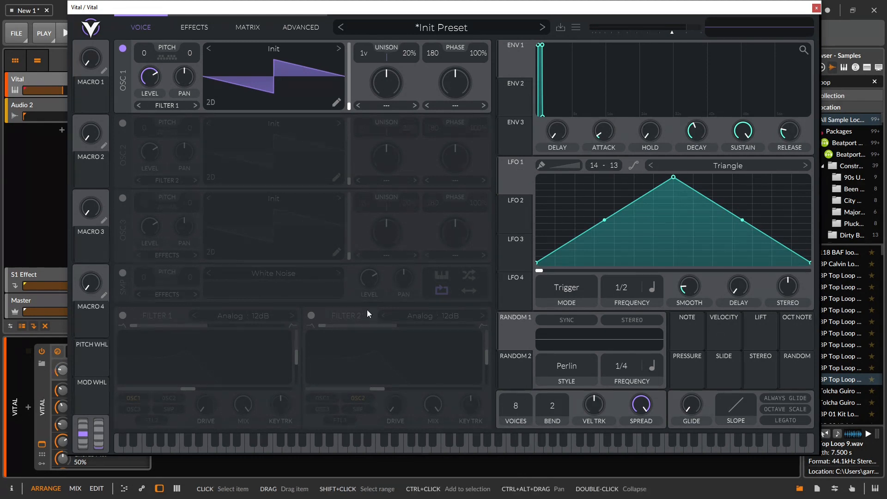
View the advanced voice settings, and try a raised velocity tracking amount before resetting it to its default
{"action": "left_click", "coordinate": [295, 29]}
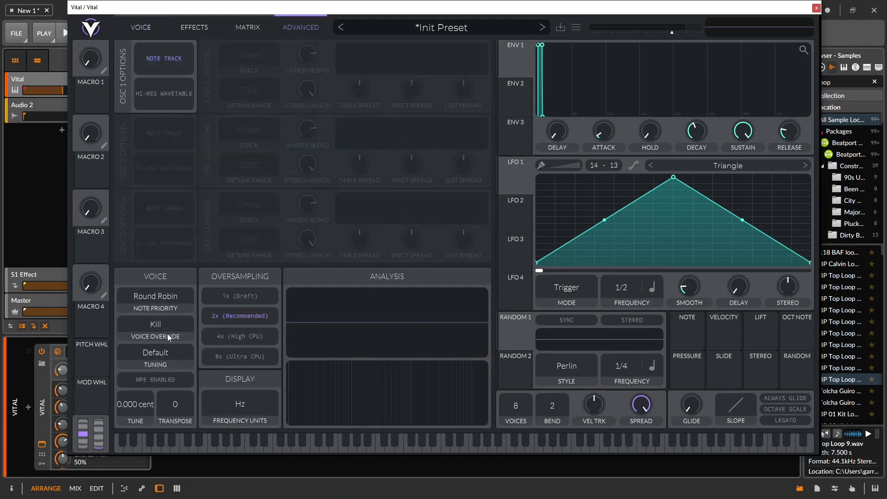
{"action": "left_click", "coordinate": [141, 26]}
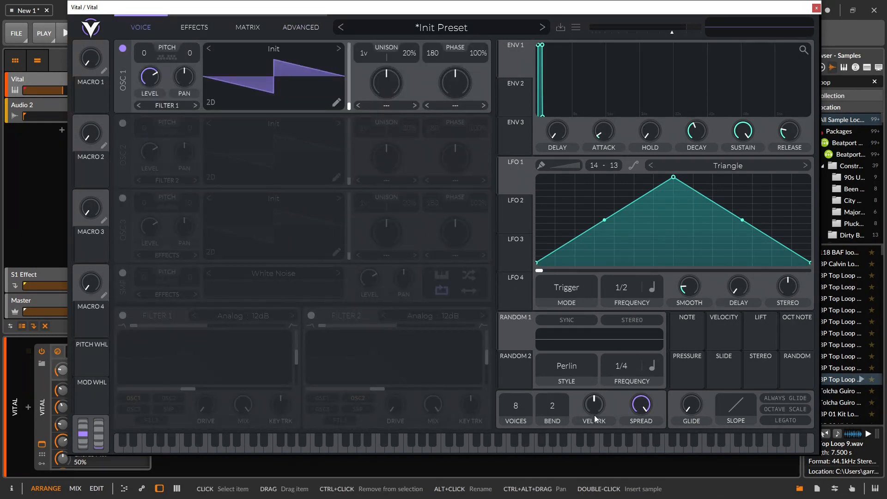
{"action": "scroll", "coordinate": [594, 415], "scroll_direction": "up", "scroll_amount": 5}
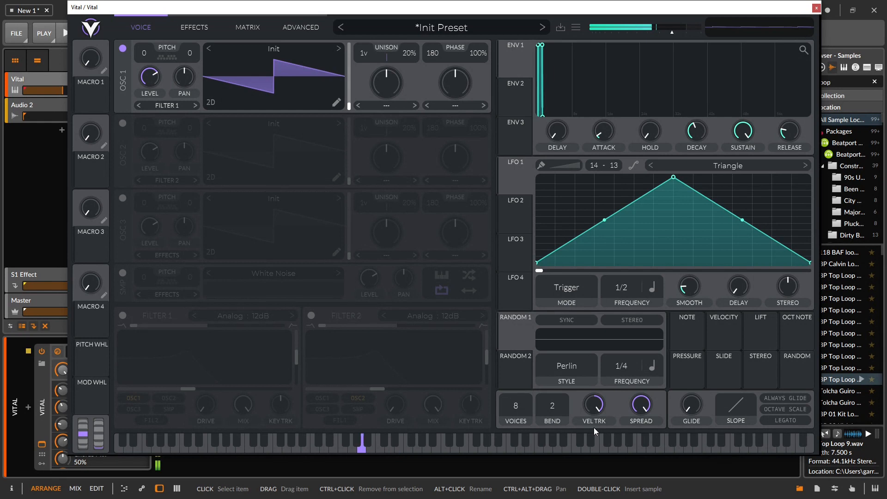
{"action": "double_click", "coordinate": [592, 405]}
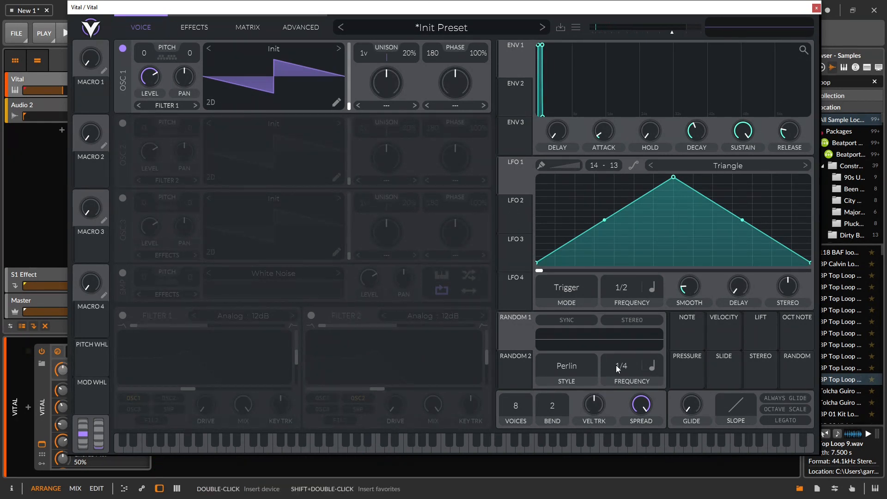
Set OSC 1's unison to 16 voices with 4% detune, and try a reduced stereo spread before resetting it
{"action": "left_click_drag", "start_coordinate": [363, 53], "coordinate": [356, 6]}
{"action": "left_click_drag", "start_coordinate": [424, 54], "coordinate": [408, 99]}
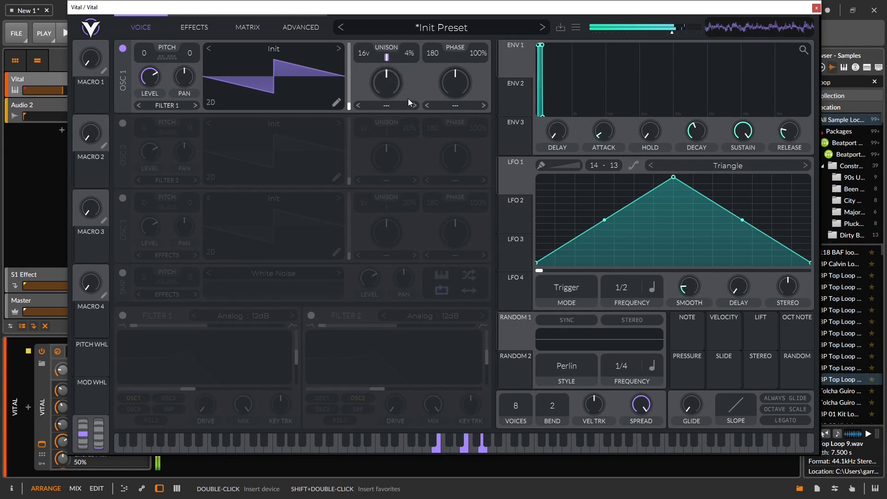
{"action": "left_click_drag", "start_coordinate": [643, 408], "coordinate": [649, 493]}
{"action": "double_click", "coordinate": [644, 410]}
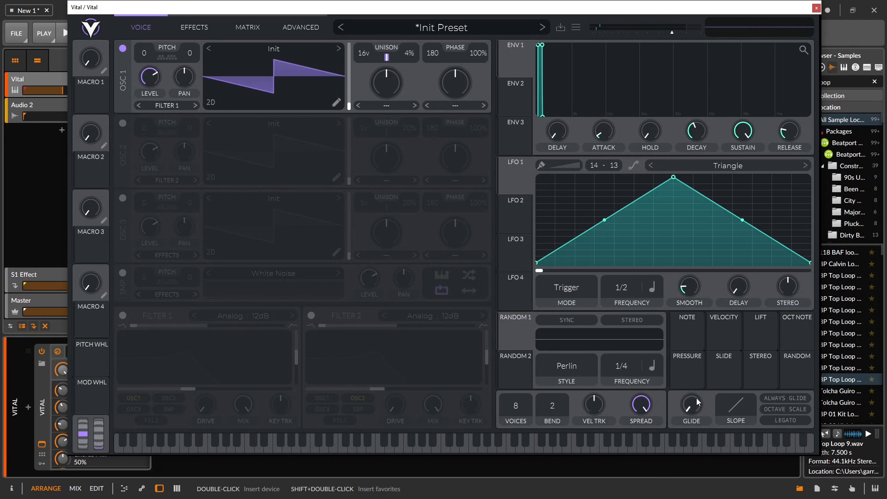
Raise the glide time to about its midpoint and reduce the polyphony to 1 voice
{"action": "left_click_drag", "start_coordinate": [692, 405], "coordinate": [692, 356]}
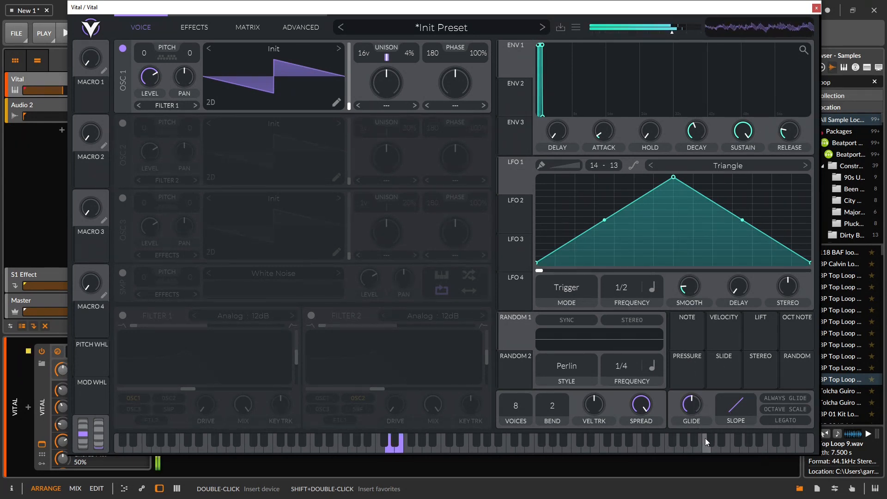
{"action": "mouse_move", "coordinate": [517, 407]}
{"action": "left_mouse_down"}
{"action": "mouse_move", "coordinate": [517, 459]}
{"action": "mouse_move", "coordinate": [517, 399]}
{"action": "left_mouse_up"}
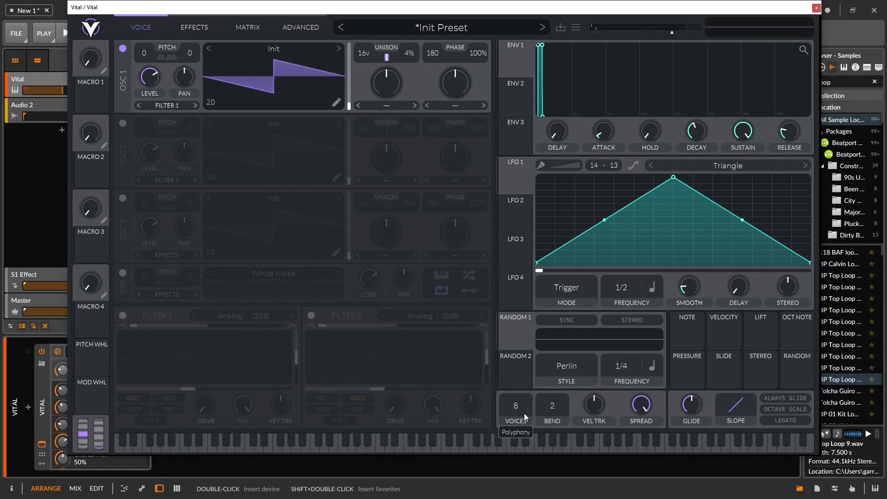
{"action": "left_click_drag", "start_coordinate": [512, 420], "coordinate": [517, 427]}
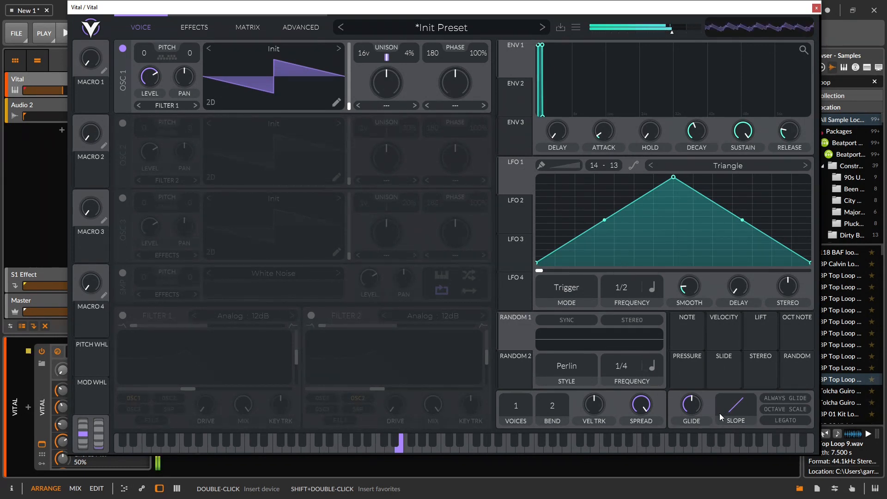
Enable Always Glide and Legato for the single voice
{"action": "left_click", "coordinate": [776, 397]}
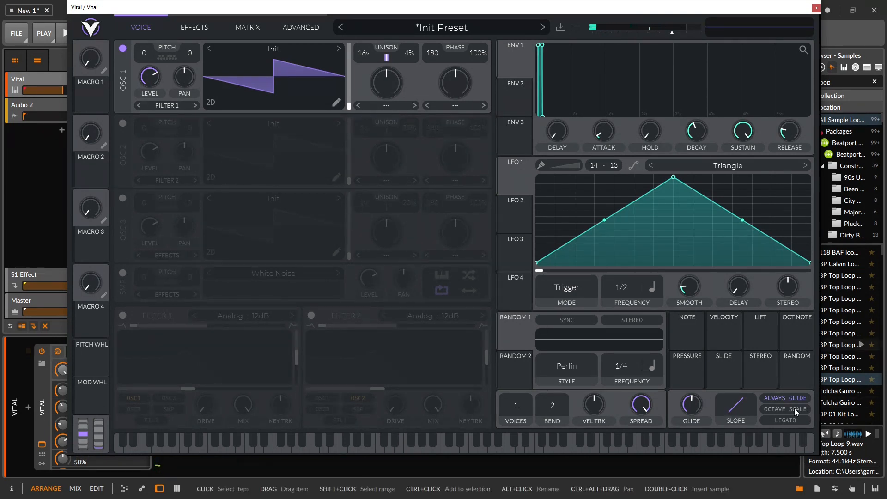
{"action": "left_click", "coordinate": [790, 420]}
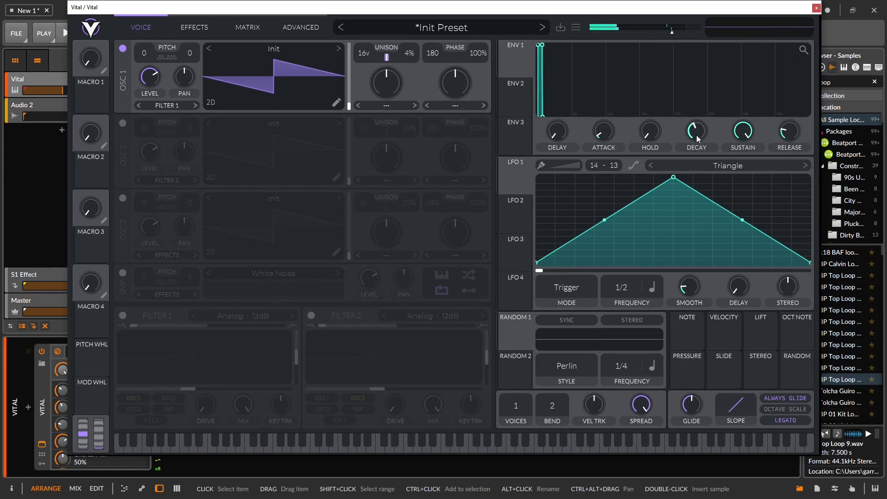
{"action": "left_click", "coordinate": [783, 421]}
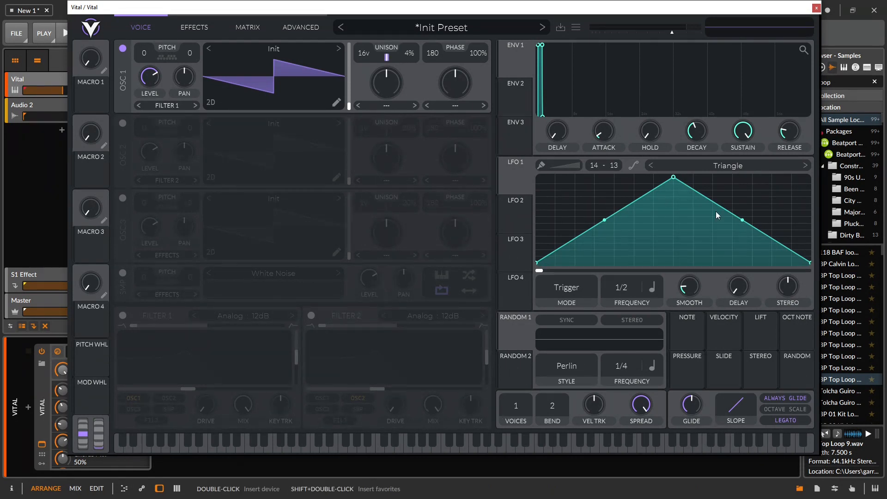
Enable Filter 1 and modulate its cutoff with ENV 2, shaped with zero sustain and a lengthened decay
{"action": "left_click", "coordinate": [121, 316]}
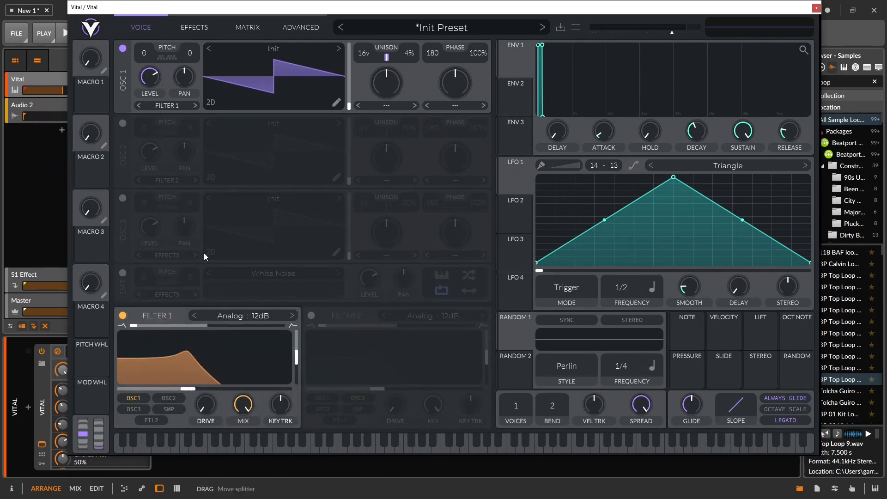
{"action": "left_click", "coordinate": [522, 103]}
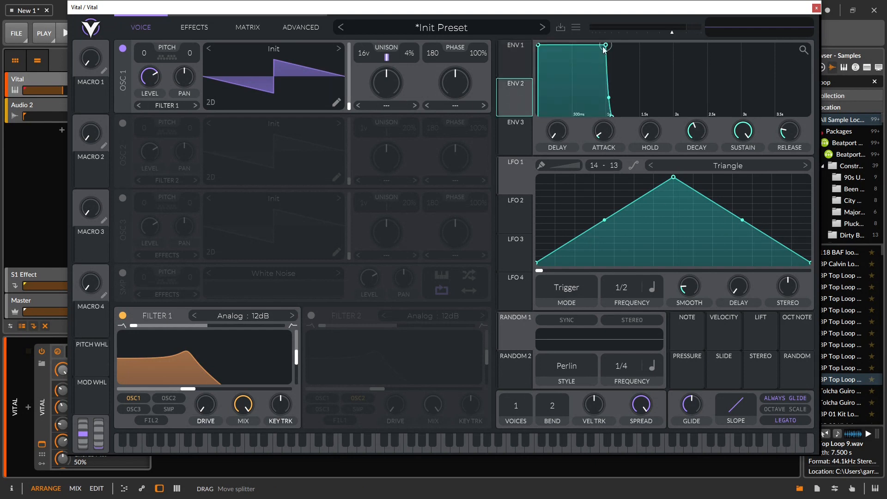
{"action": "left_click_drag", "start_coordinate": [605, 51], "coordinate": [613, 159]}
{"action": "left_click_drag", "start_coordinate": [514, 99], "coordinate": [205, 370]}
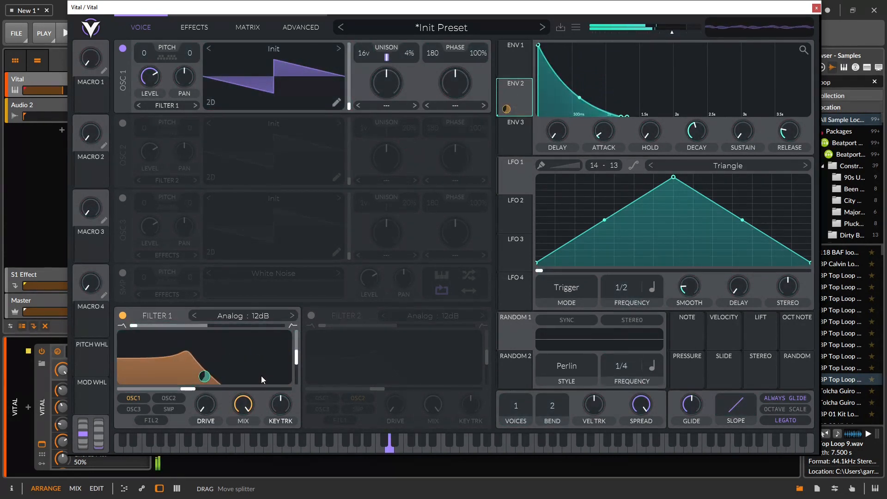
{"action": "left_click_drag", "start_coordinate": [697, 131], "coordinate": [698, 123]}
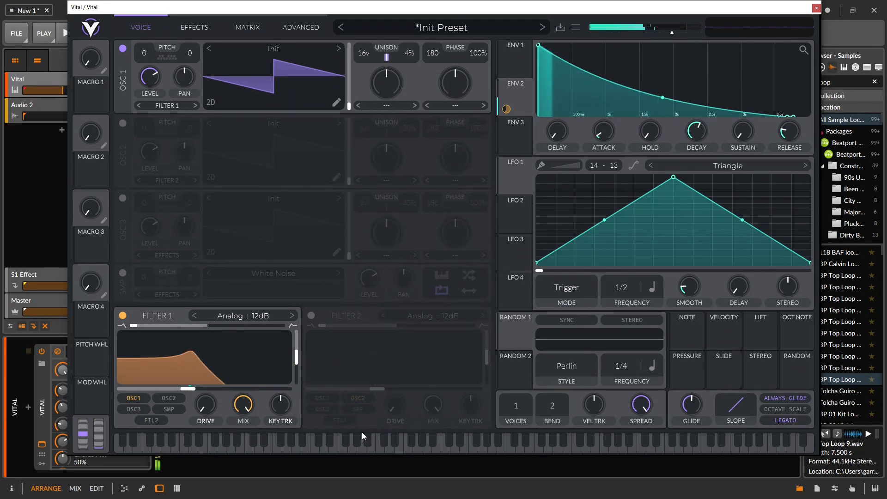
Turn off Legato and set the glide slope to 8.000
{"action": "left_click", "coordinate": [795, 407]}
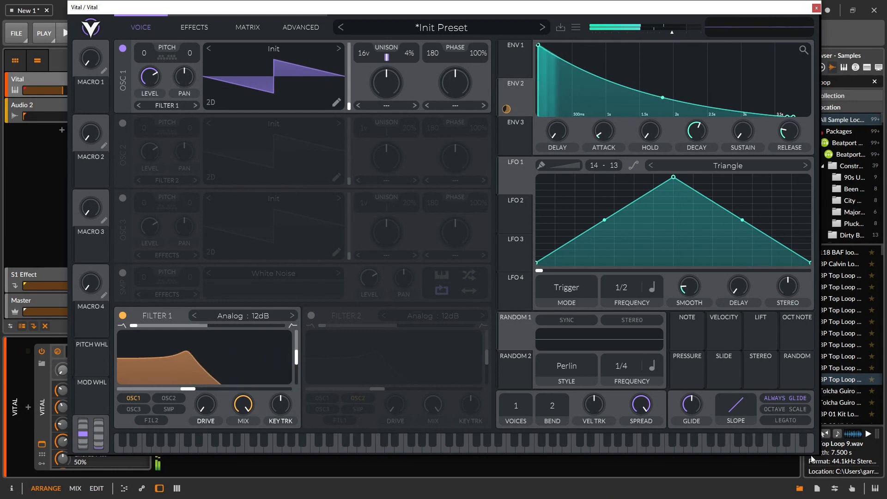
{"action": "left_click_drag", "start_coordinate": [745, 436], "coordinate": [661, 261]}
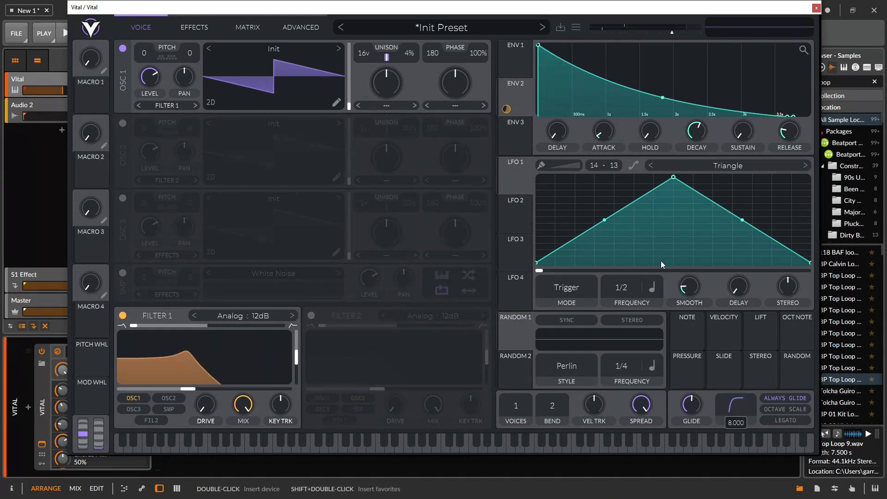
Reset the glide slope to linear and audition the Chorus effect on the current patch
{"action": "left_click_drag", "start_coordinate": [773, 367], "coordinate": [745, 389]}
{"action": "double_click", "coordinate": [743, 408]}
{"action": "left_click", "coordinate": [195, 27]}
{"action": "left_click", "coordinate": [123, 49]}
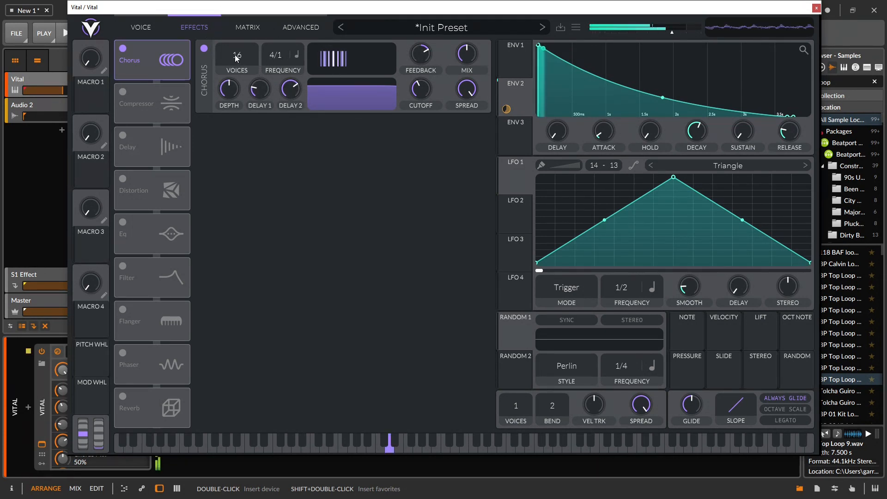
{"action": "left_click", "coordinate": [137, 27]}
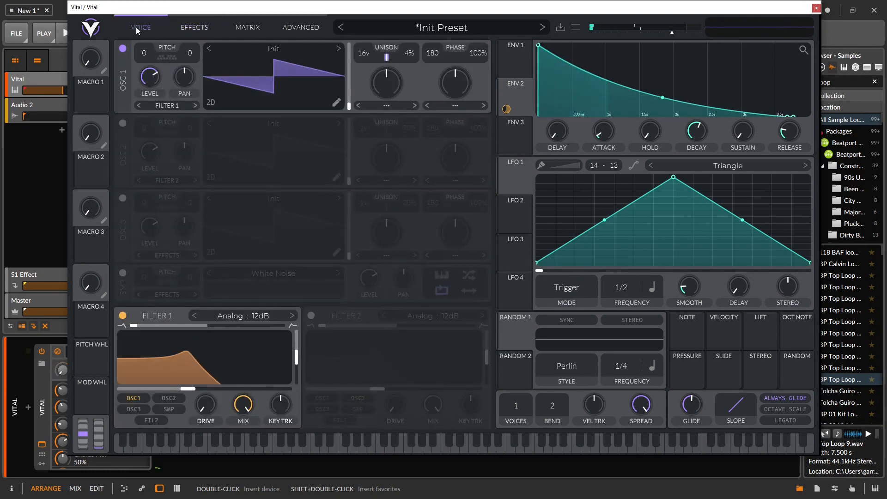
Initialize the preset and close the preset browser
{"action": "left_click", "coordinate": [442, 30]}
{"action": "left_click", "coordinate": [576, 27]}
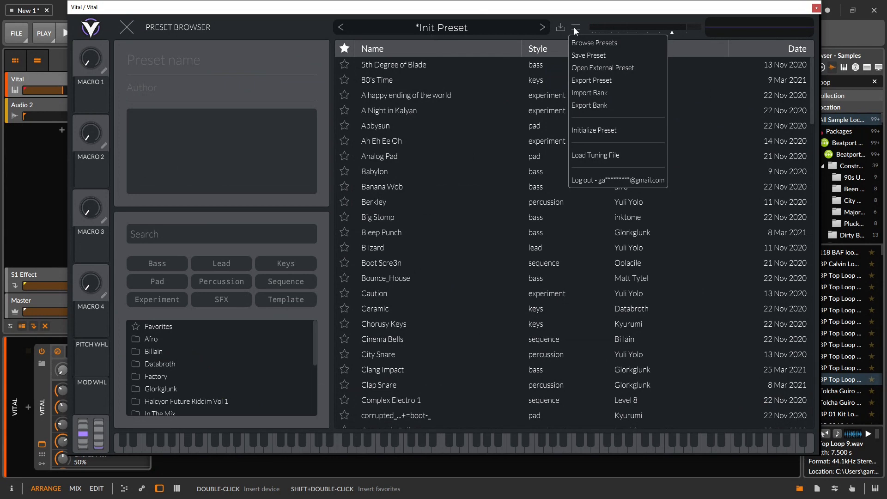
{"action": "left_click", "coordinate": [605, 129]}
{"action": "left_click", "coordinate": [130, 27]}
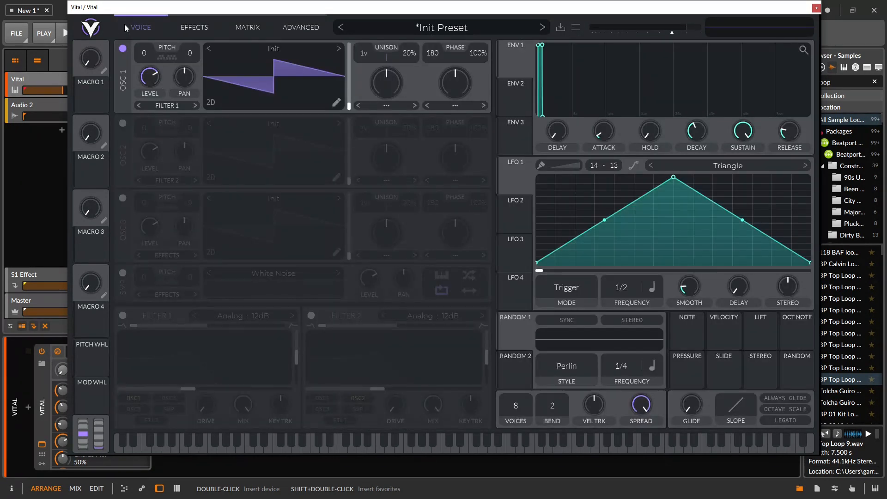
Enable the Chorus effect and set its voices to 4
{"action": "left_click", "coordinate": [200, 27]}
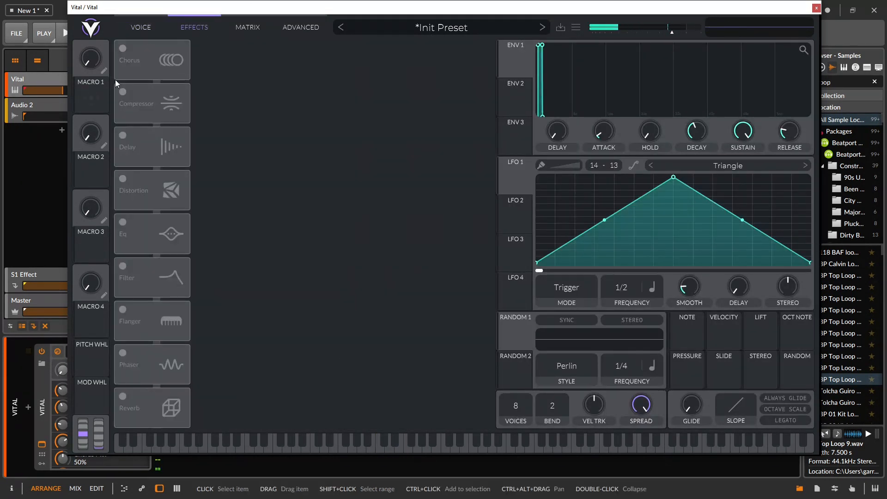
{"action": "left_click", "coordinate": [121, 48]}
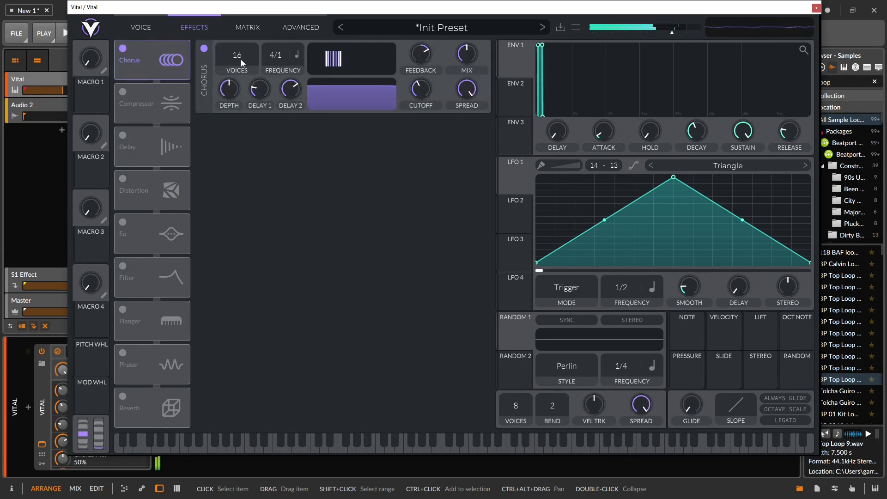
{"action": "left_click_drag", "start_coordinate": [237, 56], "coordinate": [222, 161]}
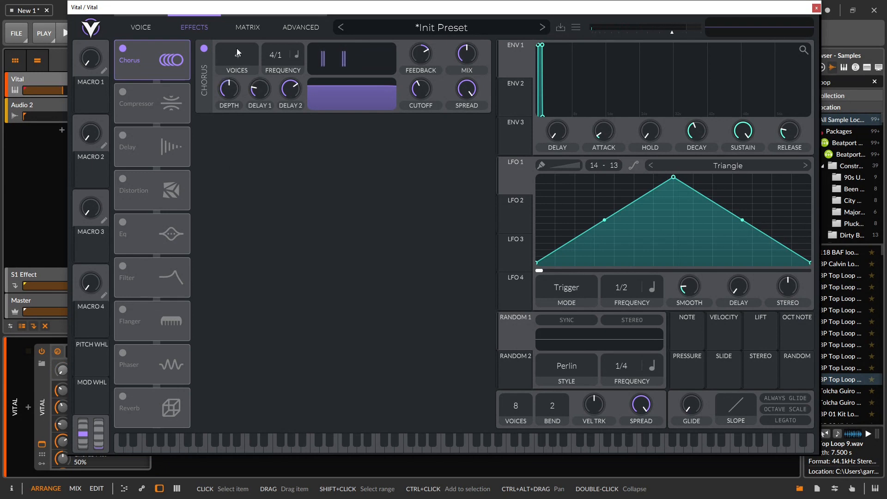
{"action": "left_click_drag", "start_coordinate": [234, 71], "coordinate": [229, 25]}
{"action": "left_click", "coordinate": [232, 26]}
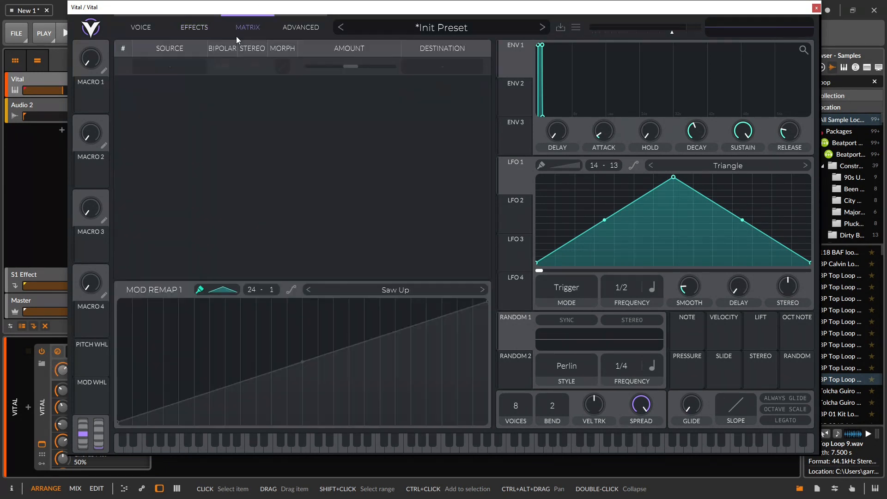
{"action": "left_click", "coordinate": [194, 26]}
{"action": "scroll", "coordinate": [248, 59], "scroll_direction": "up", "scroll_amount": 4}
{"action": "left_click_drag", "start_coordinate": [247, 60], "coordinate": [238, 217]}
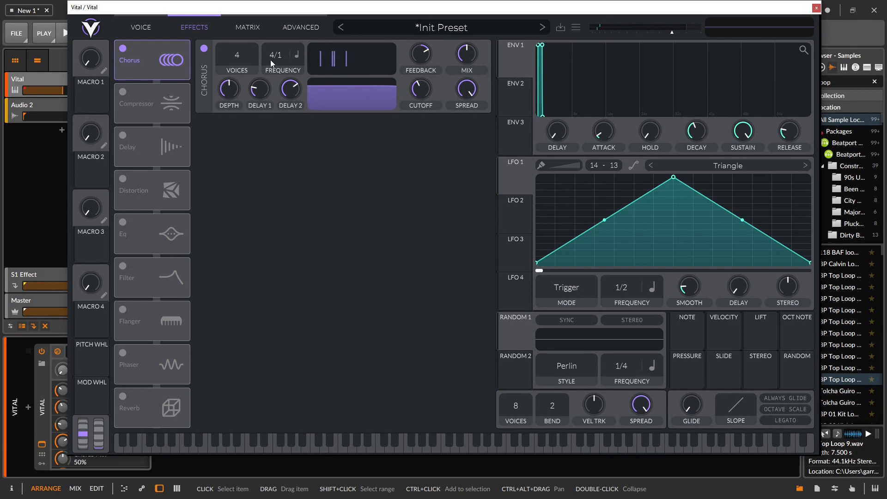
Audition the chorus frequency at 32/1, set it to 1/4, and lower the depth close to minimum
{"action": "left_click", "coordinate": [296, 55]}
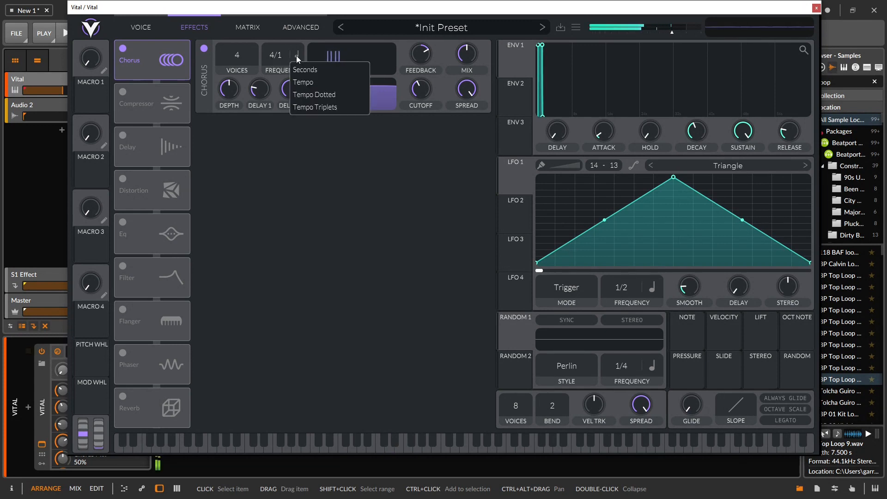
{"action": "left_click_drag", "start_coordinate": [273, 56], "coordinate": [271, 106]}
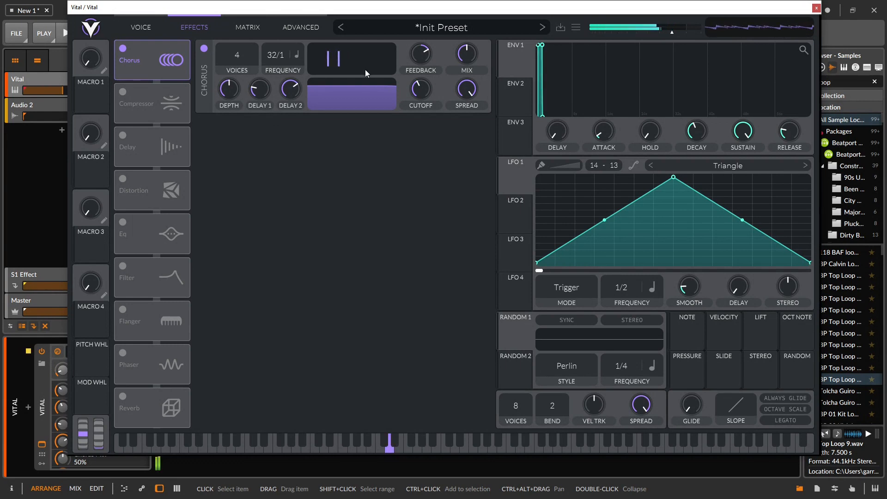
{"action": "mouse_move", "coordinate": [281, 54]}
{"action": "left_mouse_down"}
{"action": "mouse_move", "coordinate": [276, 13]}
{"action": "mouse_move", "coordinate": [275, 55]}
{"action": "mouse_move", "coordinate": [273, 43]}
{"action": "mouse_move", "coordinate": [280, 3]}
{"action": "mouse_move", "coordinate": [280, 69]}
{"action": "mouse_move", "coordinate": [289, 65]}
{"action": "mouse_move", "coordinate": [286, 38]}
{"action": "left_mouse_up"}
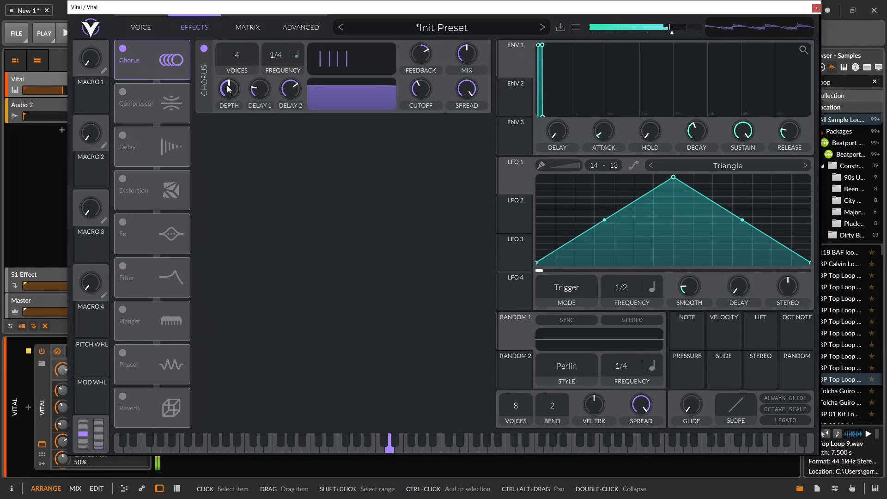
{"action": "left_click_drag", "start_coordinate": [229, 90], "coordinate": [237, 133]}
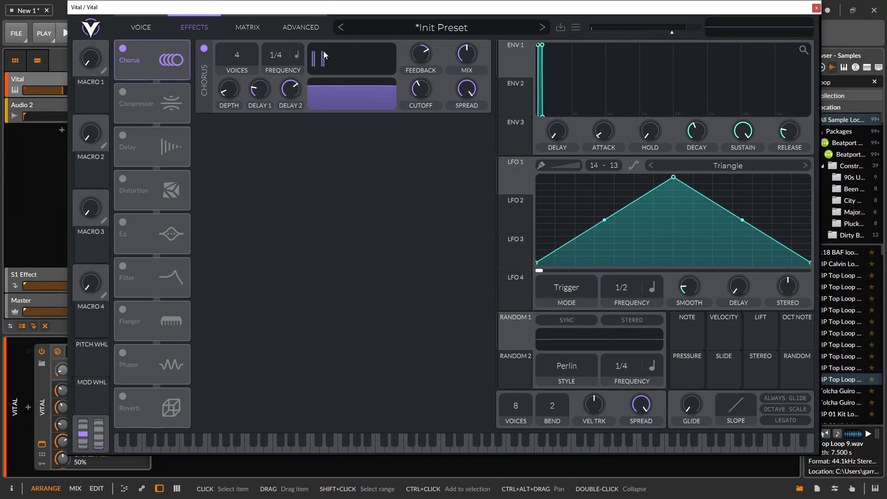
Sweep the chorus Delay 1 time and raise the feedback to near maximum
{"action": "left_click_drag", "start_coordinate": [262, 91], "coordinate": [289, 84]}
{"action": "left_click_drag", "start_coordinate": [279, 91], "coordinate": [356, 3]}
{"action": "left_click_drag", "start_coordinate": [260, 91], "coordinate": [259, 137]}
{"action": "left_click_drag", "start_coordinate": [259, 90], "coordinate": [259, 96]}
{"action": "left_click_drag", "start_coordinate": [430, 51], "coordinate": [423, 25]}
{"action": "left_click_drag", "start_coordinate": [262, 90], "coordinate": [289, 124]}
{"action": "left_click_drag", "start_coordinate": [260, 88], "coordinate": [277, 98]}
Lower the chorus mix to 0% and move the chorus filter cutoff to about its midpoint
{"action": "left_click_drag", "start_coordinate": [464, 62], "coordinate": [466, 125]}
{"action": "mouse_move", "coordinate": [420, 95]}
{"action": "left_mouse_down"}
{"action": "mouse_move", "coordinate": [400, 169]}
{"action": "mouse_move", "coordinate": [418, 102]}
{"action": "left_mouse_up"}
{"action": "double_click", "coordinate": [425, 86]}
{"action": "left_click_drag", "start_coordinate": [421, 88], "coordinate": [457, 162]}
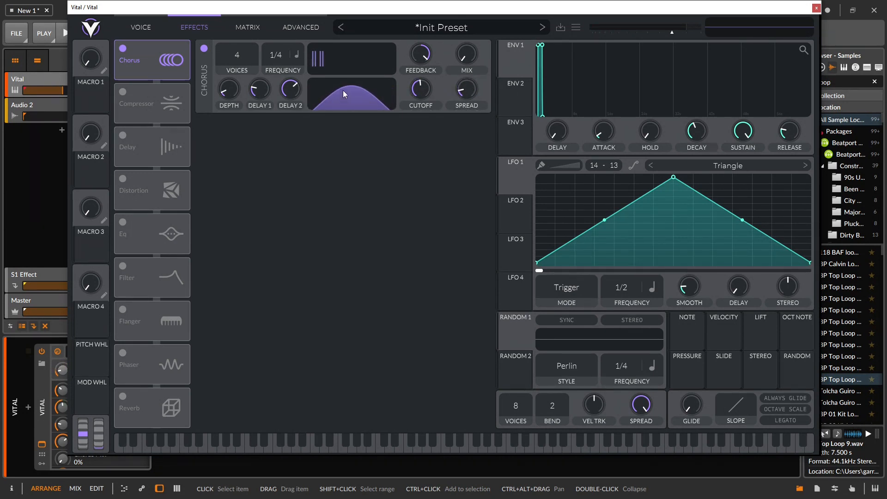
Narrow the chorus filter spread to about 0.145, raise the mix to 100%, and sweep the cutoff
{"action": "left_click_drag", "start_coordinate": [464, 87], "coordinate": [442, 81]}
{"action": "left_click_drag", "start_coordinate": [467, 54], "coordinate": [464, 35]}
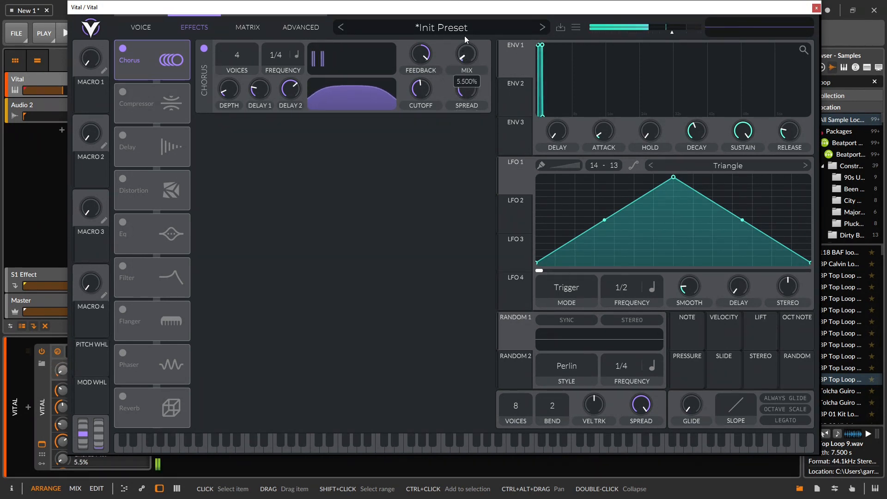
{"action": "left_click_drag", "start_coordinate": [461, 94], "coordinate": [460, 115]}
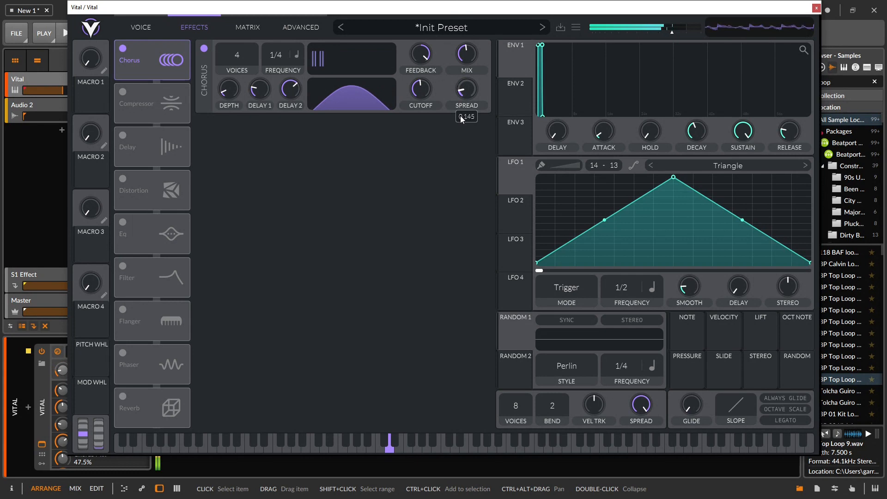
{"action": "mouse_move", "coordinate": [467, 90]}
{"action": "left_click_drag", "start_coordinate": [474, 57], "coordinate": [474, 27]}
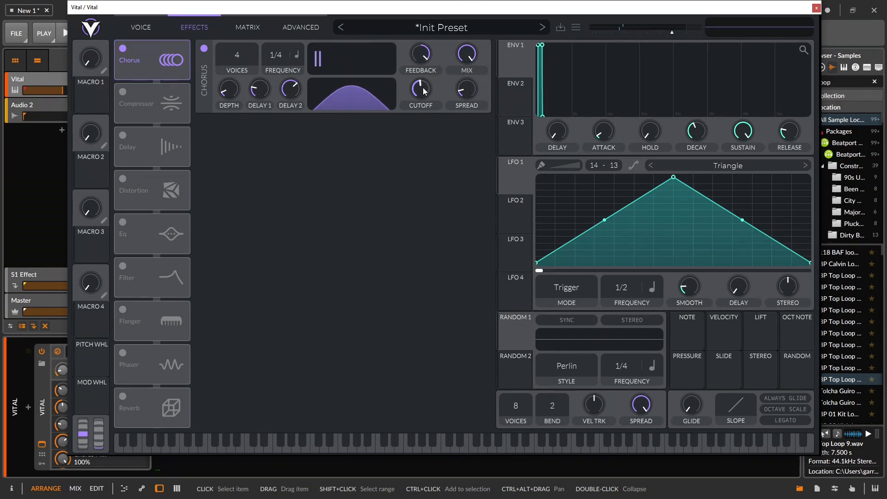
{"action": "left_click_drag", "start_coordinate": [421, 91], "coordinate": [326, 149]}
Enable the Compressor and try its Multiband mode before returning to Single Band
{"action": "left_click", "coordinate": [119, 94]}
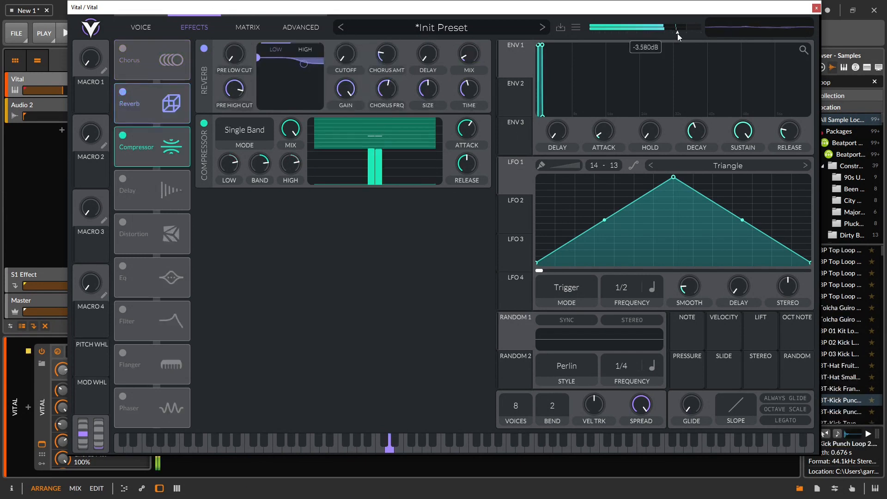
{"action": "left_click_drag", "start_coordinate": [358, 146], "coordinate": [383, 106]}
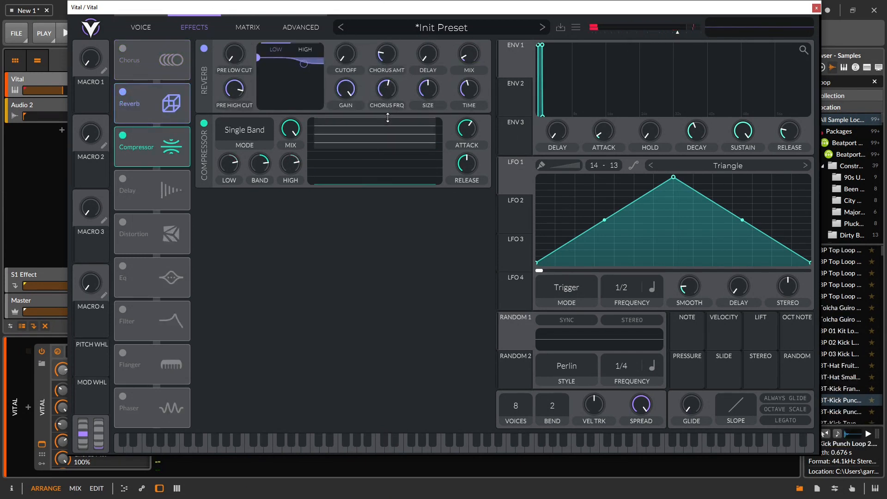
{"action": "left_click", "coordinate": [247, 133]}
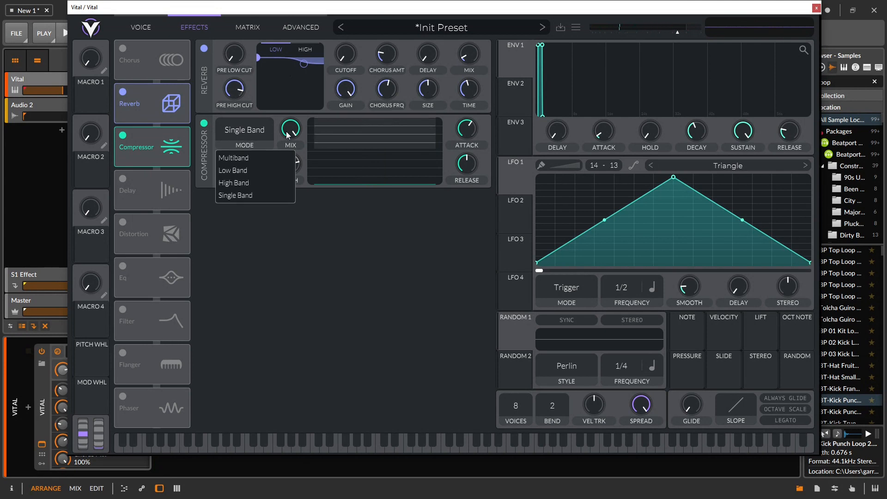
{"action": "left_click", "coordinate": [279, 166]}
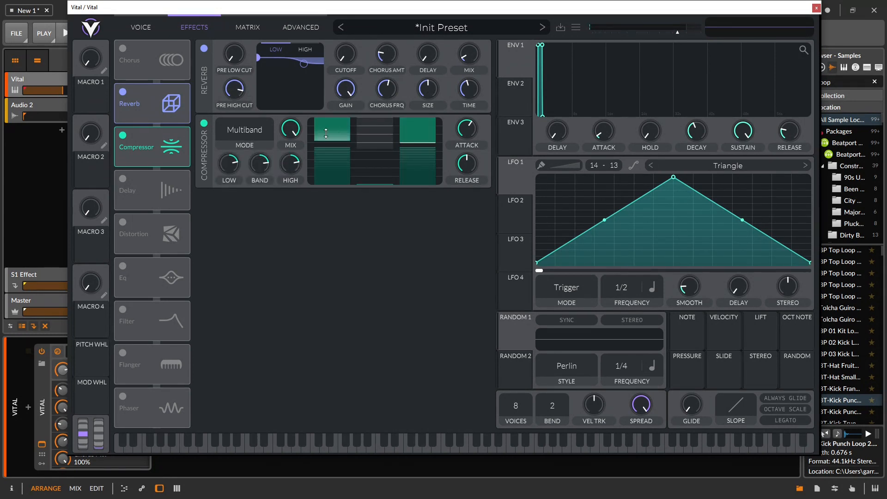
{"action": "left_click", "coordinate": [251, 131]}
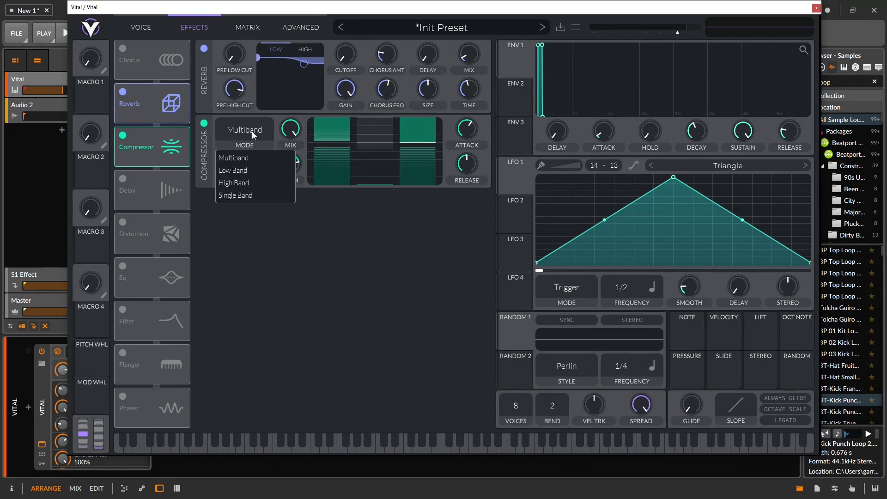
{"action": "left_click", "coordinate": [248, 196]}
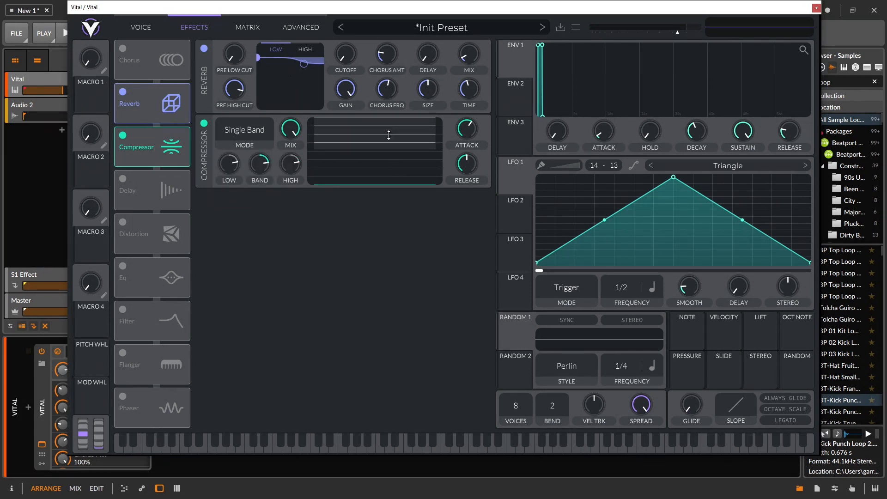
Move the compressor's lower threshold to mid-range and back to the bottom, and lower the upper threshold
{"action": "mouse_move", "coordinate": [386, 142]}
{"action": "left_mouse_down"}
{"action": "mouse_move", "coordinate": [385, 149]}
{"action": "mouse_move", "coordinate": [385, 141]}
{"action": "left_mouse_up"}
{"action": "left_click_drag", "start_coordinate": [389, 181], "coordinate": [388, 150]}
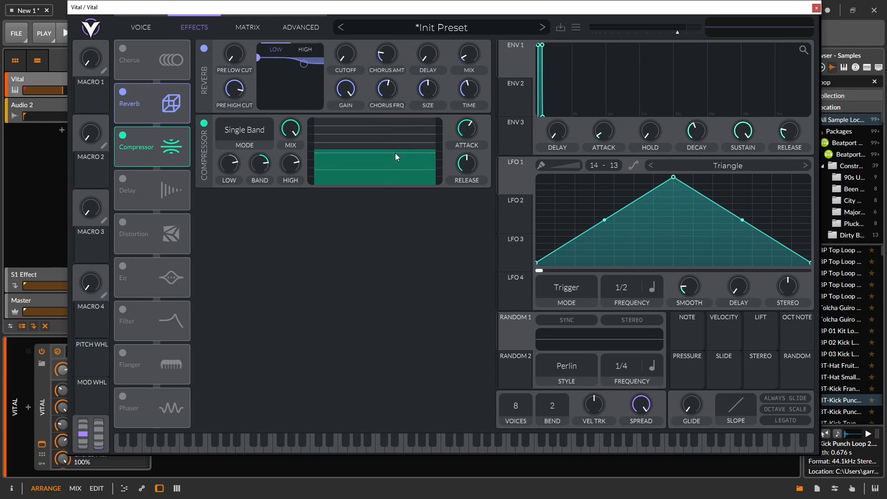
{"action": "left_click_drag", "start_coordinate": [373, 149], "coordinate": [369, 186]}
{"action": "left_click_drag", "start_coordinate": [385, 137], "coordinate": [384, 147]}
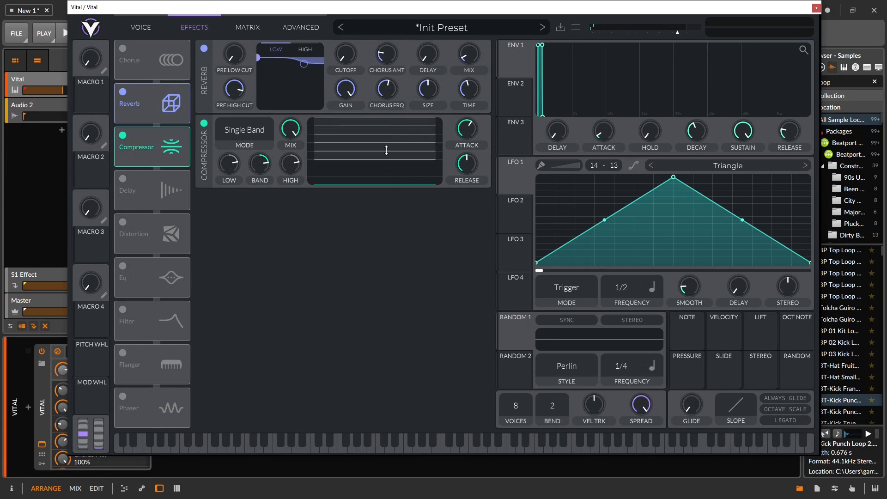
Raise the compressor's upper threshold slightly and increase the compression ratio above it
{"action": "mouse_move", "coordinate": [387, 155]}
{"action": "left_mouse_down"}
{"action": "mouse_move", "coordinate": [387, 135]}
{"action": "mouse_move", "coordinate": [376, 143]}
{"action": "mouse_move", "coordinate": [374, 132]}
{"action": "mouse_move", "coordinate": [372, 167]}
{"action": "mouse_move", "coordinate": [376, 145]}
{"action": "mouse_move", "coordinate": [375, 153]}
{"action": "left_mouse_up"}
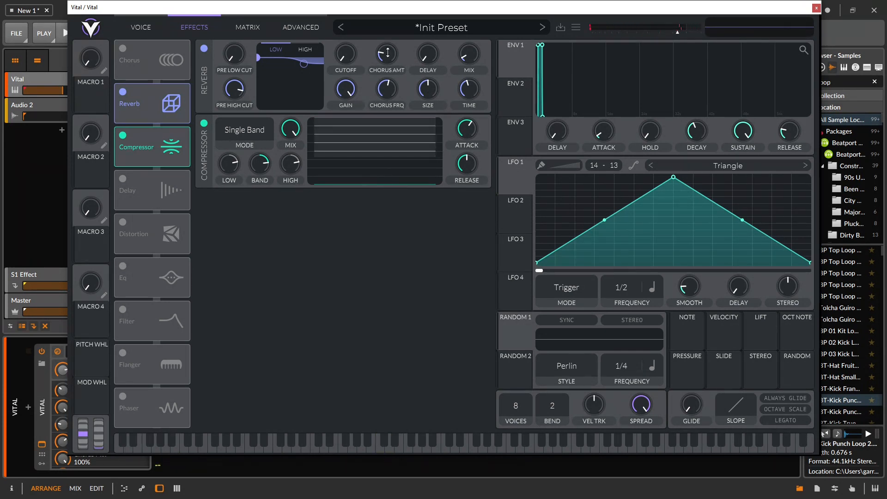
{"action": "mouse_move", "coordinate": [389, 144]}
{"action": "left_mouse_down"}
{"action": "mouse_move", "coordinate": [391, 153]}
{"action": "mouse_move", "coordinate": [392, 145]}
{"action": "left_mouse_up"}
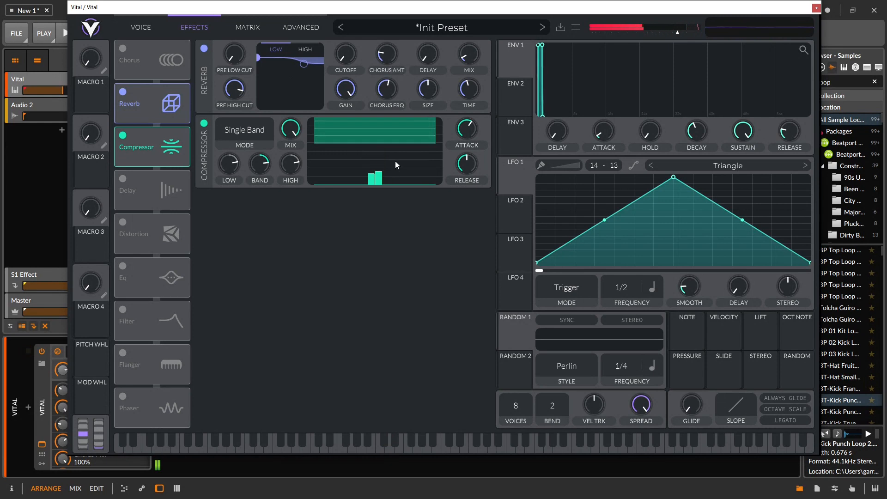
{"action": "mouse_move", "coordinate": [392, 148]}
{"action": "left_mouse_down"}
{"action": "mouse_move", "coordinate": [390, 171]}
{"action": "mouse_move", "coordinate": [393, 140]}
{"action": "left_mouse_up"}
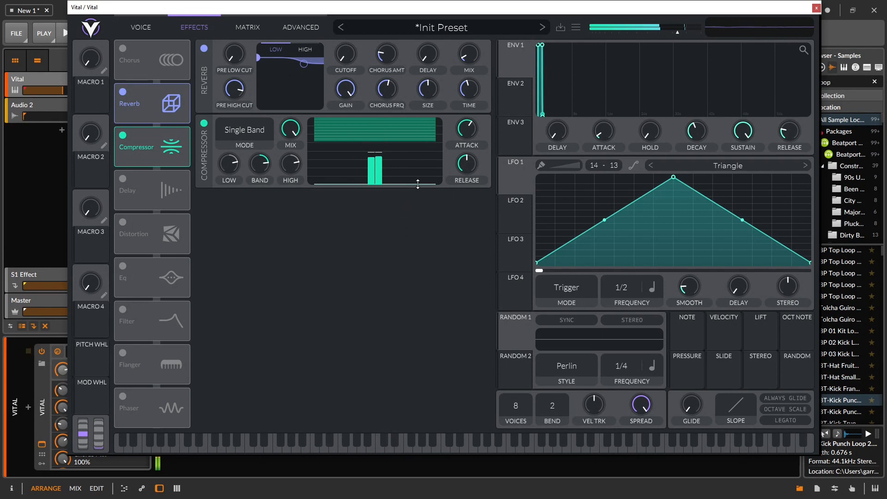
Raise the compressor's band gain, set the attack to about its midpoint and lengthen the release
{"action": "left_click_drag", "start_coordinate": [259, 167], "coordinate": [278, 147]}
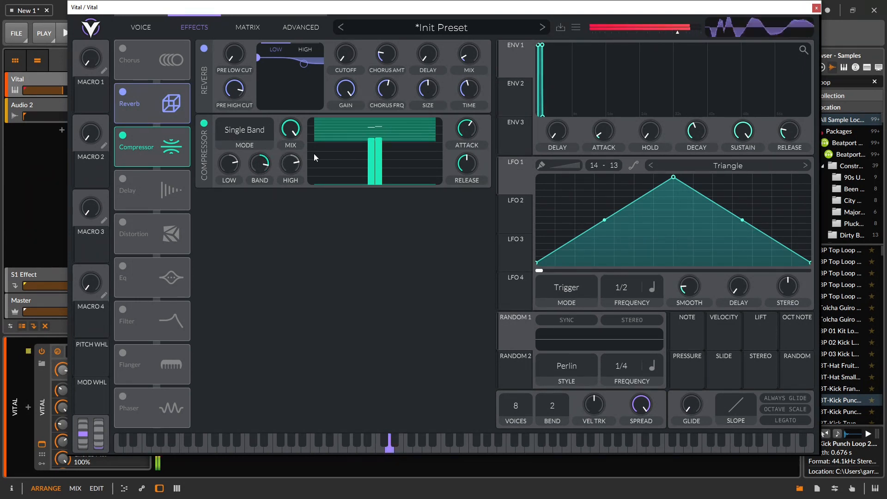
{"action": "left_click_drag", "start_coordinate": [469, 138], "coordinate": [470, 121]}
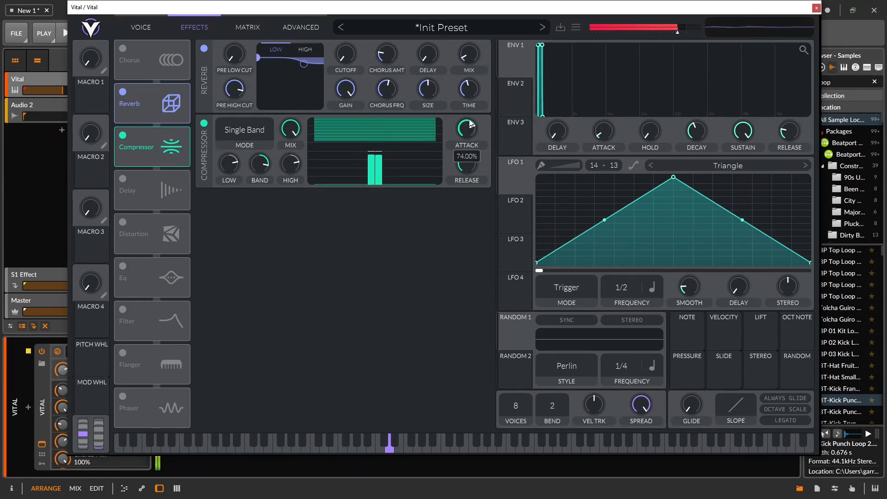
{"action": "left_click_drag", "start_coordinate": [467, 163], "coordinate": [466, 142]}
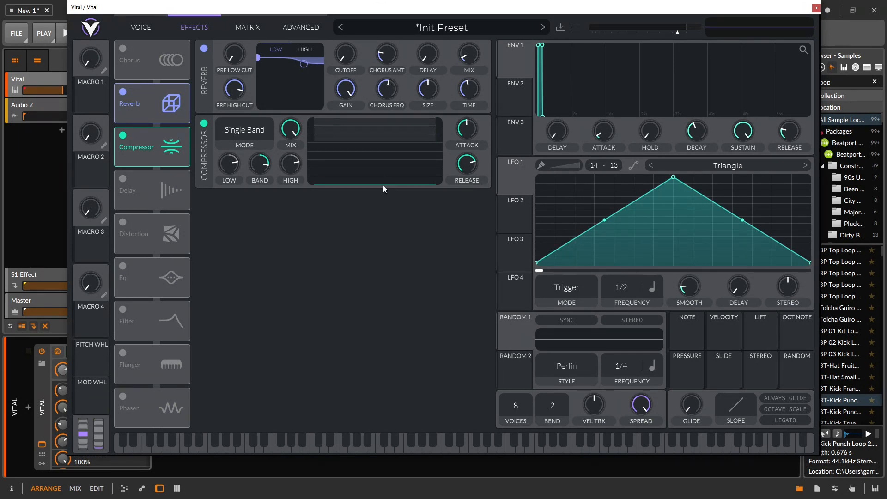
Raise the compressor's lower threshold to near the top of the display, adjusting its upward ratio, and shorten the release
{"action": "left_click_drag", "start_coordinate": [383, 184], "coordinate": [377, 144]}
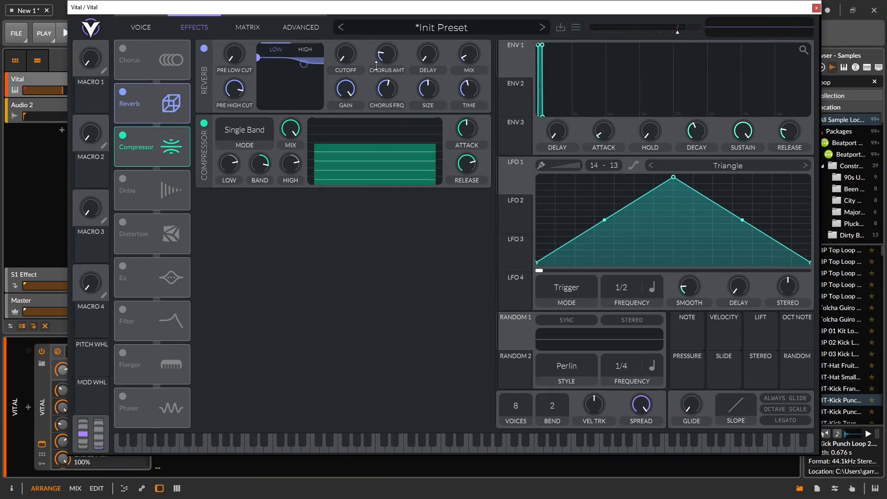
{"action": "left_click_drag", "start_coordinate": [382, 153], "coordinate": [381, 144]}
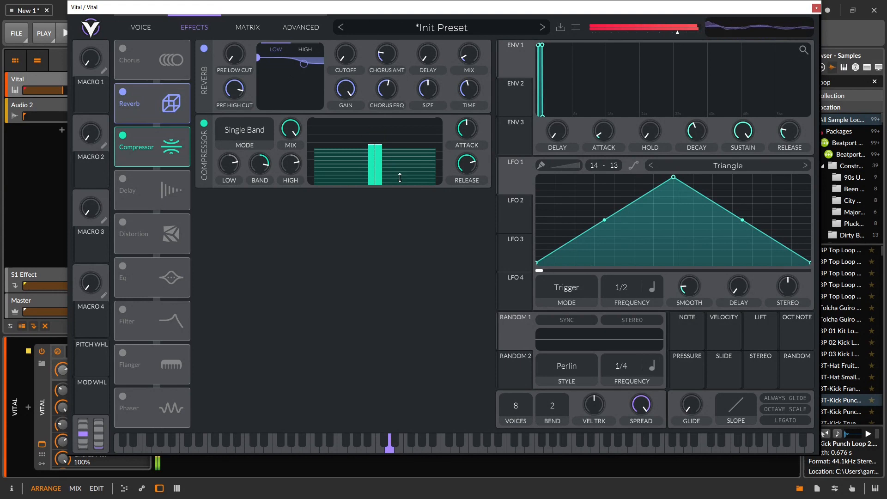
{"action": "left_click_drag", "start_coordinate": [401, 144], "coordinate": [401, 400]}
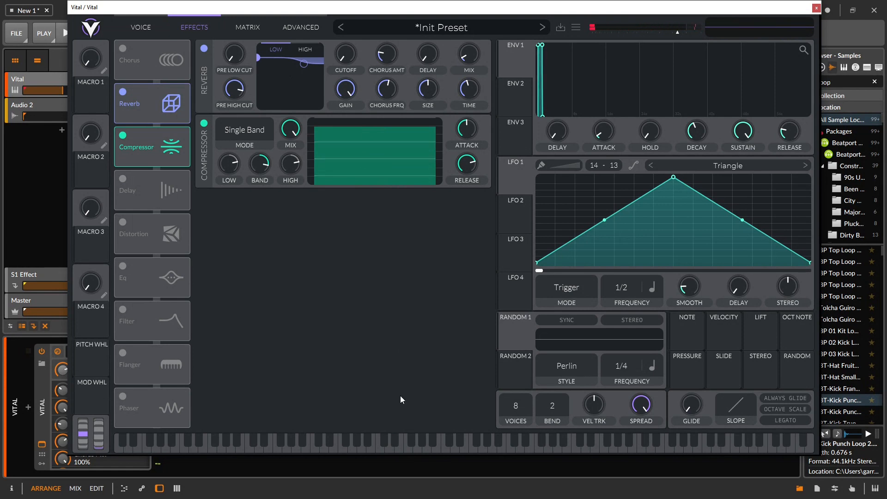
{"action": "left_click_drag", "start_coordinate": [468, 197], "coordinate": [467, 209]}
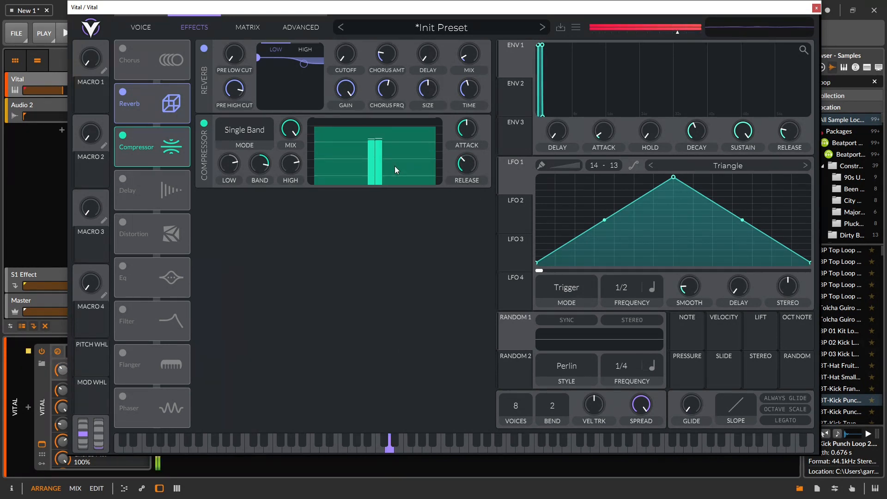
Vary the compressor's upward ratio below the lower threshold, alternating between stronger and weaker settings
{"action": "left_click_drag", "start_coordinate": [382, 151], "coordinate": [400, 30]}
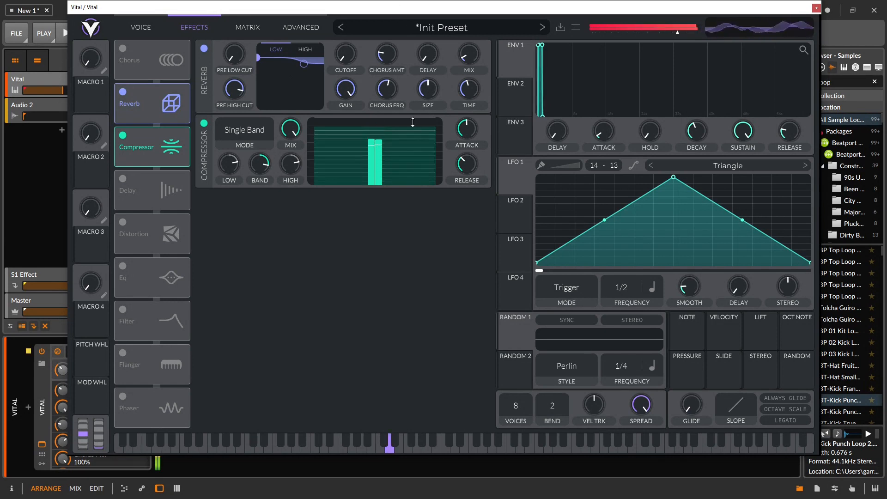
{"action": "left_click_drag", "start_coordinate": [391, 160], "coordinate": [400, 126]}
{"action": "left_click_drag", "start_coordinate": [468, 56], "coordinate": [464, 147]}
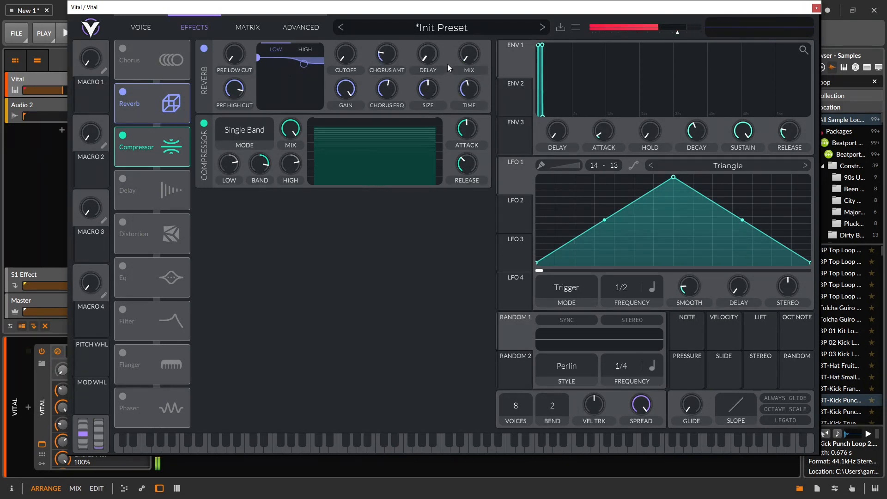
{"action": "left_click_drag", "start_coordinate": [422, 153], "coordinate": [387, 84]}
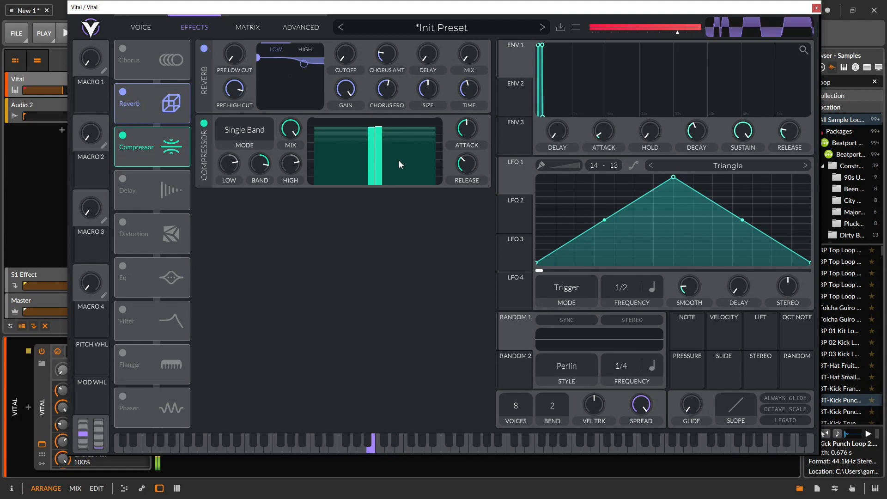
{"action": "left_click_drag", "start_coordinate": [391, 135], "coordinate": [384, 184]}
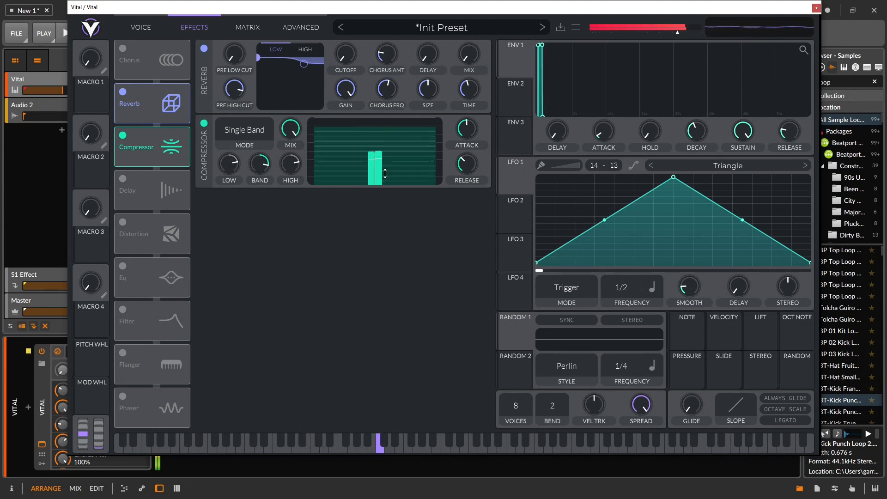
Bring the compressor's upper threshold down to just above the lower threshold and increase the ratio above it
{"action": "left_click_drag", "start_coordinate": [350, 120], "coordinate": [368, 157]}
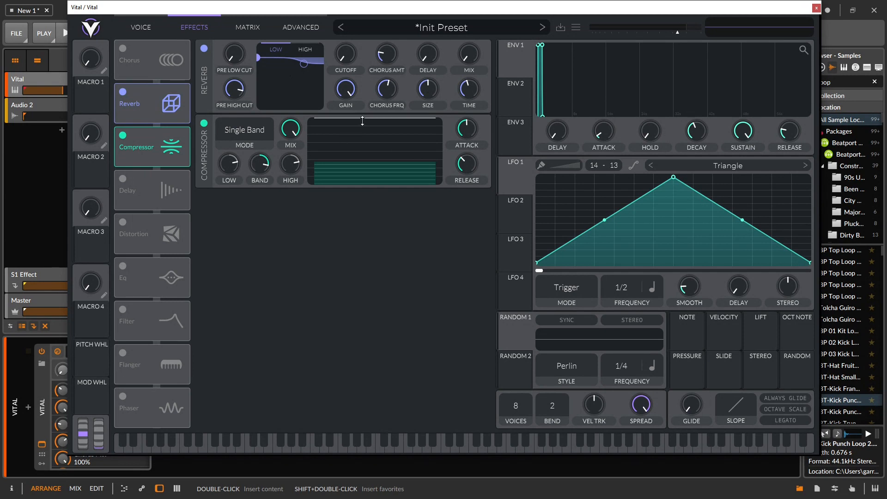
{"action": "mouse_move", "coordinate": [361, 146]}
{"action": "left_click_drag", "start_coordinate": [361, 146], "coordinate": [406, 147]}
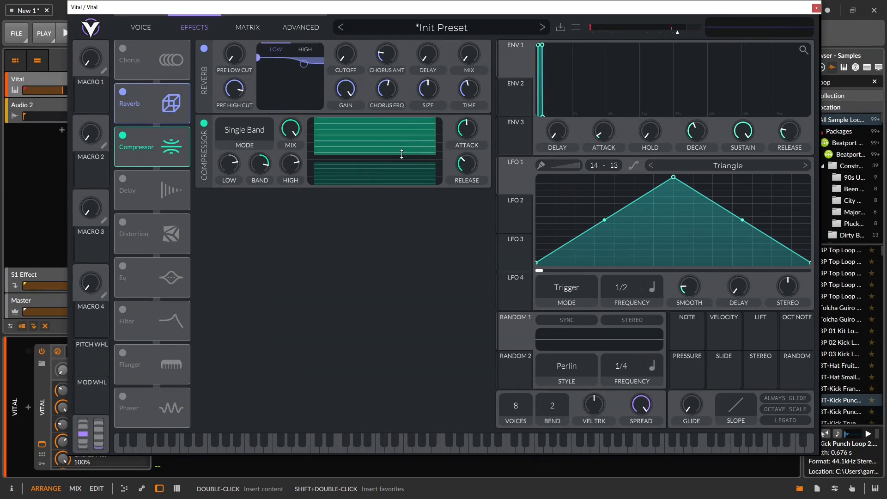
Shorten the compressor's release with a slightly reduced mix, and switch its mode to Multiband
{"action": "left_click_drag", "start_coordinate": [467, 140], "coordinate": [463, 162]}
{"action": "double_click", "coordinate": [467, 131]}
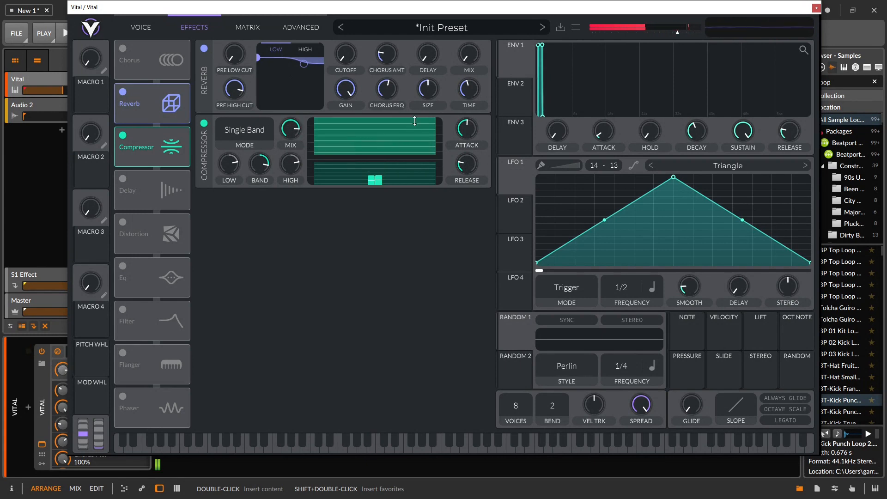
{"action": "left_click", "coordinate": [233, 132]}
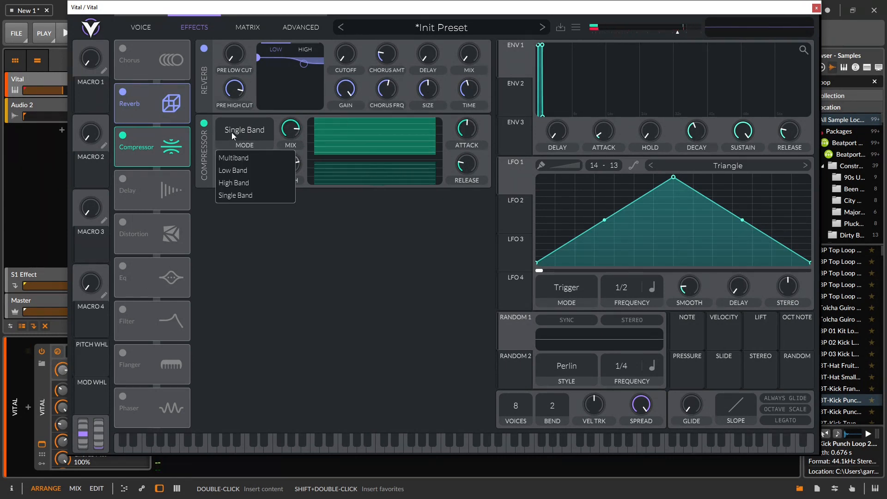
{"action": "left_click", "coordinate": [252, 159]}
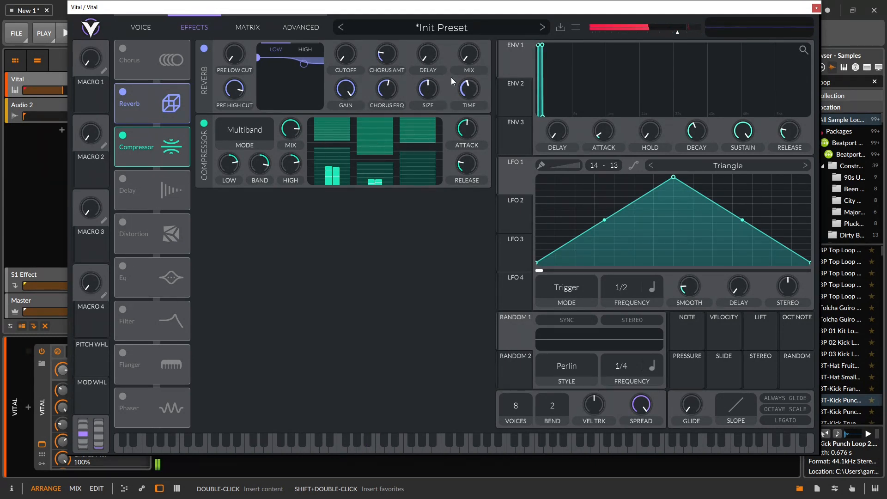
Check the voice section and initialize the preset to clear the current patch
{"action": "left_click", "coordinate": [141, 28]}
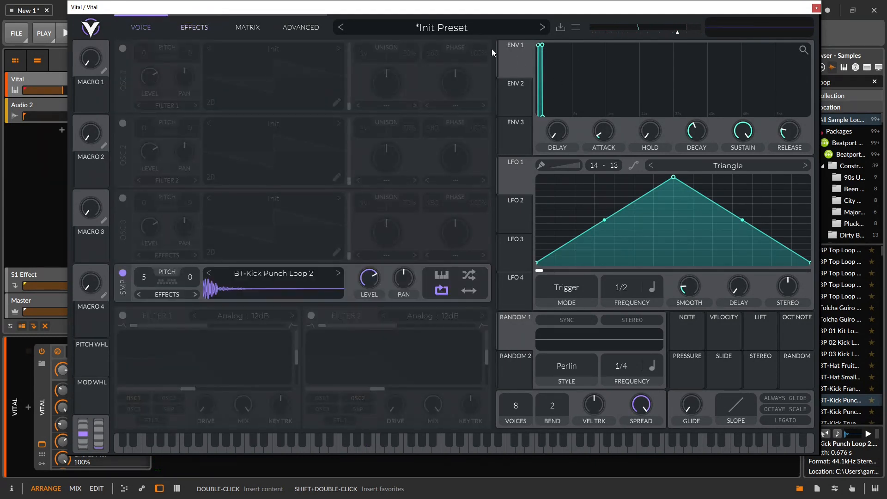
{"action": "left_click", "coordinate": [497, 27]}
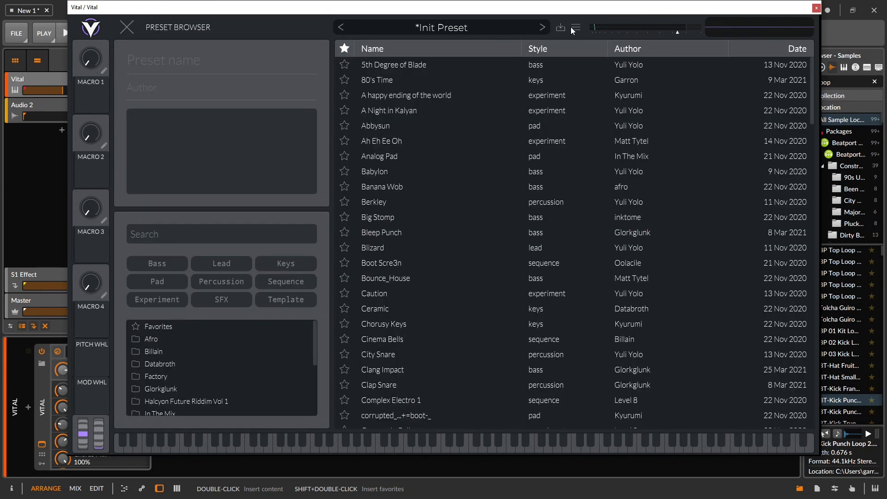
{"action": "left_click", "coordinate": [575, 28]}
{"action": "left_click", "coordinate": [594, 129]}
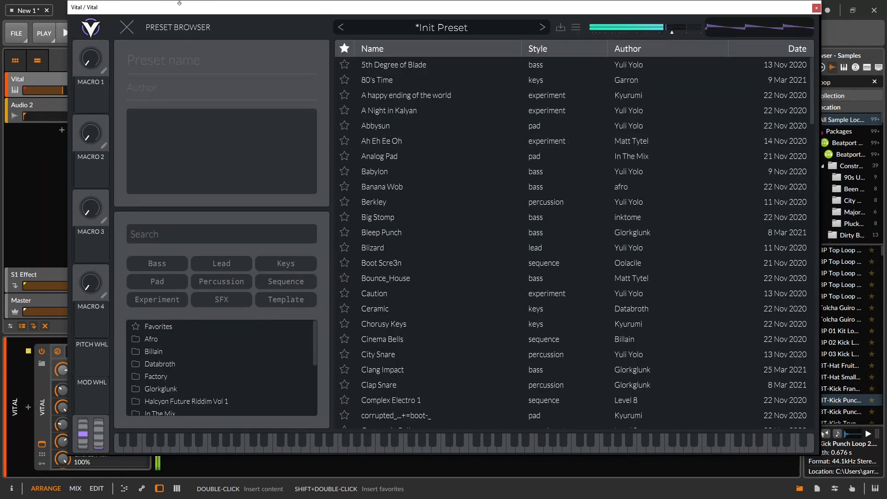
Set oscillator 1's unison to 9 voices and raise its unison detune
{"action": "left_click", "coordinate": [370, 27]}
{"action": "left_click_drag", "start_coordinate": [355, 42], "coordinate": [370, 20]}
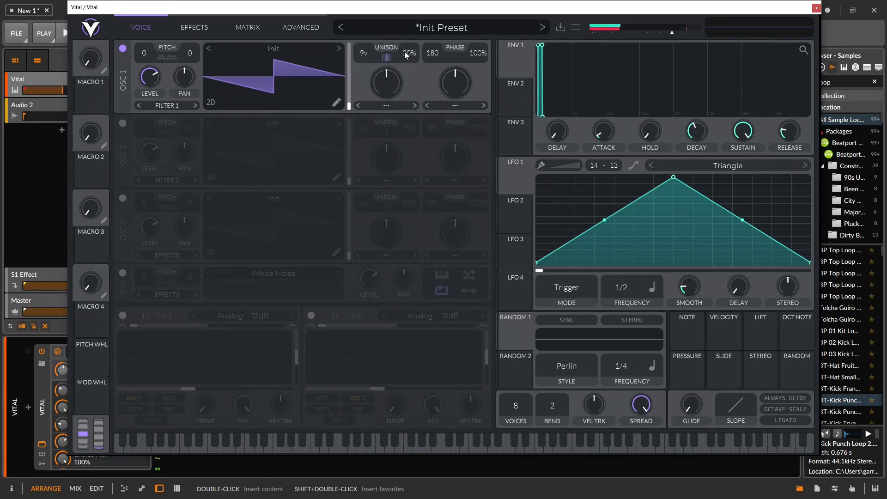
{"action": "left_click_drag", "start_coordinate": [406, 56], "coordinate": [406, 36]}
Enable the Compressor effect, compare it bypassed, and raise its low, band and high gains, with the high gain at about 21.10 dB
{"action": "left_click", "coordinate": [194, 30]}
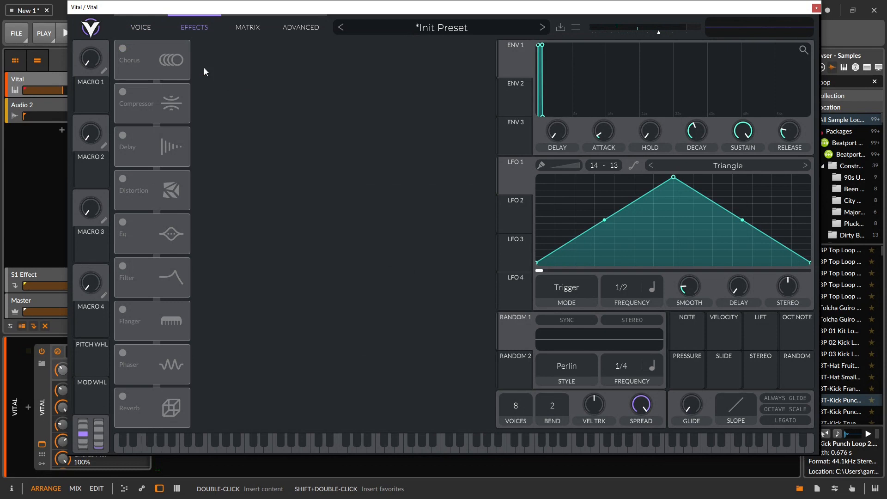
{"action": "left_click", "coordinate": [133, 97]}
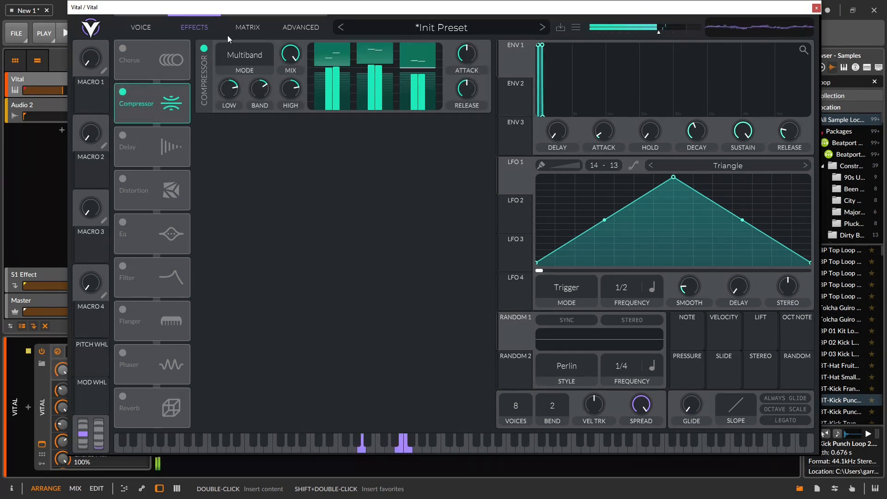
{"action": "left_click", "coordinate": [202, 50]}
{"action": "left_click", "coordinate": [203, 50]}
{"action": "left_click_drag", "start_coordinate": [256, 91], "coordinate": [288, 86]}
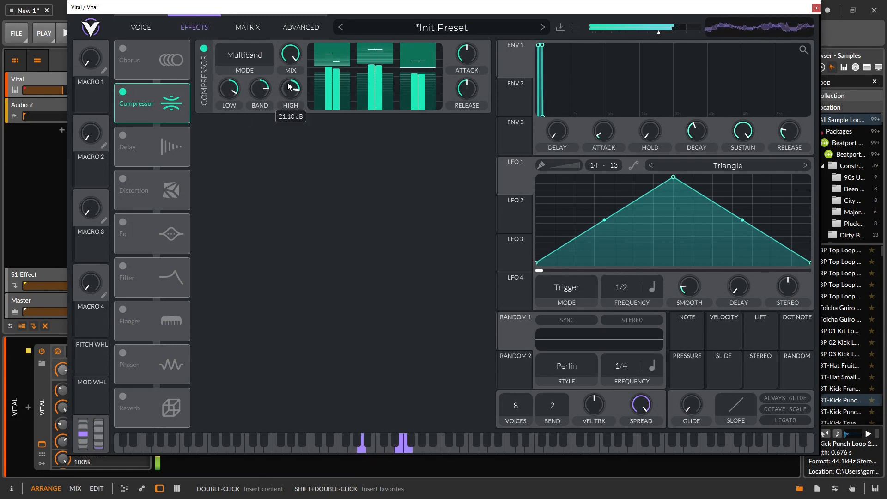
{"action": "mouse_move", "coordinate": [239, 95]}
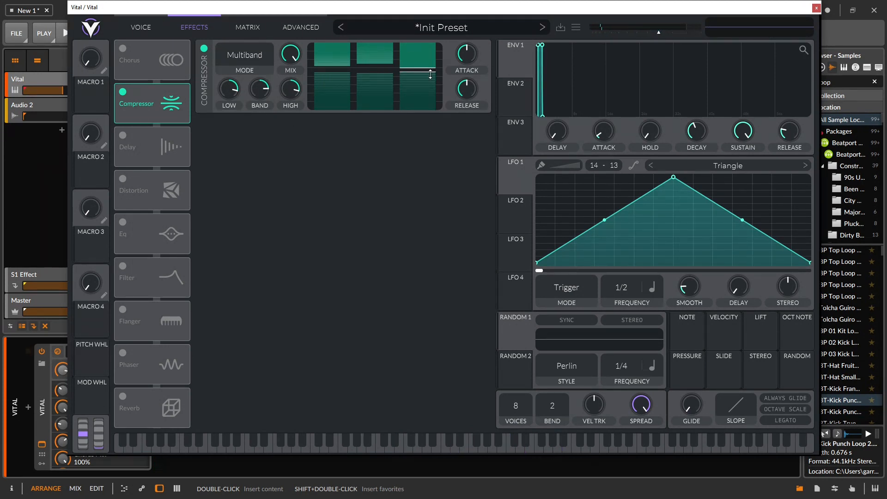
Try the compressor's High Band and Low Band modes, ending on High Band
{"action": "left_click", "coordinate": [246, 59]}
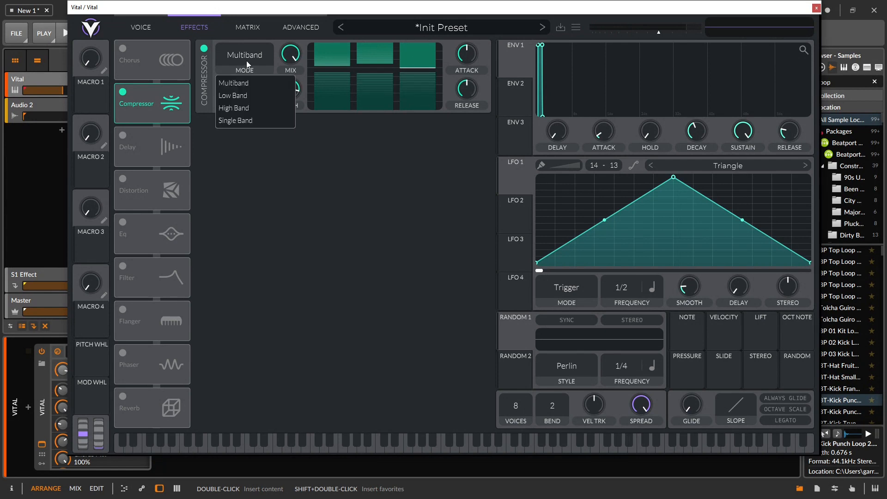
{"action": "left_click", "coordinate": [259, 107]}
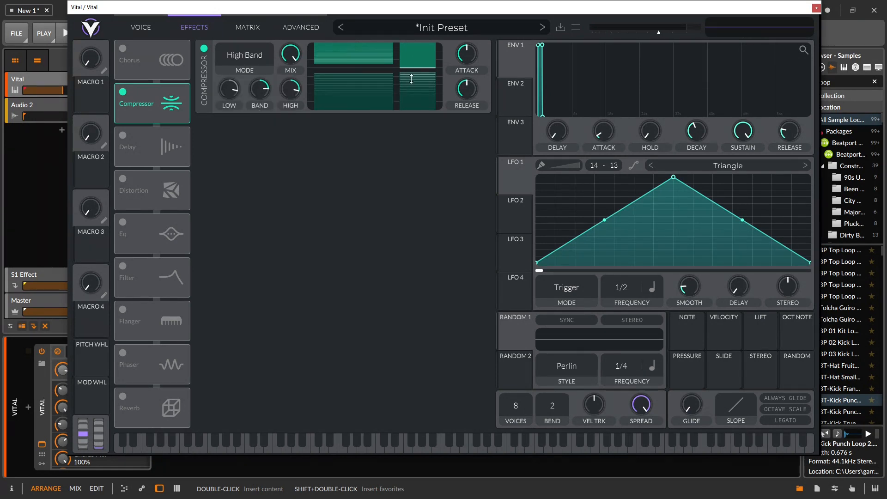
{"action": "left_click", "coordinate": [268, 59]}
{"action": "left_click", "coordinate": [270, 99]}
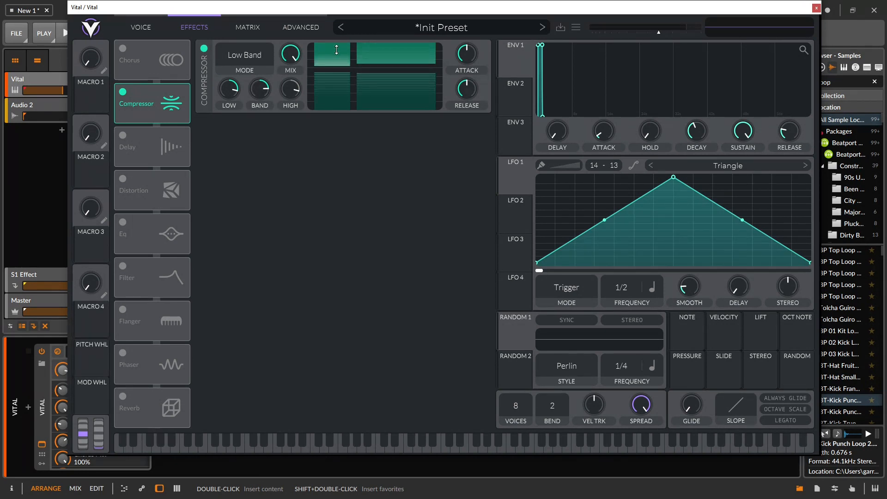
{"action": "left_click", "coordinate": [234, 56]}
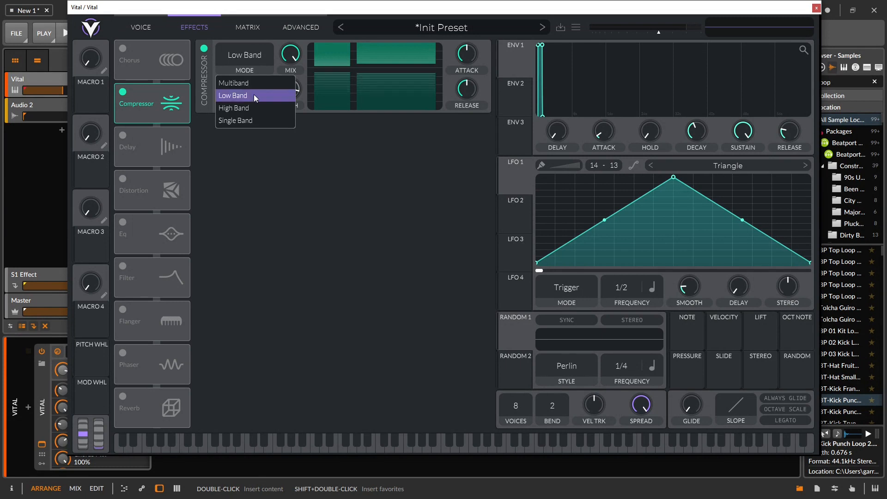
{"action": "left_click", "coordinate": [253, 108]}
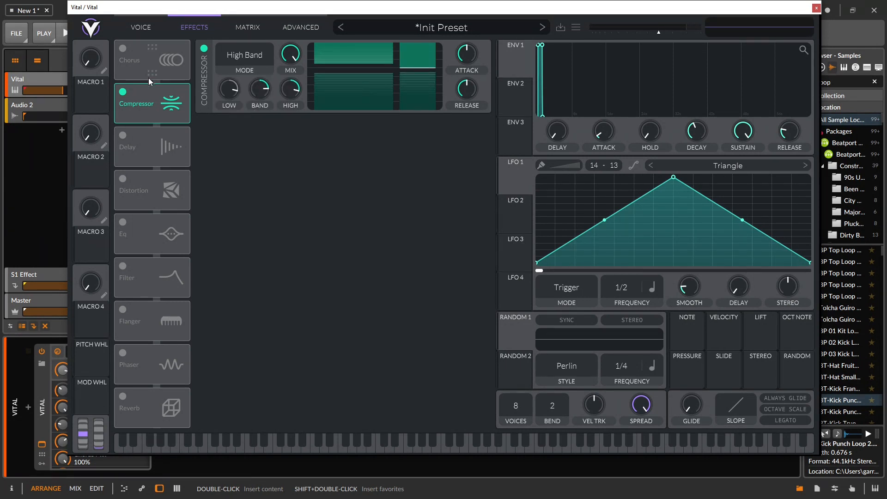
Turn the Compressor off and on again, and set its mode to Multiband
{"action": "left_click", "coordinate": [123, 93]}
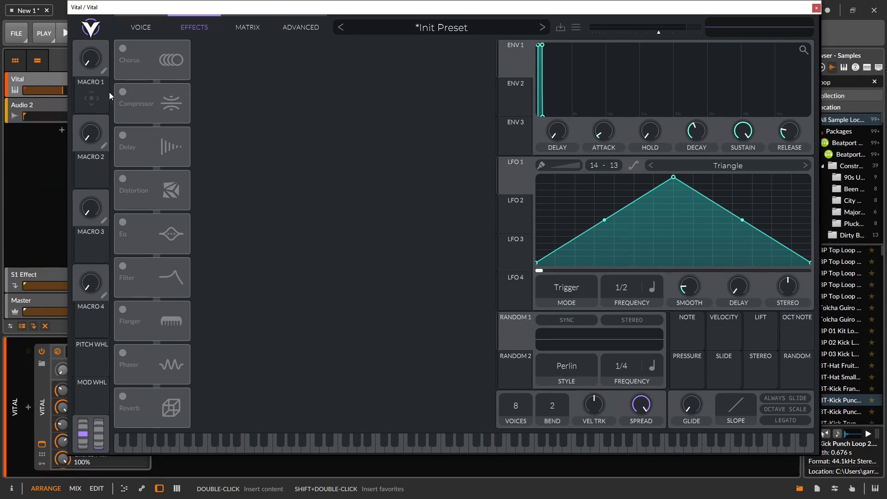
{"action": "left_click", "coordinate": [123, 93]}
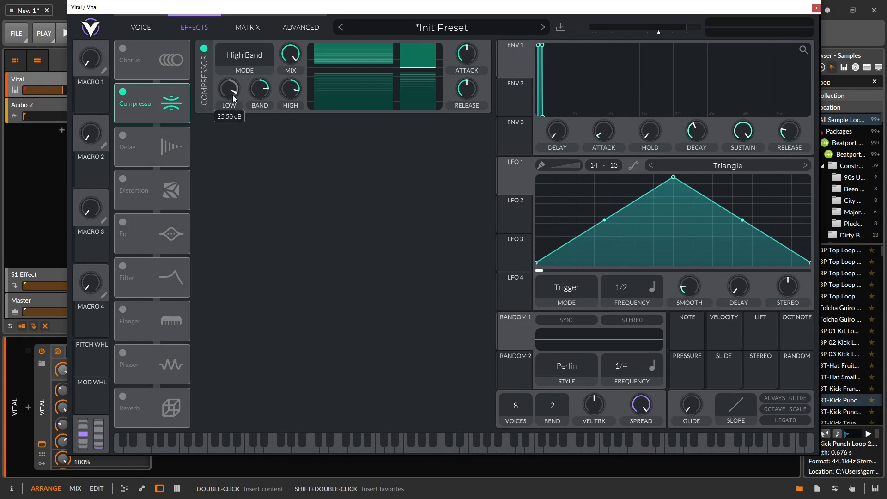
{"action": "left_click", "coordinate": [243, 56]}
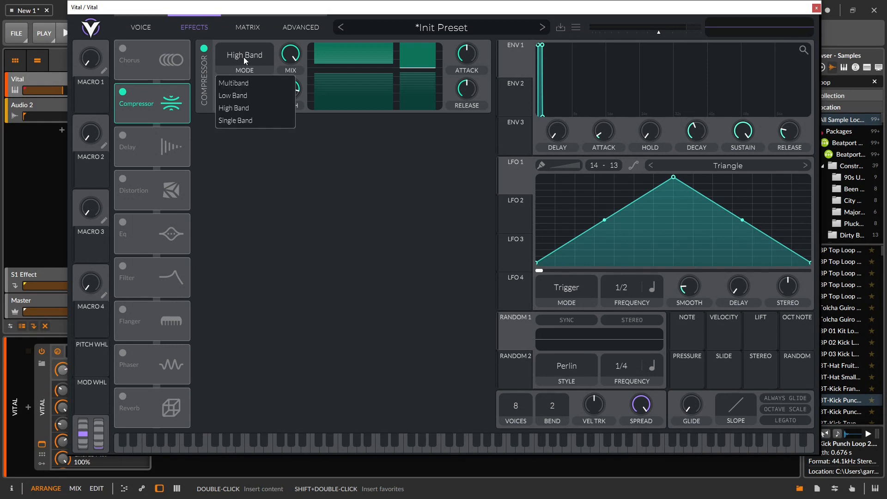
{"action": "left_click", "coordinate": [244, 84]}
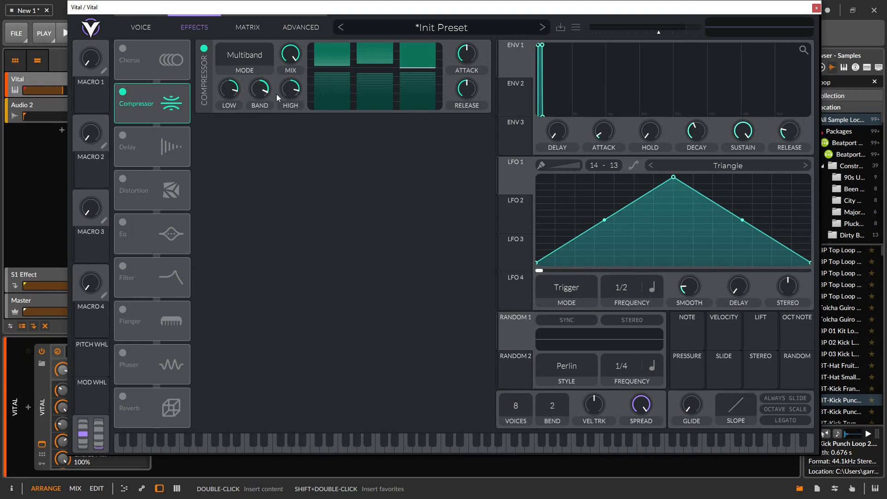
Disable the Compressor and enable the Delay effect
{"action": "left_click_drag", "start_coordinate": [290, 54], "coordinate": [289, 88]}
{"action": "left_click", "coordinate": [234, 63]}
{"action": "left_click", "coordinate": [79, 118]}
{"action": "left_click", "coordinate": [139, 147]}
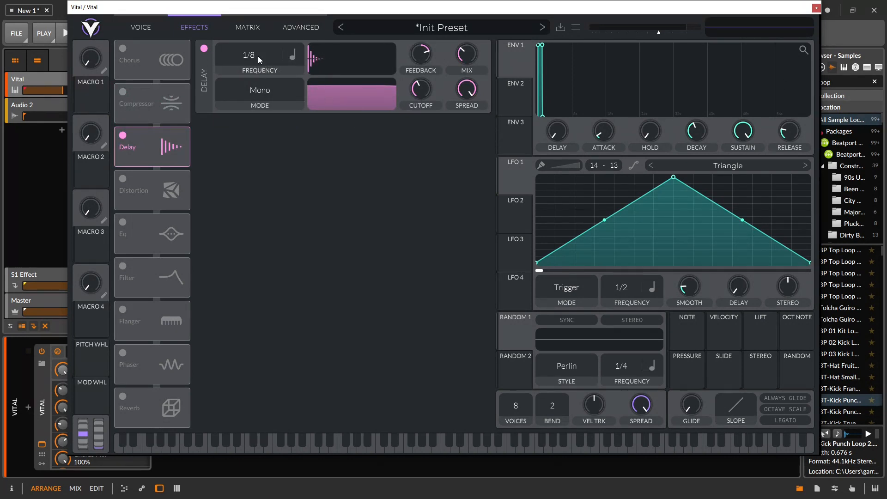
Review the delay's frequency sync options and switch its mode from Mono to Stereo
{"action": "left_click", "coordinate": [278, 63]}
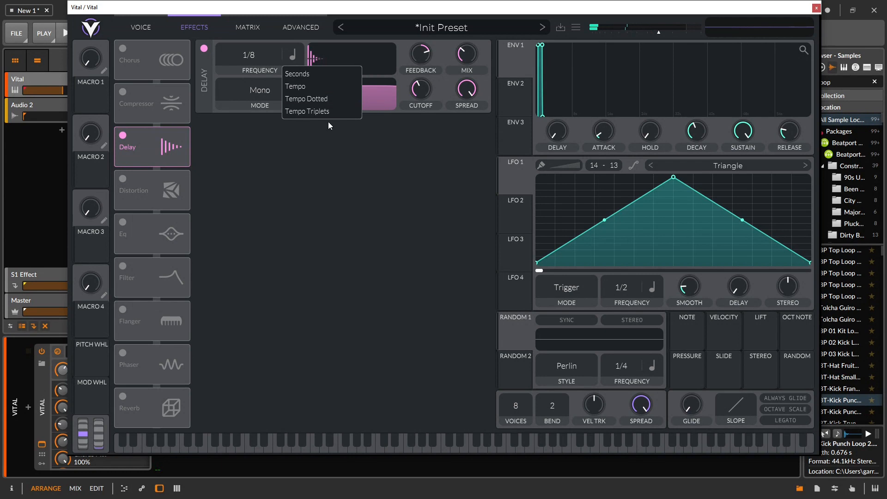
{"action": "left_click", "coordinate": [249, 61]}
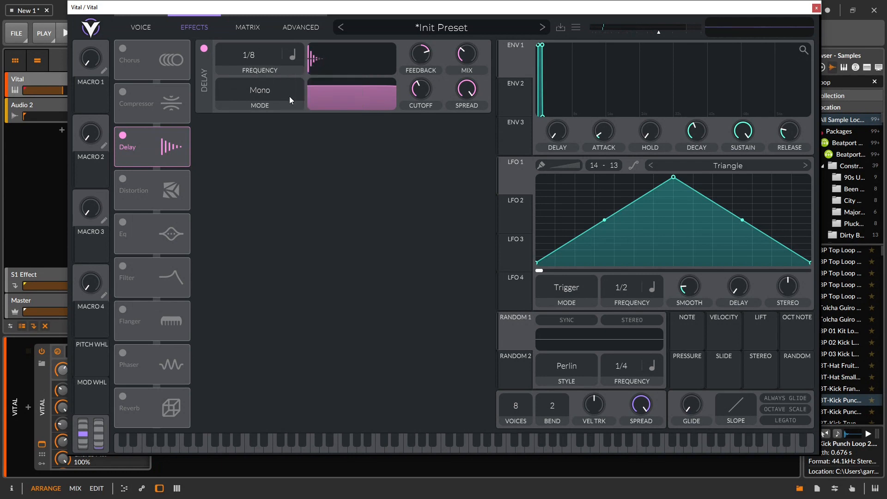
{"action": "left_click", "coordinate": [293, 55]}
{"action": "left_click", "coordinate": [251, 56]}
{"action": "left_click", "coordinate": [259, 91]}
{"action": "left_click", "coordinate": [254, 132]}
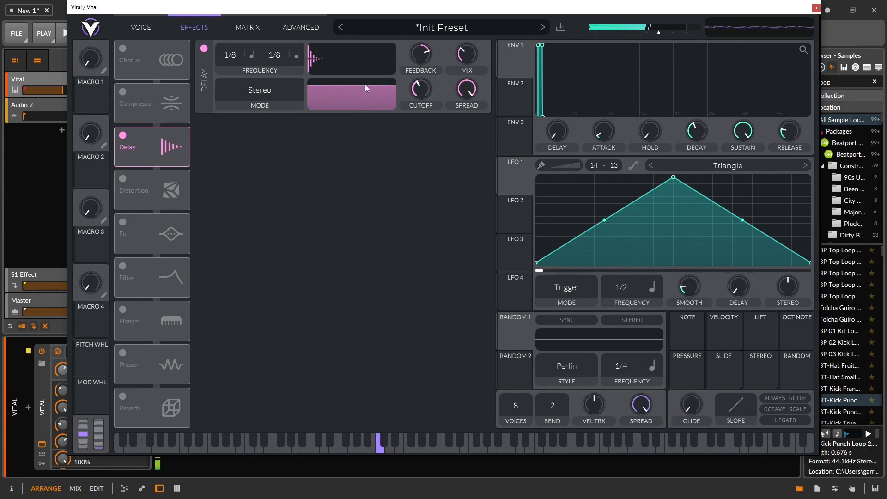
Set the delay's second frequency to Tempo Dotted and its mode to Ping Pong
{"action": "left_click", "coordinate": [296, 56]}
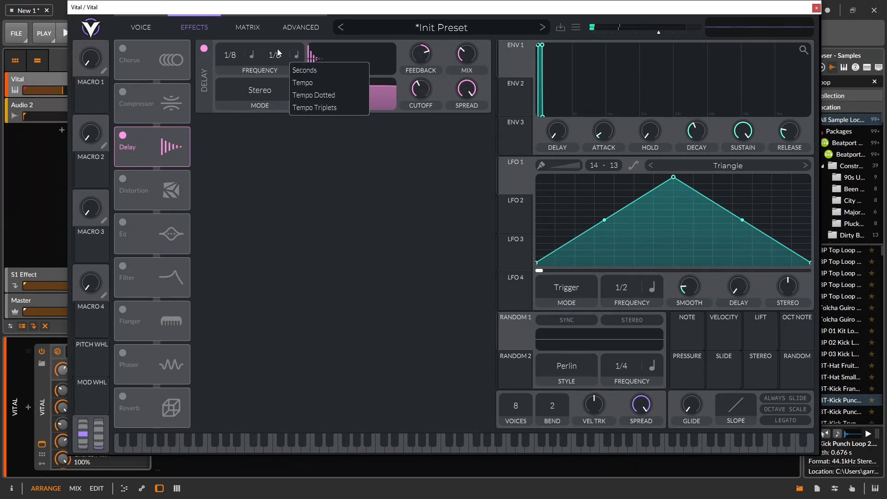
{"action": "left_click", "coordinate": [317, 94]}
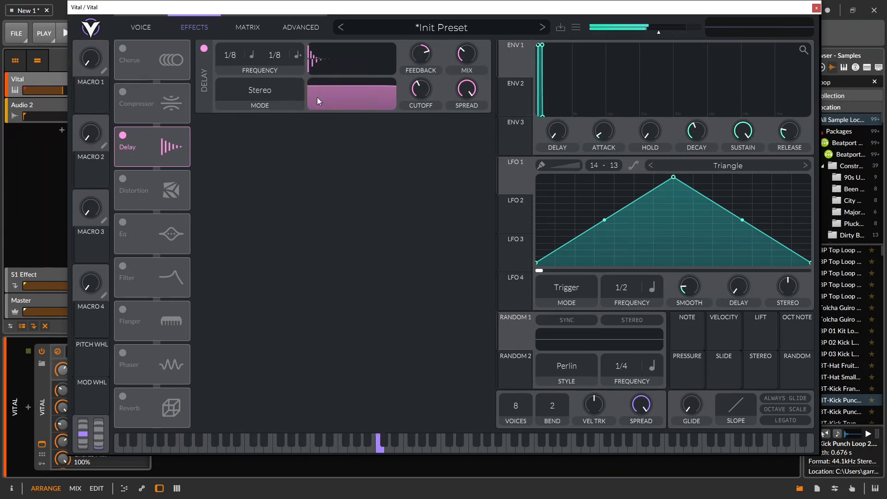
{"action": "left_click", "coordinate": [280, 99]}
{"action": "left_click", "coordinate": [258, 144]}
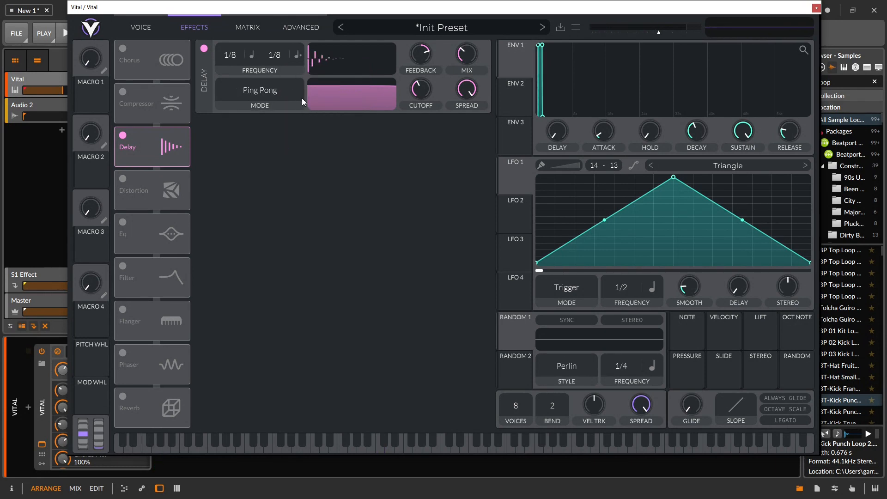
Try the delay's Mid Ping Pong mode and return it to Ping Pong
{"action": "left_click", "coordinate": [252, 91]}
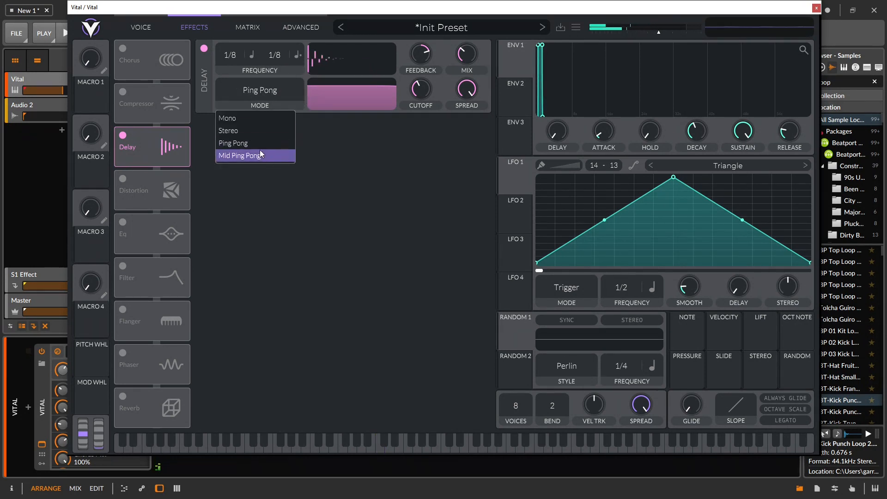
{"action": "left_click", "coordinate": [260, 154]}
{"action": "left_click", "coordinate": [256, 93]}
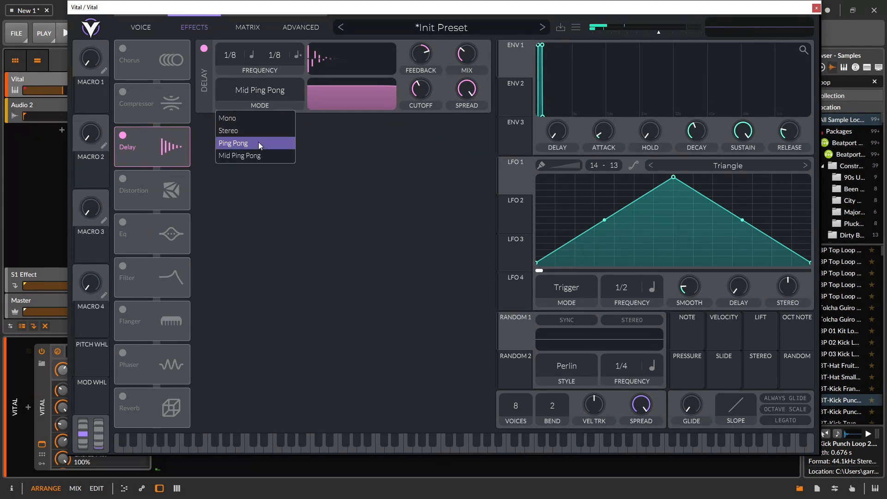
{"action": "left_click", "coordinate": [255, 158]}
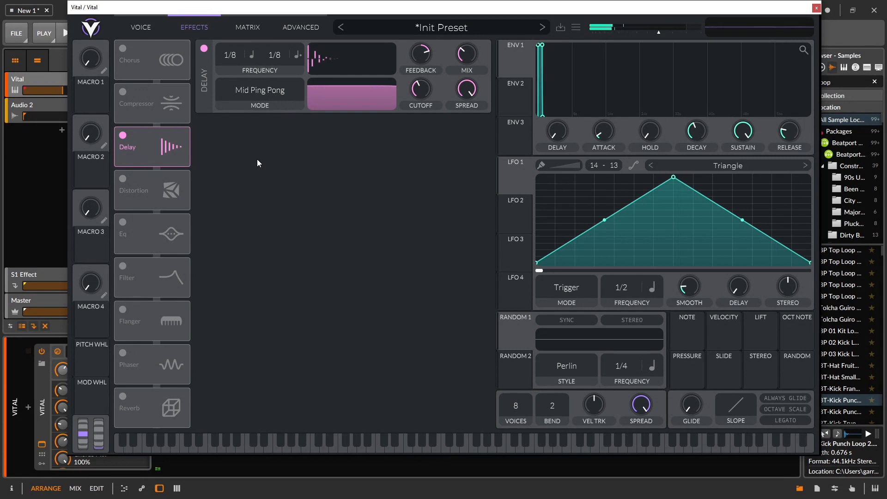
{"action": "left_click", "coordinate": [271, 93]}
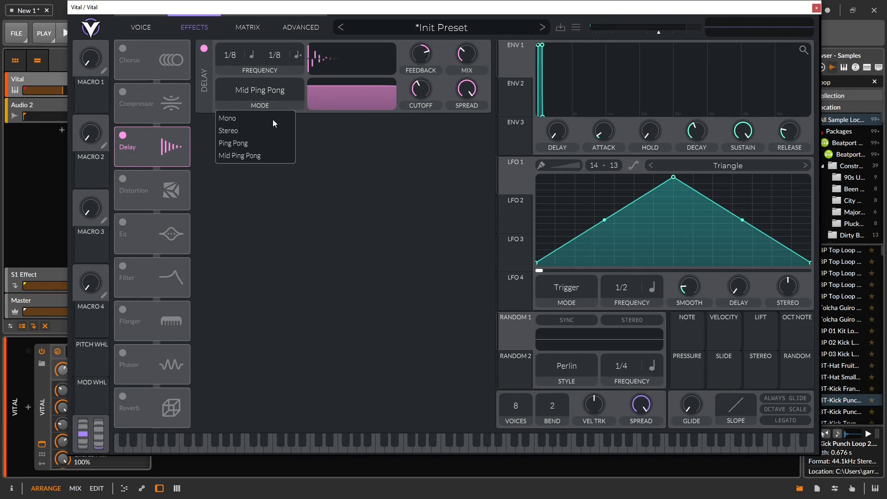
{"action": "left_click", "coordinate": [267, 141]}
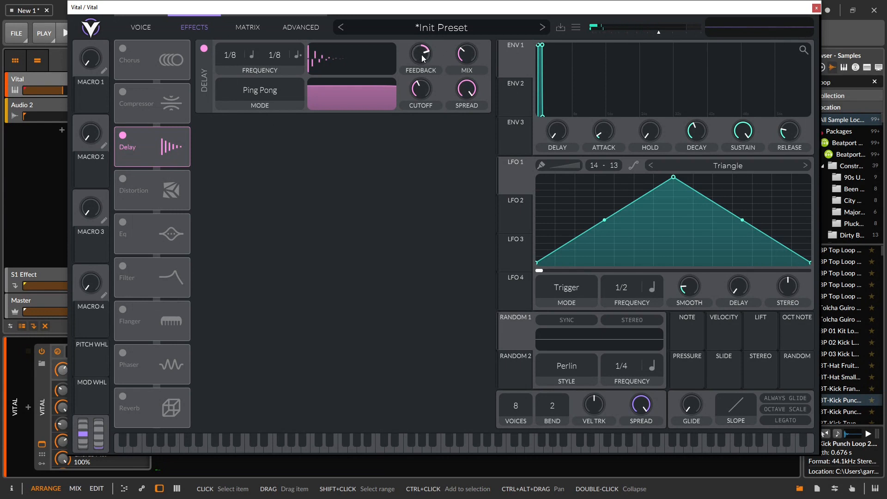
Raise the delay's feedback and mix, adjust its filter cutoff, and reduce the filter spread
{"action": "left_click_drag", "start_coordinate": [425, 51], "coordinate": [469, 24]}
{"action": "left_click_drag", "start_coordinate": [422, 93], "coordinate": [423, 87]}
{"action": "left_click_drag", "start_coordinate": [466, 91], "coordinate": [420, 98]}
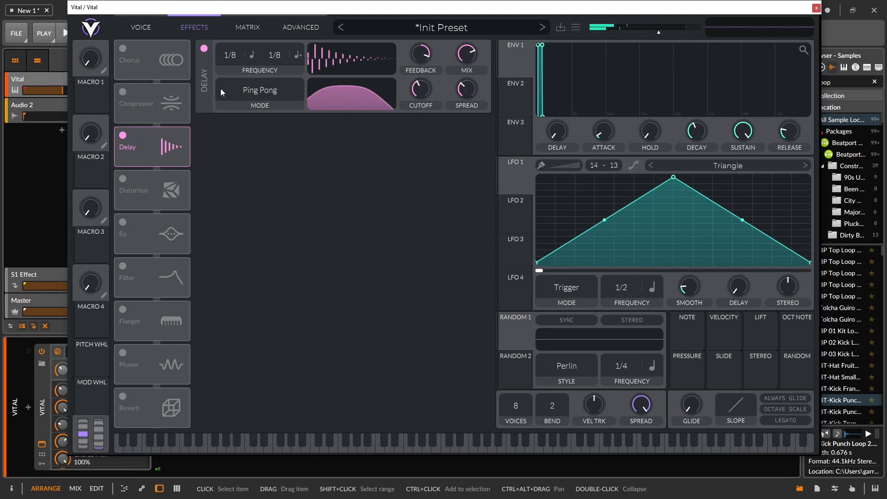
Disable the Delay effect, enable Distortion, and review the available distortion types
{"action": "left_click", "coordinate": [204, 48]}
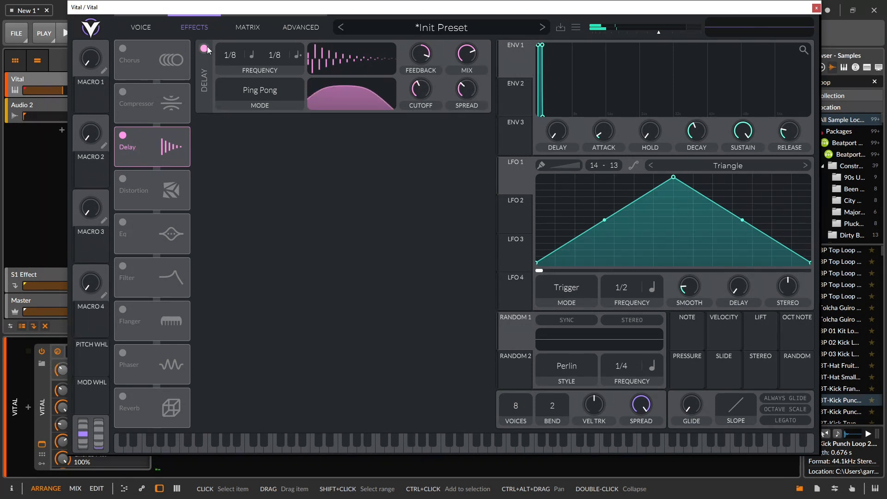
{"action": "left_click", "coordinate": [123, 179]}
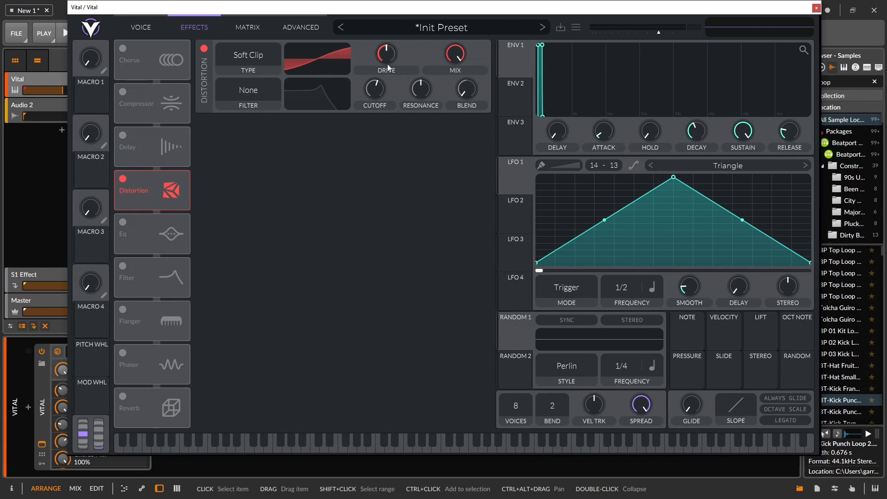
{"action": "left_click", "coordinate": [251, 54]}
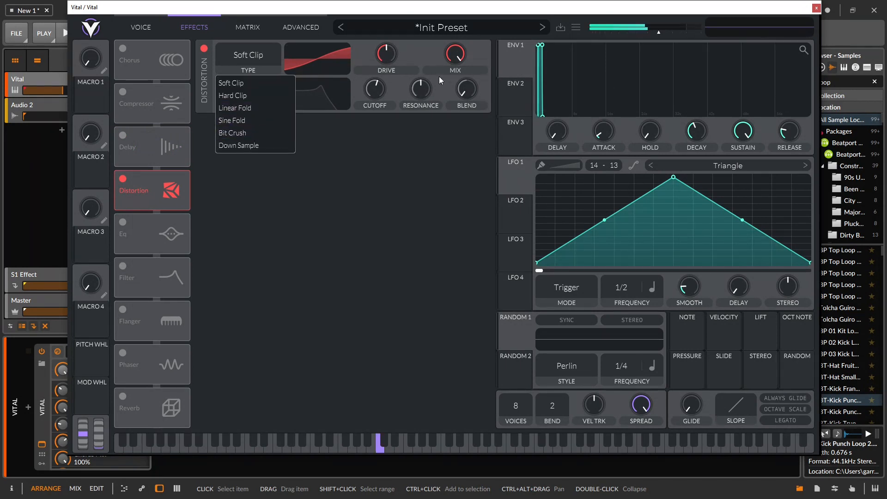
{"action": "left_click", "coordinate": [416, 64]}
Load the Basic Shapes wavetable into oscillator 1
{"action": "left_click", "coordinate": [152, 29]}
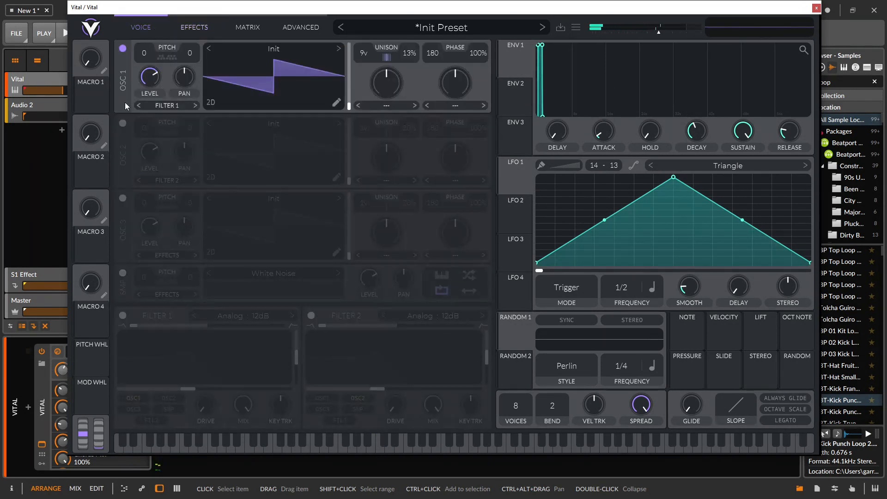
{"action": "left_click", "coordinate": [255, 46]}
{"action": "left_click", "coordinate": [261, 51]}
{"action": "left_click", "coordinate": [262, 51]}
{"action": "left_click", "coordinate": [335, 56]}
{"action": "left_click", "coordinate": [329, 48]}
{"action": "scroll", "coordinate": [582, 139], "scroll_direction": "up", "scroll_amount": 1}
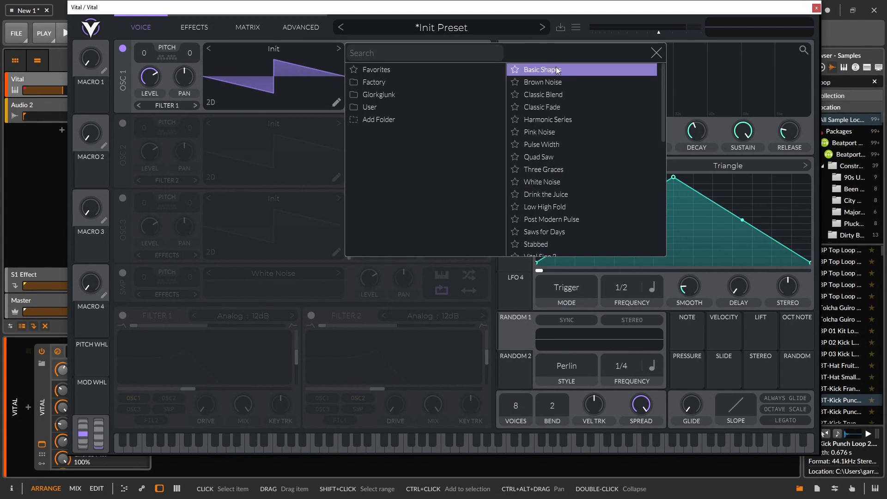
{"action": "left_click", "coordinate": [542, 70]}
{"action": "left_click", "coordinate": [273, 82]}
Reduce oscillator 1's unison to 1 voice and return to the effects section
{"action": "left_click", "coordinate": [194, 27]}
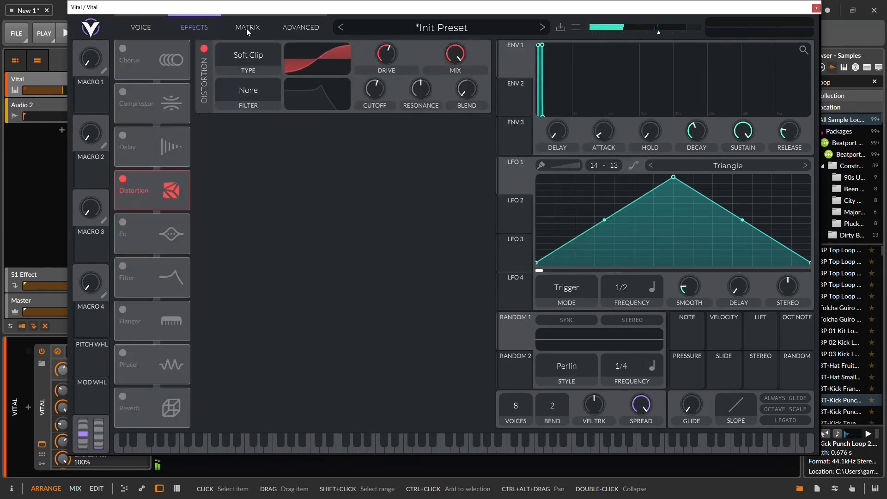
{"action": "left_click", "coordinate": [140, 27]}
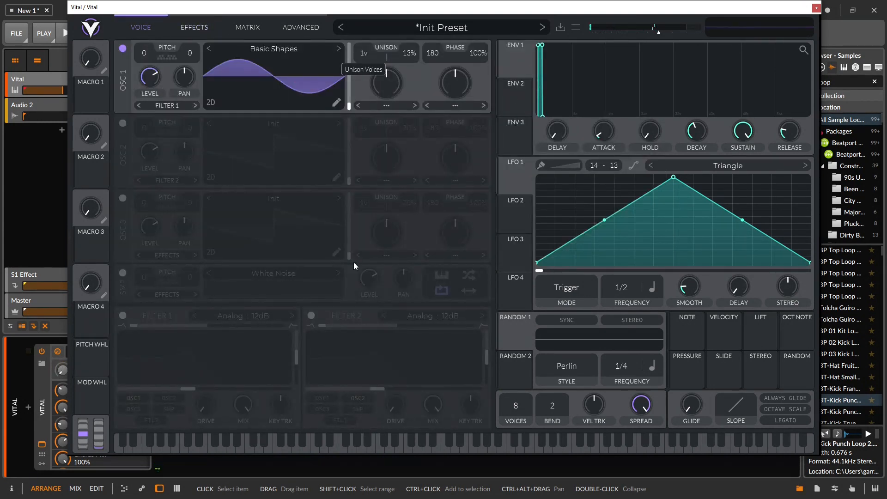
{"action": "left_click", "coordinate": [298, 26]}
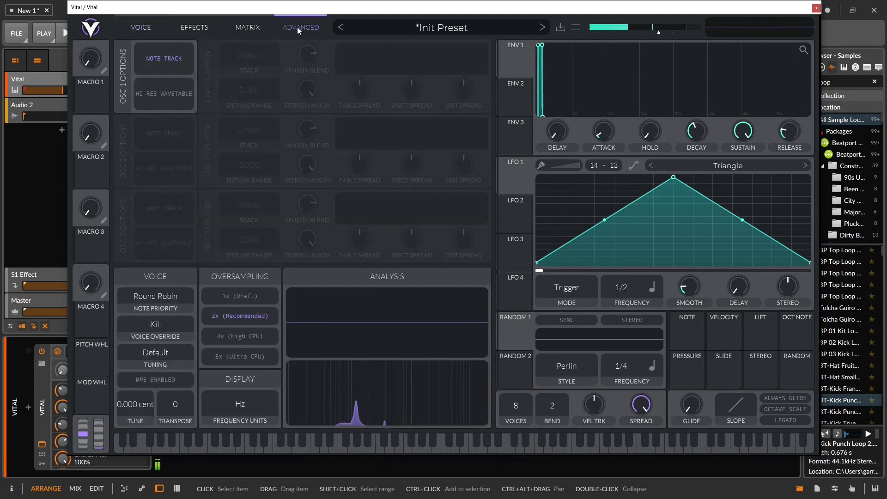
{"action": "left_click", "coordinate": [251, 26]}
{"action": "left_click", "coordinate": [217, 27]}
Raise the distortion drive and try the Hard Clip and Linear Fold types
{"action": "left_click_drag", "start_coordinate": [385, 51], "coordinate": [388, 24]}
{"action": "left_click", "coordinate": [253, 49]}
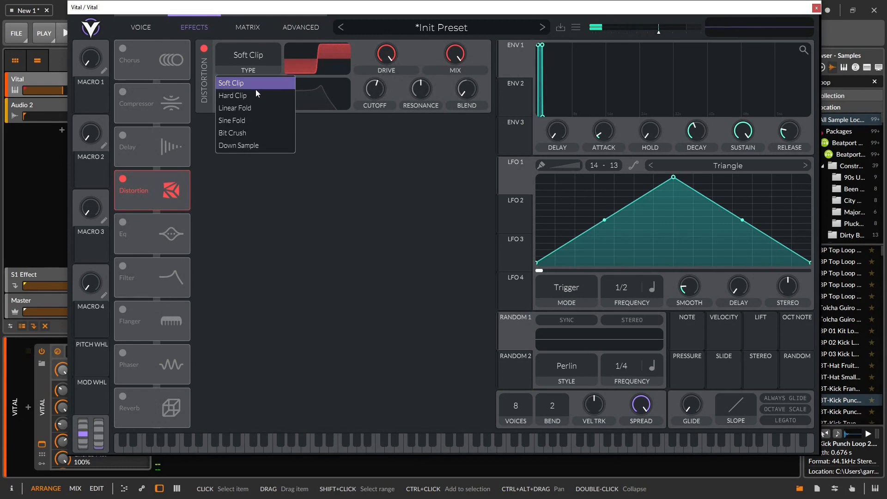
{"action": "left_click", "coordinate": [249, 96]}
{"action": "left_click", "coordinate": [244, 60]}
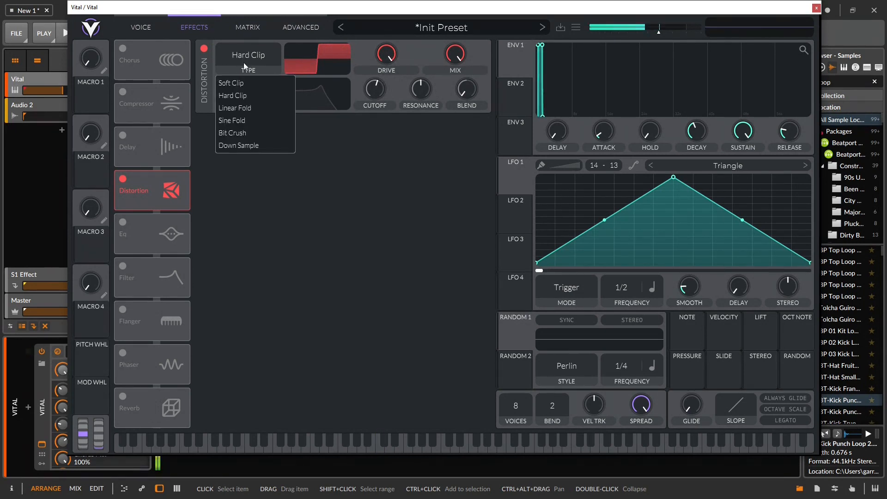
{"action": "left_click", "coordinate": [257, 108]}
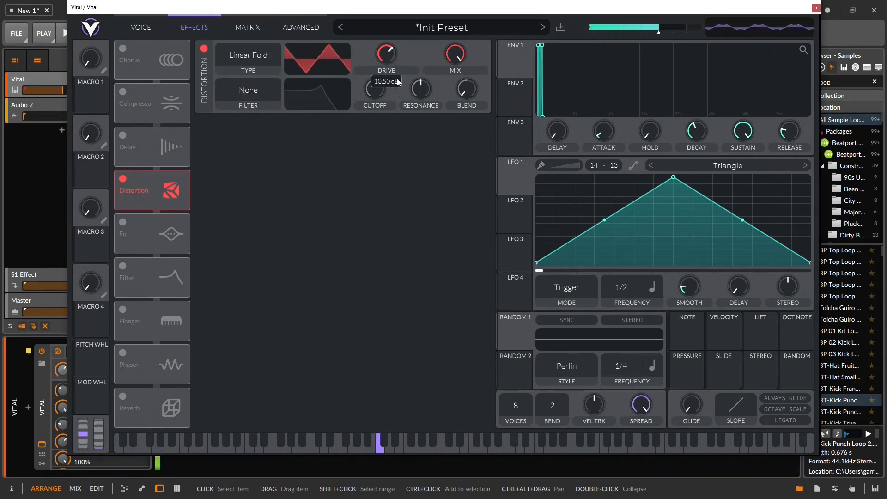
Try the Sine Fold and Bit Crush distortion types, varying the drive on Bit Crush
{"action": "left_click", "coordinate": [274, 57]}
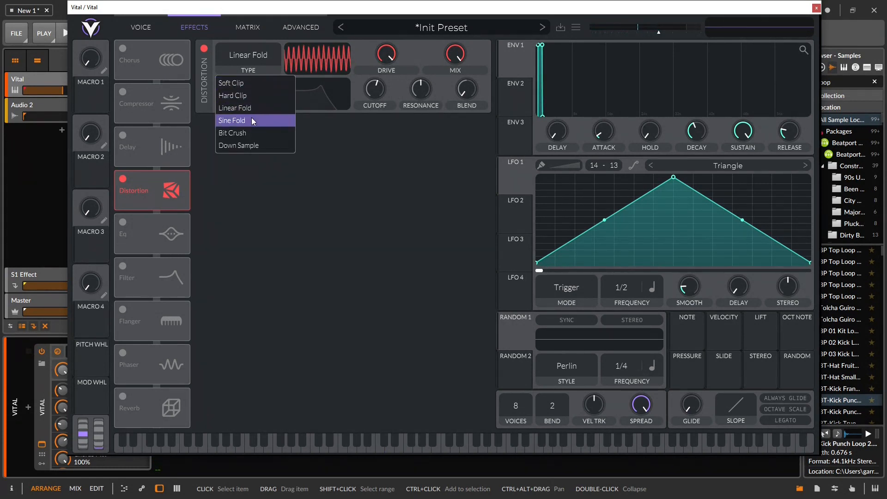
{"action": "left_click", "coordinate": [252, 119]}
{"action": "left_click", "coordinate": [249, 59]}
{"action": "left_click", "coordinate": [252, 131]}
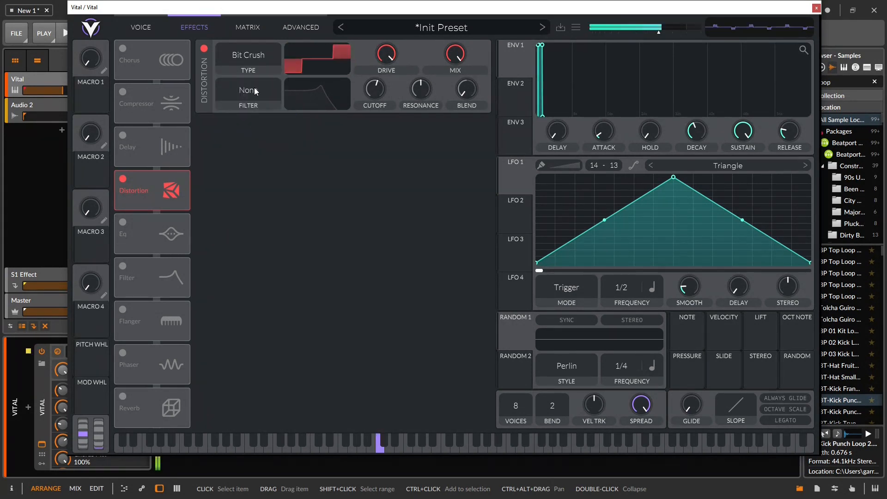
{"action": "scroll", "coordinate": [386, 91], "scroll_direction": "up", "scroll_amount": 2}
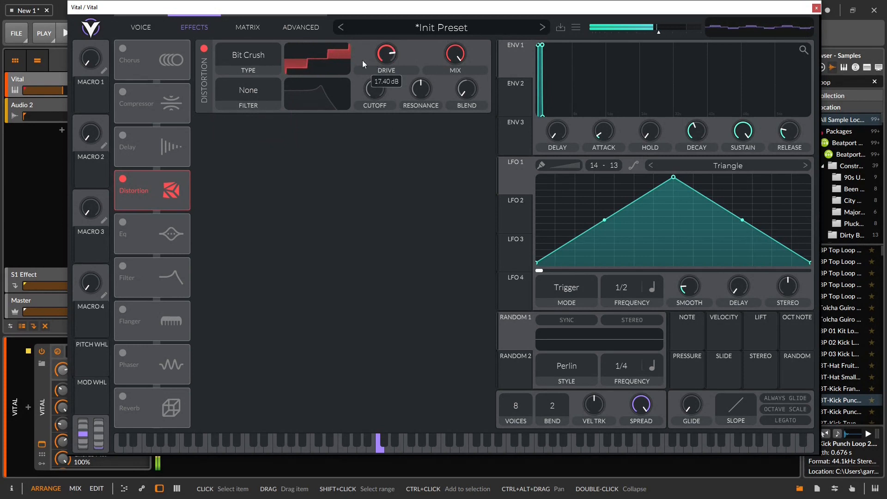
Try the Down Sample distortion type and bring its drive to about 11 dB
{"action": "left_click", "coordinate": [245, 53]}
{"action": "left_click", "coordinate": [263, 145]}
{"action": "mouse_move", "coordinate": [384, 63]}
{"action": "left_mouse_down"}
{"action": "mouse_move", "coordinate": [403, 124]}
{"action": "mouse_move", "coordinate": [399, 41]}
{"action": "mouse_move", "coordinate": [399, 71]}
{"action": "left_mouse_up"}
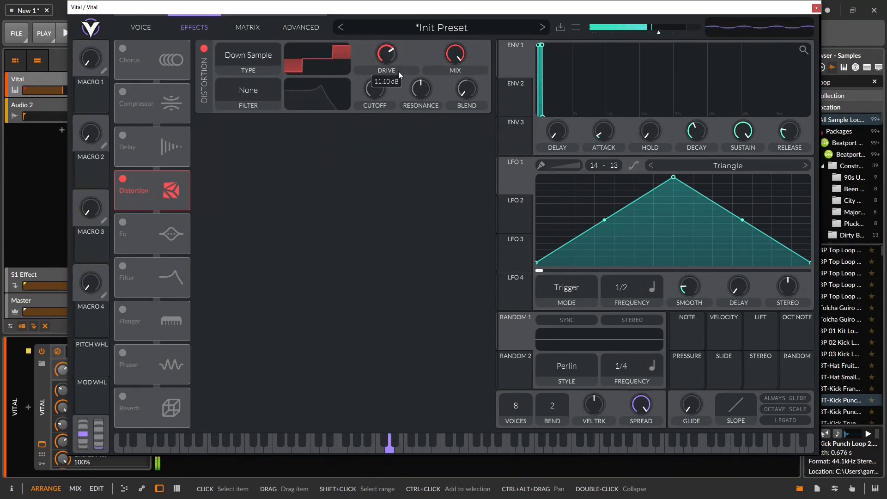
Set the distortion type back to Soft Clip and raise the drive
{"action": "left_click", "coordinate": [240, 56]}
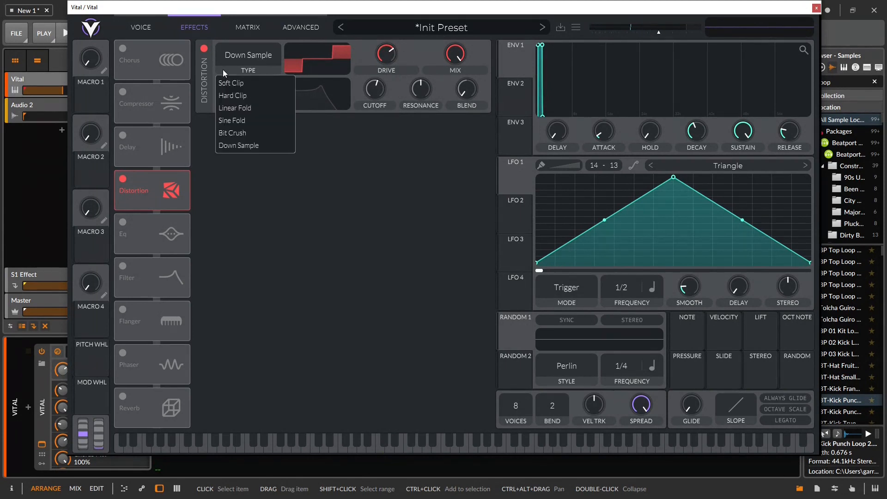
{"action": "left_click", "coordinate": [242, 90]}
{"action": "left_click", "coordinate": [248, 54]}
{"action": "left_click", "coordinate": [250, 83]}
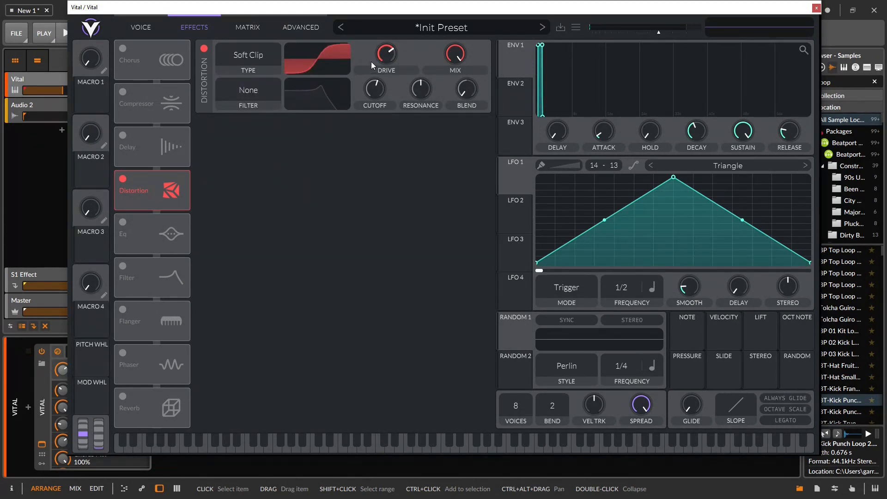
{"action": "left_click_drag", "start_coordinate": [386, 57], "coordinate": [408, 54]}
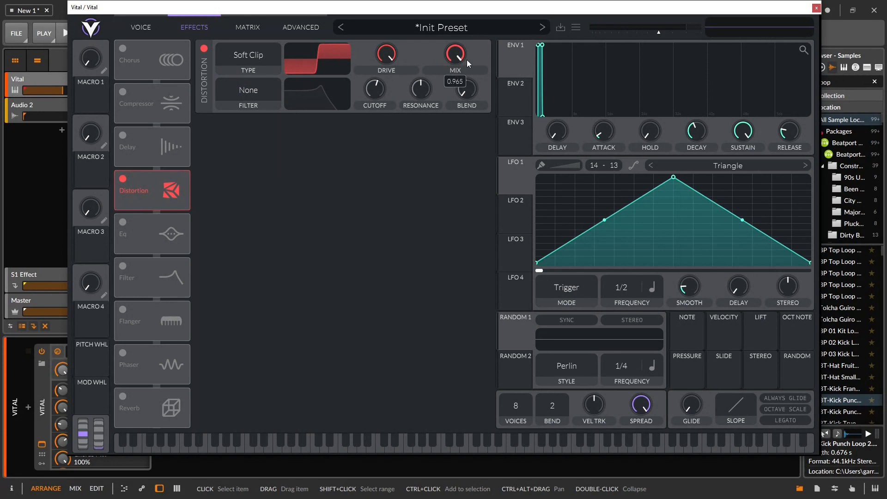
Try the distortion filter in Pre position while adjusting its cutoff, and set the filter to Post
{"action": "left_click", "coordinate": [250, 88]}
{"action": "left_click", "coordinate": [232, 121]}
{"action": "left_click", "coordinate": [248, 90]}
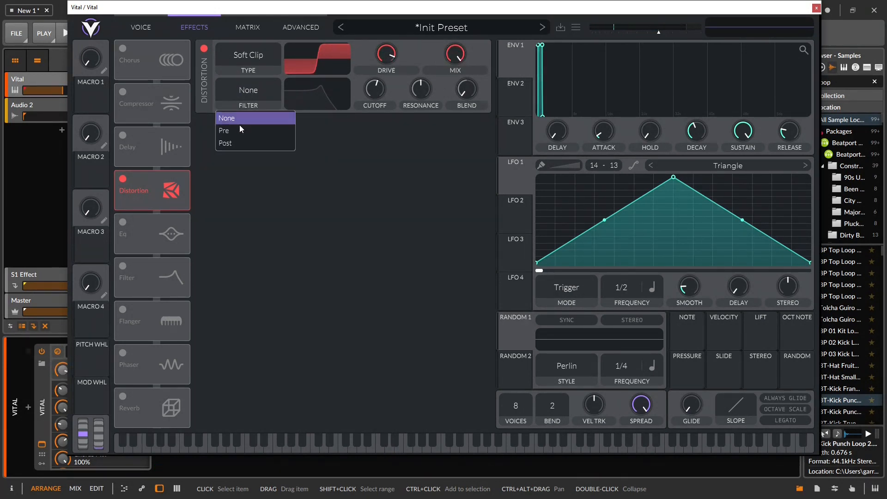
{"action": "left_click", "coordinate": [239, 131]}
{"action": "mouse_move", "coordinate": [376, 92]}
{"action": "left_mouse_down"}
{"action": "mouse_move", "coordinate": [370, 130]}
{"action": "mouse_move", "coordinate": [377, 83]}
{"action": "mouse_move", "coordinate": [421, 79]}
{"action": "mouse_move", "coordinate": [421, 71]}
{"action": "mouse_move", "coordinate": [390, 42]}
{"action": "mouse_move", "coordinate": [370, 136]}
{"action": "mouse_move", "coordinate": [370, 79]}
{"action": "left_mouse_up"}
{"action": "left_click", "coordinate": [248, 93]}
{"action": "left_click", "coordinate": [257, 137]}
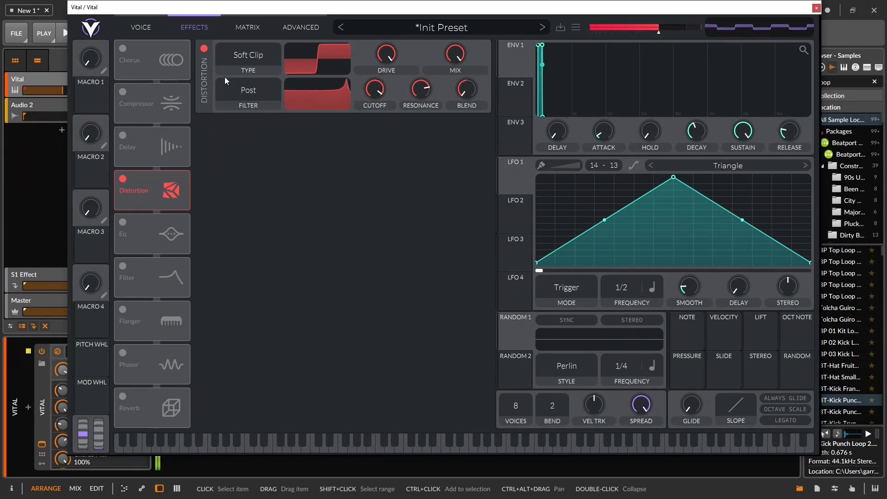
Replace the Distortion effect with the EQ and try different gain and cutoff positions on its low and high bands
{"action": "left_click", "coordinate": [204, 48]}
{"action": "left_click", "coordinate": [122, 222]}
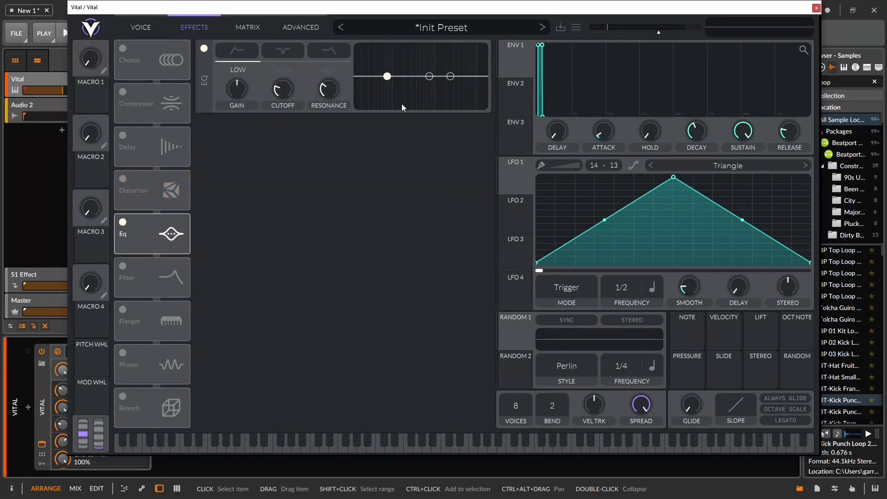
{"action": "left_click_drag", "start_coordinate": [392, 82], "coordinate": [397, 67]}
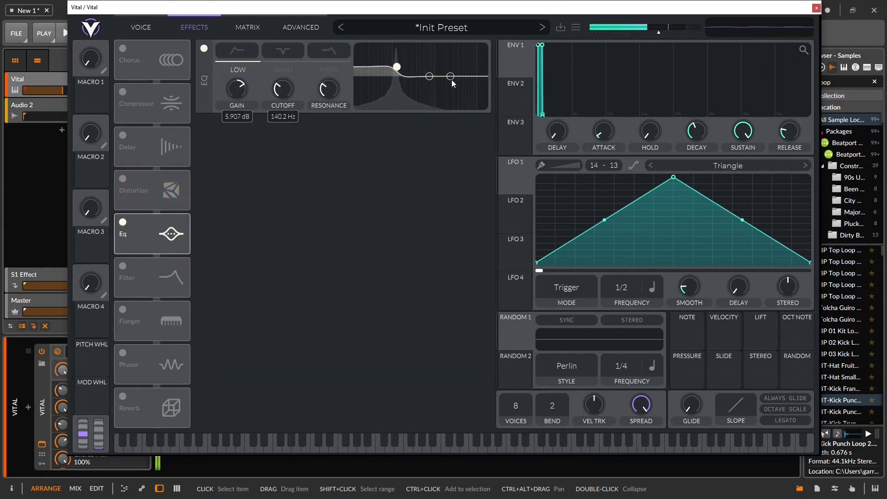
{"action": "left_click_drag", "start_coordinate": [450, 75], "coordinate": [452, 70]}
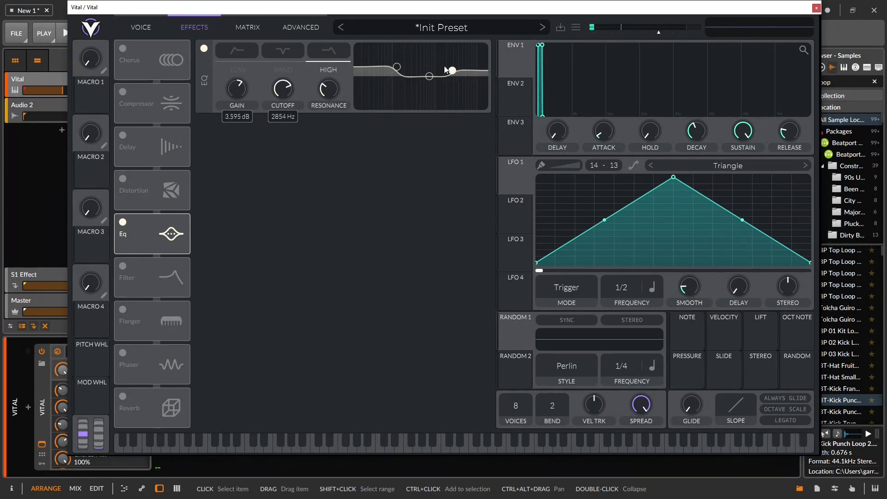
{"action": "left_click_drag", "start_coordinate": [398, 66], "coordinate": [408, 82]}
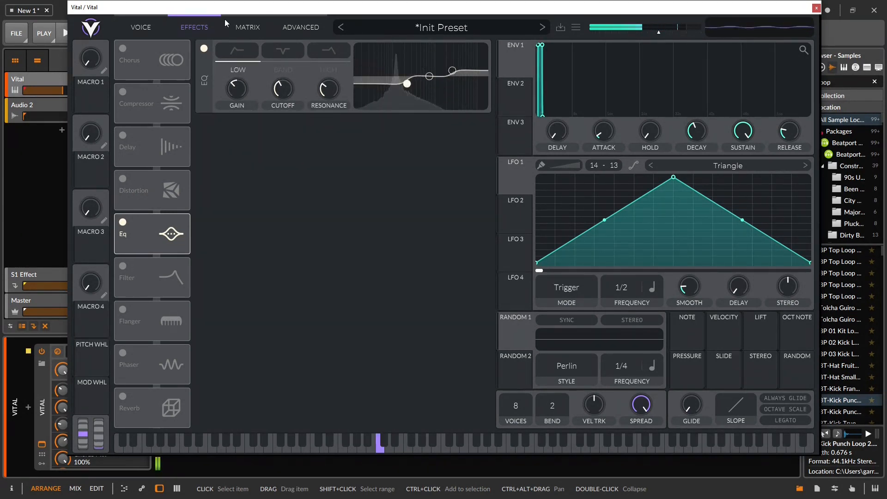
Switch oscillator 1's wavetable to Brown Noise and return to the effects section
{"action": "left_click", "coordinate": [140, 29]}
{"action": "left_click", "coordinate": [339, 48]}
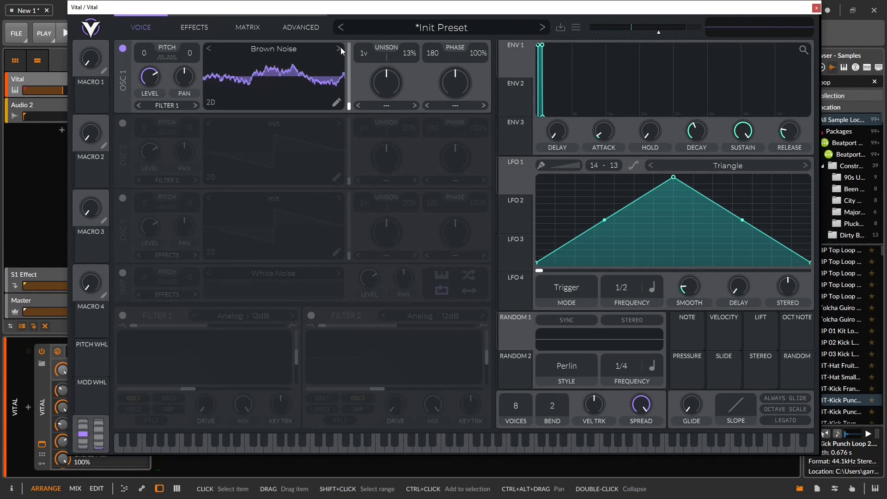
{"action": "left_click", "coordinate": [307, 28]}
{"action": "left_click", "coordinate": [244, 28]}
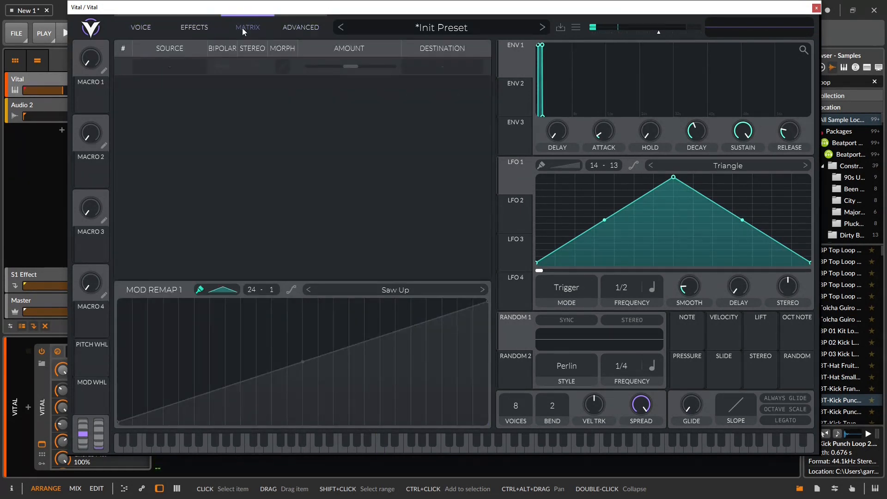
{"action": "left_click", "coordinate": [203, 27]}
Reshape the EQ curve with a low cut and boosted middle and high bands, switching the outer bands to high-pass and low-pass
{"action": "mouse_move", "coordinate": [408, 86]}
{"action": "left_mouse_down"}
{"action": "mouse_move", "coordinate": [389, 49]}
{"action": "mouse_move", "coordinate": [423, 15]}
{"action": "mouse_move", "coordinate": [397, 90]}
{"action": "left_mouse_up"}
{"action": "left_click_drag", "start_coordinate": [450, 72], "coordinate": [427, 67]}
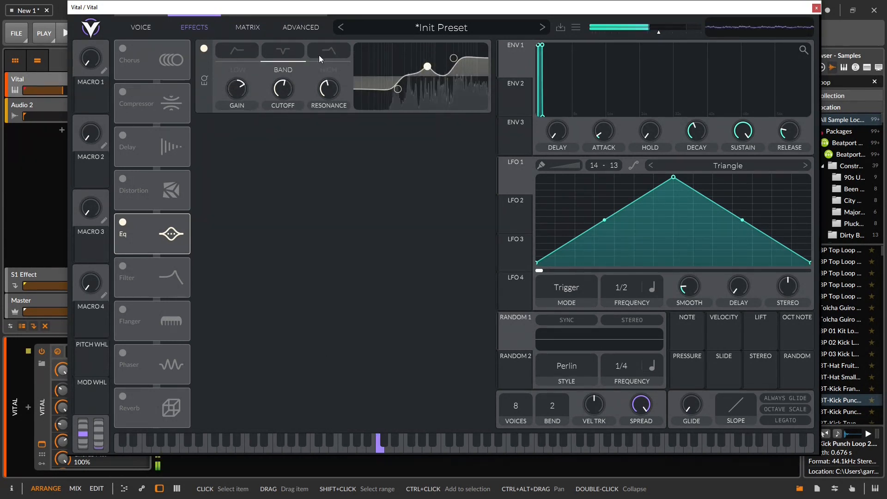
{"action": "left_click", "coordinate": [238, 49]}
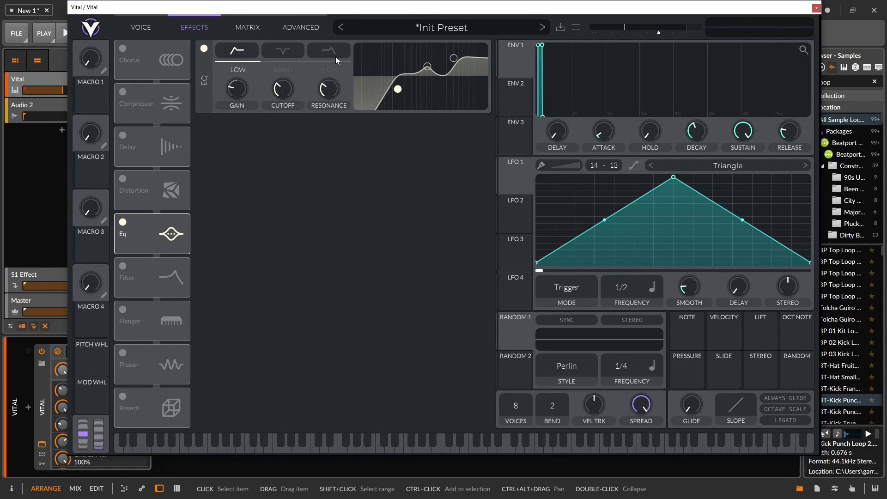
{"action": "left_click", "coordinate": [334, 54]}
Raise the EQ low band's gain, set its resonance to about 15%, and lower its cutoff
{"action": "left_click_drag", "start_coordinate": [389, 90], "coordinate": [422, 52]}
{"action": "mouse_move", "coordinate": [336, 85]}
{"action": "left_mouse_down"}
{"action": "mouse_move", "coordinate": [337, 26]}
{"action": "mouse_move", "coordinate": [343, 90]}
{"action": "left_mouse_up"}
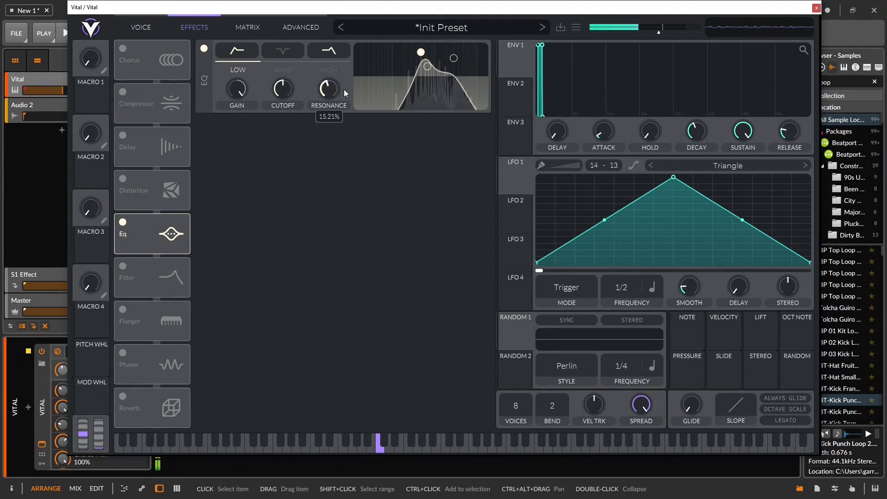
{"action": "left_click_drag", "start_coordinate": [288, 88], "coordinate": [253, 119]}
Toggle the EQ middle band's notch shape on and off, and switch the high band back to a shelf
{"action": "left_click", "coordinate": [283, 51]}
{"action": "left_click", "coordinate": [323, 53]}
{"action": "left_click", "coordinate": [284, 50]}
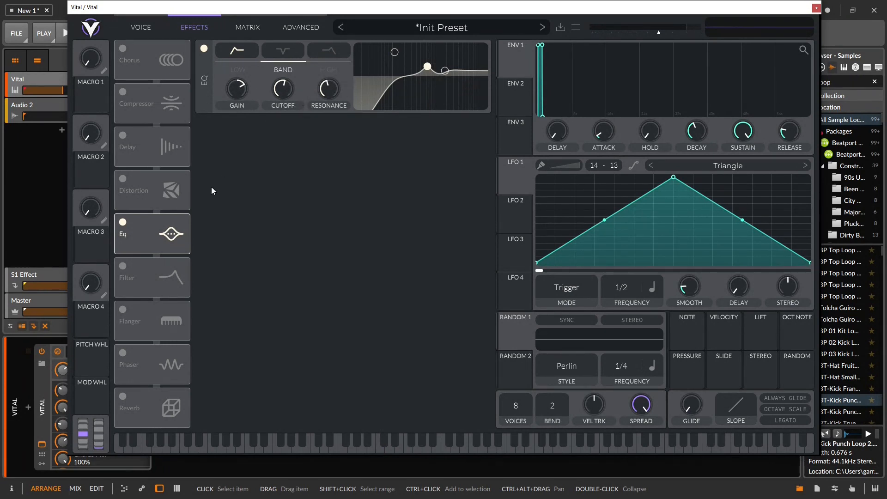
Turn off the EQ effect, enable the Filter effect and examine its available filter modes
{"action": "left_click", "coordinate": [123, 267]}
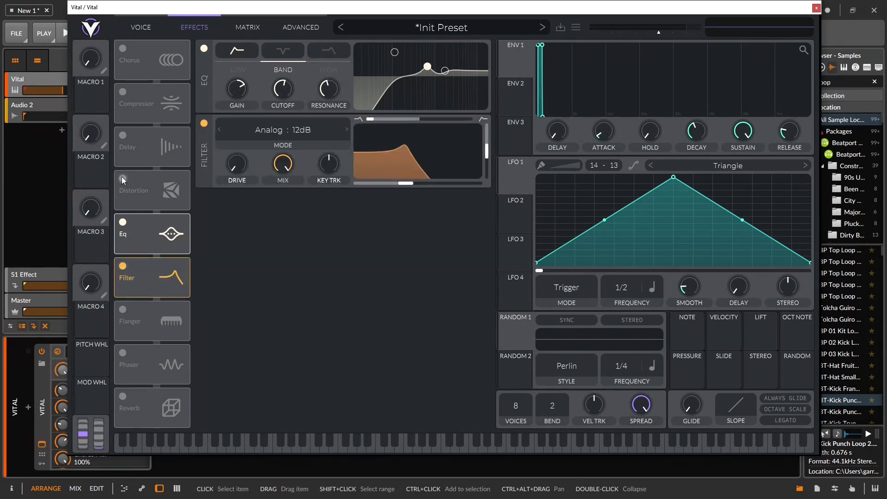
{"action": "left_click", "coordinate": [123, 222]}
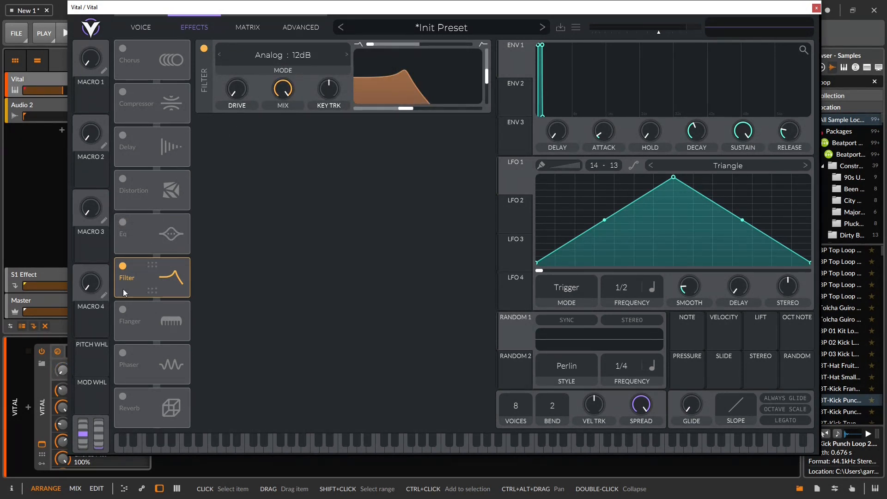
{"action": "left_click", "coordinate": [141, 27]}
{"action": "left_click", "coordinate": [187, 29]}
{"action": "left_click", "coordinate": [279, 54]}
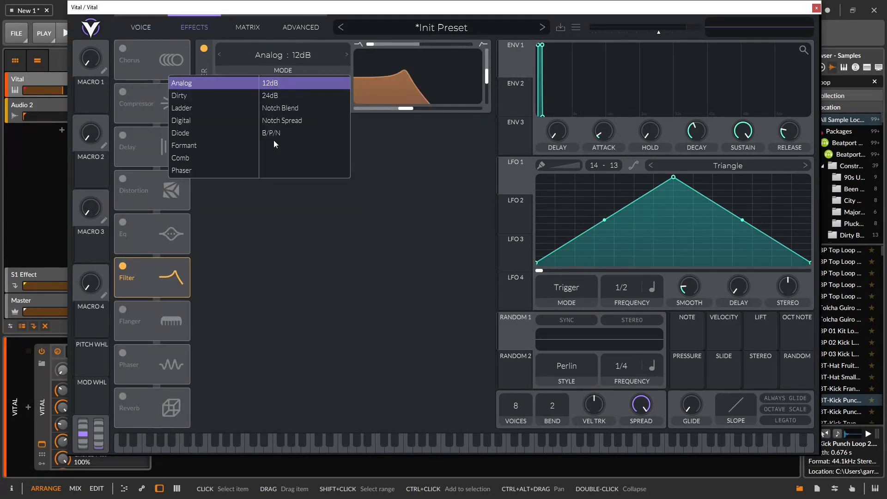
{"action": "left_click", "coordinate": [301, 254]}
Replace the Filter effect with the Flanger and raise the flanger's feedback and depth
{"action": "left_click", "coordinate": [123, 265]}
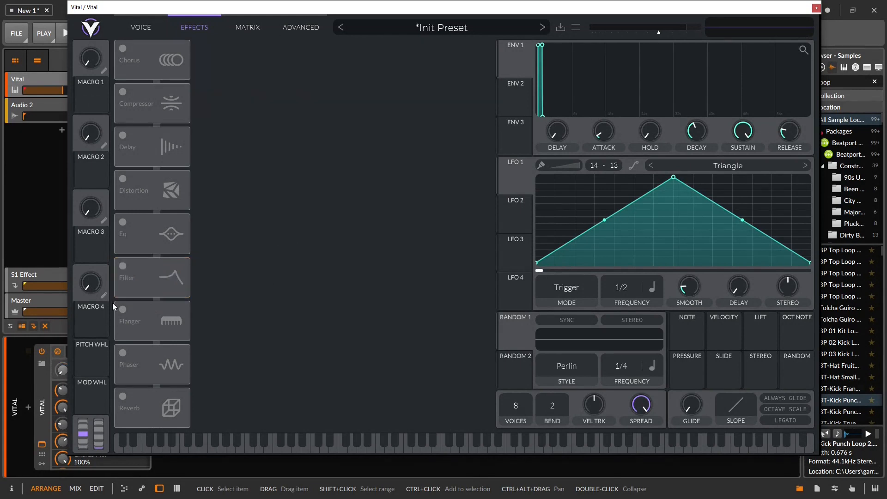
{"action": "left_click", "coordinate": [123, 310]}
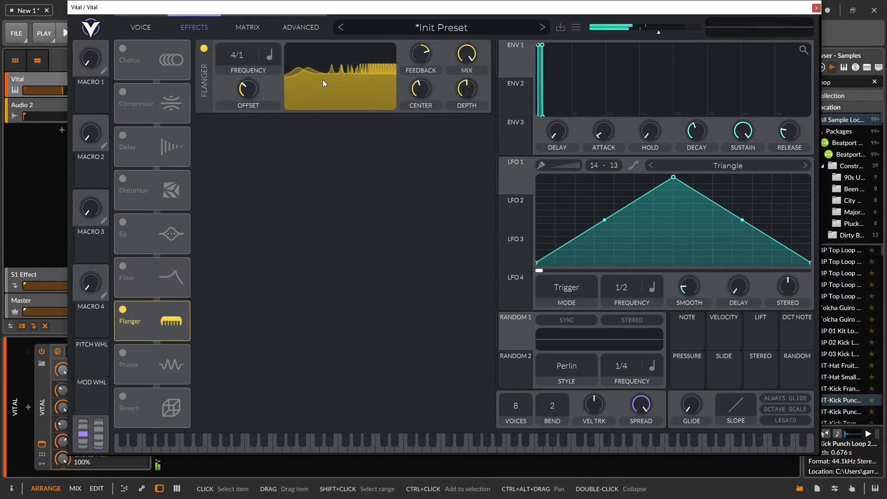
{"action": "mouse_move", "coordinate": [422, 53]}
{"action": "left_mouse_down"}
{"action": "mouse_move", "coordinate": [421, 76]}
{"action": "mouse_move", "coordinate": [417, 27]}
{"action": "mouse_move", "coordinate": [422, 46]}
{"action": "left_mouse_up"}
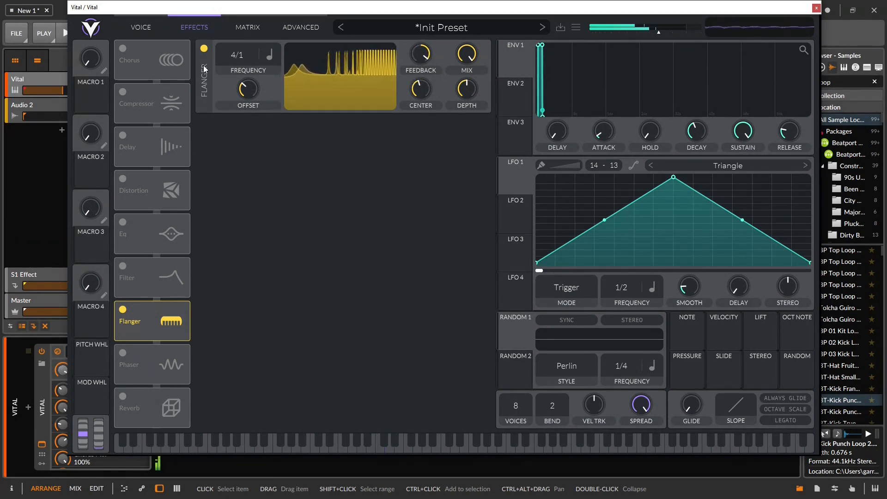
{"action": "left_click", "coordinate": [267, 54]}
{"action": "left_click", "coordinate": [233, 55]}
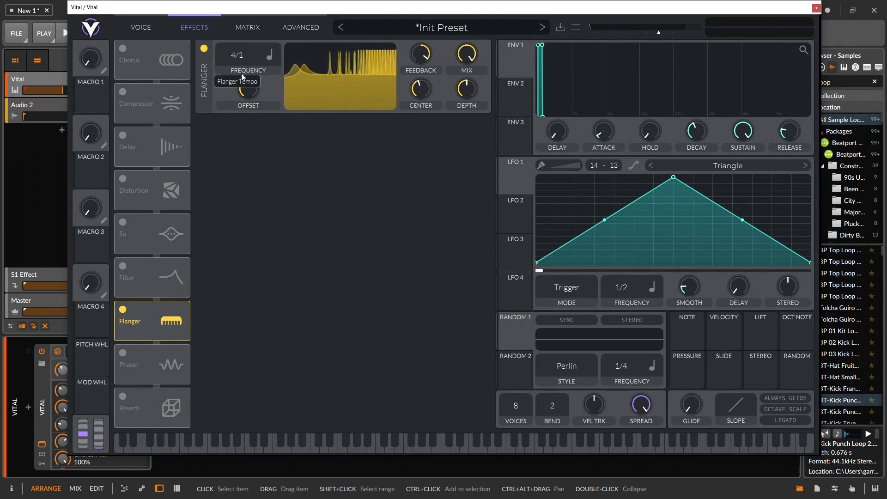
{"action": "left_click_drag", "start_coordinate": [472, 94], "coordinate": [466, 110]}
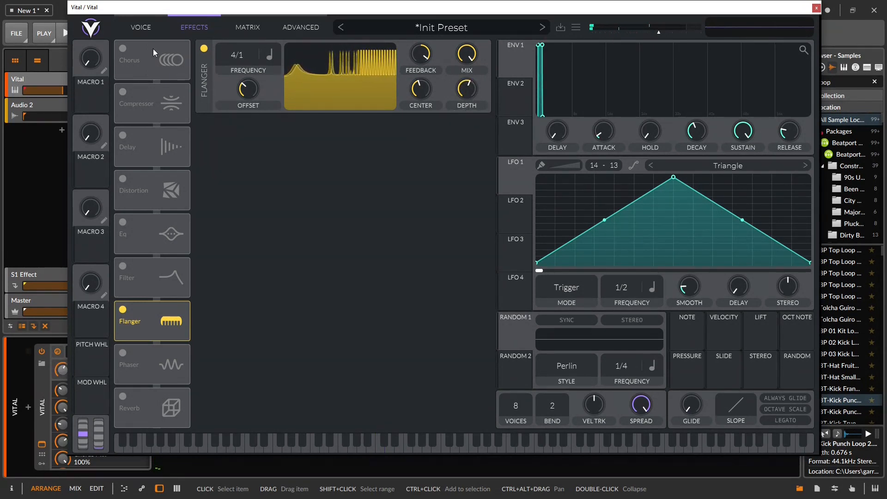
Try the flanger's frequency in seconds at 0.250 secs and return it to Tempo sync
{"action": "left_click", "coordinate": [273, 57]}
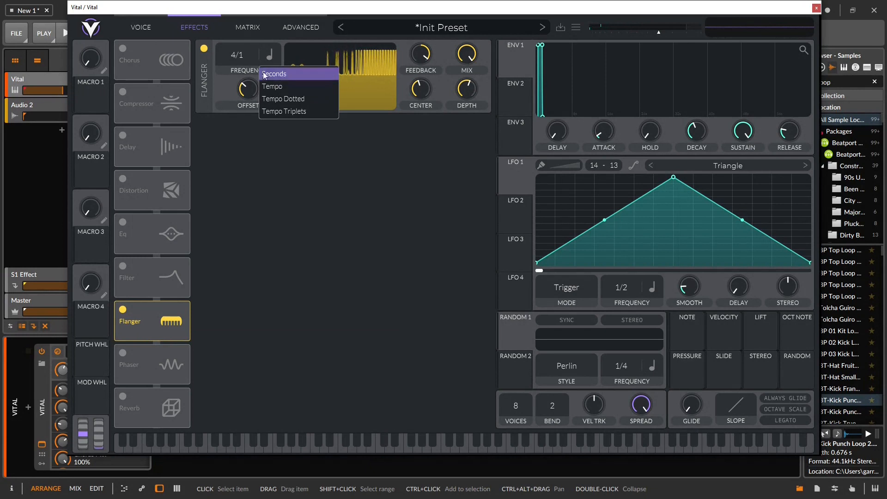
{"action": "left_click", "coordinate": [274, 74]}
{"action": "left_click_drag", "start_coordinate": [231, 54], "coordinate": [272, 56]}
{"action": "left_click", "coordinate": [272, 55]}
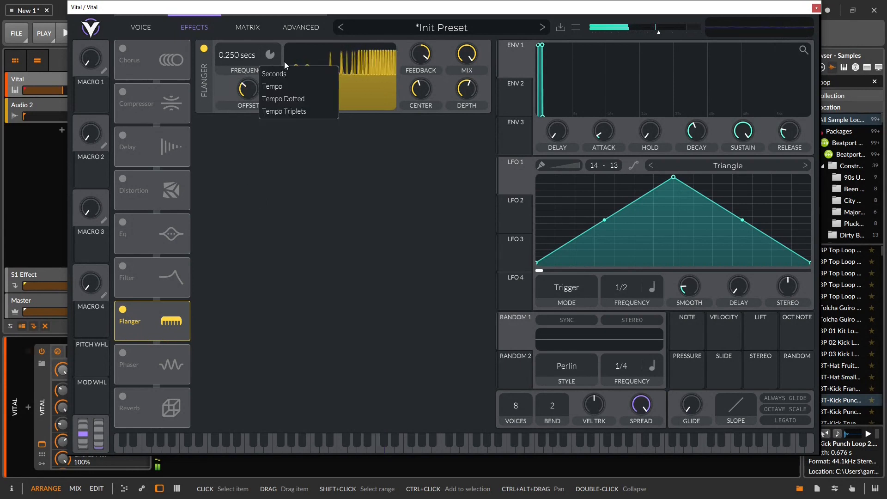
{"action": "left_click", "coordinate": [286, 86]}
Sweep the flanger's offset up and back down, and lower its center to about 62 Hz
{"action": "mouse_move", "coordinate": [246, 83]}
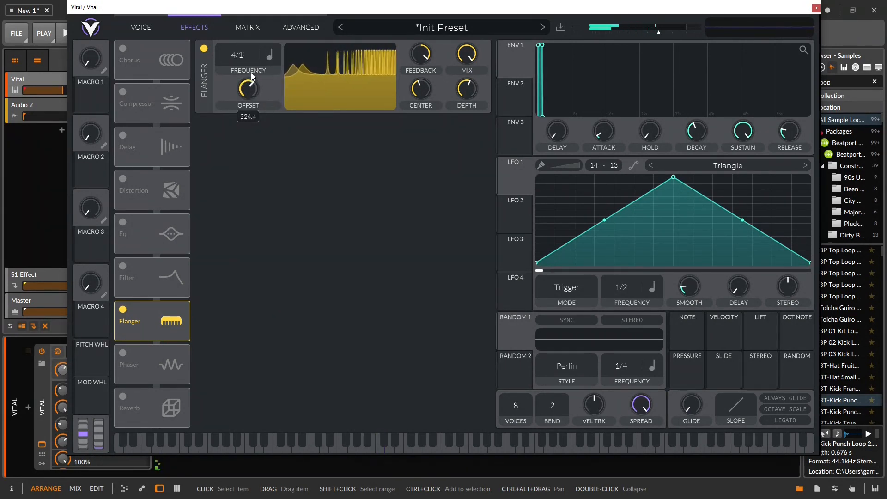
{"action": "left_click_drag", "start_coordinate": [245, 88], "coordinate": [244, 59]}
{"action": "double_click", "coordinate": [247, 93]}
{"action": "left_click_drag", "start_coordinate": [248, 90], "coordinate": [224, 14]}
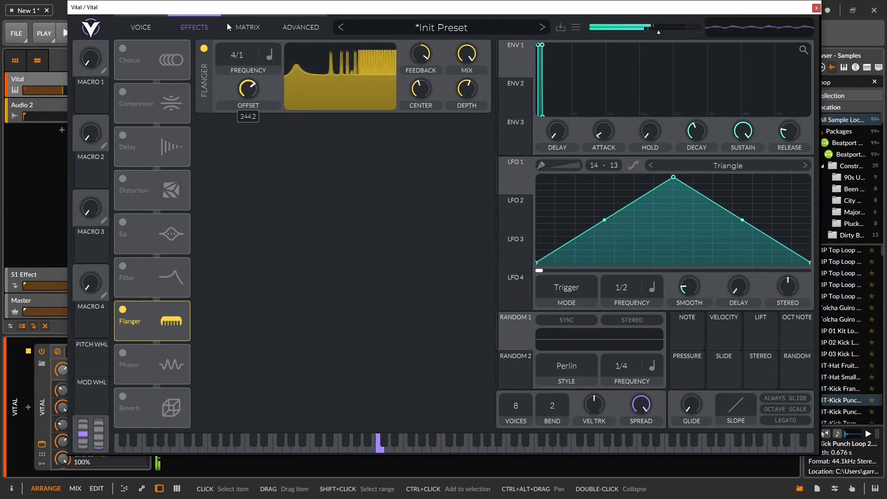
{"action": "mouse_move", "coordinate": [414, 104]}
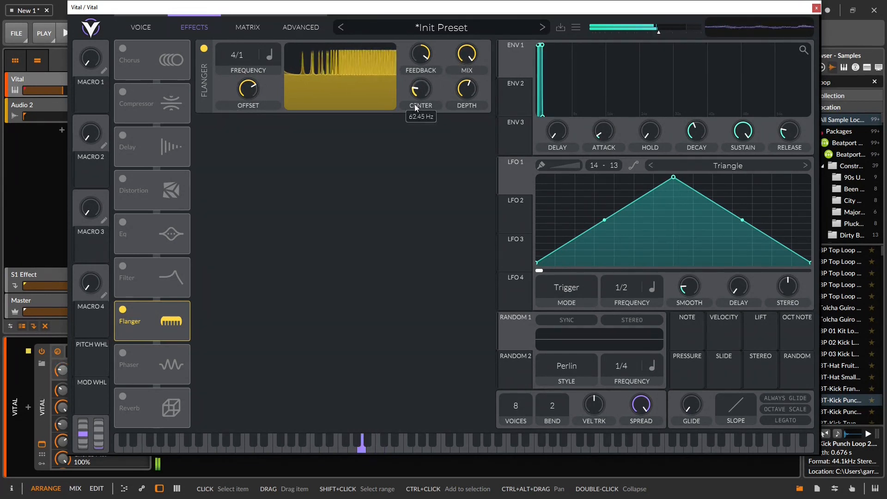
{"action": "left_click_drag", "start_coordinate": [248, 94], "coordinate": [253, 114]}
Try a flanger feedback of -100% and a center sweep through about 486 Hz, resetting both to their defaults
{"action": "left_click_drag", "start_coordinate": [421, 52], "coordinate": [422, 98]}
{"action": "double_click", "coordinate": [426, 62]}
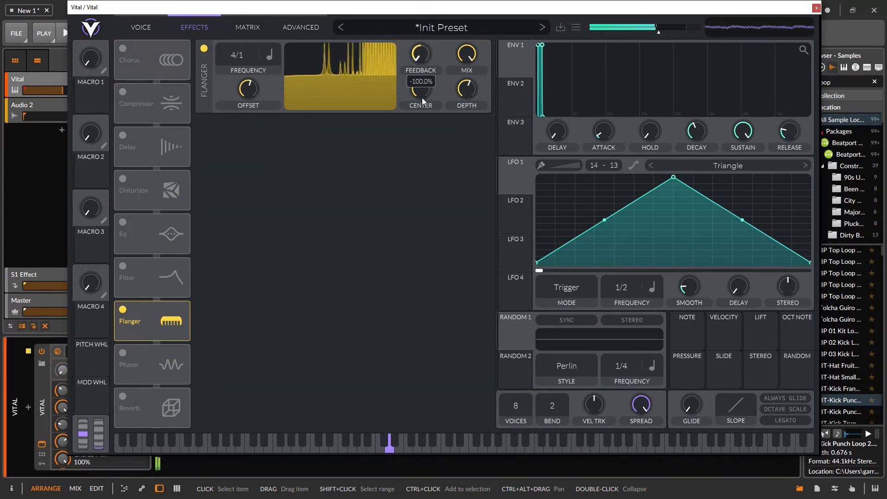
{"action": "double_click", "coordinate": [422, 58]}
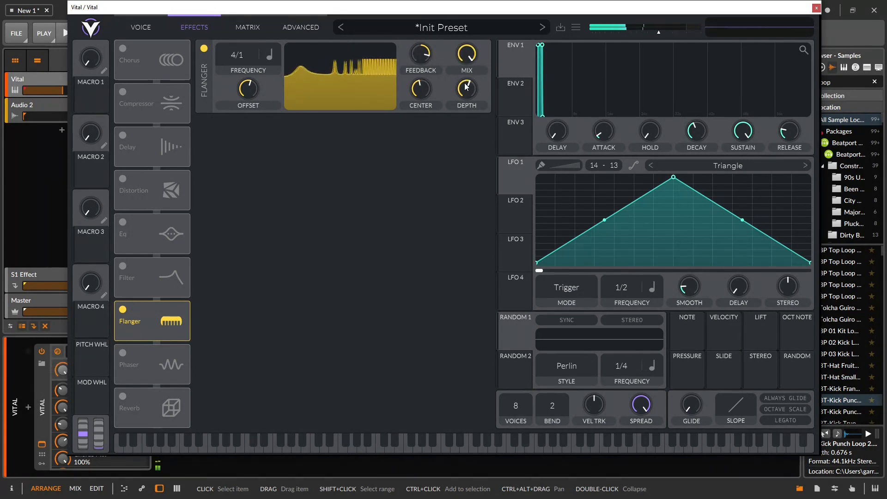
{"action": "left_click_drag", "start_coordinate": [421, 82], "coordinate": [424, 64]}
{"action": "left_click_drag", "start_coordinate": [424, 60], "coordinate": [430, 149]}
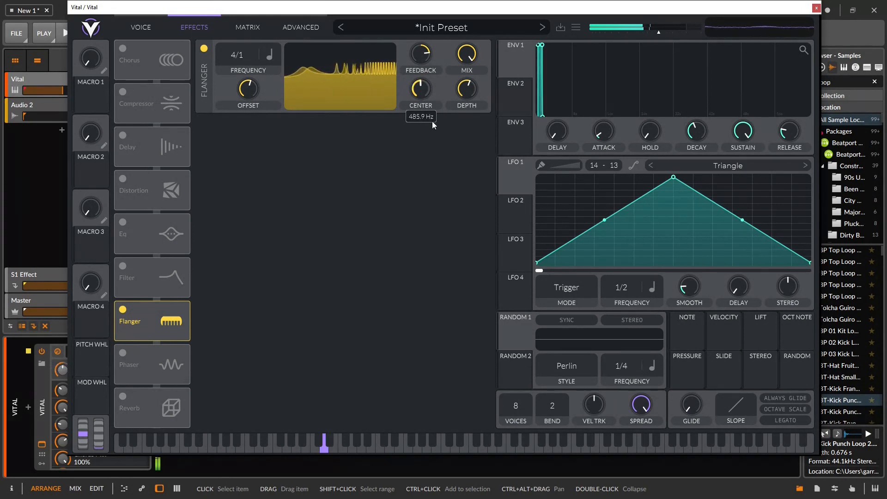
{"action": "double_click", "coordinate": [419, 89]}
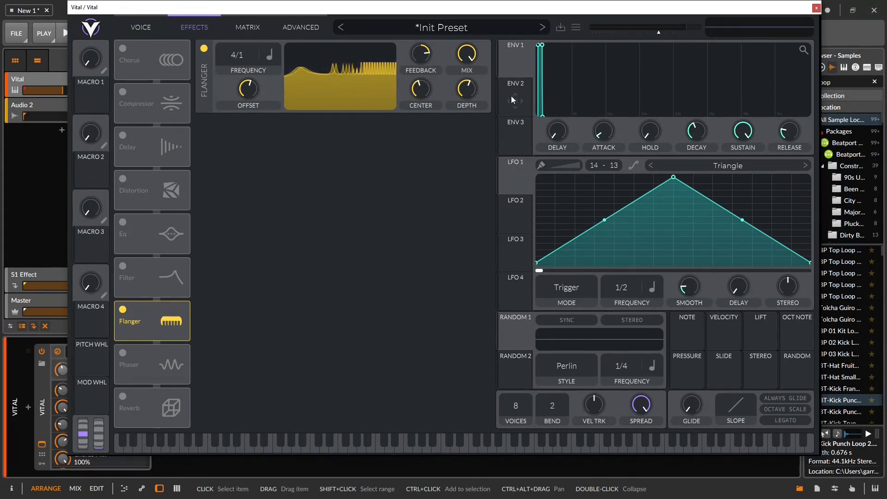
Set the flanger's depth to zero and lower its offset, trying a center near 30 Hz and high feedback before resetting those two
{"action": "left_click_drag", "start_coordinate": [467, 91], "coordinate": [406, 250]}
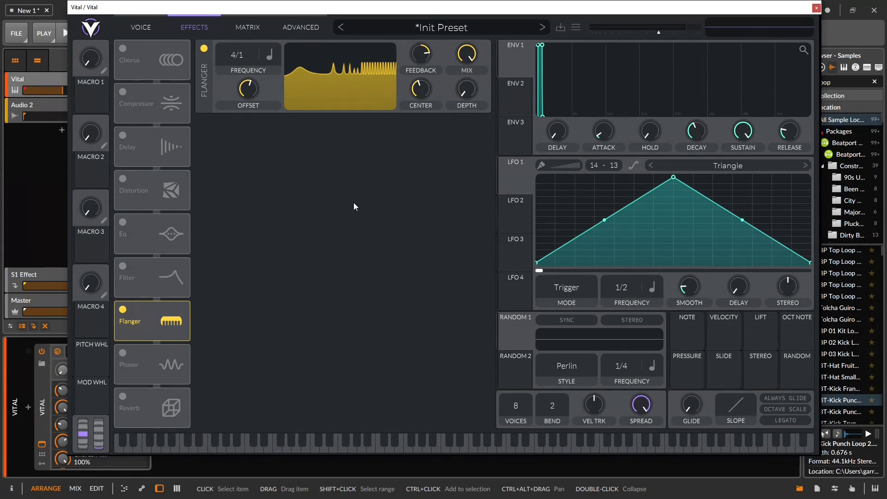
{"action": "left_click_drag", "start_coordinate": [248, 98], "coordinate": [248, 121]}
{"action": "left_click_drag", "start_coordinate": [421, 87], "coordinate": [417, 128]}
{"action": "left_click_drag", "start_coordinate": [422, 53], "coordinate": [423, 32]}
{"action": "left_click_drag", "start_coordinate": [428, 80], "coordinate": [423, 91]}
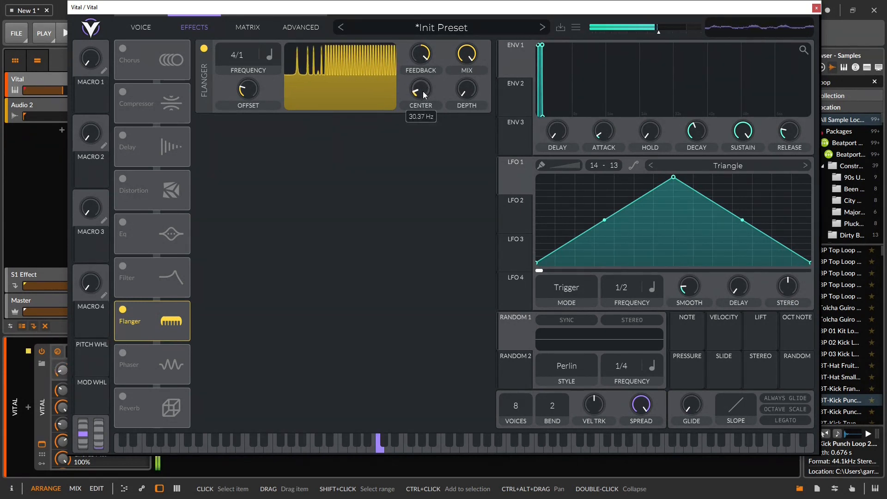
{"action": "double_click", "coordinate": [426, 59]}
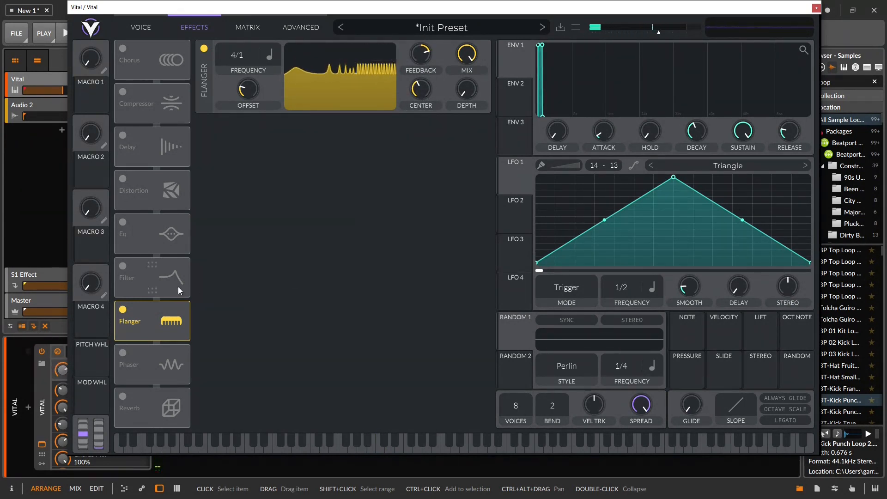
Replace the Flanger with the Phaser, lower the phaser's offset and move its blend to maximum
{"action": "left_click", "coordinate": [123, 310]}
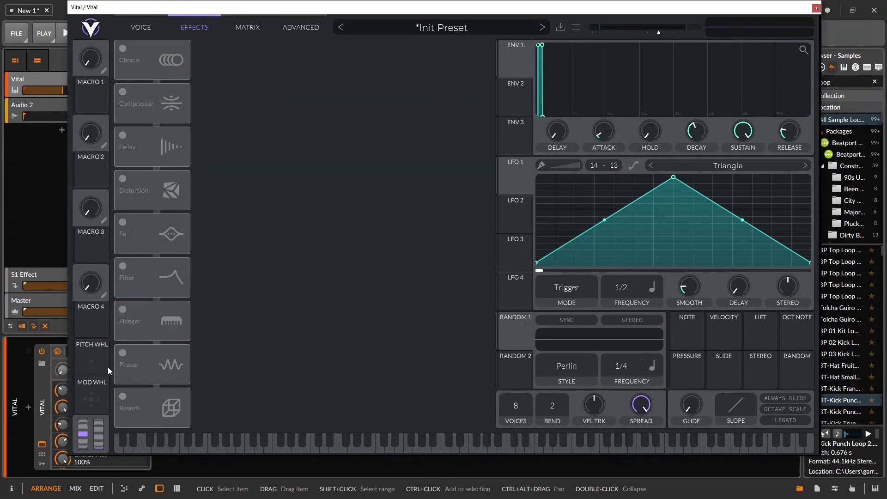
{"action": "left_click", "coordinate": [123, 353]}
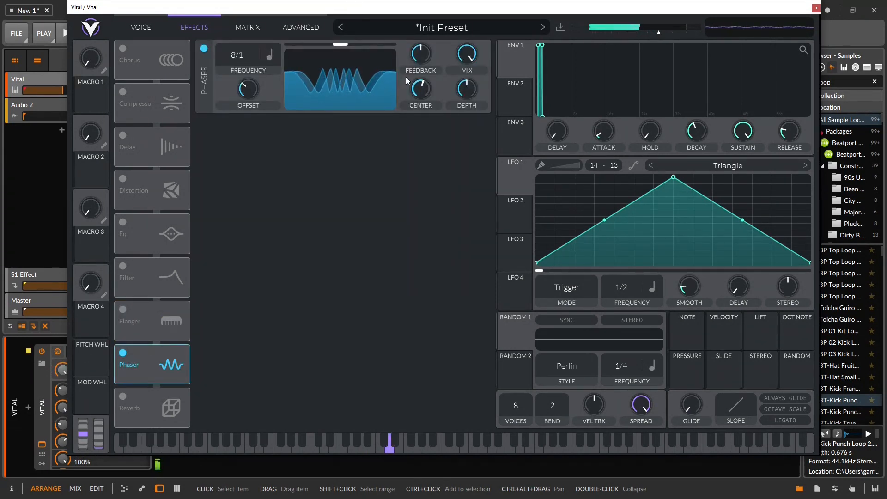
{"action": "left_click_drag", "start_coordinate": [238, 91], "coordinate": [235, 91]}
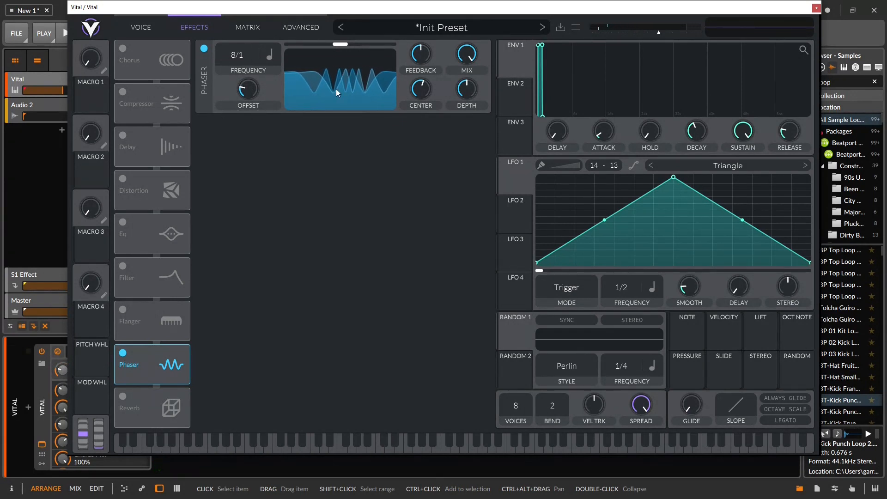
{"action": "left_click_drag", "start_coordinate": [340, 44], "coordinate": [393, 43]}
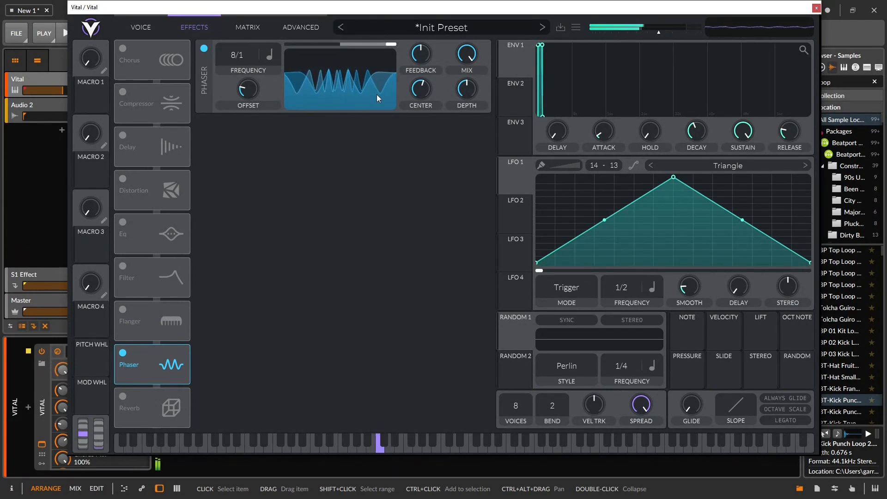
Sweep the phaser's offset, reset it to default and raise the phaser's feedback to maximum
{"action": "left_click_drag", "start_coordinate": [259, 99], "coordinate": [232, 1]}
{"action": "double_click", "coordinate": [251, 90]}
{"action": "left_click_drag", "start_coordinate": [407, 70], "coordinate": [447, 25]}
Reduce the phaser's depth to zero, lower its mix and sweep its center frequency up and back down
{"action": "left_click_drag", "start_coordinate": [426, 93], "coordinate": [423, 140]}
{"action": "left_click_drag", "start_coordinate": [464, 92], "coordinate": [439, 208]}
{"action": "scroll", "coordinate": [462, 57], "scroll_direction": "up", "scroll_amount": 5}
{"action": "scroll", "coordinate": [433, 89], "scroll_direction": "up", "scroll_amount": 5}
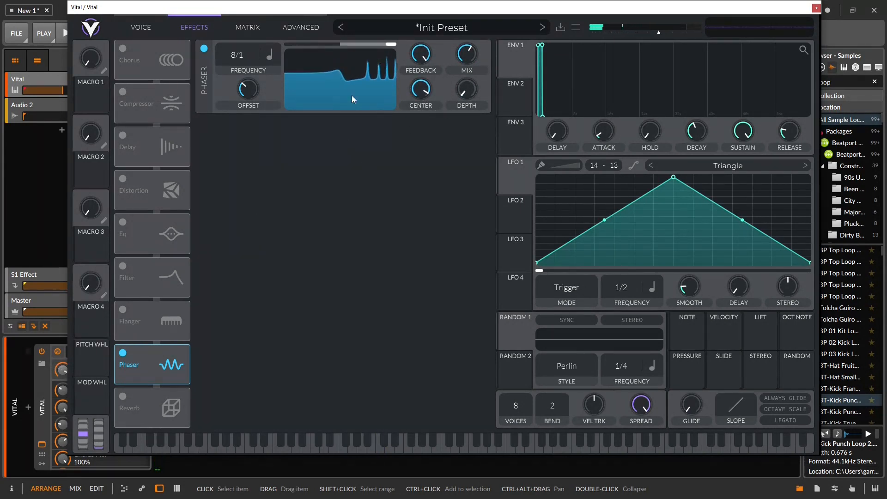
{"action": "scroll", "coordinate": [417, 89], "scroll_direction": "down", "scroll_amount": 4}
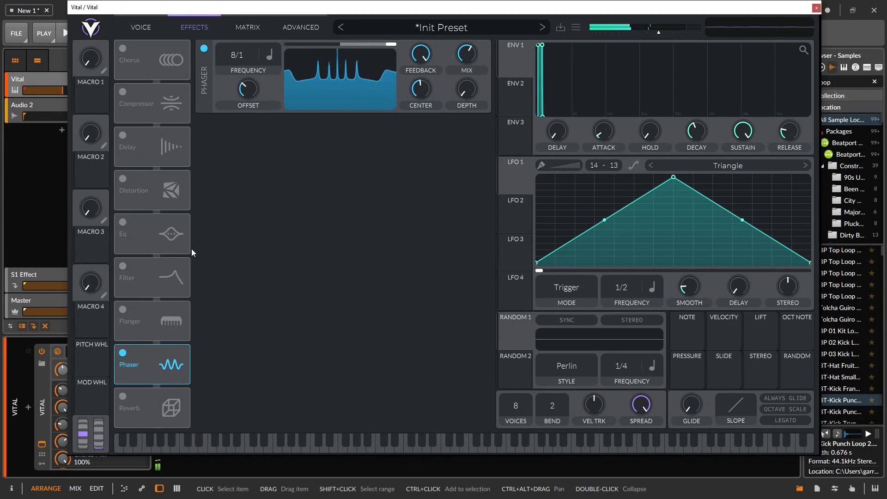
Replace the Phaser with the Reverb effect, raising its pre low cut and mix and lowering its pre high cut
{"action": "left_click", "coordinate": [124, 359]}
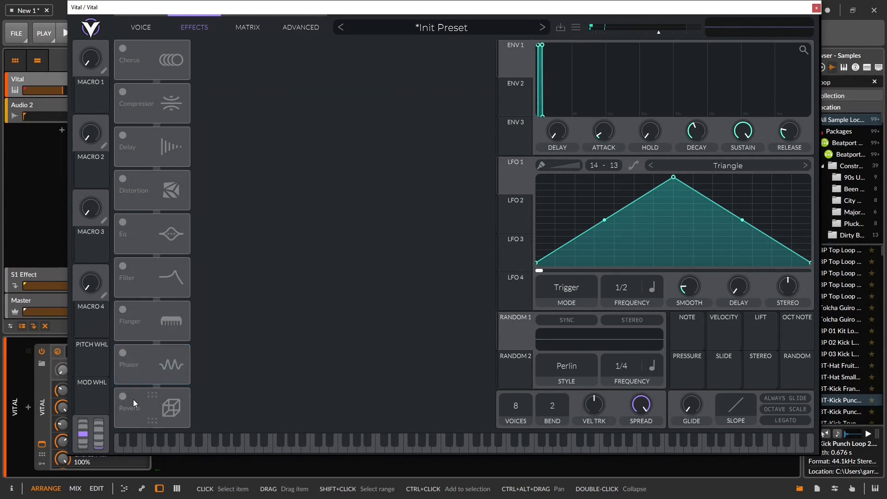
{"action": "left_click", "coordinate": [133, 399]}
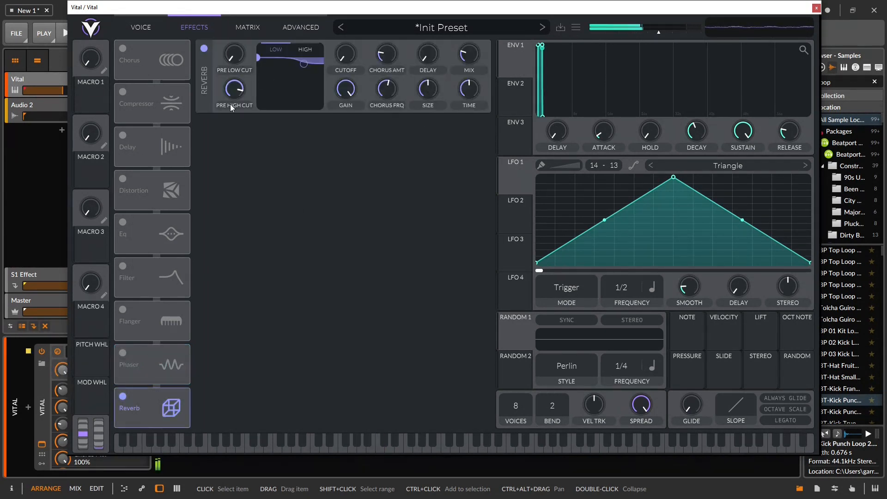
{"action": "scroll", "coordinate": [235, 57], "scroll_direction": "up", "scroll_amount": 5}
{"action": "left_click_drag", "start_coordinate": [234, 58], "coordinate": [239, 26]}
{"action": "mouse_move", "coordinate": [467, 55]}
{"action": "left_mouse_down"}
{"action": "mouse_move", "coordinate": [468, 14]}
{"action": "mouse_move", "coordinate": [471, 66]}
{"action": "left_mouse_up"}
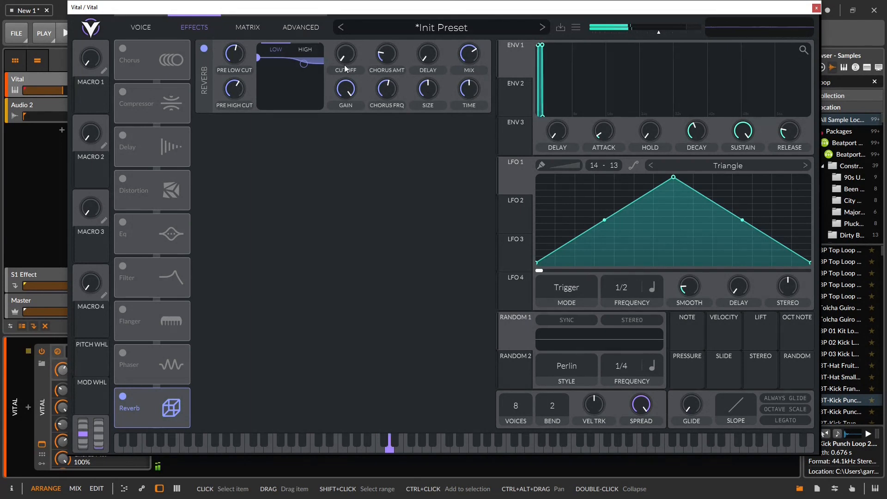
Lengthen the reverb's time, raise the output volume and lower the reverb's pre high cut further
{"action": "mouse_move", "coordinate": [473, 53]}
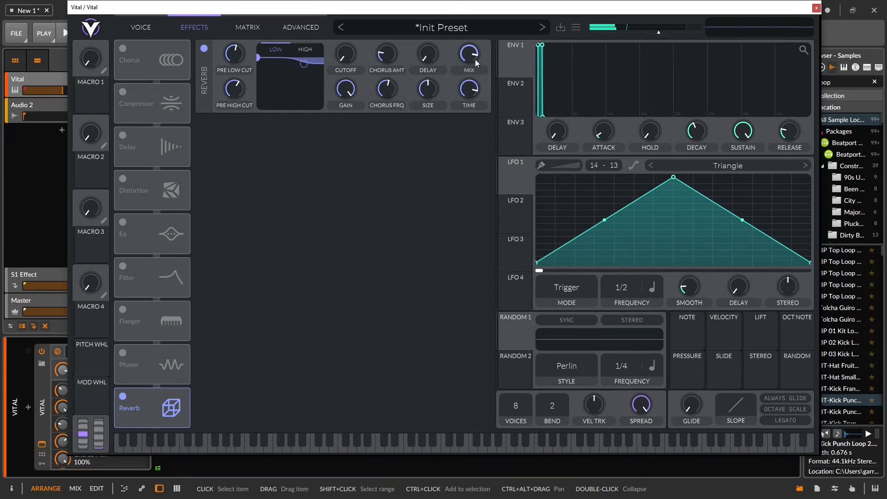
{"action": "mouse_move", "coordinate": [674, 29]}
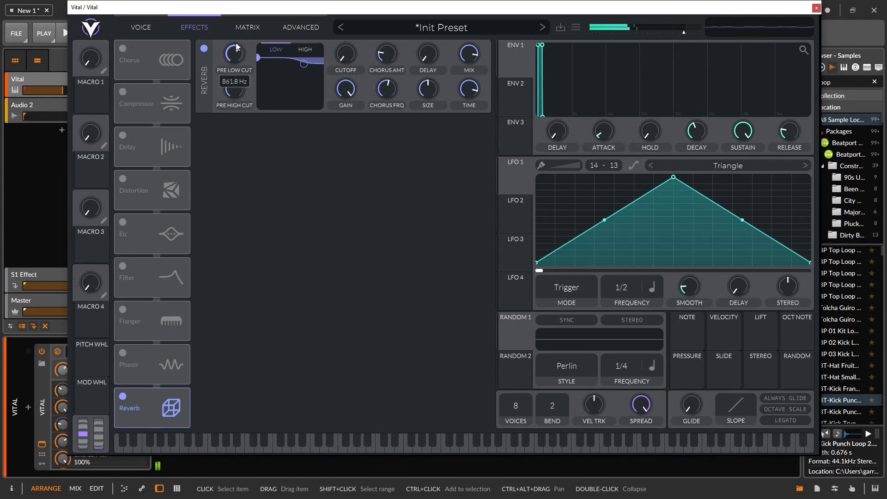
{"action": "left_click_drag", "start_coordinate": [244, 83], "coordinate": [229, 106]}
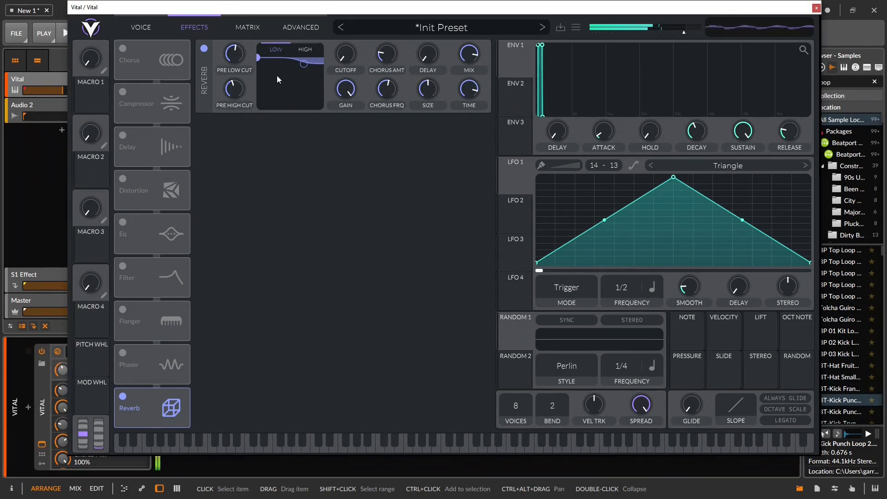
Shape the reverb's shelves by raising the high shelf's gain to flat and cutting the low shelf's gain at a higher cutoff
{"action": "left_click", "coordinate": [283, 48]}
{"action": "left_click_drag", "start_coordinate": [257, 58], "coordinate": [286, 60]}
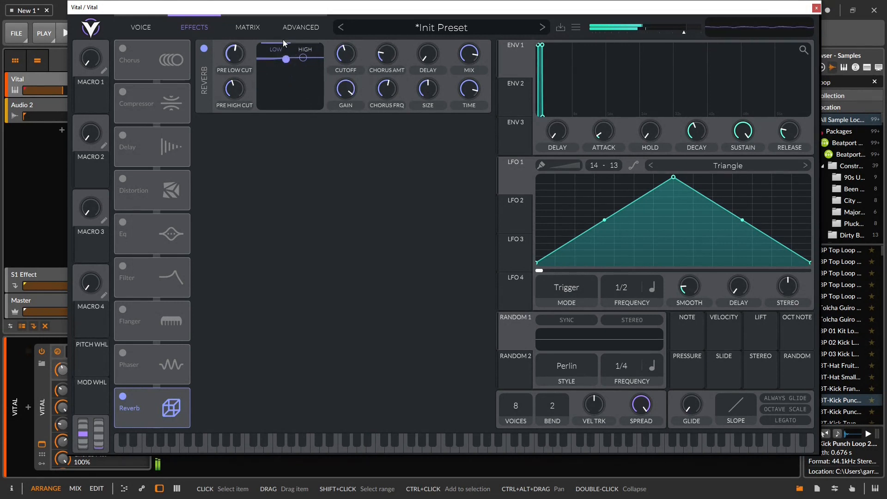
{"action": "left_click_drag", "start_coordinate": [287, 59], "coordinate": [308, 58]}
{"action": "left_click_drag", "start_coordinate": [277, 83], "coordinate": [290, 78]}
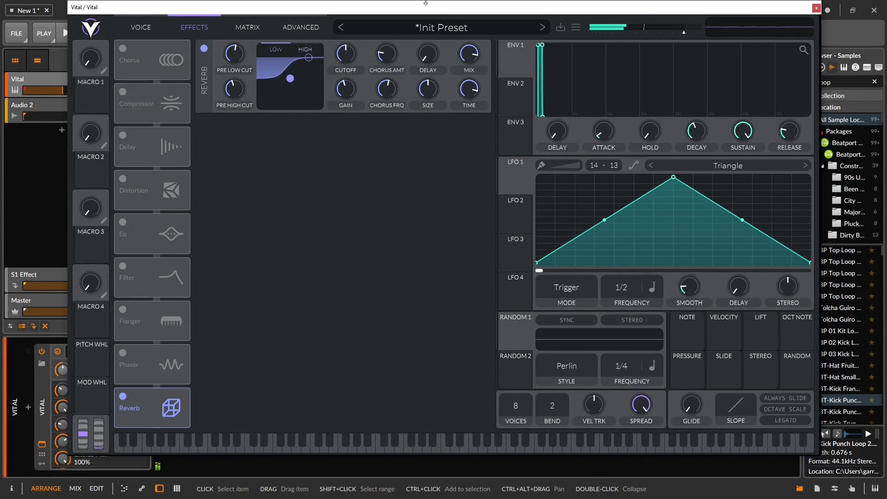
Sweep the reverb's chorus amount and leave it at a higher setting
{"action": "left_click_drag", "start_coordinate": [385, 61], "coordinate": [389, 16]}
{"action": "left_click_drag", "start_coordinate": [387, 57], "coordinate": [396, 89]}
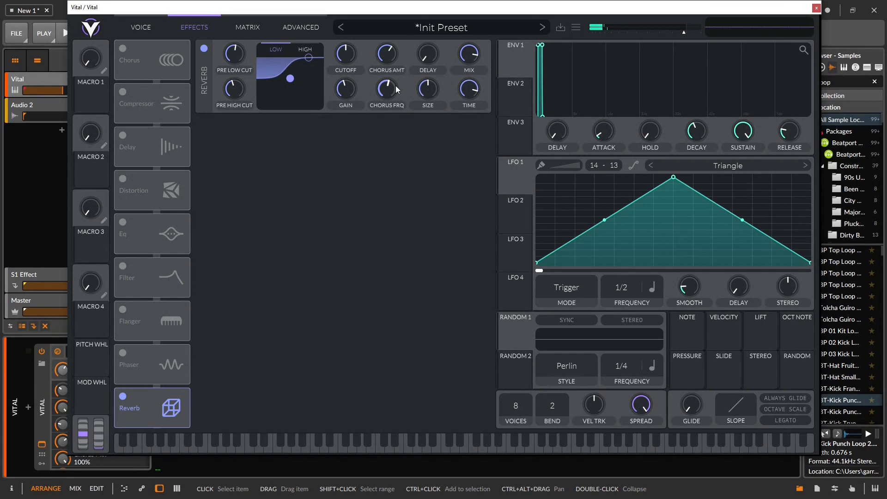
Sweep the reverb's delay upward, reset it, and bring it back down to its minimum
{"action": "left_click_drag", "start_coordinate": [428, 54], "coordinate": [439, 30]}
{"action": "double_click", "coordinate": [430, 61]}
{"action": "left_click_drag", "start_coordinate": [434, 52], "coordinate": [425, 10]}
{"action": "mouse_move", "coordinate": [433, 58]}
{"action": "left_click_drag", "start_coordinate": [435, 53], "coordinate": [416, 358]}
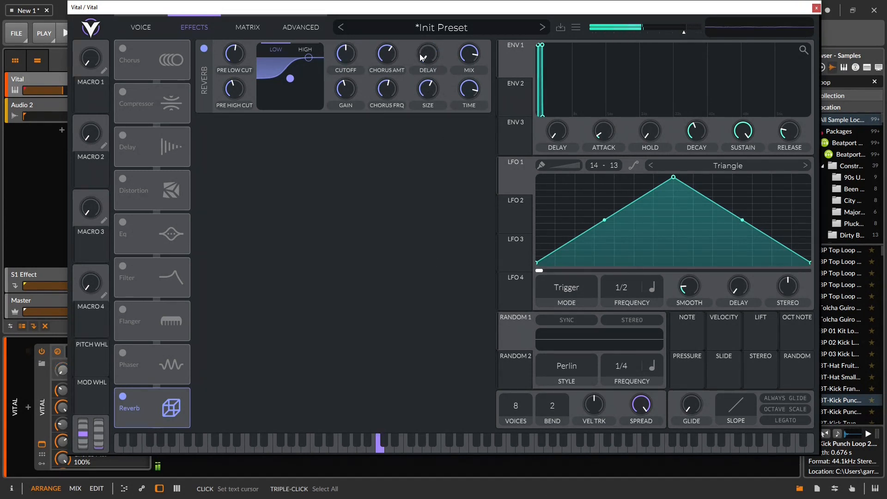
Lower the reverb's mix and size, and sweep its chorus frequency down and back to the middle
{"action": "left_click_drag", "start_coordinate": [469, 53], "coordinate": [489, 9]}
{"action": "left_click_drag", "start_coordinate": [465, 87], "coordinate": [463, 70]}
{"action": "left_click_drag", "start_coordinate": [387, 121], "coordinate": [390, 84]}
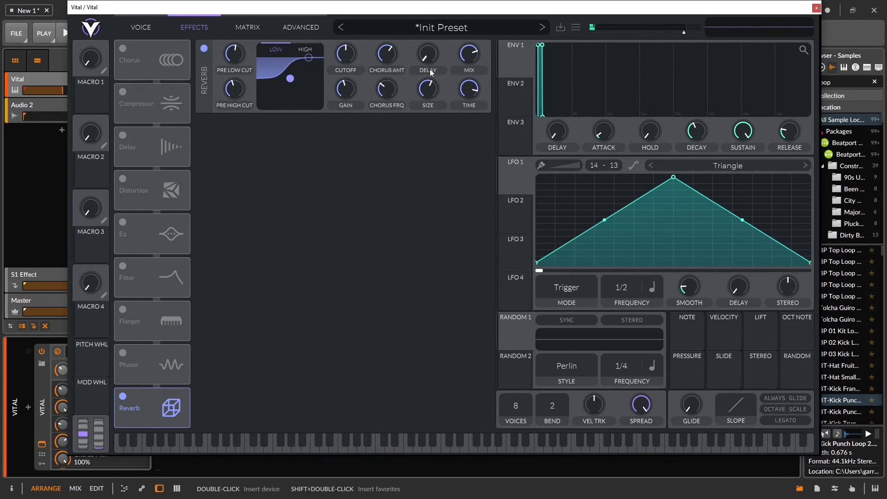
{"action": "mouse_move", "coordinate": [419, 95]}
{"action": "left_mouse_down"}
{"action": "mouse_move", "coordinate": [435, 56]}
{"action": "mouse_move", "coordinate": [434, 100]}
{"action": "left_mouse_up"}
{"action": "mouse_move", "coordinate": [389, 71]}
{"action": "left_mouse_down"}
{"action": "mouse_move", "coordinate": [395, 37]}
{"action": "mouse_move", "coordinate": [401, 83]}
{"action": "left_mouse_up"}
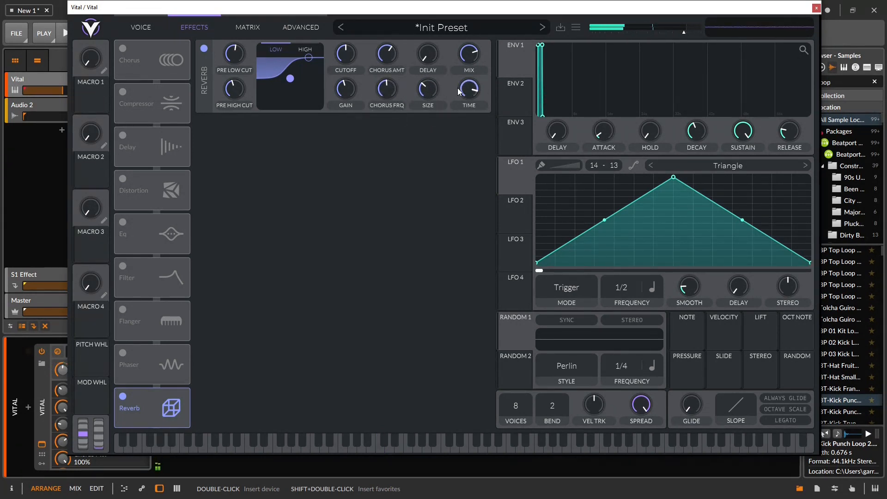
Sweep the reverb's size between low and high, leave it above the middle, and lengthen the reverb time
{"action": "left_click_drag", "start_coordinate": [425, 102], "coordinate": [430, 57]}
{"action": "left_click_drag", "start_coordinate": [431, 96], "coordinate": [432, 10]}
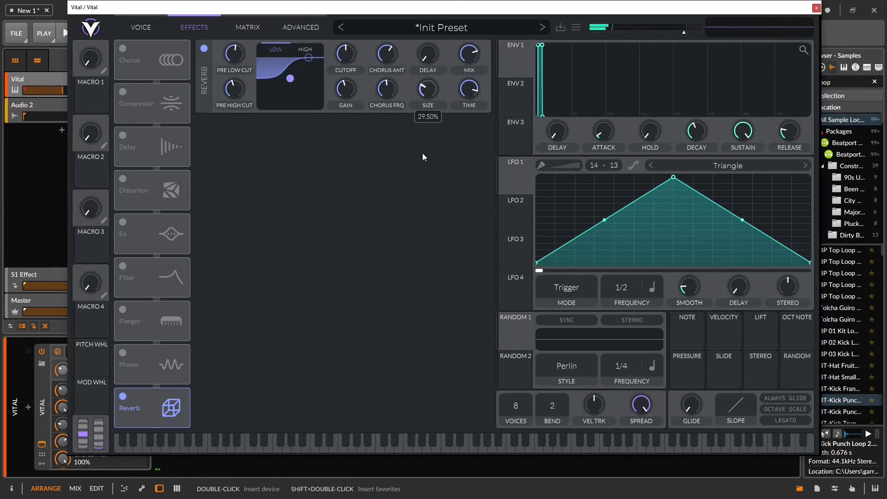
{"action": "left_click_drag", "start_coordinate": [431, 153], "coordinate": [458, 59]}
{"action": "left_click_drag", "start_coordinate": [434, 87], "coordinate": [487, 165]}
{"action": "left_click_drag", "start_coordinate": [468, 93], "coordinate": [495, 57]}
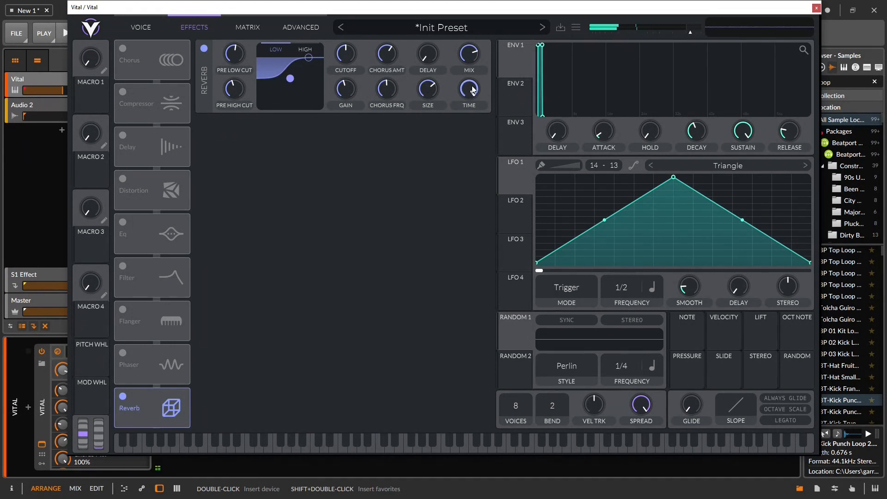
Initialize the preset to return the whole patch to its default state
{"action": "left_click", "coordinate": [266, 27]}
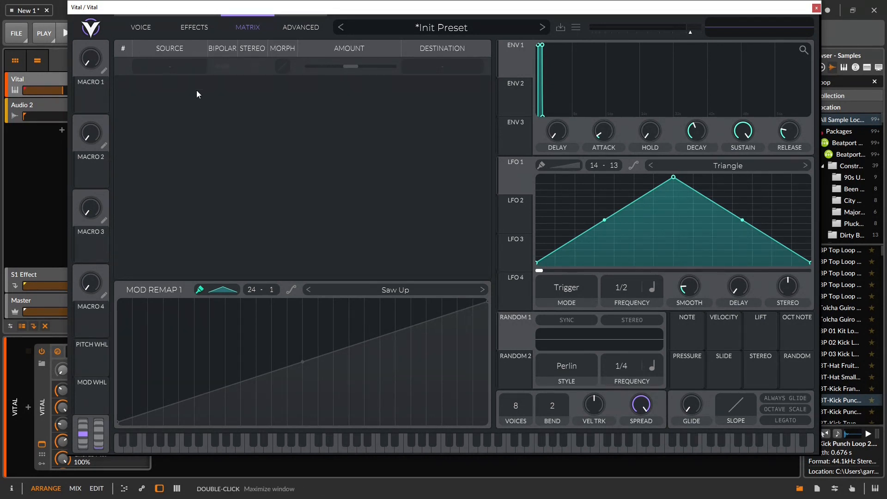
{"action": "left_click", "coordinate": [142, 29]}
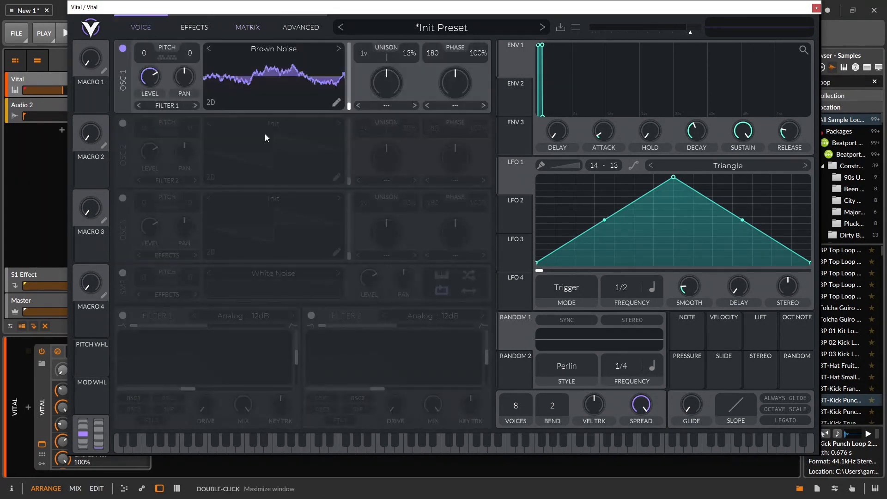
{"action": "left_click", "coordinate": [577, 28]}
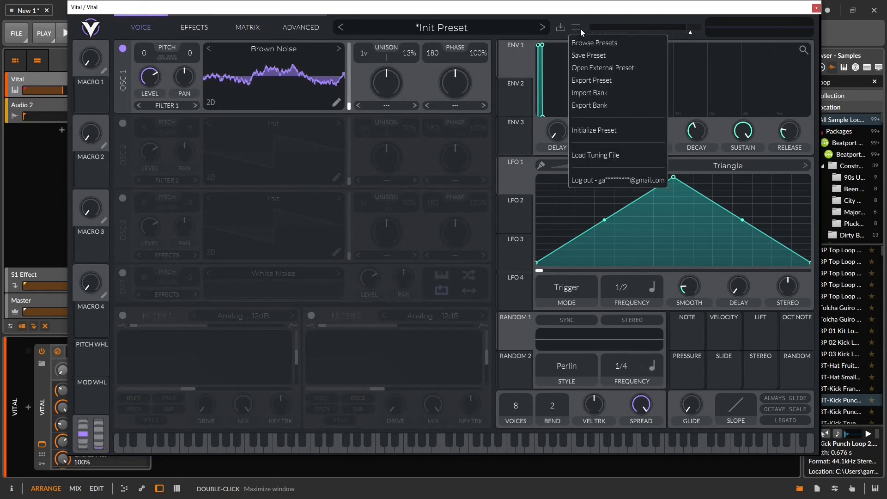
{"action": "left_click", "coordinate": [607, 133]}
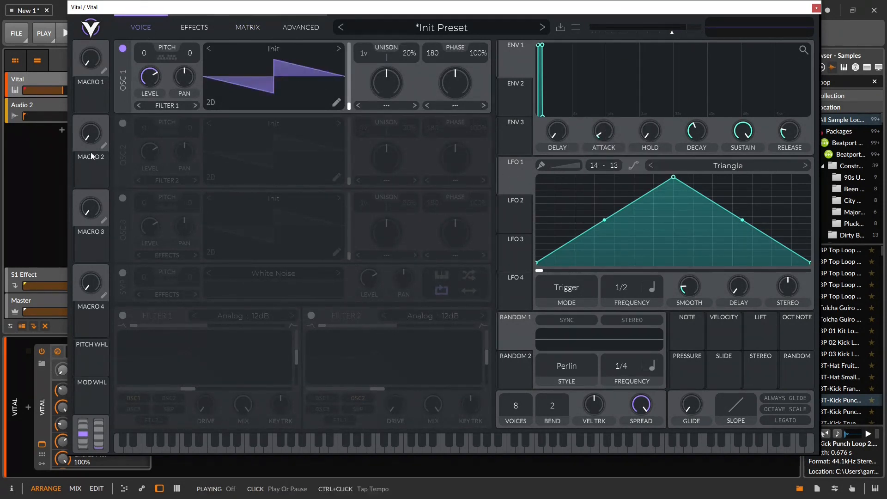
Assign LFO 1 to Osc 1 Transpose with a lower output volume, and open the modulation matrix
{"action": "left_click_drag", "start_coordinate": [515, 179], "coordinate": [150, 77]}
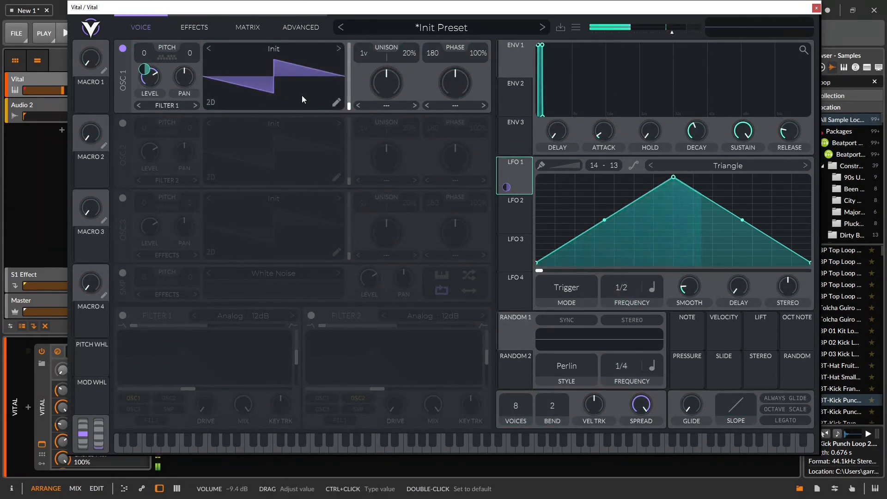
{"action": "left_click_drag", "start_coordinate": [671, 30], "coordinate": [652, 38]}
{"action": "left_click", "coordinate": [248, 27]}
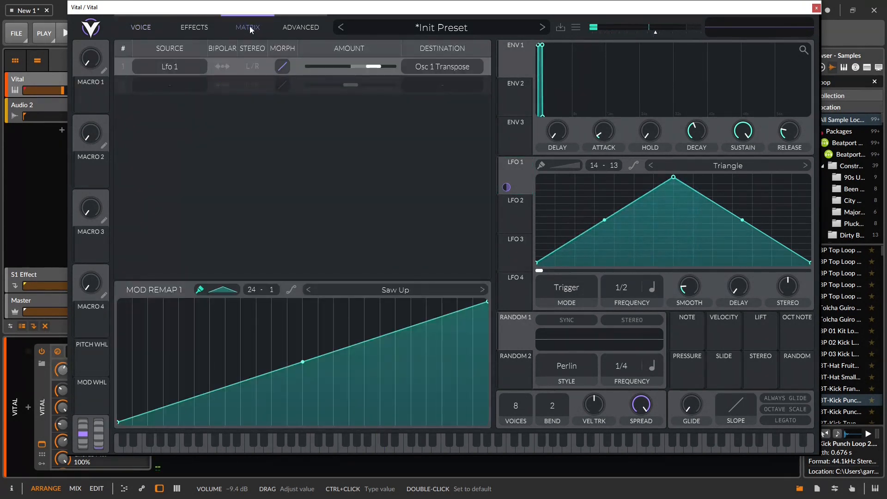
Set the Mod Remap 1 grid of the LFO 1 modulation to 16 by 12
{"action": "left_click_drag", "start_coordinate": [253, 291], "coordinate": [250, 317]}
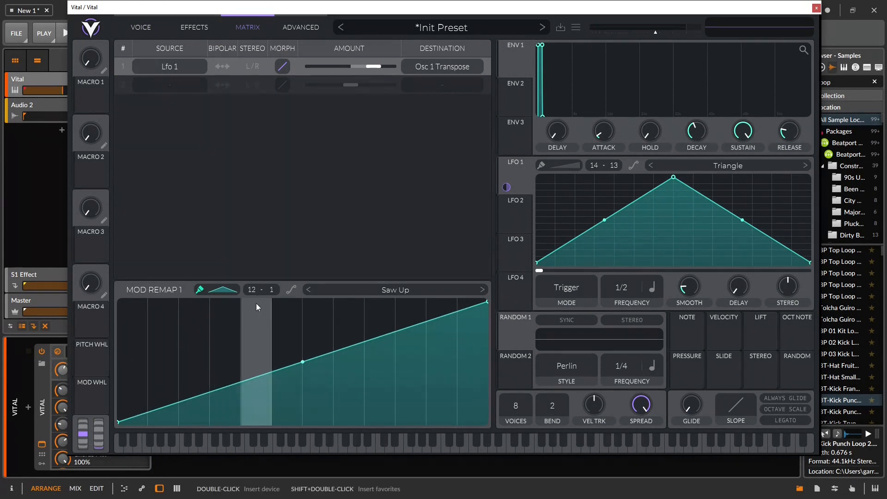
{"action": "left_click_drag", "start_coordinate": [278, 285], "coordinate": [270, 130]}
{"action": "left_click_drag", "start_coordinate": [259, 289], "coordinate": [249, 229]}
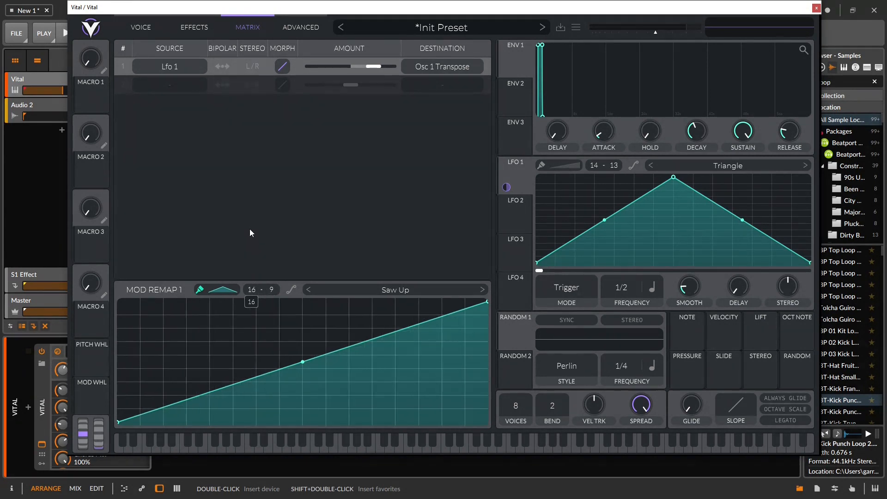
{"action": "left_click_drag", "start_coordinate": [275, 280], "coordinate": [314, 296]}
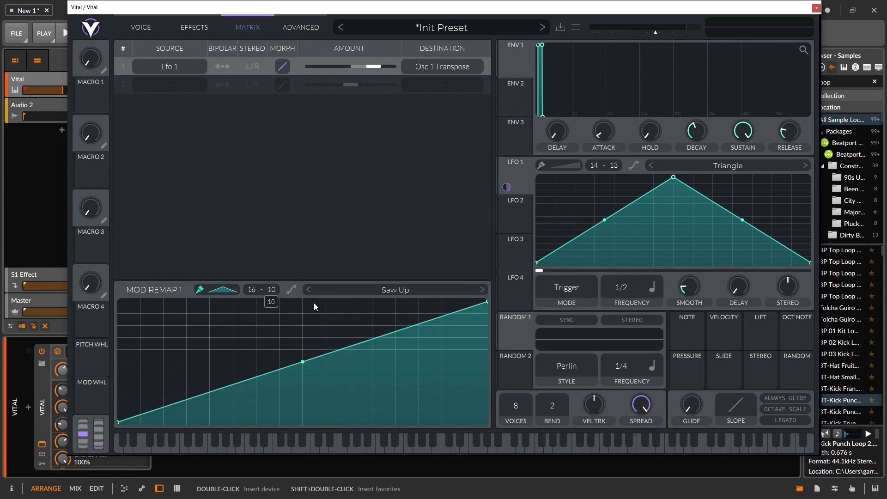
{"action": "left_click_drag", "start_coordinate": [315, 283], "coordinate": [315, 278]}
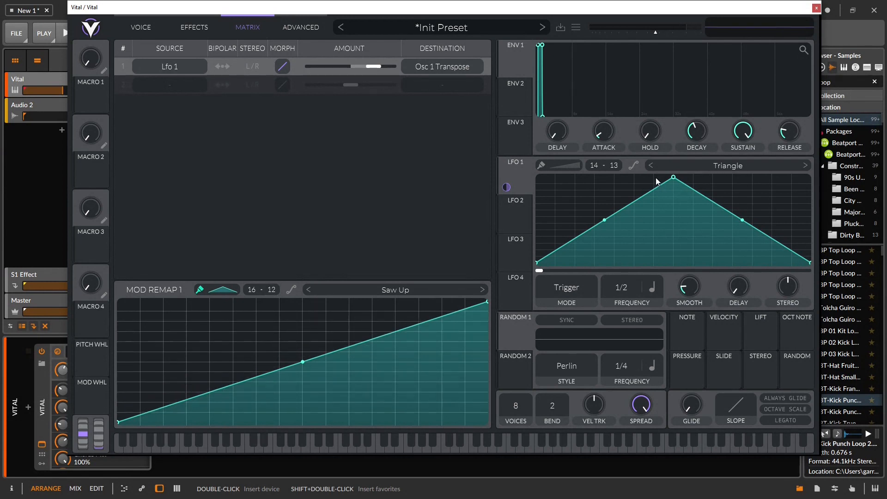
Turn the LFO 1 triangle into a rising ramp at a 1/1 frequency and bend its curve downward
{"action": "left_click_drag", "start_coordinate": [673, 177], "coordinate": [810, 177]}
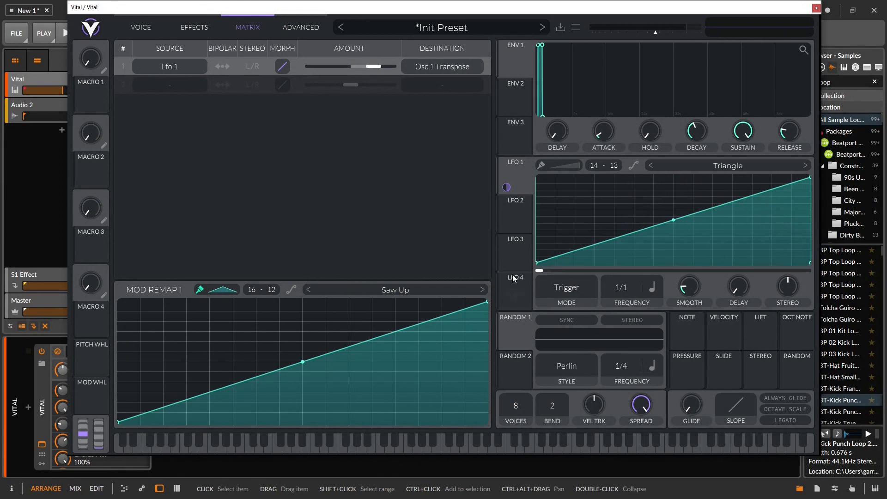
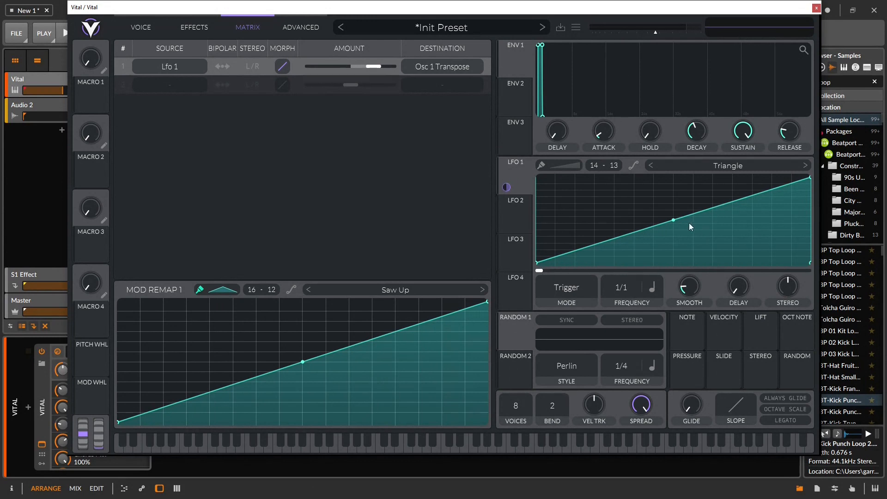
{"action": "left_click_drag", "start_coordinate": [674, 224], "coordinate": [684, 260]}
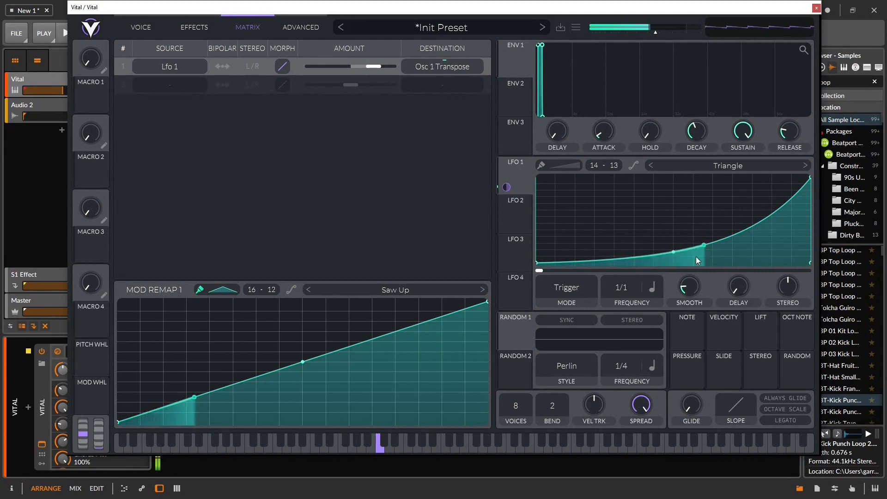
Switch the Mod Remap 1 paint brush to the flat step shape and paint the first two steps
{"action": "left_click", "coordinate": [231, 289]}
{"action": "left_click", "coordinate": [231, 305]}
{"action": "left_click", "coordinate": [136, 343]}
{"action": "left_click", "coordinate": [158, 361]}
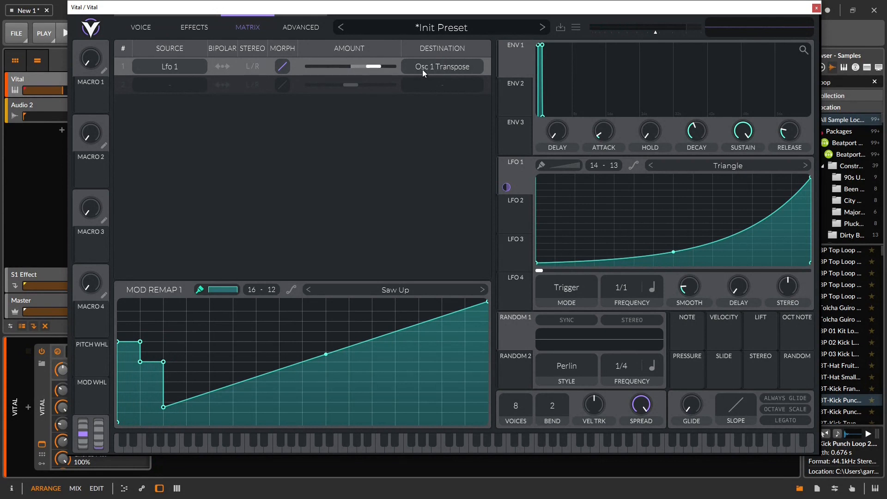
Set the amount of the LFO 1 to Osc 1 Transpose modulation to 12
{"action": "double_click", "coordinate": [372, 68]}
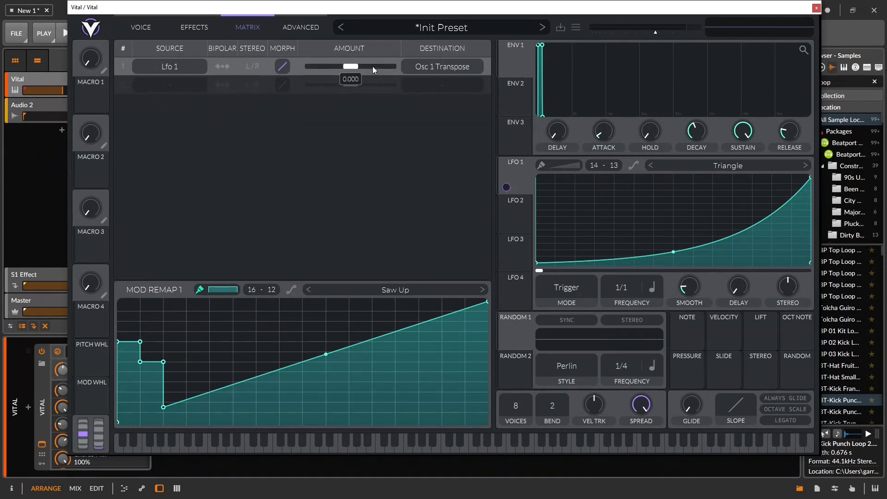
{"action": "left_click", "coordinate": [353, 67], "text": "alt"}
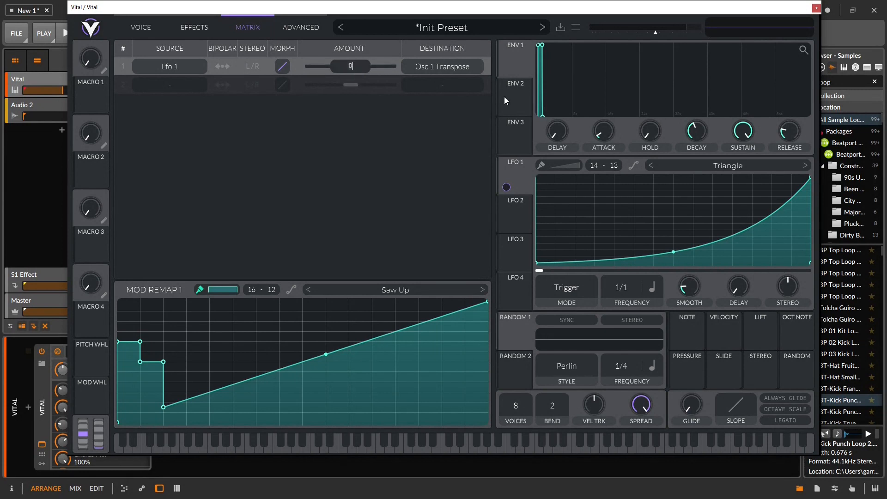
{"action": "key", "text": "BackSpace"}
{"action": "type", "text": "12"}
{"action": "key", "text": "Return"}
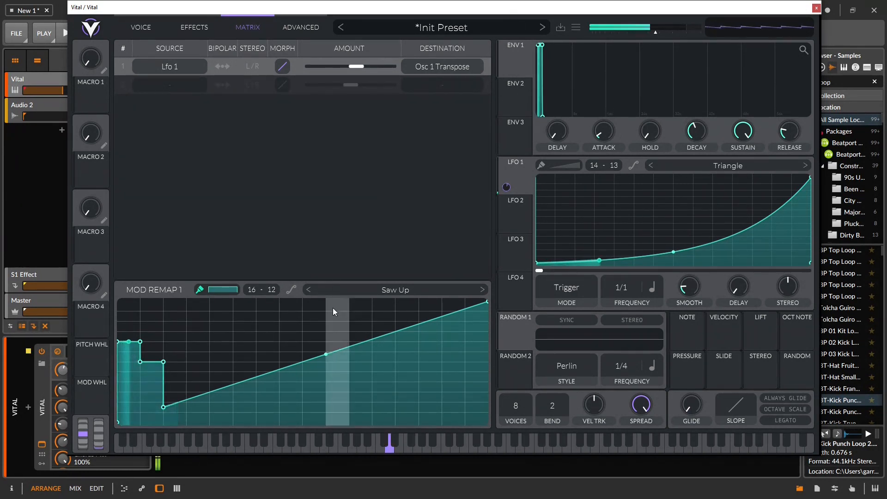
Paint a stepped pitch pattern of varied heights across Mod Remap 1, with the last step at full height
{"action": "mouse_move", "coordinate": [207, 394]}
{"action": "left_mouse_down"}
{"action": "mouse_move", "coordinate": [148, 418]}
{"action": "mouse_move", "coordinate": [458, 382]}
{"action": "left_mouse_up"}
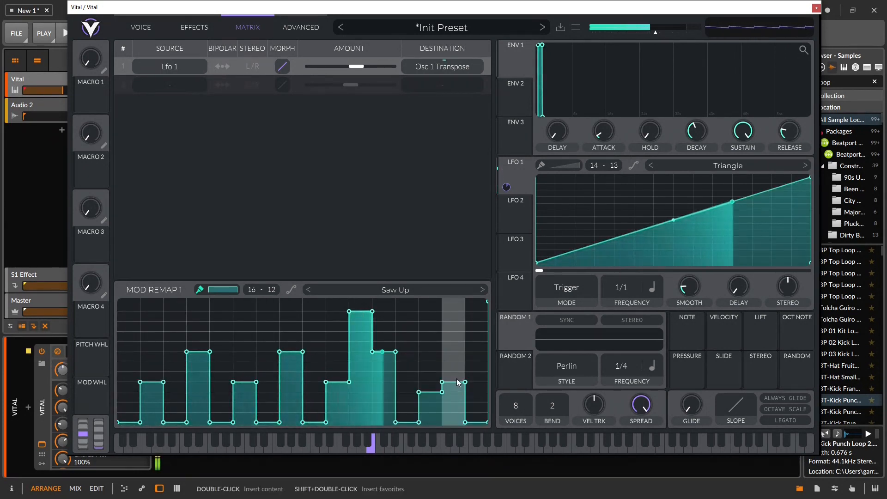
{"action": "left_click", "coordinate": [478, 302]}
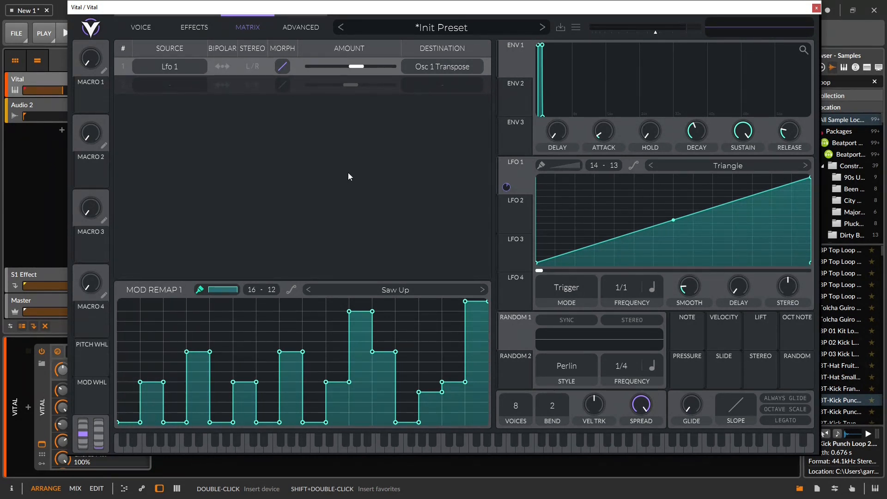
{"action": "left_click", "coordinate": [141, 27]}
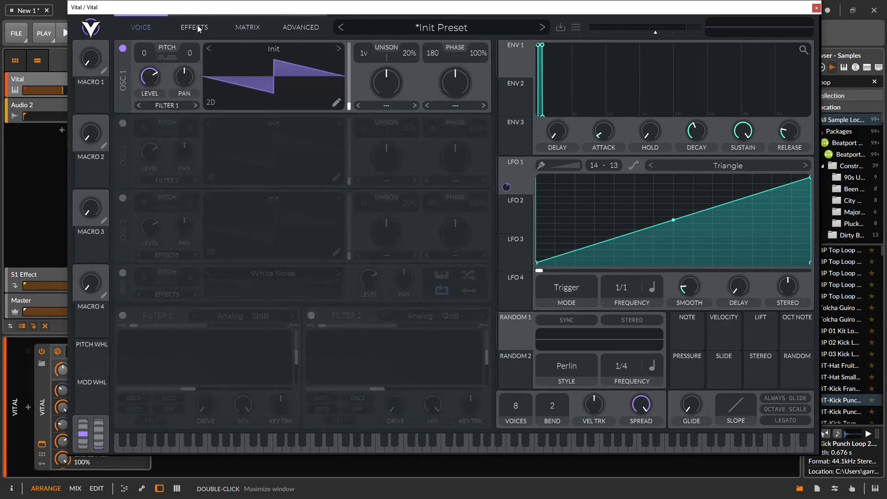
{"action": "left_click", "coordinate": [306, 21]}
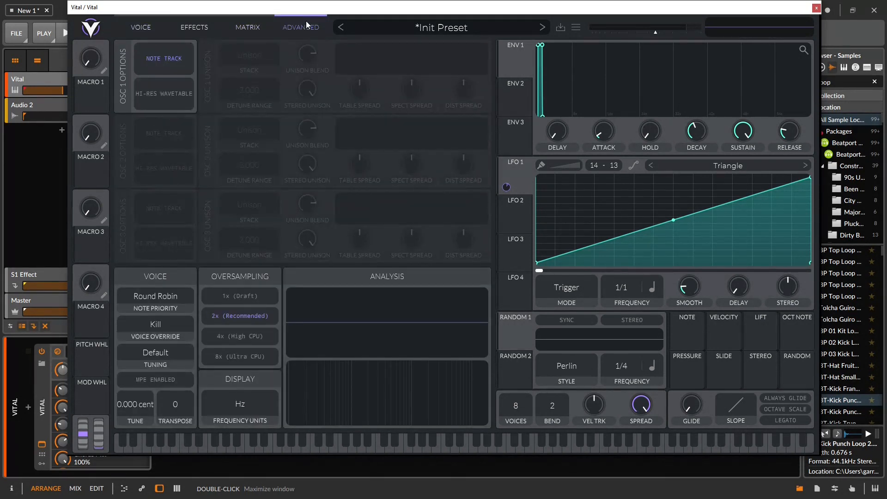
{"action": "left_click", "coordinate": [248, 24]}
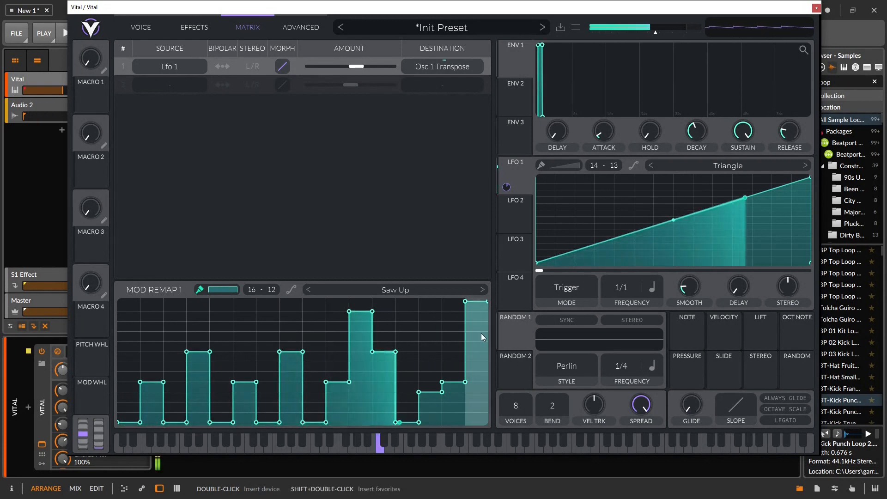
Repaint the fifteenth step of Mod Remap 1 to half height and the fourteenth to three-quarter height
{"action": "left_click_drag", "start_coordinate": [445, 386], "coordinate": [457, 372]}
{"action": "left_click", "coordinate": [455, 363]}
{"action": "left_click", "coordinate": [435, 405]}
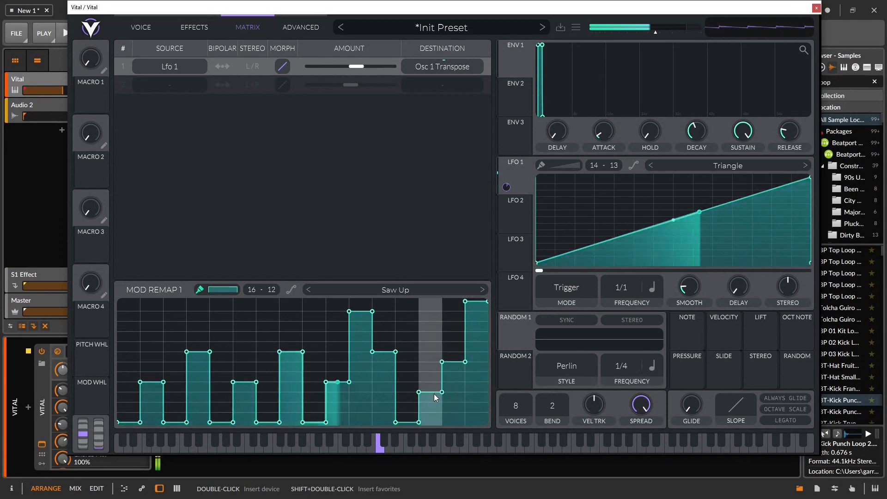
{"action": "left_click", "coordinate": [435, 410]}
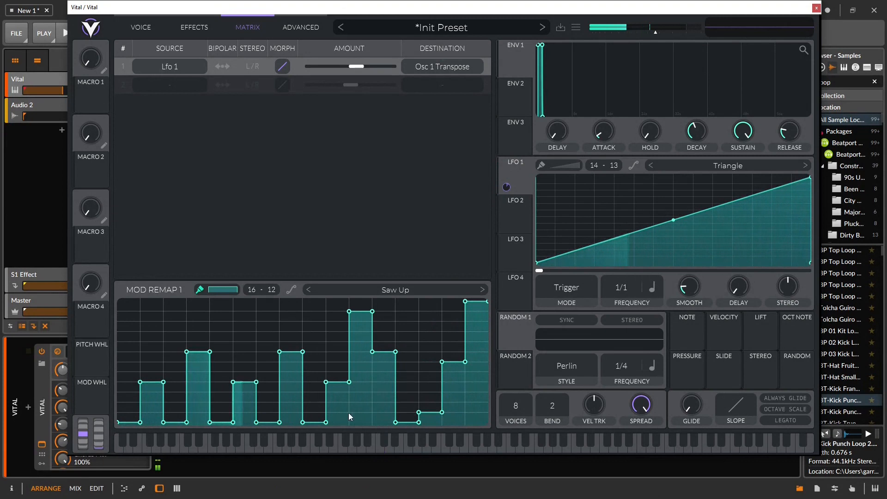
{"action": "left_click", "coordinate": [432, 362]}
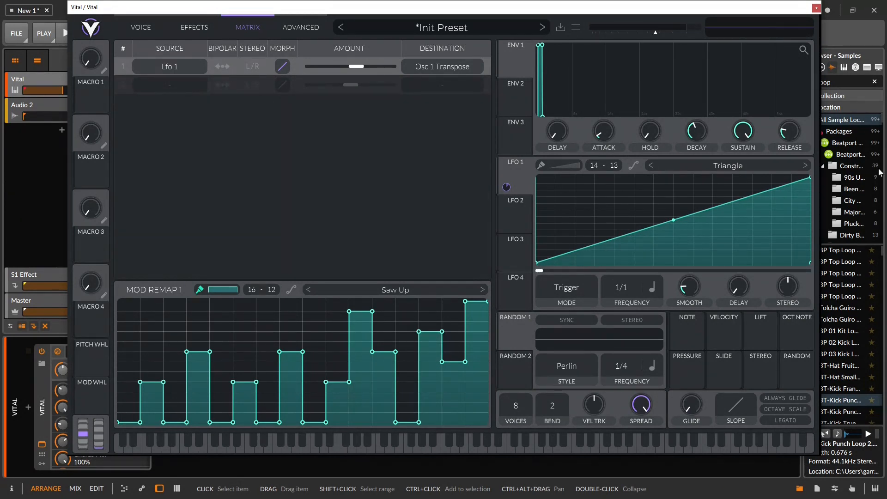
Try LFO 1 at a 1/2 frequency, return it to 1/1, and bend its ramp strongly upward
{"action": "left_click_drag", "start_coordinate": [612, 294], "coordinate": [622, 271]}
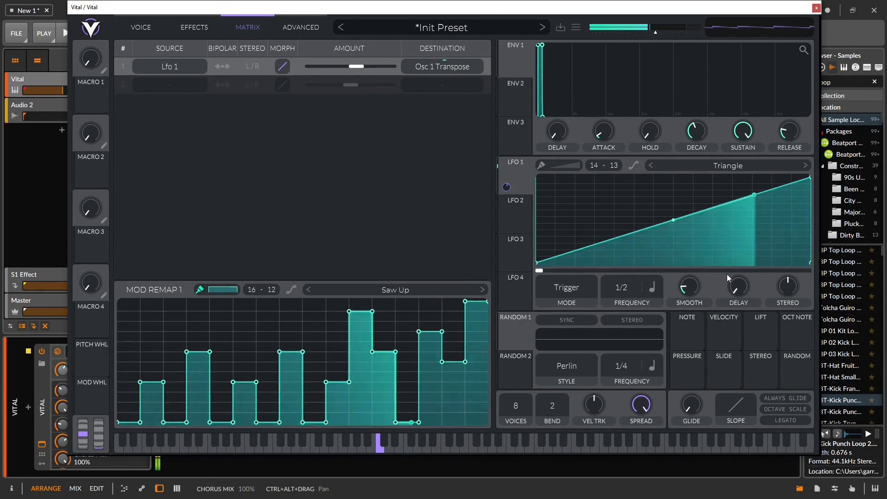
{"action": "mouse_move", "coordinate": [615, 289]}
{"action": "left_mouse_down"}
{"action": "mouse_move", "coordinate": [624, 304]}
{"action": "mouse_move", "coordinate": [643, 176]}
{"action": "mouse_move", "coordinate": [654, 293]}
{"action": "mouse_move", "coordinate": [623, 282]}
{"action": "left_mouse_up"}
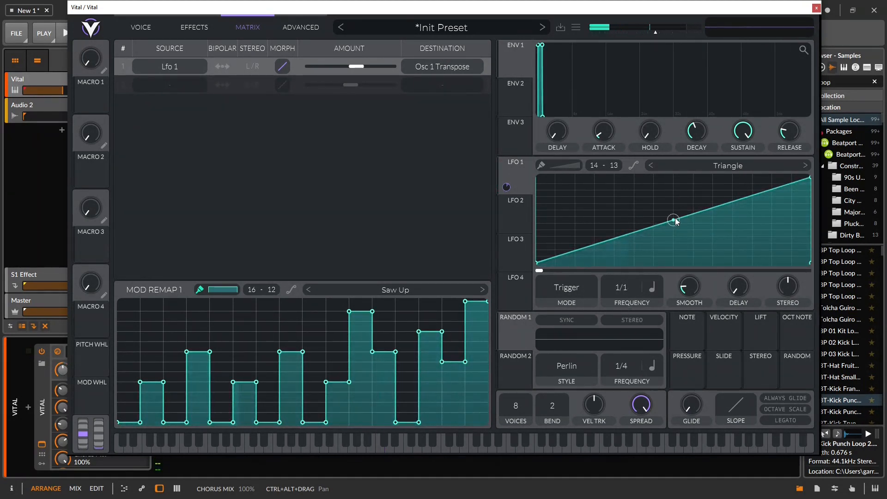
{"action": "left_click_drag", "start_coordinate": [675, 221], "coordinate": [674, 162]}
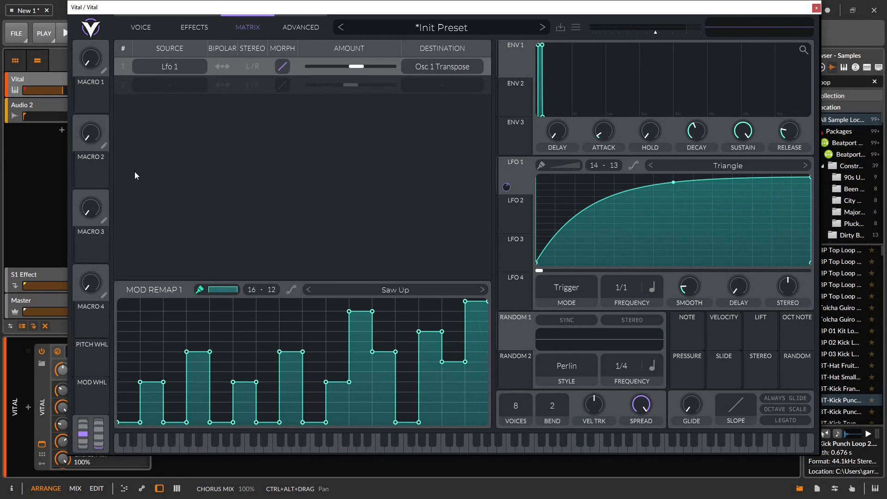
{"action": "mouse_move", "coordinate": [506, 186]}
{"action": "left_mouse_down"}
{"action": "mouse_move", "coordinate": [258, 153]}
{"action": "mouse_move", "coordinate": [425, 227]}
{"action": "mouse_move", "coordinate": [534, 180]}
{"action": "mouse_move", "coordinate": [495, 187]}
{"action": "left_mouse_up"}
Set Oscillator 1's spectral morph to Harmonic Stretch and assign LFO 1 to modulate its amount
{"action": "left_click", "coordinate": [121, 26]}
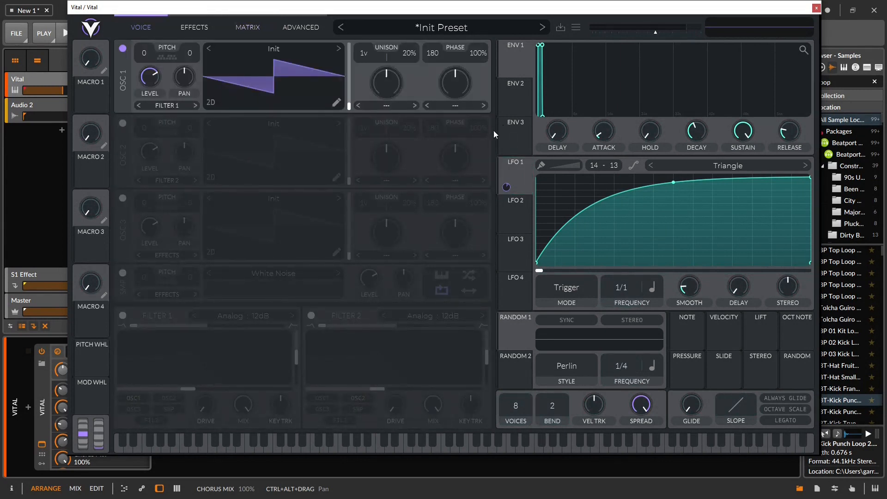
{"action": "left_click", "coordinate": [377, 103]}
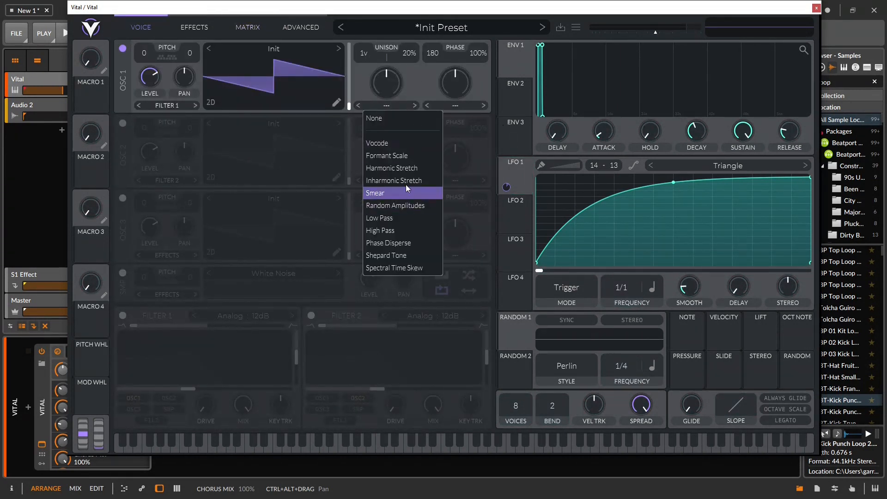
{"action": "left_click", "coordinate": [396, 168]}
{"action": "left_click_drag", "start_coordinate": [506, 186], "coordinate": [386, 82]}
Paint a stepped pattern of varied heights across Mod Remap 2 of the spectral morph modulation
{"action": "left_click", "coordinate": [195, 26]}
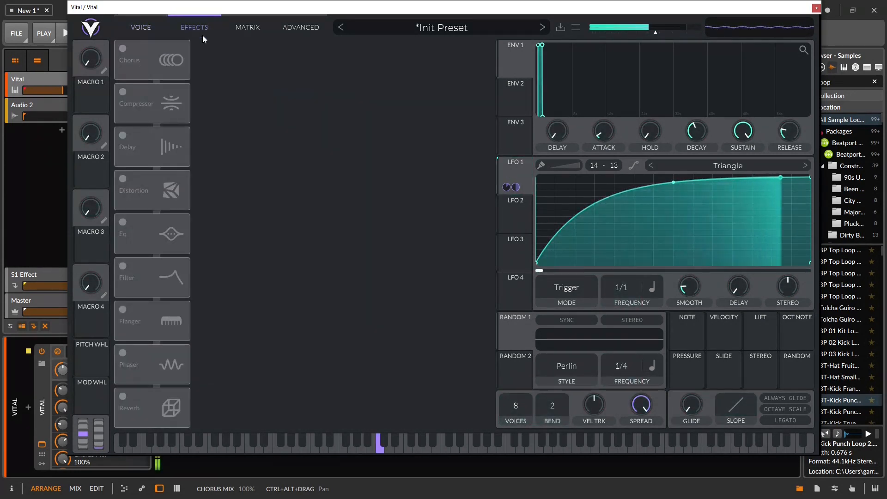
{"action": "left_click", "coordinate": [258, 28]}
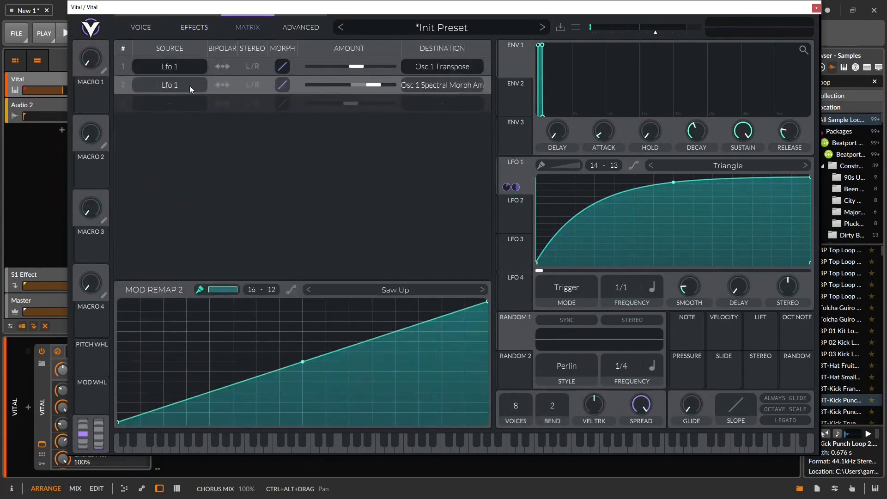
{"action": "mouse_move", "coordinate": [121, 328]}
{"action": "left_mouse_down"}
{"action": "mouse_move", "coordinate": [190, 365]}
{"action": "mouse_move", "coordinate": [278, 382]}
{"action": "mouse_move", "coordinate": [395, 369]}
{"action": "mouse_move", "coordinate": [485, 382]}
{"action": "mouse_move", "coordinate": [303, 348]}
{"action": "mouse_move", "coordinate": [291, 401]}
{"action": "left_mouse_up"}
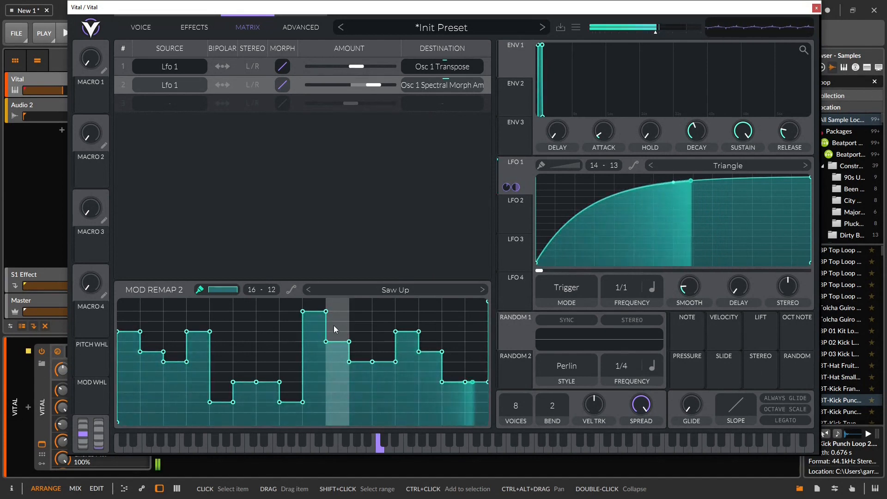
{"action": "left_click", "coordinate": [224, 290]}
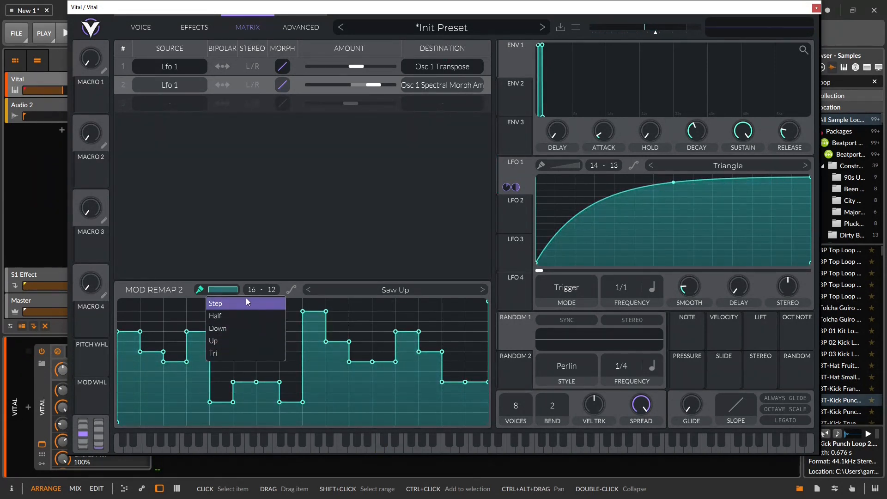
Load the factory Side Chain 1 shape into Mod Remap 2 and close the shape browser
{"action": "left_click", "coordinate": [393, 291]}
{"action": "left_click", "coordinate": [410, 290]}
{"action": "left_click", "coordinate": [435, 290]}
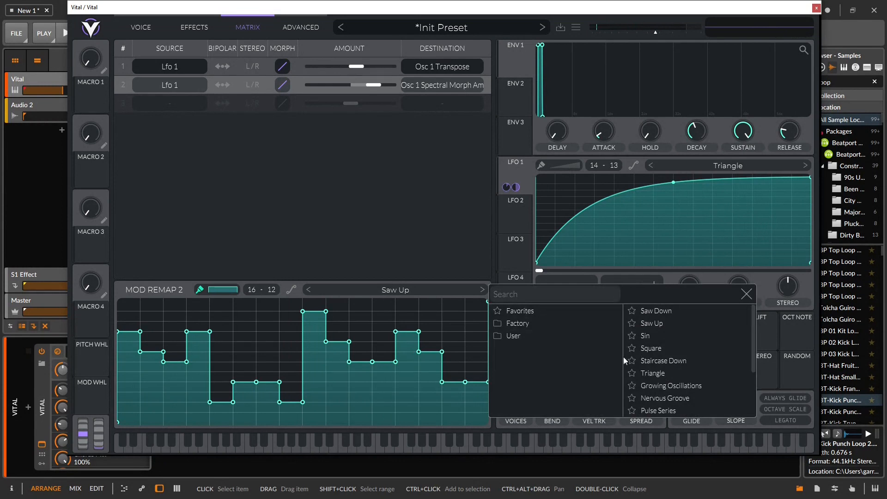
{"action": "left_click", "coordinate": [675, 358]}
{"action": "scroll", "coordinate": [675, 354], "scroll_direction": "down", "scroll_amount": 2}
{"action": "left_click", "coordinate": [675, 353]}
{"action": "left_click", "coordinate": [678, 373]}
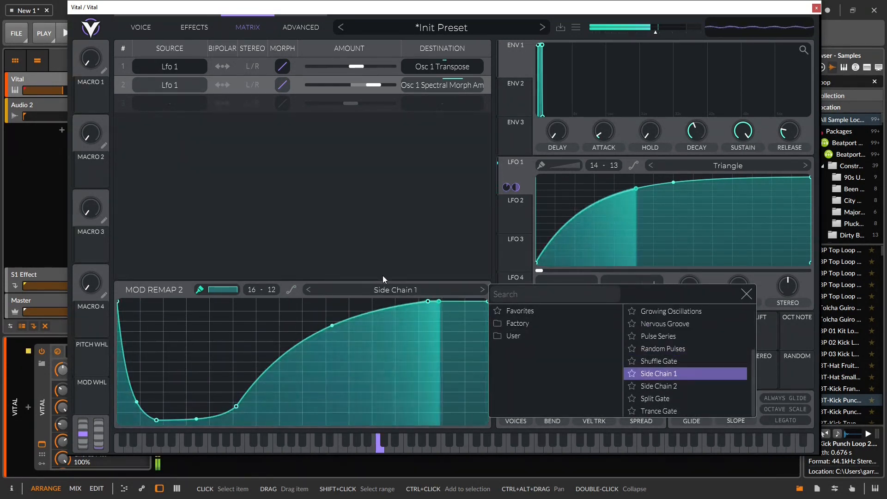
{"action": "left_click", "coordinate": [397, 247]}
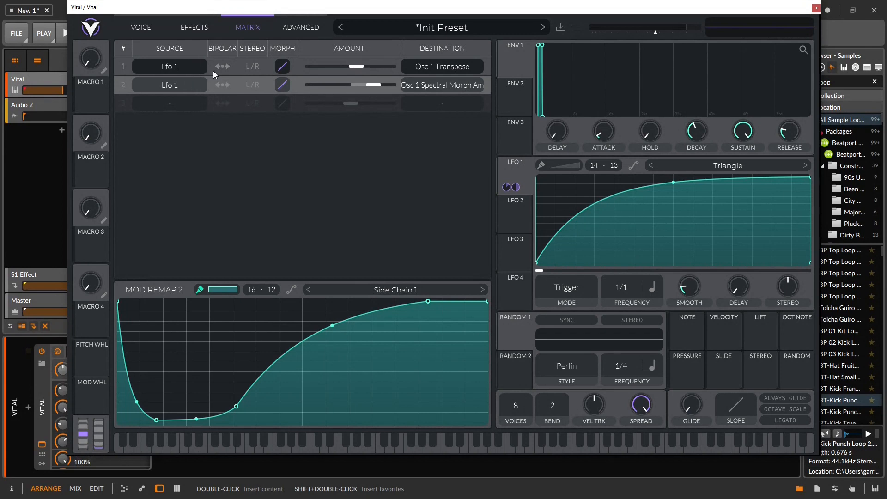
Switch stereo modulation on and off twice for both LFO 1 rows in the matrix to compare the sound
{"action": "left_click", "coordinate": [254, 68]}
{"action": "left_click", "coordinate": [256, 83]}
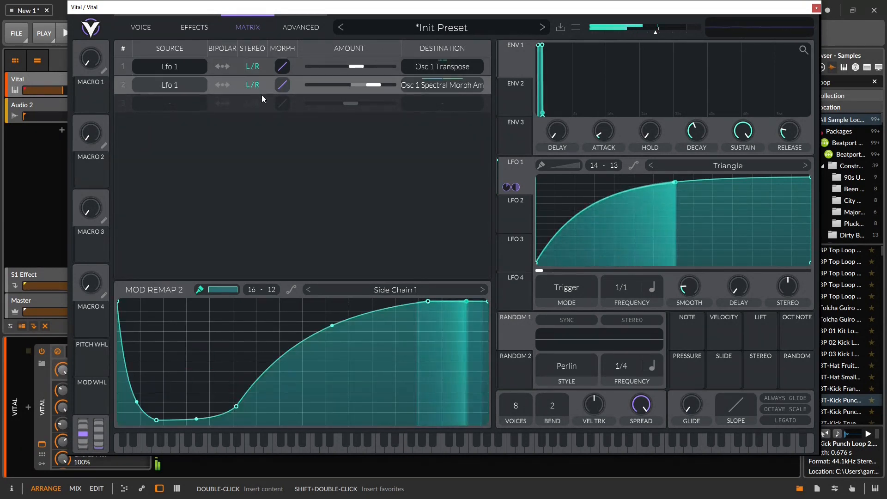
{"action": "left_click", "coordinate": [252, 66]}
{"action": "left_click", "coordinate": [254, 84]}
{"action": "left_click", "coordinate": [254, 66]}
{"action": "left_click", "coordinate": [257, 85]}
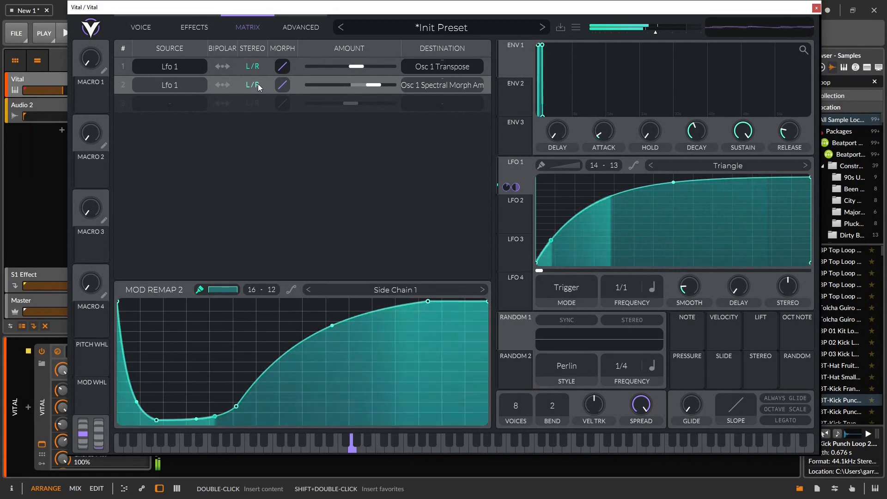
{"action": "left_click", "coordinate": [256, 67]}
{"action": "left_click", "coordinate": [250, 86]}
Switch bipolar modulation on and off twice for both LFO 1 rows to compare the pitch and morph movement
{"action": "left_click", "coordinate": [223, 66]}
{"action": "left_click", "coordinate": [223, 85]}
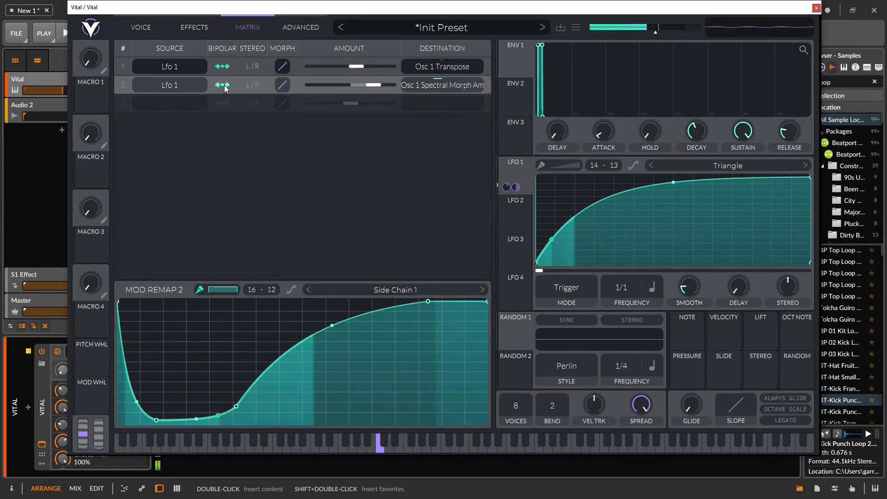
{"action": "left_click", "coordinate": [225, 85]}
{"action": "left_click", "coordinate": [230, 67]}
{"action": "left_click", "coordinate": [223, 67]}
{"action": "left_click", "coordinate": [223, 85]}
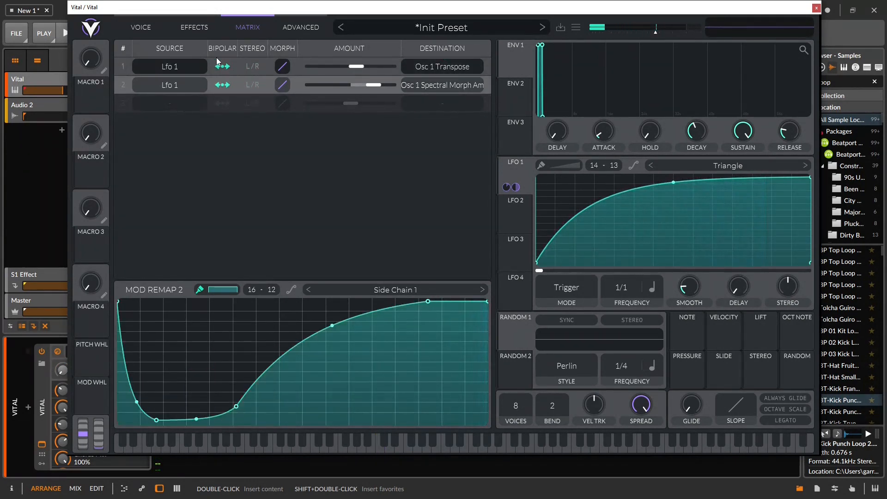
{"action": "left_click", "coordinate": [221, 86]}
Bypass and re-enable both LFO 1 modulation rows in turn, ending on the Osc 1 Transpose row
{"action": "left_click", "coordinate": [122, 70]}
{"action": "left_click", "coordinate": [124, 84]}
{"action": "left_click", "coordinate": [126, 66]}
{"action": "left_click", "coordinate": [123, 83]}
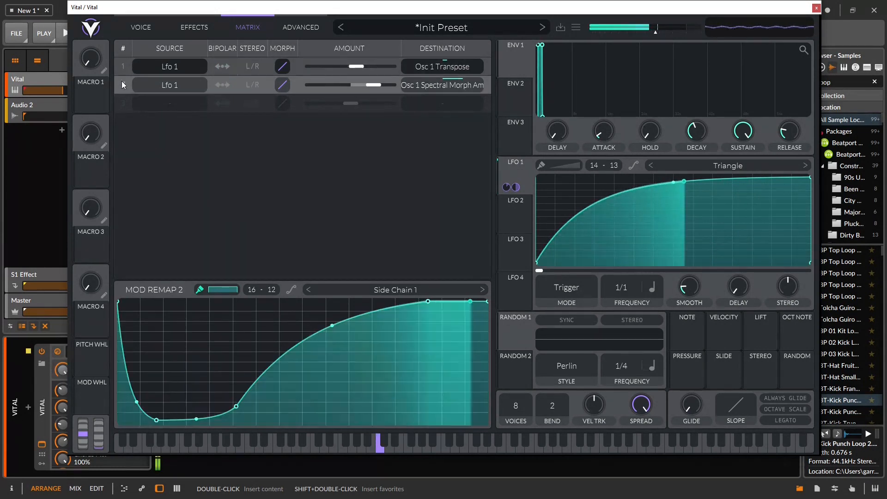
{"action": "left_click", "coordinate": [126, 68]}
{"action": "left_click", "coordinate": [125, 83]}
{"action": "left_click", "coordinate": [127, 69]}
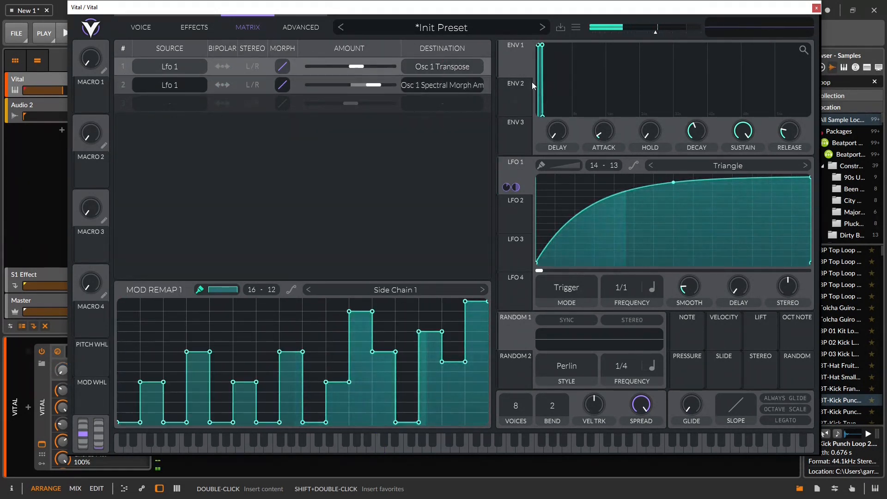
Raise the amount of the LFO 1 to Osc 1 Transpose modulation to 96 and try entering 1000 for it
{"action": "left_click_drag", "start_coordinate": [375, 86], "coordinate": [572, 75]}
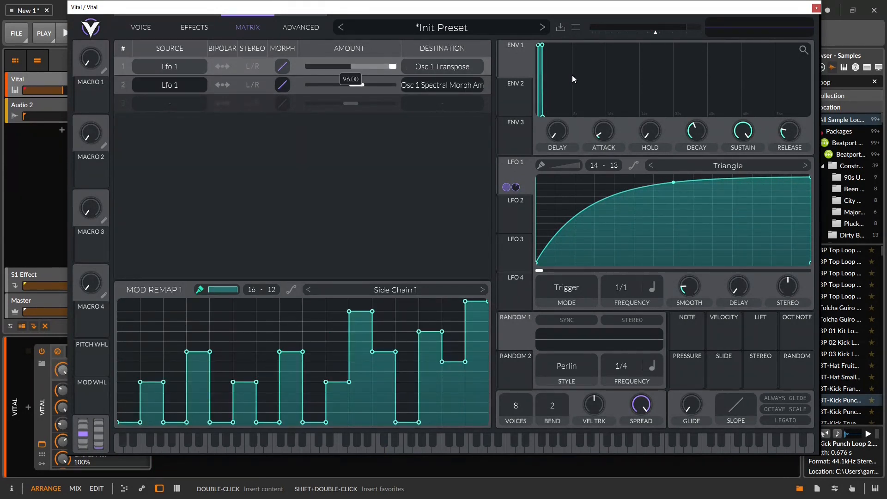
{"action": "double_click", "coordinate": [393, 67]}
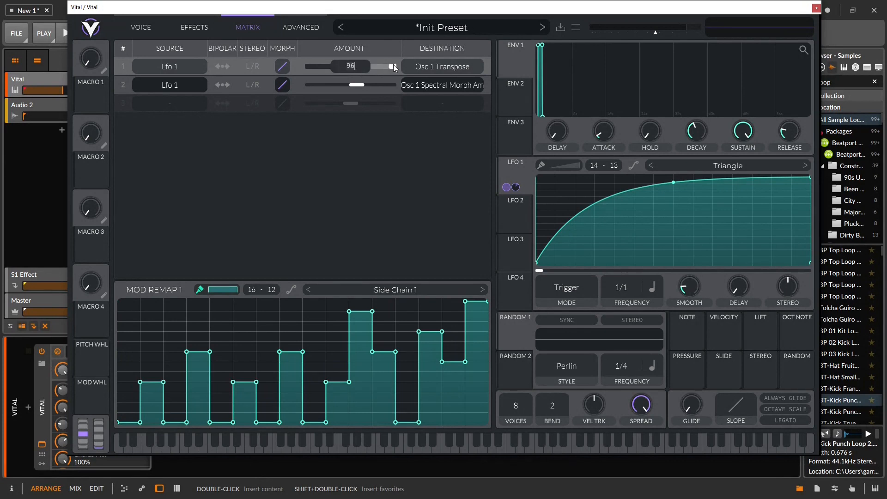
{"action": "key", "text": "BackSpace"}
{"action": "key", "text": "BackSpace"}
{"action": "type", "text": "1000"}
{"action": "key", "text": "Return"}
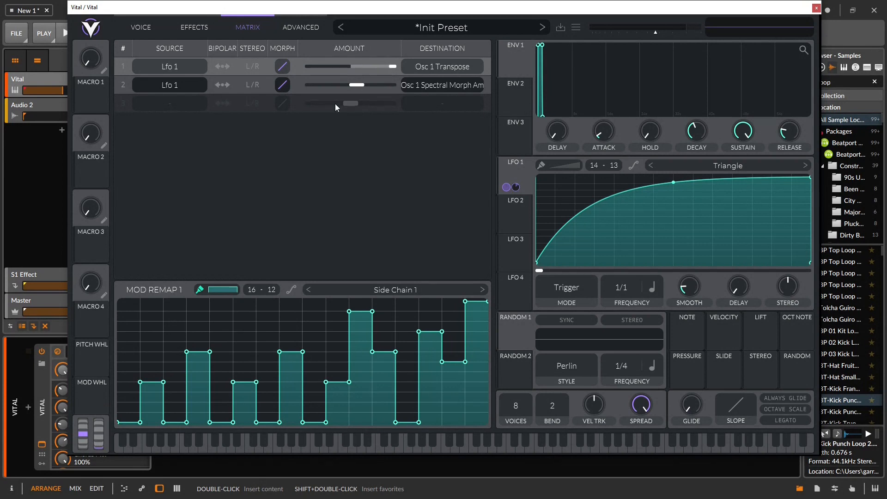
Browse the destination choices of the first modulation row, including Oscillator 1, LFOs, Global, Oscillator 3 and Filter 2
{"action": "left_click", "coordinate": [466, 66]}
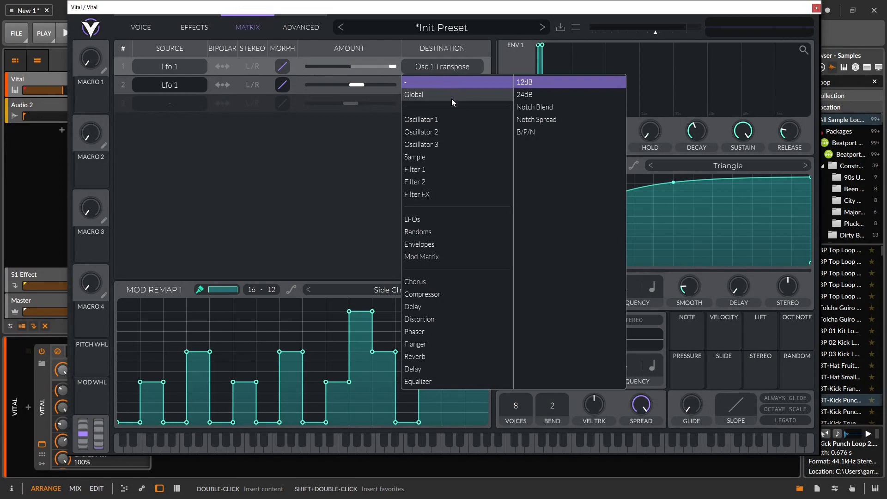
{"action": "left_click", "coordinate": [450, 123]}
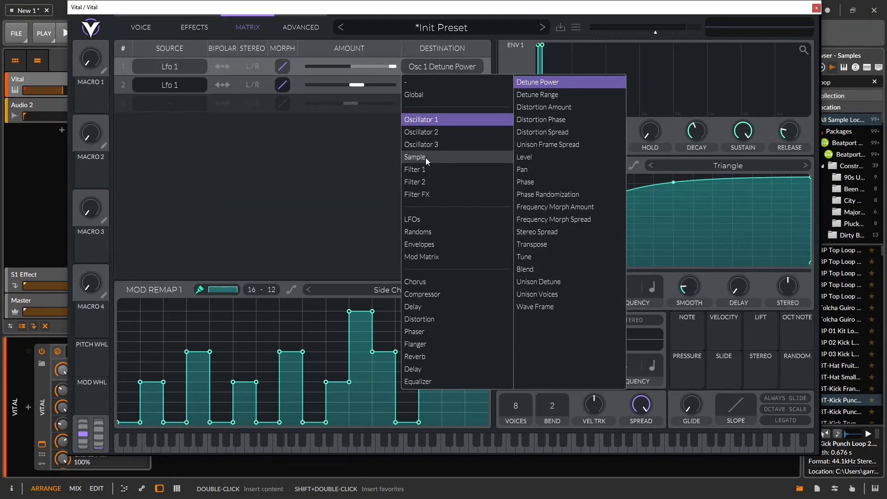
{"action": "left_click", "coordinate": [416, 219]}
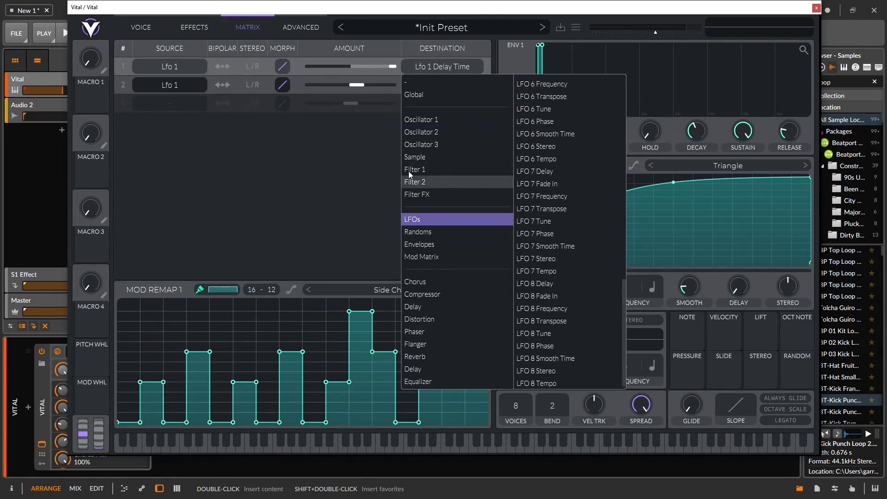
{"action": "left_click", "coordinate": [436, 96]}
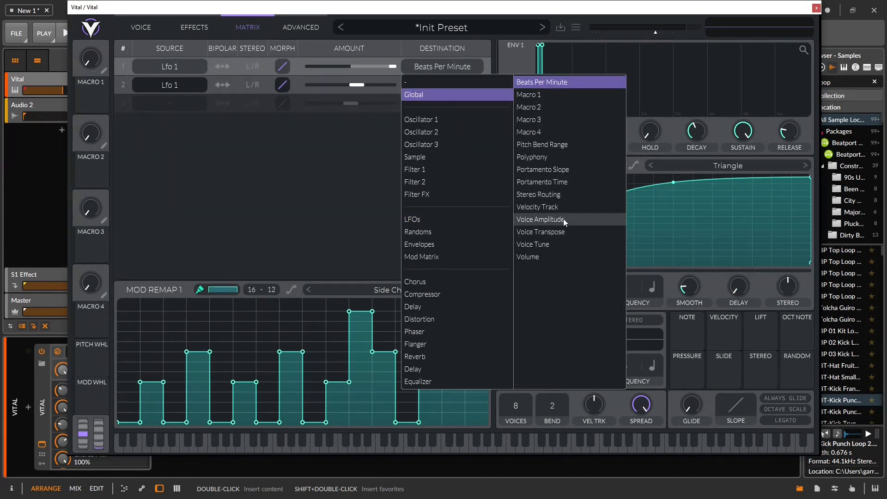
{"action": "left_click", "coordinate": [452, 144]}
{"action": "left_click", "coordinate": [442, 181]}
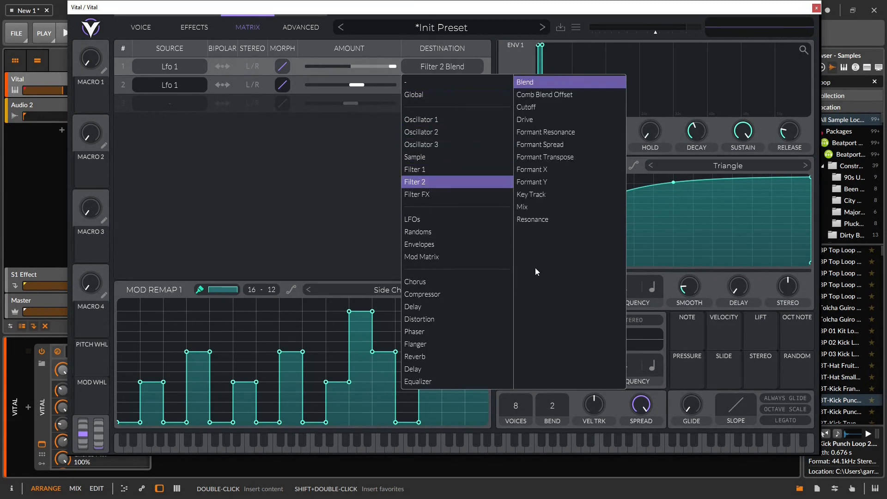
{"action": "left_click", "coordinate": [274, 188]}
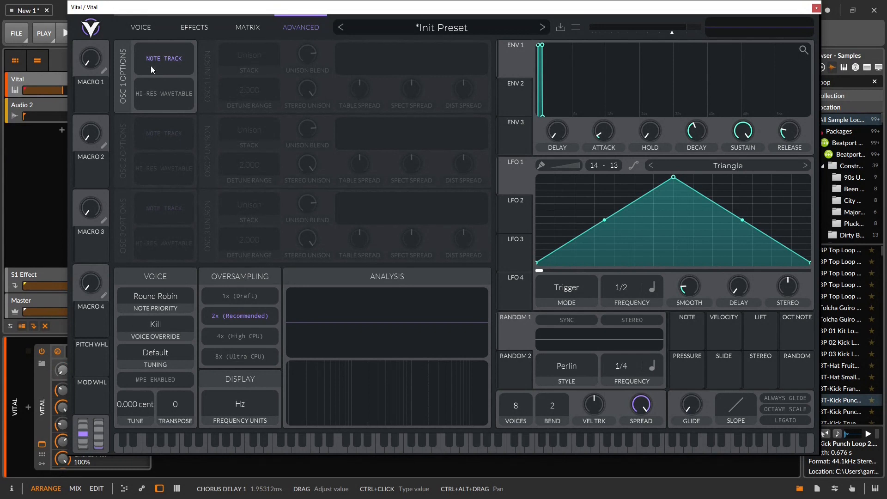
Enable Oscillators 2 and 3 and show their advanced options
{"action": "left_click", "coordinate": [141, 28]}
{"action": "left_click", "coordinate": [122, 123]}
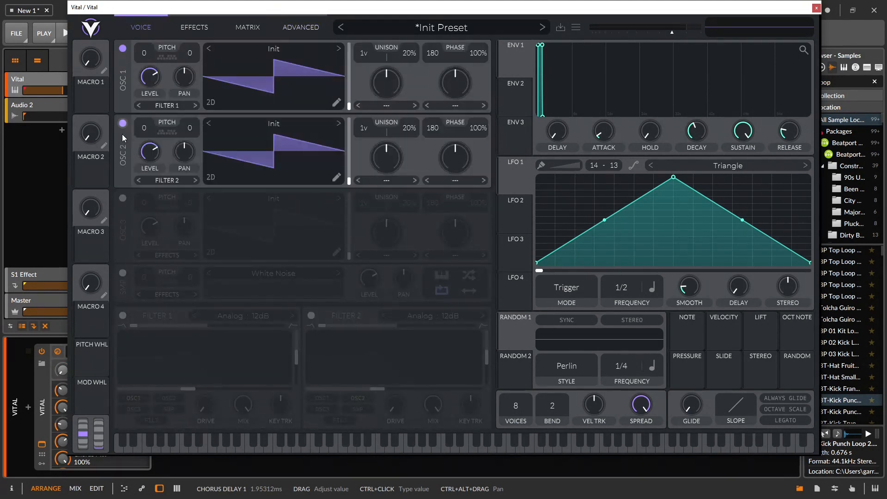
{"action": "left_click", "coordinate": [122, 198]}
{"action": "left_click", "coordinate": [310, 28]}
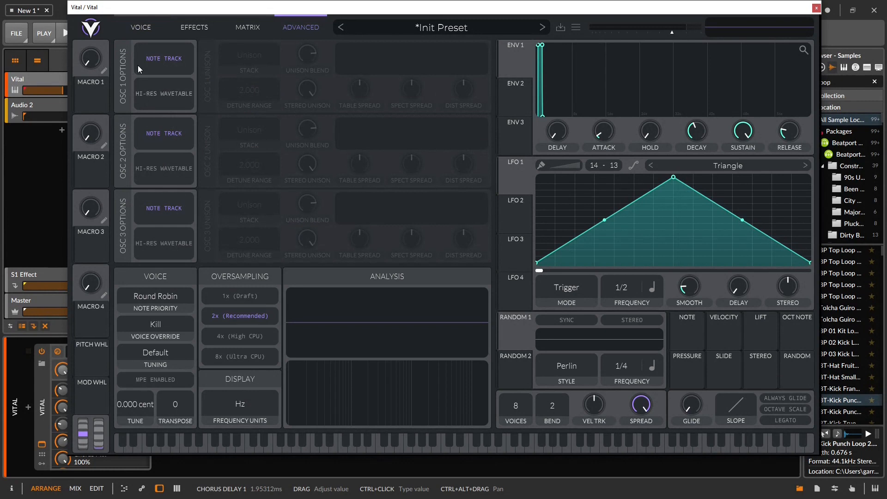
Disable Oscillators 2 and 3 again, leaving only Oscillator 1 on
{"action": "left_click", "coordinate": [140, 29]}
{"action": "left_click", "coordinate": [123, 123]}
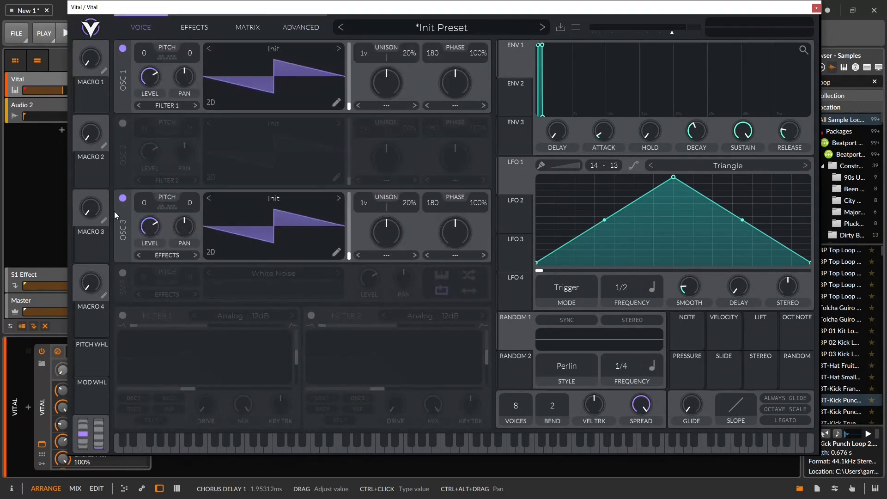
{"action": "left_click", "coordinate": [122, 198]}
Turn Note Track off and Hi-Res Wavetable on in Oscillator 1's advanced options
{"action": "left_click", "coordinate": [303, 20]}
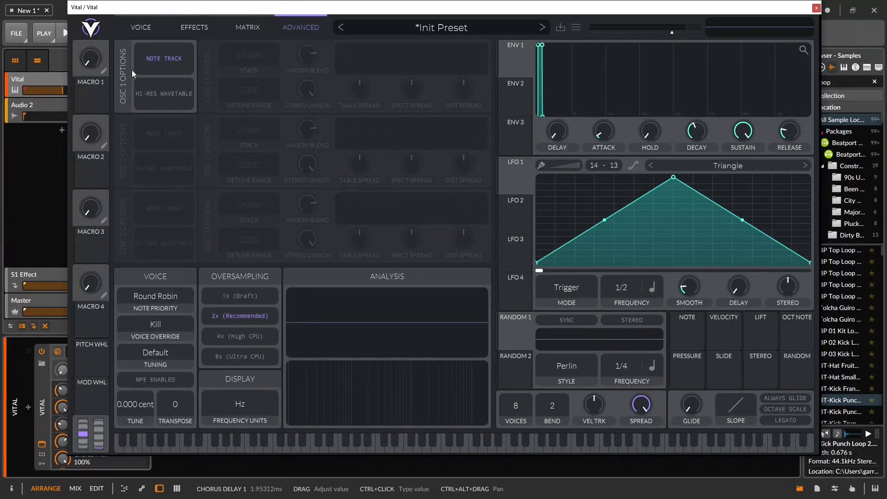
{"action": "left_click", "coordinate": [162, 64]}
{"action": "left_click", "coordinate": [156, 62]}
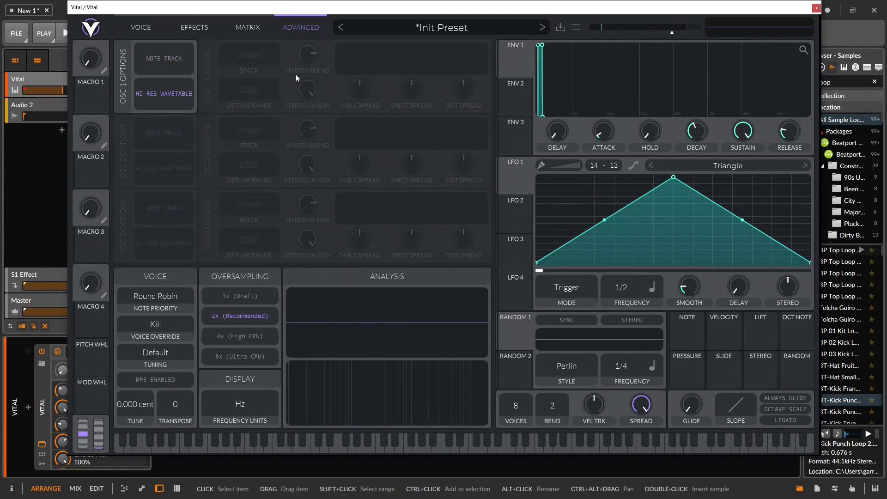
Raise Oscillator 1's number of unison voices and adjust its unison detune
{"action": "left_click", "coordinate": [140, 28]}
{"action": "scroll", "coordinate": [365, 55], "scroll_direction": "up", "scroll_amount": 8}
{"action": "left_click_drag", "start_coordinate": [408, 57], "coordinate": [409, 79]}
Look through the stack styles in Oscillator 1's advanced unison options, keeping Unison
{"action": "left_click", "coordinate": [307, 28]}
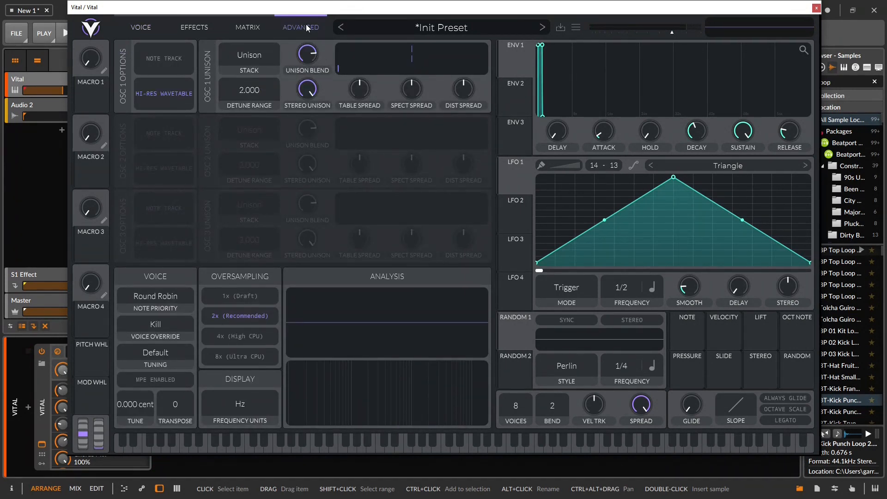
{"action": "left_click", "coordinate": [264, 51]}
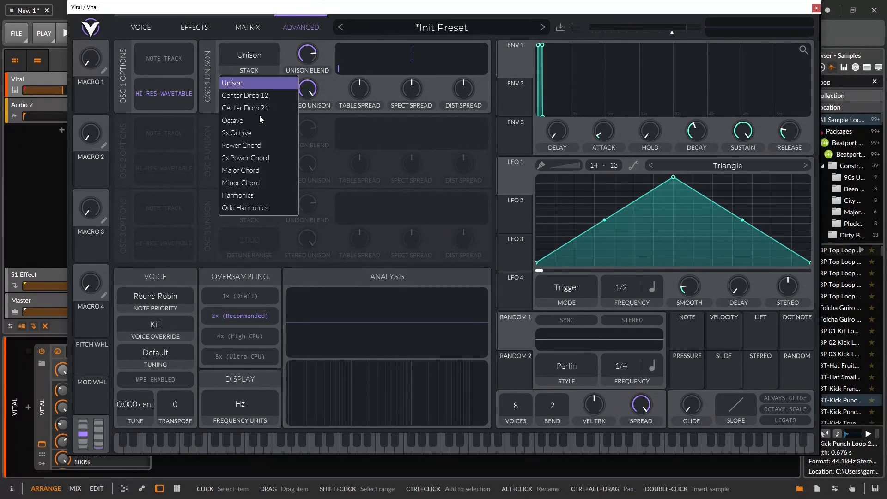
{"action": "left_click", "coordinate": [287, 52]}
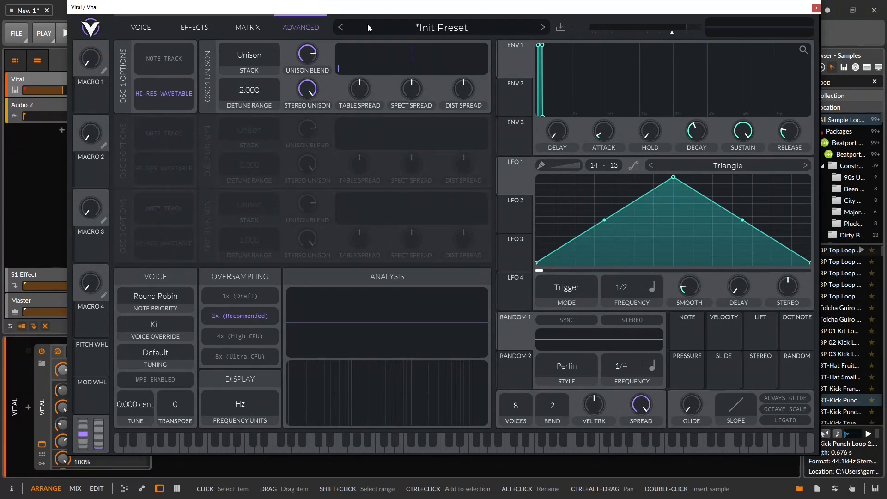
Try Oscillator 1's detune range higher and at 1.200, resetting it to 2.000 after each change
{"action": "left_click_drag", "start_coordinate": [240, 95], "coordinate": [244, 4]}
{"action": "double_click", "coordinate": [237, 93]}
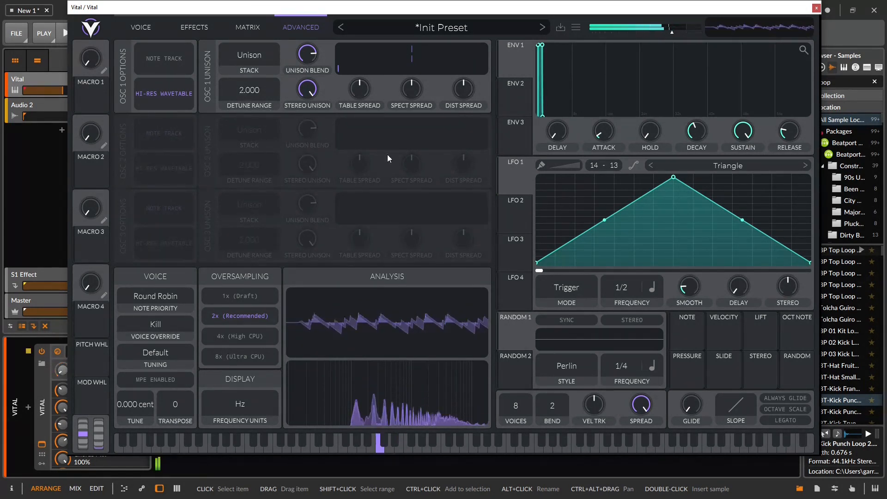
{"action": "left_click_drag", "start_coordinate": [257, 93], "coordinate": [256, 143]}
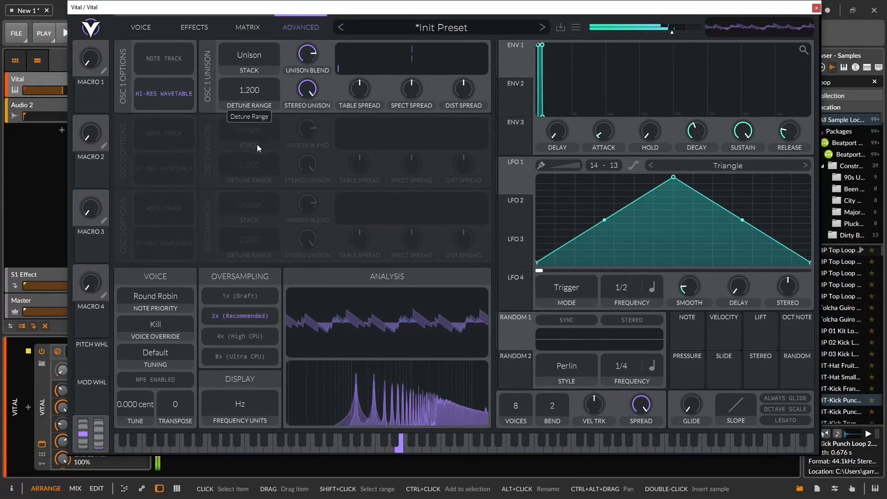
{"action": "double_click", "coordinate": [256, 88]}
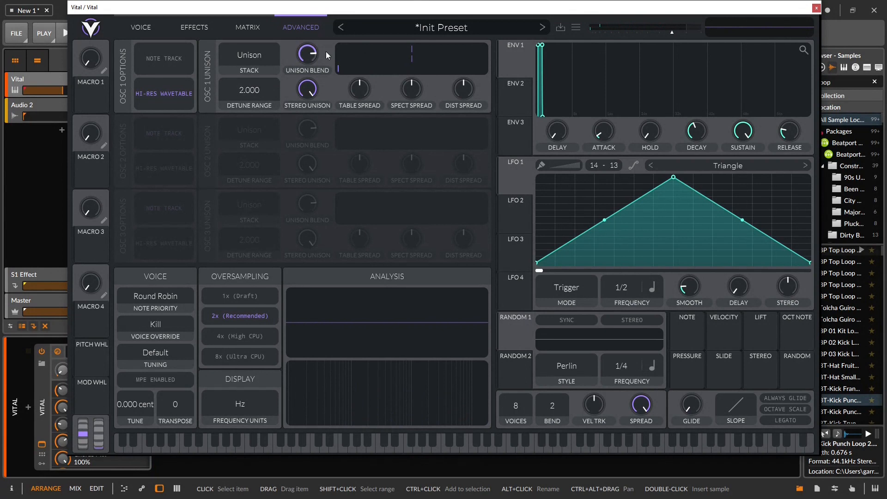
Adjust Oscillator 1's unison blend, turn its stereo unison fully down, and reset stereo unison to 100%
{"action": "left_click_drag", "start_coordinate": [311, 57], "coordinate": [302, 28]}
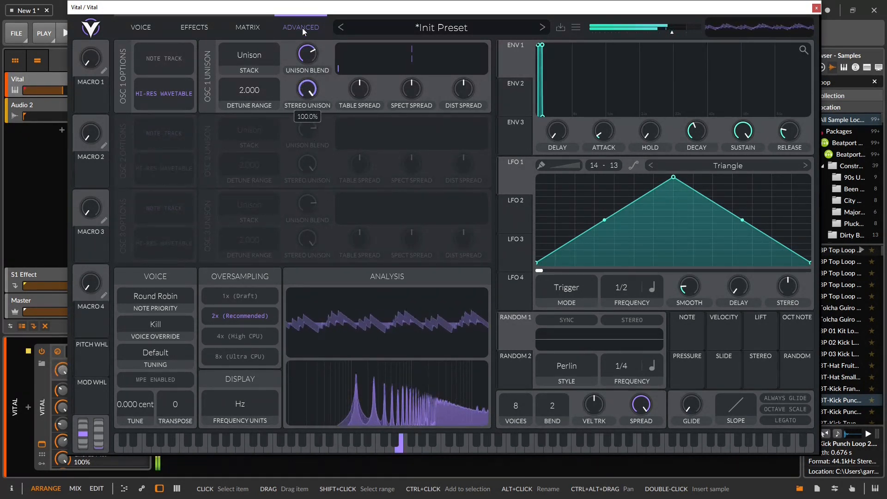
{"action": "left_click_drag", "start_coordinate": [311, 88], "coordinate": [327, 389]}
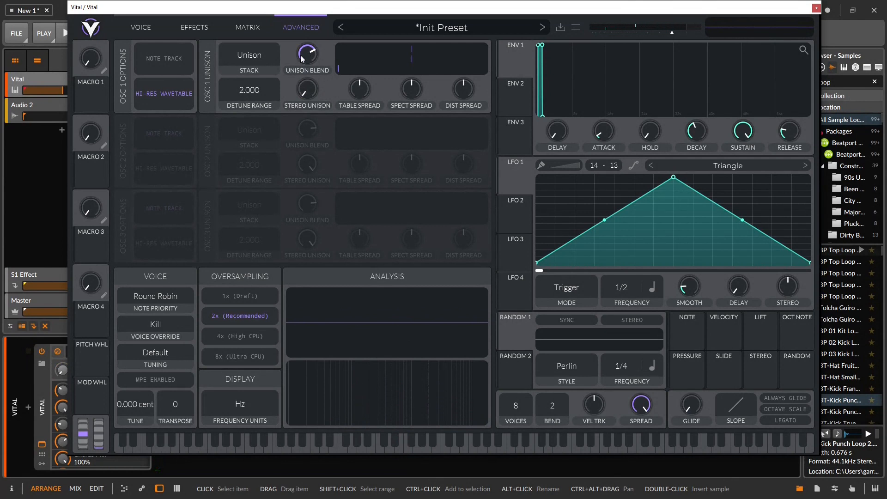
{"action": "double_click", "coordinate": [307, 93]}
Browse Oscillator 1's wavetables, choose Harmonic Series, and set the wavetable position to its first frame
{"action": "left_click", "coordinate": [151, 29]}
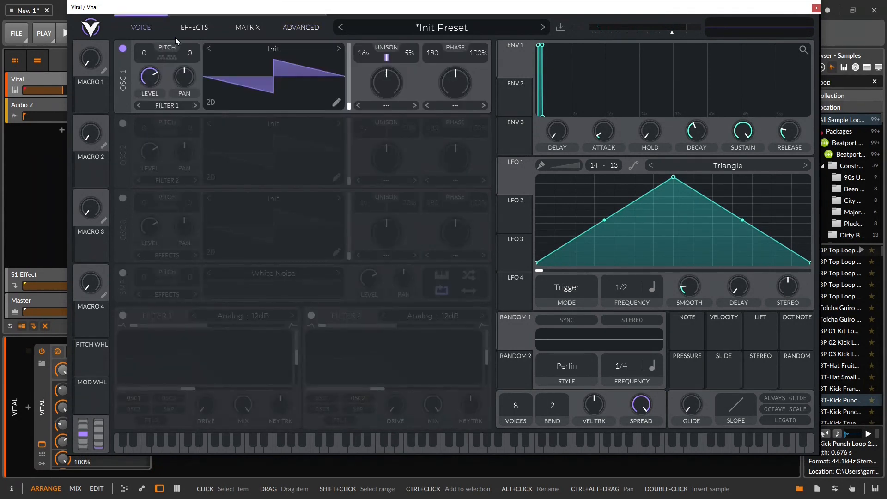
{"action": "left_click", "coordinate": [338, 49]}
{"action": "left_click_drag", "start_coordinate": [349, 110], "coordinate": [349, 65]}
{"action": "left_click", "coordinate": [339, 49]}
{"action": "left_click", "coordinate": [339, 51]}
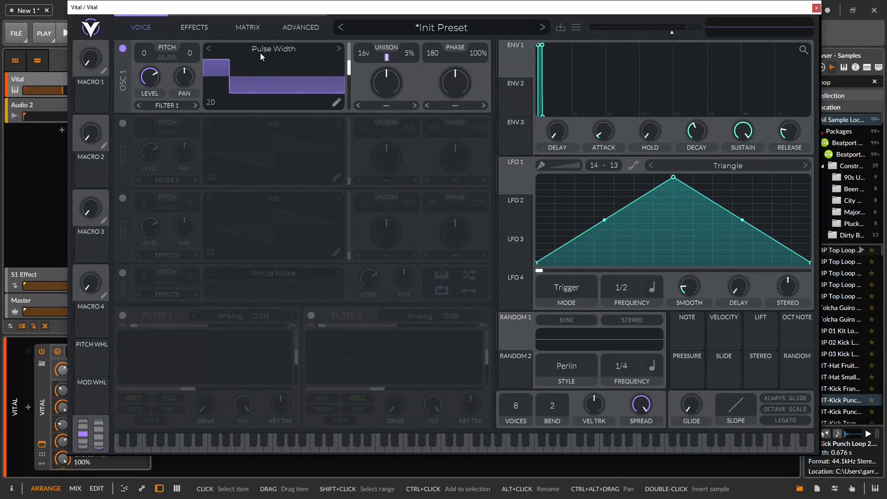
{"action": "left_click", "coordinate": [209, 48]}
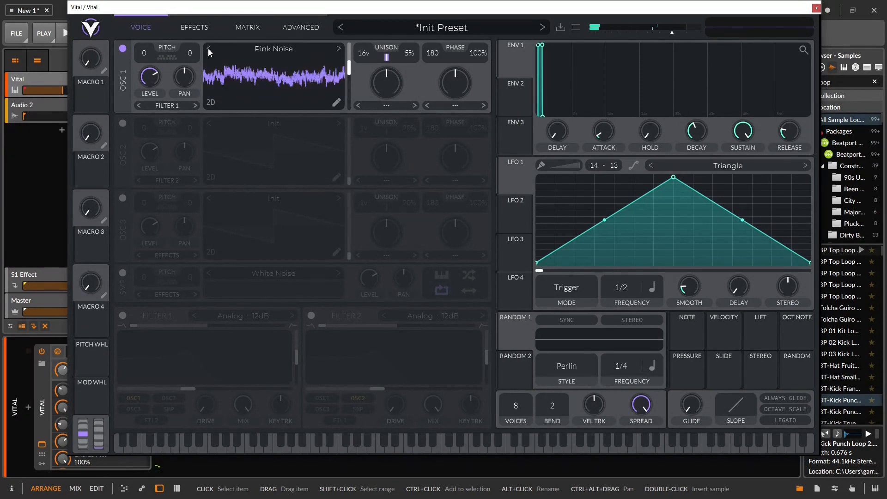
{"action": "left_click_drag", "start_coordinate": [352, 88], "coordinate": [379, 251]}
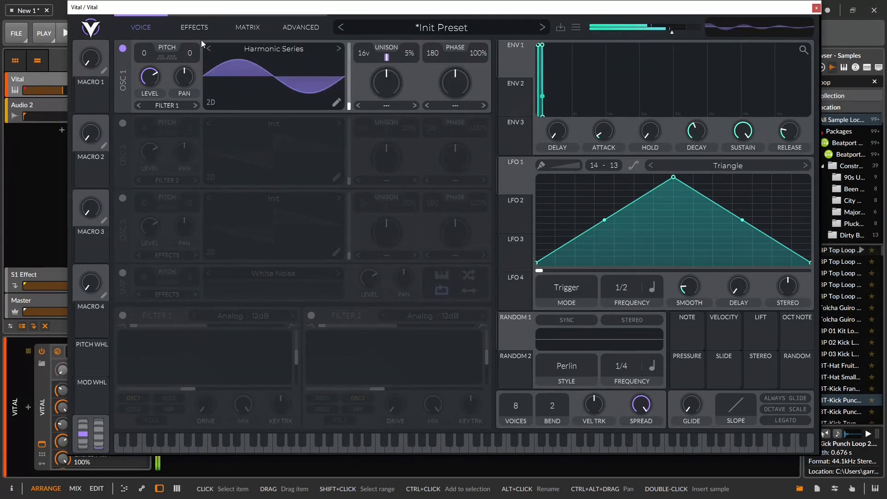
Try a raised Table Spread on Oscillator 1 with different wavetable positions, and return Table Spread to its centre
{"action": "left_click", "coordinate": [194, 27]}
{"action": "left_click", "coordinate": [288, 27]}
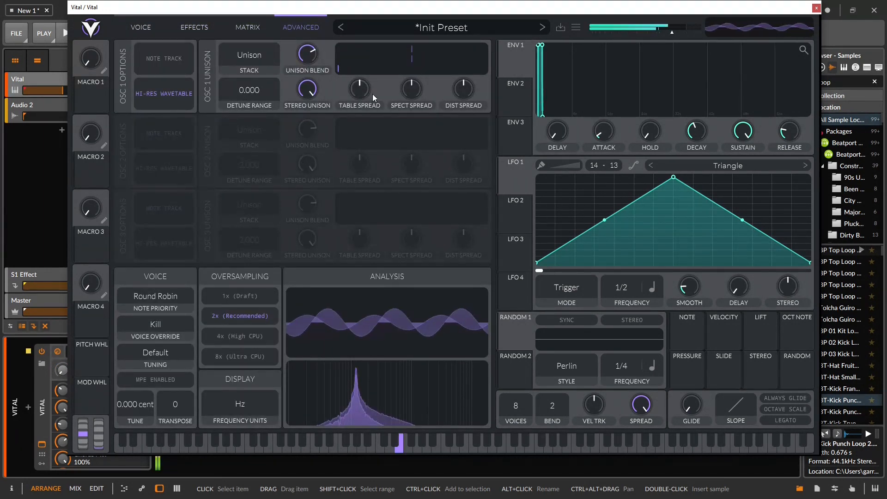
{"action": "left_click_drag", "start_coordinate": [362, 95], "coordinate": [361, 21]}
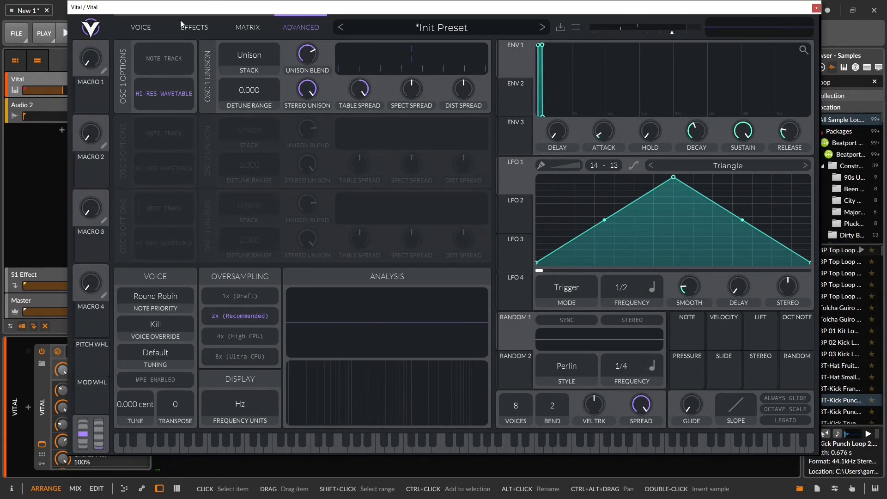
{"action": "left_click", "coordinate": [143, 35]}
{"action": "left_click_drag", "start_coordinate": [354, 105], "coordinate": [314, 33]}
{"action": "left_click", "coordinate": [301, 27]}
{"action": "left_click_drag", "start_coordinate": [346, 94], "coordinate": [366, 98]}
Set Oscillator 1's spectral morph type to Vocode and its wavetable to Pink Noise
{"action": "left_click", "coordinate": [143, 27]}
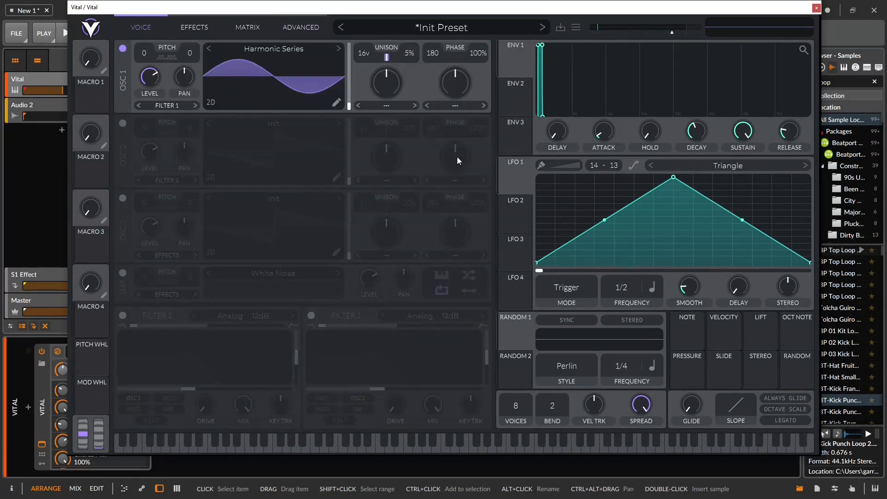
{"action": "left_click", "coordinate": [409, 105]}
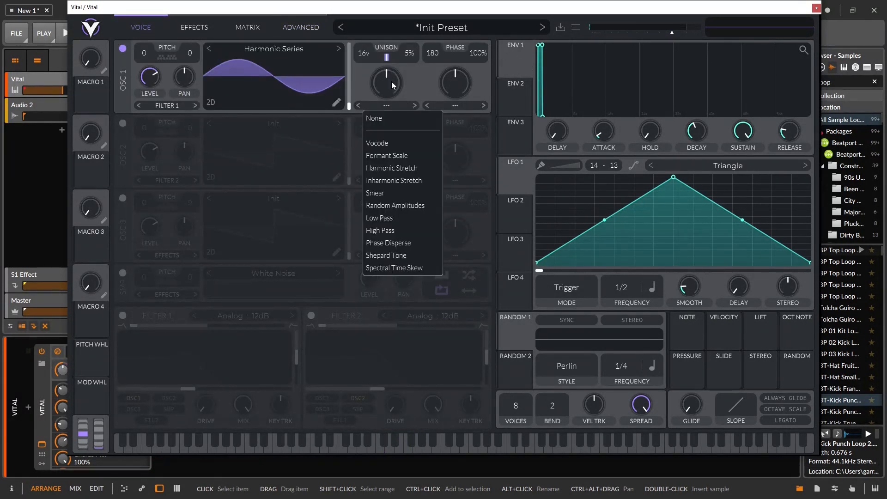
{"action": "left_click", "coordinate": [404, 141]}
{"action": "left_click", "coordinate": [339, 49]}
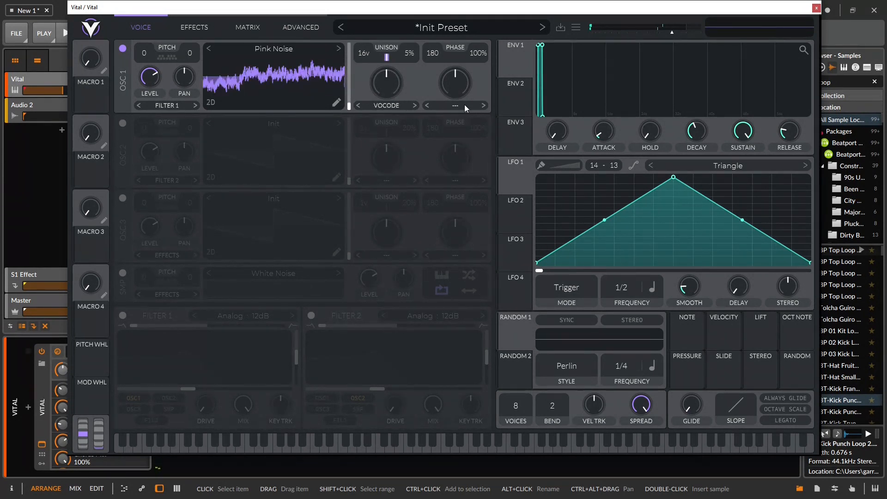
Try Oscillator 1's Spect Spread with the Vocode morph, and set the spectral morph amount to 23.50%
{"action": "left_click", "coordinate": [292, 31]}
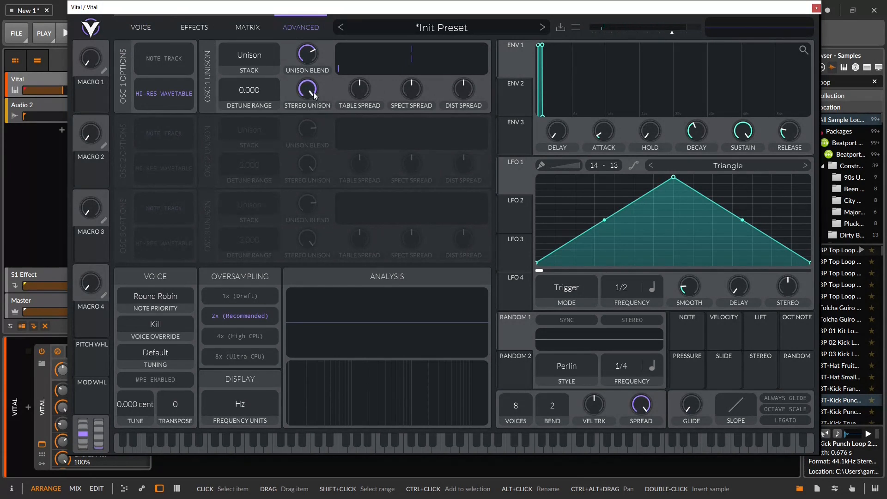
{"action": "mouse_move", "coordinate": [412, 97]}
{"action": "left_mouse_down"}
{"action": "mouse_move", "coordinate": [385, 64]}
{"action": "mouse_move", "coordinate": [385, 27]}
{"action": "mouse_move", "coordinate": [400, 109]}
{"action": "left_mouse_up"}
{"action": "left_click", "coordinate": [118, 26]}
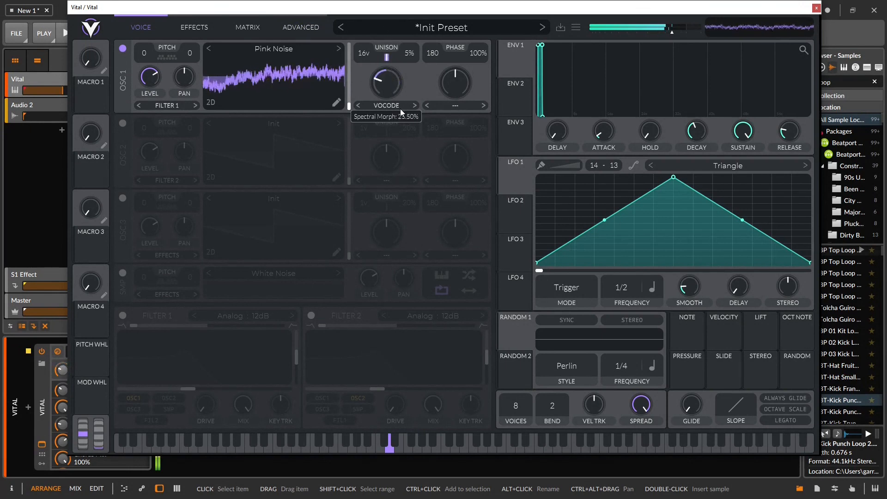
Switch Oscillator 1's spectral morph type to Inharmonic Stretch and raise its Spect Spread to 58%
{"action": "left_click", "coordinate": [393, 105]}
{"action": "left_click", "coordinate": [397, 180]}
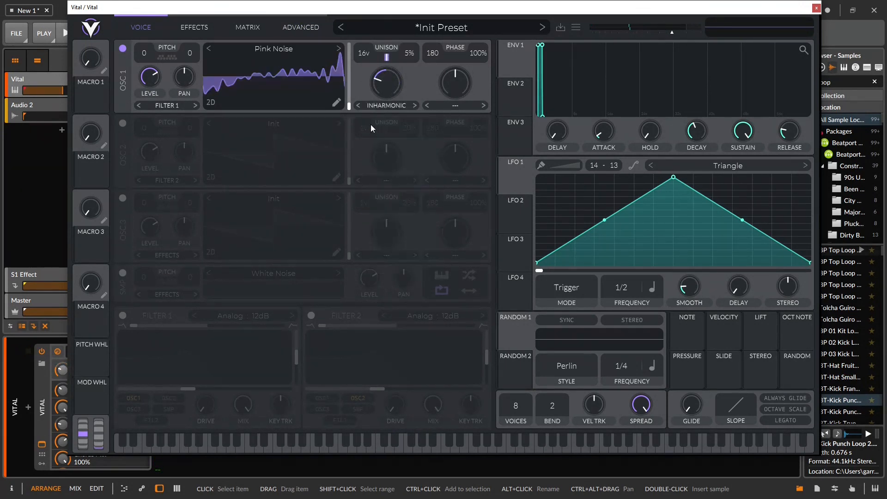
{"action": "left_click", "coordinate": [301, 27]}
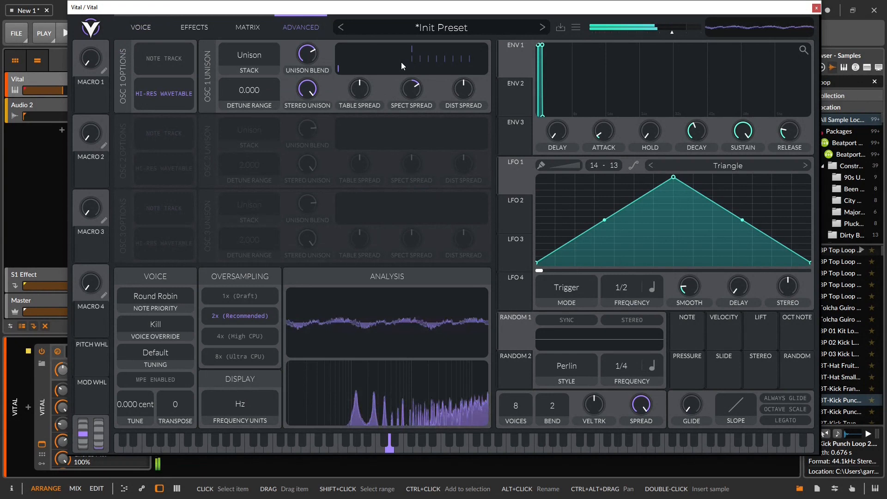
{"action": "mouse_move", "coordinate": [415, 75]}
{"action": "left_mouse_down"}
{"action": "mouse_move", "coordinate": [421, 130]}
{"action": "mouse_move", "coordinate": [405, 64]}
{"action": "left_mouse_up"}
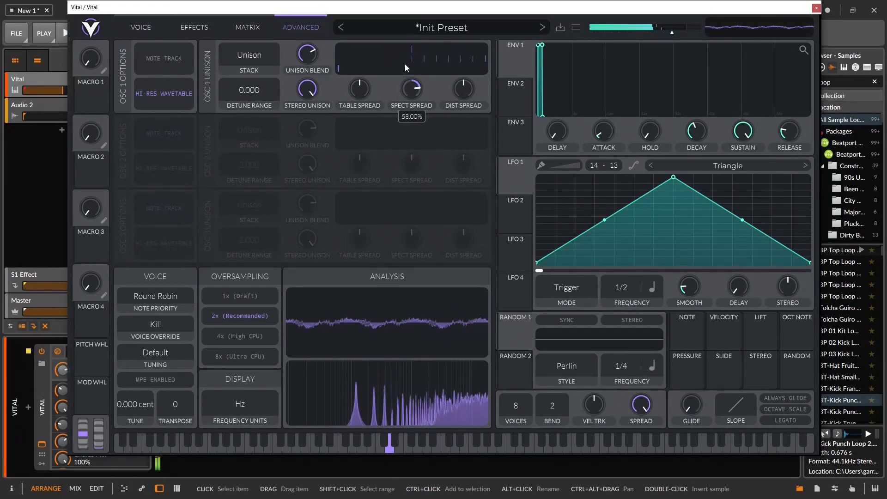
Switch Oscillator 1's spectral morph type to Smear and to Random Amplitudes, and raise its Spect Spread
{"action": "left_click", "coordinate": [142, 26]}
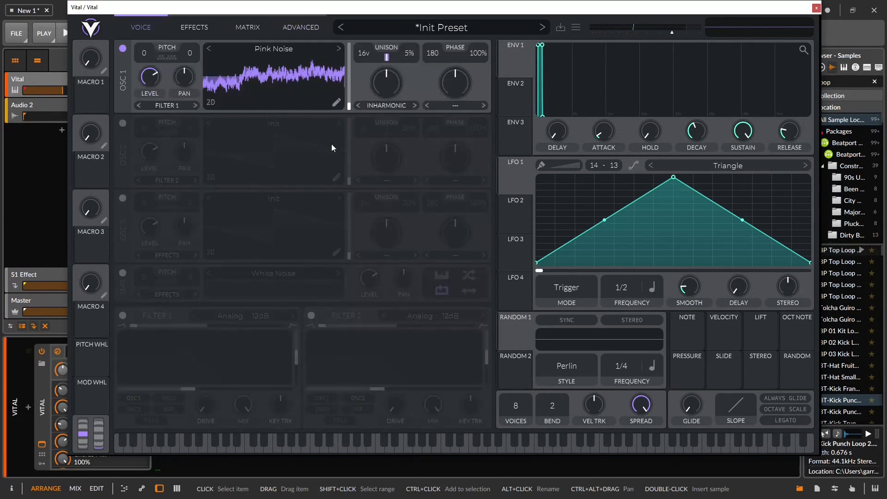
{"action": "left_click", "coordinate": [378, 105]}
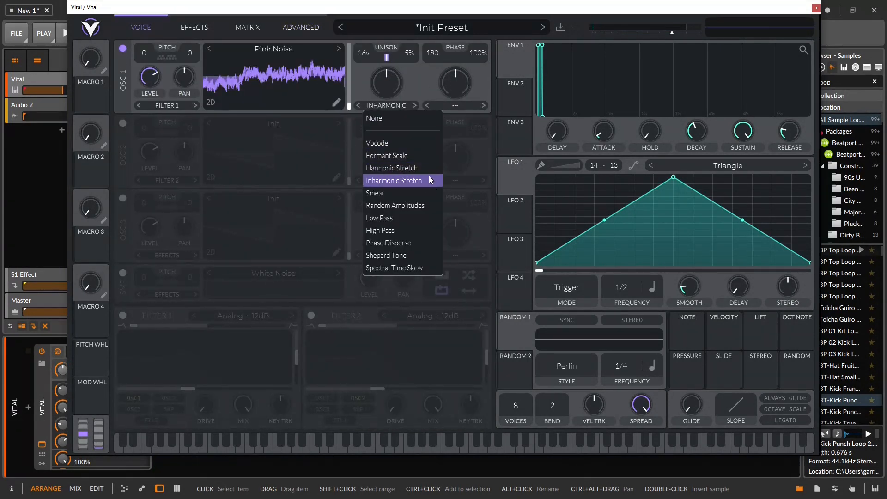
{"action": "left_click", "coordinate": [422, 192]}
{"action": "left_click", "coordinate": [389, 105]}
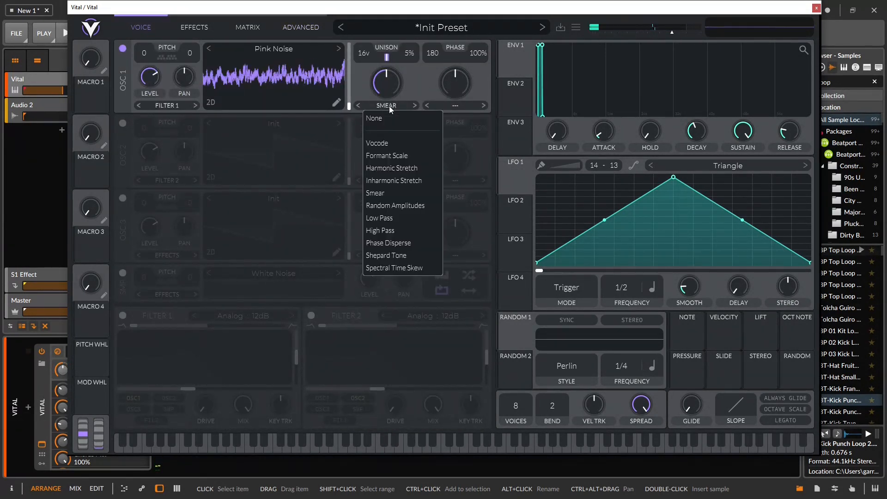
{"action": "left_click", "coordinate": [418, 205]}
{"action": "left_click", "coordinate": [298, 28]}
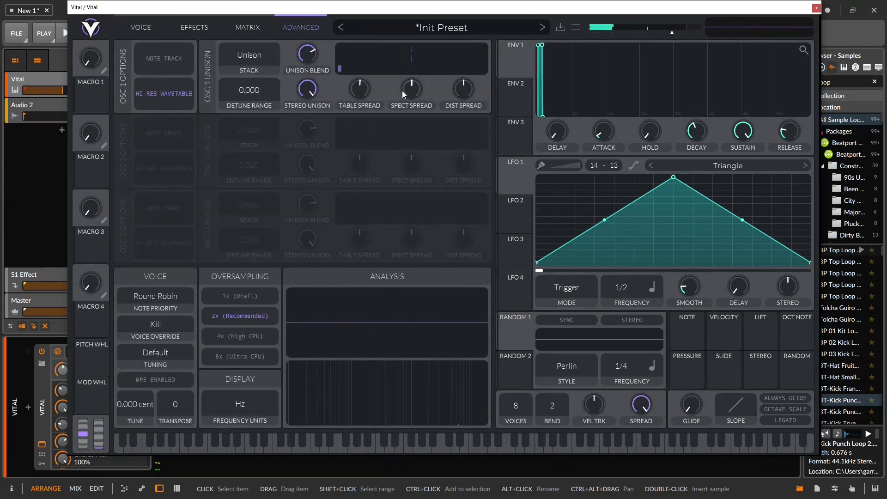
{"action": "left_click_drag", "start_coordinate": [410, 96], "coordinate": [411, 57]}
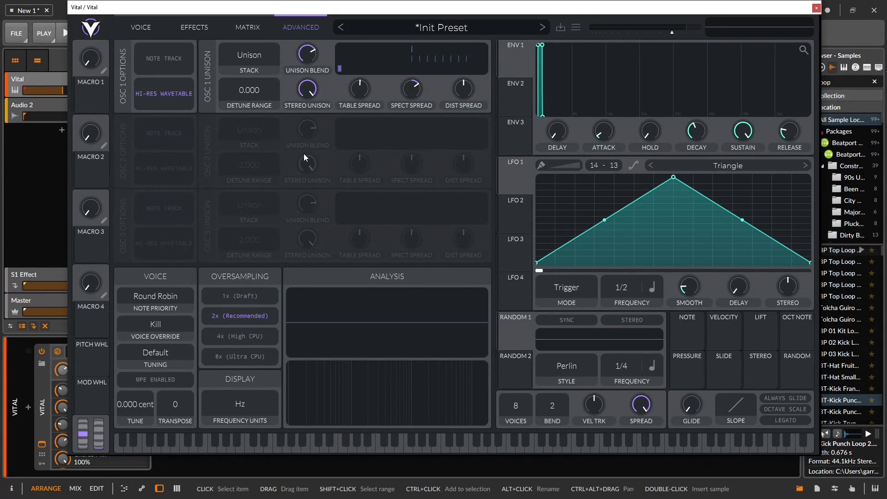
Reset Oscillator 1's Spect Spread to its default and set its spectral morph type to None
{"action": "left_click_drag", "start_coordinate": [411, 89], "coordinate": [418, 120]}
{"action": "double_click", "coordinate": [403, 92]}
{"action": "left_click", "coordinate": [141, 27]}
{"action": "left_click", "coordinate": [389, 106]}
{"action": "left_click", "coordinate": [391, 116]}
Set Oscillator 1's wave morph type to Formant and lower the wave morph amount to 7.5% and 0%
{"action": "left_click", "coordinate": [469, 104]}
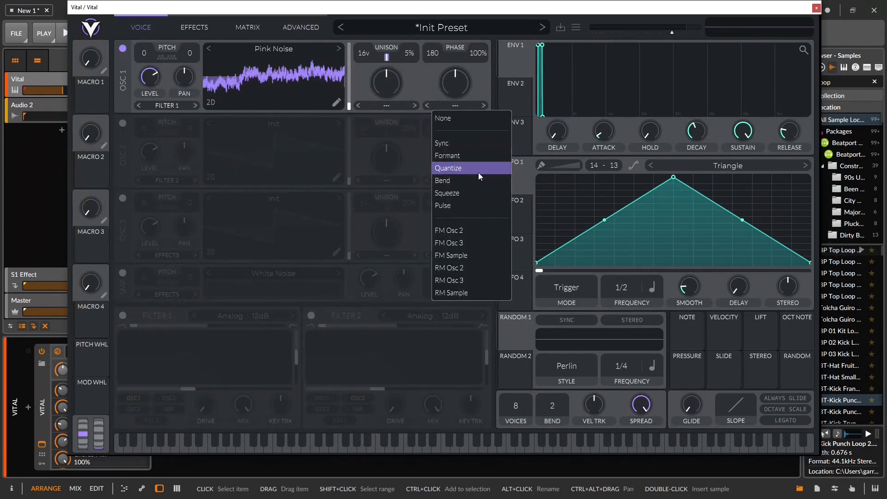
{"action": "left_click", "coordinate": [467, 156]}
{"action": "left_click_drag", "start_coordinate": [462, 88], "coordinate": [456, 132]}
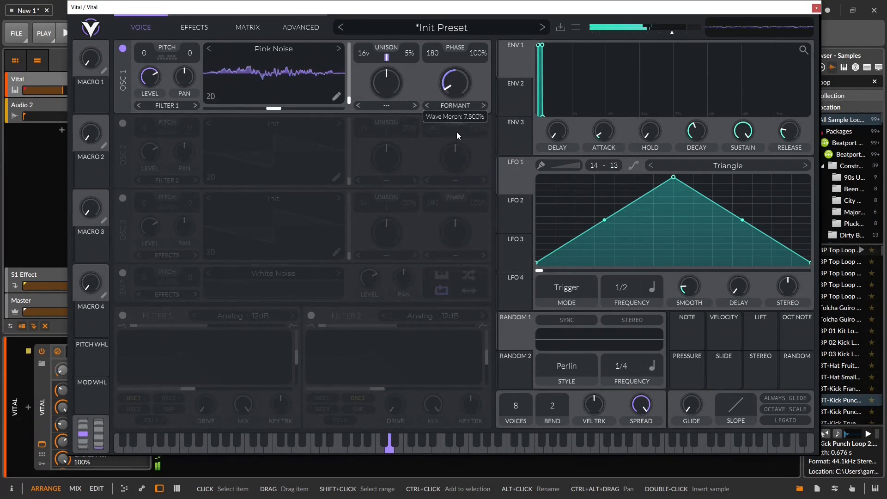
{"action": "double_click", "coordinate": [467, 83]}
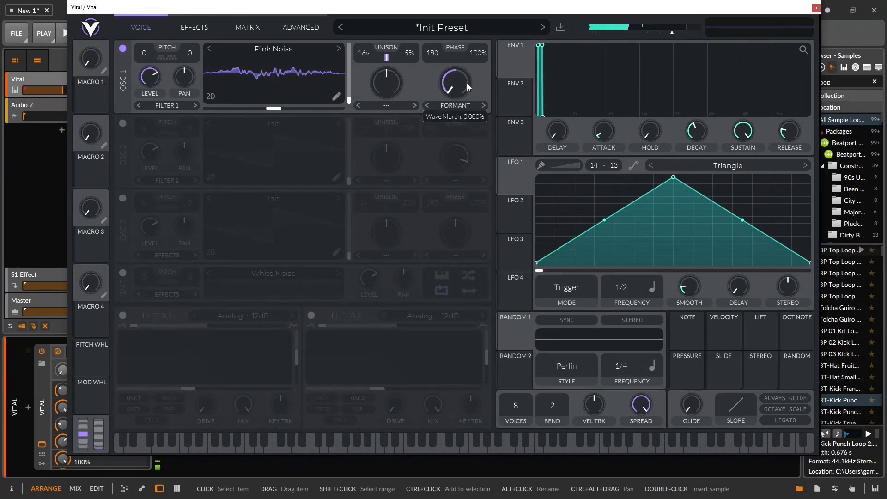
Try Oscillator 1's Dist Spread at -31% and reset it to its default
{"action": "left_click", "coordinate": [247, 24]}
{"action": "left_click", "coordinate": [296, 28]}
{"action": "mouse_move", "coordinate": [465, 95]}
{"action": "left_mouse_down"}
{"action": "mouse_move", "coordinate": [456, 61]}
{"action": "mouse_move", "coordinate": [475, 131]}
{"action": "mouse_move", "coordinate": [460, 68]}
{"action": "mouse_move", "coordinate": [475, 124]}
{"action": "mouse_move", "coordinate": [464, 87]}
{"action": "left_mouse_up"}
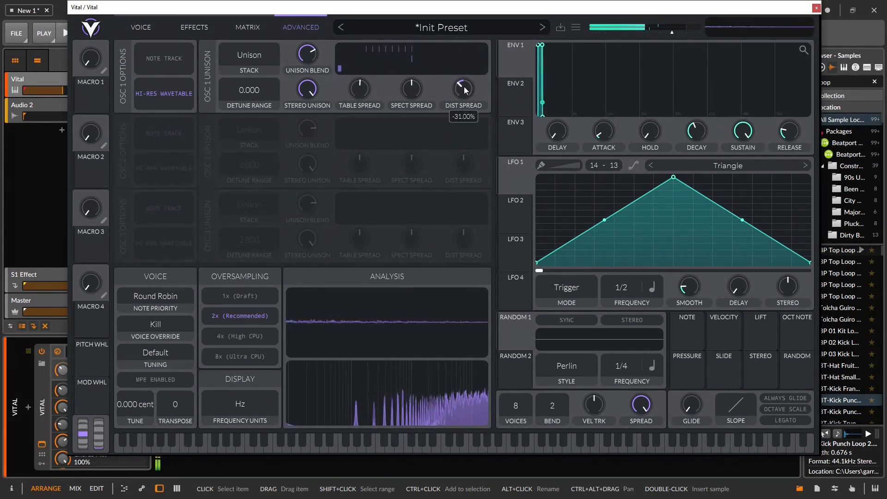
{"action": "double_click", "coordinate": [460, 90]}
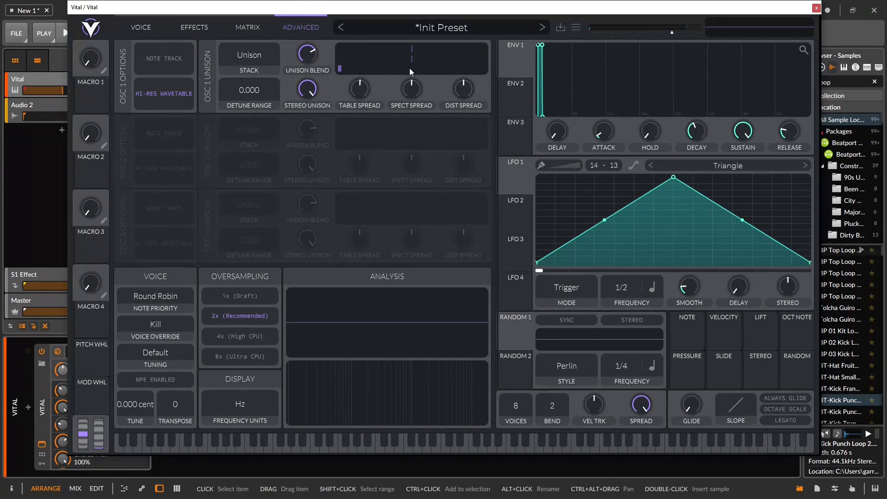
Look over the stack styles available for Oscillator 1's unison without changing the current one
{"action": "left_click", "coordinate": [248, 58]}
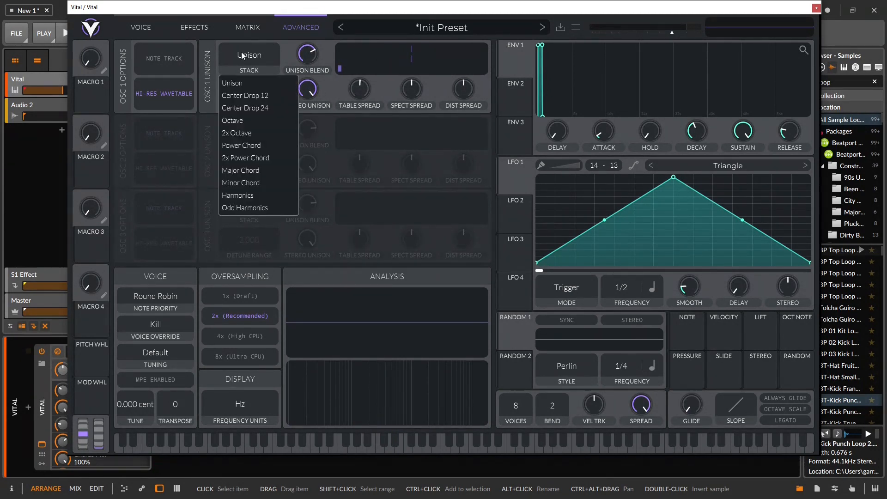
{"action": "left_click", "coordinate": [360, 68]}
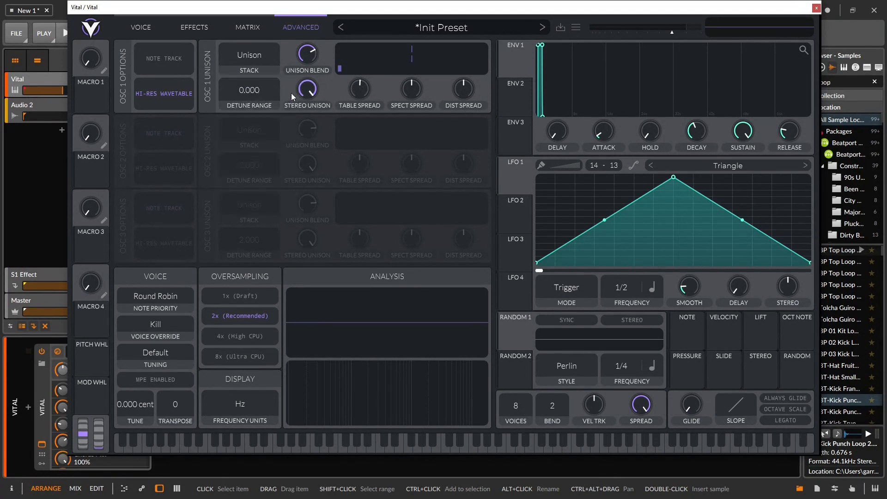
{"action": "left_click", "coordinate": [248, 56]}
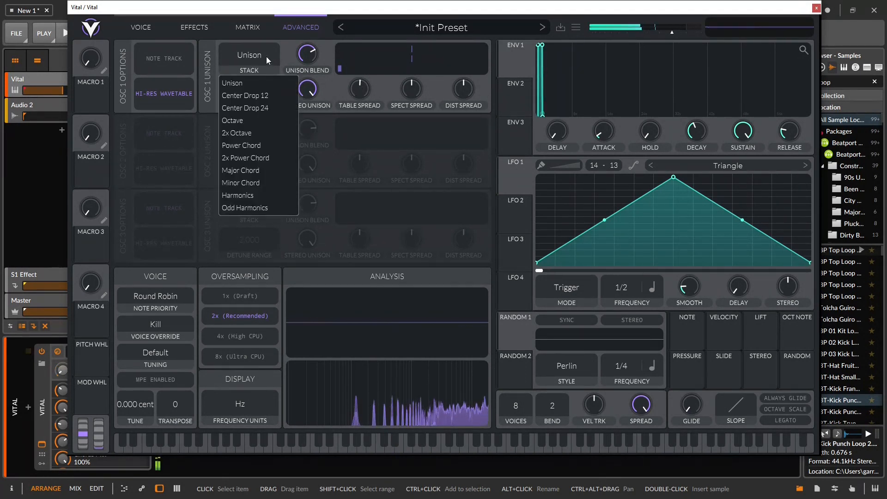
{"action": "left_click", "coordinate": [249, 55]}
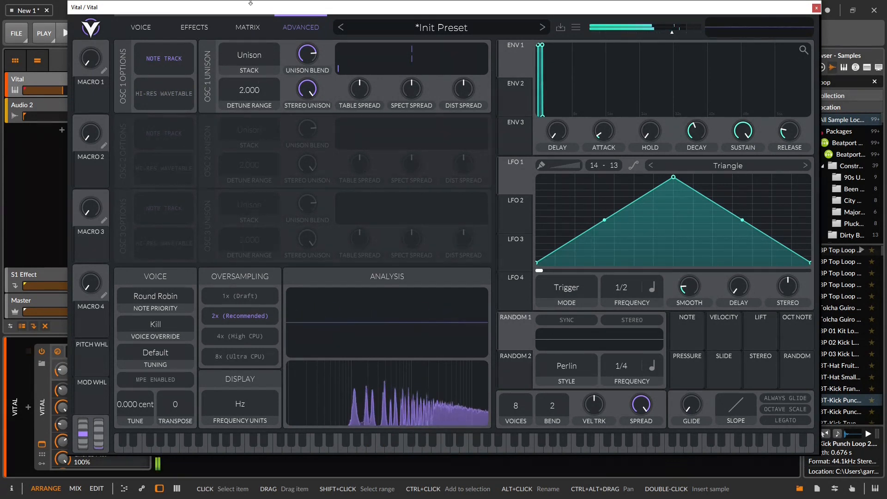
Try the Center Drop 12 and Center Drop 24 stack styles for Oscillator 1's unison, and set the style to Octave
{"action": "left_click", "coordinate": [252, 55]}
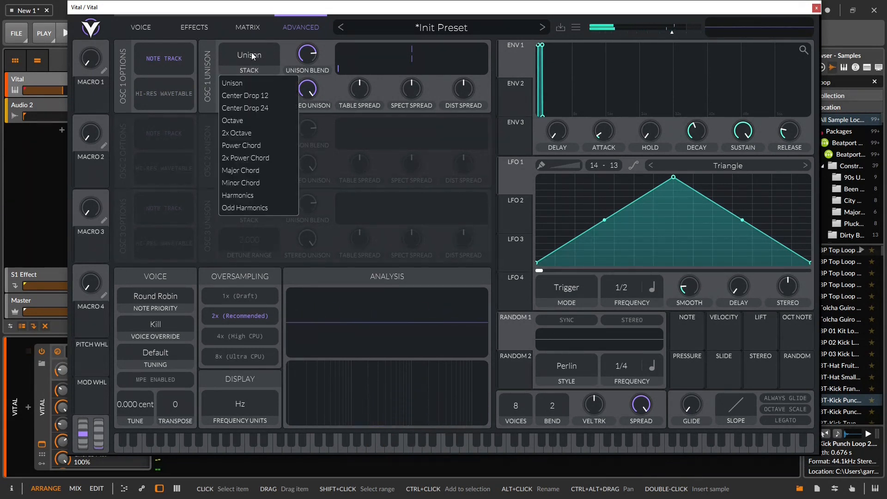
{"action": "left_click", "coordinate": [268, 99]}
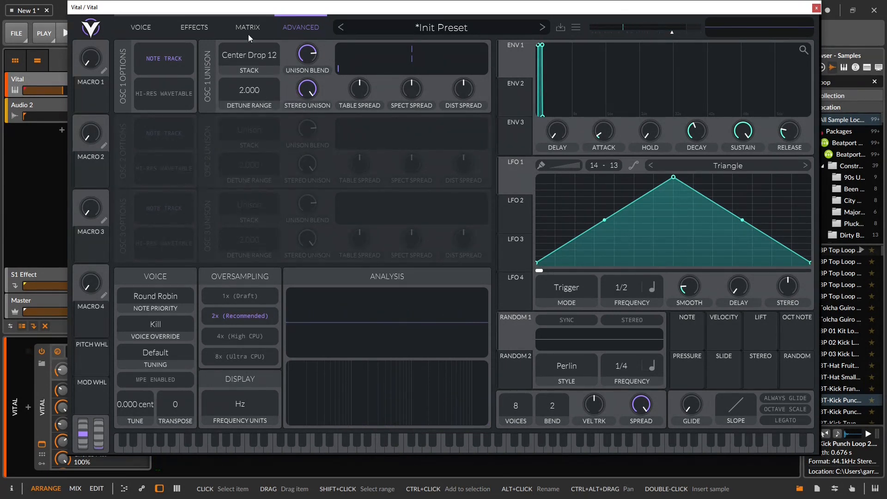
{"action": "left_click", "coordinate": [273, 63]}
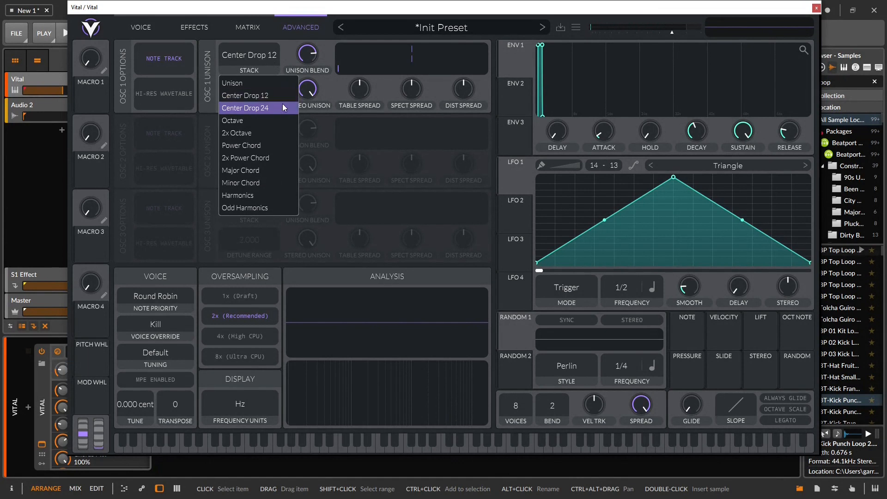
{"action": "left_click", "coordinate": [282, 103]}
{"action": "left_click", "coordinate": [248, 62]}
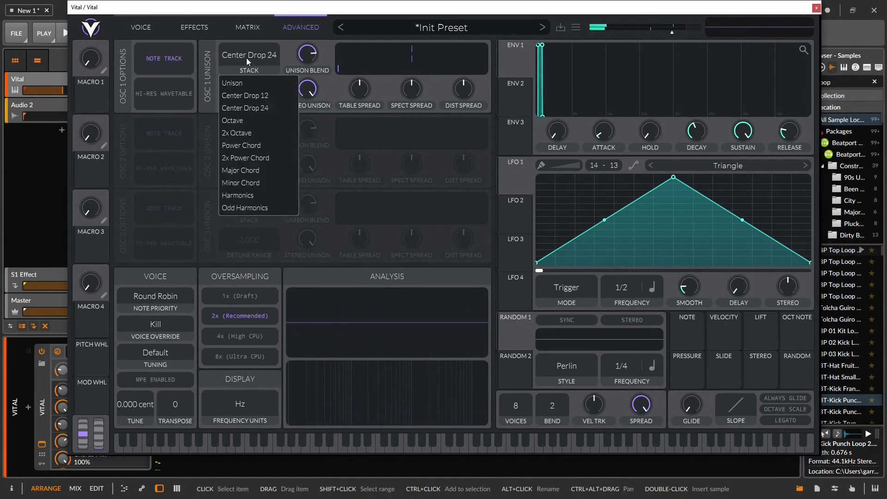
{"action": "left_click", "coordinate": [264, 118]}
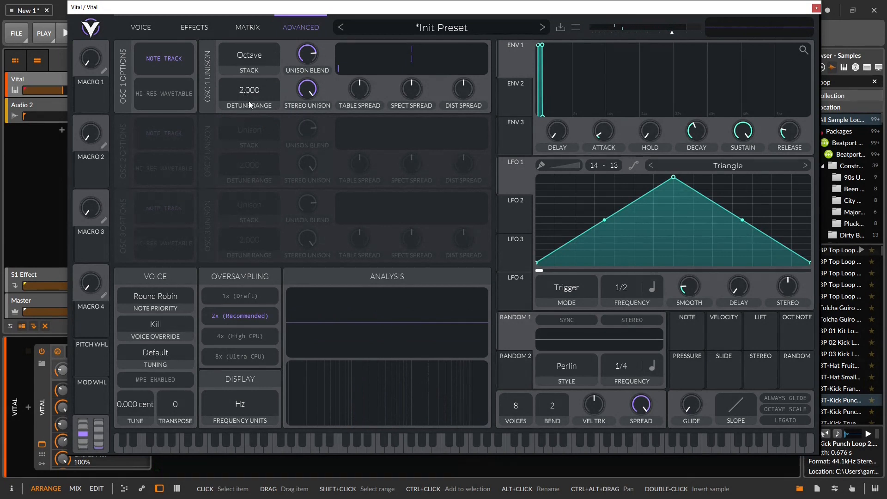
Try the 2x Octave, Power Chord and 2x Power Chord stack styles for Oscillator 1's unison
{"action": "left_click", "coordinate": [248, 46]}
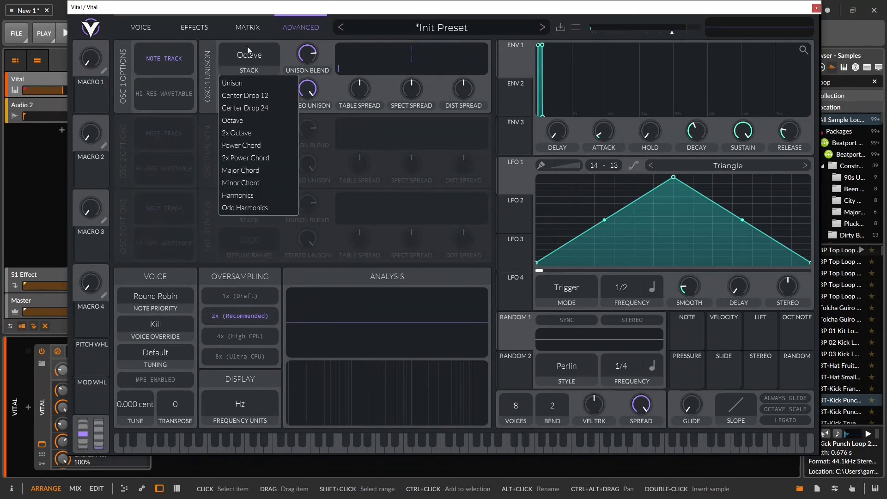
{"action": "left_click", "coordinate": [283, 133]}
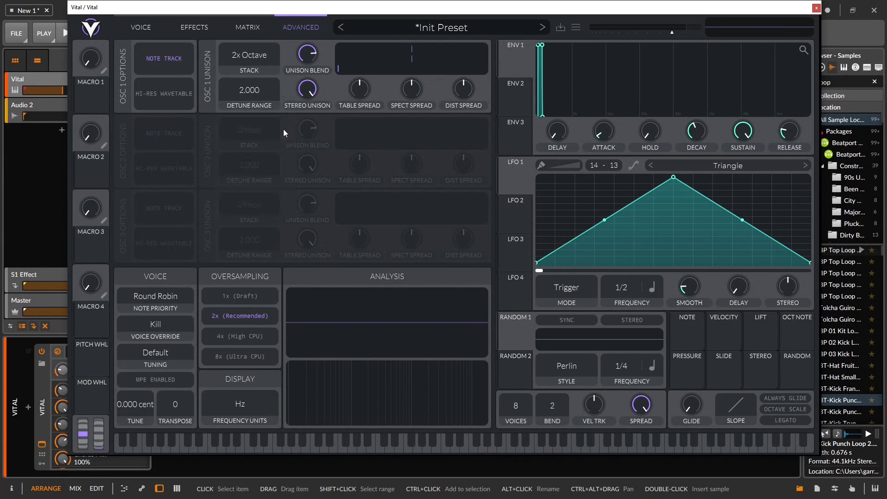
{"action": "left_click", "coordinate": [250, 55]}
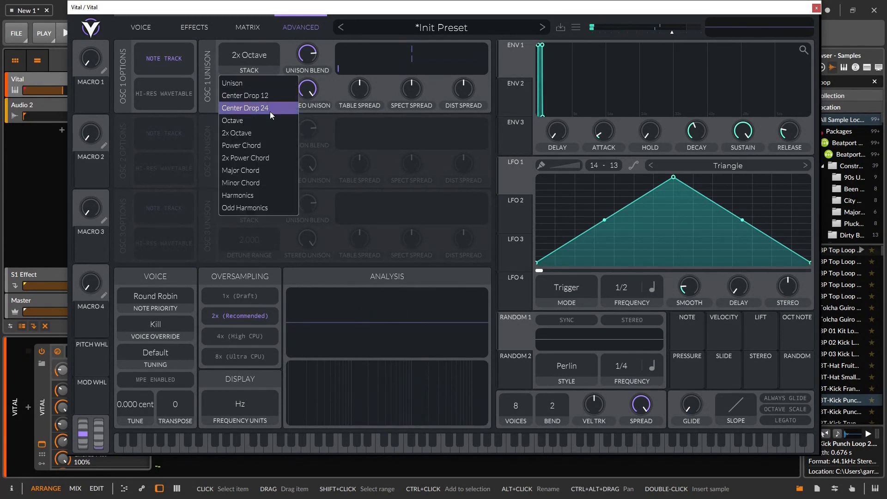
{"action": "left_click", "coordinate": [265, 145]}
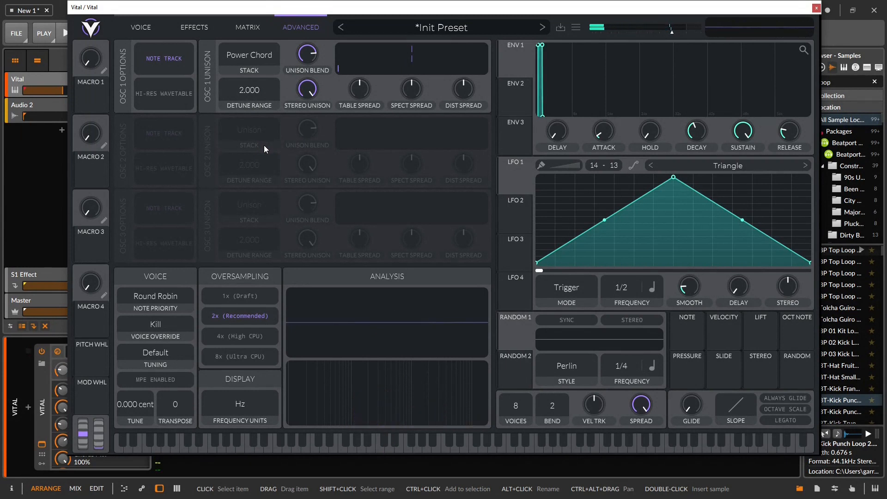
{"action": "left_click", "coordinate": [241, 56]}
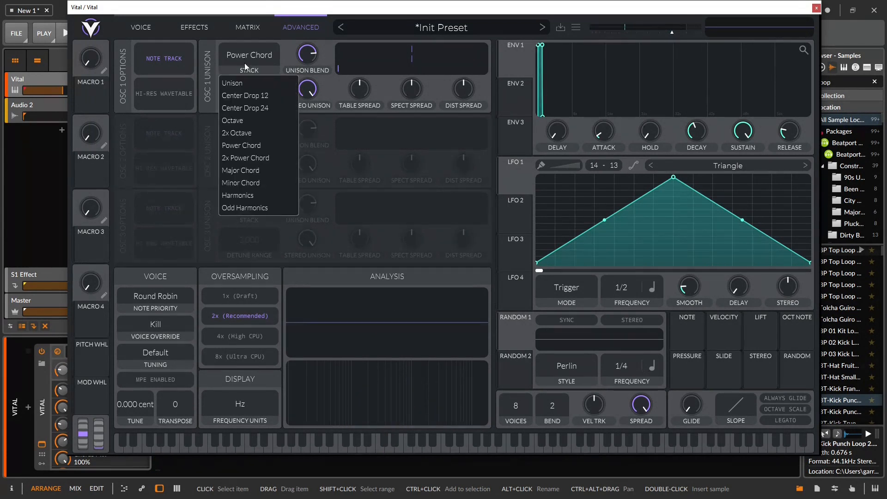
{"action": "left_click", "coordinate": [275, 158]}
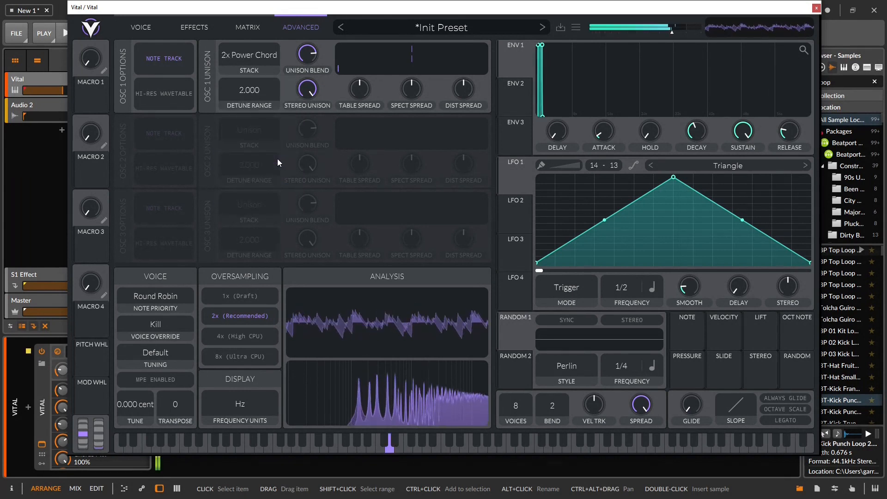
Try the Major Chord and Minor Chord stack styles for Oscillator 1's unison, and set the style to Harmonics
{"action": "left_click", "coordinate": [241, 55]}
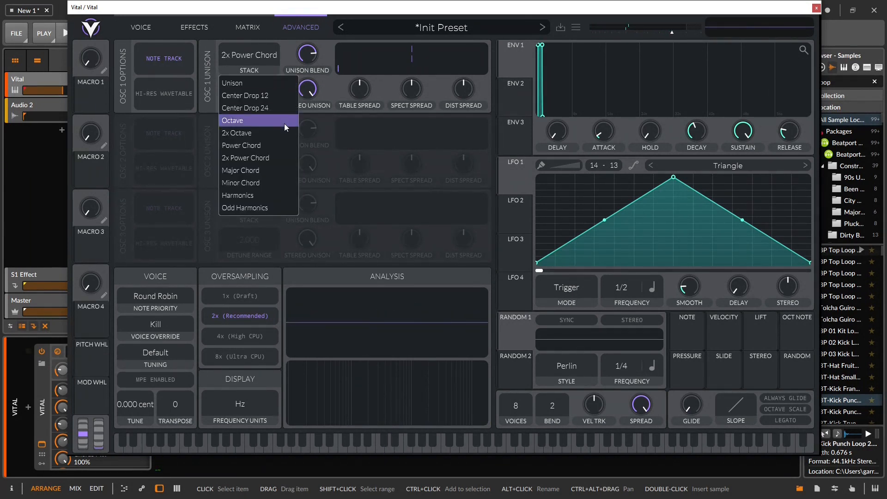
{"action": "left_click", "coordinate": [275, 171]}
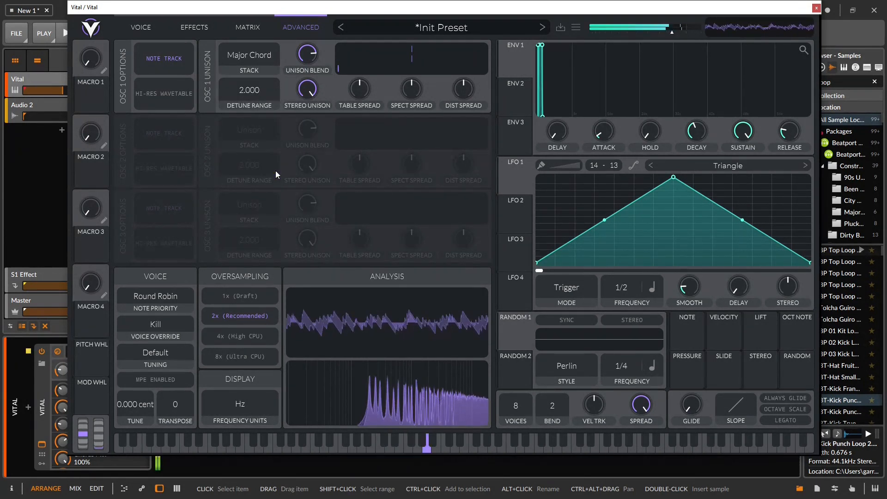
{"action": "left_click", "coordinate": [246, 60]}
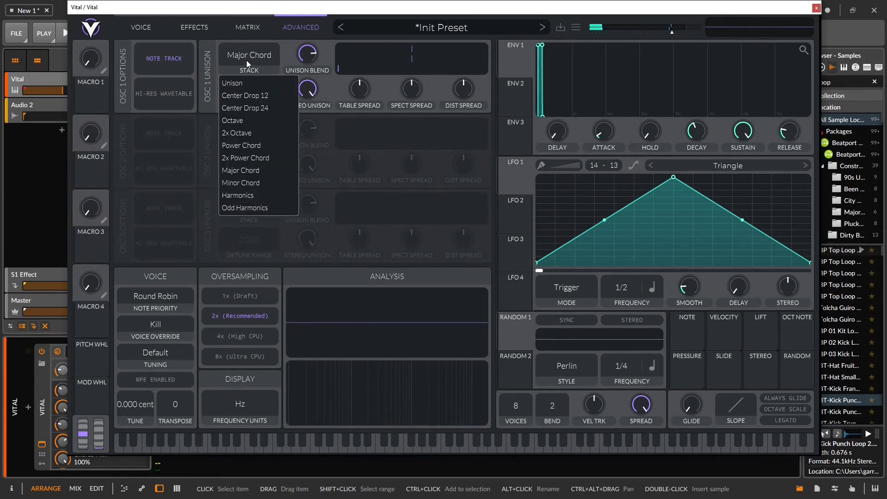
{"action": "left_click", "coordinate": [274, 181]}
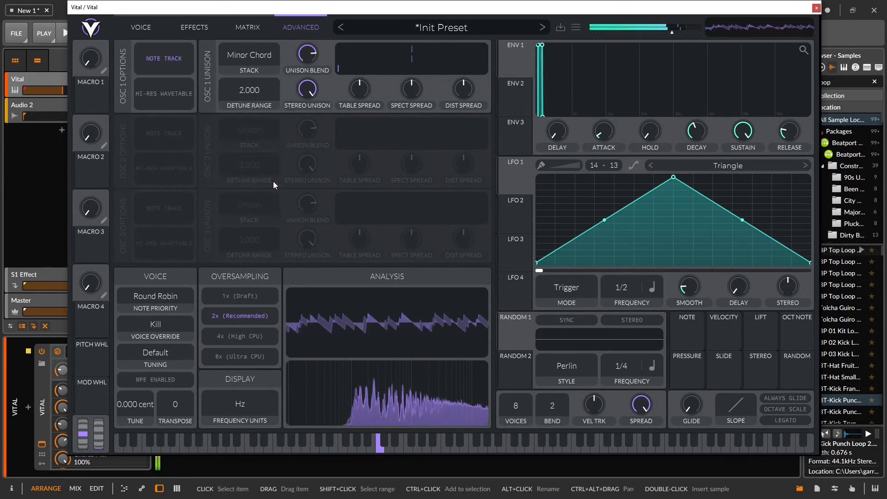
{"action": "left_click", "coordinate": [237, 57]}
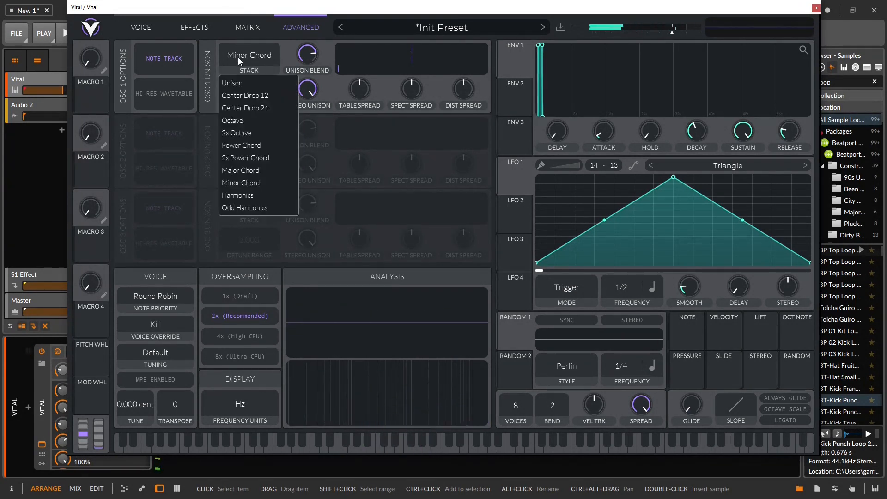
{"action": "left_click", "coordinate": [272, 195]}
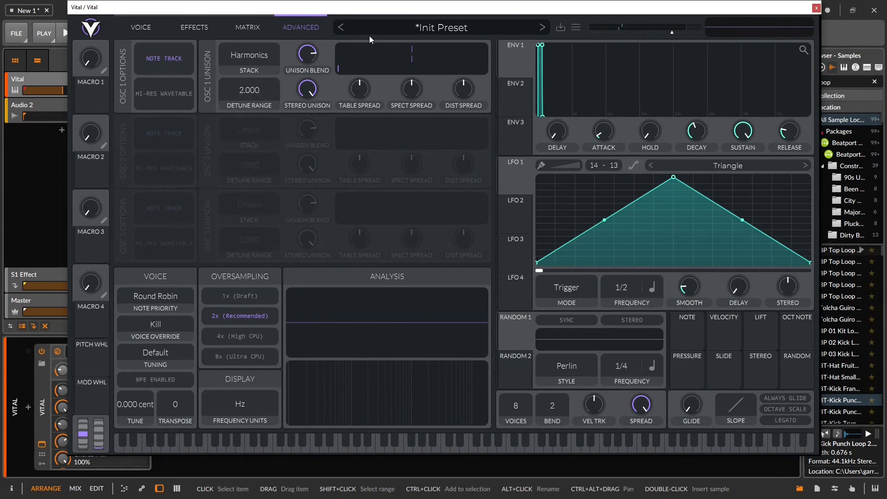
{"action": "mouse_move", "coordinate": [250, 90]}
{"action": "left_mouse_down"}
{"action": "mouse_move", "coordinate": [254, 120]}
{"action": "mouse_move", "coordinate": [230, 4]}
{"action": "mouse_move", "coordinate": [253, 103]}
{"action": "left_mouse_up"}
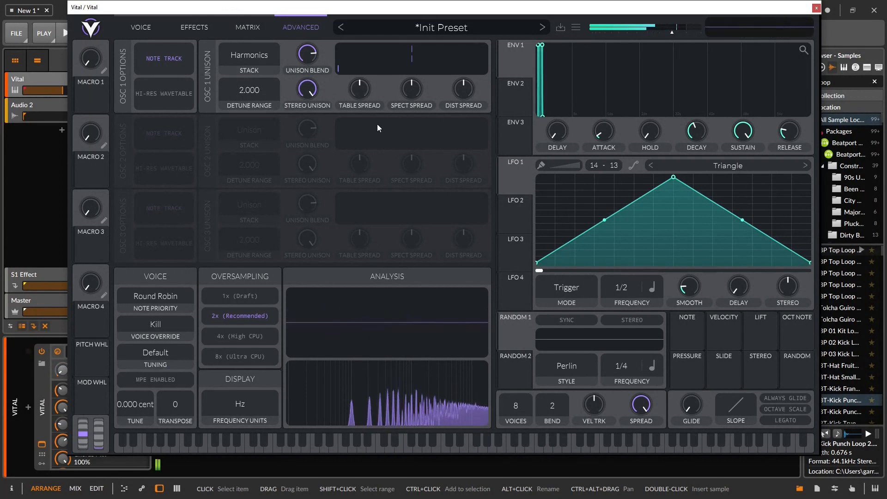
Load the Harmonic Series wavetable into Oscillator 1 and set its unison detune to 100%
{"action": "left_click", "coordinate": [141, 29]}
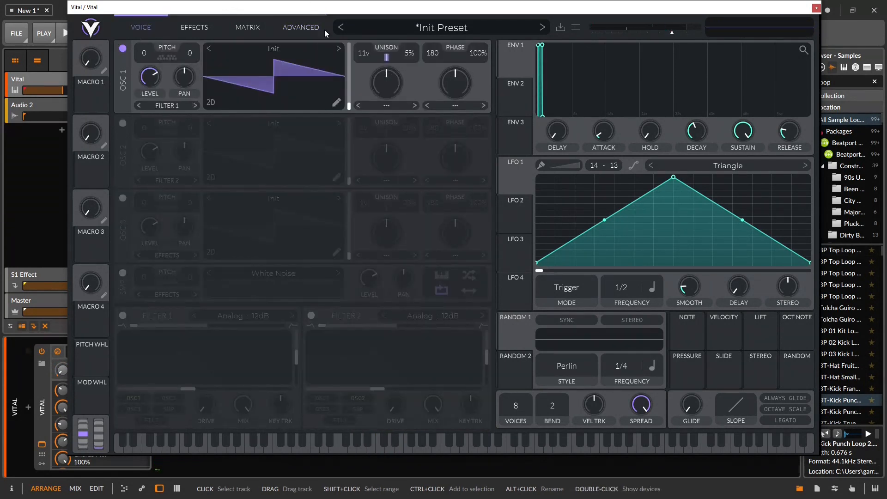
{"action": "left_click", "coordinate": [342, 51]}
{"action": "left_click", "coordinate": [334, 51]}
{"action": "left_click", "coordinate": [212, 48]}
{"action": "left_click", "coordinate": [212, 48]}
{"action": "left_click", "coordinate": [209, 48]}
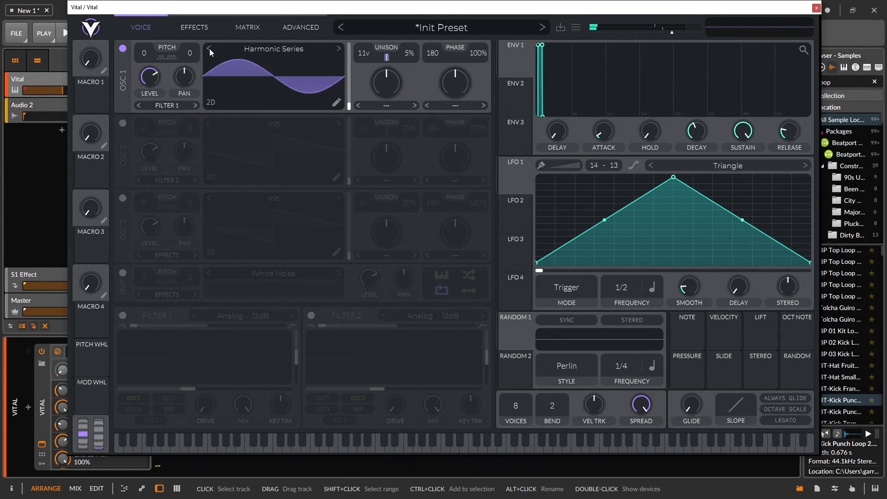
{"action": "left_click_drag", "start_coordinate": [412, 57], "coordinate": [410, 3]}
{"action": "left_click_drag", "start_coordinate": [404, 60], "coordinate": [404, 19]}
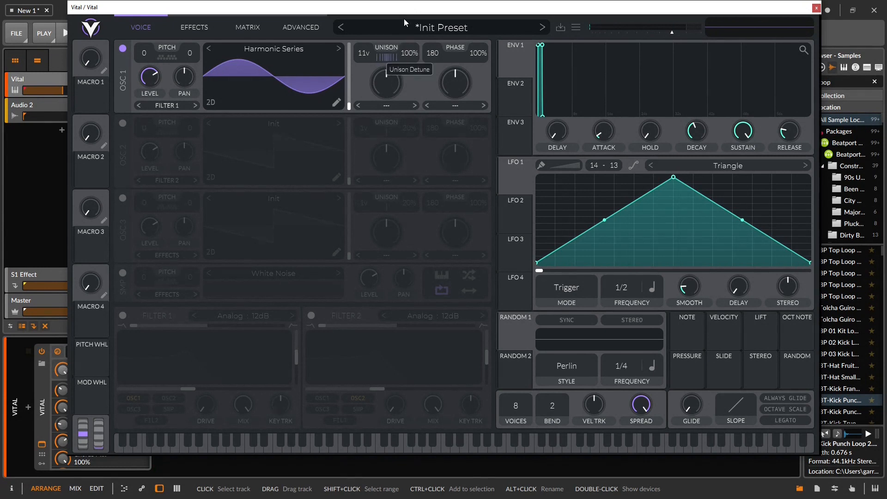
Try a detune range of 48.00 for Oscillator 1's unison, and set it to 0.000
{"action": "left_click", "coordinate": [300, 31]}
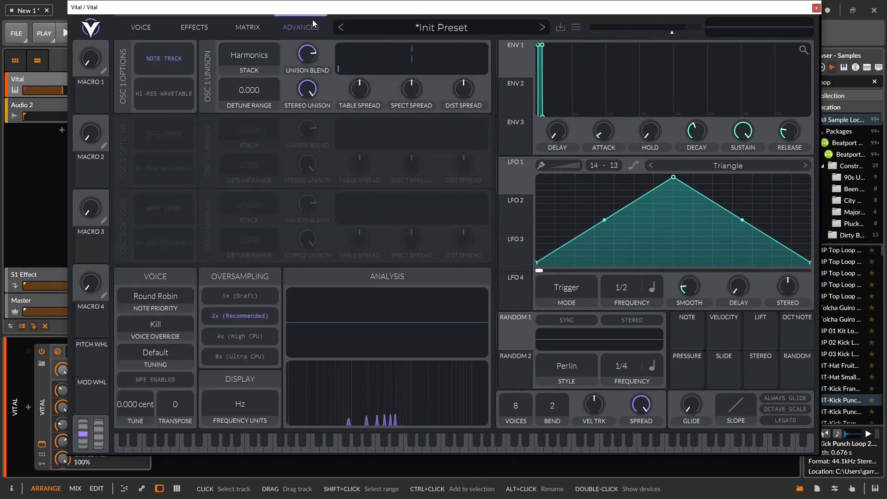
{"action": "left_click_drag", "start_coordinate": [240, 90], "coordinate": [271, 4]}
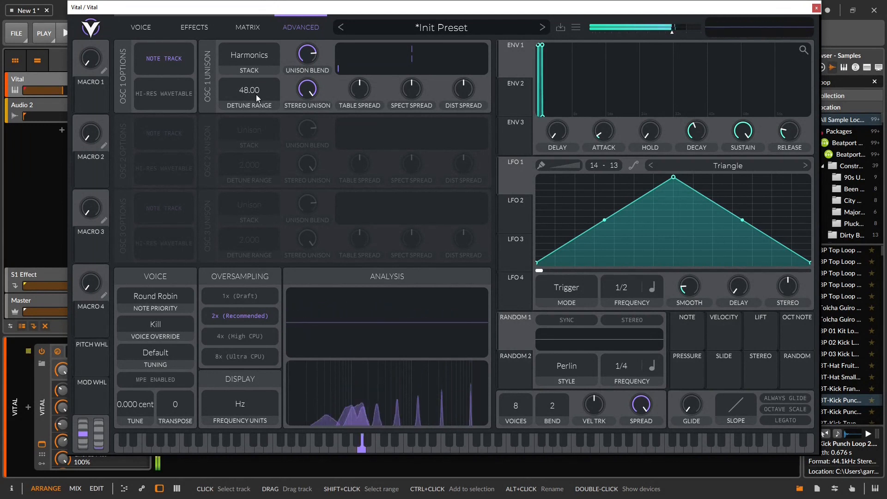
{"action": "left_click_drag", "start_coordinate": [240, 96], "coordinate": [257, 244]}
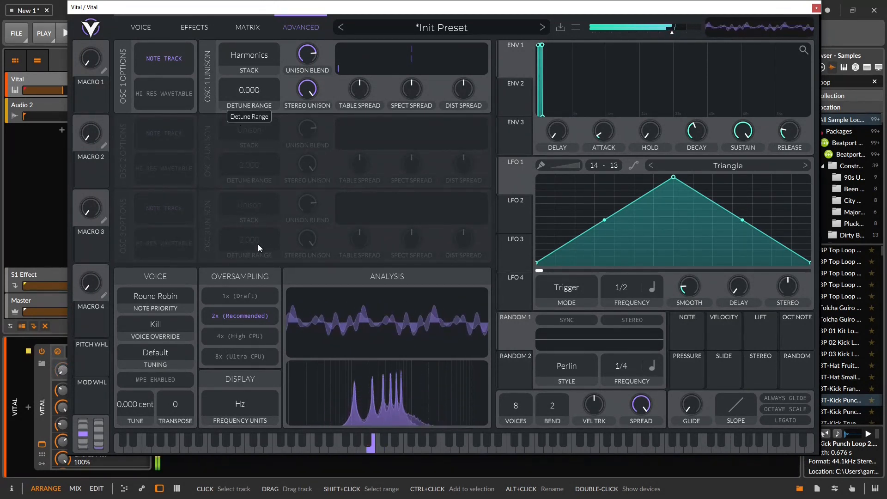
Set Oscillator 1's unison stack style to Odd Harmonics
{"action": "left_click", "coordinate": [240, 56]}
{"action": "left_click", "coordinate": [255, 209]}
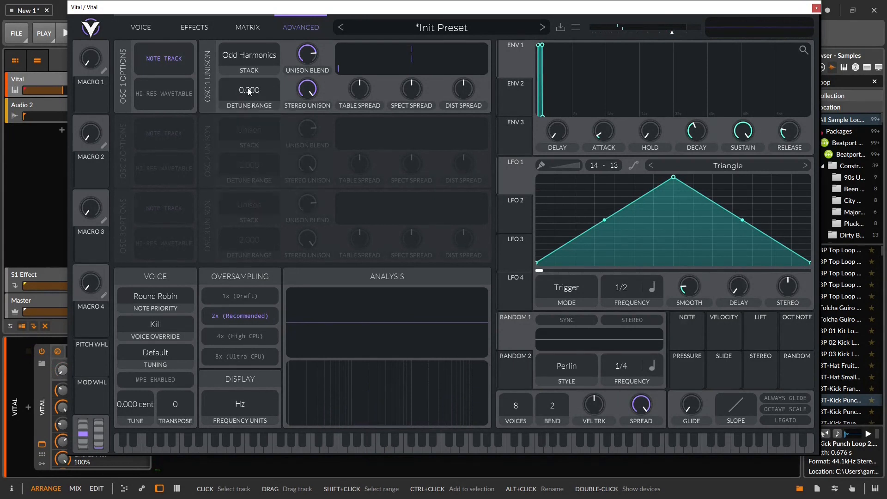
{"action": "left_click_drag", "start_coordinate": [236, 54], "coordinate": [361, 209]}
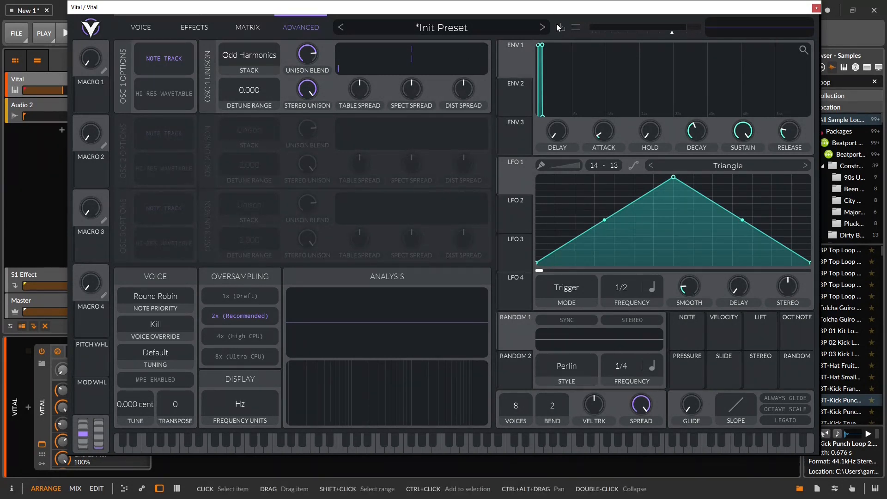
Reset the synth to the Init Preset
{"action": "left_click", "coordinate": [575, 28]}
{"action": "left_click", "coordinate": [612, 130]}
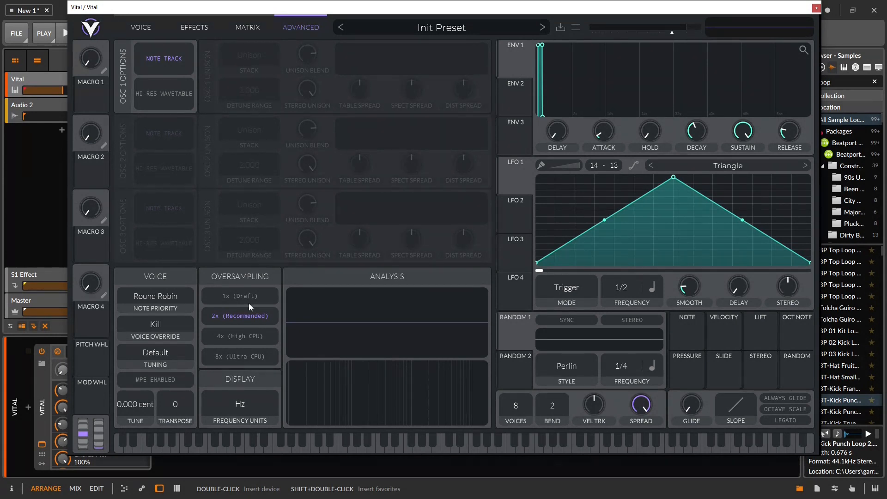
{"action": "left_click", "coordinate": [243, 354]}
Set the polyphony to 2 voices and lower the synth's output volume
{"action": "left_click_drag", "start_coordinate": [525, 410], "coordinate": [528, 425]}
{"action": "left_click", "coordinate": [509, 439]}
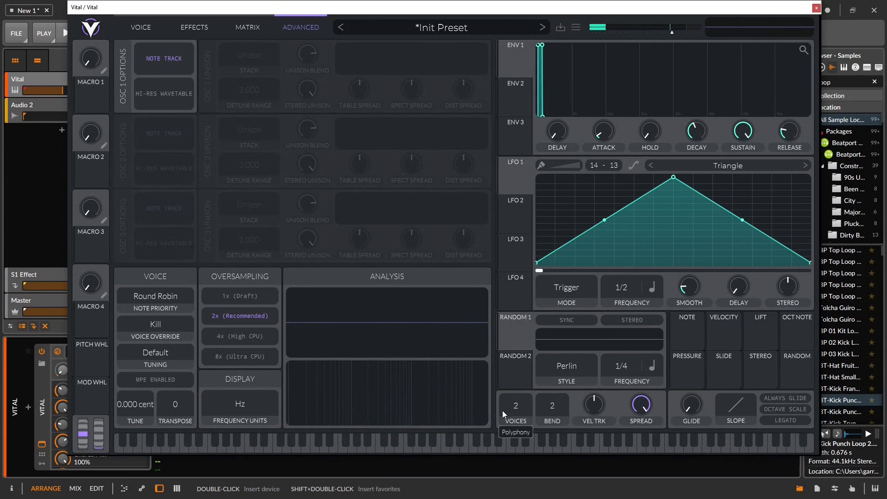
{"action": "left_click_drag", "start_coordinate": [672, 36], "coordinate": [653, 38]}
Set the note priority to Newest and reduce the polyphony to 1 voice
{"action": "left_click", "coordinate": [167, 298]}
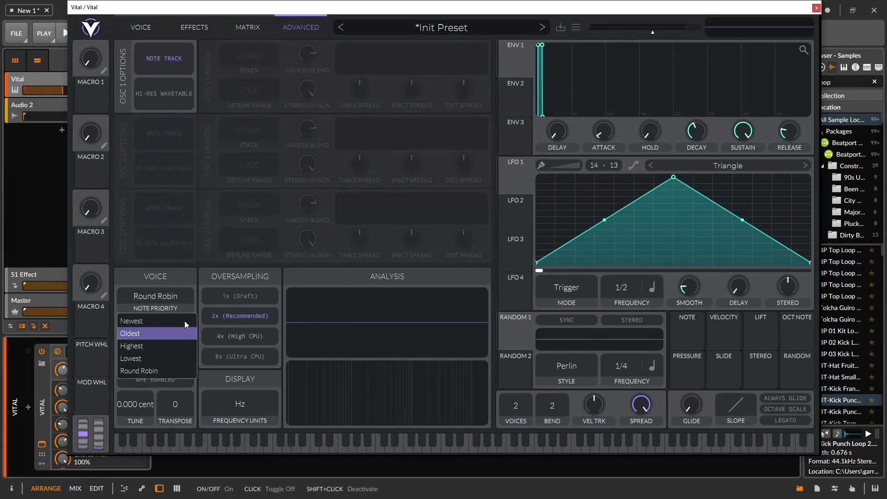
{"action": "left_click", "coordinate": [138, 324]}
{"action": "left_click_drag", "start_coordinate": [520, 409], "coordinate": [521, 496]}
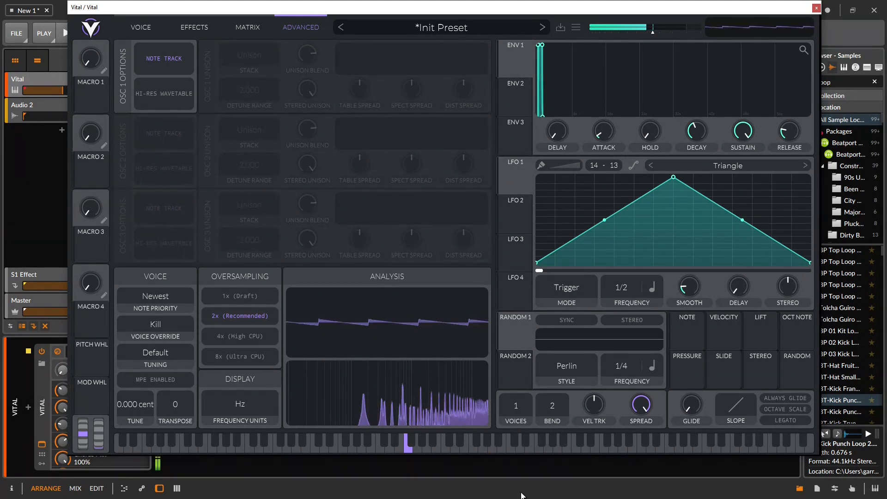
Try the Oldest, Highest and Lowest note priorities, and set the note priority to Round Robin
{"action": "left_click", "coordinate": [139, 298]}
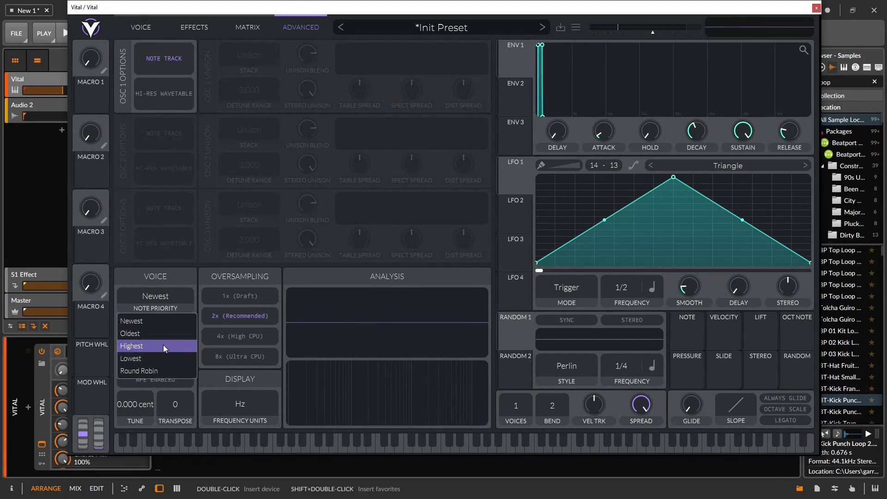
{"action": "left_click", "coordinate": [165, 330]}
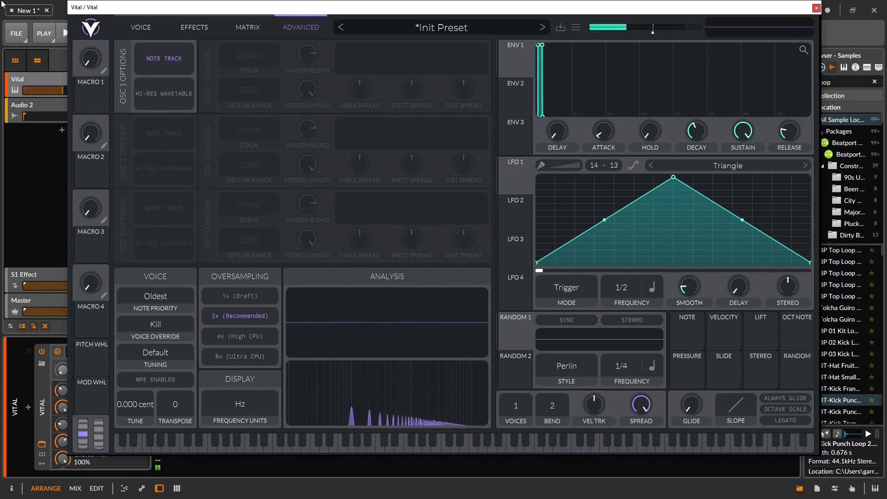
{"action": "left_click", "coordinate": [157, 297]}
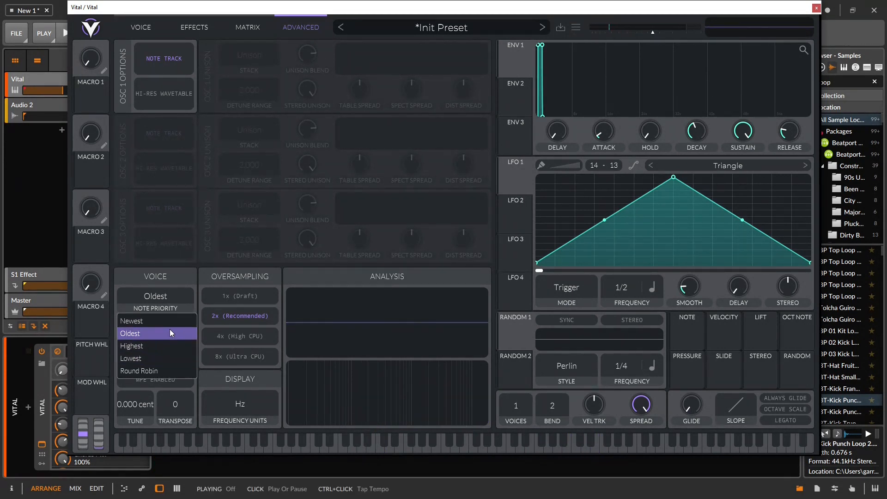
{"action": "left_click", "coordinate": [168, 346]}
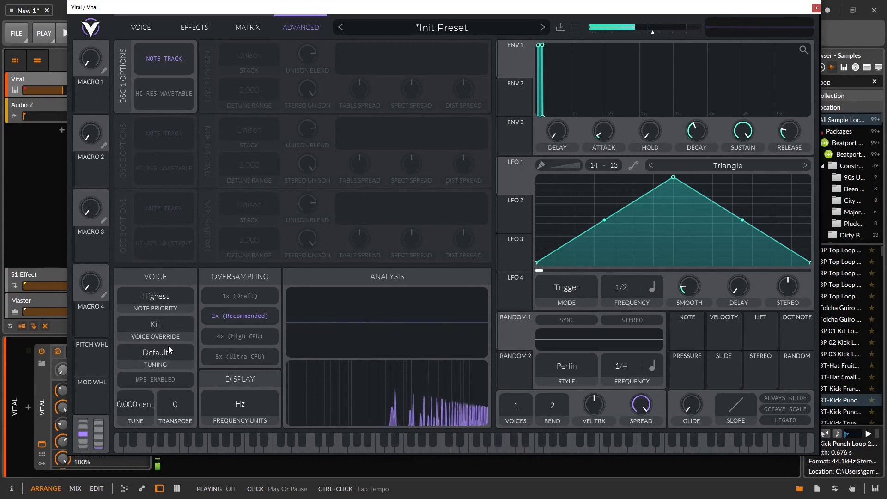
{"action": "left_click", "coordinate": [178, 303]}
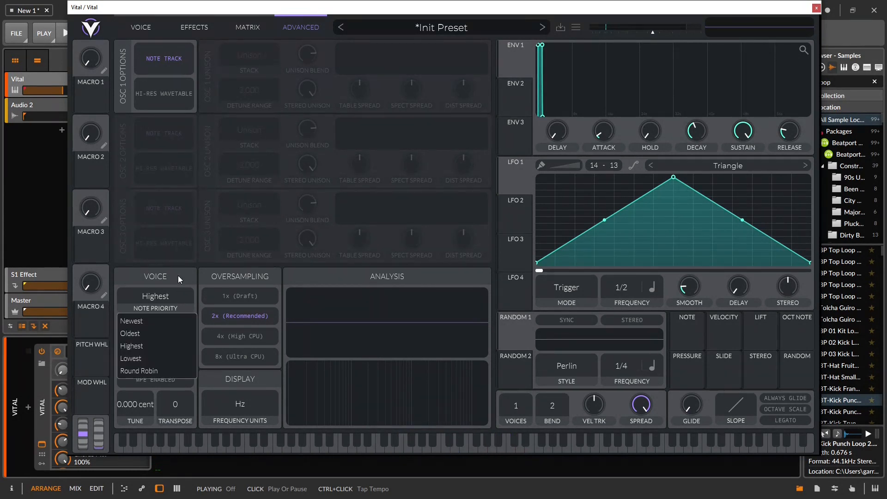
{"action": "left_click", "coordinate": [165, 359]}
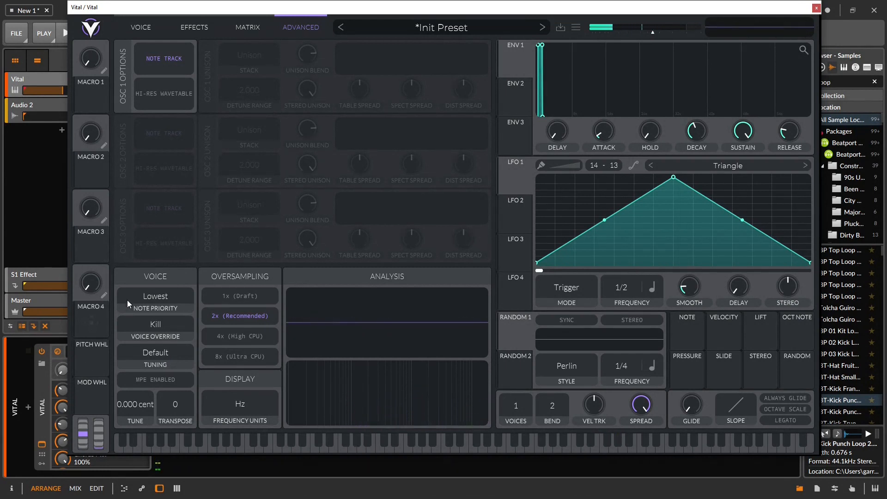
{"action": "left_click", "coordinate": [151, 298]}
{"action": "left_click", "coordinate": [181, 368]}
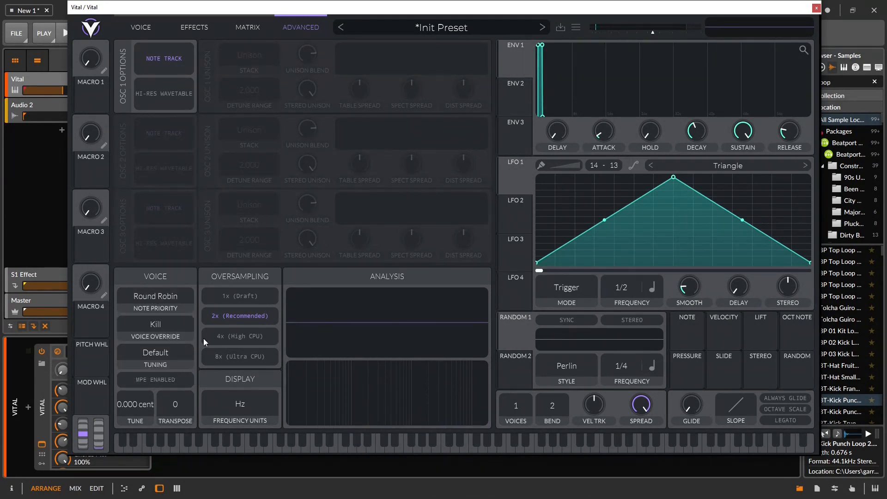
Look at the available voice override options without changing the setting
{"action": "left_click", "coordinate": [177, 329]}
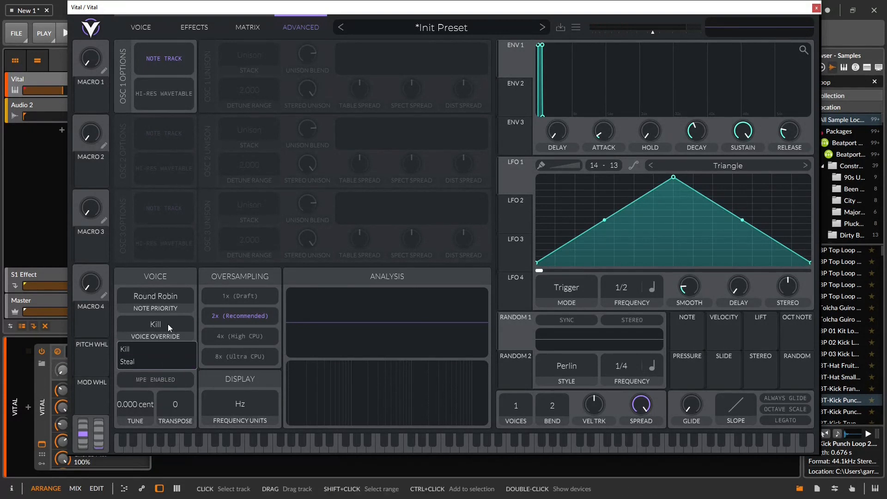
{"action": "left_click", "coordinate": [481, 82]}
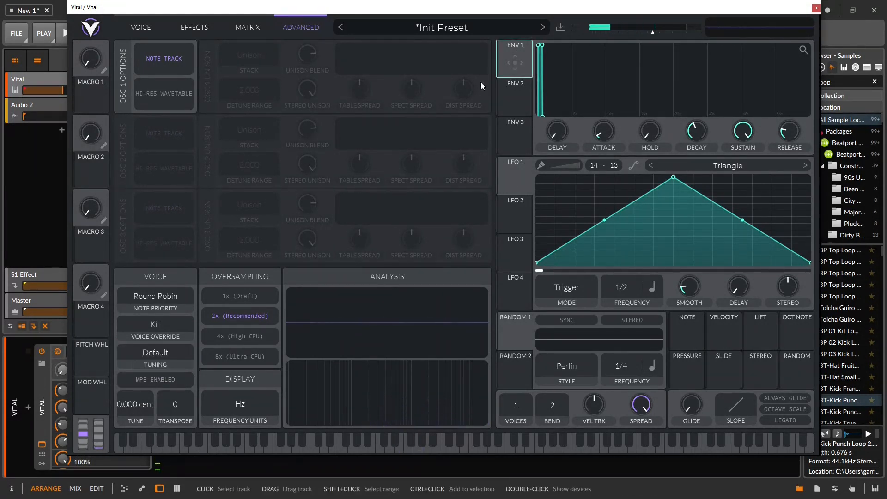
Enable Filter 1, modulate its cutoff with Envelope 2, and lengthen Envelope 2's attack
{"action": "left_click", "coordinate": [134, 24]}
{"action": "left_click", "coordinate": [513, 95]}
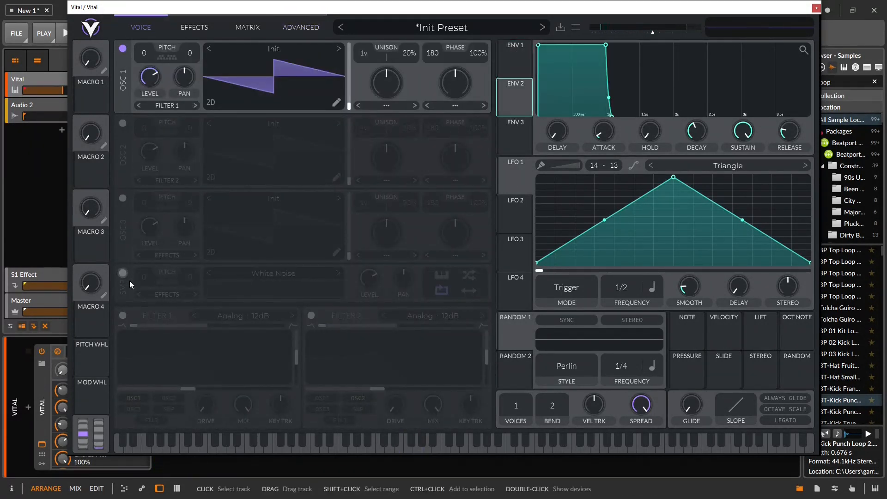
{"action": "left_click", "coordinate": [124, 319]}
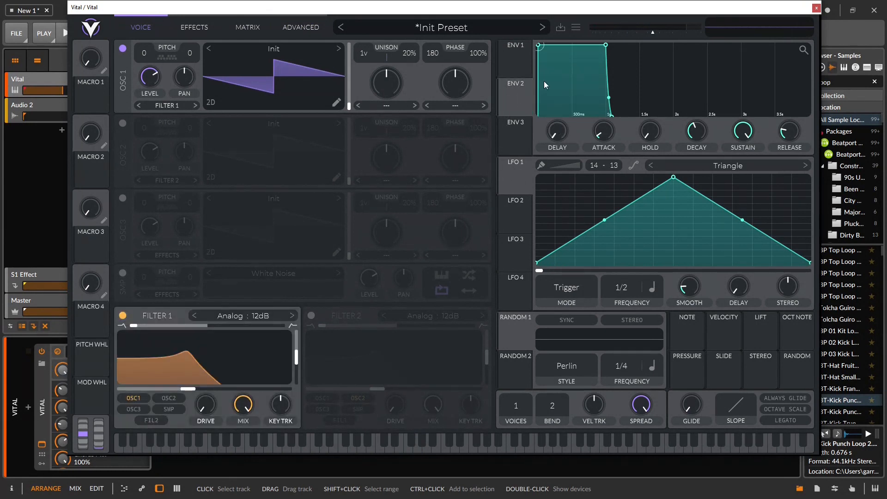
{"action": "left_click_drag", "start_coordinate": [518, 104], "coordinate": [204, 375]}
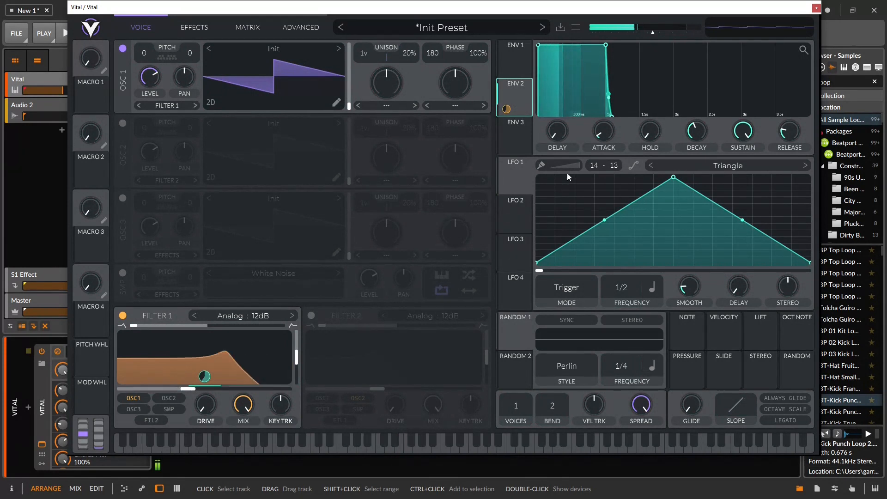
{"action": "left_click_drag", "start_coordinate": [607, 136], "coordinate": [568, 116]}
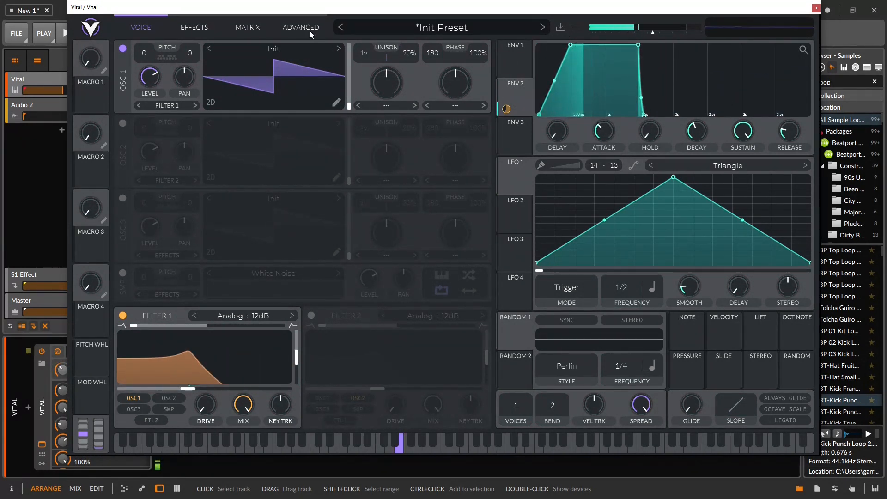
Set the voice override to Steal in the advanced voice settings
{"action": "left_click", "coordinate": [307, 29]}
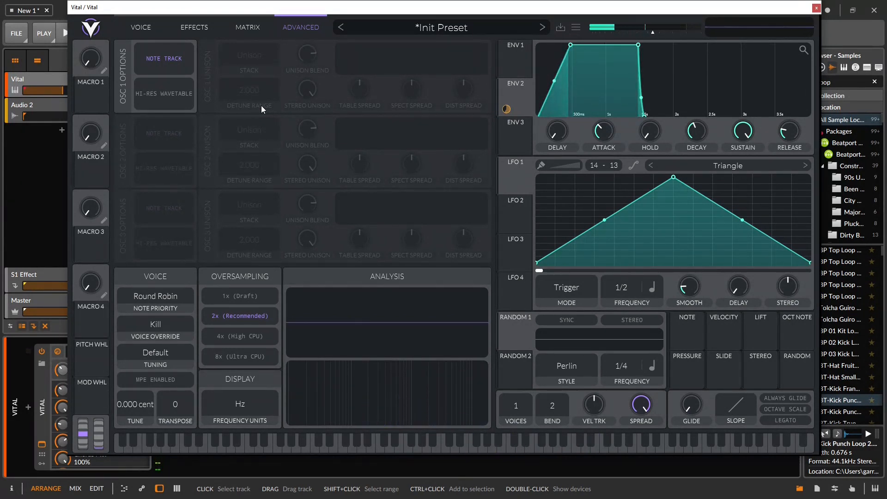
{"action": "left_click", "coordinate": [155, 324]}
{"action": "left_click", "coordinate": [152, 360]}
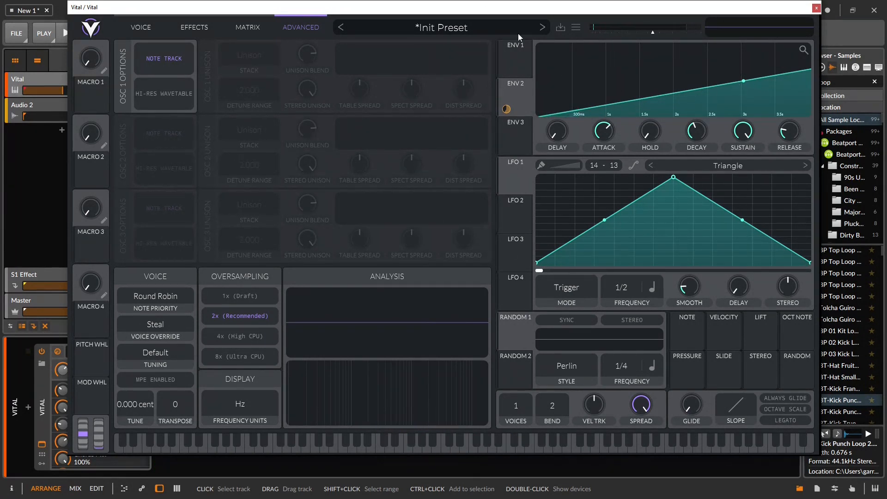
Reset the synth to the Init Preset and switch on Oscillators 2 and 3
{"action": "left_click", "coordinate": [578, 26]}
{"action": "left_click", "coordinate": [617, 127]}
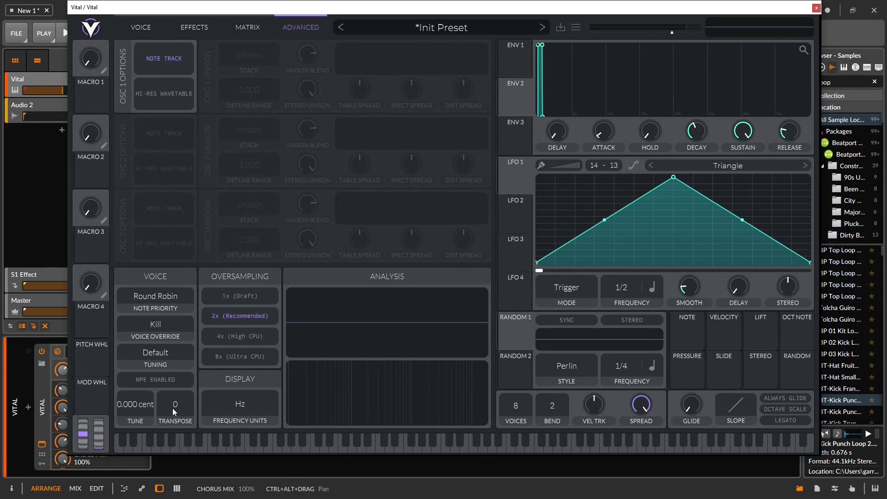
{"action": "left_click", "coordinate": [151, 26]}
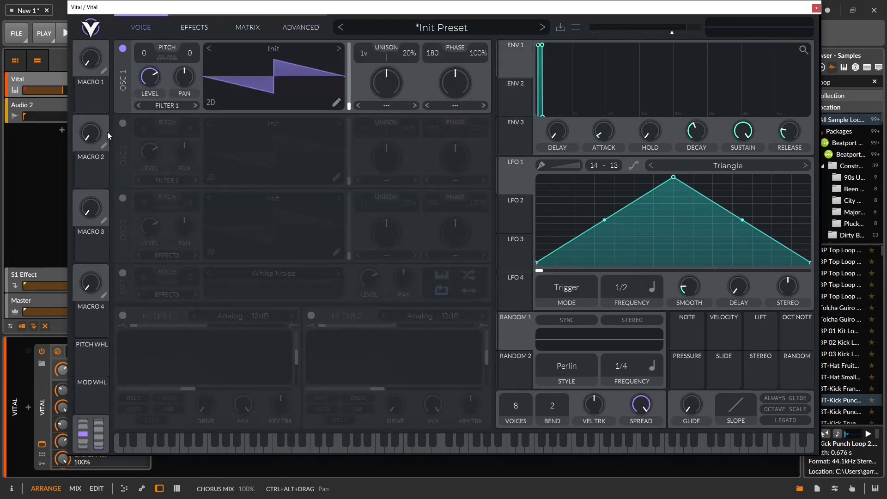
{"action": "left_click", "coordinate": [122, 123]}
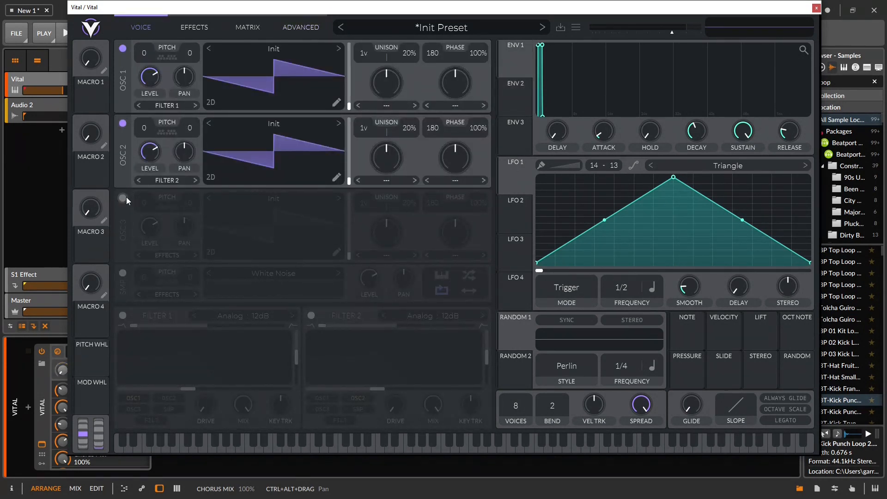
{"action": "left_click", "coordinate": [125, 197]}
Try a voice tune of -38 cents and a transpose of -8, resetting each to 0
{"action": "left_click", "coordinate": [300, 27]}
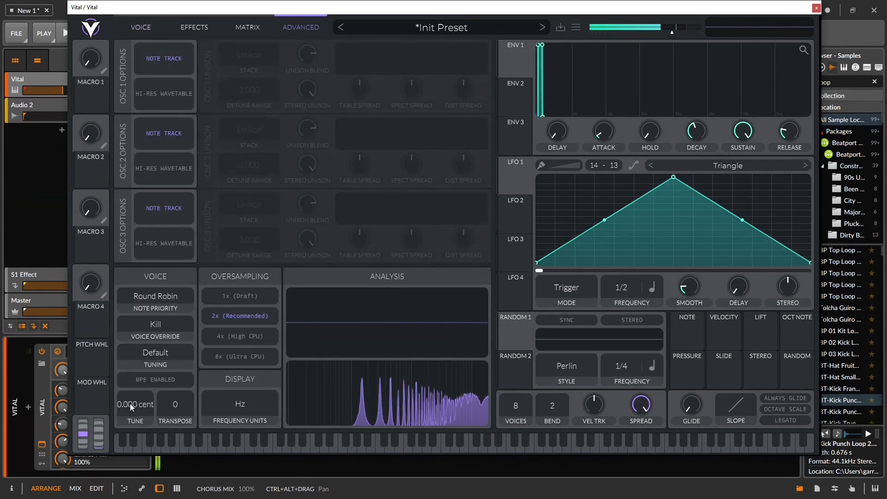
{"action": "left_click_drag", "start_coordinate": [123, 406], "coordinate": [126, 411]}
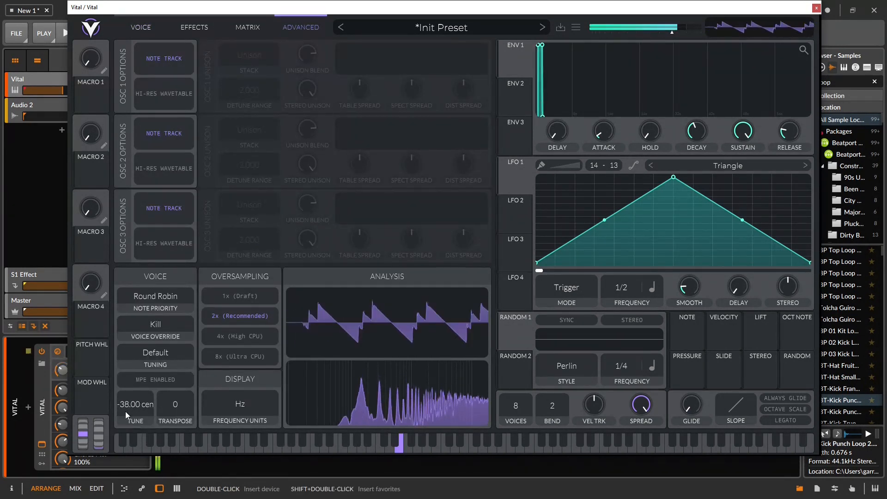
{"action": "double_click", "coordinate": [126, 411]}
{"action": "scroll", "coordinate": [173, 409], "scroll_direction": "down", "scroll_amount": 8}
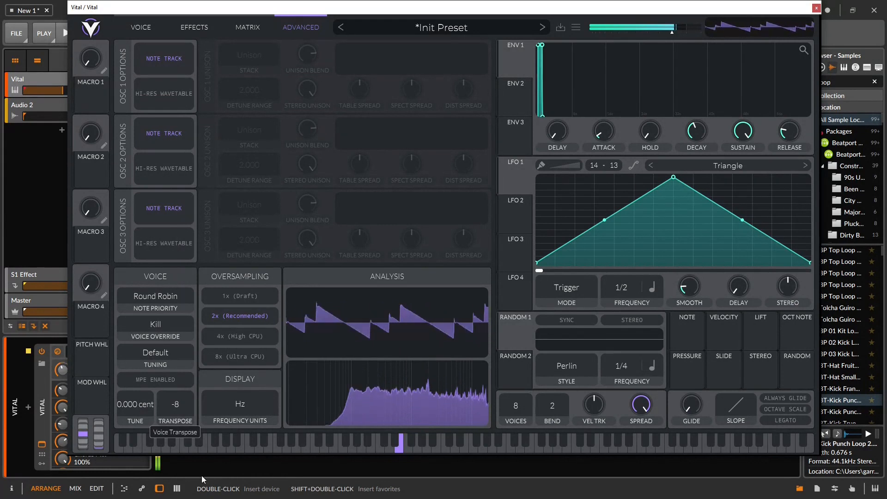
{"action": "double_click", "coordinate": [175, 406]}
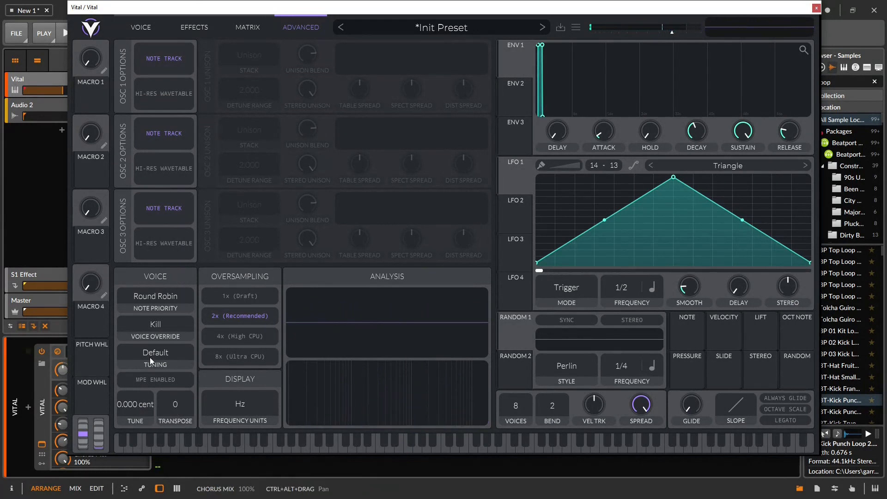
Enable MPE and switch off Oscillators 2 and 3
{"action": "left_click", "coordinate": [178, 375]}
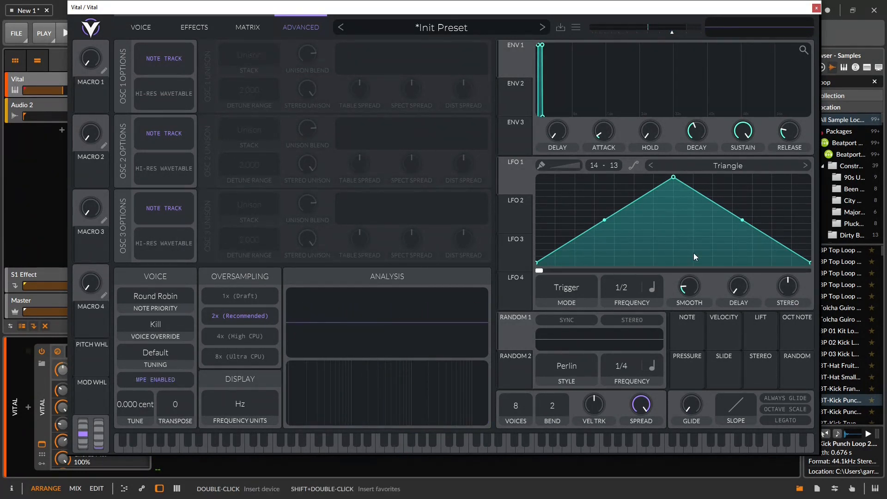
{"action": "left_click", "coordinate": [140, 27]}
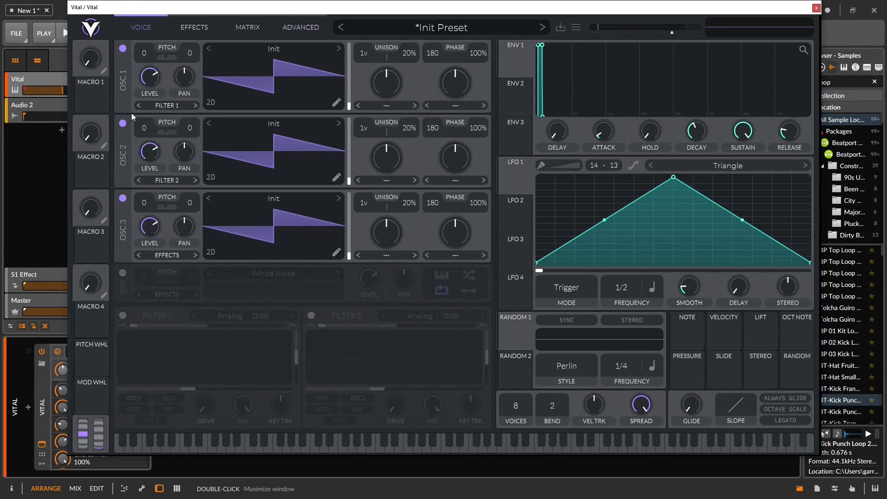
{"action": "left_click", "coordinate": [123, 123]}
{"action": "left_click", "coordinate": [123, 198]}
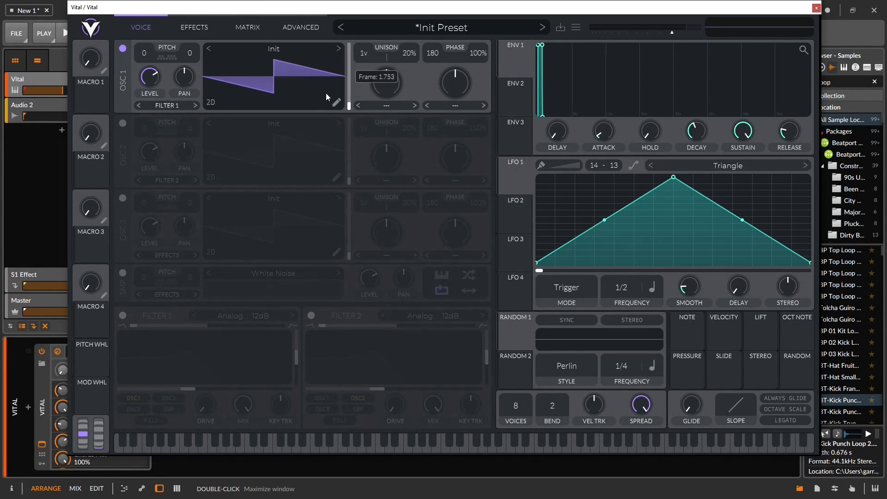
Open Oscillator 1's wavetable editor and remove the existing Wave Source
{"action": "left_click", "coordinate": [335, 101]}
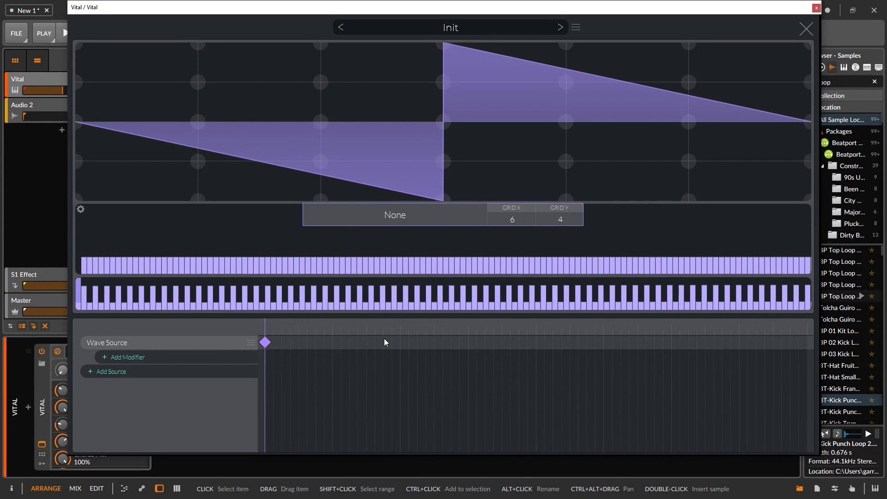
{"action": "left_click", "coordinate": [401, 345]}
{"action": "left_click", "coordinate": [266, 340]}
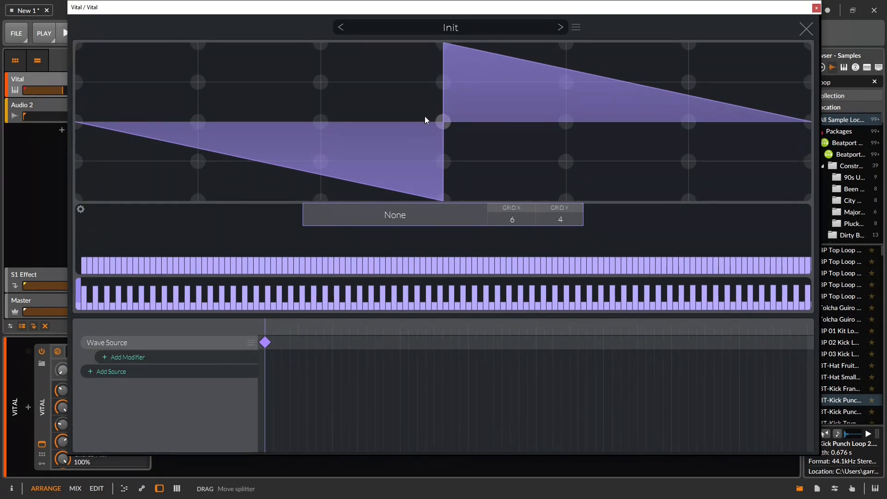
{"action": "left_click", "coordinate": [250, 343]}
{"action": "left_click", "coordinate": [278, 371]}
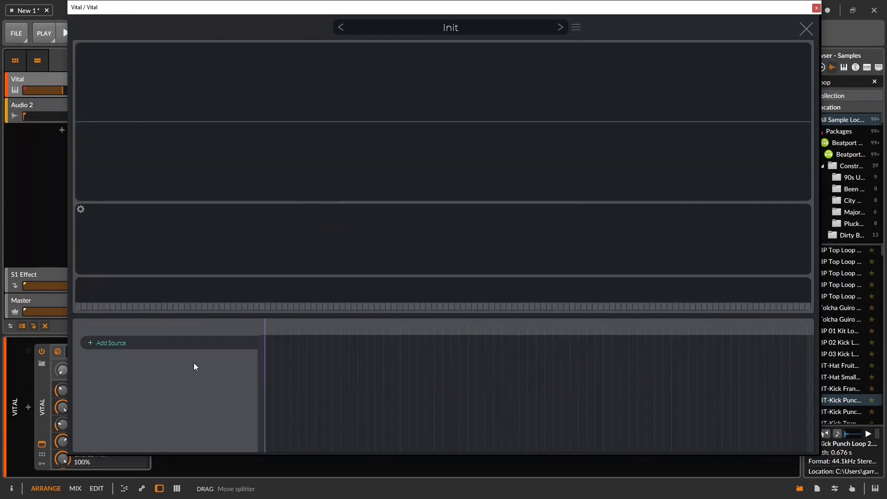
Add a new Wave Source and draw an angular waveform that ramps up to a peak and falls below the centre line
{"action": "left_click", "coordinate": [90, 343]}
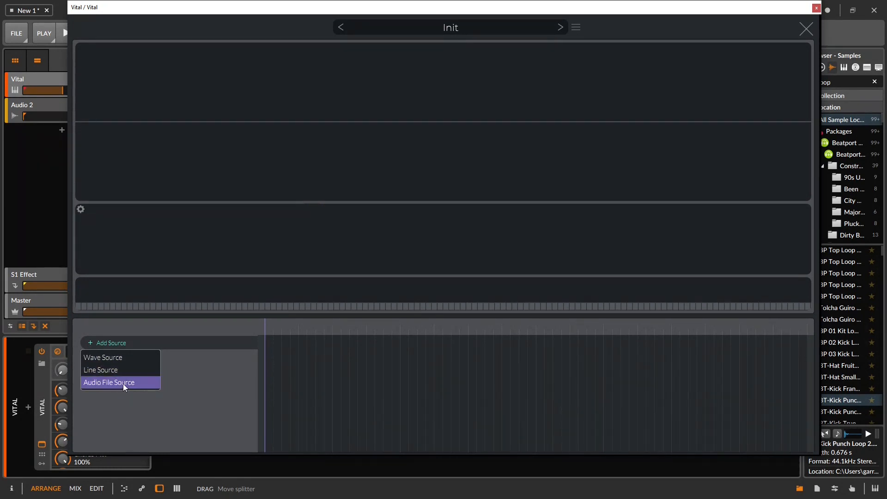
{"action": "left_click", "coordinate": [123, 362]}
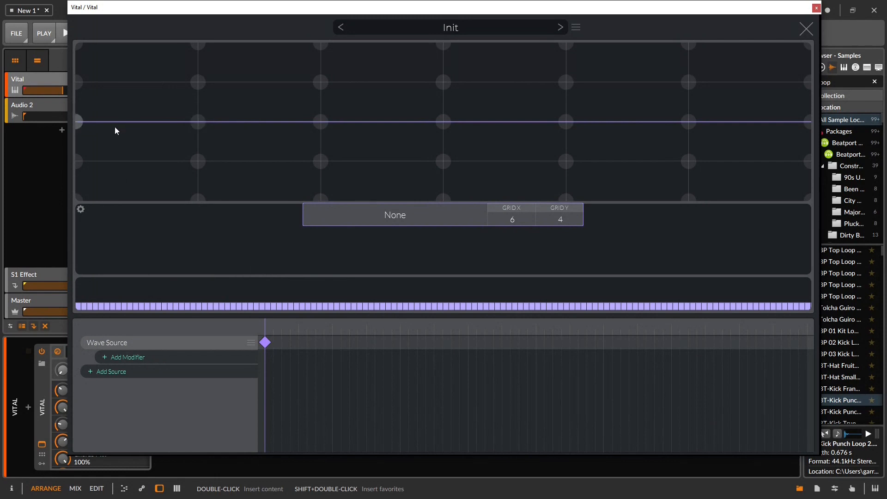
{"action": "mouse_move", "coordinate": [78, 124]}
{"action": "left_mouse_down"}
{"action": "mouse_move", "coordinate": [232, 51]}
{"action": "mouse_move", "coordinate": [194, 89]}
{"action": "mouse_move", "coordinate": [320, 43]}
{"action": "left_mouse_up"}
{"action": "left_click_drag", "start_coordinate": [428, 126], "coordinate": [454, 120]}
{"action": "mouse_move", "coordinate": [572, 175]}
{"action": "left_mouse_down"}
{"action": "mouse_move", "coordinate": [713, 168]}
{"action": "mouse_move", "coordinate": [685, 213]}
{"action": "mouse_move", "coordinate": [798, 122]}
{"action": "left_mouse_up"}
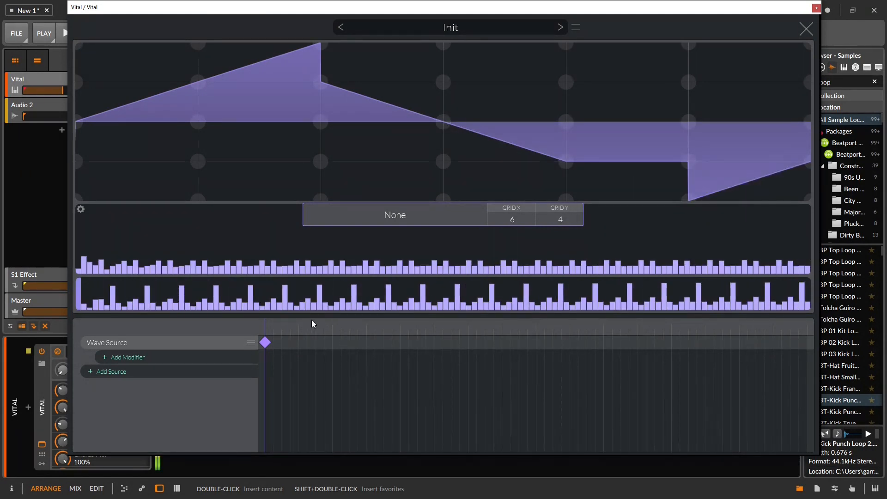
Create a second Wave Source keyframe about a fifth of the way along the timeline and move the playhead onto it
{"action": "left_click_drag", "start_coordinate": [262, 326], "coordinate": [365, 315]}
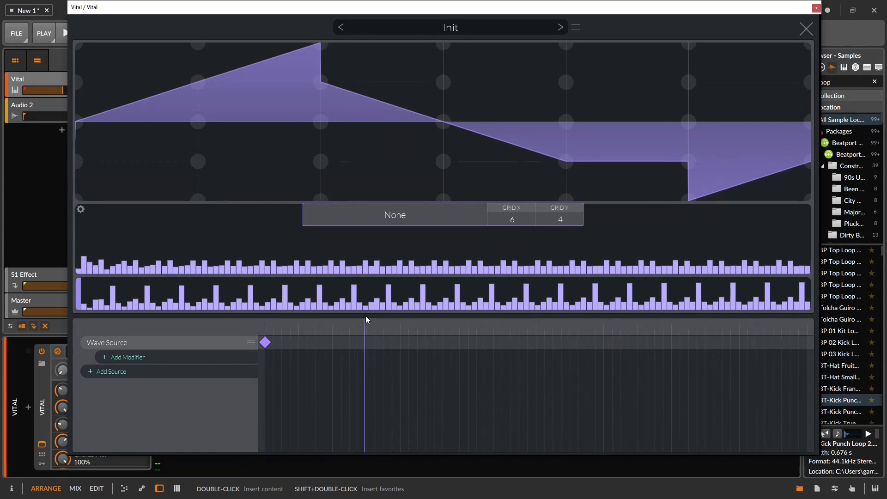
{"action": "right_click", "coordinate": [382, 346]}
{"action": "left_click", "coordinate": [429, 353]}
{"action": "left_click_drag", "start_coordinate": [366, 325], "coordinate": [381, 334]}
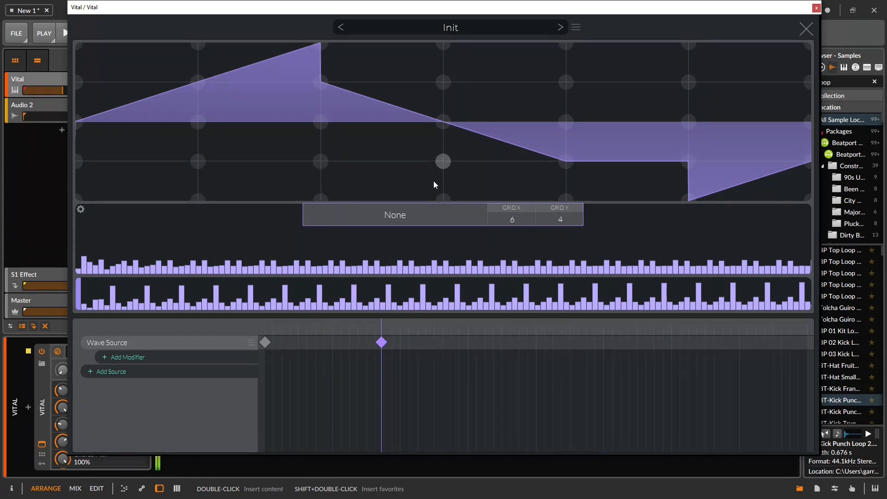
Clear the second keyframe's waveform and raise its first harmonic to full level for a sine wave
{"action": "right_click", "coordinate": [461, 83]}
{"action": "left_click", "coordinate": [473, 91]}
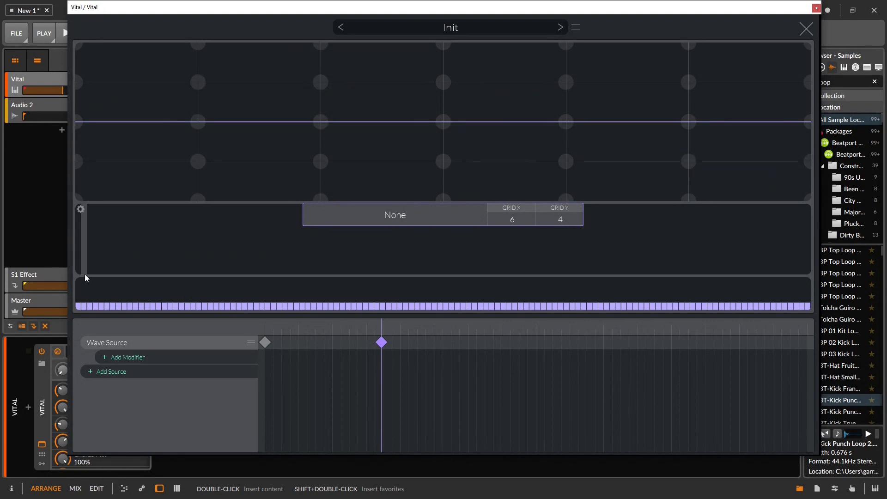
{"action": "left_click", "coordinate": [87, 209]}
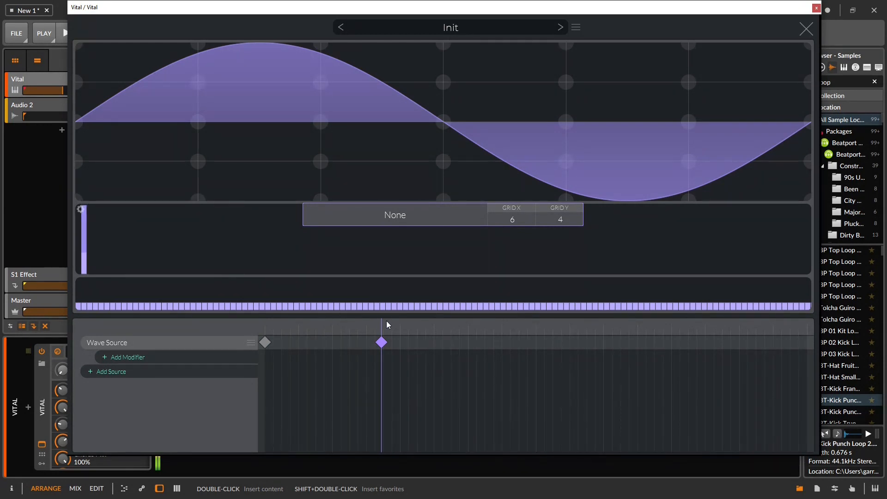
Move the second keyframe to about one third of the way along the timeline
{"action": "mouse_move", "coordinate": [382, 323]}
{"action": "left_mouse_down"}
{"action": "mouse_move", "coordinate": [313, 318]}
{"action": "mouse_move", "coordinate": [259, 323]}
{"action": "mouse_move", "coordinate": [346, 329]}
{"action": "mouse_move", "coordinate": [256, 332]}
{"action": "mouse_move", "coordinate": [383, 332]}
{"action": "mouse_move", "coordinate": [388, 346]}
{"action": "mouse_move", "coordinate": [354, 345]}
{"action": "mouse_move", "coordinate": [813, 334]}
{"action": "mouse_move", "coordinate": [714, 330]}
{"action": "mouse_move", "coordinate": [813, 342]}
{"action": "mouse_move", "coordinate": [483, 362]}
{"action": "mouse_move", "coordinate": [451, 351]}
{"action": "left_mouse_up"}
{"action": "left_click", "coordinate": [266, 342]}
{"action": "left_click", "coordinate": [383, 346]}
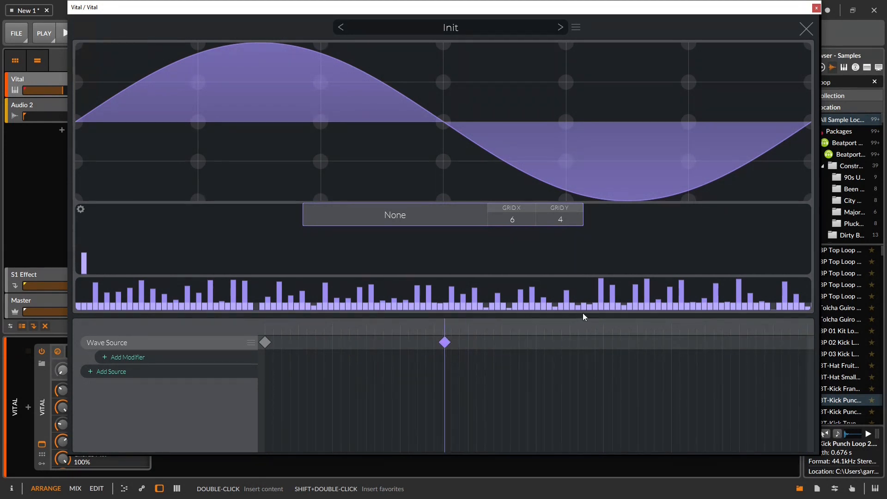
Create a third keyframe nearly two thirds along the timeline and paint varied harmonic amplitudes across its spectrum
{"action": "left_click", "coordinate": [594, 342]}
{"action": "left_click_drag", "start_coordinate": [593, 342], "coordinate": [610, 342]}
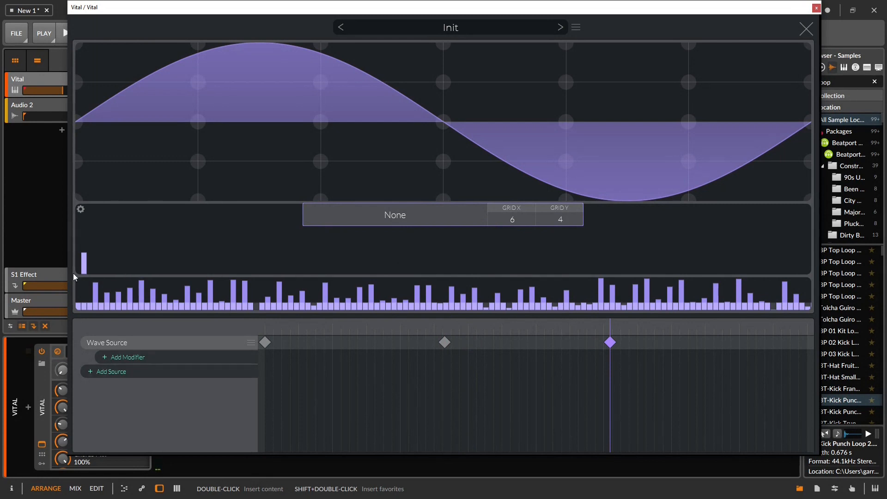
{"action": "mouse_move", "coordinate": [126, 259]}
{"action": "left_mouse_down"}
{"action": "mouse_move", "coordinate": [523, 247]}
{"action": "mouse_move", "coordinate": [545, 261]}
{"action": "left_mouse_up"}
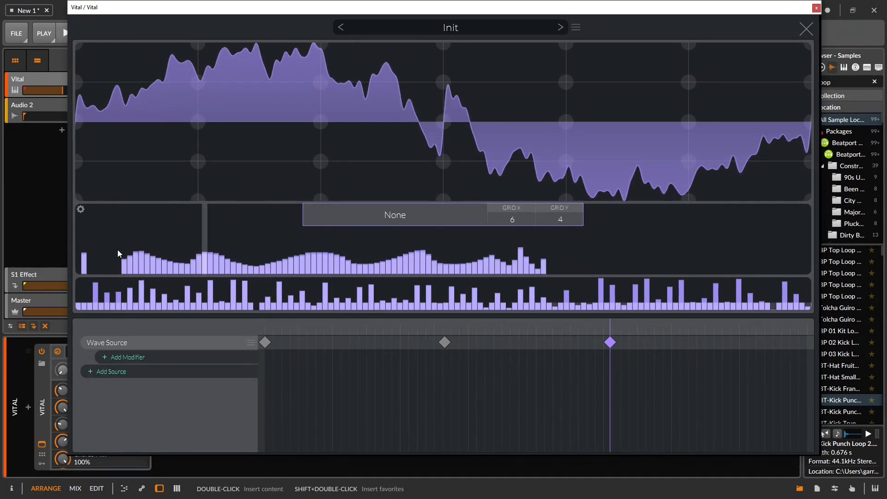
{"action": "mouse_move", "coordinate": [96, 260]}
{"action": "left_mouse_down"}
{"action": "mouse_move", "coordinate": [149, 220]}
{"action": "mouse_move", "coordinate": [173, 242]}
{"action": "mouse_move", "coordinate": [85, 225]}
{"action": "mouse_move", "coordinate": [84, 206]}
{"action": "left_mouse_up"}
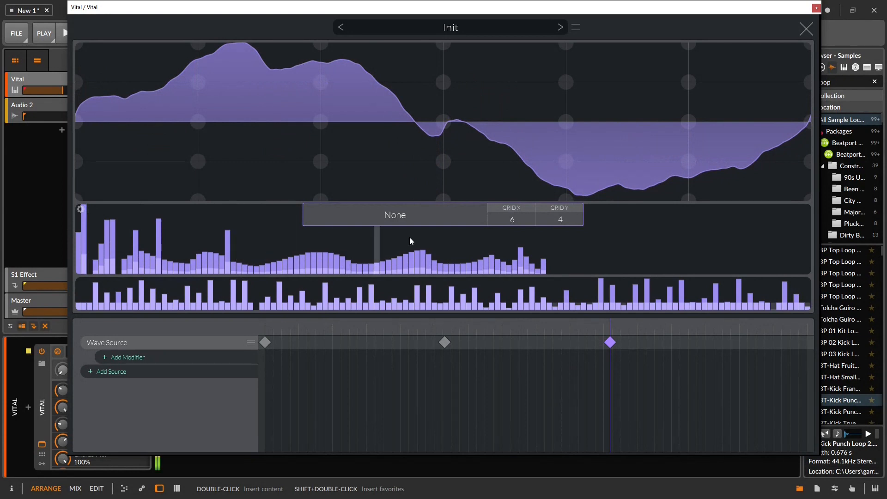
{"action": "mouse_move", "coordinate": [618, 239]}
{"action": "left_mouse_down"}
{"action": "mouse_move", "coordinate": [389, 265]}
{"action": "mouse_move", "coordinate": [331, 258]}
{"action": "mouse_move", "coordinate": [319, 210]}
{"action": "mouse_move", "coordinate": [267, 228]}
{"action": "mouse_move", "coordinate": [218, 207]}
{"action": "mouse_move", "coordinate": [146, 222]}
{"action": "mouse_move", "coordinate": [115, 210]}
{"action": "mouse_move", "coordinate": [153, 215]}
{"action": "mouse_move", "coordinate": [110, 221]}
{"action": "mouse_move", "coordinate": [109, 196]}
{"action": "mouse_move", "coordinate": [150, 281]}
{"action": "mouse_move", "coordinate": [204, 245]}
{"action": "left_mouse_up"}
{"action": "mouse_move", "coordinate": [559, 245]}
{"action": "left_mouse_down"}
{"action": "mouse_move", "coordinate": [633, 210]}
{"action": "mouse_move", "coordinate": [800, 271]}
{"action": "left_mouse_up"}
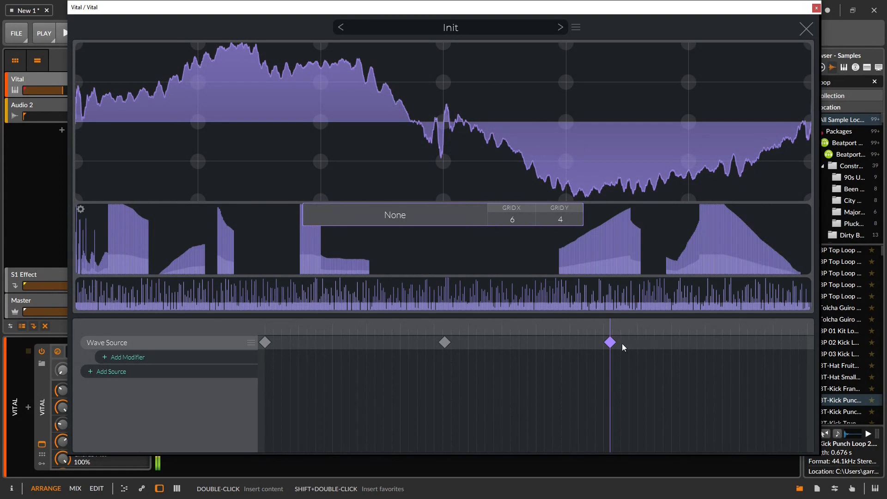
Create a fourth keyframe near the end of the timeline, clear its waveform, and shift it slightly earlier
{"action": "left_click_drag", "start_coordinate": [613, 329], "coordinate": [766, 346]}
{"action": "double_click", "coordinate": [763, 343]}
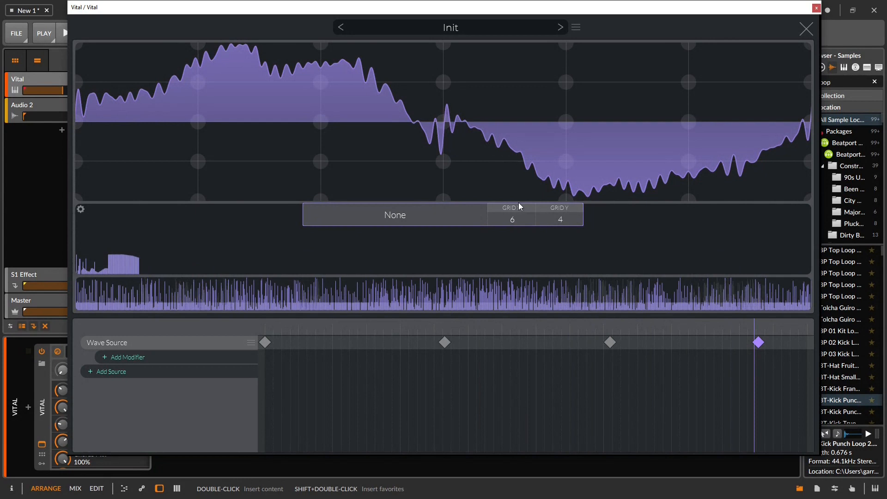
{"action": "right_click", "coordinate": [532, 140]}
{"action": "left_click", "coordinate": [504, 153]}
{"action": "left_click_drag", "start_coordinate": [759, 342], "coordinate": [743, 342]}
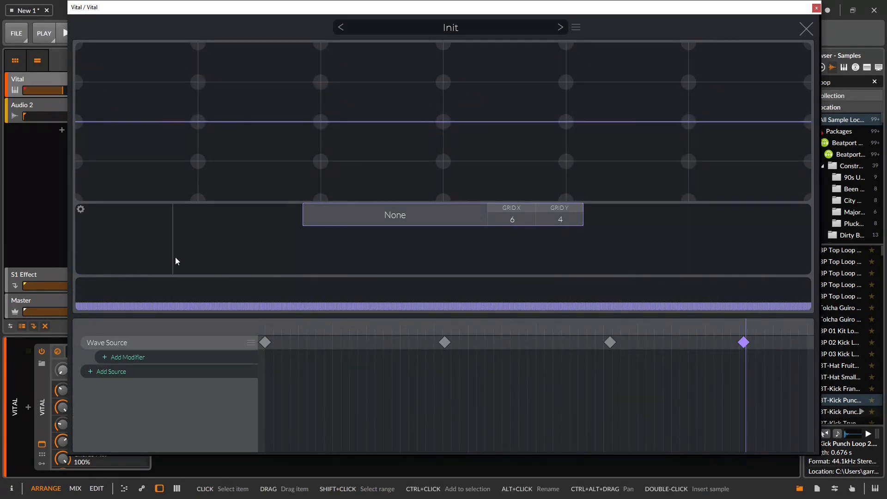
Set the spectrum to Power Scale and raise every harmonic of the fourth keyframe to full level for a saw wave
{"action": "left_click", "coordinate": [80, 210]}
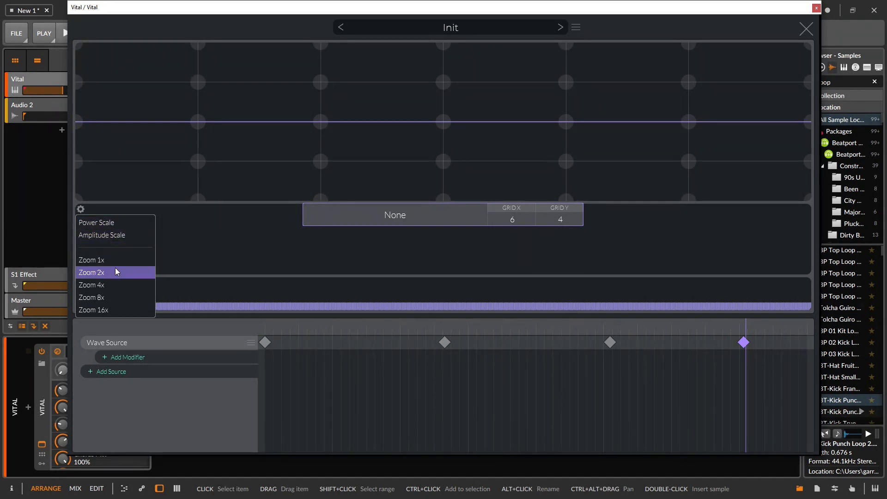
{"action": "left_click", "coordinate": [104, 227]}
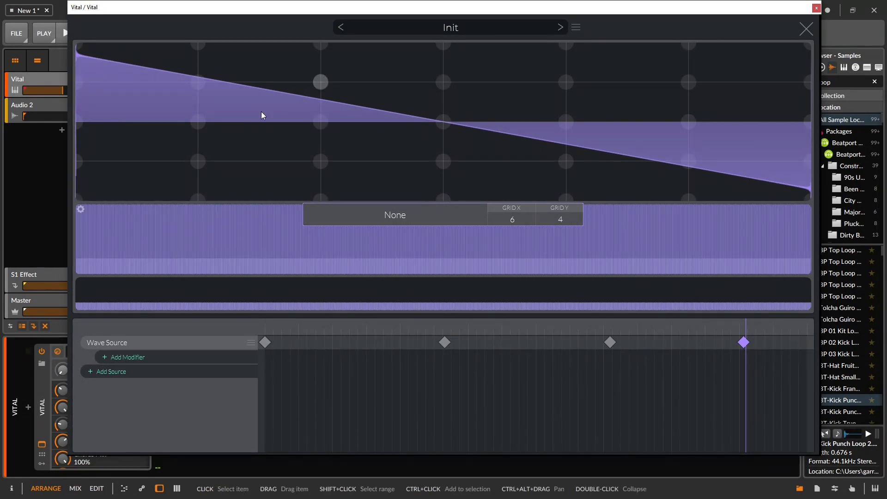
Zoom the spectrum to 16x, lower a single harmonic of the saw wave, and raise it back to full level
{"action": "left_click", "coordinate": [79, 209]}
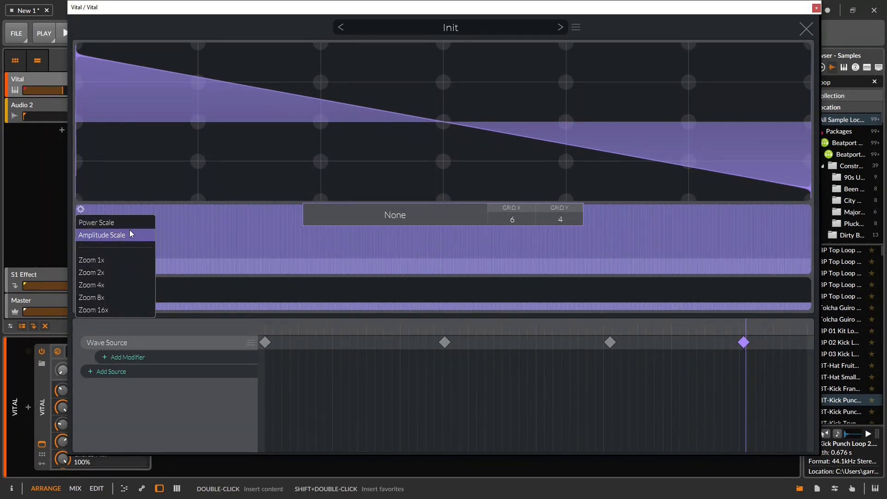
{"action": "left_click", "coordinate": [115, 264]}
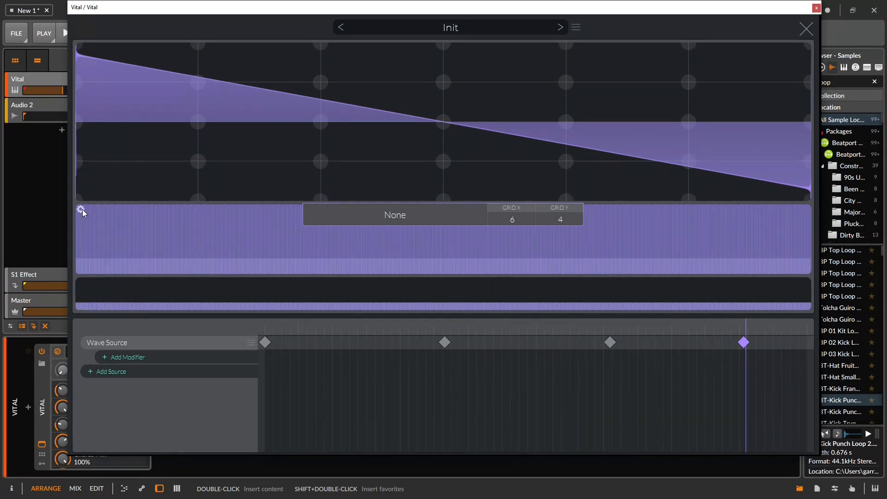
{"action": "left_click", "coordinate": [81, 209]}
{"action": "left_click", "coordinate": [87, 305]}
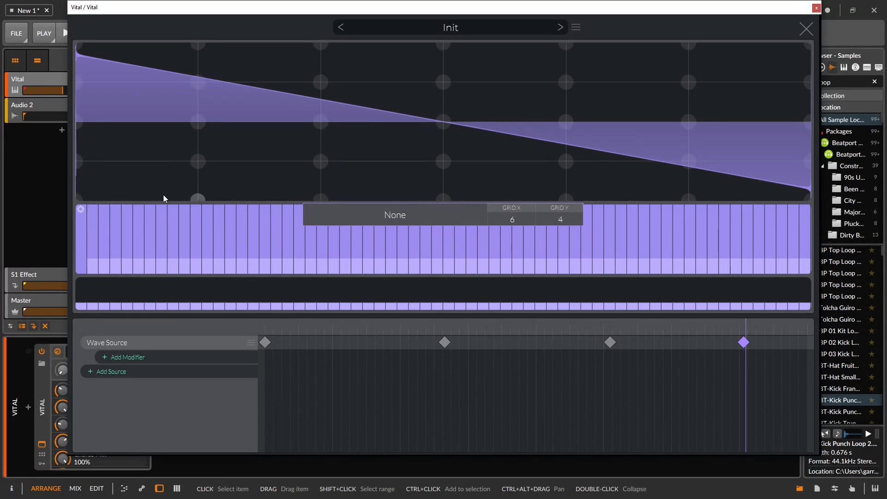
{"action": "left_click_drag", "start_coordinate": [210, 242], "coordinate": [207, 240]}
{"action": "scroll", "coordinate": [458, 263], "scroll_direction": "down", "scroll_amount": 9}
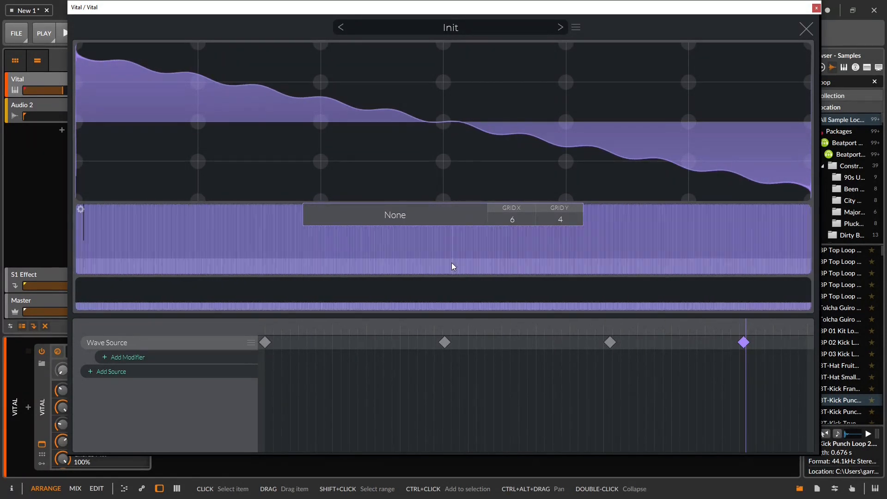
{"action": "scroll", "coordinate": [196, 256], "scroll_direction": "up", "scroll_amount": 6}
{"action": "left_click_drag", "start_coordinate": [166, 231], "coordinate": [172, 192]}
Compare the saw wave's harmonics on the Amplitude Scale and the Power Scale, finishing on the Amplitude Scale
{"action": "left_click", "coordinate": [80, 210]}
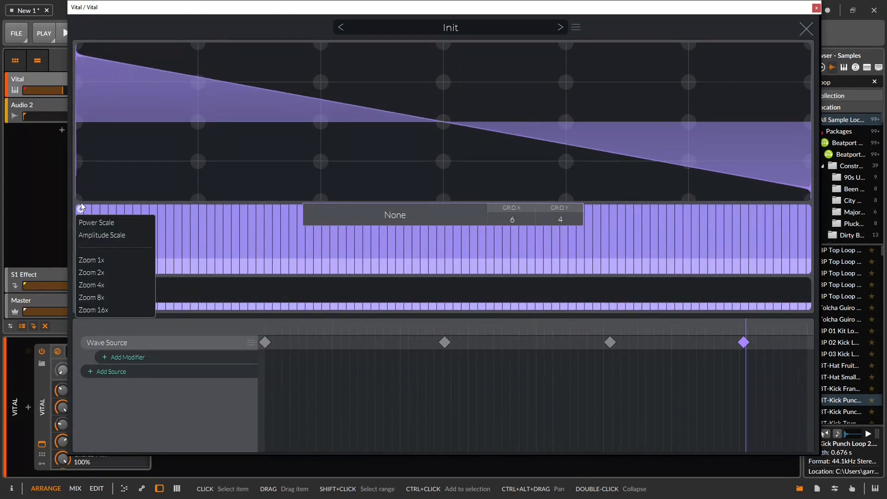
{"action": "left_click", "coordinate": [105, 235]}
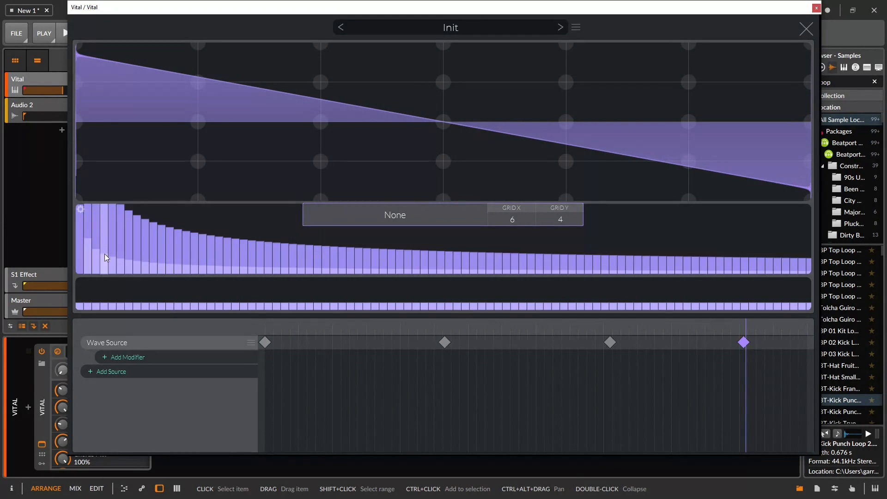
{"action": "scroll", "coordinate": [370, 261], "scroll_direction": "down", "scroll_amount": 5}
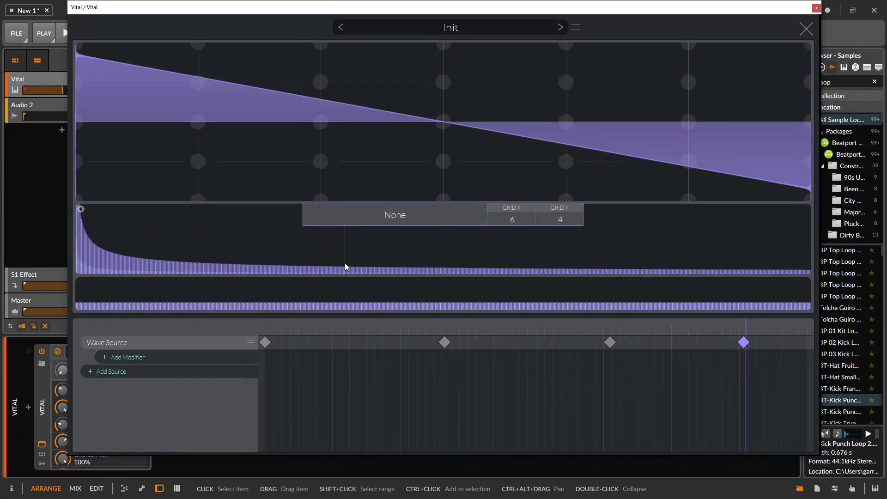
{"action": "left_click", "coordinate": [80, 209]}
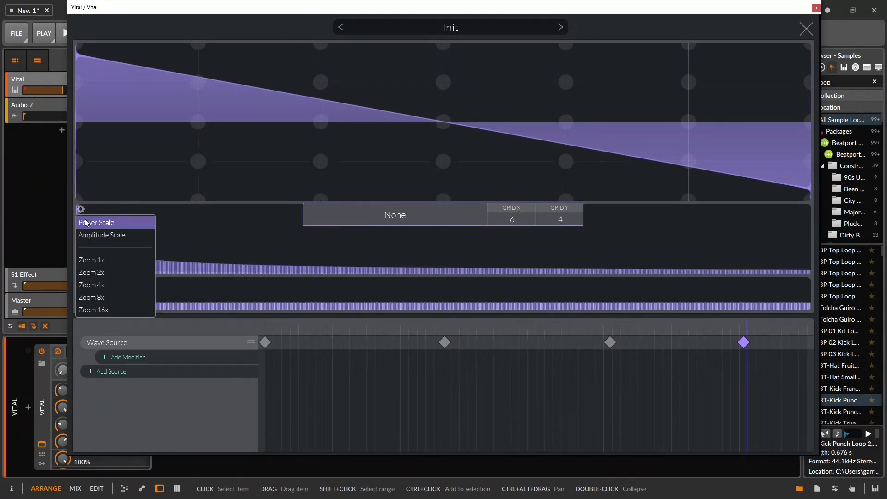
{"action": "left_click", "coordinate": [85, 223]}
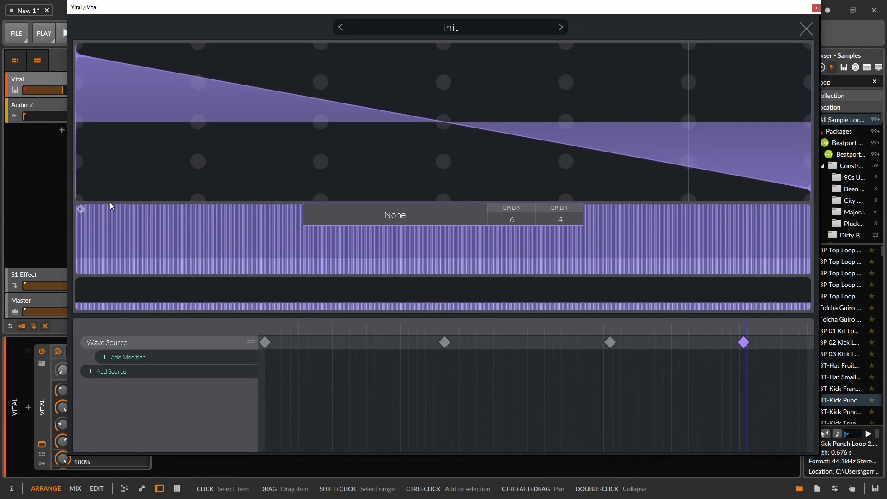
{"action": "left_click", "coordinate": [81, 209]}
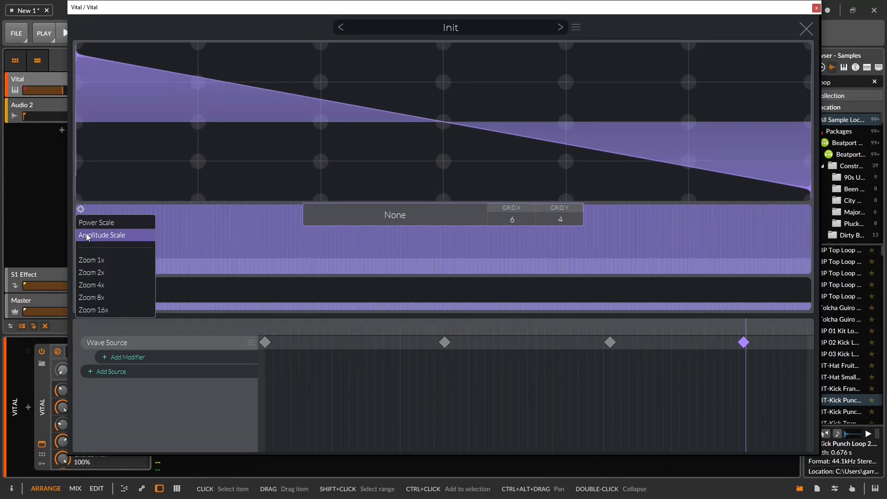
{"action": "left_click", "coordinate": [95, 235]}
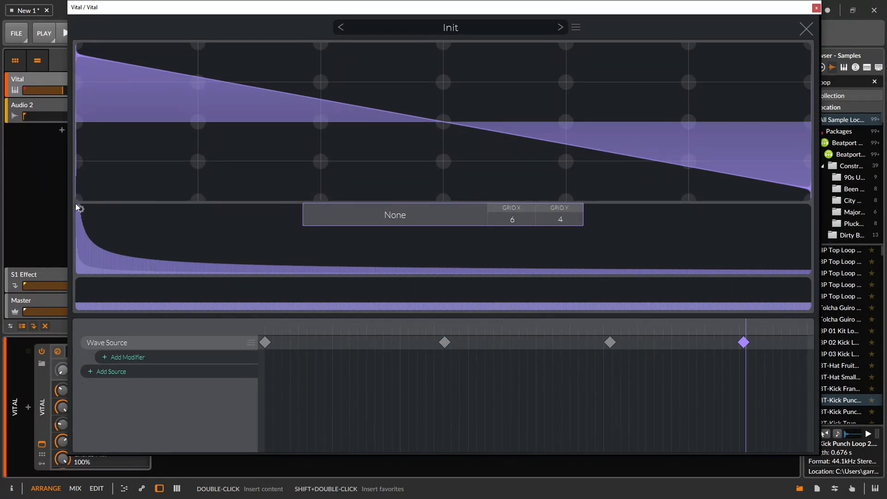
Paint all the harmonics at full level on the Amplitude Scale, and repaint them so only the lowest ones remain strong
{"action": "mouse_move", "coordinate": [122, 237]}
{"action": "left_mouse_down"}
{"action": "mouse_move", "coordinate": [109, 214]}
{"action": "mouse_move", "coordinate": [139, 232]}
{"action": "mouse_move", "coordinate": [311, 125]}
{"action": "left_mouse_up"}
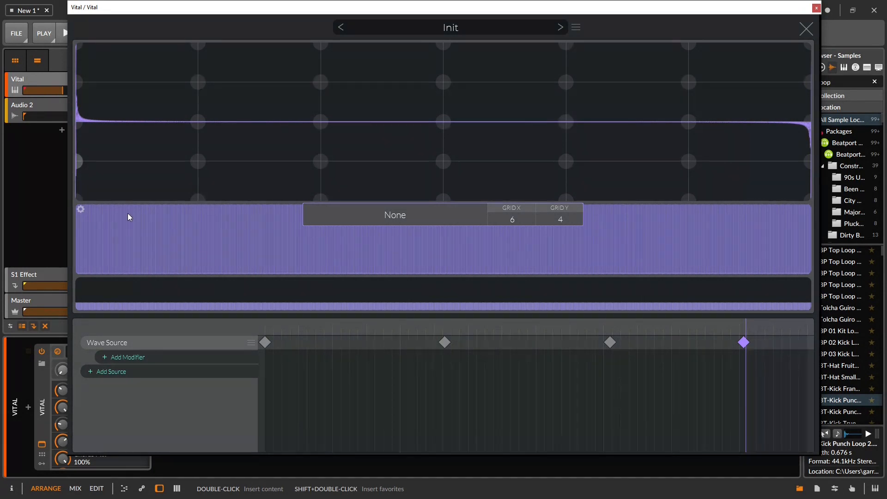
{"action": "mouse_move", "coordinate": [135, 238]}
{"action": "left_mouse_down"}
{"action": "mouse_move", "coordinate": [269, 276]}
{"action": "mouse_move", "coordinate": [811, 226]}
{"action": "left_mouse_up"}
{"action": "mouse_move", "coordinate": [633, 257]}
{"action": "left_mouse_down"}
{"action": "mouse_move", "coordinate": [637, 278]}
{"action": "mouse_move", "coordinate": [527, 287]}
{"action": "mouse_move", "coordinate": [225, 262]}
{"action": "mouse_move", "coordinate": [79, 237]}
{"action": "mouse_move", "coordinate": [99, 246]}
{"action": "mouse_move", "coordinate": [71, 244]}
{"action": "left_mouse_up"}
{"action": "mouse_move", "coordinate": [101, 259]}
{"action": "left_mouse_down"}
{"action": "mouse_move", "coordinate": [369, 282]}
{"action": "mouse_move", "coordinate": [77, 224]}
{"action": "left_mouse_up"}
Switch the spectrum back to Power Scale and repaint every harmonic at full level to rebuild the saw wave
{"action": "left_click", "coordinate": [81, 210]}
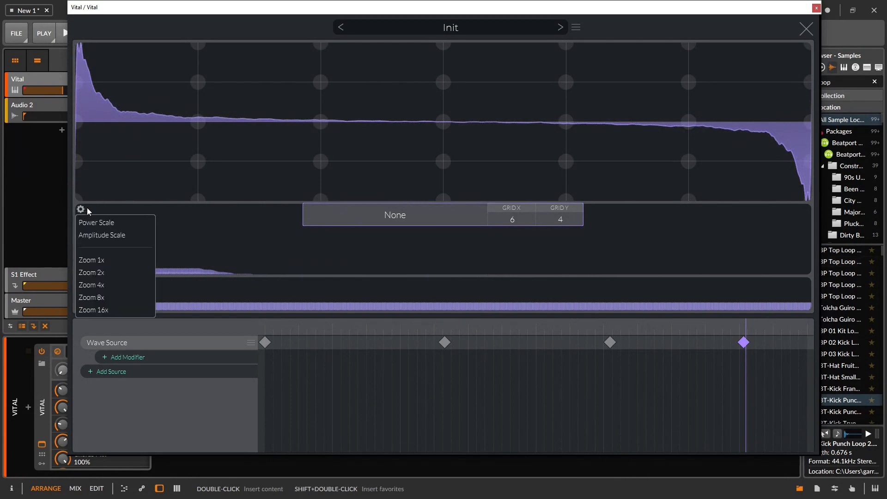
{"action": "left_click", "coordinate": [109, 225]}
{"action": "mouse_move", "coordinate": [160, 237]}
{"action": "left_mouse_down"}
{"action": "mouse_move", "coordinate": [78, 187]}
{"action": "mouse_move", "coordinate": [608, 132]}
{"action": "mouse_move", "coordinate": [812, 139]}
{"action": "left_mouse_up"}
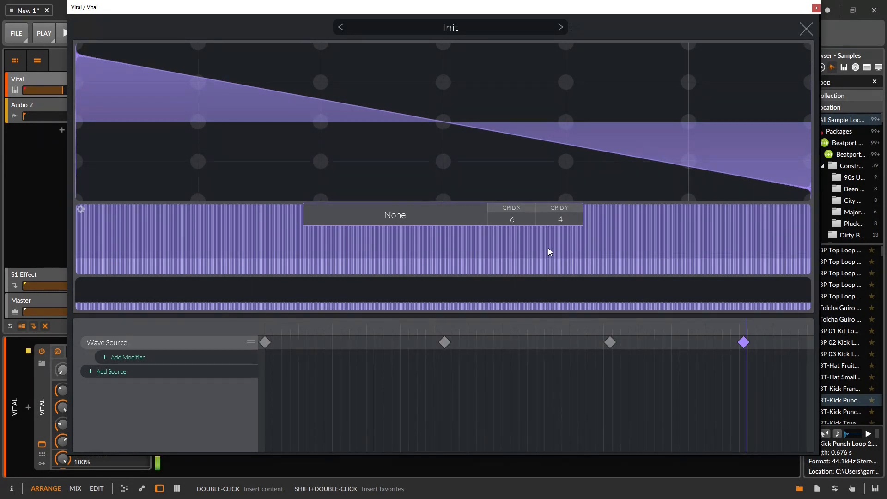
Select the first Wave Source keyframe, set Grid X to 16, raise Grid Y, and draw its waveform on the finer grid
{"action": "left_click_drag", "start_coordinate": [745, 325], "coordinate": [234, 282]}
{"action": "left_click", "coordinate": [265, 343]}
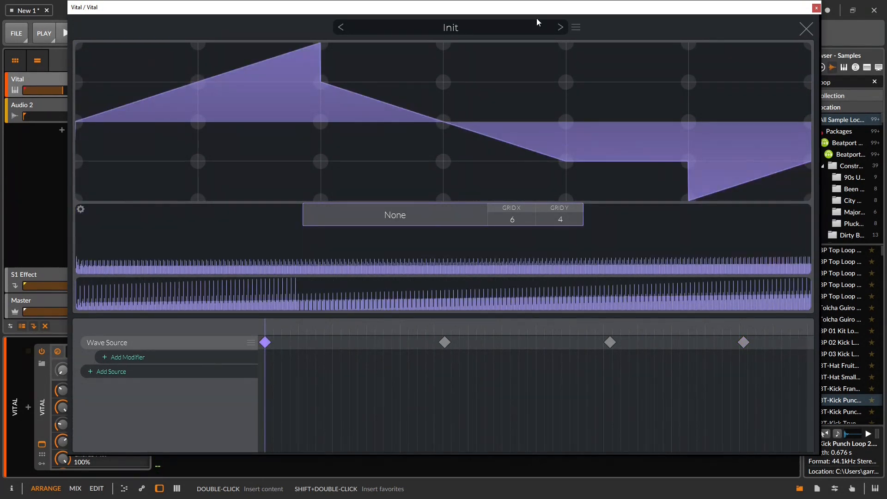
{"action": "left_click_drag", "start_coordinate": [516, 224], "coordinate": [550, 142]}
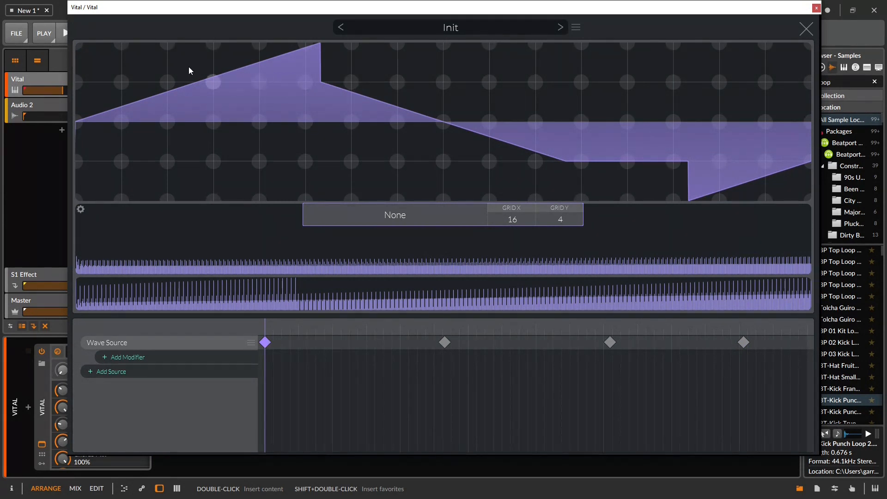
{"action": "mouse_move", "coordinate": [547, 221]}
{"action": "left_mouse_down"}
{"action": "mouse_move", "coordinate": [536, 21]}
{"action": "mouse_move", "coordinate": [446, 115]}
{"action": "left_mouse_up"}
{"action": "mouse_move", "coordinate": [508, 106]}
{"action": "left_mouse_down"}
{"action": "mouse_move", "coordinate": [640, 43]}
{"action": "mouse_move", "coordinate": [589, 90]}
{"action": "mouse_move", "coordinate": [296, 153]}
{"action": "left_mouse_up"}
{"action": "mouse_move", "coordinate": [121, 54]}
{"action": "left_mouse_down"}
{"action": "mouse_move", "coordinate": [203, 205]}
{"action": "mouse_move", "coordinate": [305, 211]}
{"action": "left_mouse_up"}
Set Grid X and Grid Y to 0 and redraw the first keyframe's waveform freehand as smooth, uneven curves
{"action": "left_click_drag", "start_coordinate": [513, 220], "coordinate": [560, 234]}
{"action": "mouse_move", "coordinate": [450, 47]}
{"action": "left_mouse_down"}
{"action": "mouse_move", "coordinate": [210, 29]}
{"action": "mouse_move", "coordinate": [540, 42]}
{"action": "left_mouse_up"}
{"action": "mouse_move", "coordinate": [591, 3]}
{"action": "left_mouse_down"}
{"action": "mouse_move", "coordinate": [370, 120]}
{"action": "mouse_move", "coordinate": [218, 50]}
{"action": "mouse_move", "coordinate": [82, 179]}
{"action": "mouse_move", "coordinate": [322, 48]}
{"action": "mouse_move", "coordinate": [739, 187]}
{"action": "mouse_move", "coordinate": [794, 145]}
{"action": "left_mouse_up"}
{"action": "left_click_drag", "start_coordinate": [561, 222], "coordinate": [575, 388]}
{"action": "mouse_move", "coordinate": [492, 85]}
{"action": "left_mouse_down"}
{"action": "mouse_move", "coordinate": [354, 199]}
{"action": "mouse_move", "coordinate": [469, 156]}
{"action": "mouse_move", "coordinate": [816, 126]}
{"action": "mouse_move", "coordinate": [484, 116]}
{"action": "mouse_move", "coordinate": [143, 85]}
{"action": "mouse_move", "coordinate": [407, 168]}
{"action": "mouse_move", "coordinate": [669, 97]}
{"action": "left_mouse_up"}
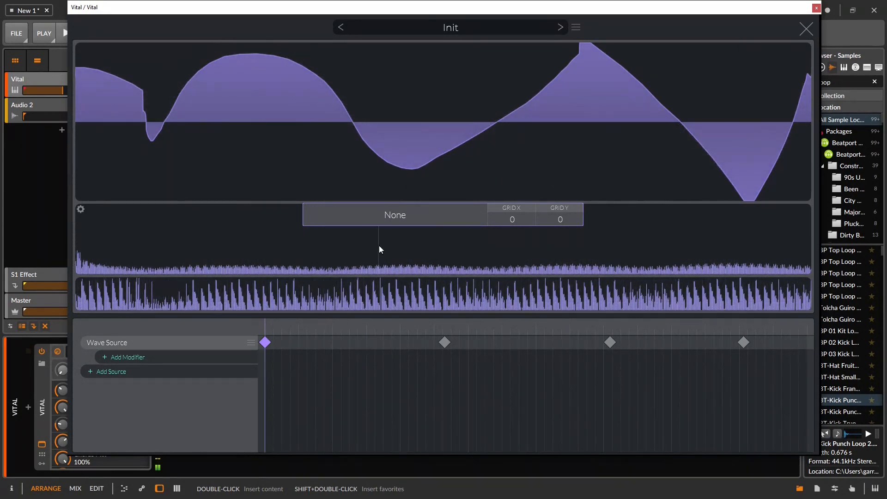
Touch up a low harmonic of the first keyframe and set the blend to Smooth Spectral Blend, previewing the morph along the timeline
{"action": "left_click", "coordinate": [381, 215]}
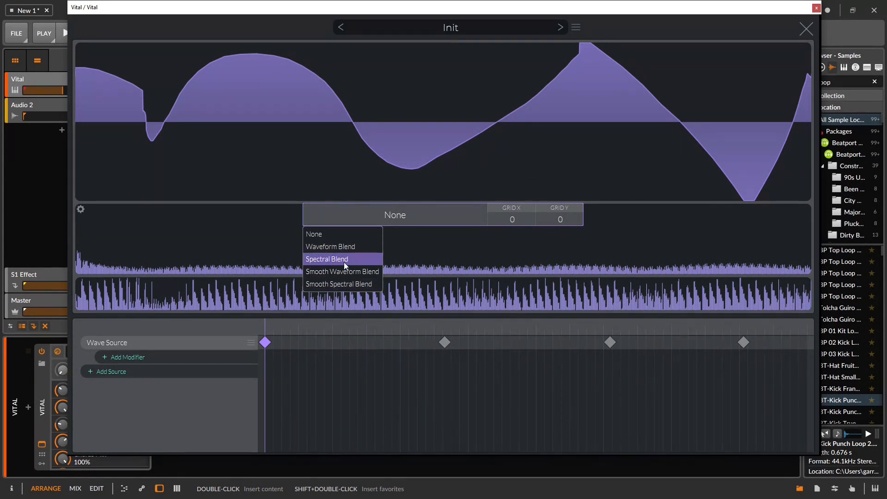
{"action": "left_click", "coordinate": [81, 240]}
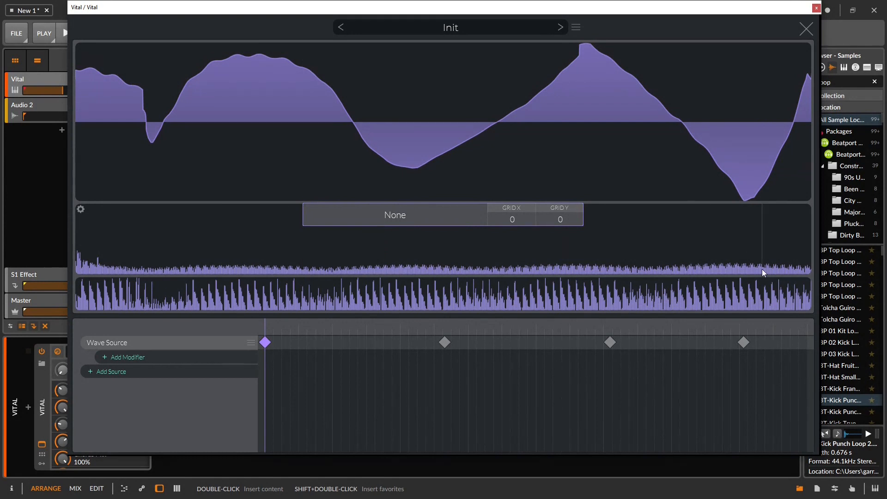
{"action": "left_click", "coordinate": [438, 218]}
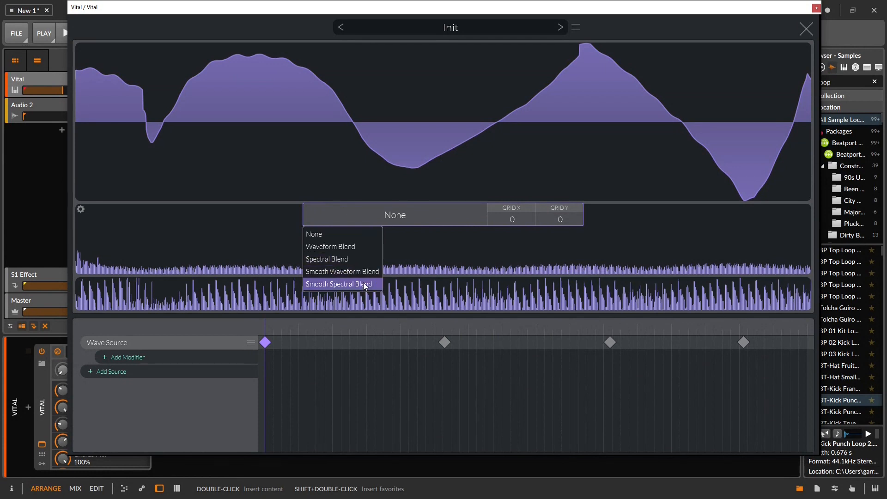
{"action": "left_click", "coordinate": [342, 284]}
{"action": "mouse_move", "coordinate": [267, 323]}
{"action": "left_mouse_down"}
{"action": "mouse_move", "coordinate": [509, 331]}
{"action": "mouse_move", "coordinate": [805, 322]}
{"action": "mouse_move", "coordinate": [605, 313]}
{"action": "mouse_move", "coordinate": [279, 321]}
{"action": "left_mouse_up"}
{"action": "left_click_drag", "start_coordinate": [273, 282], "coordinate": [149, 285]}
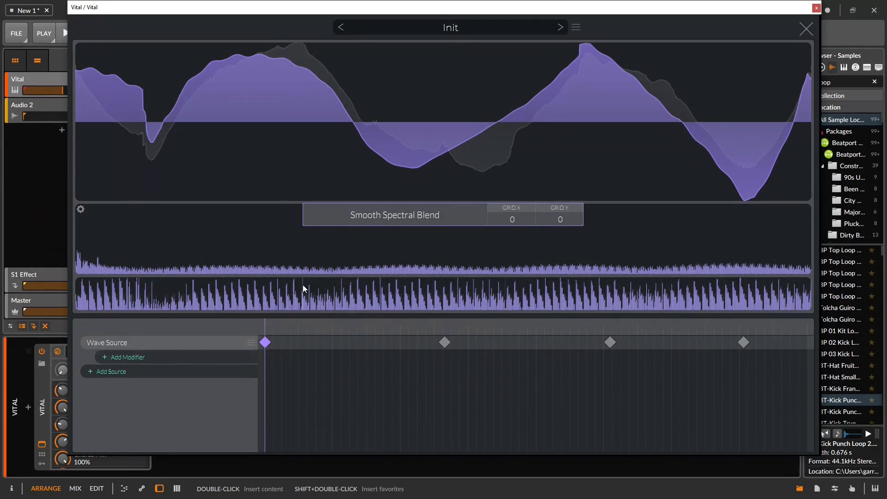
Add a Line Source and give its first keyframe two points: one high near the start and one low past the middle
{"action": "left_click", "coordinate": [105, 373]}
{"action": "left_click", "coordinate": [118, 398]}
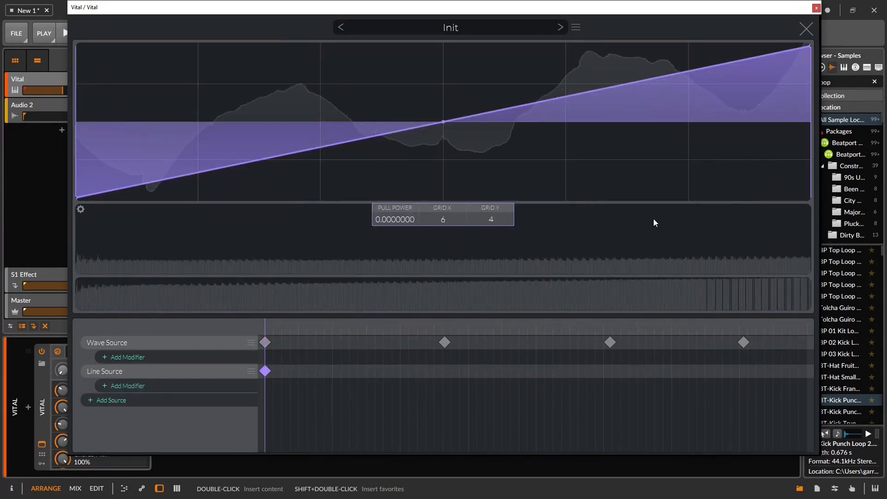
{"action": "left_click", "coordinate": [272, 359]}
{"action": "left_click", "coordinate": [265, 371]}
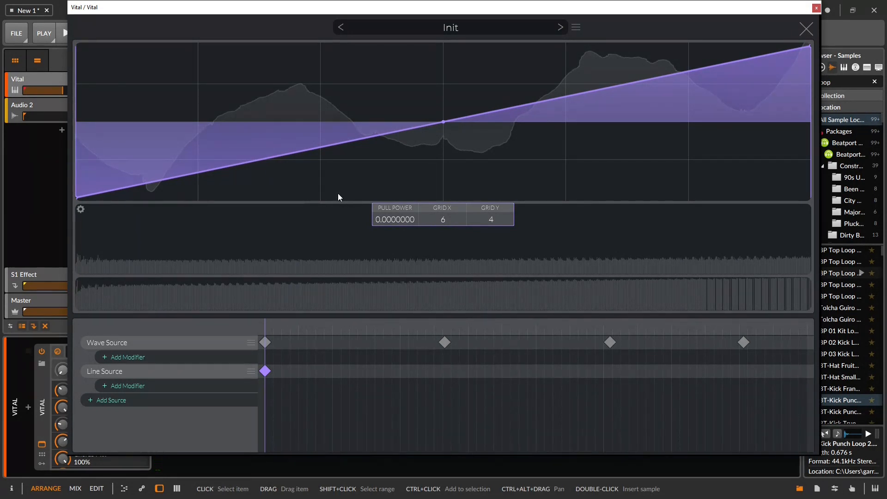
{"action": "left_click_drag", "start_coordinate": [236, 96], "coordinate": [175, 99]}
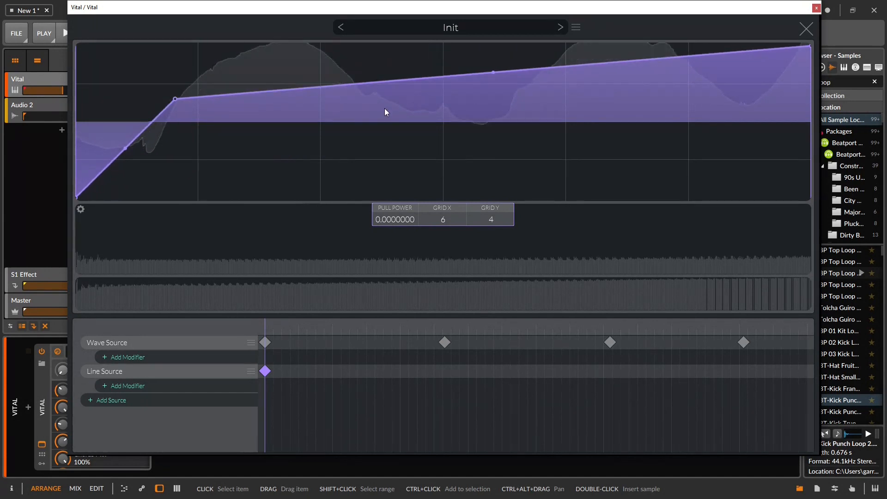
{"action": "double_click", "coordinate": [390, 91]}
{"action": "left_click_drag", "start_coordinate": [389, 91], "coordinate": [566, 144]}
Set the line's grid to 15 by 16 and add a raised point near the middle of the line
{"action": "left_click_drag", "start_coordinate": [444, 220], "coordinate": [445, 138]}
{"action": "left_click_drag", "start_coordinate": [495, 220], "coordinate": [489, 64]}
{"action": "double_click", "coordinate": [466, 133]}
{"action": "left_click_drag", "start_coordinate": [466, 133], "coordinate": [449, 106]}
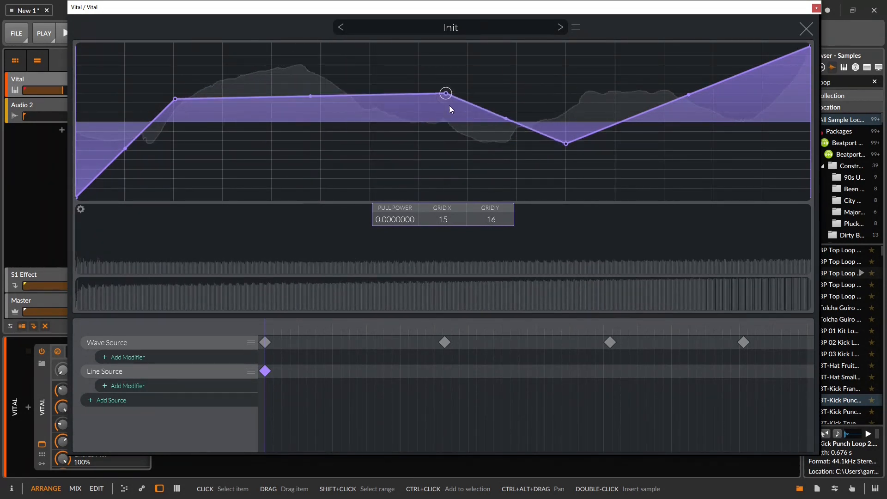
Shape the line with a full-depth trough followed by a full-height peak, and bend the segment after the peak into a curve
{"action": "left_click_drag", "start_coordinate": [376, 219], "coordinate": [418, 289]}
{"action": "left_click_drag", "start_coordinate": [395, 109], "coordinate": [241, 231]}
{"action": "left_click_drag", "start_coordinate": [446, 93], "coordinate": [320, 28]}
{"action": "left_click_drag", "start_coordinate": [443, 95], "coordinate": [439, 226]}
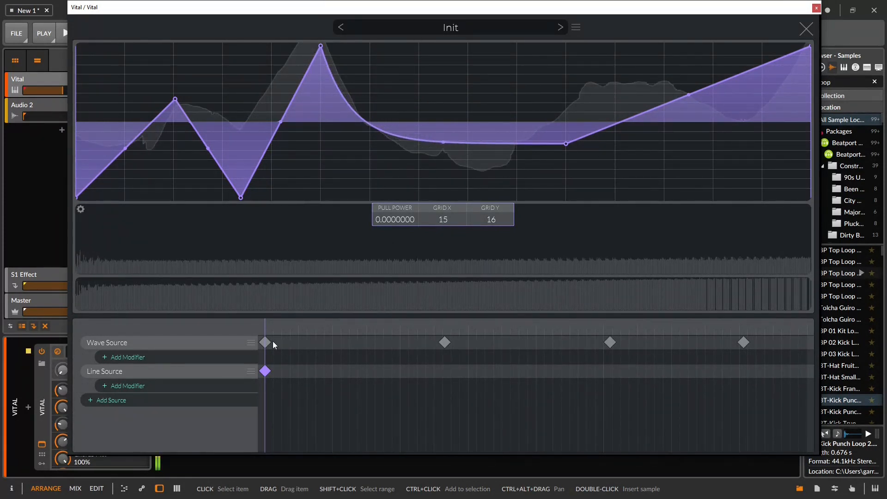
Create a second Line Source keyframe and place it about three quarters of the way along the timeline
{"action": "left_click", "coordinate": [442, 372]}
{"action": "left_click_drag", "start_coordinate": [267, 357], "coordinate": [466, 335]}
{"action": "left_click", "coordinate": [265, 358]}
{"action": "left_click_drag", "start_coordinate": [261, 323], "coordinate": [443, 329]}
{"action": "left_click_drag", "start_coordinate": [436, 373], "coordinate": [674, 373]}
Add a full-height peak and a full-depth trough to the middle section of the second Line Source keyframe
{"action": "double_click", "coordinate": [478, 101]}
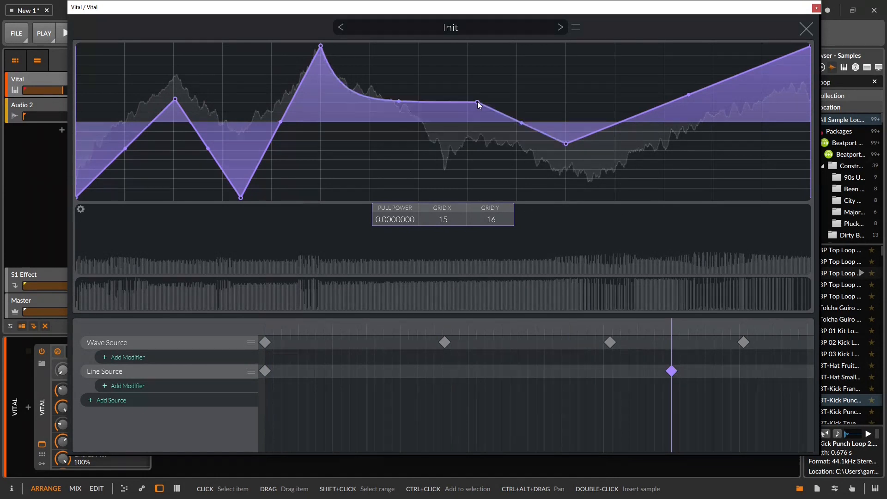
{"action": "left_click_drag", "start_coordinate": [478, 102], "coordinate": [550, 46]}
{"action": "double_click", "coordinate": [448, 139]}
{"action": "left_click_drag", "start_coordinate": [448, 140], "coordinate": [352, 197]}
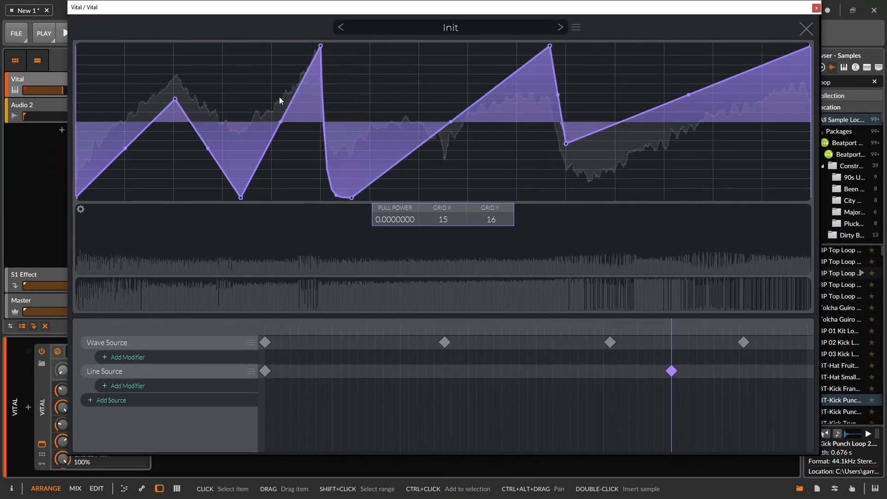
Reshape the beginning of the second Line Source keyframe into a full-height start, a full-depth trough and a full-height peak
{"action": "double_click", "coordinate": [233, 73]}
{"action": "left_click_drag", "start_coordinate": [233, 73], "coordinate": [175, 46]}
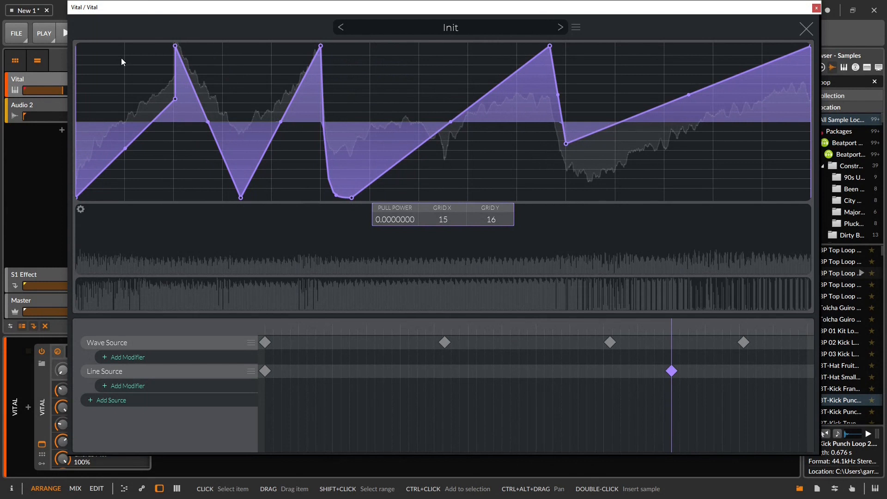
{"action": "double_click", "coordinate": [104, 80]}
{"action": "left_click_drag", "start_coordinate": [104, 80], "coordinate": [77, 46]}
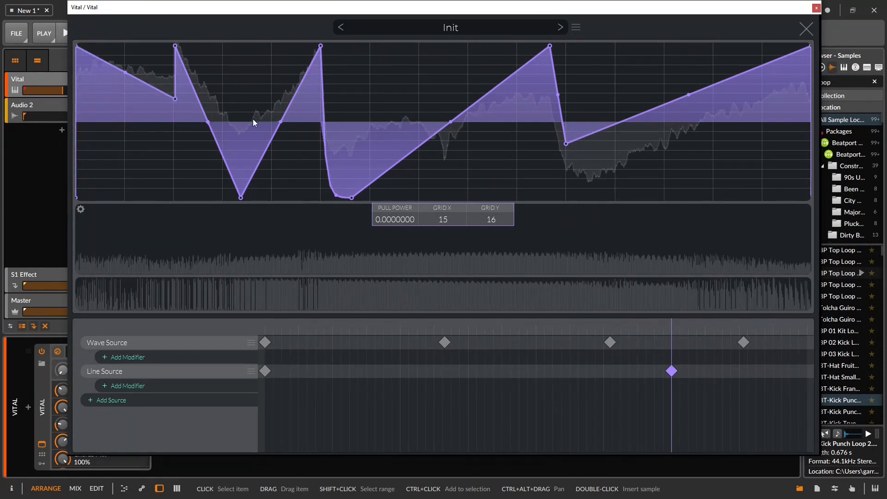
{"action": "left_click_drag", "start_coordinate": [184, 101], "coordinate": [140, 238]}
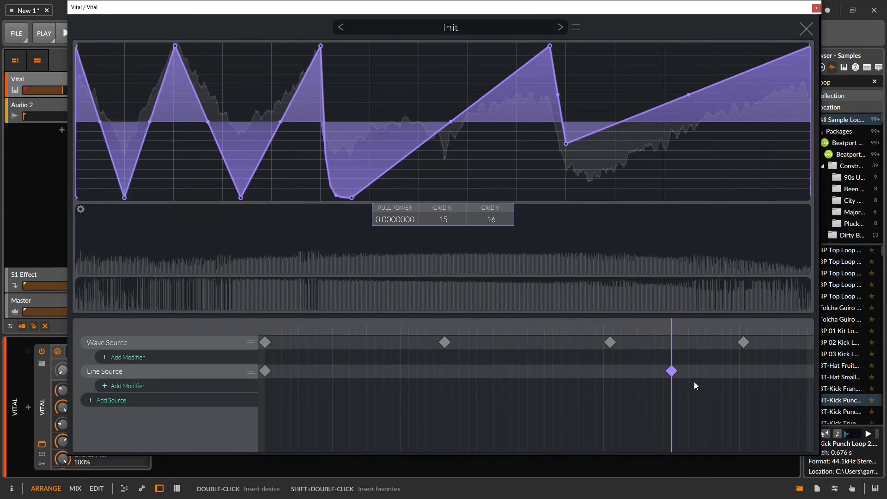
Select the third Wave Source keyframe and scrub the timeline back to the start to examine the combined wave and line morph
{"action": "left_click", "coordinate": [610, 343]}
{"action": "mouse_move", "coordinate": [666, 329]}
{"action": "left_mouse_down"}
{"action": "mouse_move", "coordinate": [494, 315]}
{"action": "mouse_move", "coordinate": [282, 323]}
{"action": "mouse_move", "coordinate": [261, 365]}
{"action": "left_mouse_up"}
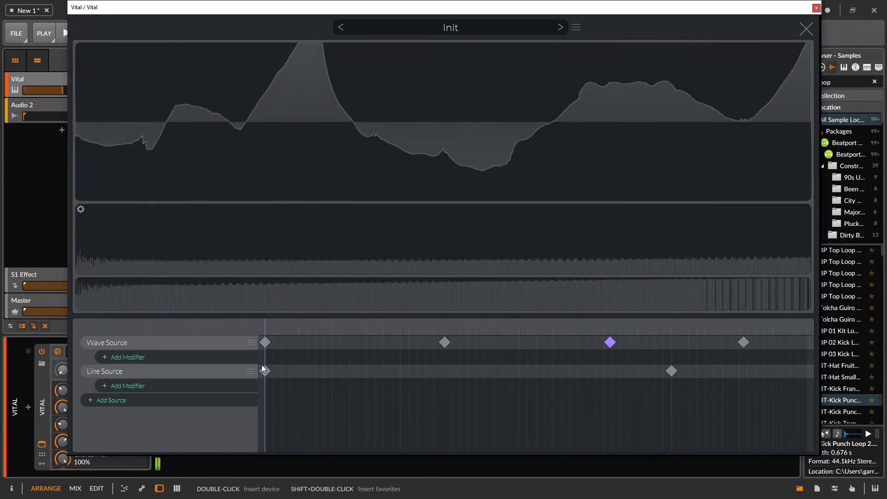
{"action": "mouse_move", "coordinate": [266, 325]}
{"action": "left_mouse_down"}
{"action": "mouse_move", "coordinate": [753, 322]}
{"action": "mouse_move", "coordinate": [348, 300]}
{"action": "mouse_move", "coordinate": [367, 321]}
{"action": "mouse_move", "coordinate": [774, 314]}
{"action": "mouse_move", "coordinate": [165, 361]}
{"action": "left_mouse_up"}
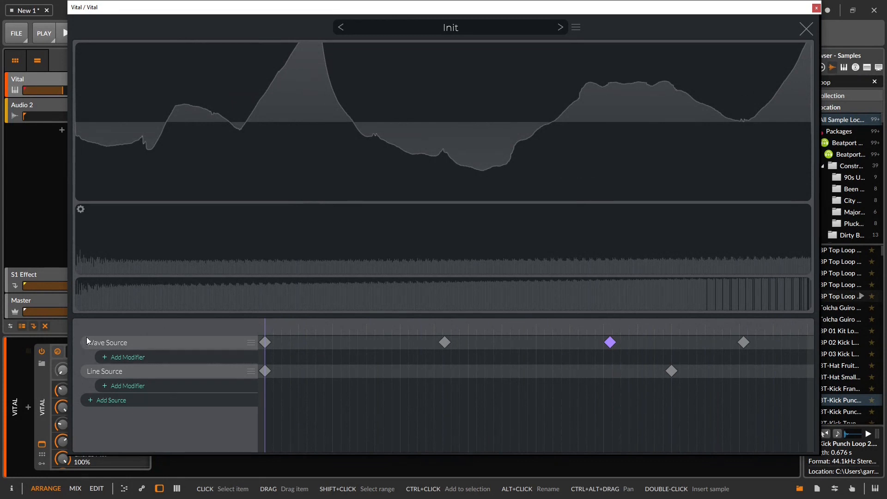
Select the first, second and fourth Wave Source keyframes in turn to examine their waveforms
{"action": "left_click", "coordinate": [265, 343]}
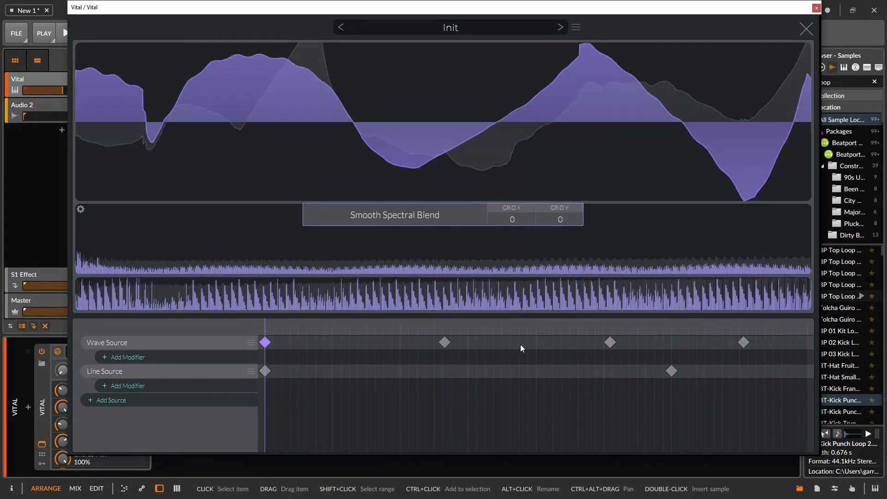
{"action": "left_click", "coordinate": [444, 342]}
{"action": "left_click", "coordinate": [742, 342]}
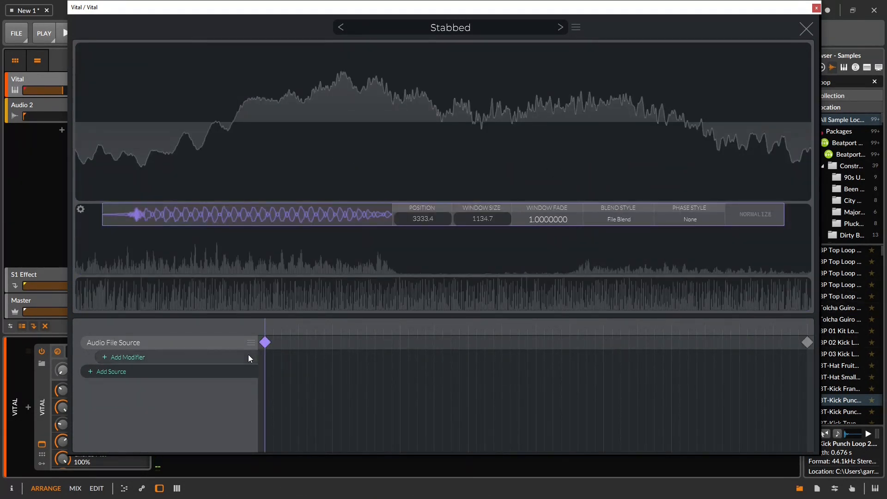
Set the sample position of the first Audio File Source keyframe in the Stabbed wavetable to 3432.0
{"action": "mouse_move", "coordinate": [265, 342]}
{"action": "left_mouse_down"}
{"action": "mouse_move", "coordinate": [471, 342]}
{"action": "mouse_move", "coordinate": [739, 304]}
{"action": "mouse_move", "coordinate": [165, 309]}
{"action": "left_mouse_up"}
{"action": "mouse_move", "coordinate": [168, 207]}
{"action": "left_mouse_down"}
{"action": "mouse_move", "coordinate": [189, 224]}
{"action": "mouse_move", "coordinate": [402, 232]}
{"action": "mouse_move", "coordinate": [225, 237]}
{"action": "mouse_move", "coordinate": [116, 255]}
{"action": "mouse_move", "coordinate": [104, 195]}
{"action": "mouse_move", "coordinate": [144, 220]}
{"action": "left_mouse_up"}
{"action": "left_click_drag", "start_coordinate": [265, 332], "coordinate": [176, 313]}
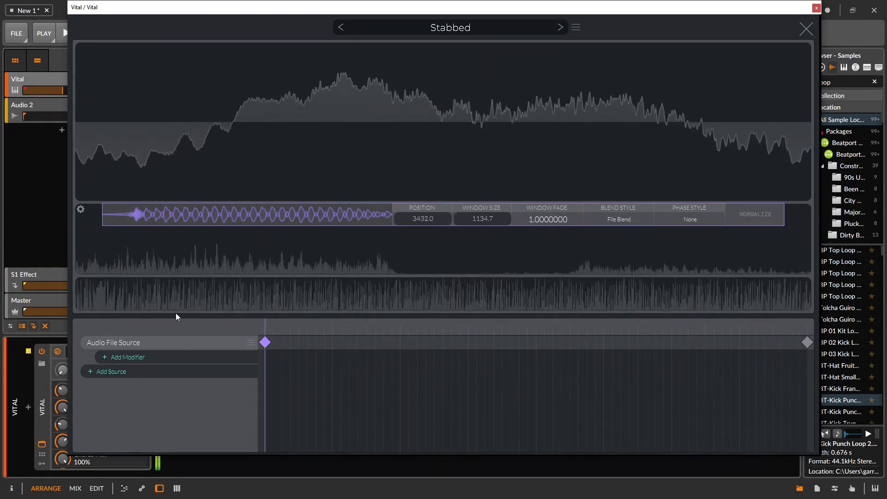
Add a Phase Shift modifier to the Audio File Source and set the style of its keyframe to Normal
{"action": "left_click", "coordinate": [102, 359]}
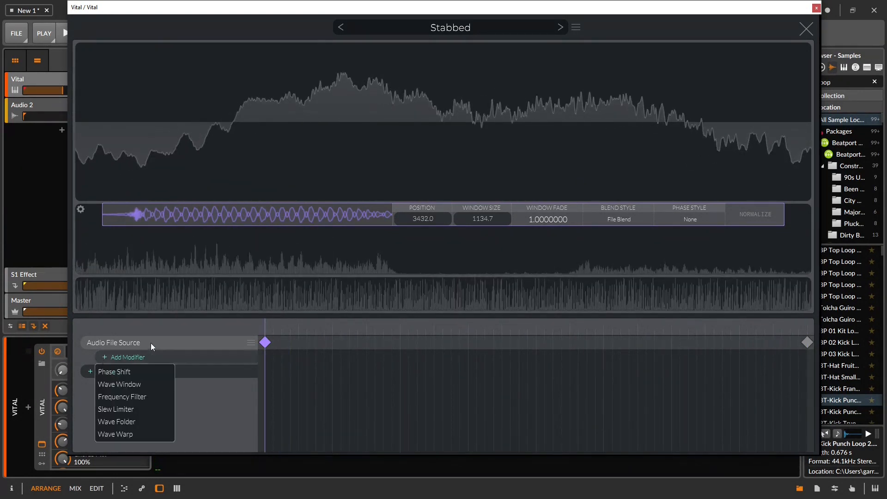
{"action": "left_click", "coordinate": [139, 374]}
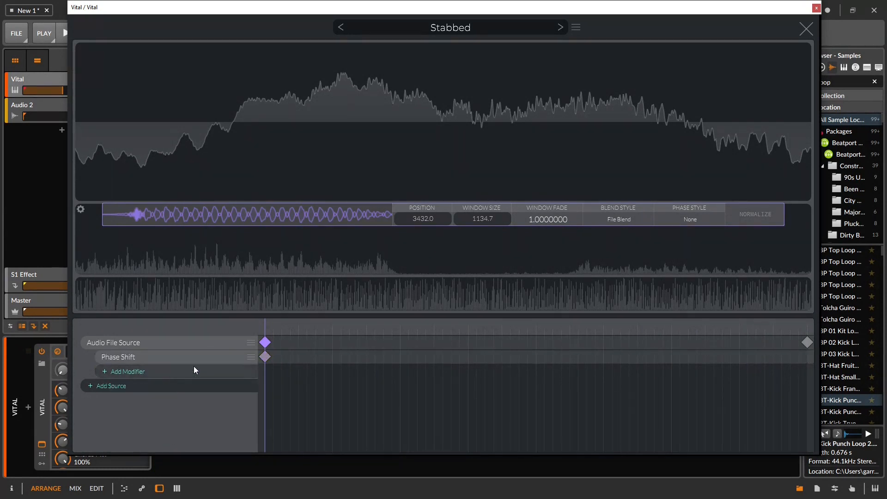
{"action": "left_click", "coordinate": [266, 358]}
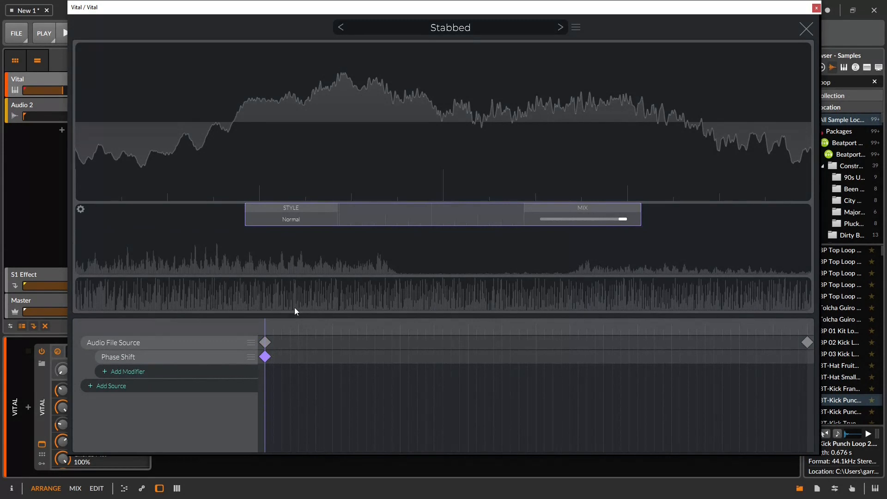
{"action": "mouse_move", "coordinate": [264, 327]}
{"action": "left_mouse_down"}
{"action": "mouse_move", "coordinate": [796, 291]}
{"action": "mouse_move", "coordinate": [203, 318]}
{"action": "mouse_move", "coordinate": [232, 309]}
{"action": "left_mouse_up"}
{"action": "left_click", "coordinate": [292, 219]}
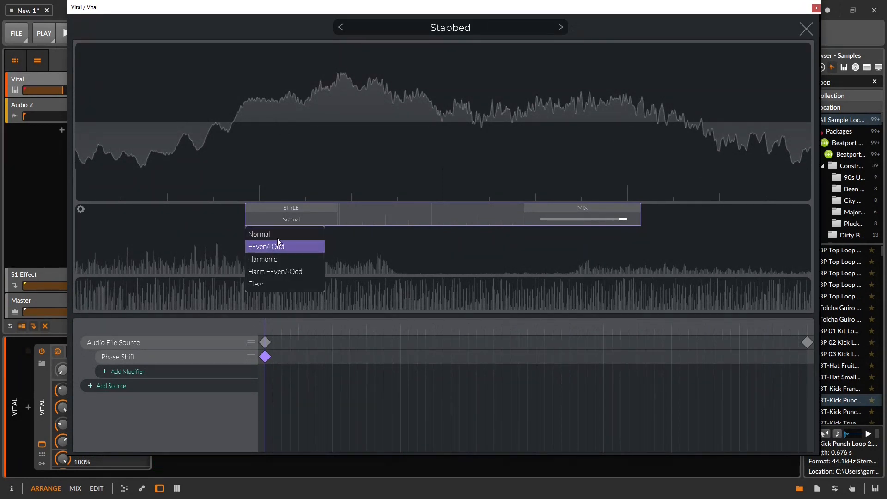
{"action": "left_click", "coordinate": [278, 235]}
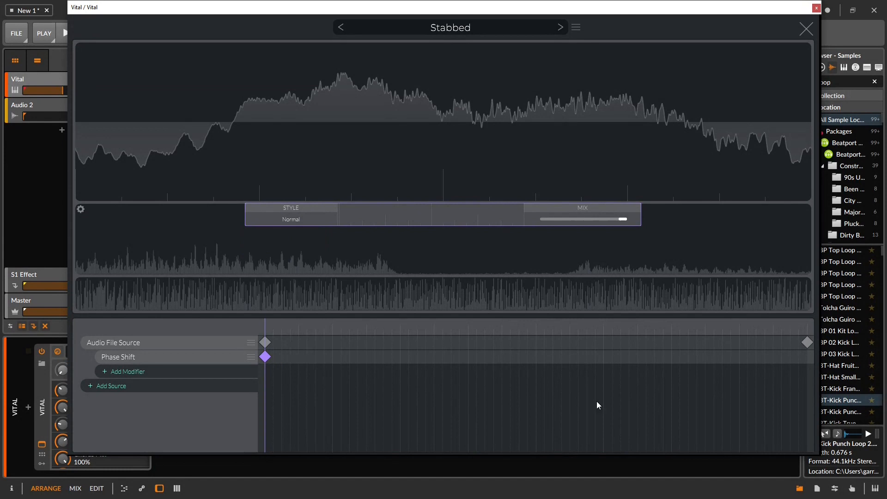
Add a second Phase Shift keyframe near the end of the timeline and shift its waveform by about an eighth of a cycle
{"action": "double_click", "coordinate": [786, 357]}
{"action": "left_click_drag", "start_coordinate": [786, 357], "coordinate": [812, 355]}
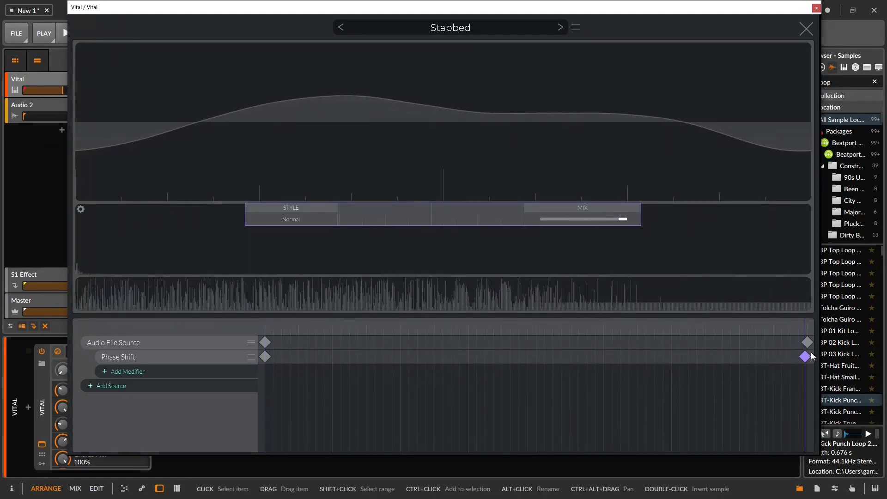
{"action": "left_click", "coordinate": [265, 357]}
{"action": "left_click", "coordinate": [805, 356]}
{"action": "left_click_drag", "start_coordinate": [310, 118], "coordinate": [154, 132]}
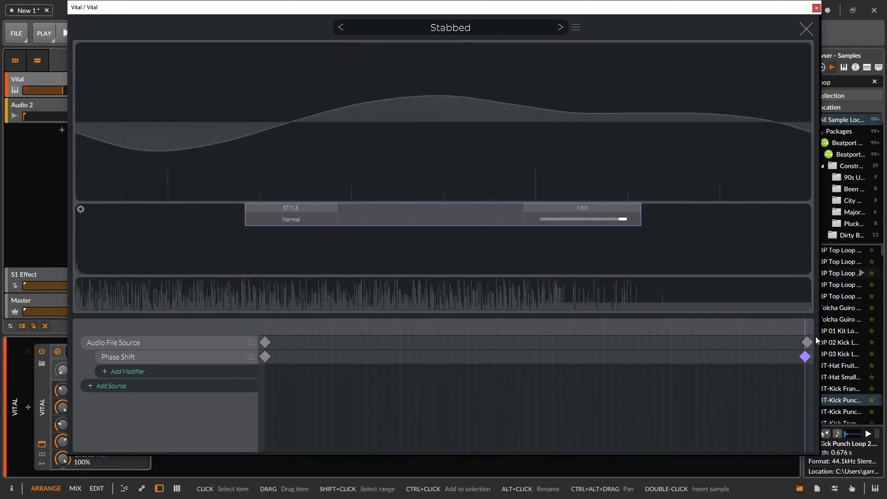
{"action": "mouse_move", "coordinate": [805, 326]}
{"action": "left_mouse_down"}
{"action": "mouse_move", "coordinate": [310, 327]}
{"action": "mouse_move", "coordinate": [219, 337]}
{"action": "mouse_move", "coordinate": [614, 370]}
{"action": "mouse_move", "coordinate": [788, 365]}
{"action": "mouse_move", "coordinate": [423, 343]}
{"action": "mouse_move", "coordinate": [278, 348]}
{"action": "mouse_move", "coordinate": [653, 330]}
{"action": "left_mouse_up"}
{"action": "mouse_move", "coordinate": [445, 324]}
{"action": "left_mouse_down"}
{"action": "mouse_move", "coordinate": [531, 310]}
{"action": "mouse_move", "coordinate": [348, 328]}
{"action": "mouse_move", "coordinate": [587, 330]}
{"action": "mouse_move", "coordinate": [232, 173]}
{"action": "left_mouse_up"}
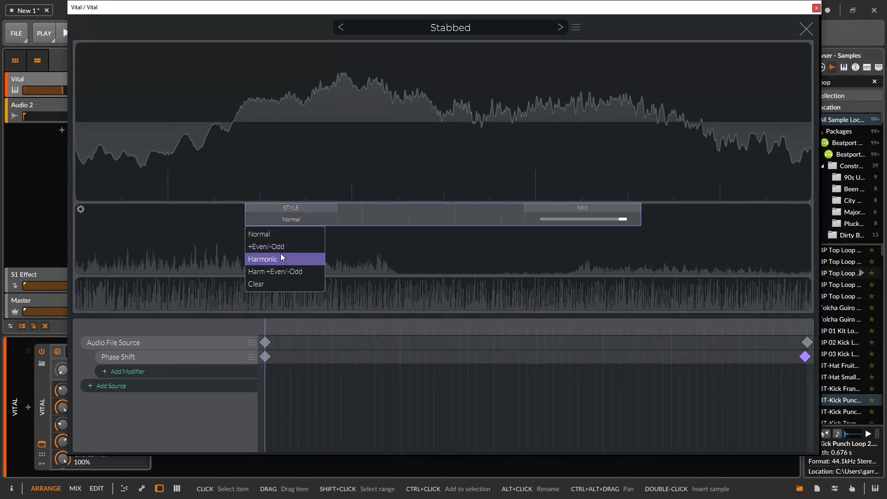
Try the Phase Shift styles +Even/-Odd, Harmonic and Harm +Even/-Odd on the end keyframe
{"action": "left_click", "coordinate": [287, 248]}
{"action": "left_click", "coordinate": [302, 218]}
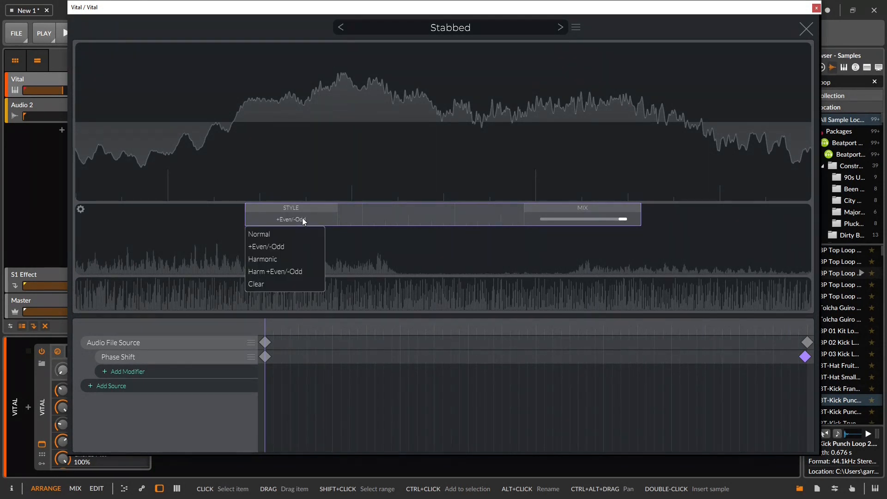
{"action": "left_click", "coordinate": [293, 258]}
{"action": "left_click", "coordinate": [294, 220]}
{"action": "left_click", "coordinate": [289, 273]}
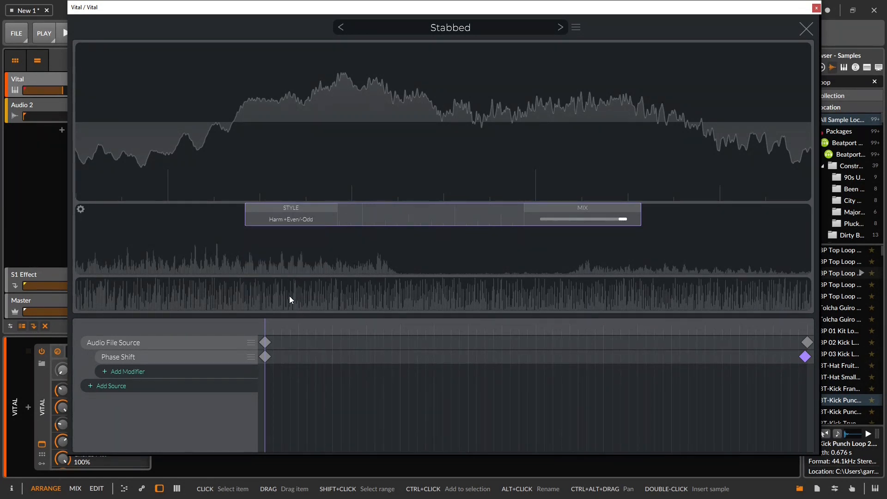
{"action": "left_click_drag", "start_coordinate": [268, 326], "coordinate": [199, 324]}
Replace the Phase Shift modifier with a Wave Window modifier and select its first keyframe
{"action": "left_click", "coordinate": [251, 356]}
{"action": "left_click", "coordinate": [266, 382]}
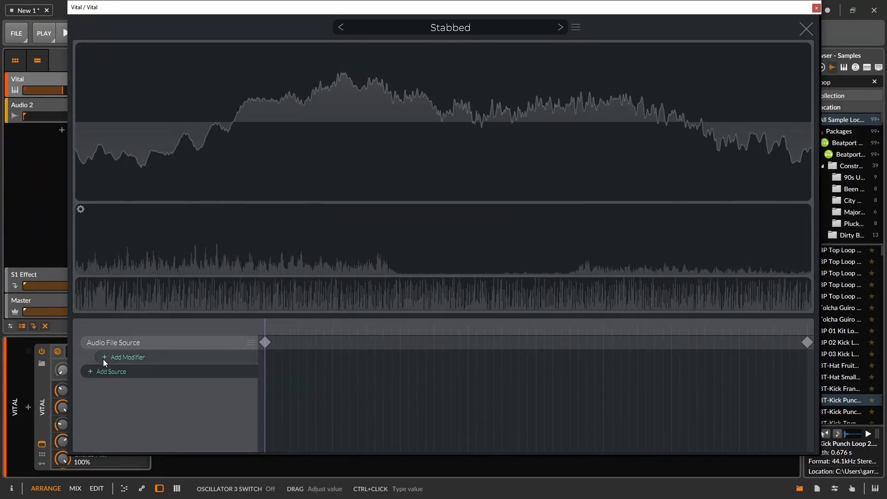
{"action": "left_click", "coordinate": [104, 359]}
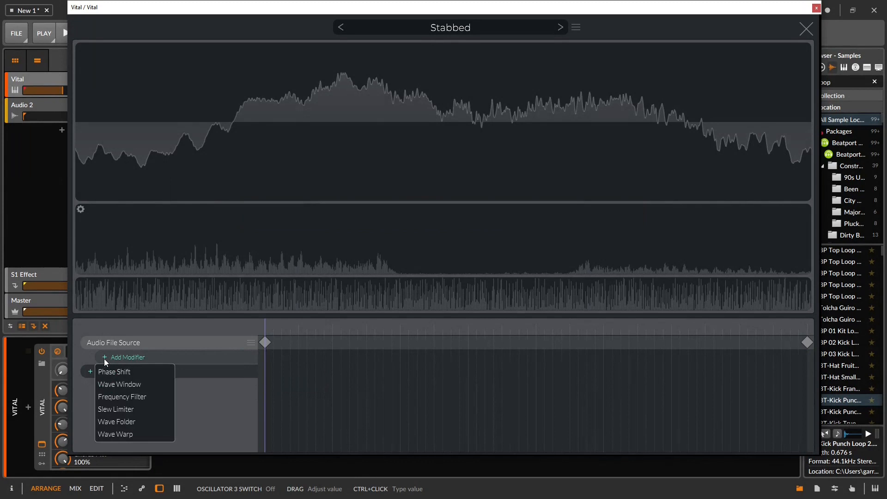
{"action": "left_click", "coordinate": [123, 383]}
{"action": "left_click", "coordinate": [266, 357]}
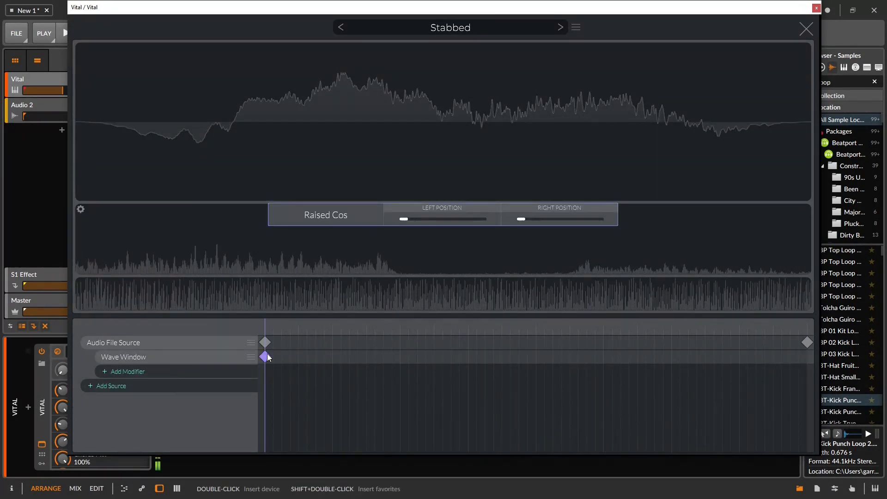
Start playback and try different edges for the Raised Cos window, ending with a narrow open section just before the middle of the wave
{"action": "key", "text": "space"}
{"action": "left_click_drag", "start_coordinate": [383, 116], "coordinate": [230, 110]}
{"action": "left_click_drag", "start_coordinate": [563, 137], "coordinate": [588, 115]}
{"action": "left_click_drag", "start_coordinate": [218, 129], "coordinate": [464, 79]}
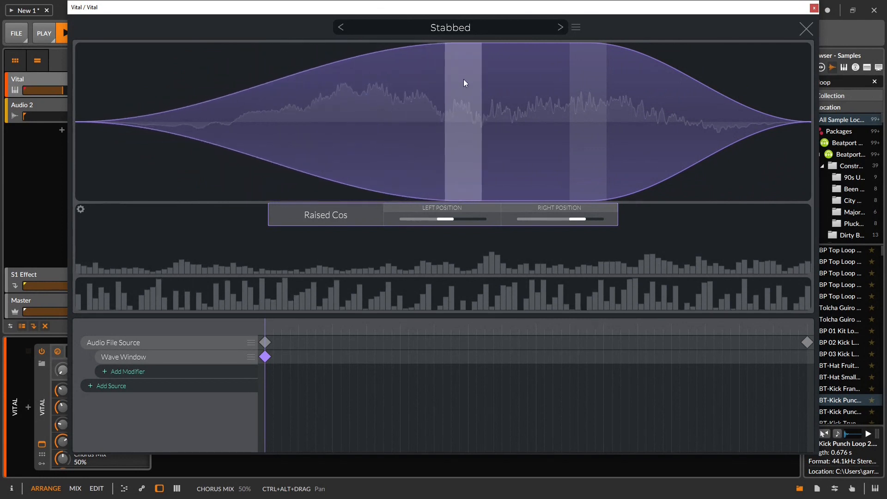
{"action": "left_click_drag", "start_coordinate": [616, 138], "coordinate": [513, 111]}
{"action": "left_click_drag", "start_coordinate": [462, 94], "coordinate": [150, 81]}
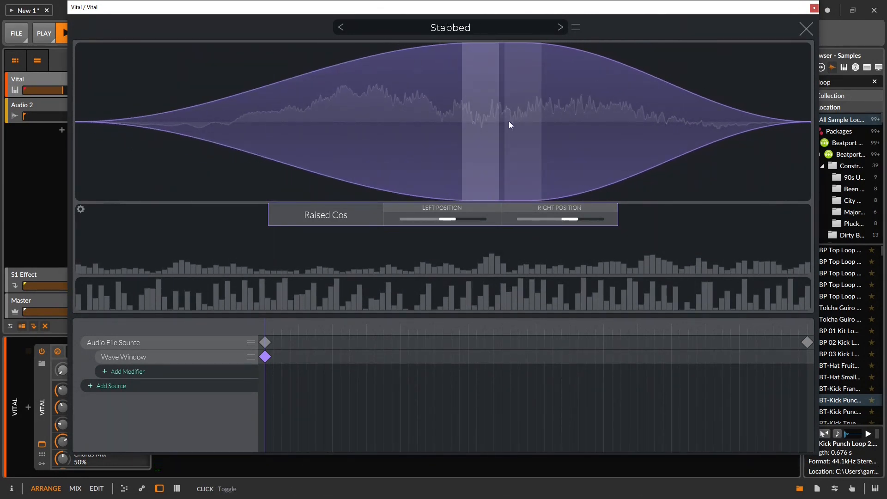
{"action": "left_click_drag", "start_coordinate": [464, 145], "coordinate": [296, 102]}
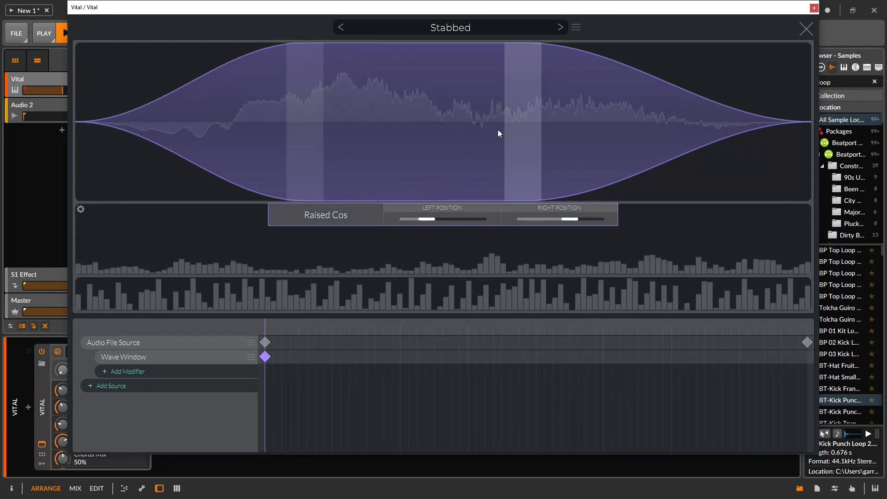
{"action": "left_click_drag", "start_coordinate": [535, 121], "coordinate": [402, 124]}
Try the Linear and Square shapes for the Wave Window and widen the square window to more than half of the wave
{"action": "left_click", "coordinate": [321, 216]}
{"action": "left_click", "coordinate": [317, 257]}
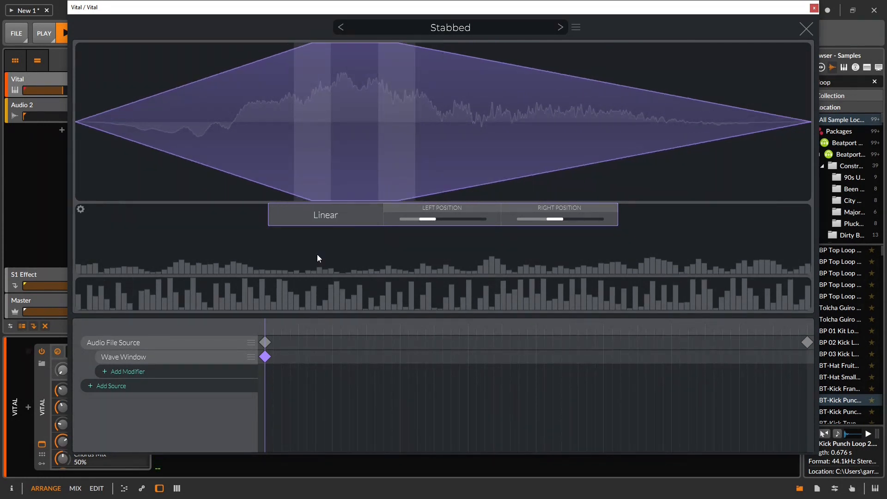
{"action": "left_click", "coordinate": [326, 216]}
{"action": "left_click", "coordinate": [322, 270]}
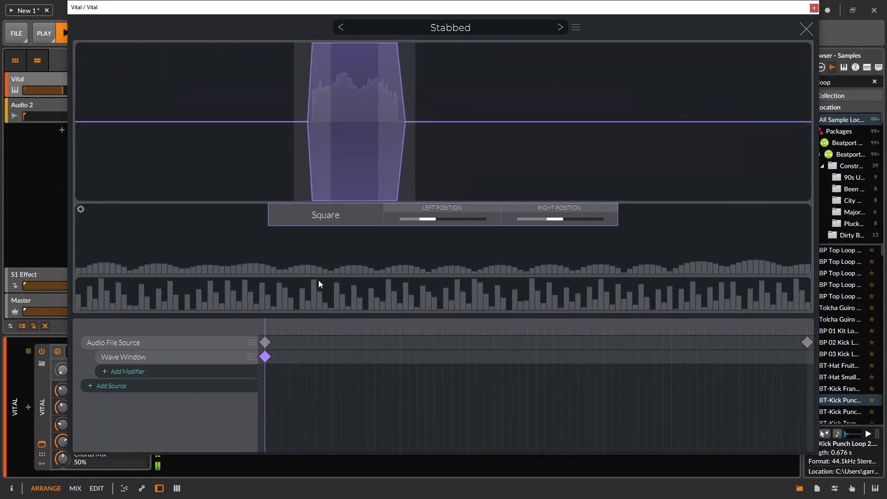
{"action": "left_click_drag", "start_coordinate": [315, 151], "coordinate": [197, 126]}
{"action": "left_click_drag", "start_coordinate": [406, 121], "coordinate": [616, 106]}
Change the window shape to Wiggle and bring both window edges together just before the middle of the wave
{"action": "left_click", "coordinate": [325, 215]}
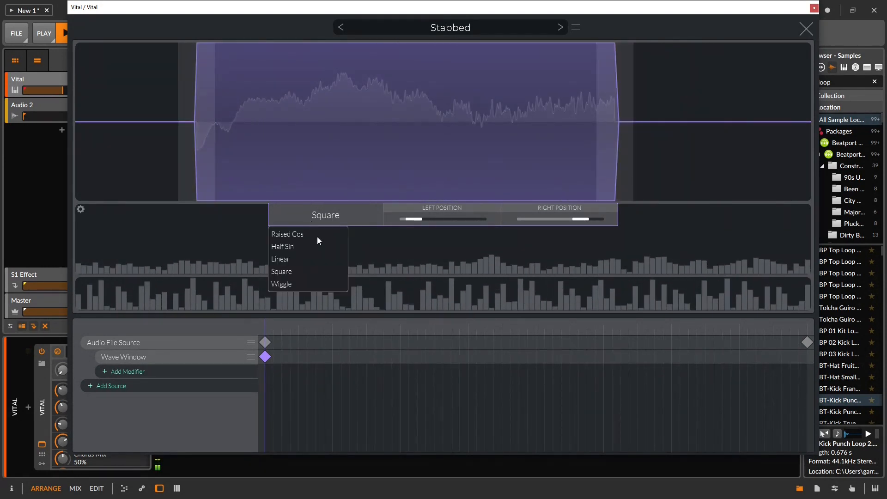
{"action": "left_click", "coordinate": [311, 284]}
{"action": "left_click_drag", "start_coordinate": [647, 124], "coordinate": [385, 109]}
{"action": "left_click_drag", "start_coordinate": [197, 120], "coordinate": [378, 145]}
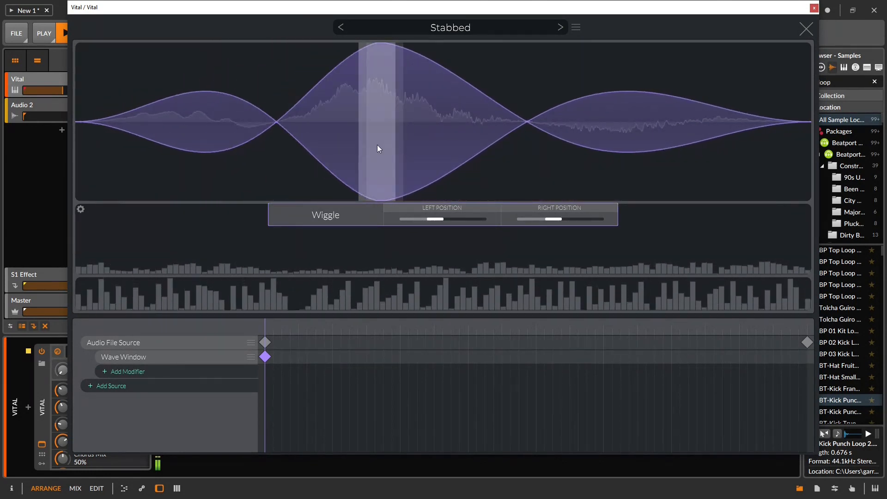
Add a second Wave Window keyframe near the end of the timeline and widen its Wiggle window to most of the wave
{"action": "left_click_drag", "start_coordinate": [266, 332], "coordinate": [689, 340]}
{"action": "double_click", "coordinate": [761, 358]}
{"action": "left_click_drag", "start_coordinate": [761, 358], "coordinate": [797, 356]}
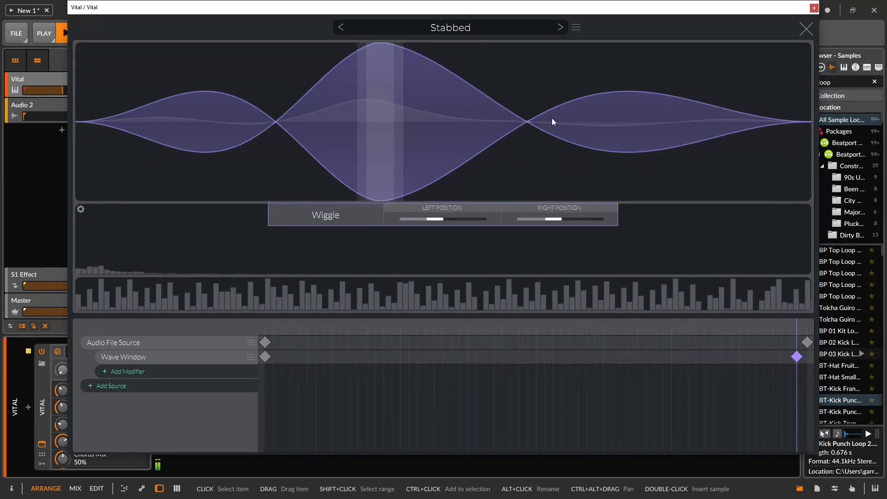
{"action": "left_click_drag", "start_coordinate": [382, 137], "coordinate": [631, 143]}
{"action": "left_click_drag", "start_coordinate": [387, 124], "coordinate": [224, 145]}
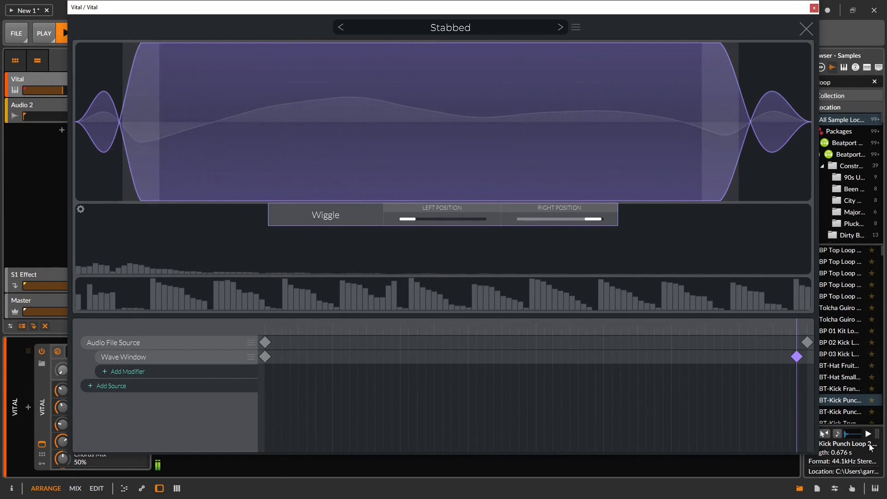
{"action": "left_click_drag", "start_coordinate": [790, 331], "coordinate": [831, 354]}
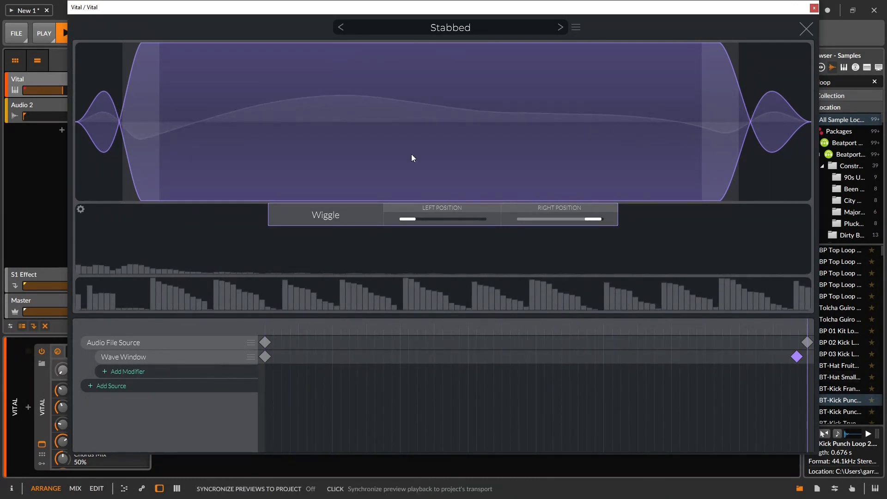
Replace the Wave Window with a Slew Limiter modifier, try changing its Down Limit and Up Limit, and return both to 0
{"action": "left_click", "coordinate": [265, 357]}
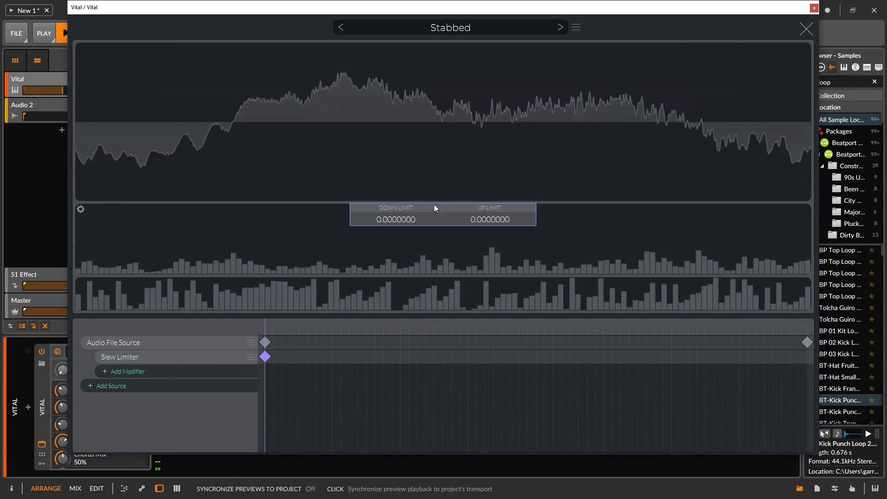
{"action": "left_click", "coordinate": [251, 358]}
{"action": "left_click", "coordinate": [221, 360]}
{"action": "left_click_drag", "start_coordinate": [380, 218], "coordinate": [414, 183]}
{"action": "left_click_drag", "start_coordinate": [478, 221], "coordinate": [484, 175]}
{"action": "left_click_drag", "start_coordinate": [403, 224], "coordinate": [342, 300]}
Replace the Slew Limiter with a Wave Folder modifier and try its Multiply setting on the first keyframe, leaving it at 1.0
{"action": "left_click", "coordinate": [252, 358]}
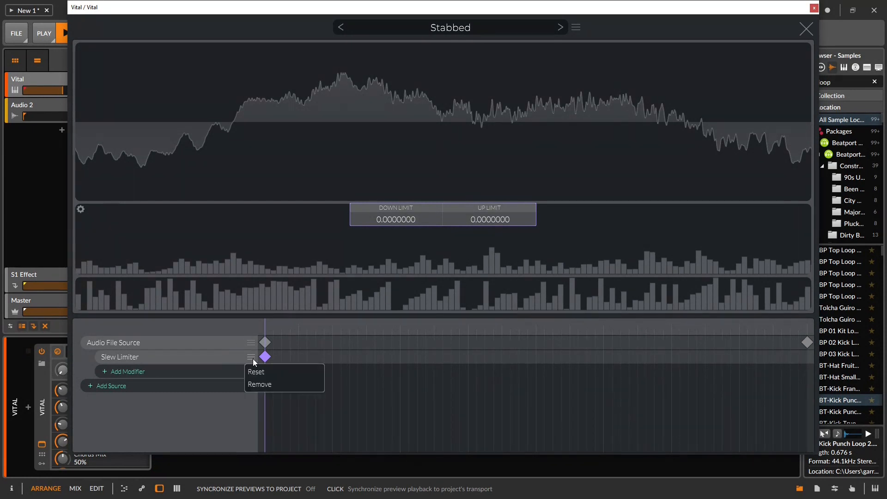
{"action": "left_click", "coordinate": [260, 387]}
{"action": "left_click", "coordinate": [104, 359]}
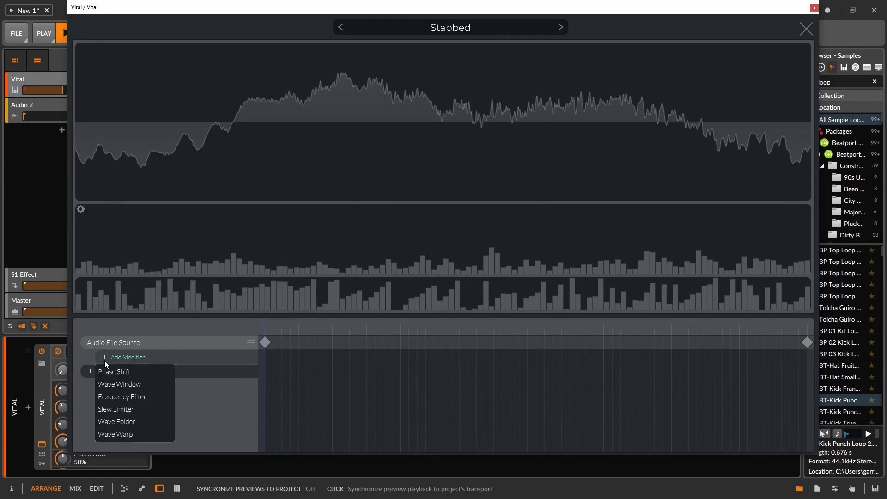
{"action": "left_click", "coordinate": [116, 422]}
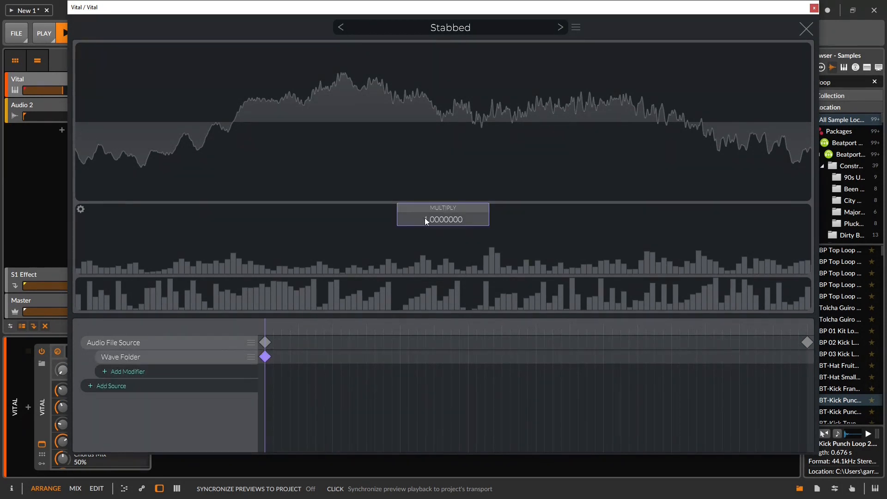
{"action": "left_click_drag", "start_coordinate": [426, 220], "coordinate": [416, 242]}
Add a second Wave Folder keyframe about four fifths of the way along the timeline and set its Multiply to 5.65
{"action": "double_click", "coordinate": [668, 357]}
{"action": "left_click_drag", "start_coordinate": [668, 357], "coordinate": [712, 357]}
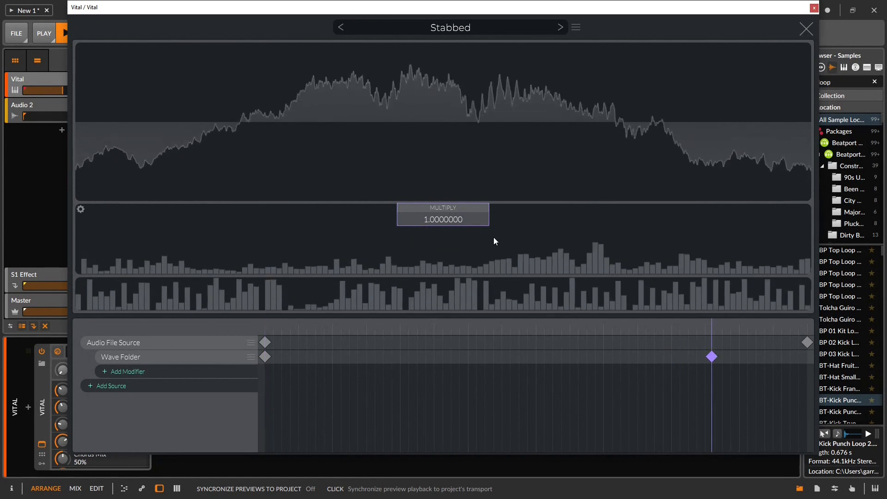
{"action": "left_click_drag", "start_coordinate": [422, 223], "coordinate": [462, 220]}
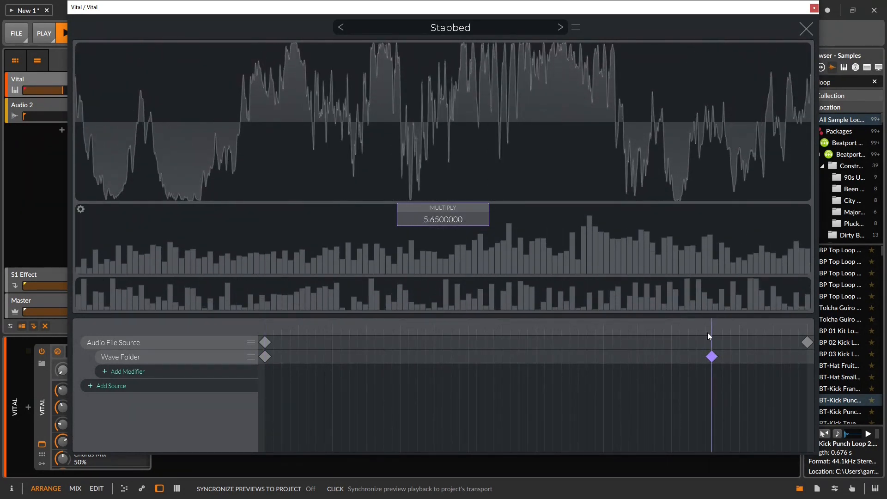
{"action": "left_click_drag", "start_coordinate": [712, 335], "coordinate": [814, 363]}
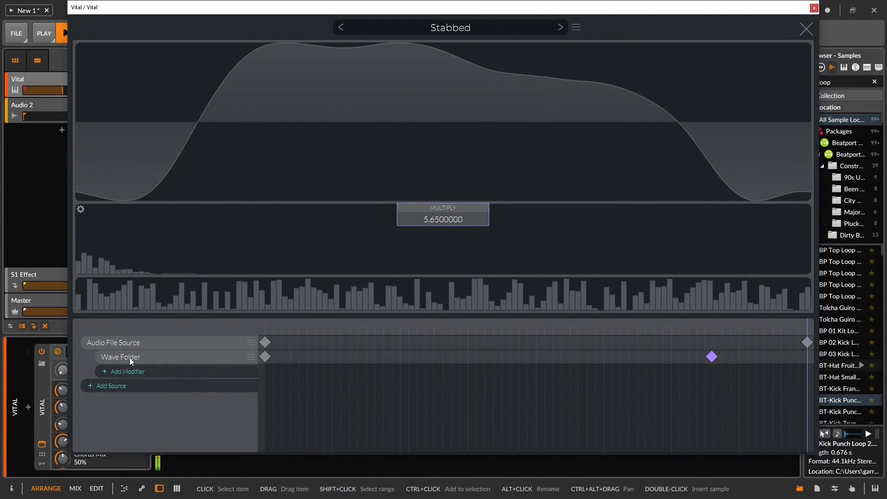
Replace the Wave Folder with a Wave Warp modifier and set its first keyframe to X Warp -6.6 and Y Warp 0.8
{"action": "right_click", "coordinate": [251, 358]}
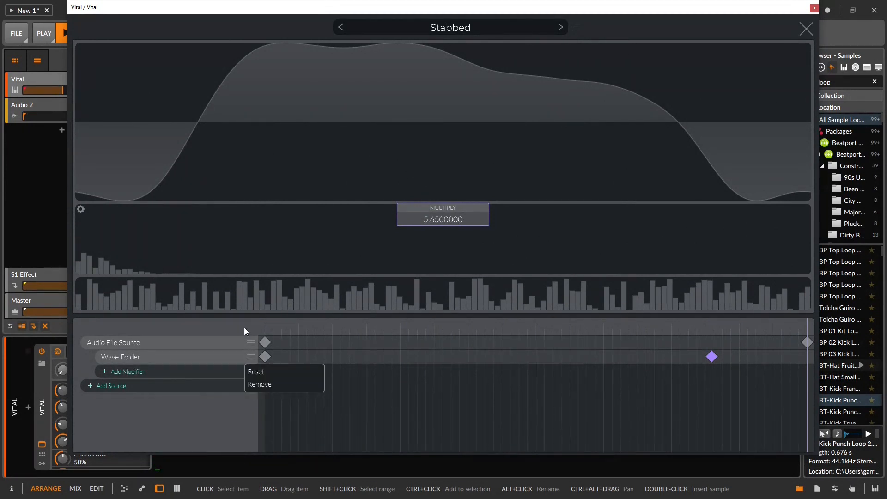
{"action": "left_click", "coordinate": [255, 385]}
{"action": "left_click", "coordinate": [103, 359]}
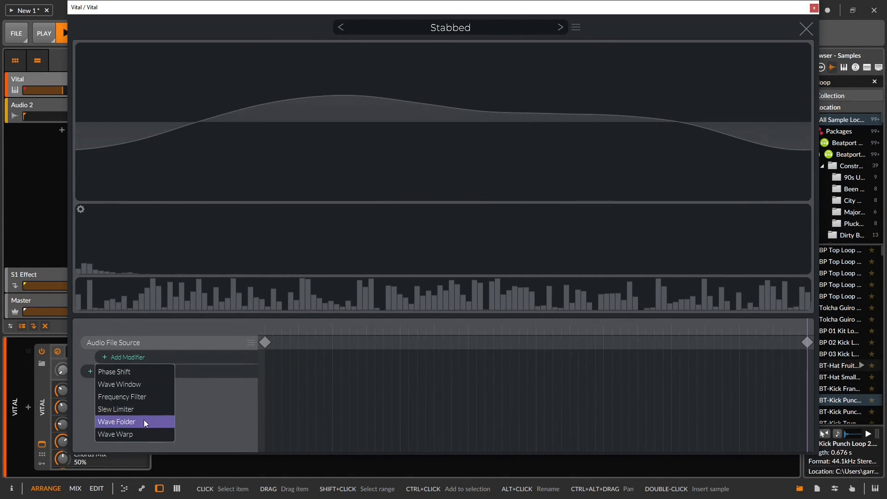
{"action": "left_click", "coordinate": [141, 435]}
{"action": "left_click", "coordinate": [266, 355]}
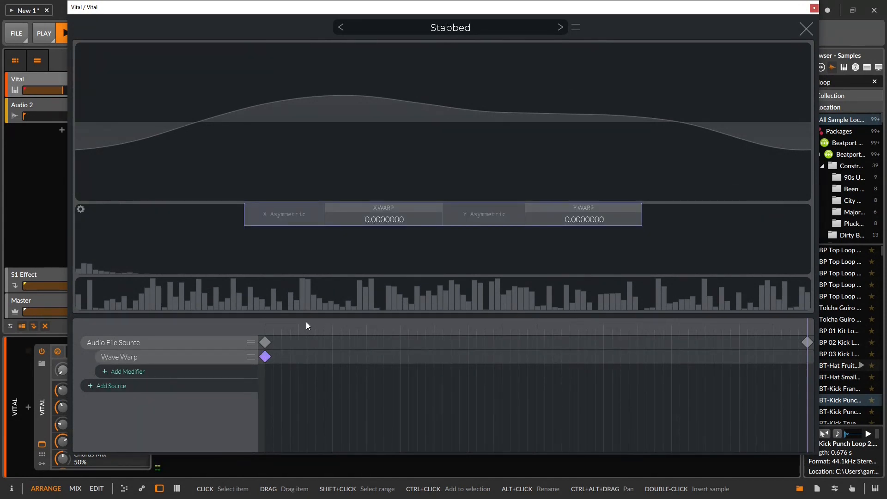
{"action": "left_click_drag", "start_coordinate": [373, 221], "coordinate": [355, 153]}
{"action": "left_click_drag", "start_coordinate": [569, 220], "coordinate": [550, 212]}
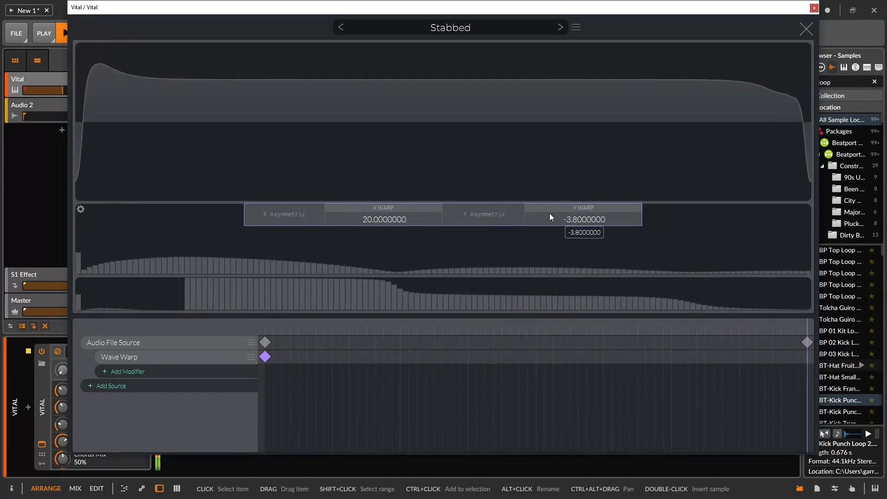
{"action": "left_click_drag", "start_coordinate": [316, 220], "coordinate": [363, 285]}
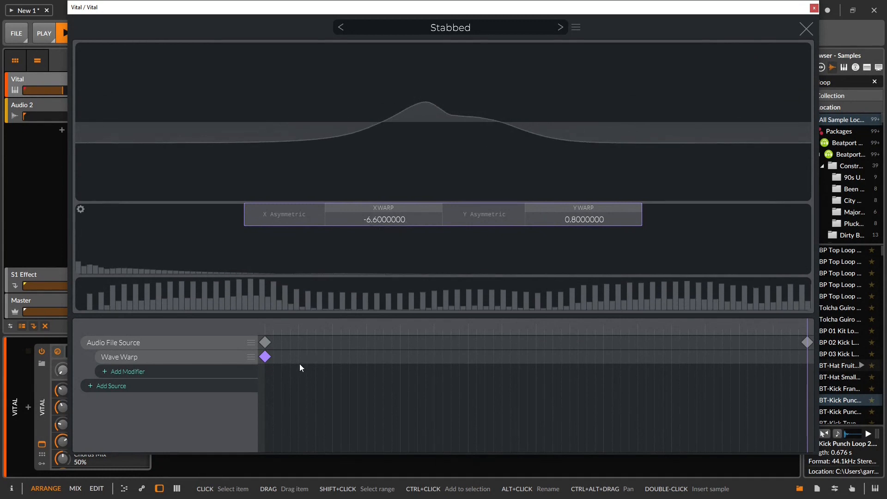
Add a second Wave Warp keyframe at the end of the timeline and set the first keyframe to X Warp 8.0 and Y Warp -4.2
{"action": "left_click", "coordinate": [767, 357]}
{"action": "left_click_drag", "start_coordinate": [769, 361], "coordinate": [808, 360]}
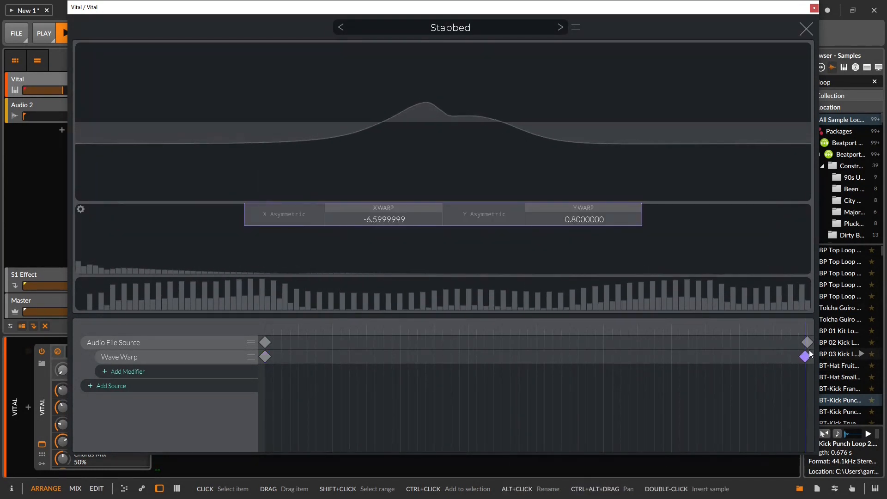
{"action": "left_click", "coordinate": [263, 356]}
{"action": "left_click_drag", "start_coordinate": [364, 222], "coordinate": [419, 274]}
{"action": "left_click_drag", "start_coordinate": [556, 226], "coordinate": [308, 274]}
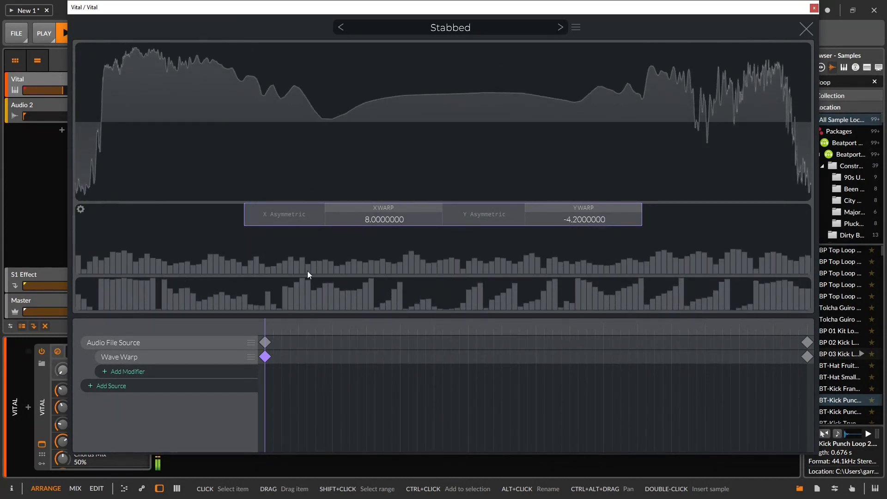
Enable X Asymmetric on the Wave Warp and set the first keyframe's X Warp to -20 and Y Warp to -4.0
{"action": "mouse_move", "coordinate": [375, 218]}
{"action": "left_mouse_down"}
{"action": "mouse_move", "coordinate": [365, 293]}
{"action": "mouse_move", "coordinate": [374, 208]}
{"action": "mouse_move", "coordinate": [366, 234]}
{"action": "mouse_move", "coordinate": [327, 212]}
{"action": "mouse_move", "coordinate": [361, 170]}
{"action": "mouse_move", "coordinate": [362, 224]}
{"action": "left_mouse_up"}
{"action": "left_click", "coordinate": [256, 217]}
{"action": "left_click_drag", "start_coordinate": [337, 318], "coordinate": [349, 284]}
{"action": "mouse_move", "coordinate": [567, 220]}
{"action": "left_mouse_down"}
{"action": "mouse_move", "coordinate": [566, 162]}
{"action": "mouse_move", "coordinate": [564, 234]}
{"action": "left_mouse_up"}
{"action": "left_click_drag", "start_coordinate": [376, 222], "coordinate": [384, 251]}
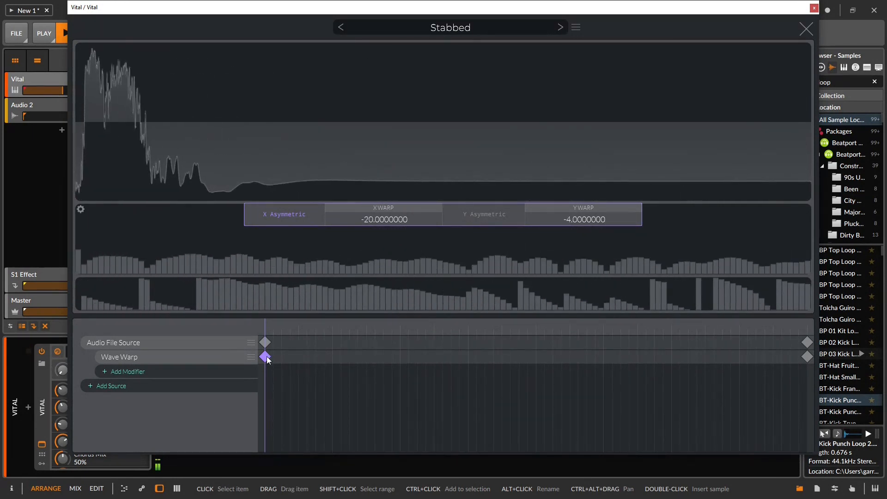
Set the end Wave Warp keyframe's X Warp to 14 and scrub the timeline back to the start
{"action": "left_click", "coordinate": [807, 357]}
{"action": "left_click_drag", "start_coordinate": [359, 220], "coordinate": [370, 203]}
{"action": "left_click_drag", "start_coordinate": [262, 326], "coordinate": [196, 343]}
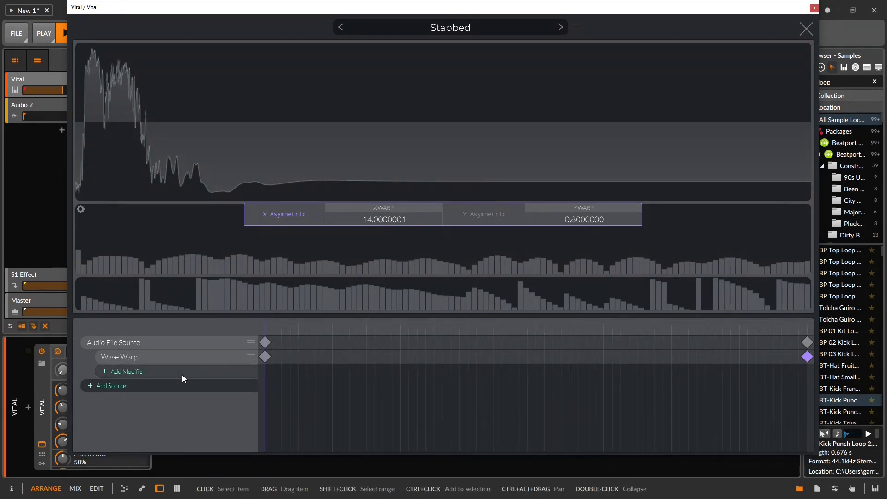
Add a Wave Window modifier and three Wave Folder modifiers below the Wave Warp
{"action": "left_click", "coordinate": [104, 371]}
{"action": "left_click", "coordinate": [119, 397]}
{"action": "left_click", "coordinate": [120, 386]}
{"action": "left_click", "coordinate": [116, 433]}
{"action": "left_click", "coordinate": [110, 400]}
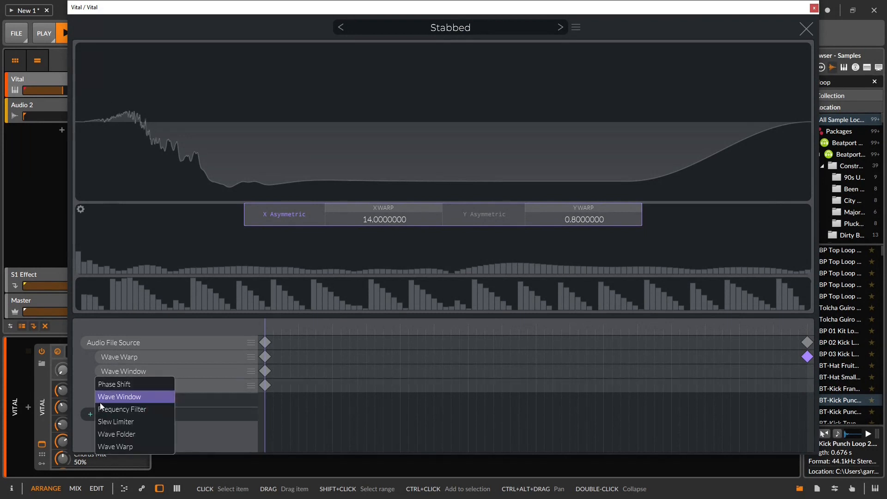
{"action": "left_click", "coordinate": [116, 433]}
{"action": "left_click", "coordinate": [110, 414]}
{"action": "left_click", "coordinate": [129, 432]}
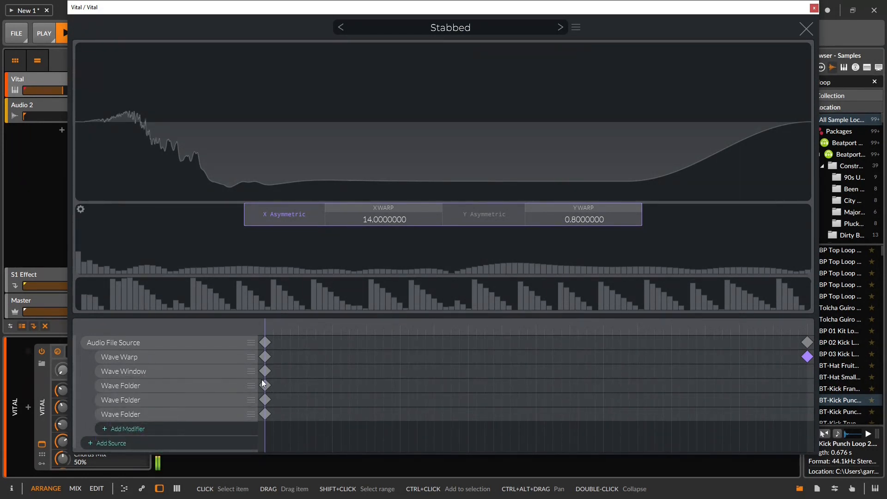
Shift the Wave Window keyframe to about 30% and the first Wave Folder keyframe to about 58% of the timeline, and raise that folder's Multiply
{"action": "left_click_drag", "start_coordinate": [265, 371], "coordinate": [428, 371]}
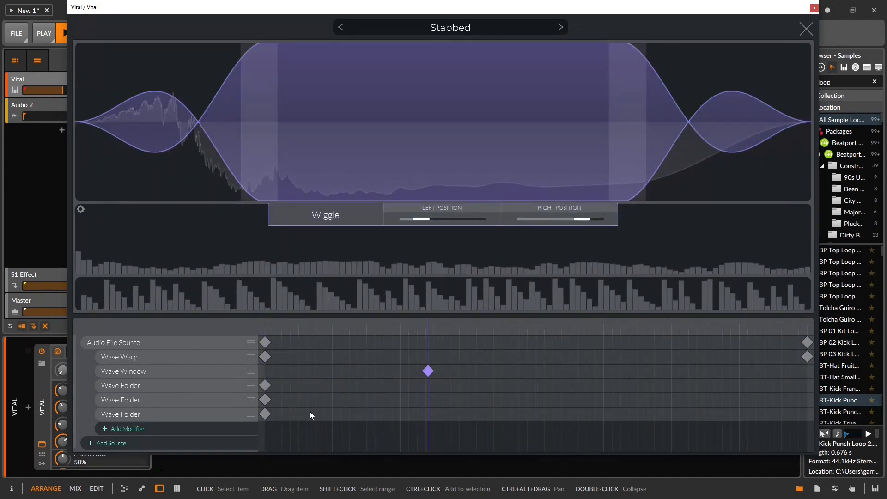
{"action": "left_click_drag", "start_coordinate": [267, 384], "coordinate": [576, 392]}
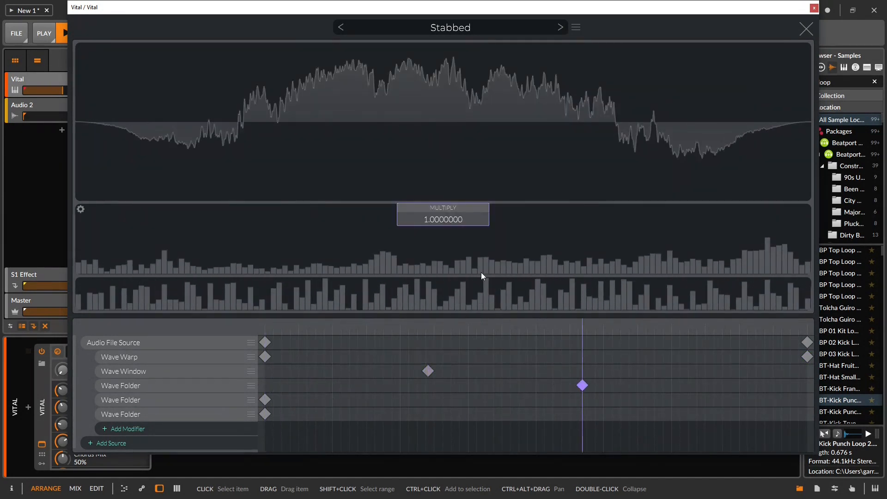
{"action": "left_click_drag", "start_coordinate": [482, 273], "coordinate": [446, 253]}
{"action": "left_click", "coordinate": [428, 371]}
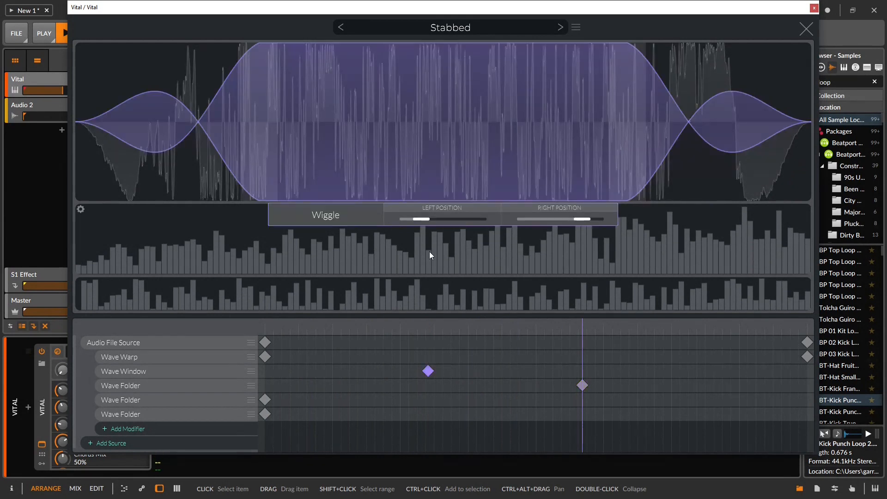
{"action": "left_click_drag", "start_coordinate": [439, 213], "coordinate": [445, 147]}
Move the last Wave Folder's keyframe to about 84% of the timeline, scrub to the end, and close the wavetable editor
{"action": "left_click", "coordinate": [265, 412]}
{"action": "left_click_drag", "start_coordinate": [265, 414], "coordinate": [719, 414]}
{"action": "left_click_drag", "start_coordinate": [716, 326], "coordinate": [805, 352]}
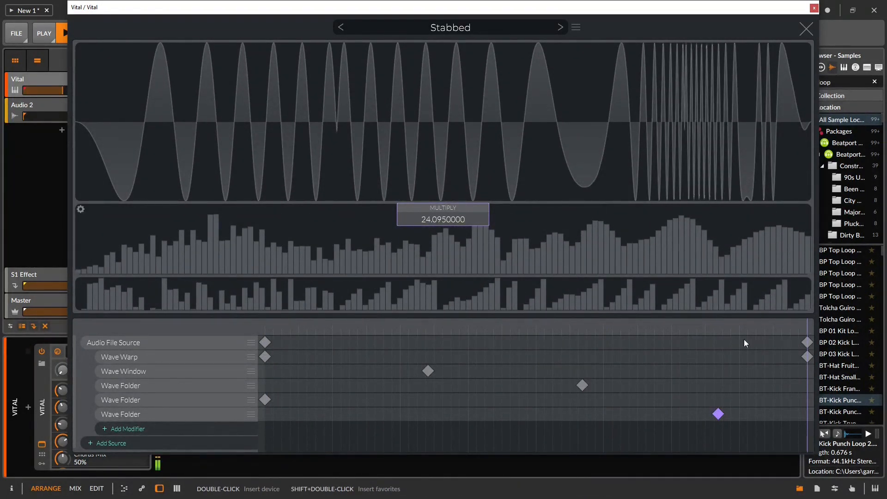
{"action": "key", "text": "Escape"}
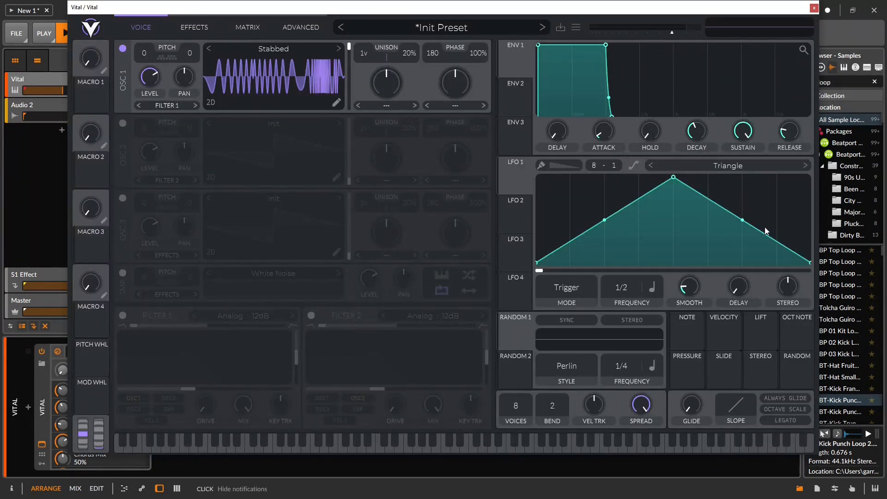
Import the BT-Kick Punch Loop 2 sample into oscillator 1 in Wavetable mode and sweep its frame position to 0
{"action": "left_click_drag", "start_coordinate": [614, 73], "coordinate": [277, 87]}
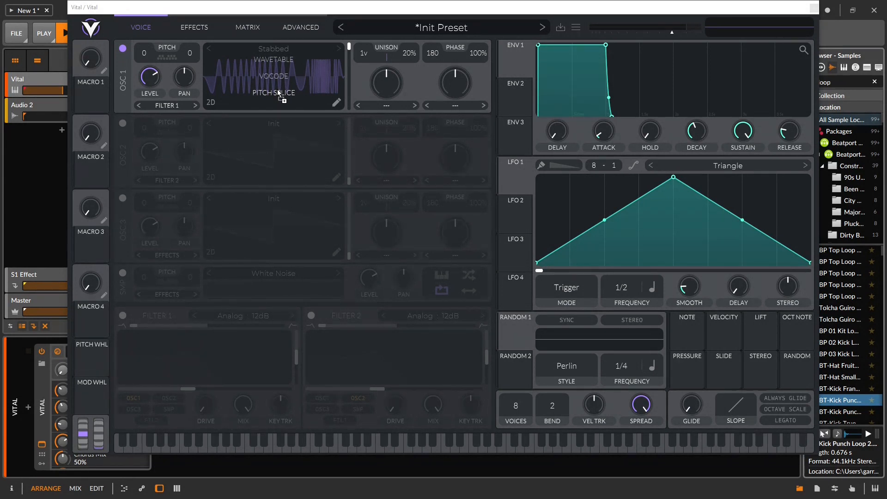
{"action": "left_click_drag", "start_coordinate": [279, 77], "coordinate": [278, 82]}
{"action": "left_click_drag", "start_coordinate": [277, 82], "coordinate": [282, 63]}
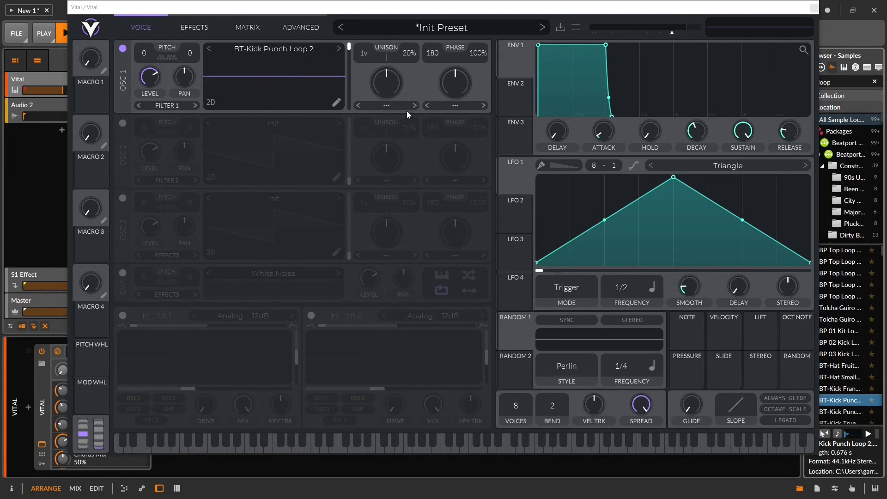
{"action": "left_click_drag", "start_coordinate": [352, 46], "coordinate": [372, 231]}
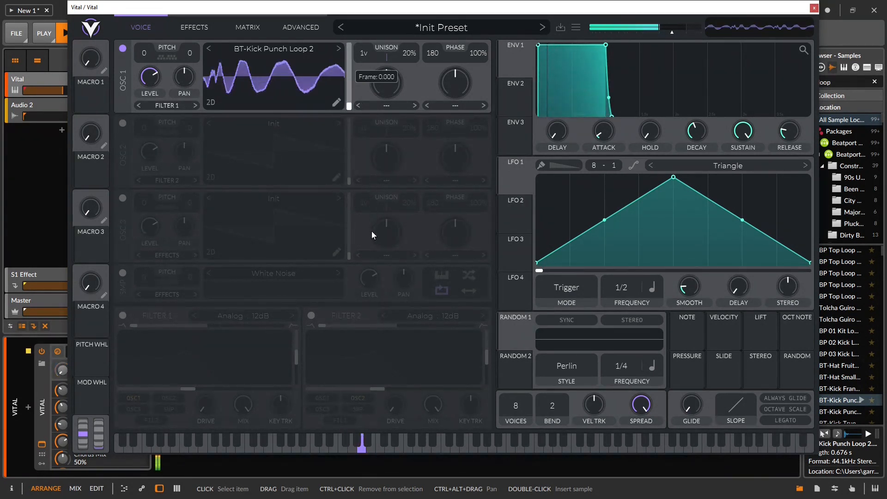
Import the same kick loop into oscillator 1 in Vocode and in Pitch Splice mode, sweeping the frame position each time
{"action": "left_click_drag", "start_coordinate": [846, 400], "coordinate": [277, 79]}
{"action": "mouse_move", "coordinate": [351, 109]}
{"action": "left_mouse_down"}
{"action": "mouse_move", "coordinate": [345, 62]}
{"action": "mouse_move", "coordinate": [345, 123]}
{"action": "left_mouse_up"}
{"action": "left_click_drag", "start_coordinate": [873, 432], "coordinate": [288, 96]}
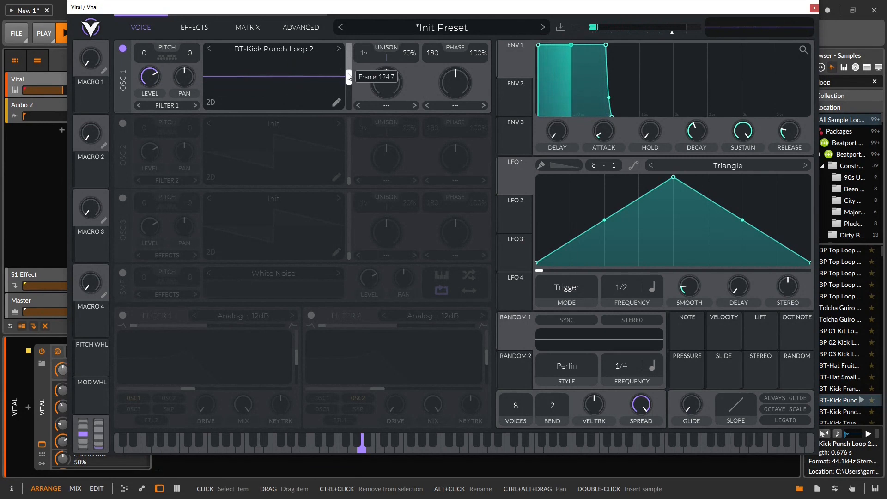
{"action": "left_click_drag", "start_coordinate": [351, 114], "coordinate": [353, 119]}
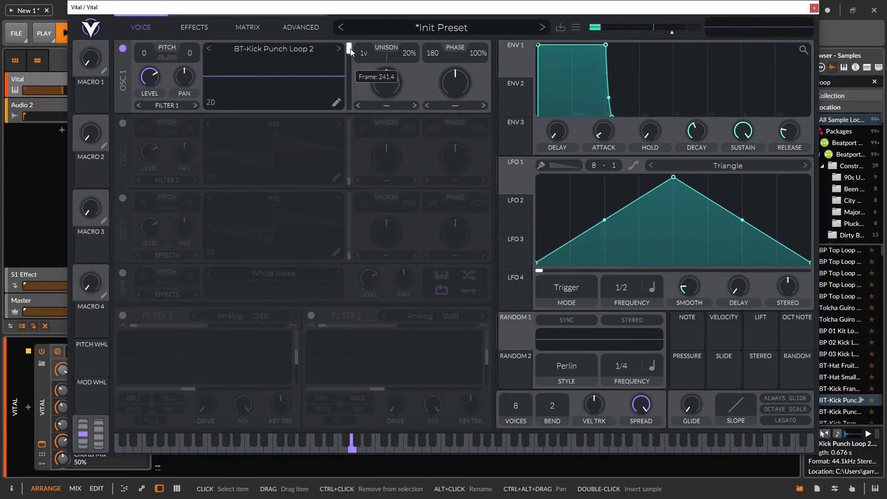
Import the BP Top Loop 5 sample into oscillator 1 and sweep through its wavetable frames
{"action": "scroll", "coordinate": [844, 371], "scroll_direction": "up", "scroll_amount": 2}
{"action": "left_click_drag", "start_coordinate": [841, 291], "coordinate": [275, 65]}
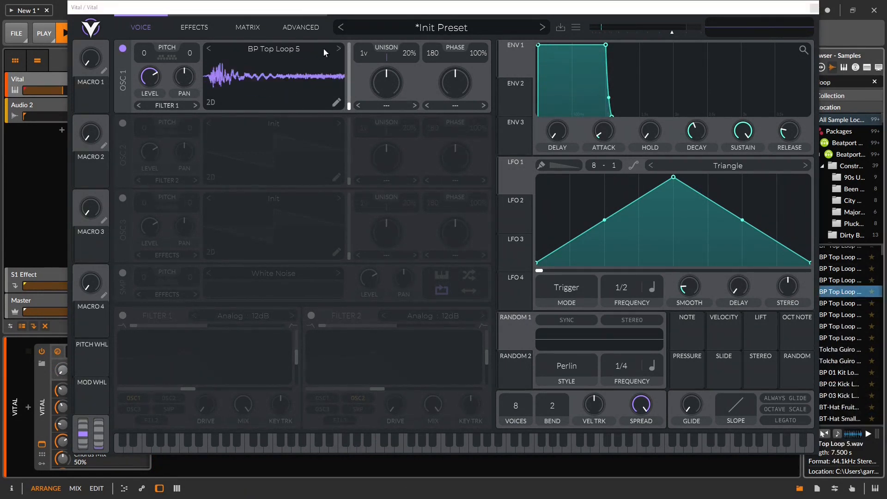
{"action": "mouse_move", "coordinate": [348, 107]}
{"action": "left_mouse_down"}
{"action": "mouse_move", "coordinate": [345, 79]}
{"action": "mouse_move", "coordinate": [354, 112]}
{"action": "left_mouse_up"}
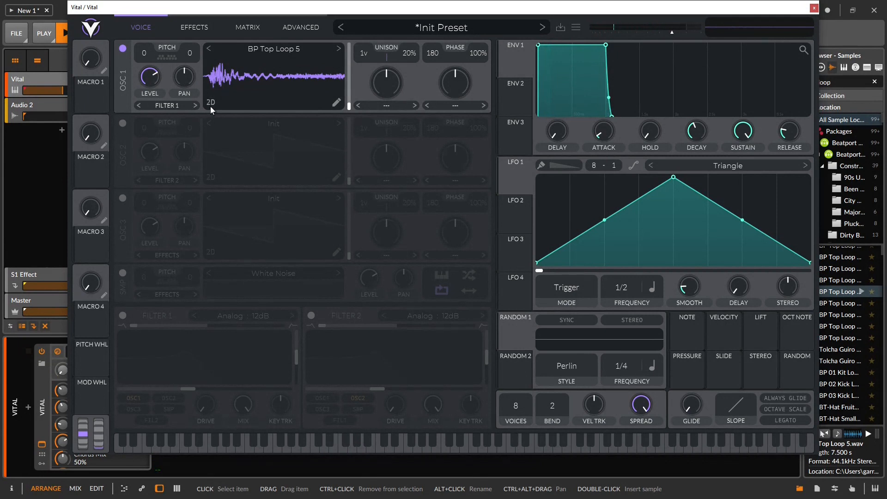
Search the sample browser for "snare" and import Snare 01 Legend 606 Foley Sonic Overload RAD into oscillator 1
{"action": "scroll", "coordinate": [845, 332], "scroll_direction": "down", "scroll_amount": 5}
{"action": "left_click_drag", "start_coordinate": [845, 78], "coordinate": [742, 77]}
{"action": "key", "text": "BackSpace"}
{"action": "type", "text": "snare"}
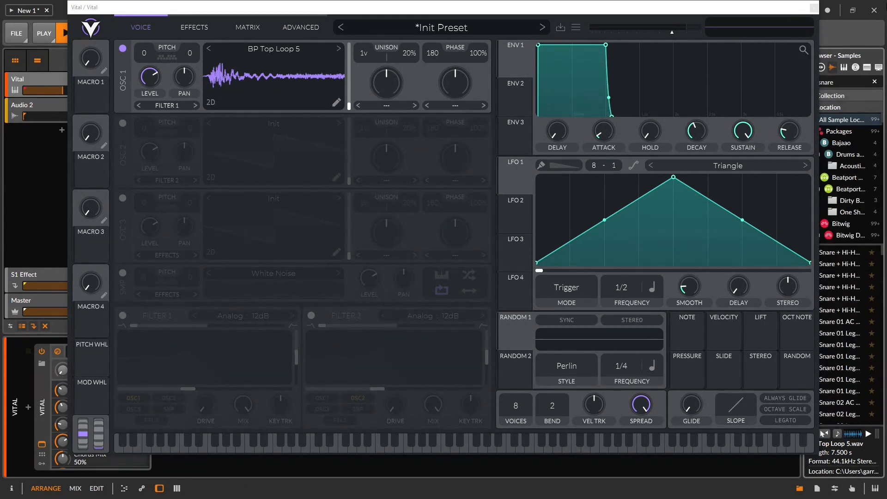
{"action": "left_click", "coordinate": [861, 344]}
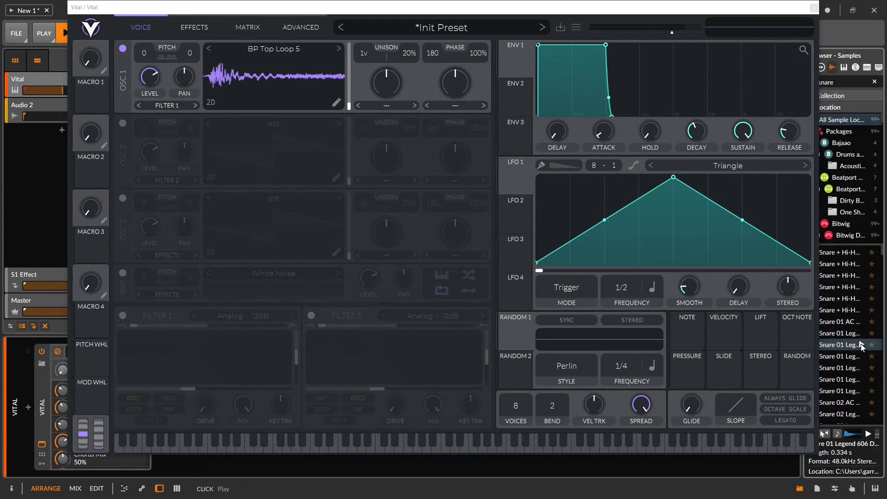
{"action": "left_click_drag", "start_coordinate": [854, 348], "coordinate": [261, 72]}
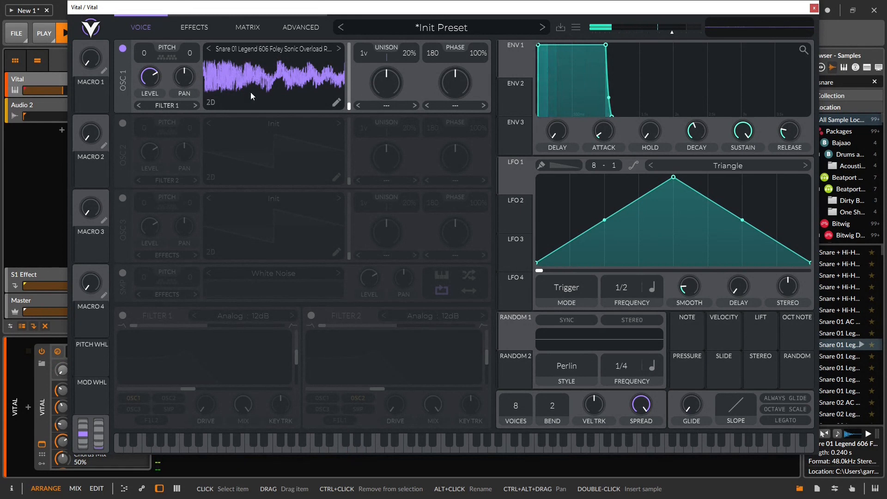
Open the snare in the wavetable editor, scrub its timeline, and set the end keyframe's audio Position to 3753.6
{"action": "left_click", "coordinate": [336, 102]}
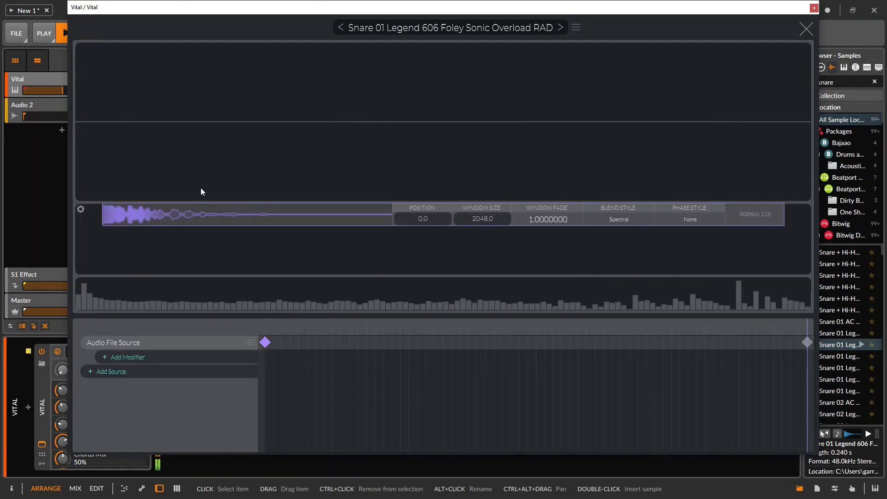
{"action": "mouse_move", "coordinate": [805, 329]}
{"action": "left_mouse_down"}
{"action": "mouse_move", "coordinate": [445, 313]}
{"action": "mouse_move", "coordinate": [240, 316]}
{"action": "left_mouse_up"}
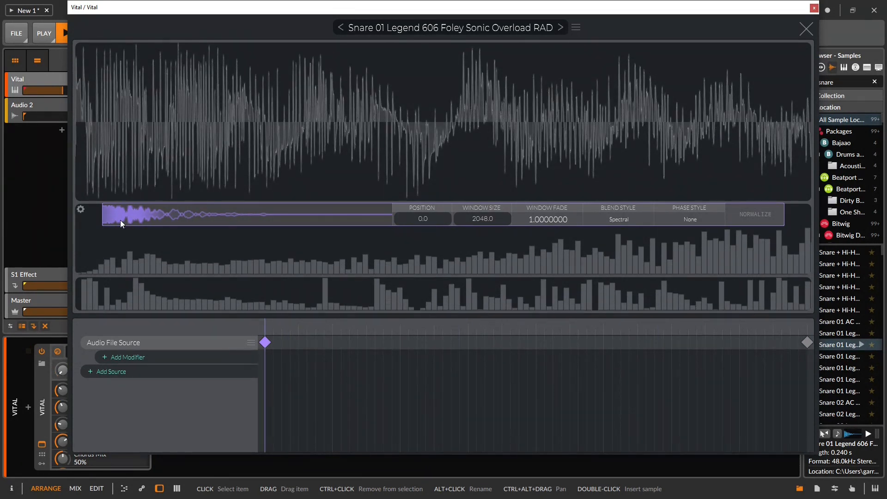
{"action": "mouse_move", "coordinate": [267, 325]}
{"action": "left_mouse_down"}
{"action": "mouse_move", "coordinate": [709, 353]}
{"action": "mouse_move", "coordinate": [808, 343]}
{"action": "left_mouse_up"}
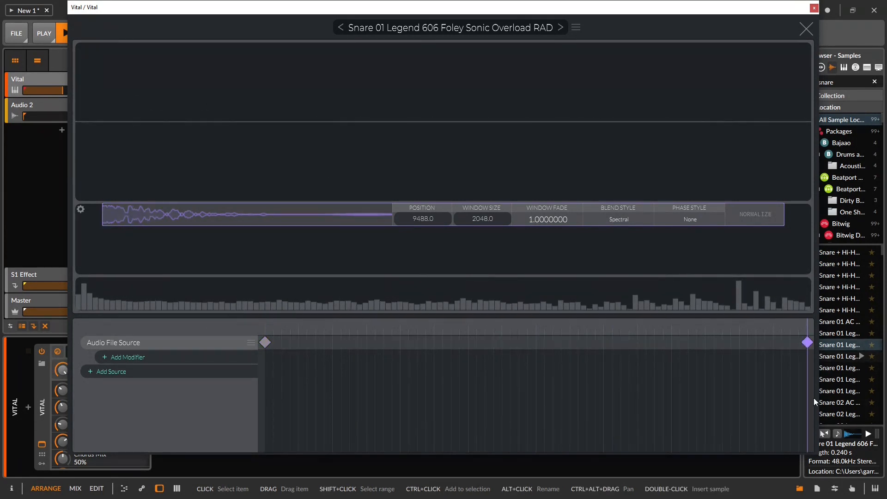
{"action": "mouse_move", "coordinate": [387, 220]}
{"action": "left_mouse_down"}
{"action": "mouse_move", "coordinate": [247, 229]}
{"action": "mouse_move", "coordinate": [418, 223]}
{"action": "mouse_move", "coordinate": [256, 235]}
{"action": "left_mouse_up"}
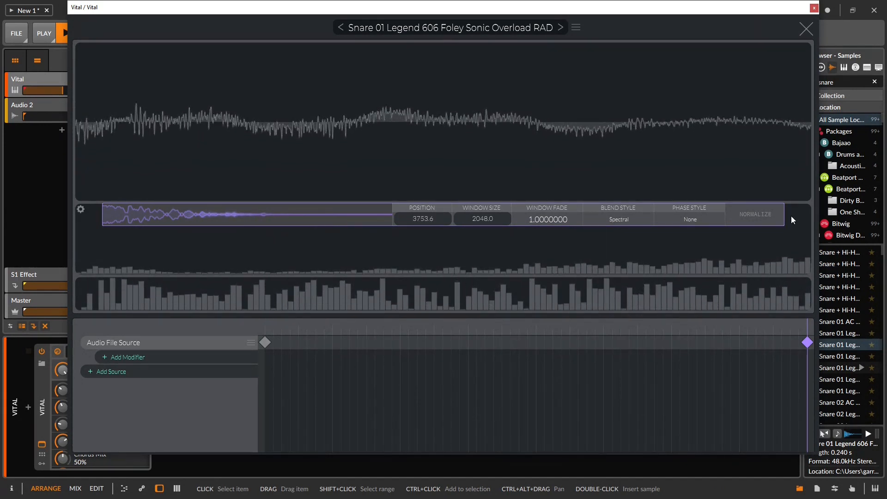
Turn on Normalize for the snare's Audio File Source and set the end keyframe's Position to 3360.5
{"action": "left_click", "coordinate": [756, 214]}
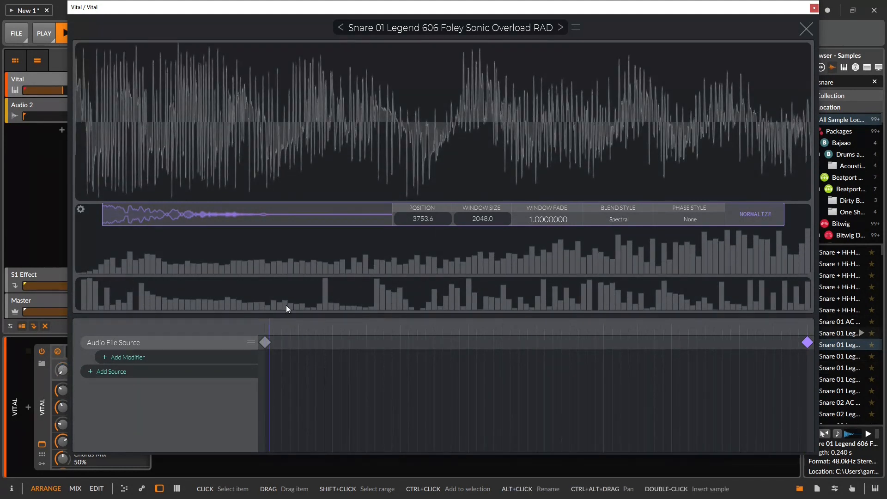
{"action": "left_click_drag", "start_coordinate": [57, 283], "coordinate": [260, 301]}
{"action": "right_click", "coordinate": [265, 343]}
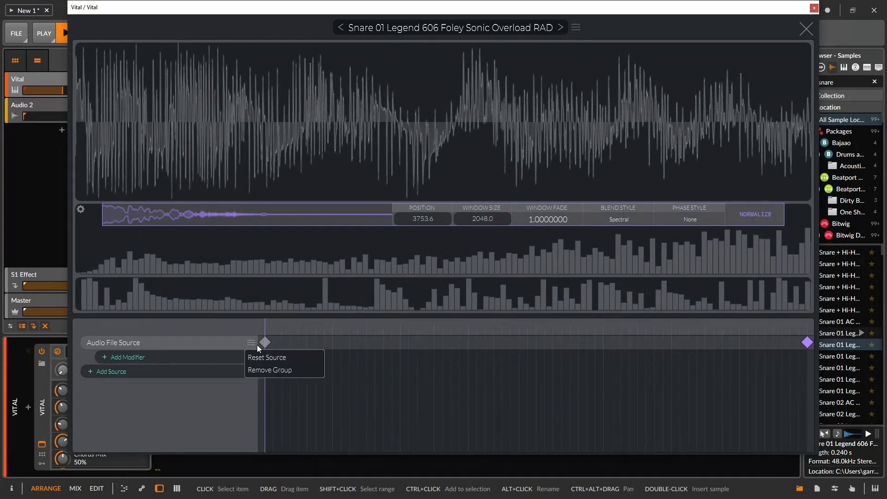
{"action": "left_click", "coordinate": [258, 346]}
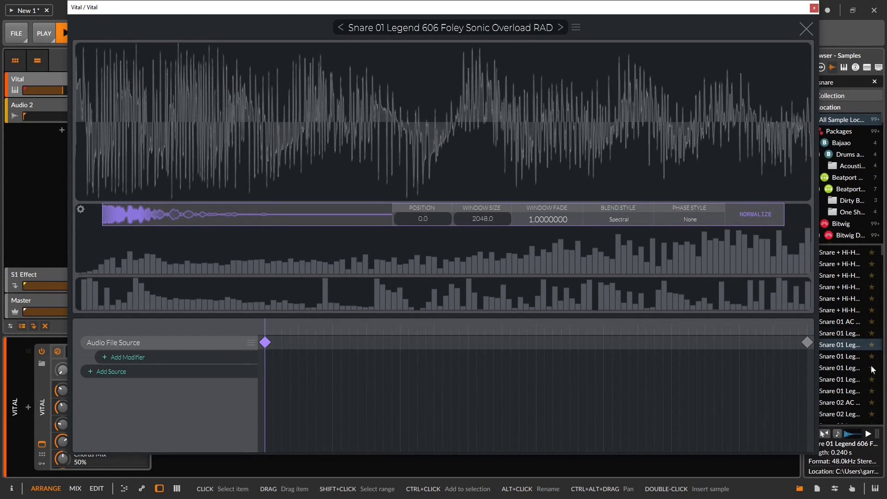
{"action": "left_click", "coordinate": [806, 344]}
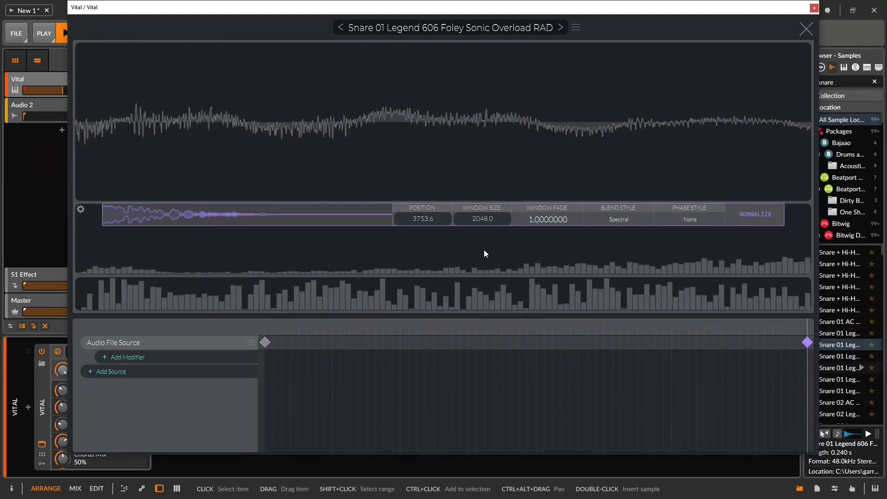
{"action": "mouse_move", "coordinate": [207, 215]}
{"action": "left_mouse_down"}
{"action": "mouse_move", "coordinate": [182, 216]}
{"action": "mouse_move", "coordinate": [207, 212]}
{"action": "left_mouse_up"}
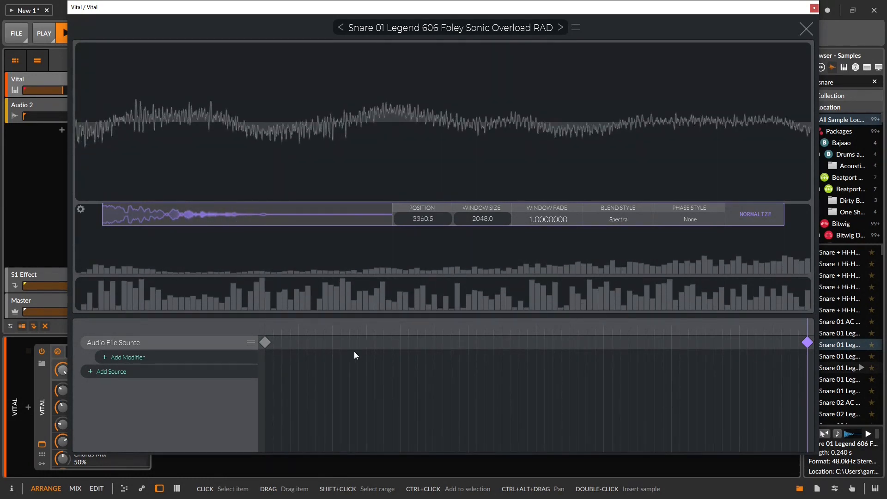
Set the Audio File Source start keyframe's Window Size to 300 and move its audio Position to 34.8
{"action": "left_click", "coordinate": [264, 342]}
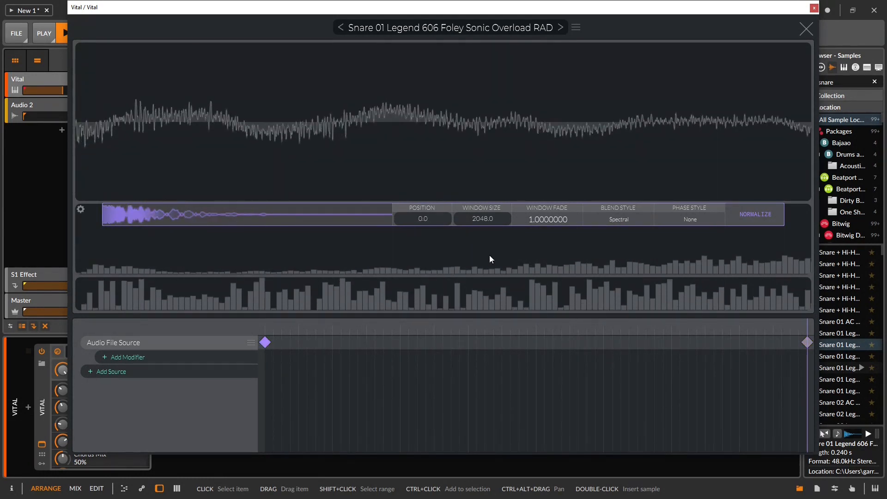
{"action": "left_click", "coordinate": [480, 221]}
{"action": "key", "text": "End"}
{"action": "key", "text": "BackSpace"}
{"action": "key", "text": "BackSpace"}
{"action": "key", "text": "BackSpace"}
{"action": "key", "text": "BackSpace"}
{"action": "type", "text": "300"}
{"action": "key", "text": "Return"}
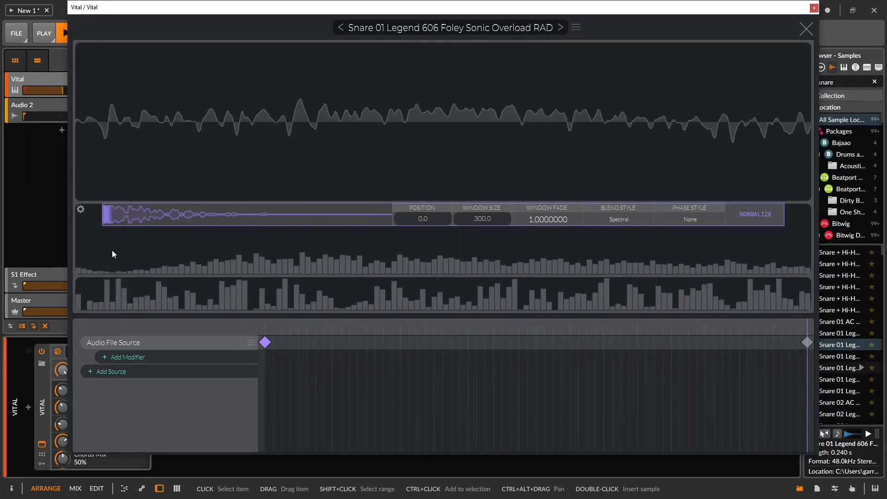
{"action": "mouse_move", "coordinate": [107, 217]}
{"action": "left_mouse_down"}
{"action": "mouse_move", "coordinate": [141, 216]}
{"action": "mouse_move", "coordinate": [106, 224]}
{"action": "left_mouse_up"}
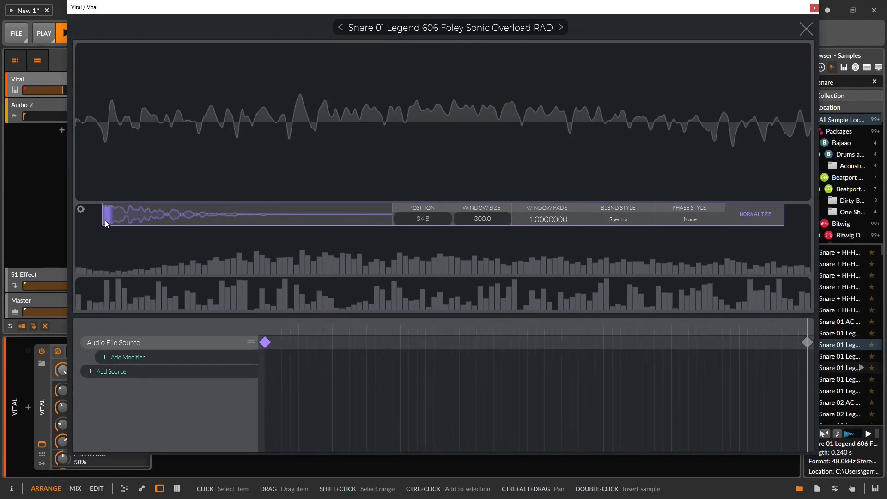
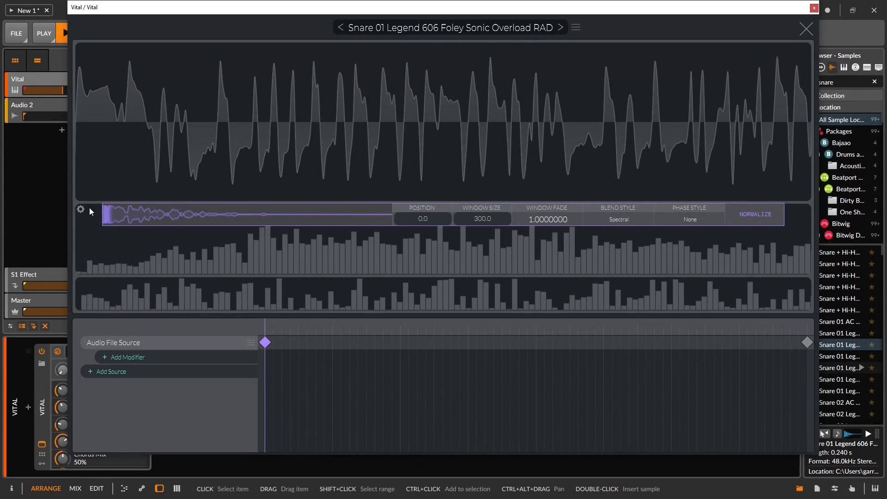
Set the start keyframe's Window Size to 4000 and scrub the timeline through the resulting frames
{"action": "left_click", "coordinate": [483, 219]}
{"action": "key", "text": "BackSpace"}
{"action": "type", "text": "4000"}
{"action": "key", "text": "Return"}
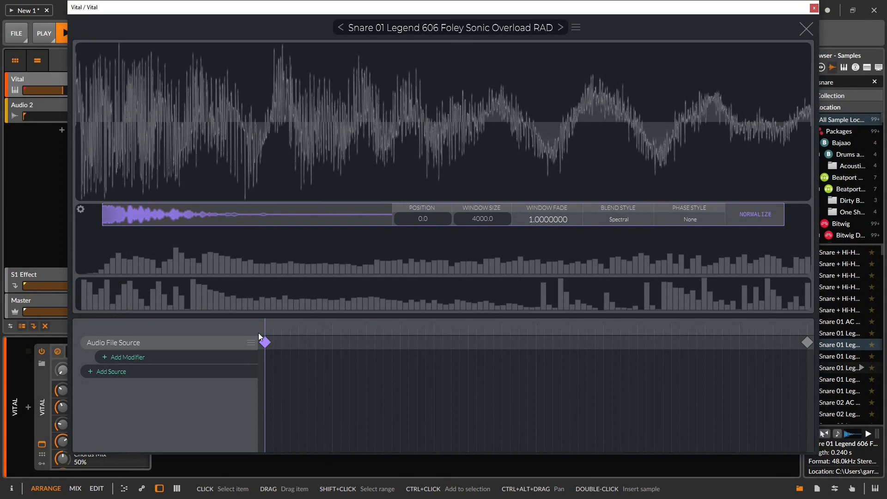
{"action": "mouse_move", "coordinate": [267, 331]}
{"action": "left_mouse_down"}
{"action": "mouse_move", "coordinate": [540, 320]}
{"action": "mouse_move", "coordinate": [811, 288]}
{"action": "mouse_move", "coordinate": [215, 282]}
{"action": "left_mouse_up"}
{"action": "mouse_move", "coordinate": [270, 324]}
{"action": "left_mouse_down"}
{"action": "mouse_move", "coordinate": [561, 331]}
{"action": "mouse_move", "coordinate": [795, 319]}
{"action": "mouse_move", "coordinate": [379, 318]}
{"action": "mouse_move", "coordinate": [155, 254]}
{"action": "left_mouse_up"}
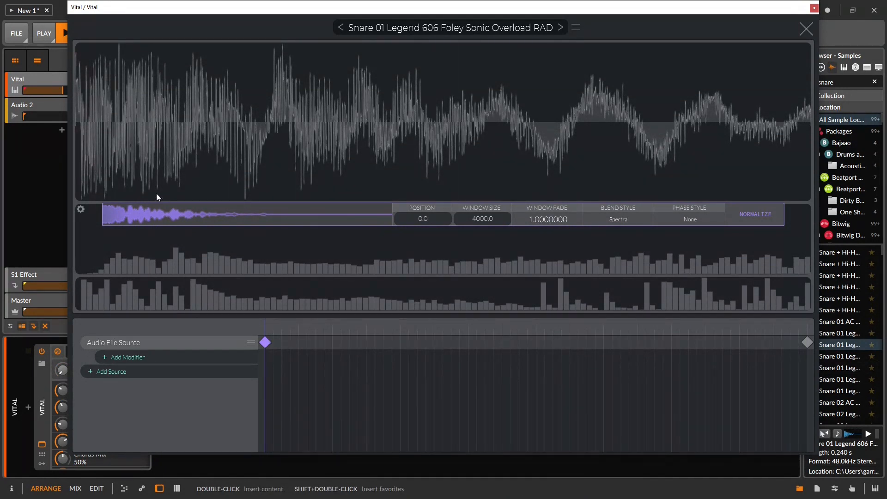
{"action": "left_click_drag", "start_coordinate": [268, 330], "coordinate": [204, 277]}
Set the start keyframe's Window Size to 200 and scrub the timeline to compare the frames
{"action": "left_click", "coordinate": [488, 219]}
{"action": "key", "text": "ctrl+a"}
{"action": "key", "text": "BackSpace"}
{"action": "type", "text": "1200"}
{"action": "key", "text": "Return"}
{"action": "left_click_drag", "start_coordinate": [262, 329], "coordinate": [210, 345]}
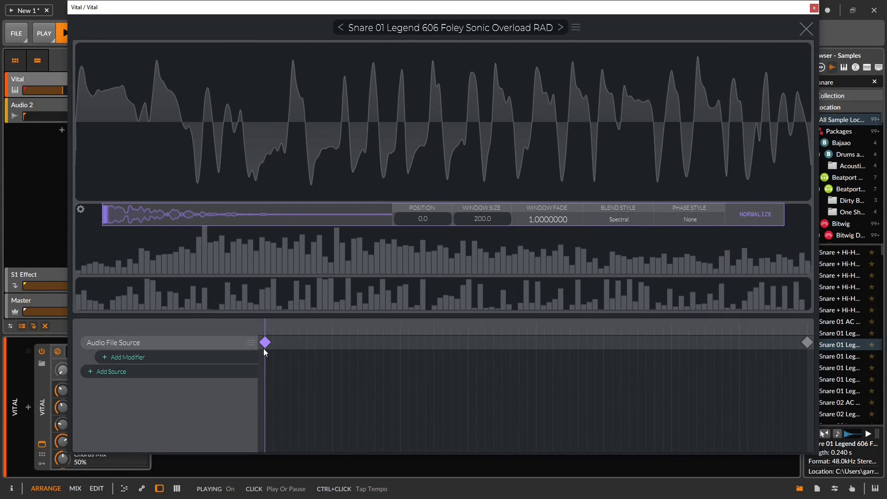
{"action": "left_click_drag", "start_coordinate": [265, 329], "coordinate": [264, 309]}
{"action": "mouse_move", "coordinate": [260, 329]}
{"action": "left_mouse_down"}
{"action": "mouse_move", "coordinate": [817, 338]}
{"action": "mouse_move", "coordinate": [261, 335]}
{"action": "left_mouse_up"}
Try different Window Fade amounts, set the Blend Style to None, and scrub through the frames
{"action": "left_click_drag", "start_coordinate": [532, 221], "coordinate": [553, 281]}
{"action": "left_click_drag", "start_coordinate": [555, 195], "coordinate": [556, 182]}
{"action": "left_click", "coordinate": [628, 219]}
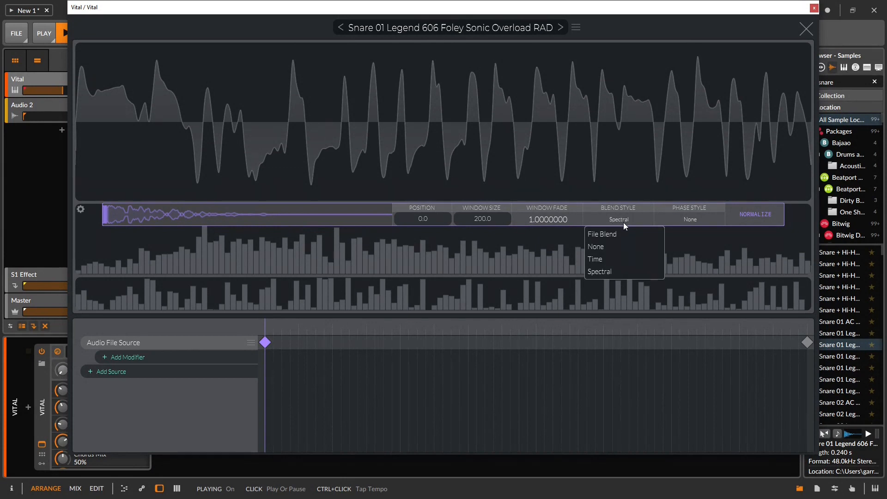
{"action": "left_click", "coordinate": [617, 247]}
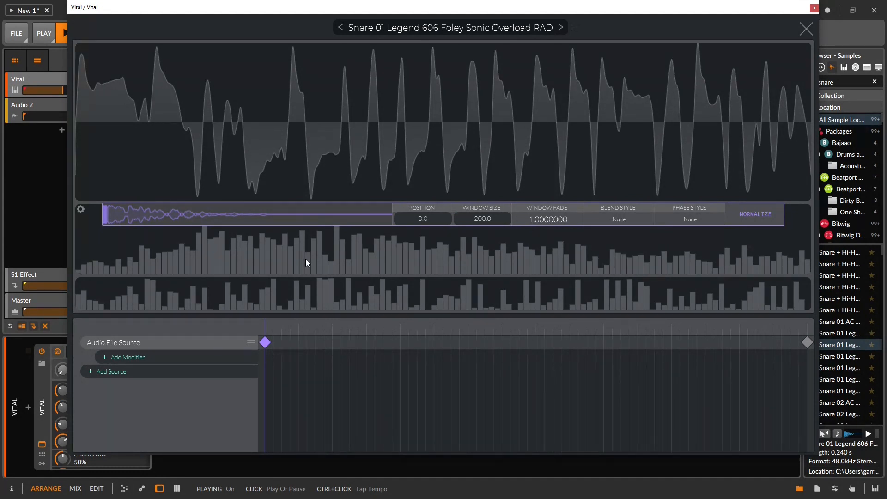
{"action": "mouse_move", "coordinate": [265, 334]}
{"action": "left_mouse_down"}
{"action": "mouse_move", "coordinate": [492, 322]}
{"action": "mouse_move", "coordinate": [712, 337]}
{"action": "mouse_move", "coordinate": [531, 307]}
{"action": "mouse_move", "coordinate": [232, 293]}
{"action": "left_mouse_up"}
Switch the Blend Style to Time and after that to File Blend, scrubbing the timeline with each style
{"action": "left_click", "coordinate": [610, 217]}
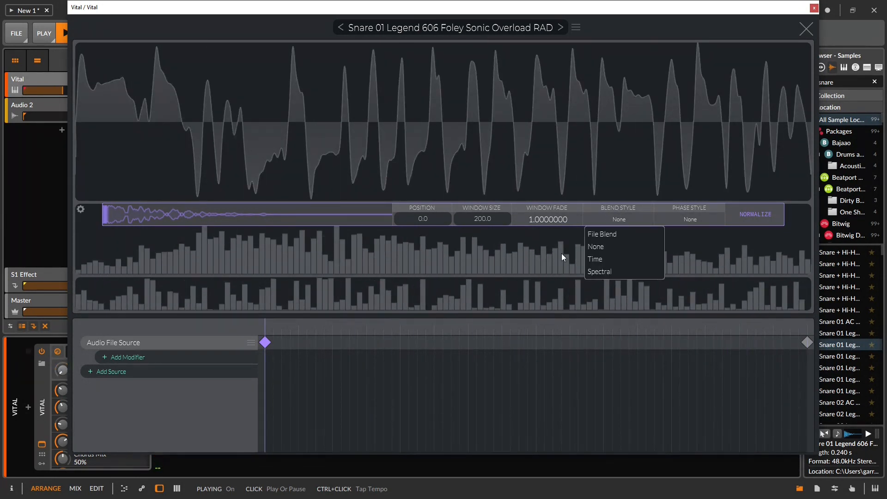
{"action": "left_click", "coordinate": [624, 262]}
{"action": "left_click_drag", "start_coordinate": [265, 335], "coordinate": [623, 331]}
{"action": "left_click", "coordinate": [607, 221]}
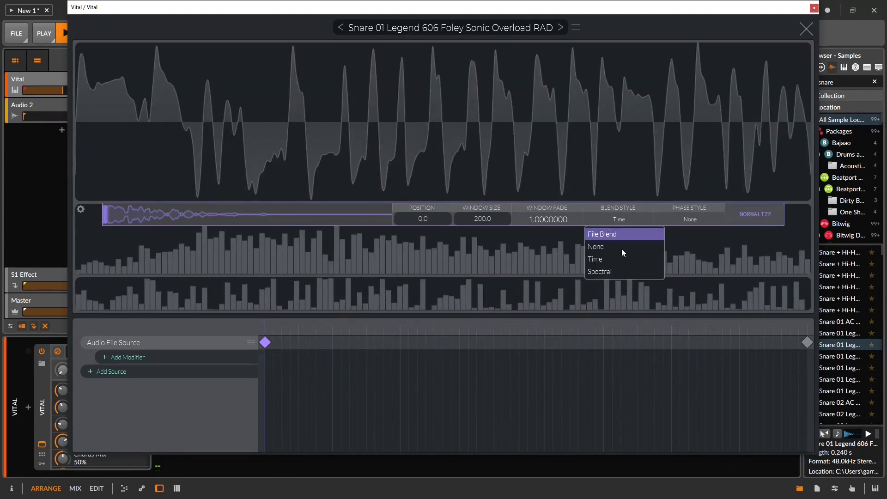
{"action": "left_click", "coordinate": [612, 234]}
{"action": "mouse_move", "coordinate": [263, 326]}
{"action": "left_mouse_down"}
{"action": "mouse_move", "coordinate": [730, 323]}
{"action": "mouse_move", "coordinate": [426, 306]}
{"action": "mouse_move", "coordinate": [112, 305]}
{"action": "left_mouse_up"}
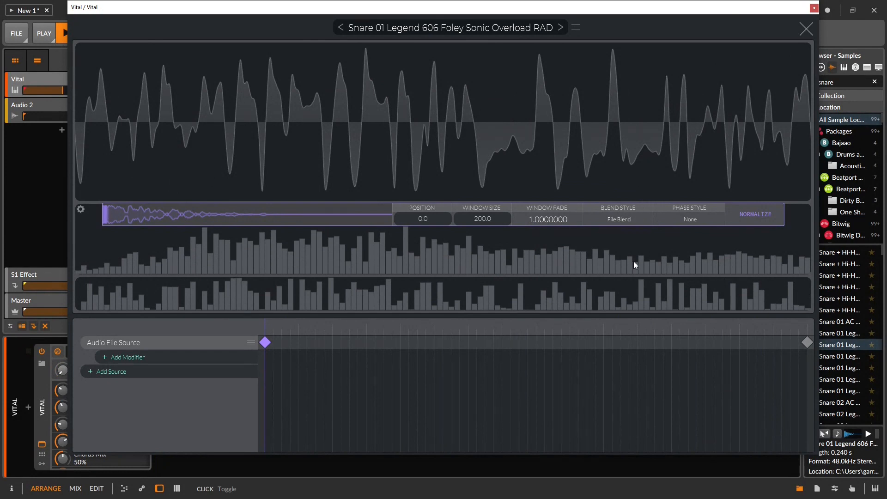
Examine the Phase Style options available for the Audio File Source
{"action": "left_click", "coordinate": [693, 218]}
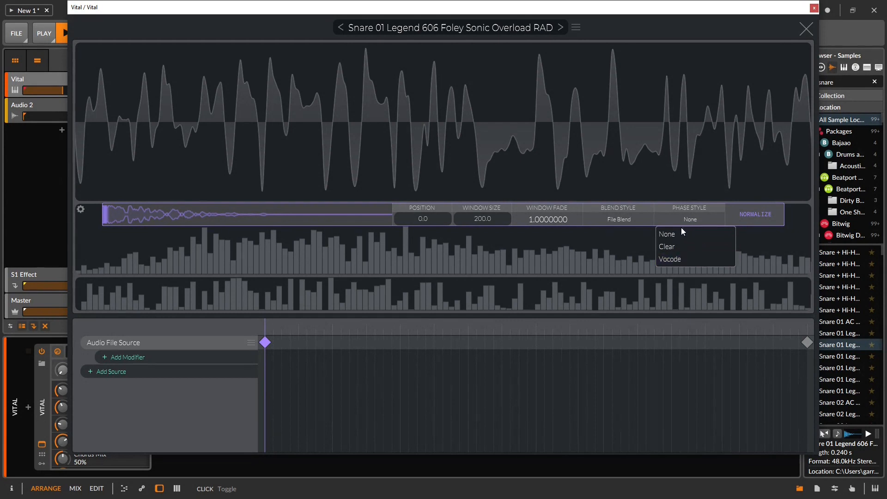
{"action": "left_click", "coordinate": [668, 357]}
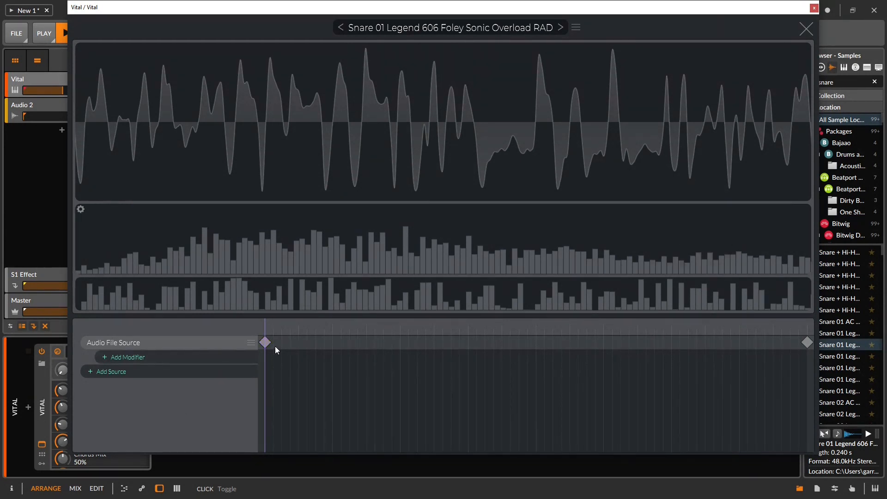
{"action": "left_click", "coordinate": [289, 343]}
{"action": "left_click", "coordinate": [684, 218]}
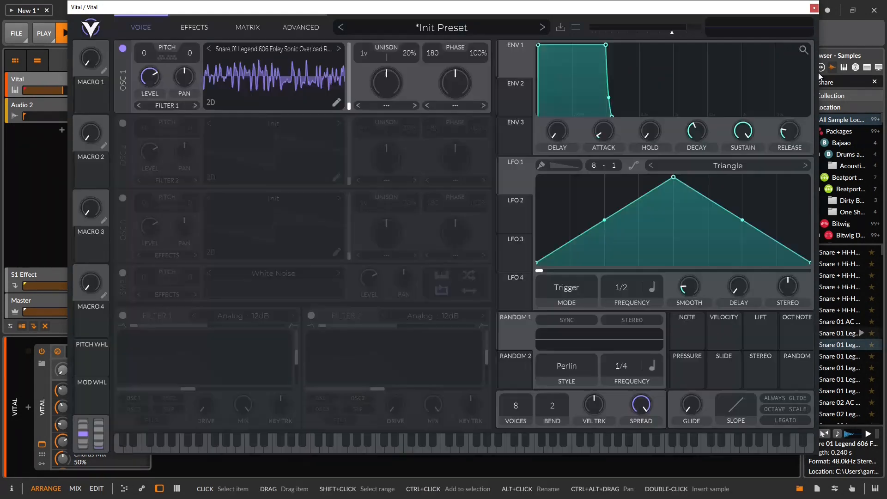
Re-import the snare sample into oscillator 1 with the import mode that uses Spectral blending, and inspect its settings in the wavetable editor
{"action": "left_click", "coordinate": [806, 28]}
{"action": "left_click", "coordinate": [839, 345]}
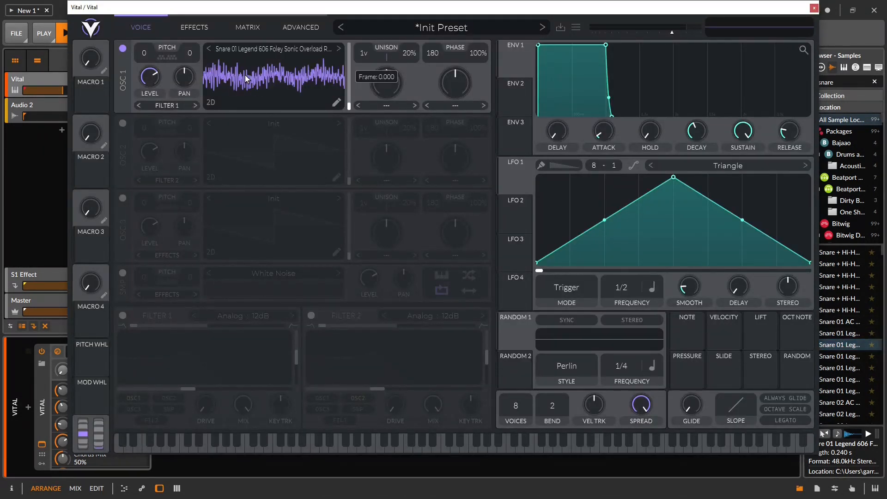
{"action": "left_click_drag", "start_coordinate": [838, 347], "coordinate": [264, 60]}
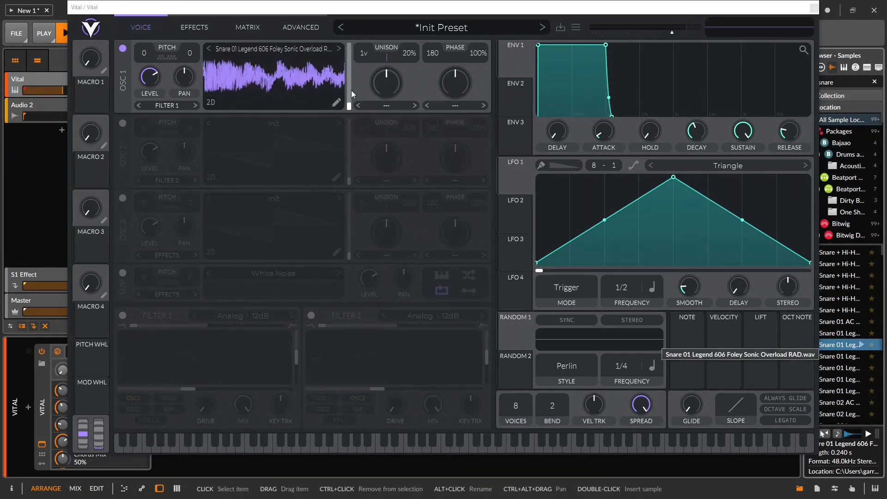
{"action": "left_click", "coordinate": [336, 102]}
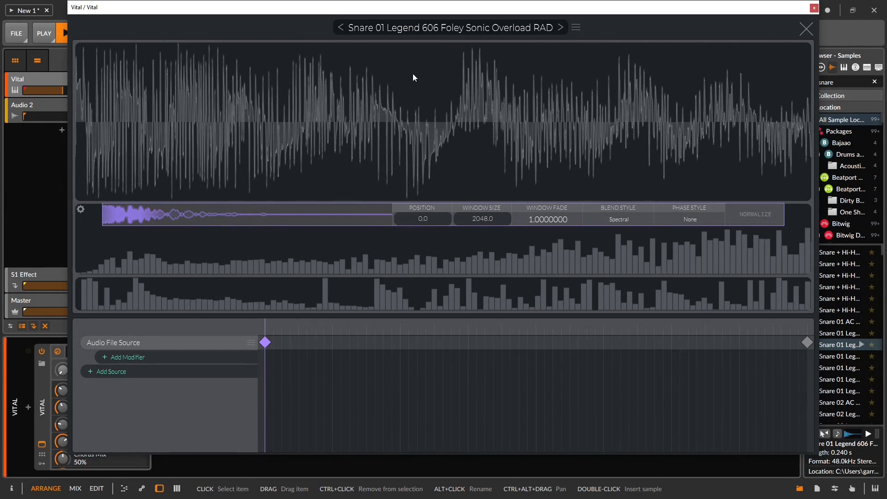
{"action": "left_click", "coordinate": [806, 29]}
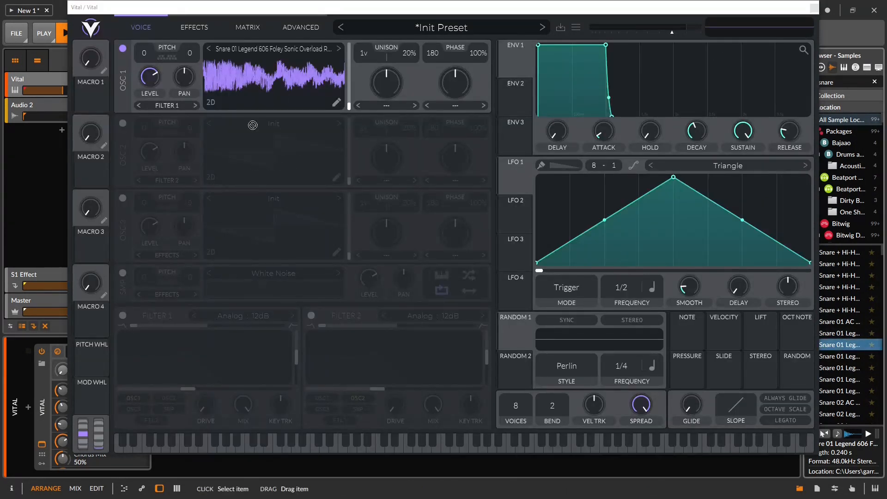
Re-import the snare into oscillator 1 with the mode that uses the Vocode phase style, and inspect it in the wavetable editor
{"action": "left_click_drag", "start_coordinate": [268, 73], "coordinate": [269, 74]}
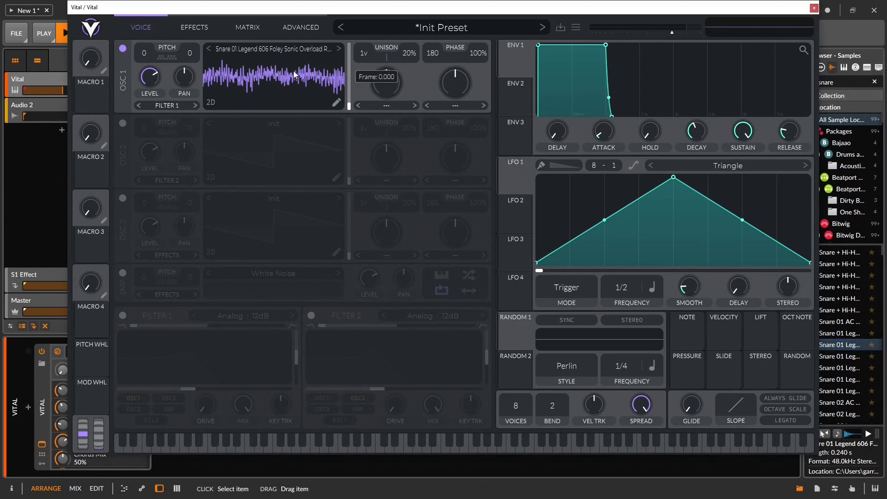
{"action": "left_click", "coordinate": [337, 102]}
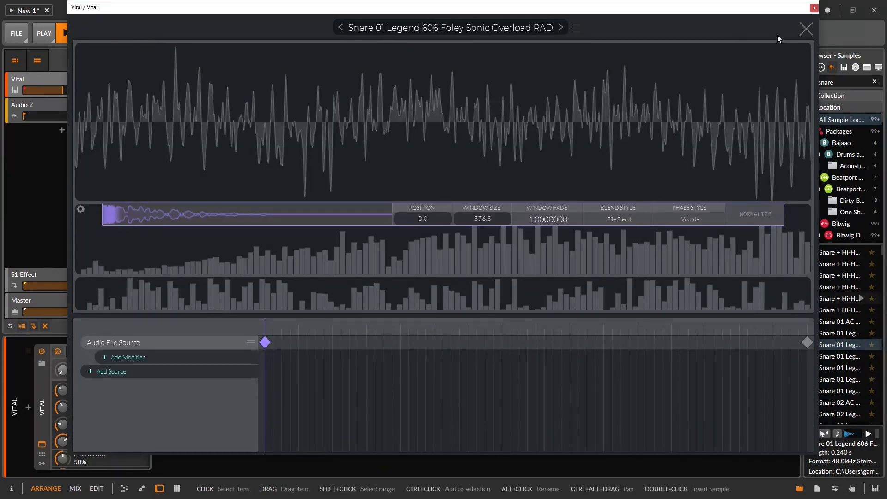
{"action": "left_click", "coordinate": [806, 30]}
Re-import the snare into oscillator 1 with File Blend and Phase Style None, and open it in the wavetable editor
{"action": "mouse_move", "coordinate": [851, 345]}
{"action": "left_mouse_down"}
{"action": "mouse_move", "coordinate": [216, 74]}
{"action": "mouse_move", "coordinate": [271, 103]}
{"action": "left_mouse_up"}
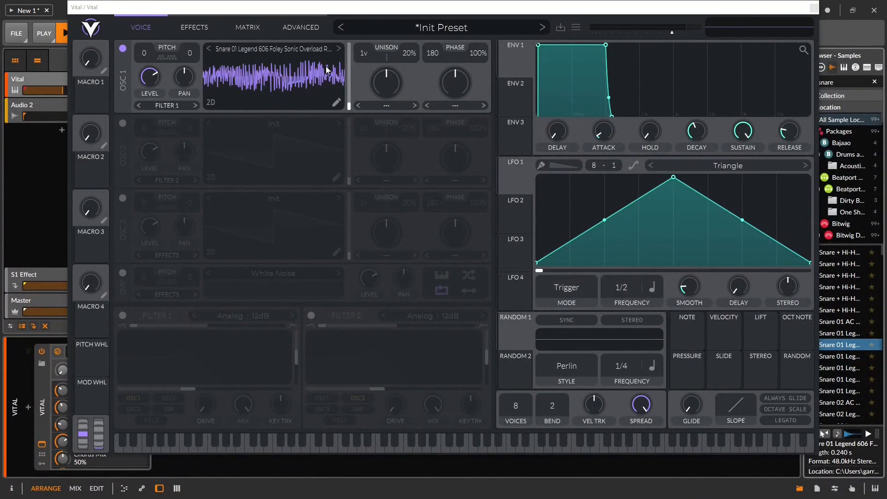
{"action": "left_click", "coordinate": [337, 102]}
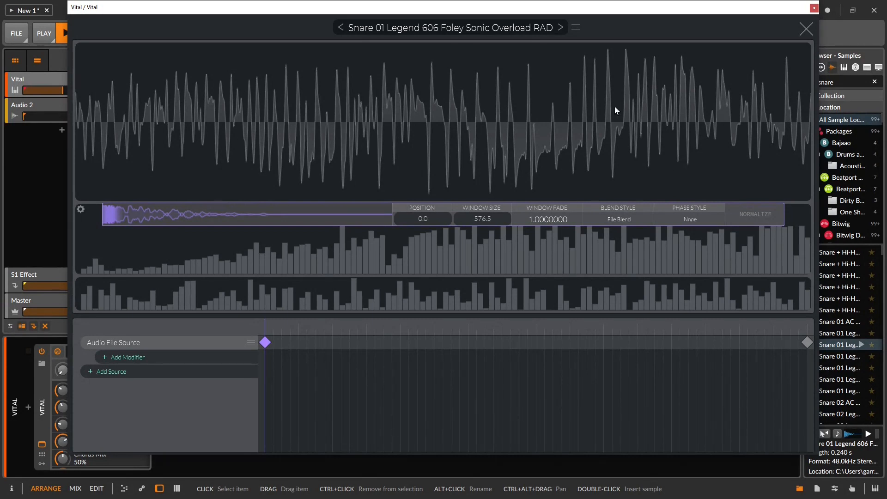
Turn on Normalize for the Audio File Source and set its start keyframe's Position to 856.4
{"action": "left_click", "coordinate": [692, 221]}
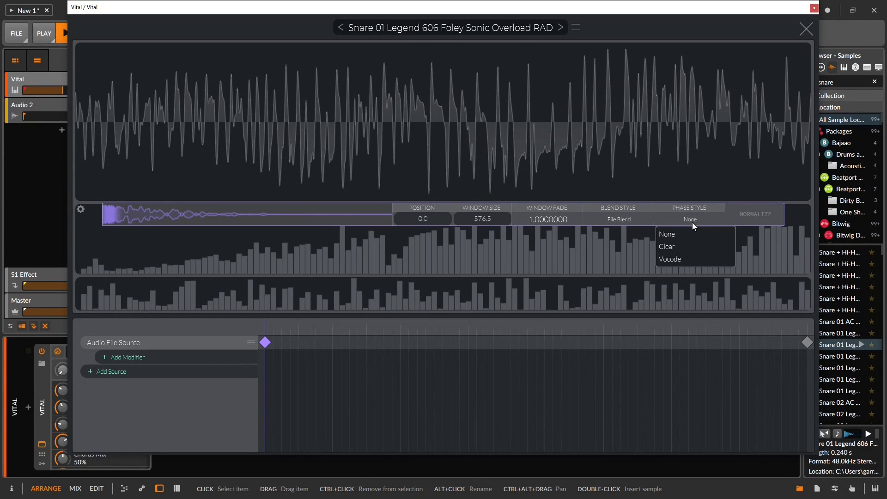
{"action": "left_click", "coordinate": [764, 217]}
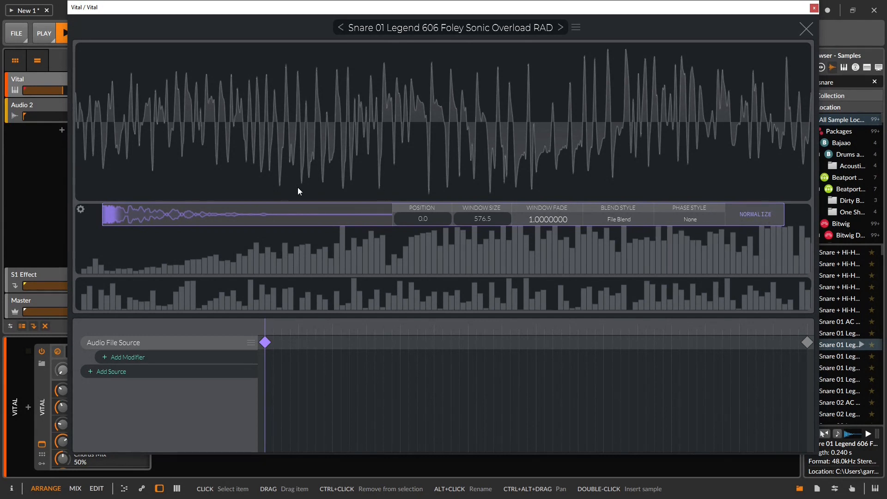
{"action": "left_click_drag", "start_coordinate": [96, 207], "coordinate": [120, 357]}
Add a Frequency Filter modifier to the Audio File Source, lower its start keyframe's Cutoff, and set its Style to Comb
{"action": "left_click", "coordinate": [106, 357]}
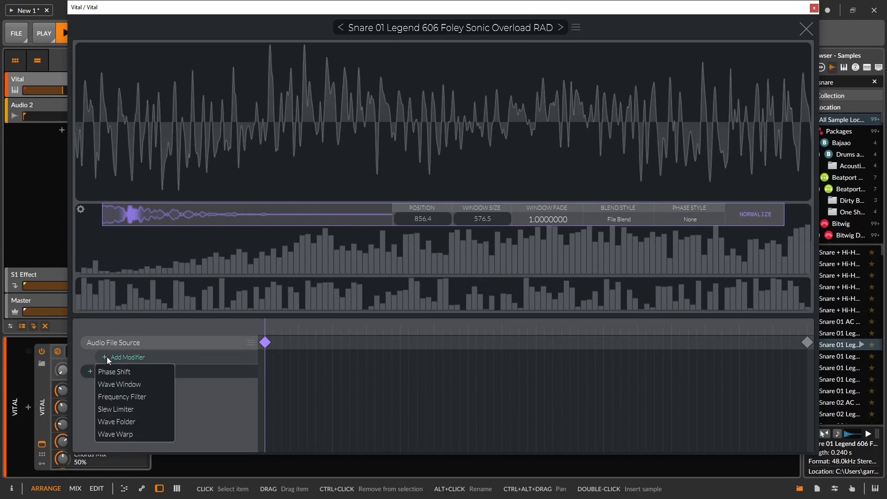
{"action": "left_click", "coordinate": [129, 396]}
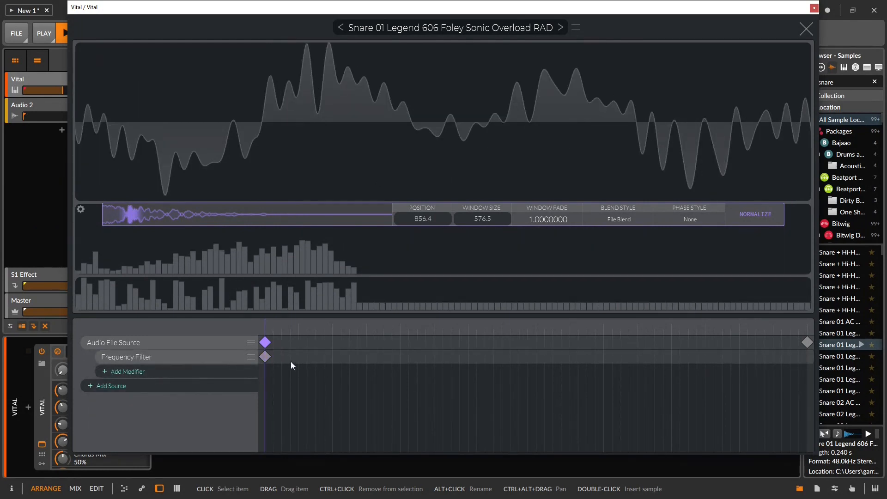
{"action": "left_click", "coordinate": [267, 357]}
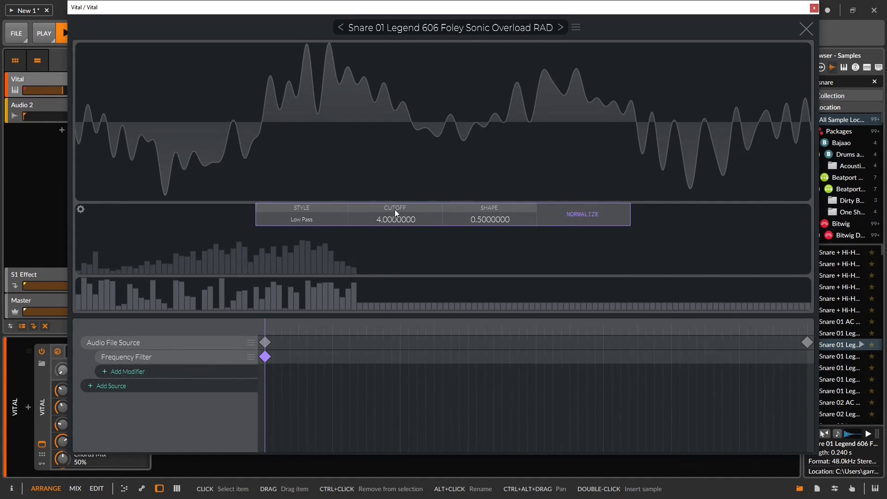
{"action": "left_click_drag", "start_coordinate": [377, 221], "coordinate": [384, 259]}
{"action": "left_click", "coordinate": [317, 221]}
{"action": "left_click", "coordinate": [306, 272]}
Add a second Frequency Filter keyframe about two thirds along the timeline, with Cutoff 7.25 and Shape 0.25, and scrub the timeline
{"action": "double_click", "coordinate": [631, 356]}
{"action": "left_click_drag", "start_coordinate": [384, 219], "coordinate": [393, 165]}
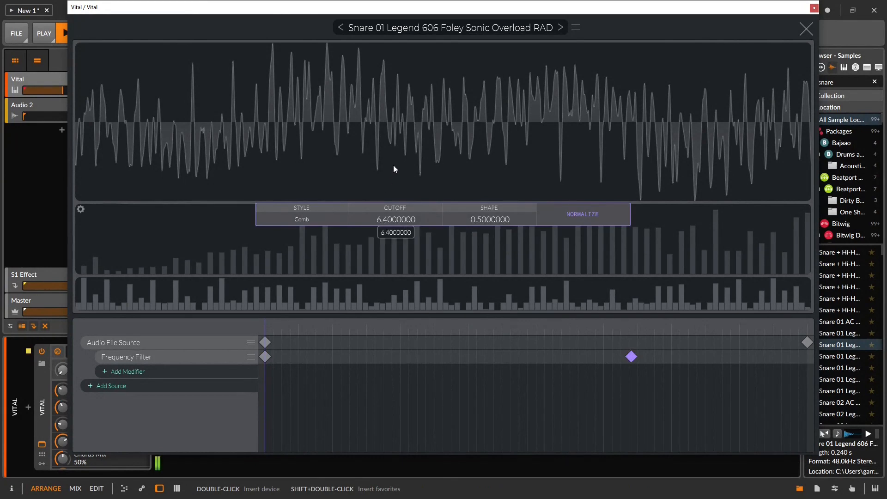
{"action": "left_click_drag", "start_coordinate": [475, 218], "coordinate": [478, 176]}
{"action": "left_click_drag", "start_coordinate": [487, 249], "coordinate": [487, 248]}
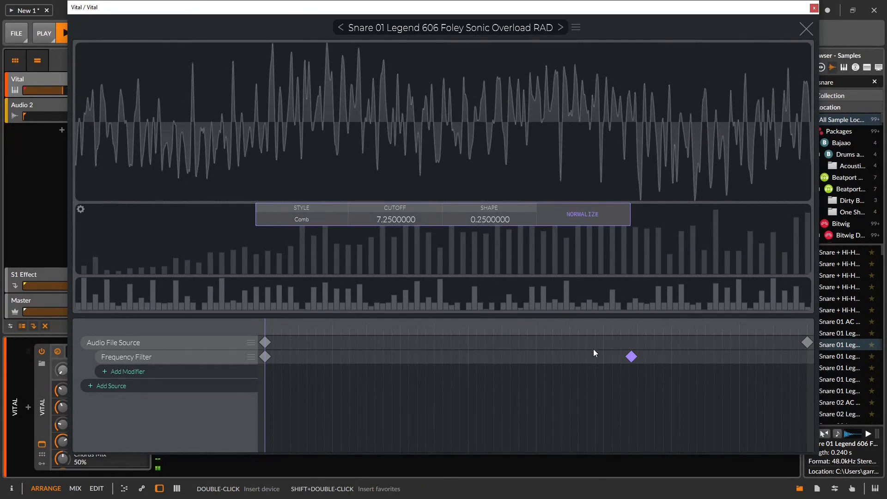
{"action": "left_click_drag", "start_coordinate": [267, 331], "coordinate": [235, 335]}
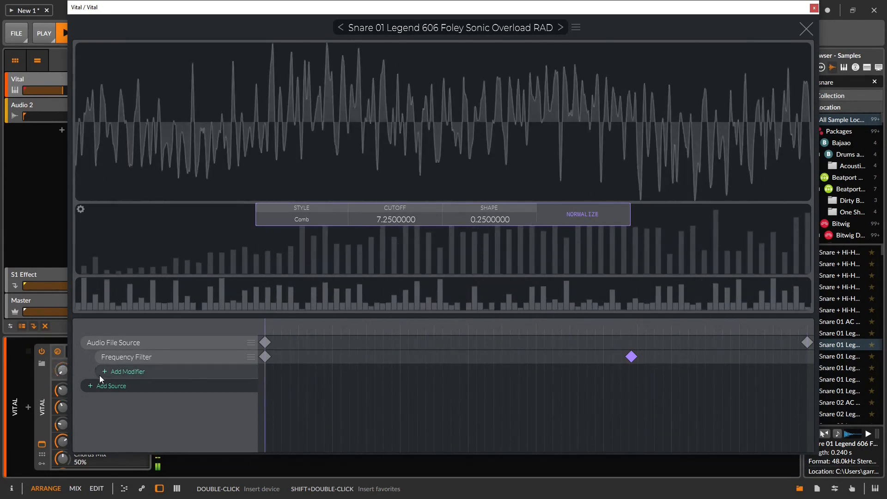
Add a Wave Folder modifier to the Audio File Source and set its start keyframe's Multiply to 1.775
{"action": "left_click", "coordinate": [122, 372]}
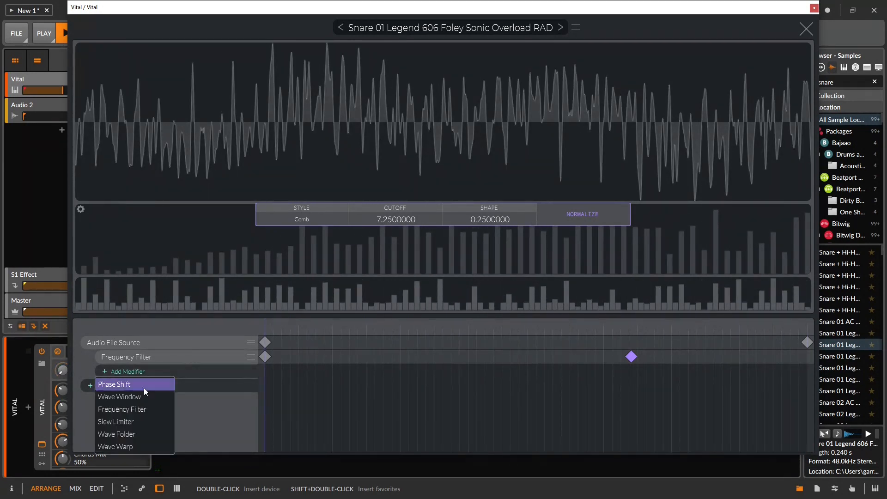
{"action": "left_click", "coordinate": [140, 433]}
{"action": "left_click", "coordinate": [266, 370]}
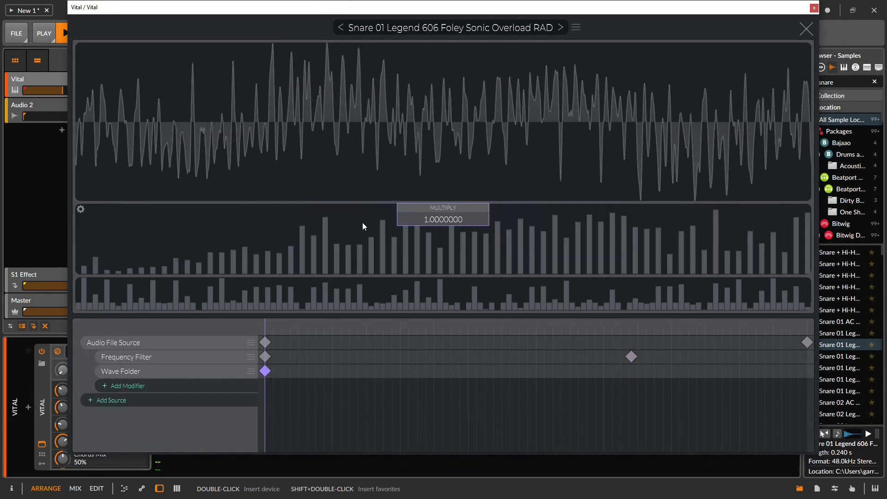
{"action": "scroll", "coordinate": [424, 215], "scroll_direction": "up", "scroll_amount": 5}
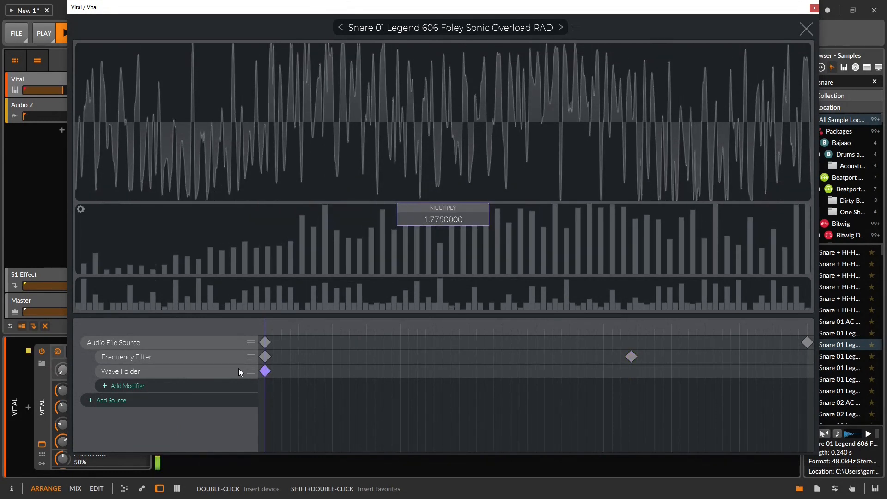
Add a Line Source to the wavetable and bend its start keyframe's straight line strongly upward into a rounded curve
{"action": "left_click", "coordinate": [91, 400]}
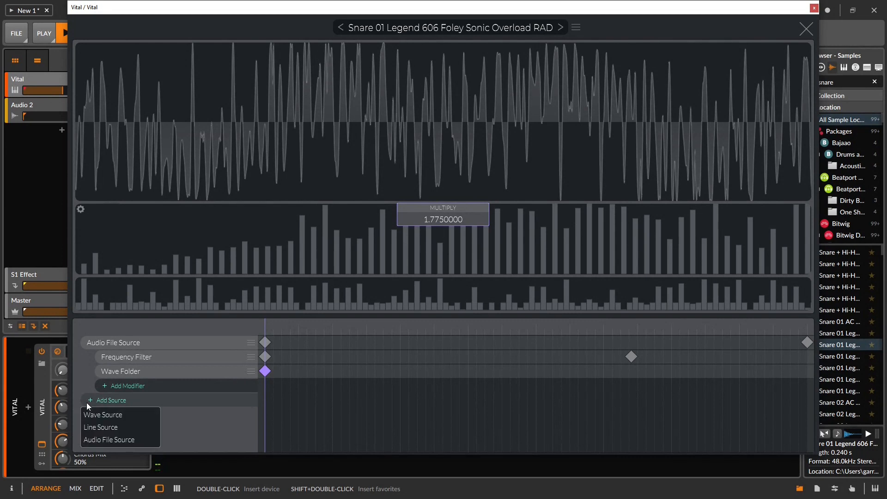
{"action": "left_click", "coordinate": [124, 427]}
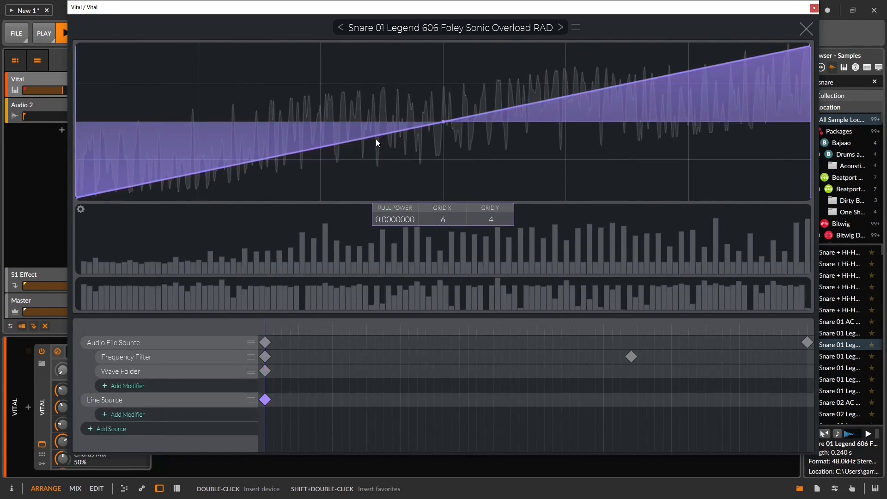
{"action": "left_click_drag", "start_coordinate": [441, 119], "coordinate": [444, 49]}
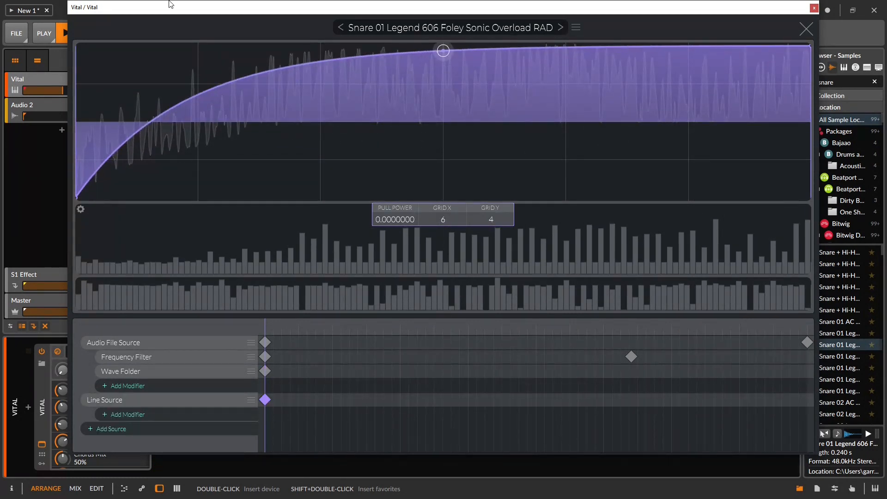
Add a Line Source keyframe at the timeline's end and reshape its line with three points: an early peak, a low past the middle, and a high shoulder
{"action": "double_click", "coordinate": [793, 400]}
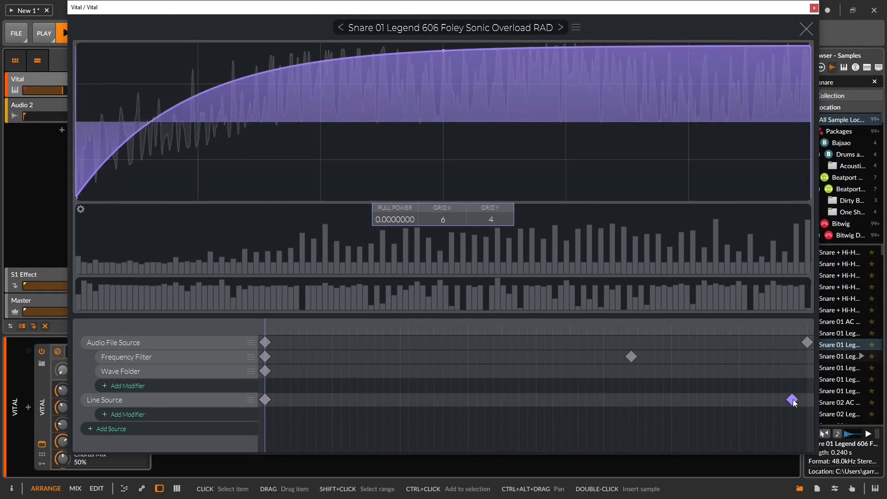
{"action": "left_click_drag", "start_coordinate": [794, 401], "coordinate": [808, 400]}
{"action": "double_click", "coordinate": [691, 113]}
{"action": "left_click_drag", "start_coordinate": [691, 112], "coordinate": [517, 197]}
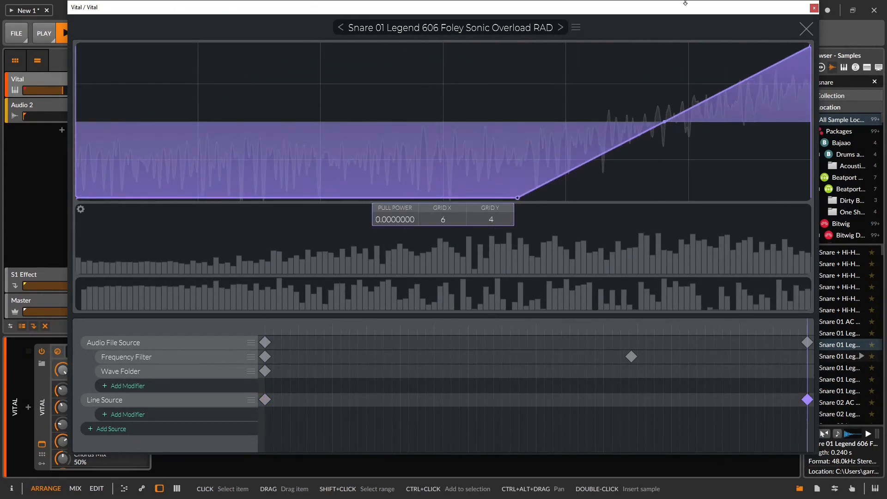
{"action": "double_click", "coordinate": [631, 71]}
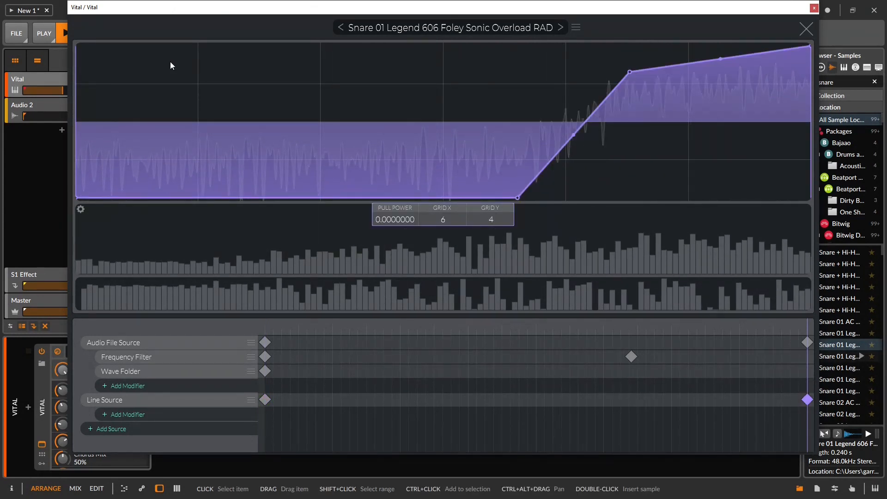
{"action": "double_click", "coordinate": [188, 43]}
{"action": "left_click_drag", "start_coordinate": [188, 44], "coordinate": [247, 6]}
{"action": "left_click_drag", "start_coordinate": [806, 328], "coordinate": [810, 354]}
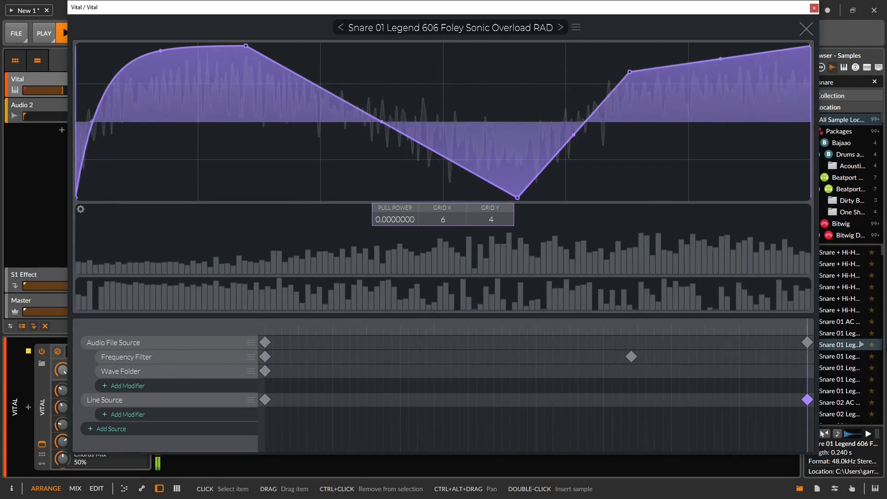